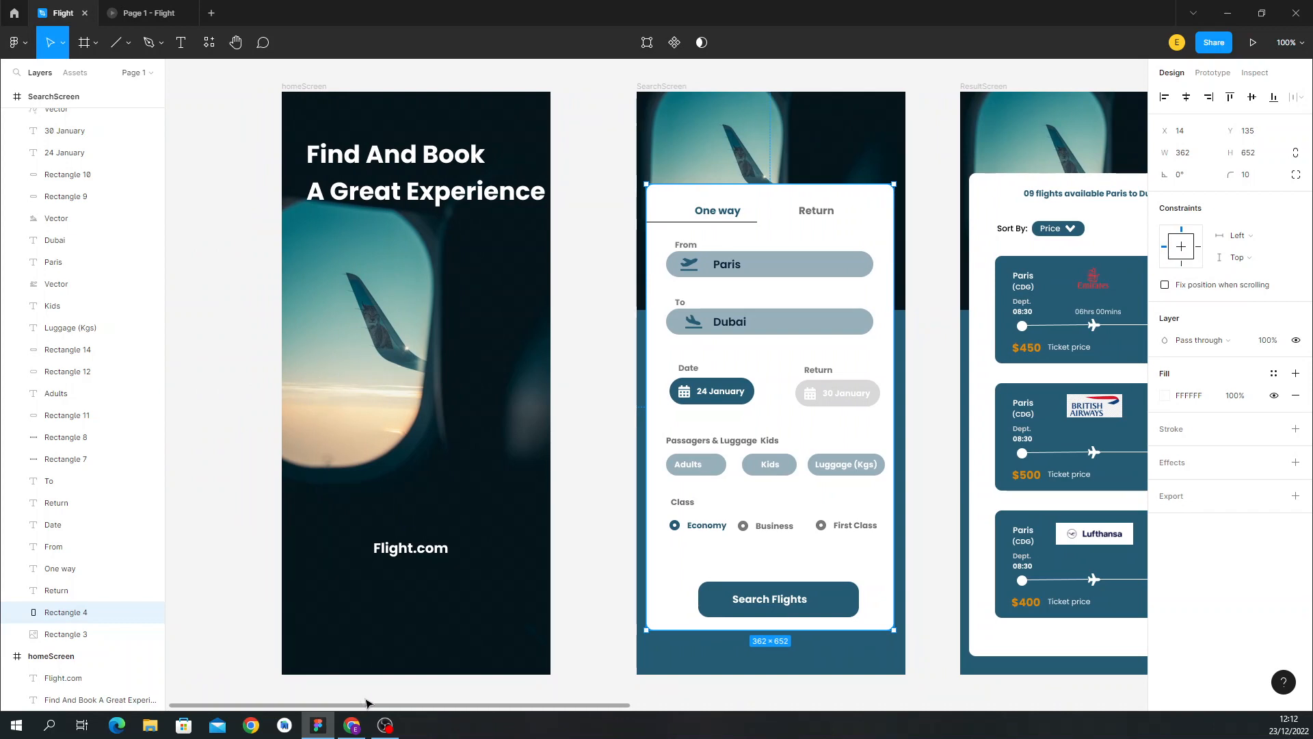
Look through the flight booking screens on the canvas, from homeScreen to ConfirmationScreen, and return to the first one.
{"action": "left_click_drag", "start_coordinate": [370, 709], "coordinate": [650, 709]}
{"action": "left_click_drag", "start_coordinate": [742, 726], "coordinate": [335, 705]}
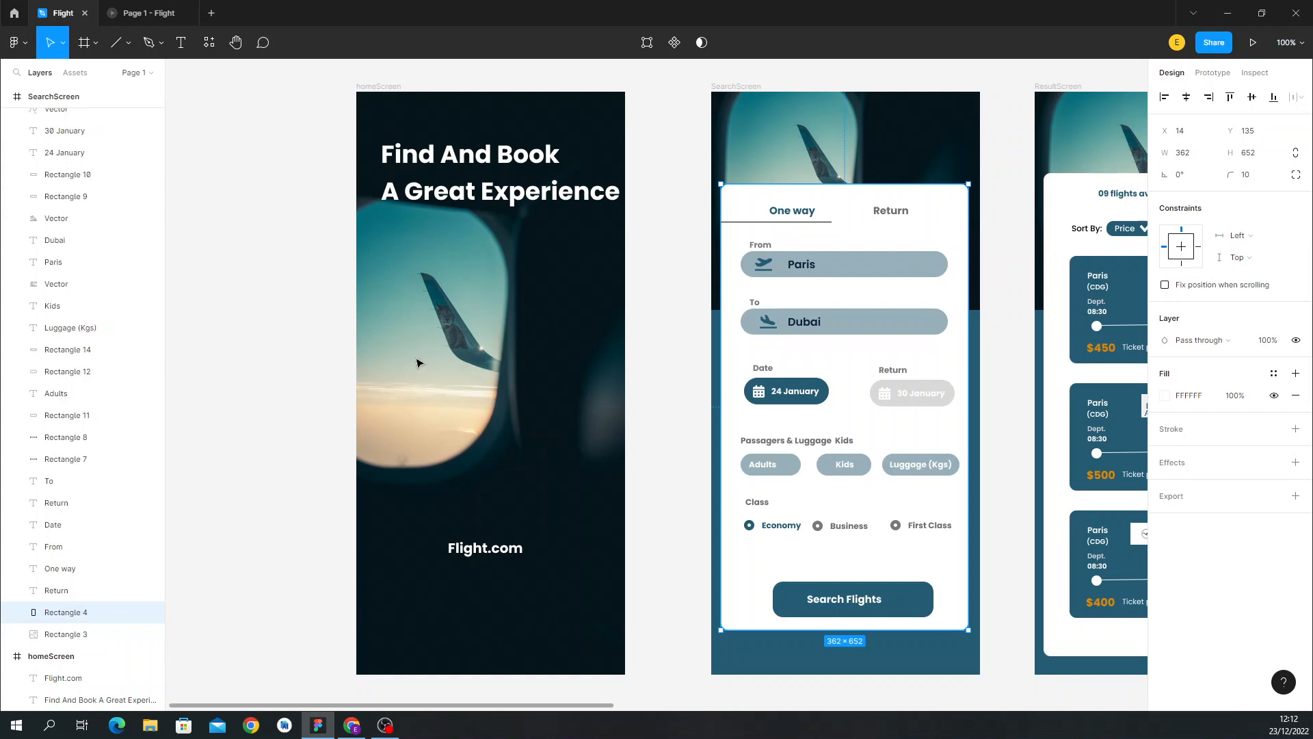
{"action": "left_click_drag", "start_coordinate": [380, 708], "coordinate": [529, 703]}
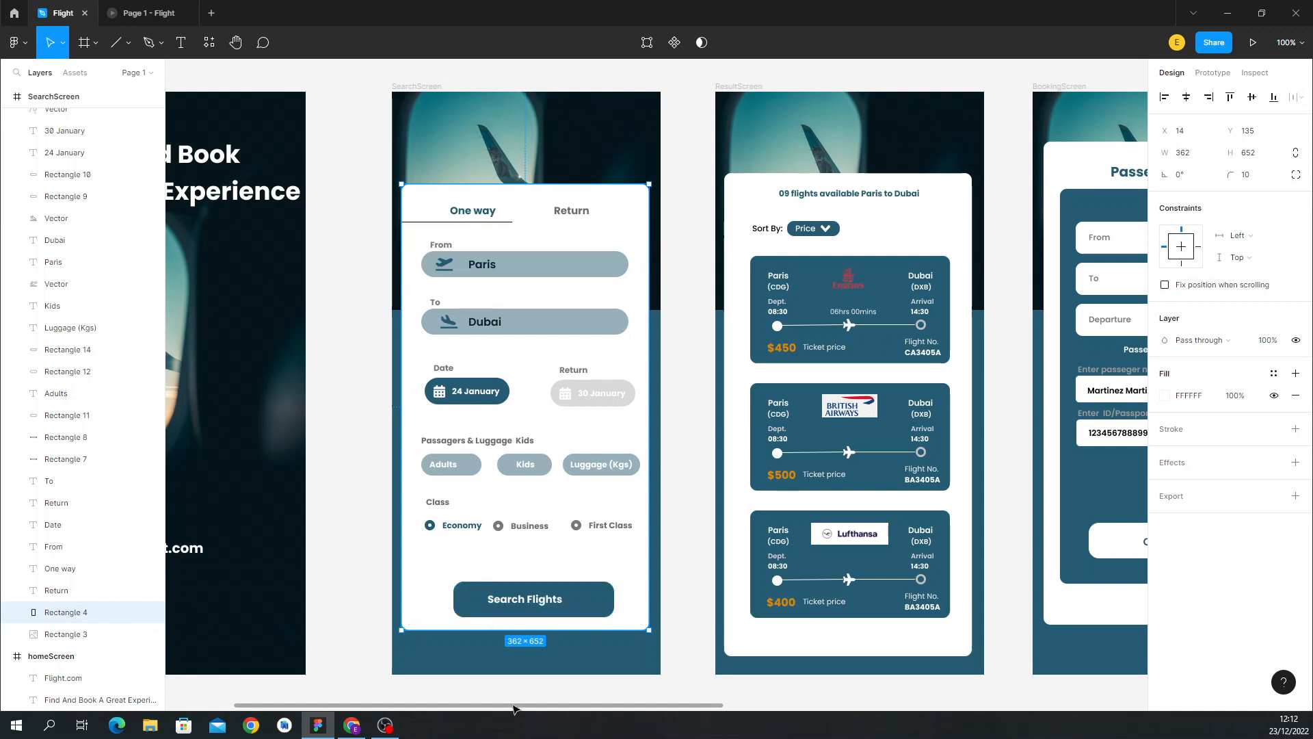
{"action": "left_click_drag", "start_coordinate": [518, 709], "coordinate": [648, 710]}
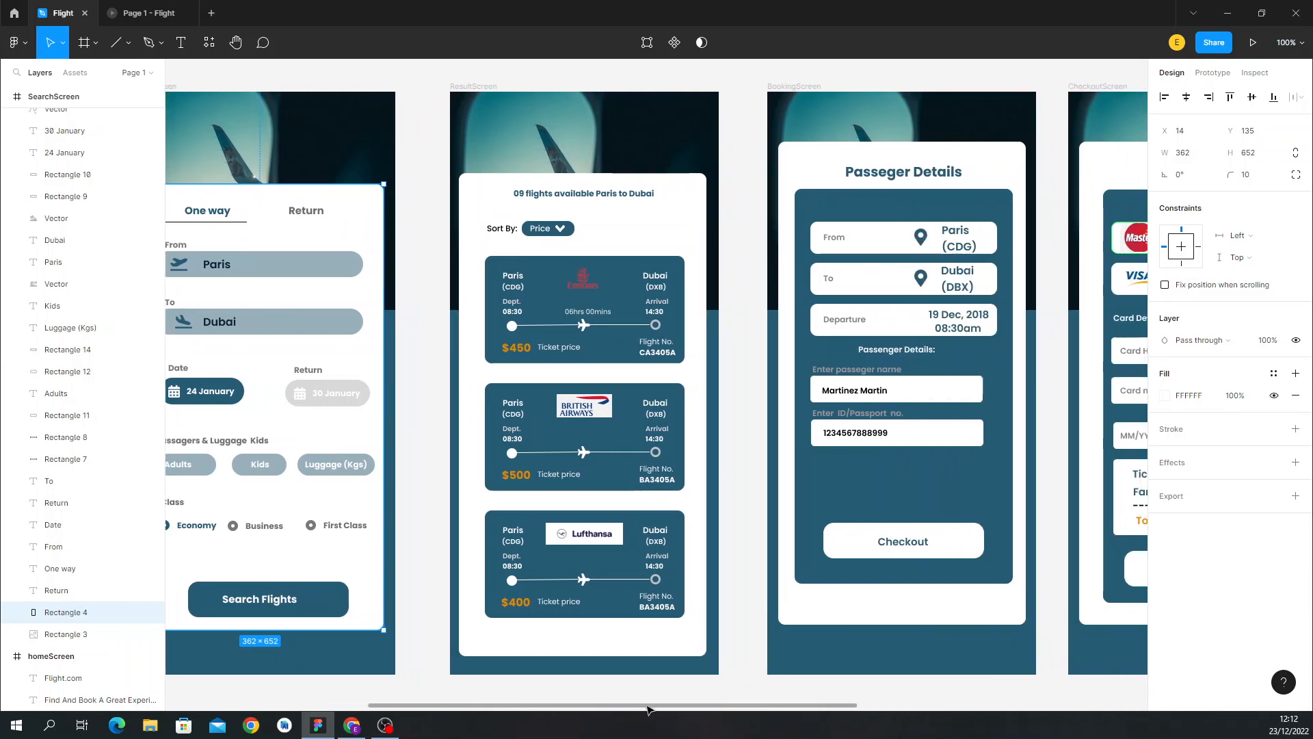
{"action": "left_click", "coordinate": [470, 86]}
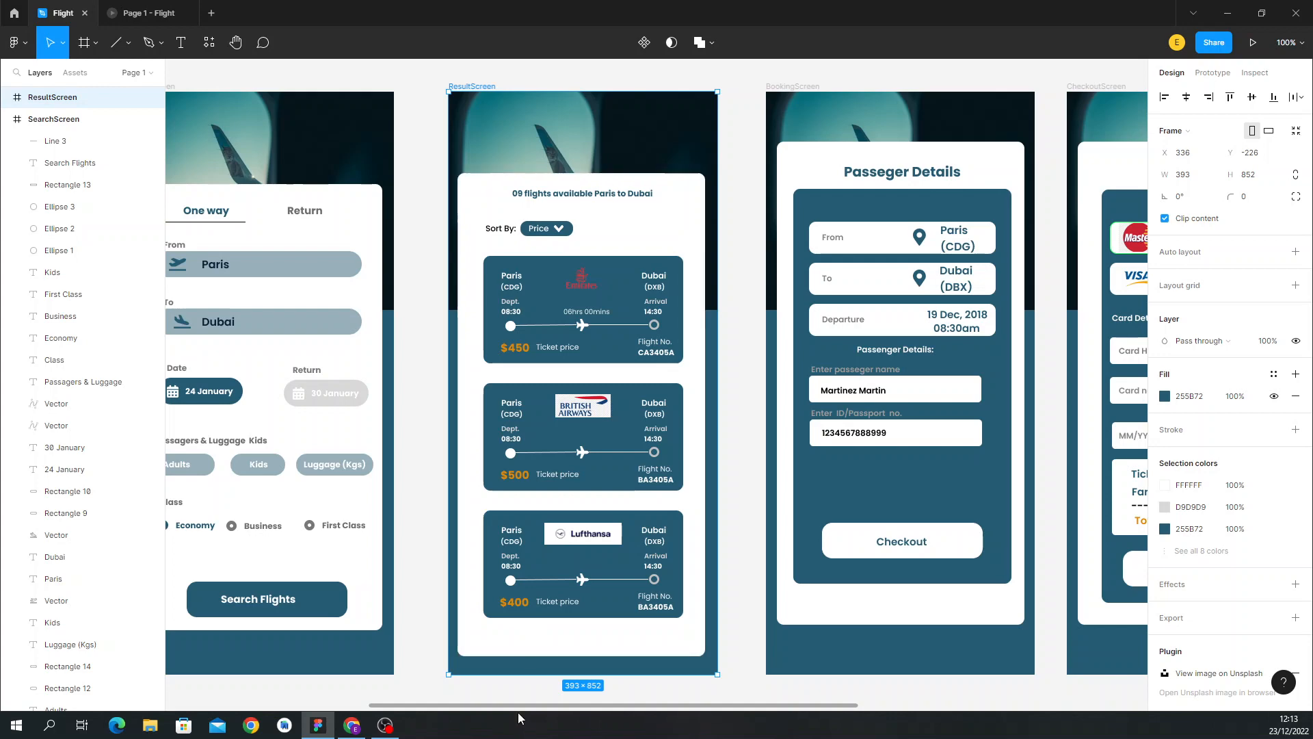
{"action": "left_click_drag", "start_coordinate": [523, 706], "coordinate": [669, 688]}
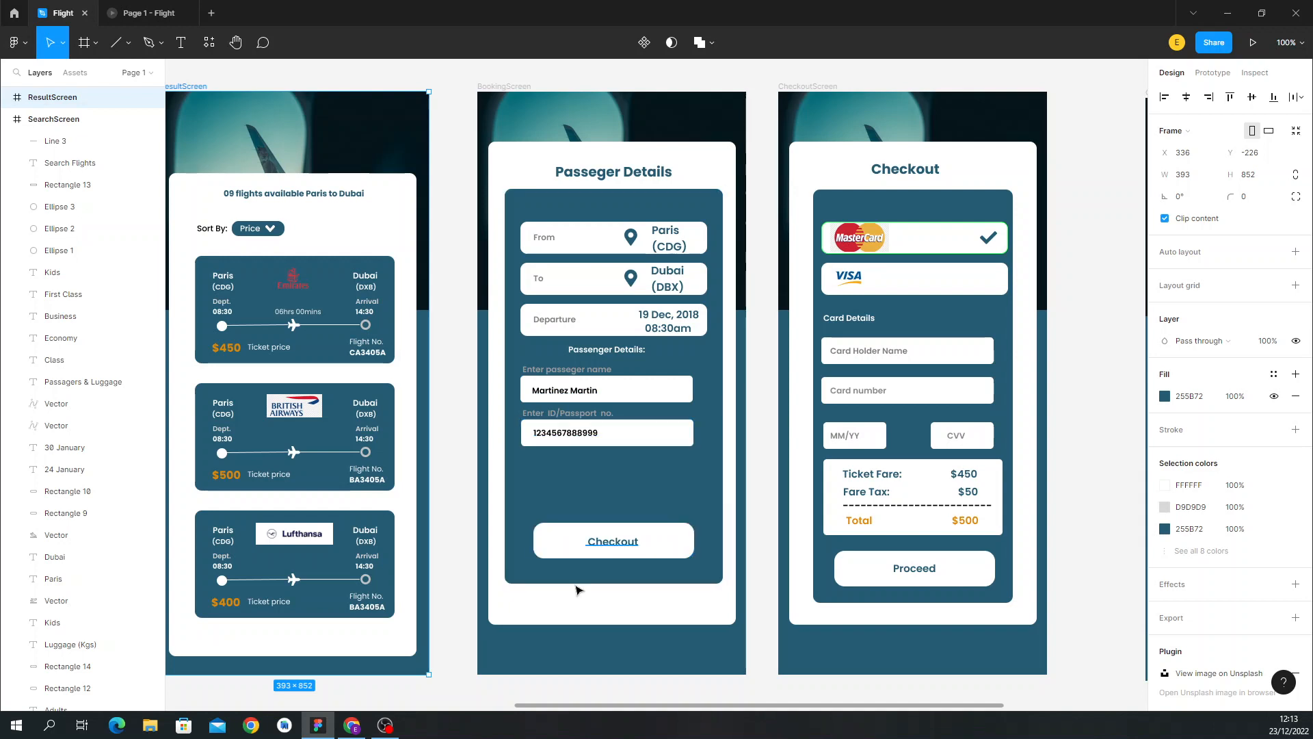
{"action": "left_click_drag", "start_coordinate": [585, 706], "coordinate": [718, 701]}
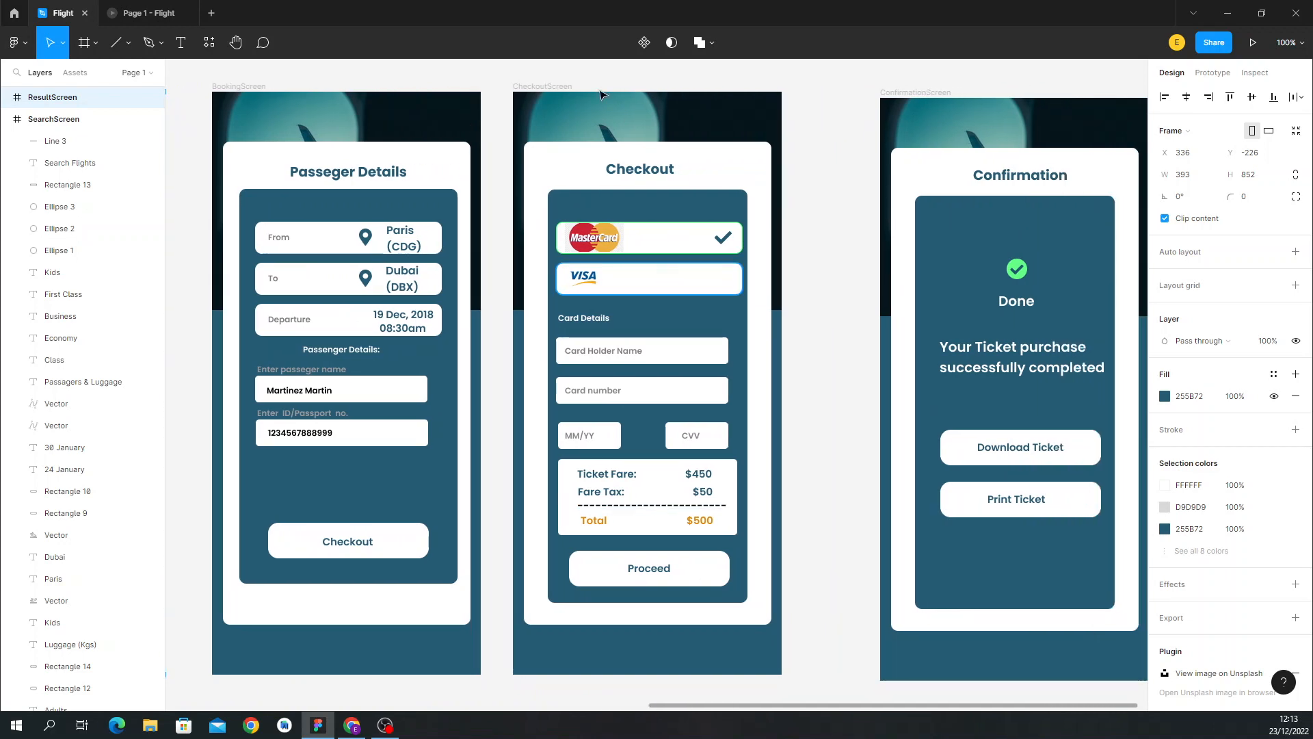
{"action": "left_click", "coordinate": [552, 87]}
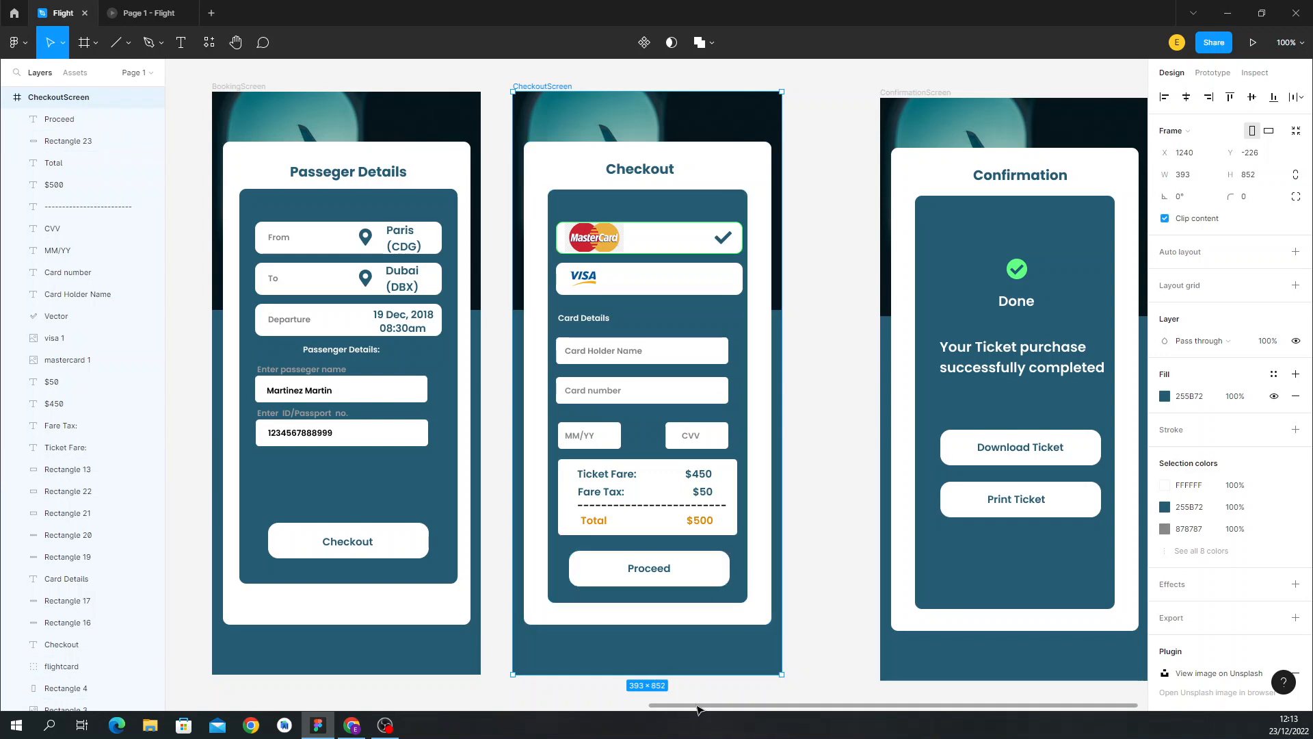
{"action": "left_click_drag", "start_coordinate": [698, 709], "coordinate": [786, 708]}
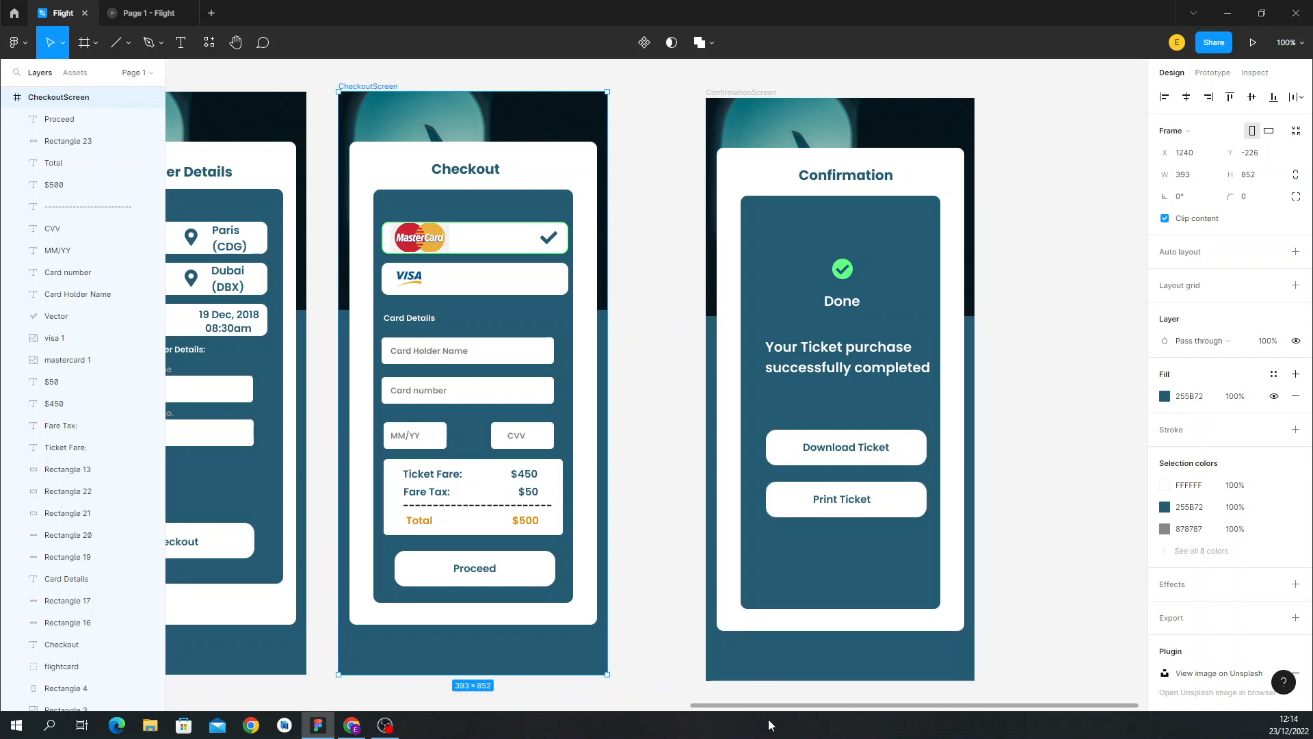
{"action": "left_click_drag", "start_coordinate": [776, 708], "coordinate": [223, 689]}
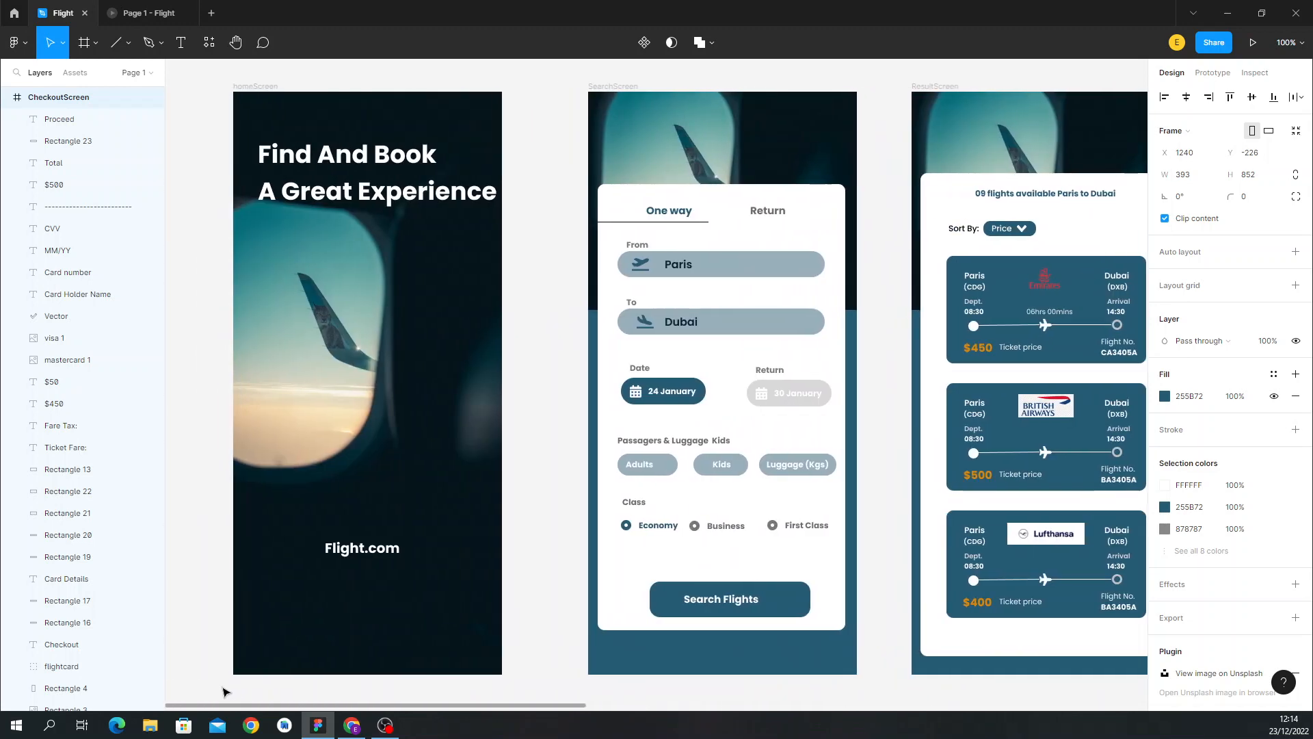
Preview the Flight prototype and step through its six screens from the home screen to the confirmation.
{"action": "key", "text": "ctrl+alt+Return"}
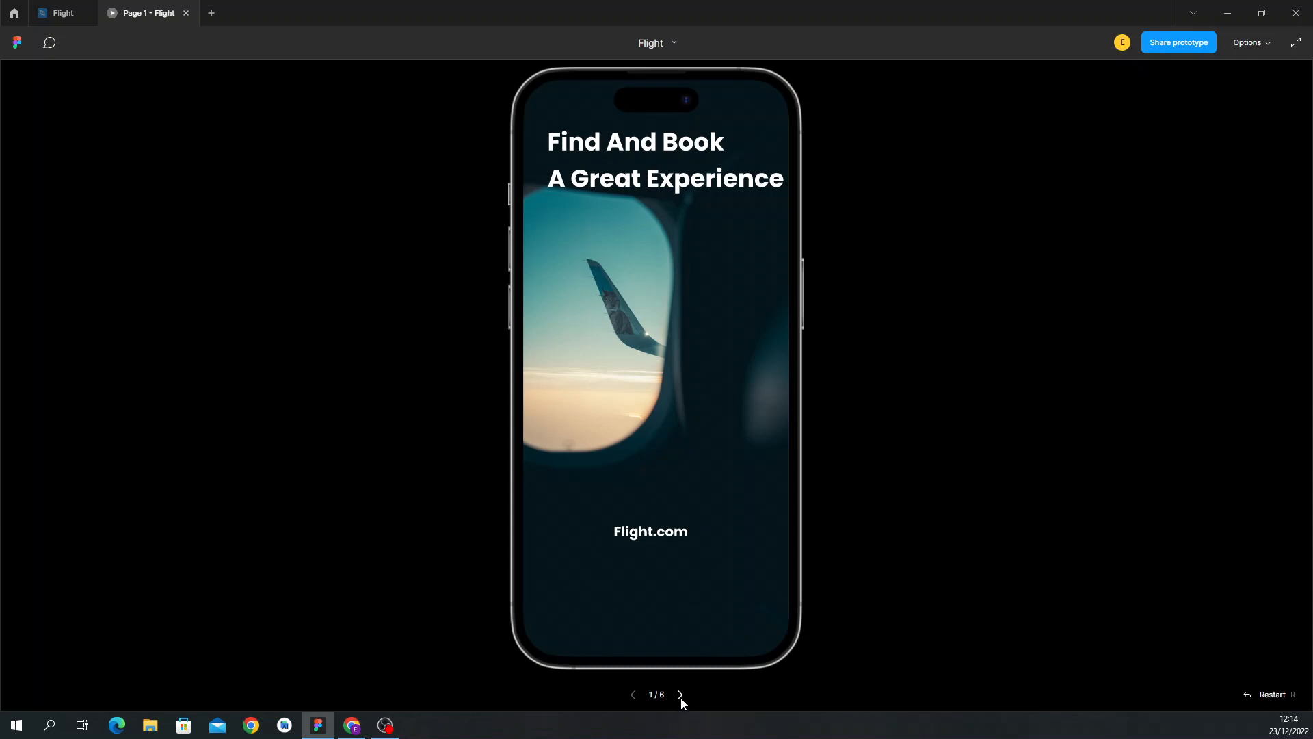
{"action": "left_click", "coordinate": [680, 695]}
{"action": "left_click", "coordinate": [630, 694]}
{"action": "left_click", "coordinate": [682, 695]}
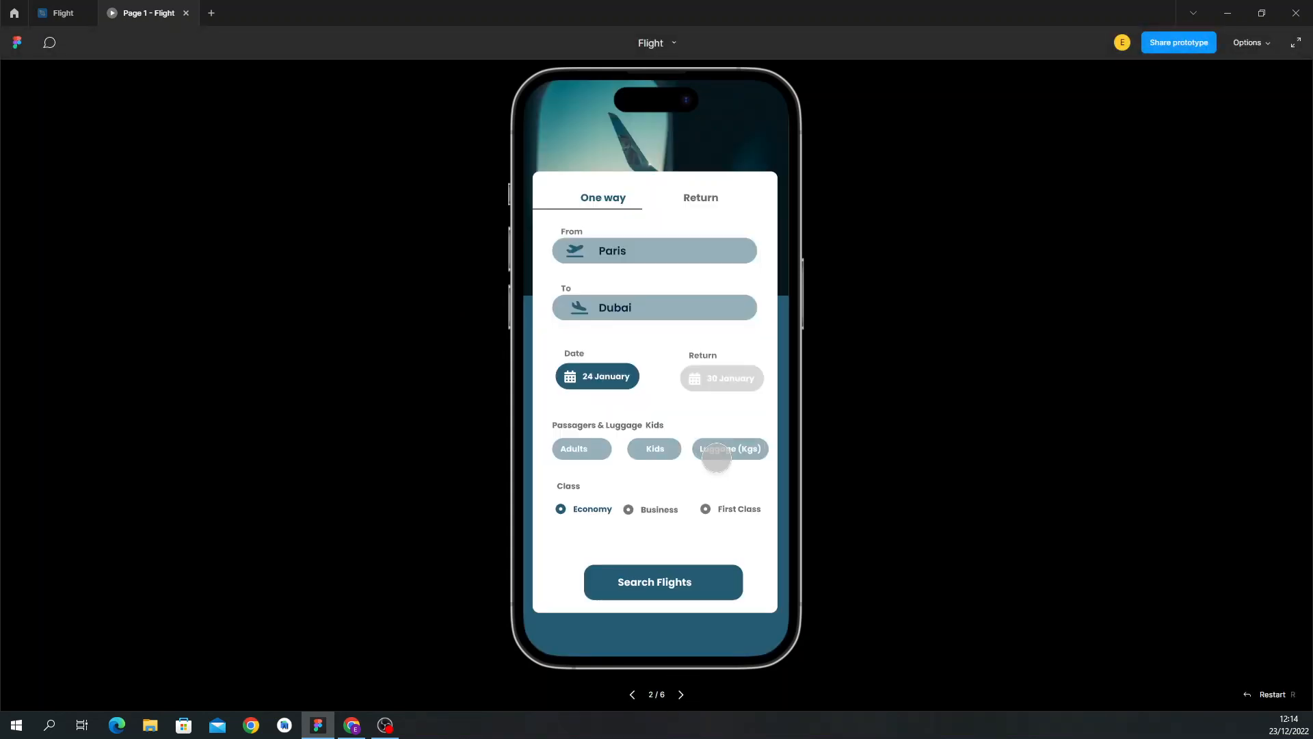
{"action": "left_click", "coordinate": [682, 694]}
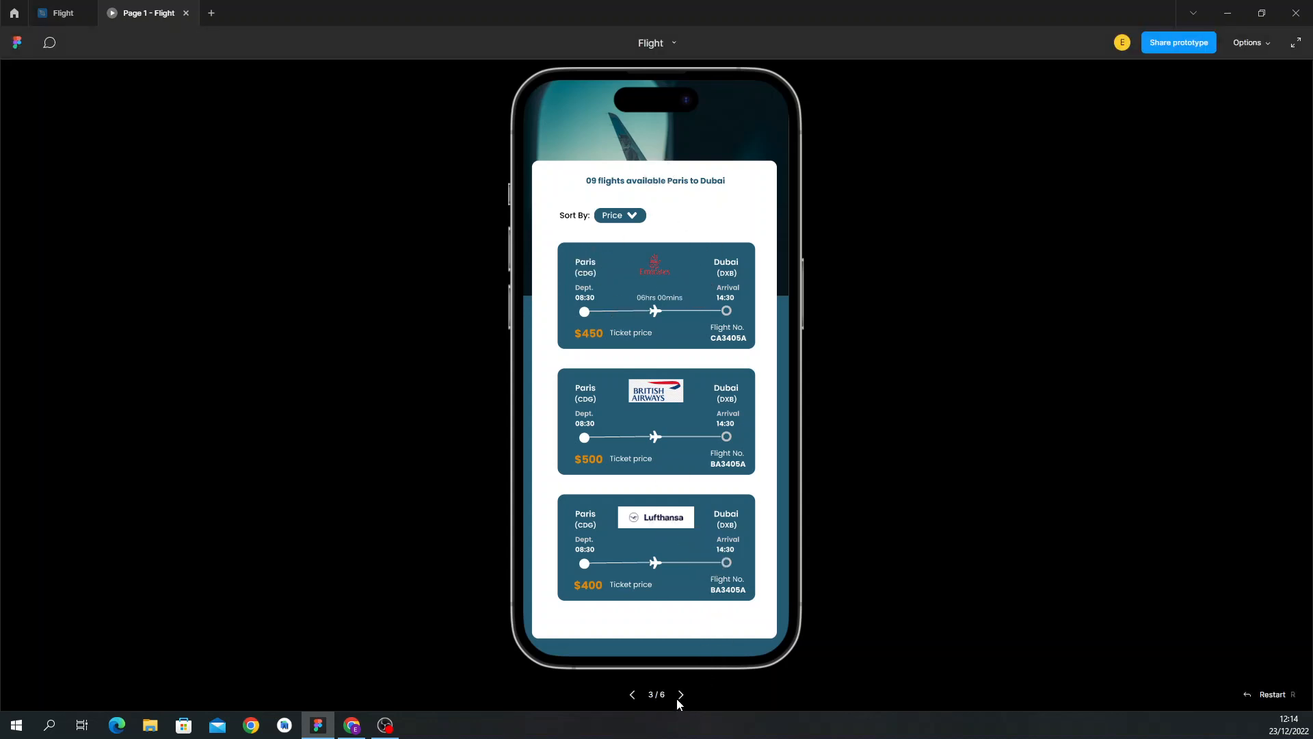
{"action": "left_click", "coordinate": [679, 695]}
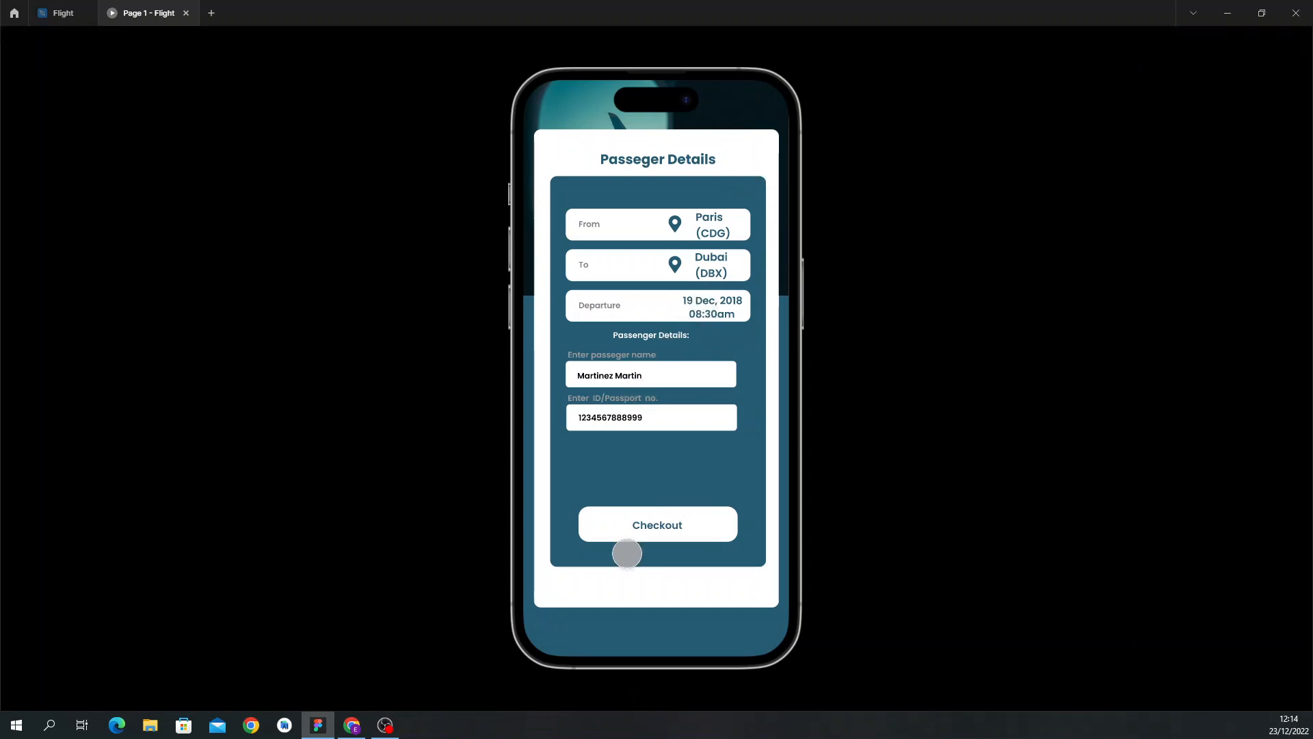
{"action": "left_click", "coordinate": [682, 696]}
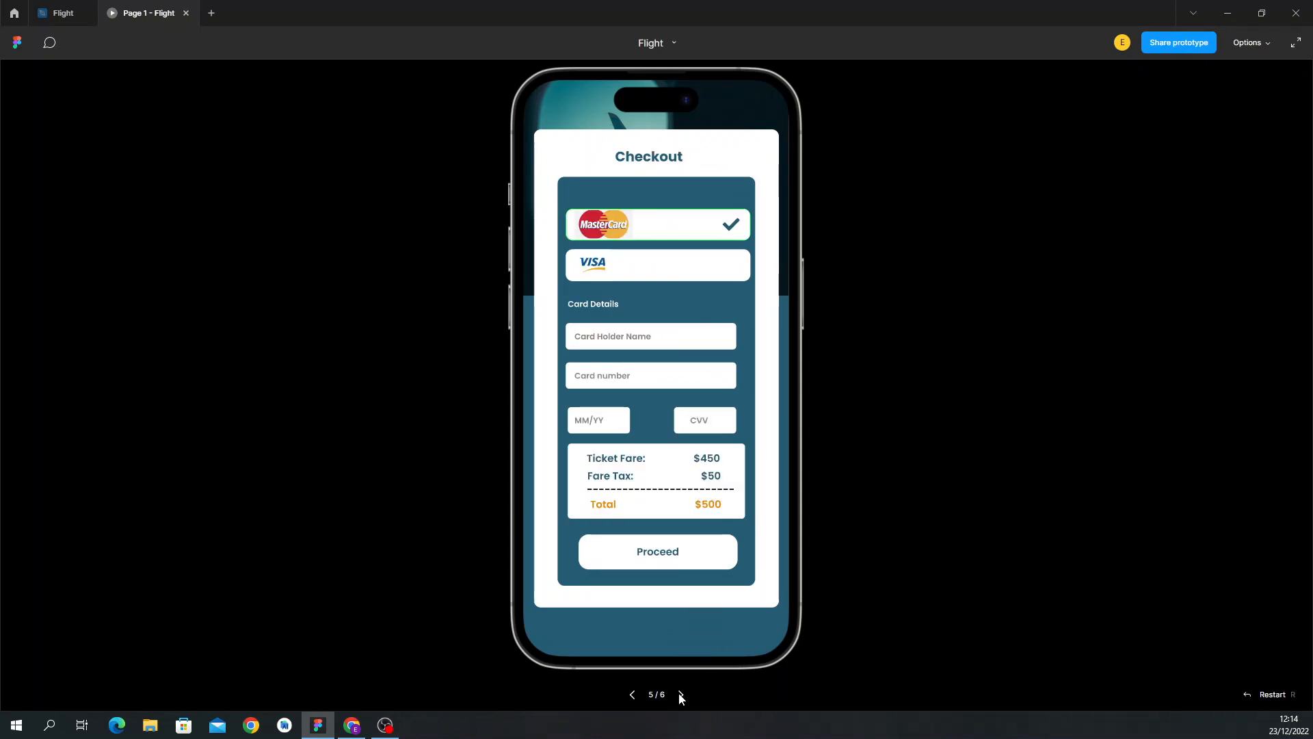
{"action": "left_click", "coordinate": [681, 694]}
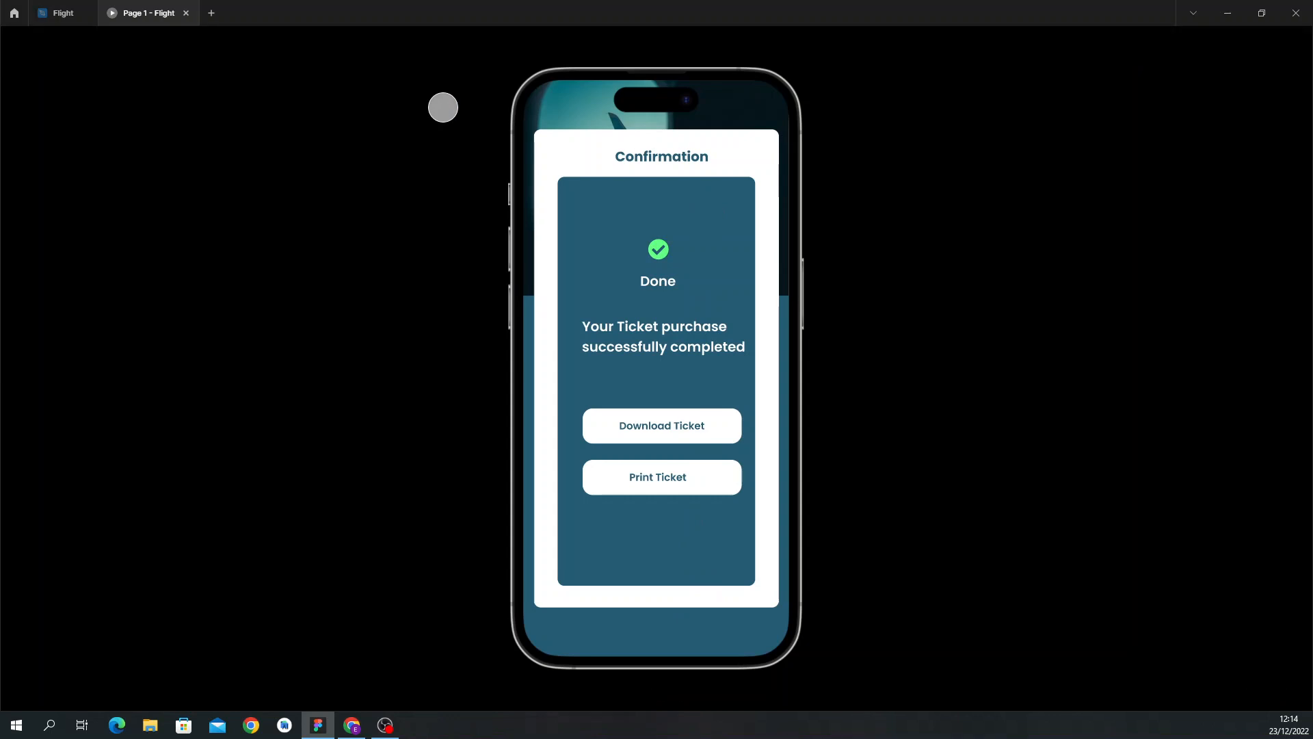
Create a new design file and name it Flight.com.
{"action": "left_click", "coordinate": [83, 11]}
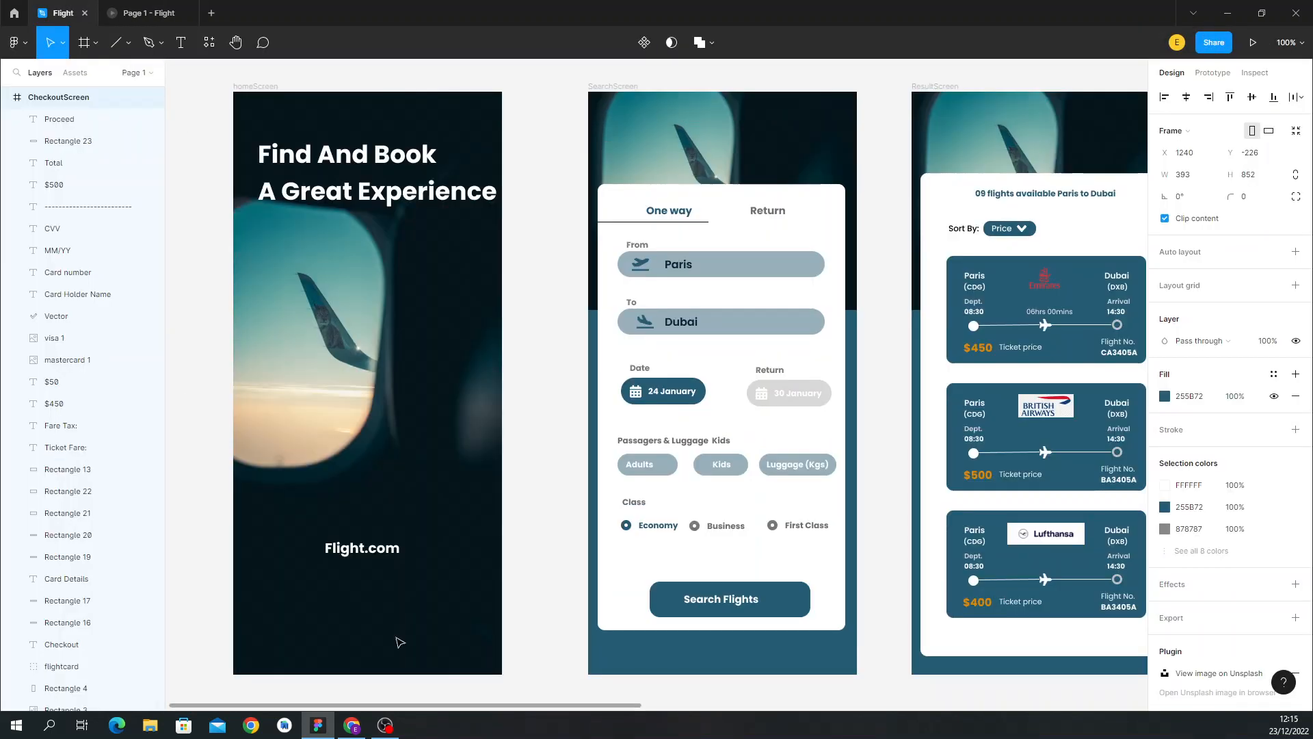
{"action": "left_click", "coordinate": [213, 19]}
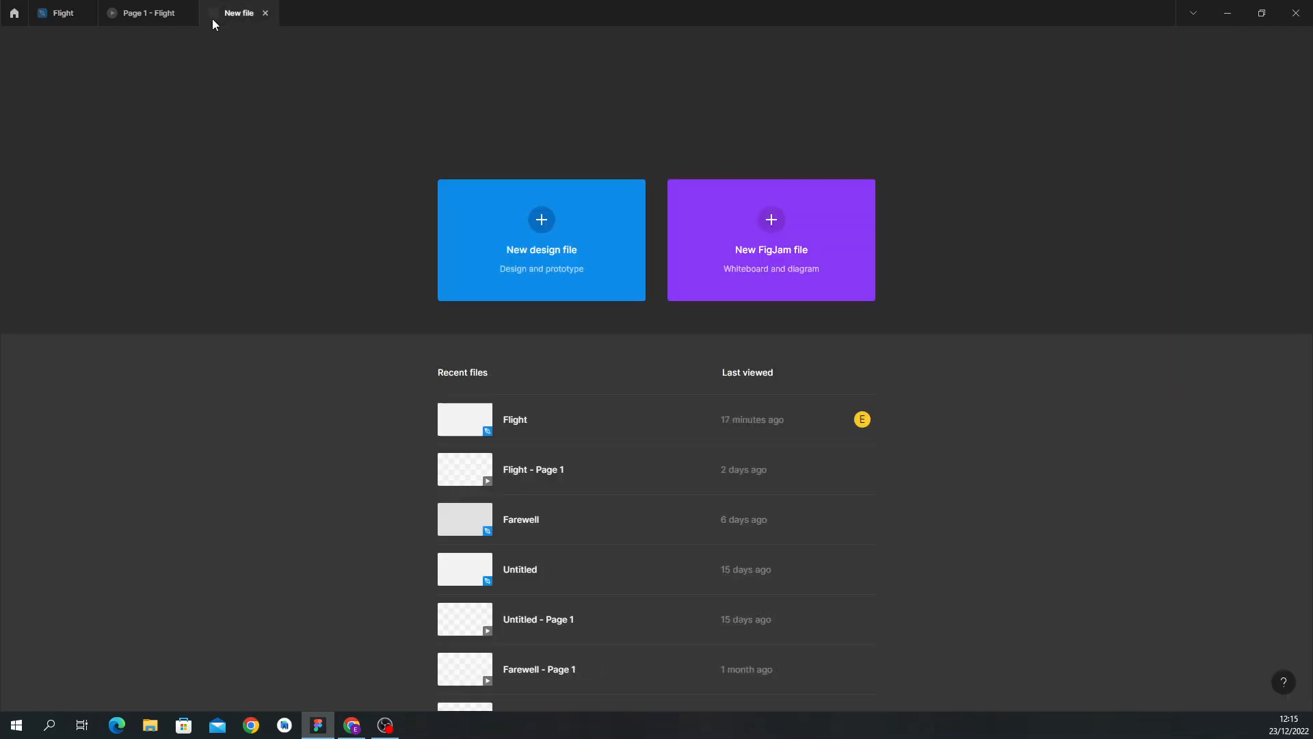
{"action": "left_click", "coordinate": [545, 245]}
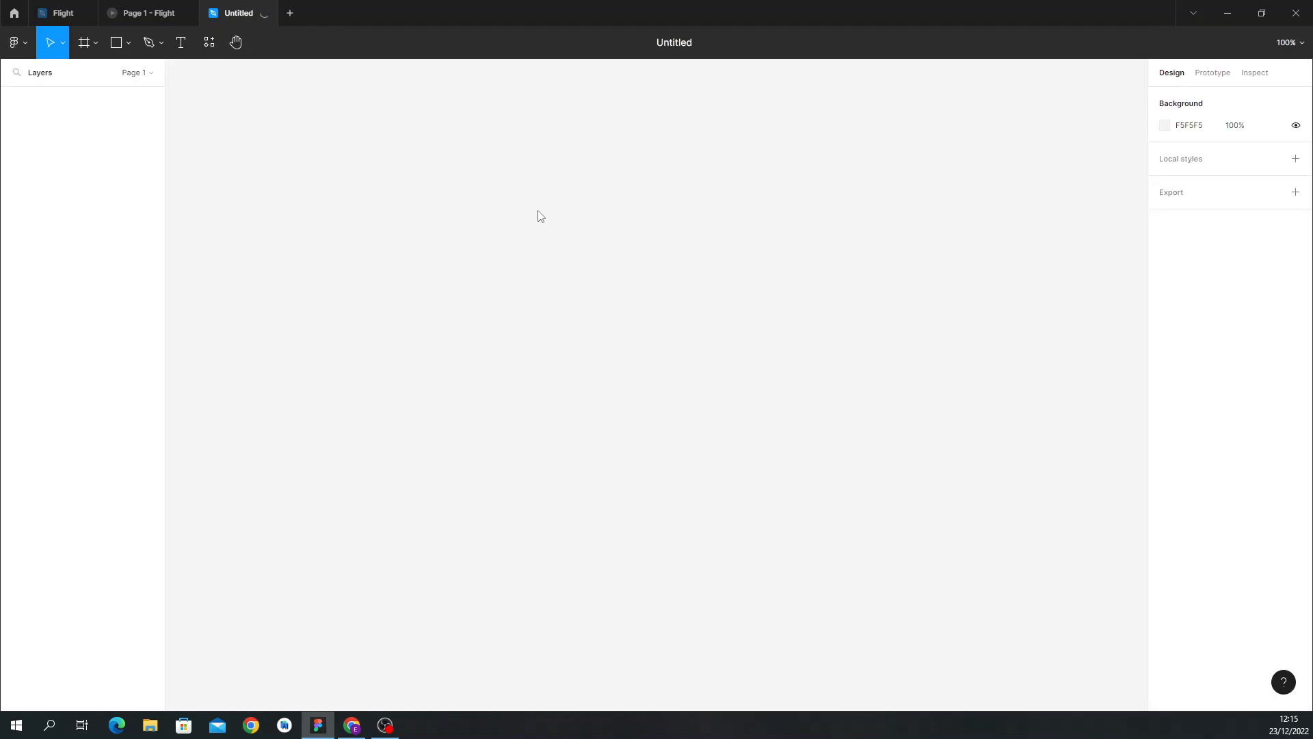
{"action": "double_click", "coordinate": [690, 46]}
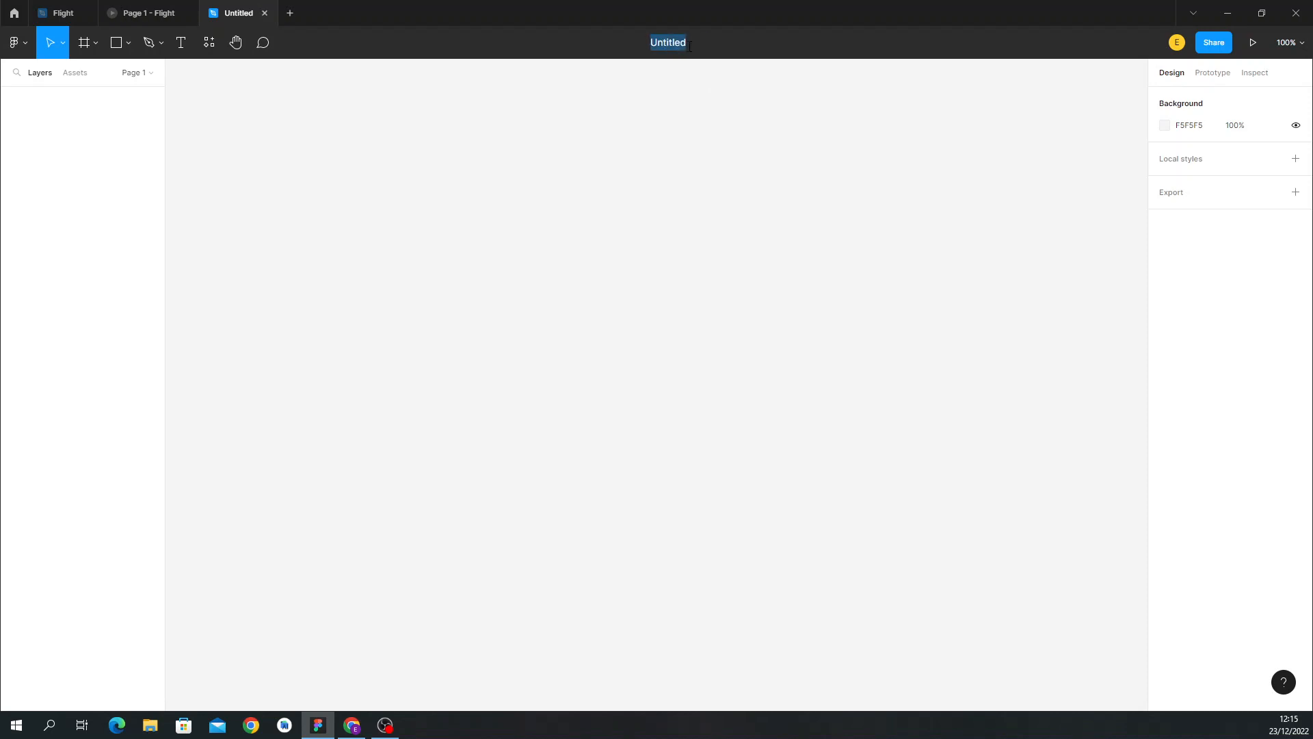
{"action": "type", "text": "Flight .com"}
{"action": "left_click", "coordinate": [326, 184]}
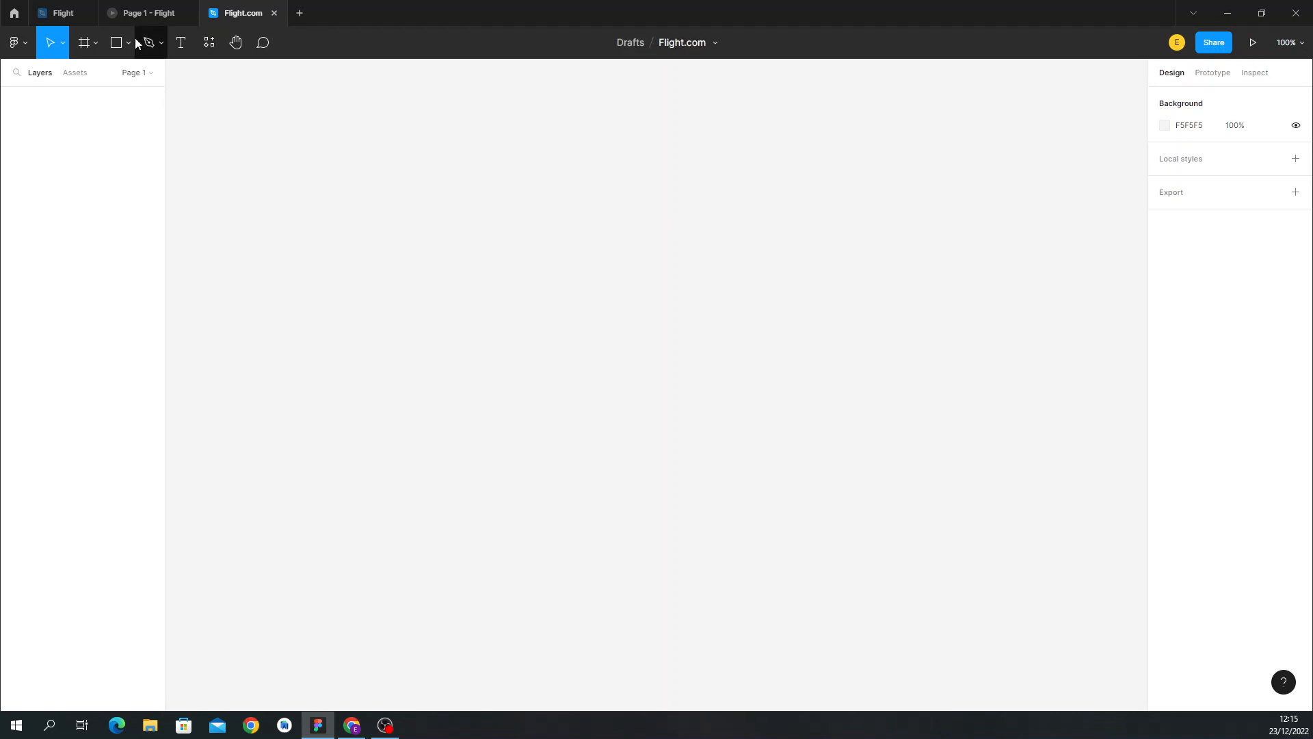
Add a phone frame using the iPhone 14 Pro Max preset to the empty canvas.
{"action": "left_click", "coordinate": [96, 46]}
{"action": "left_click", "coordinate": [94, 75]}
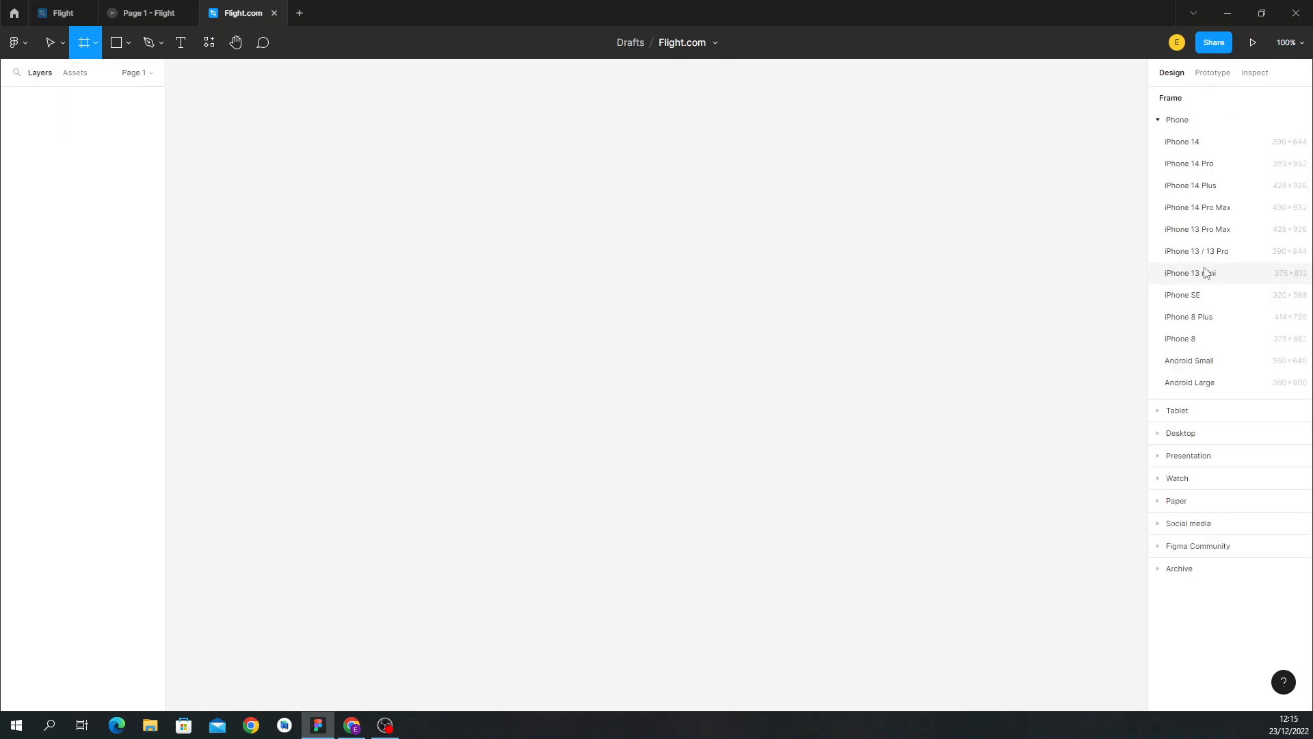
{"action": "left_click", "coordinate": [1215, 213]}
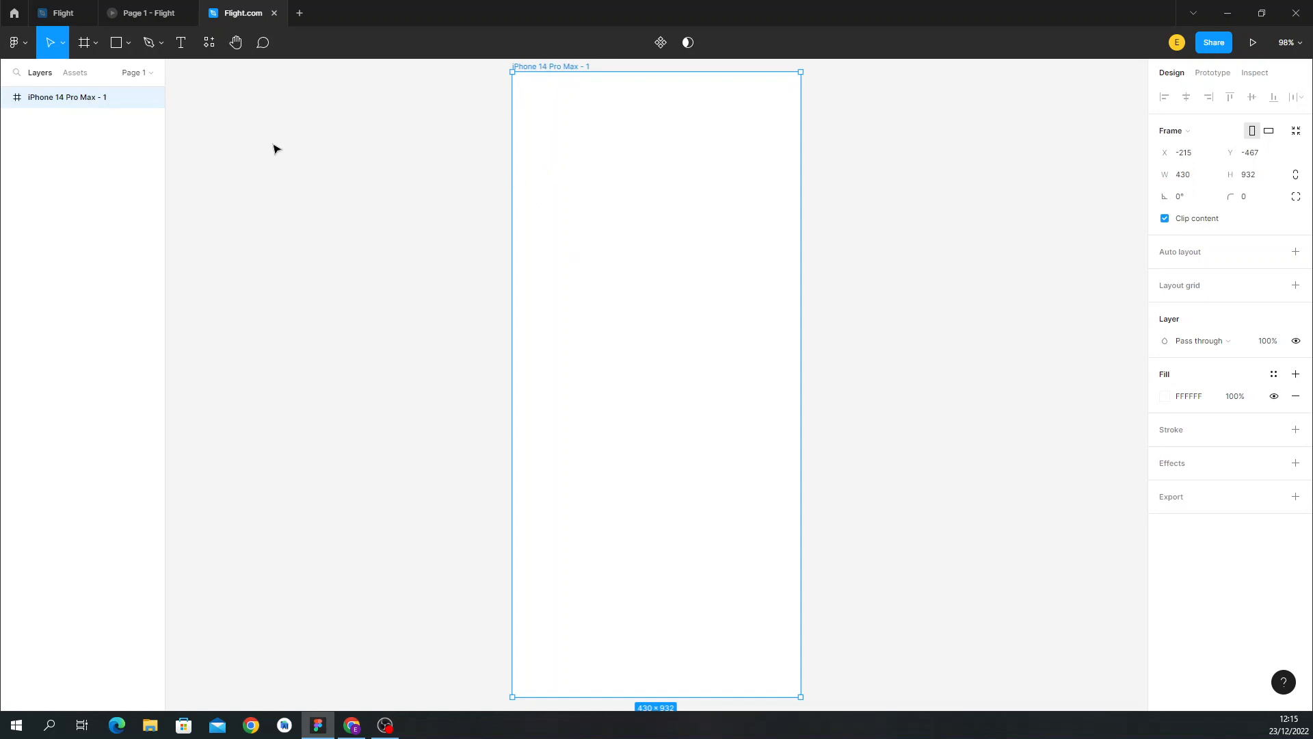
Close the prototype preview and rename the new phone frame homeScreen, matching the frame name in the Flight file.
{"action": "left_click", "coordinate": [185, 13]}
{"action": "left_click", "coordinate": [41, 9]}
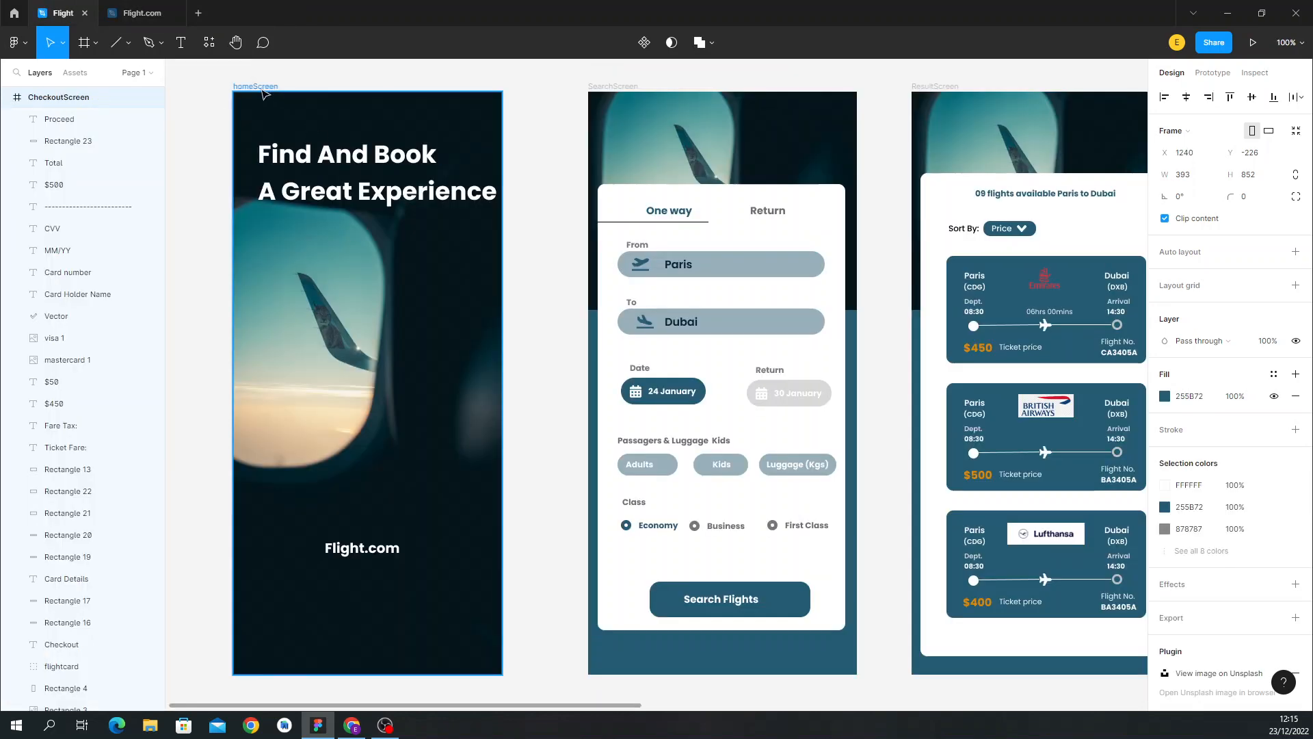
{"action": "left_click", "coordinate": [142, 12]}
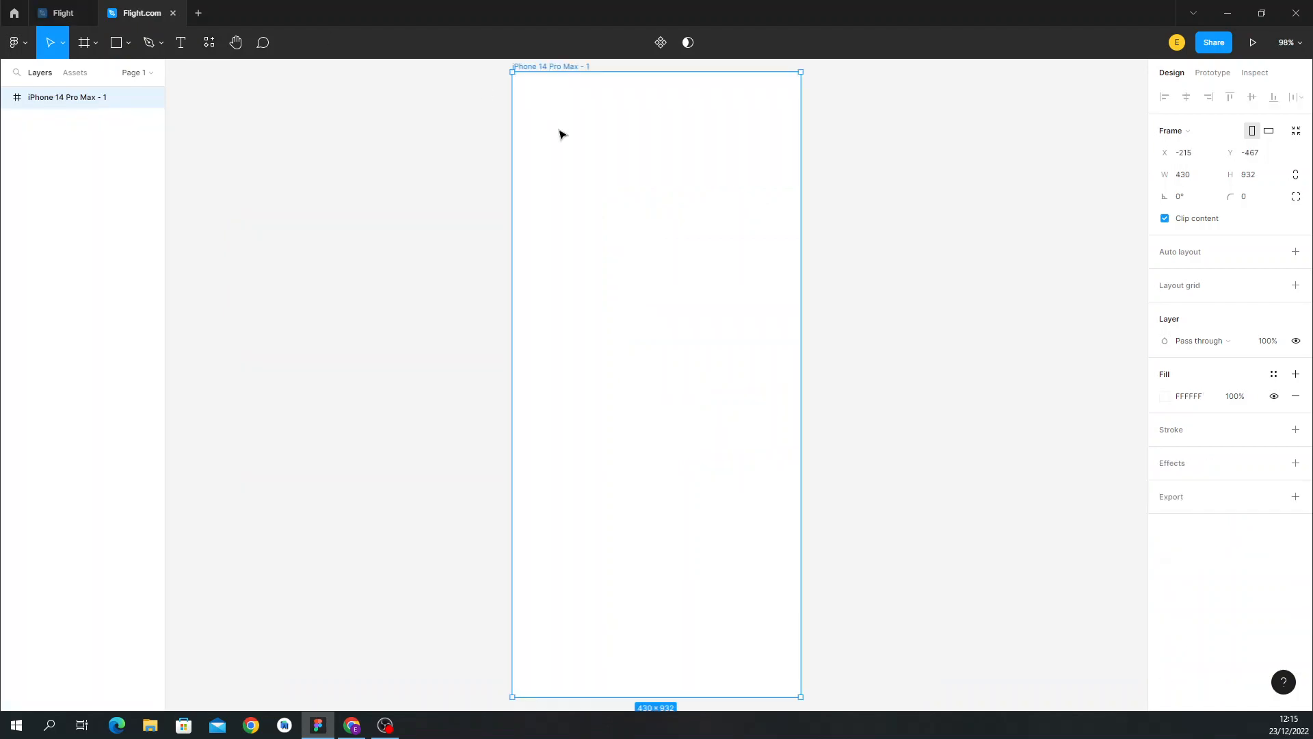
{"action": "double_click", "coordinate": [544, 67]}
{"action": "type", "text": "HomeScreen"}
{"action": "left_click", "coordinate": [428, 150]}
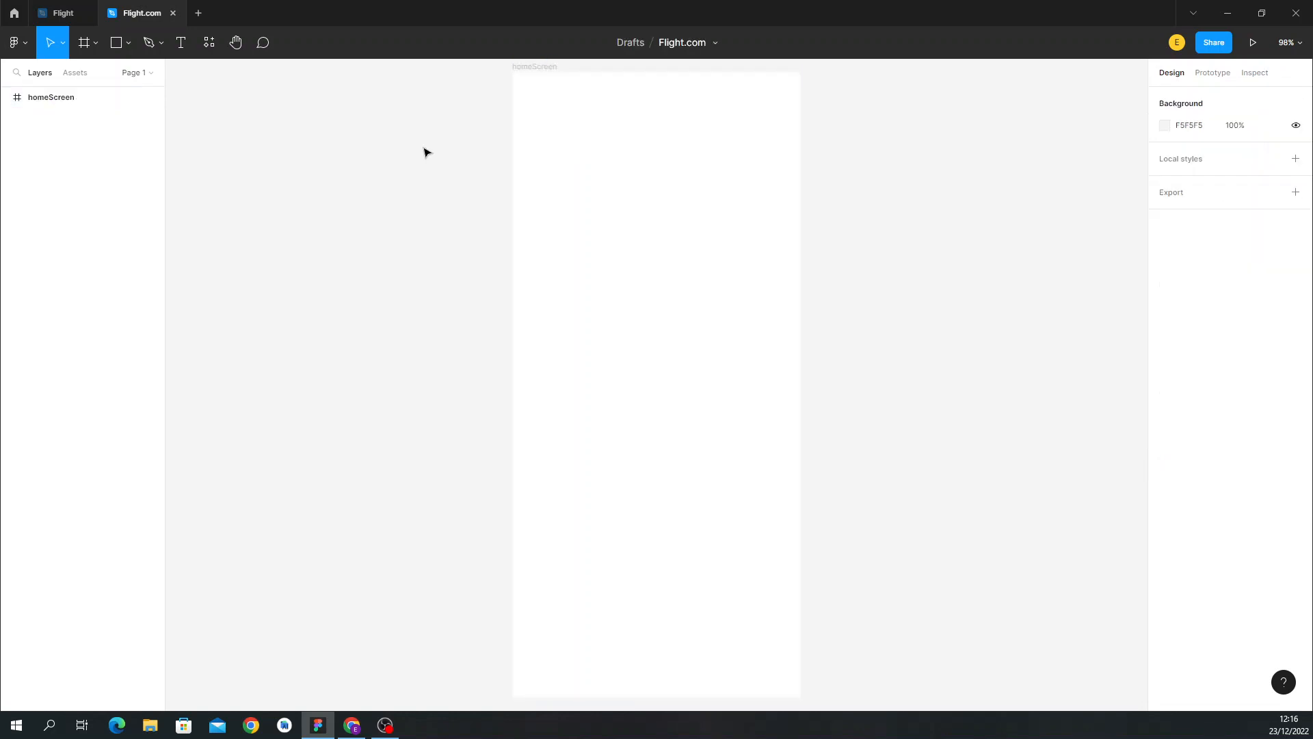
Check the home screen design in the Flight file and run the Unsplash plugin on the homeScreen frame in Flight.com.
{"action": "left_click", "coordinate": [578, 188]}
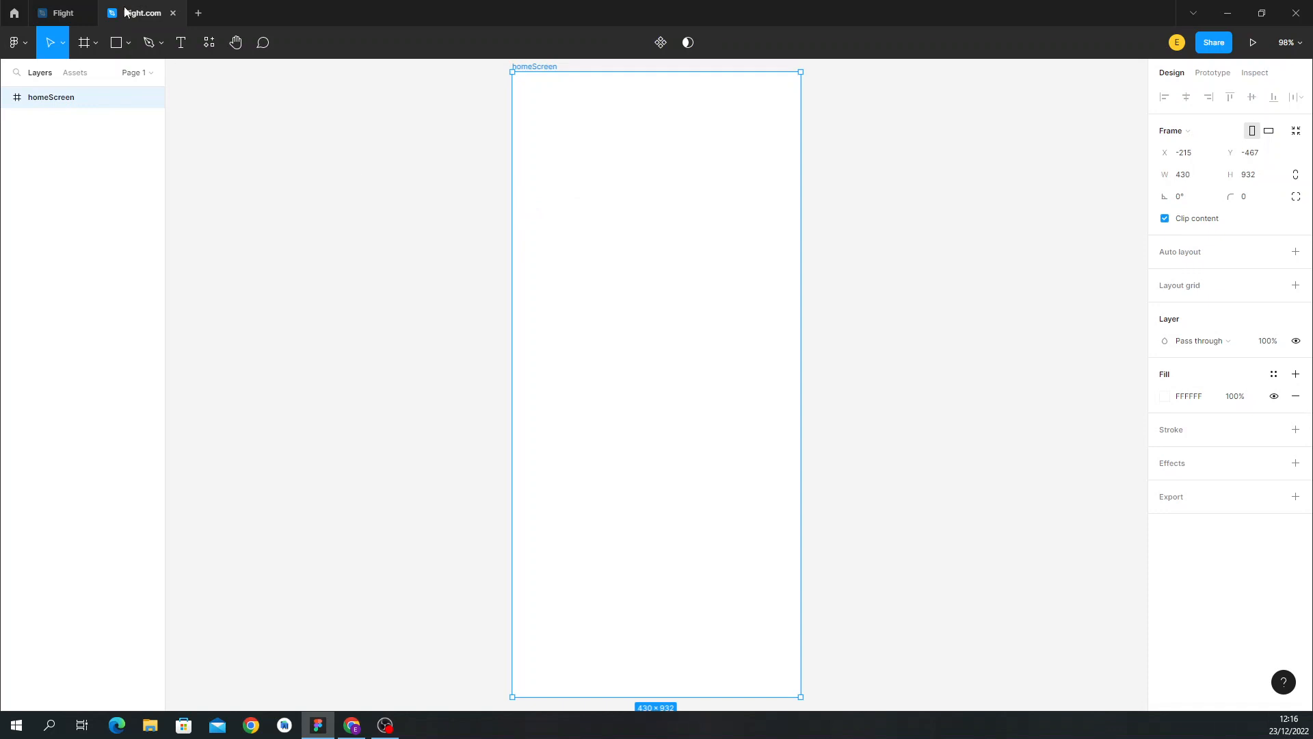
{"action": "left_click", "coordinate": [66, 12]}
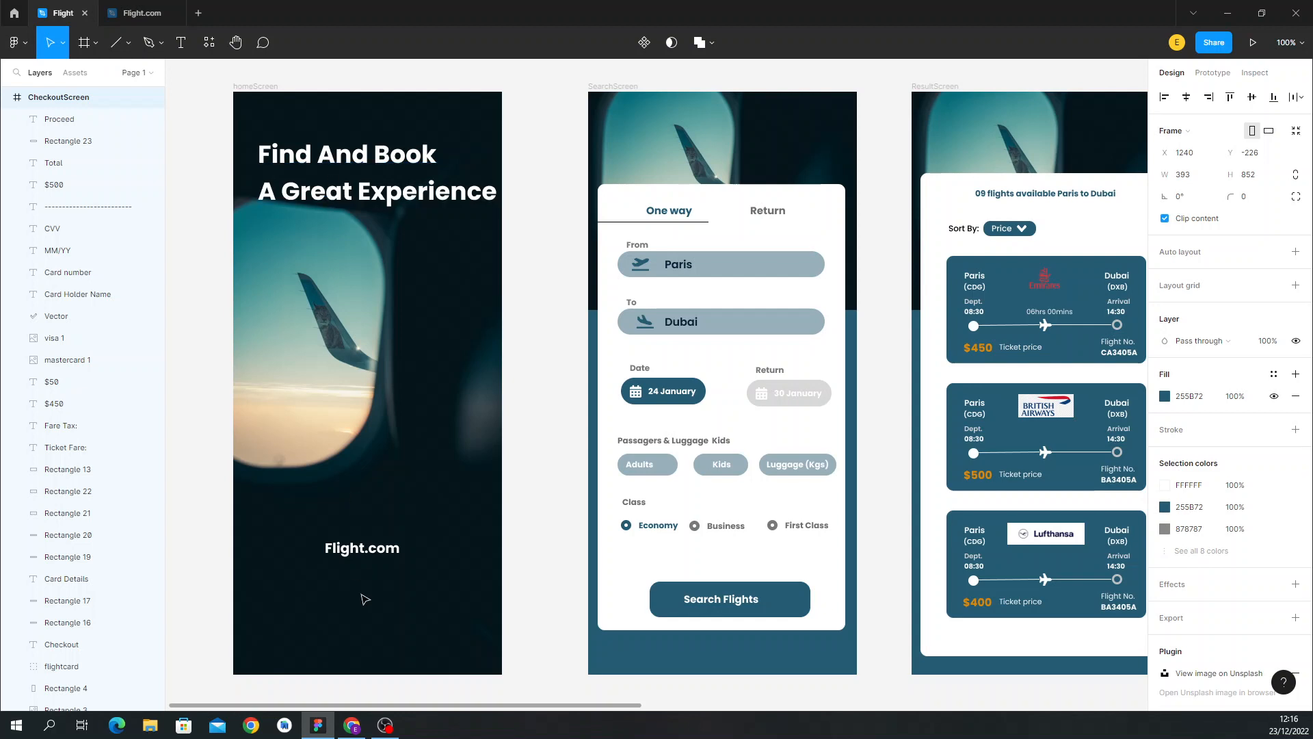
{"action": "left_click", "coordinate": [142, 12]}
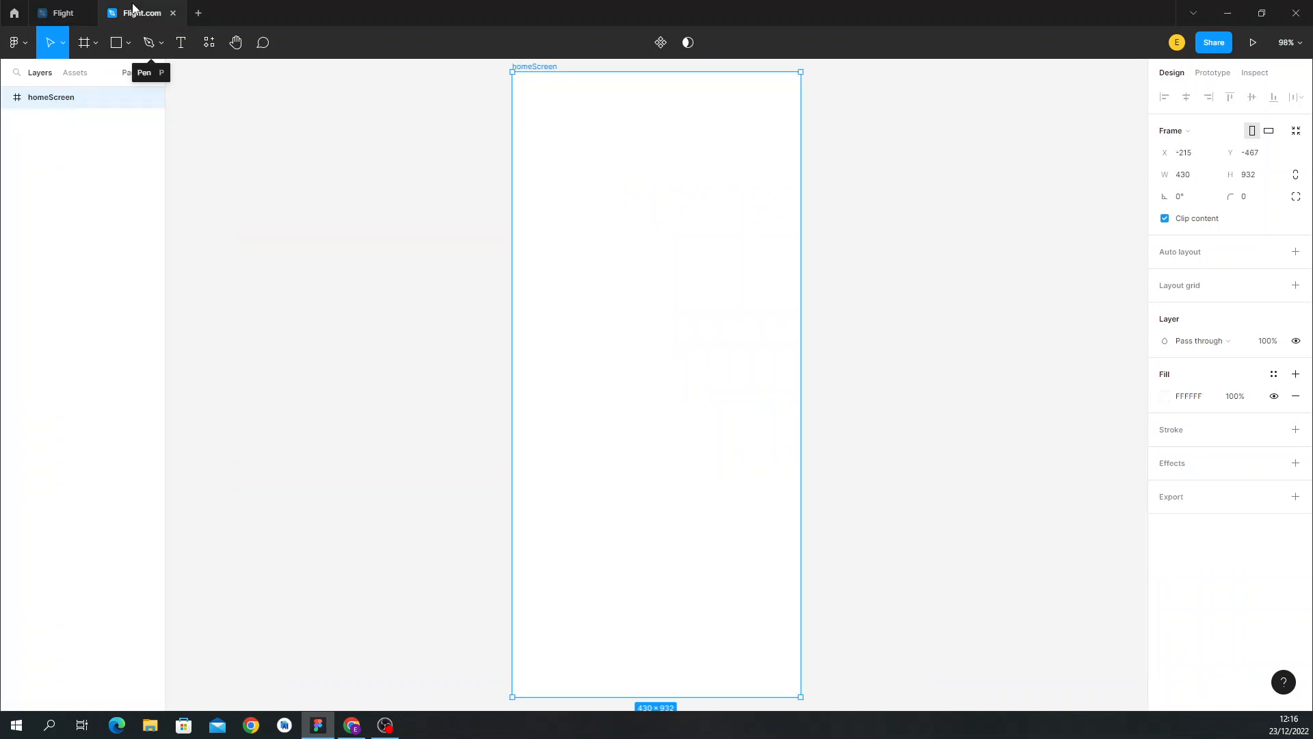
{"action": "right_click", "coordinate": [591, 301]}
{"action": "mouse_move", "coordinate": [705, 580]}
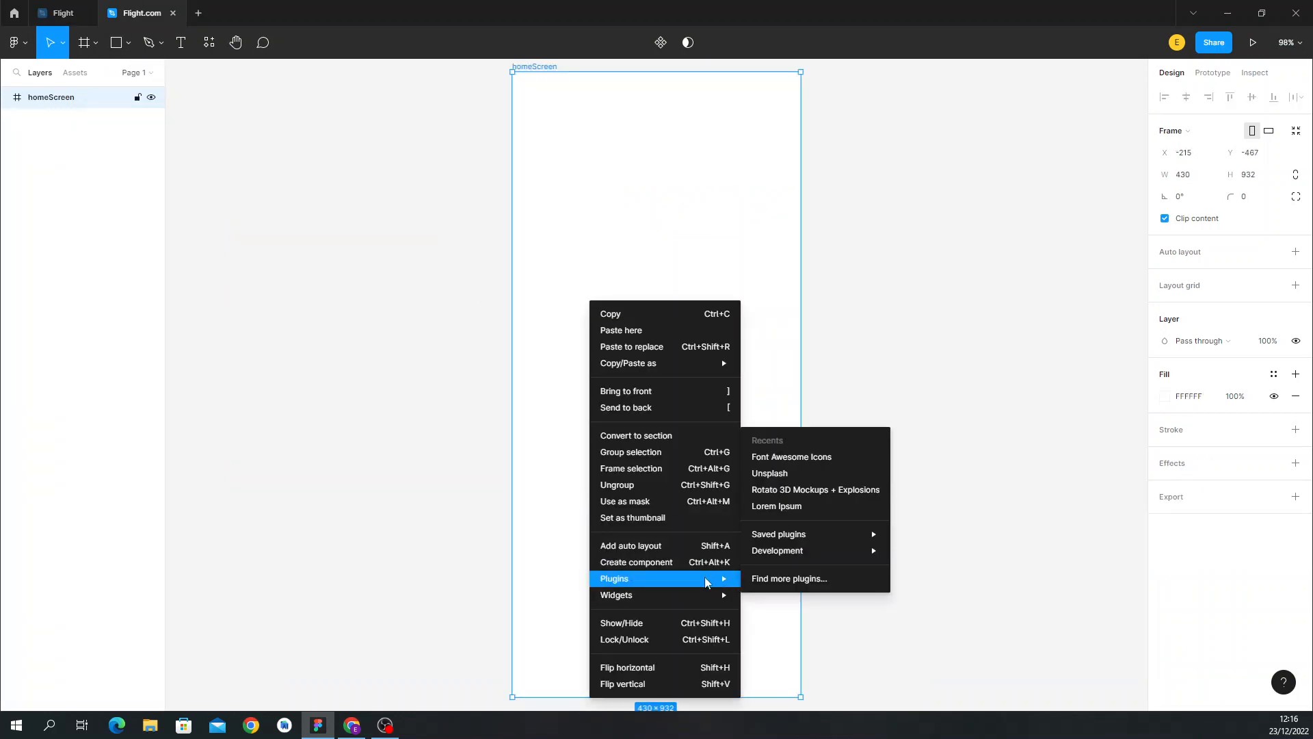
{"action": "left_click", "coordinate": [804, 472]}
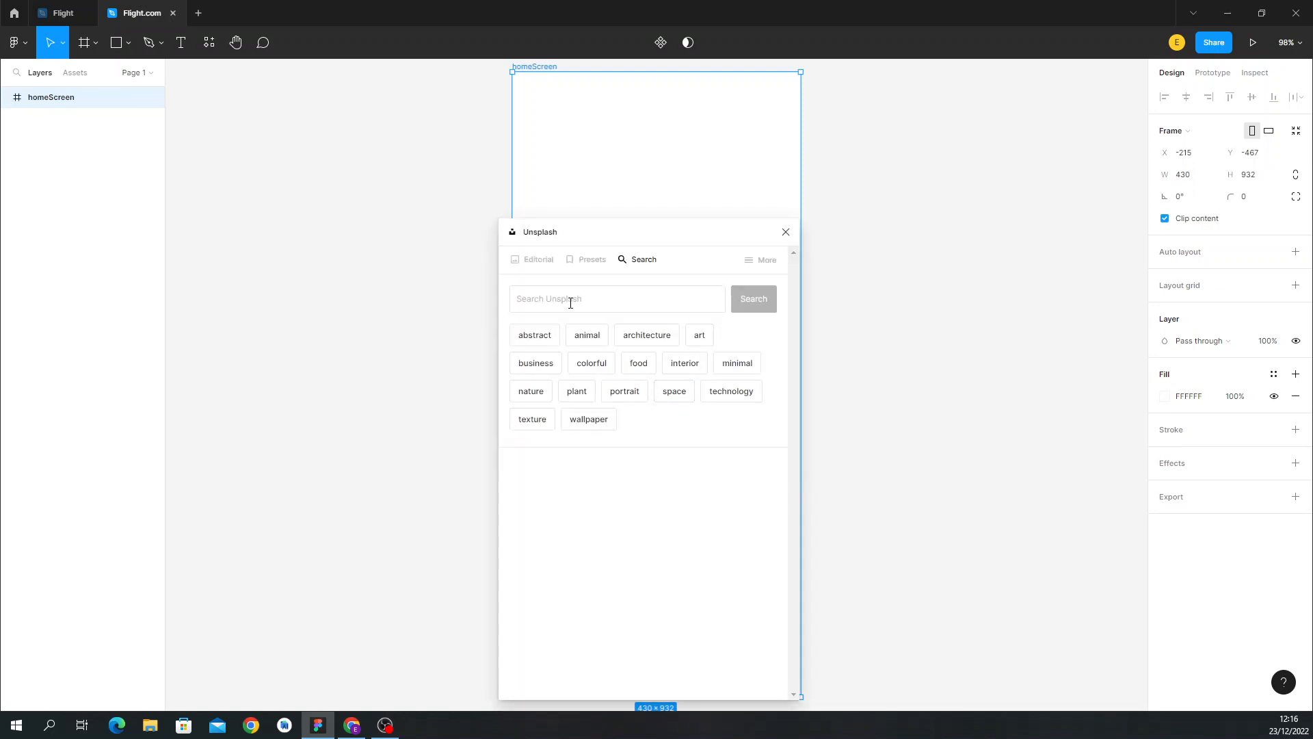
Search Unsplash for "flight" images for the homeScreen frame.
{"action": "left_click", "coordinate": [555, 301]}
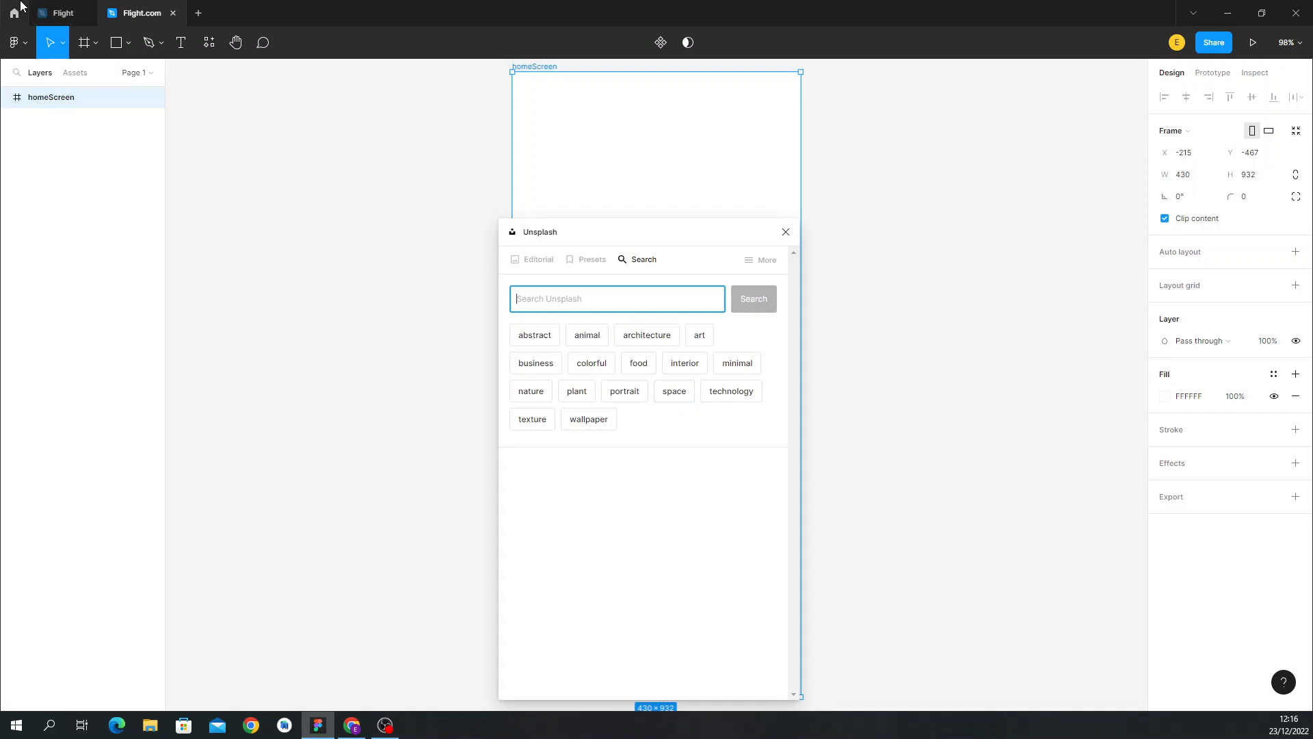
{"action": "left_click", "coordinate": [58, 12]}
{"action": "left_click", "coordinate": [142, 12]}
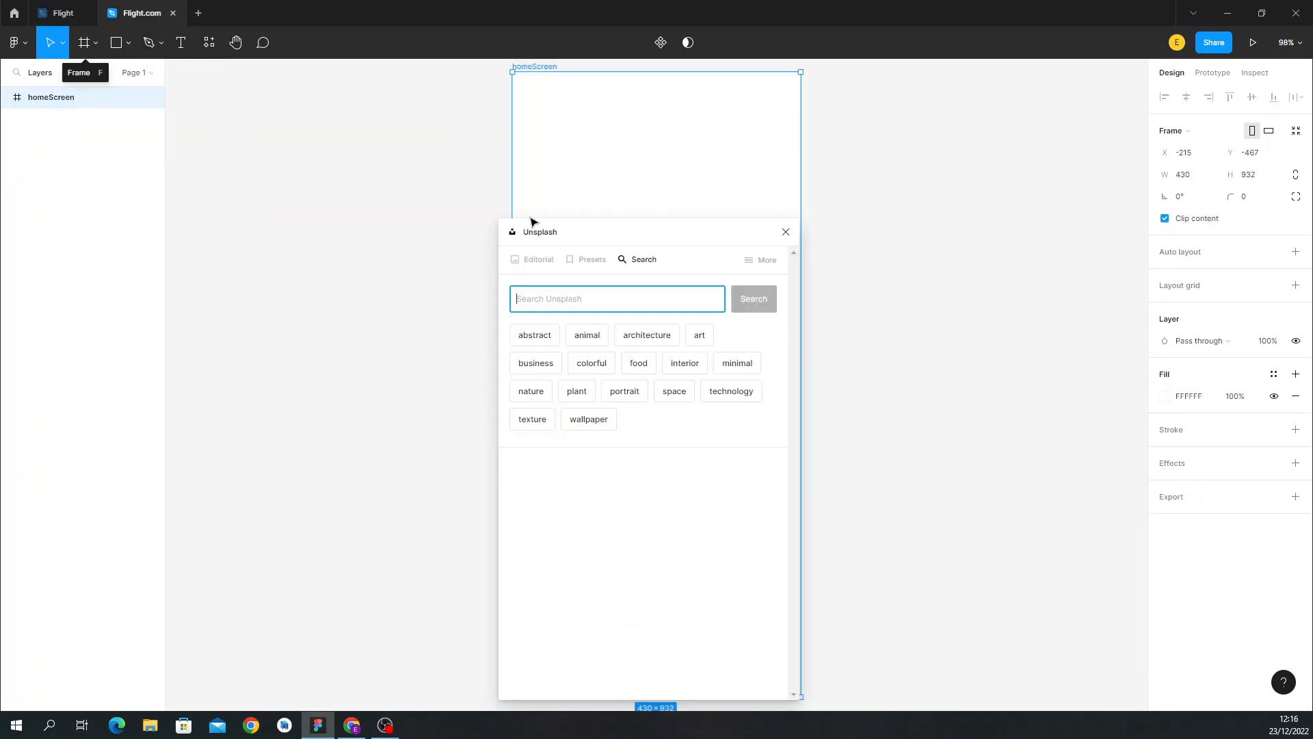
{"action": "type", "text": "figh"}
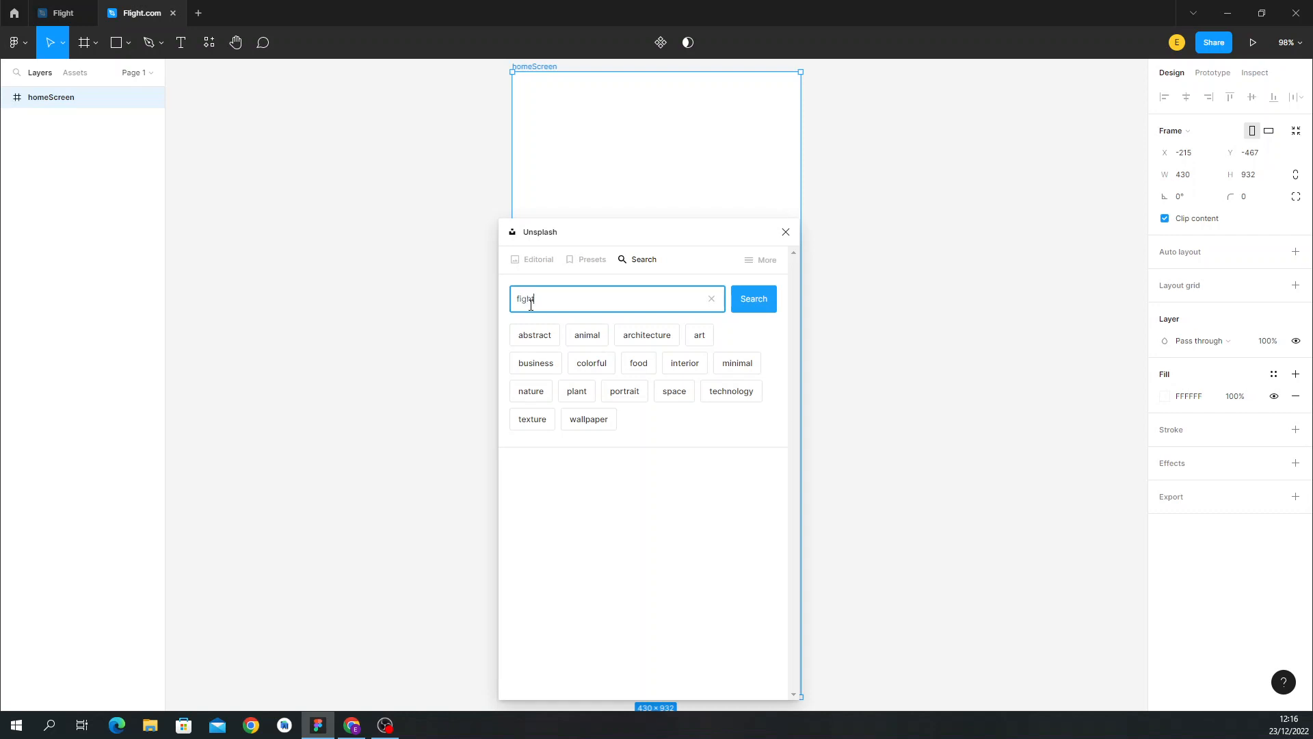
{"action": "key", "text": "Return"}
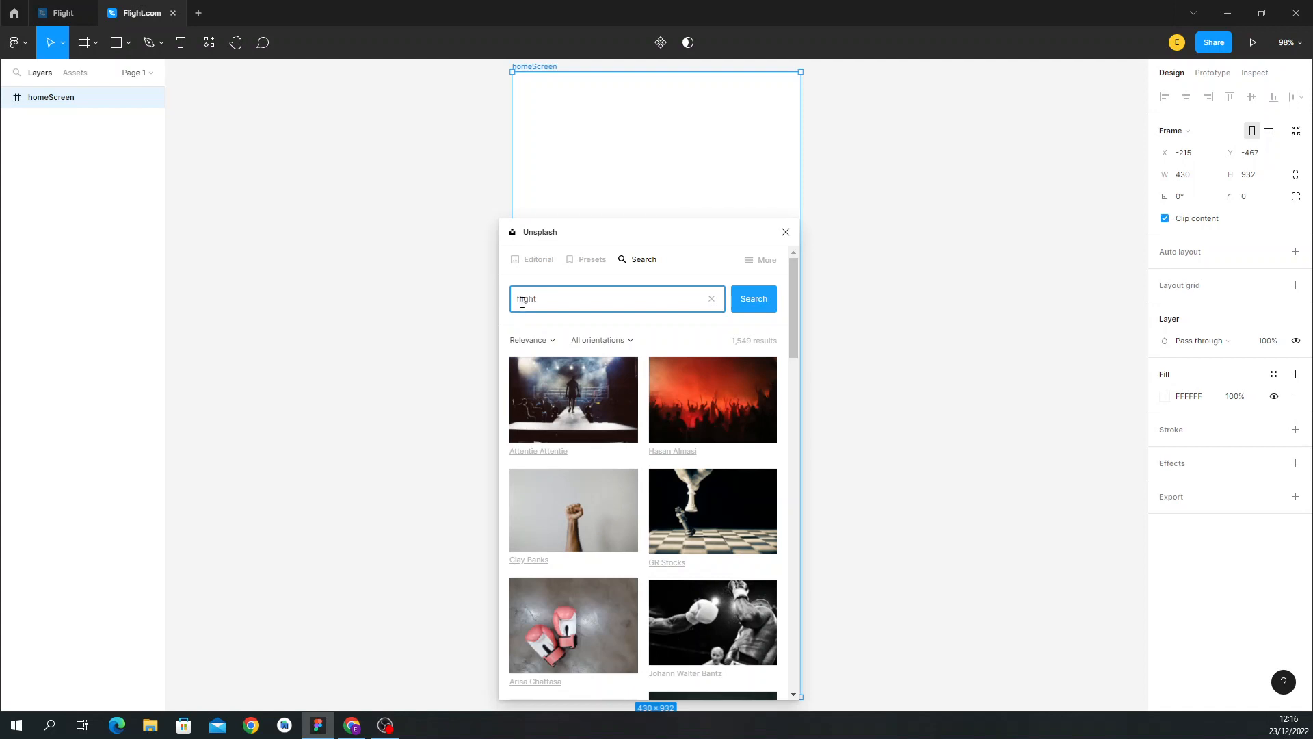
{"action": "key", "text": "Return"}
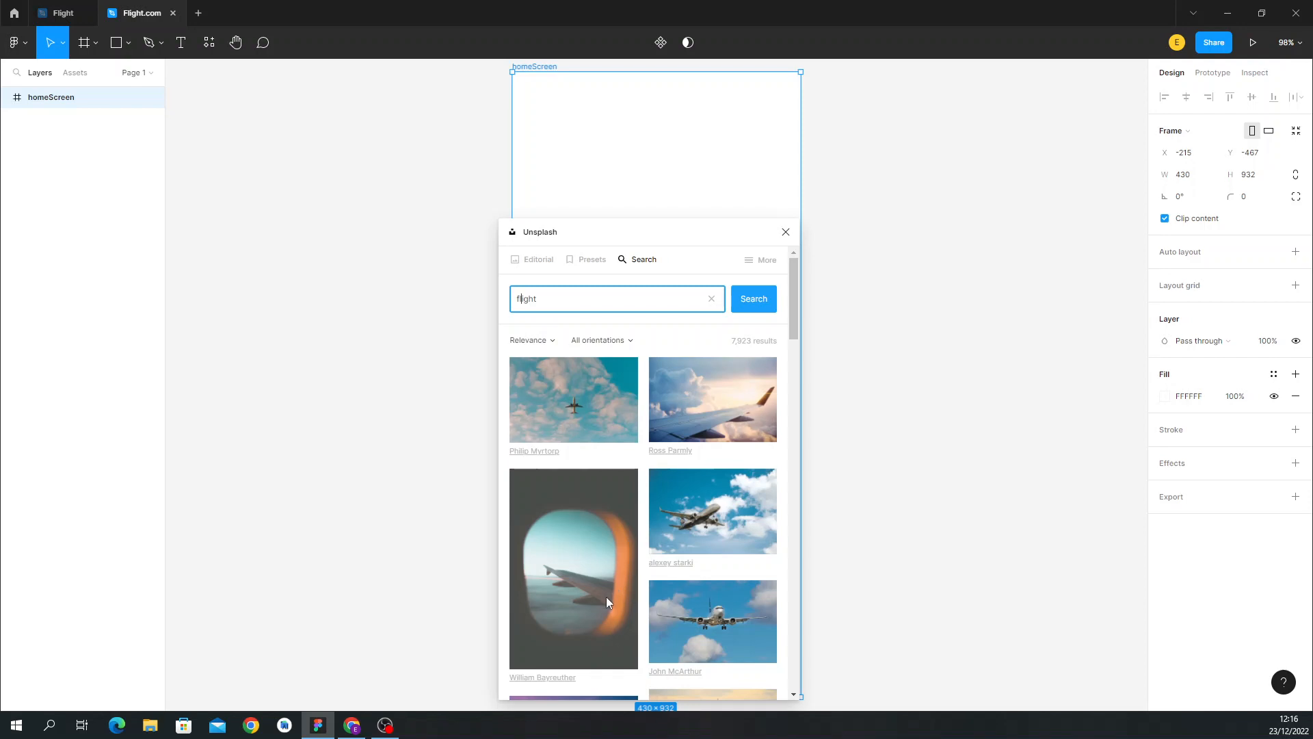
Browse the Unsplash flight photos for one matching the home screen background in the Flight file.
{"action": "scroll", "coordinate": [616, 532], "scroll_direction": "down", "scroll_amount": 3}
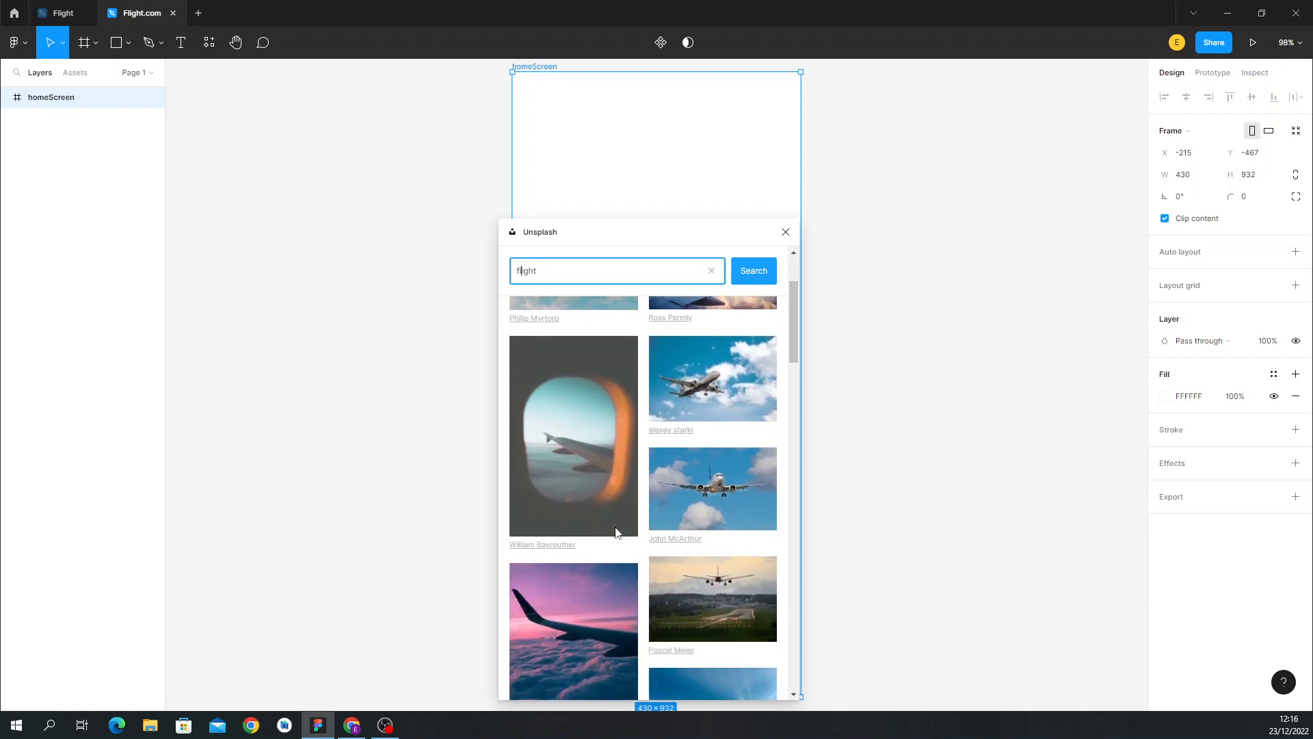
{"action": "left_click", "coordinate": [589, 447]}
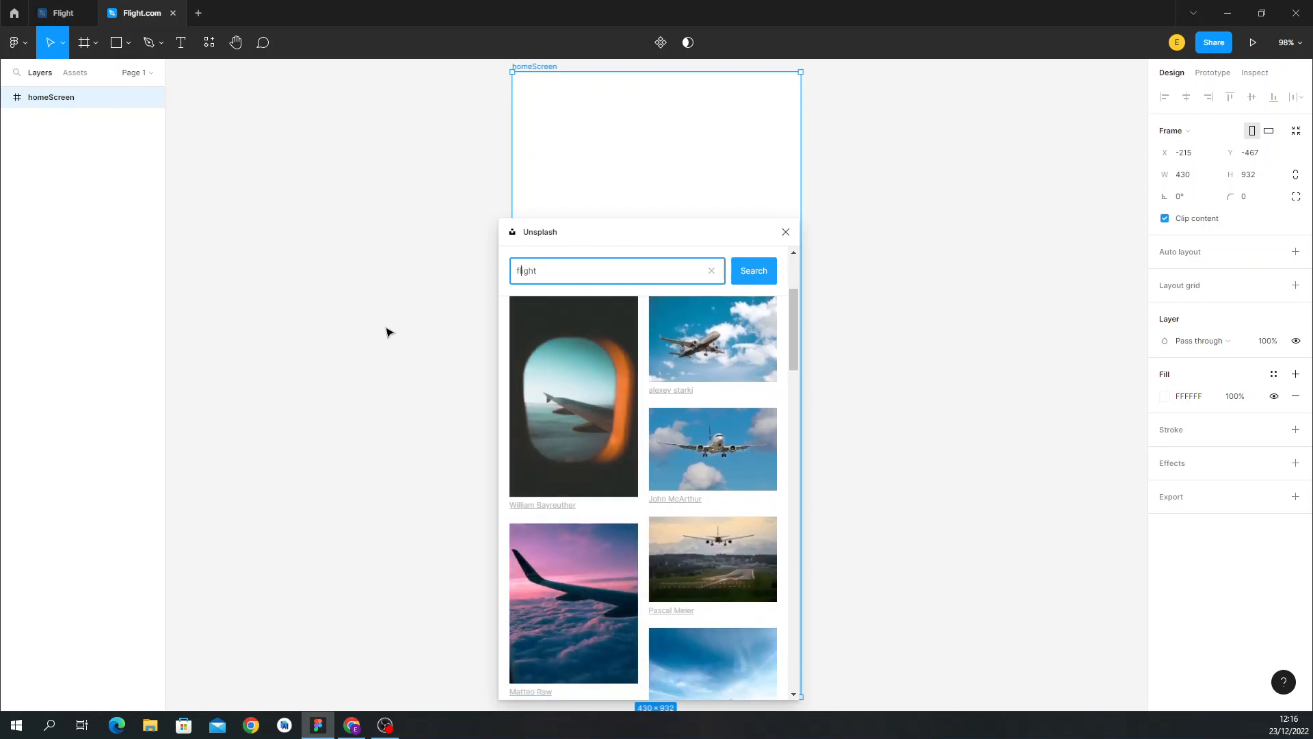
{"action": "left_click", "coordinate": [46, 4]}
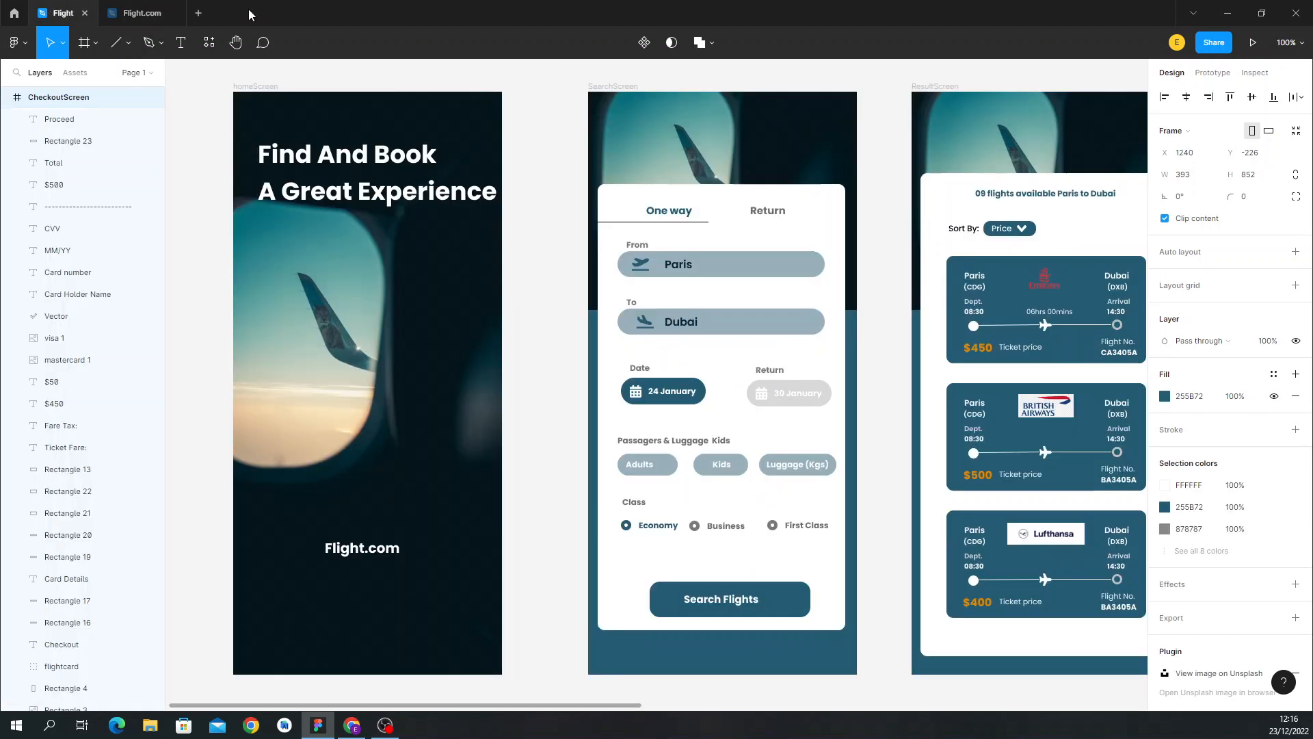
{"action": "left_click", "coordinate": [142, 13]}
{"action": "scroll", "coordinate": [644, 472], "scroll_direction": "down", "scroll_amount": 10}
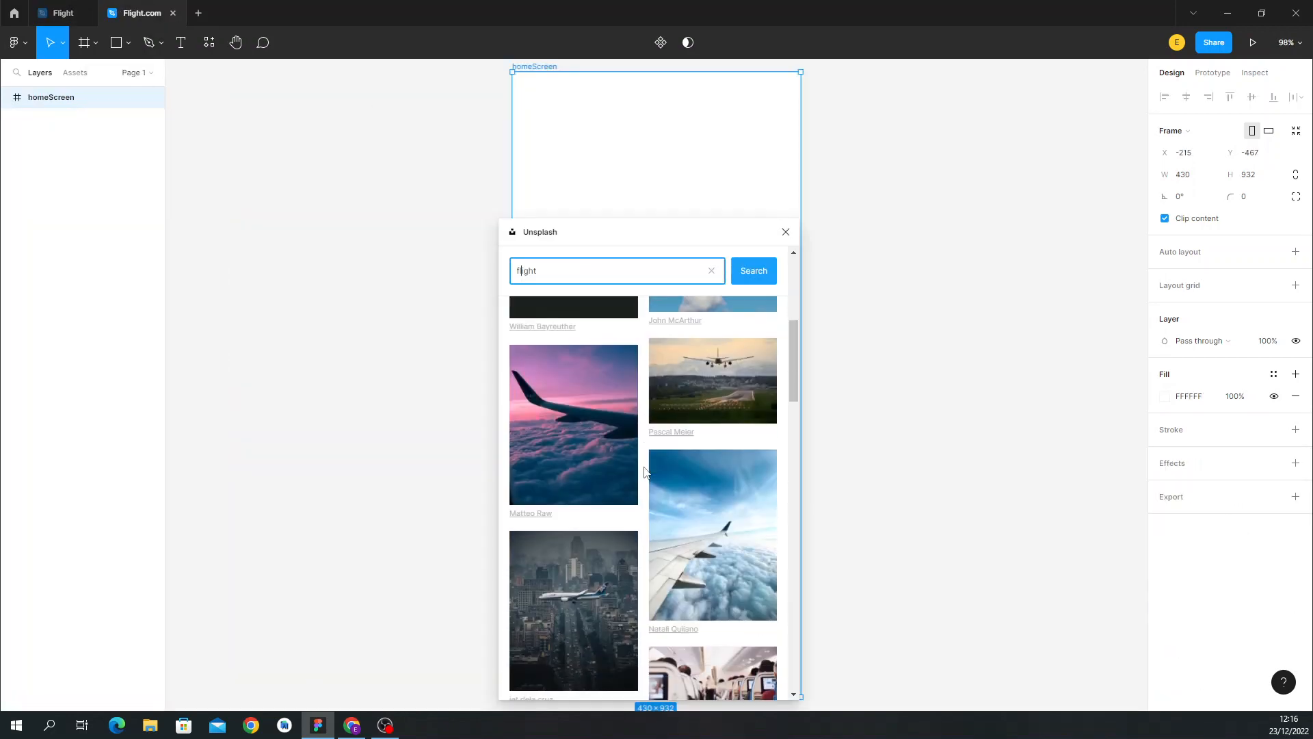
{"action": "scroll", "coordinate": [645, 472], "scroll_direction": "down", "scroll_amount": 10}
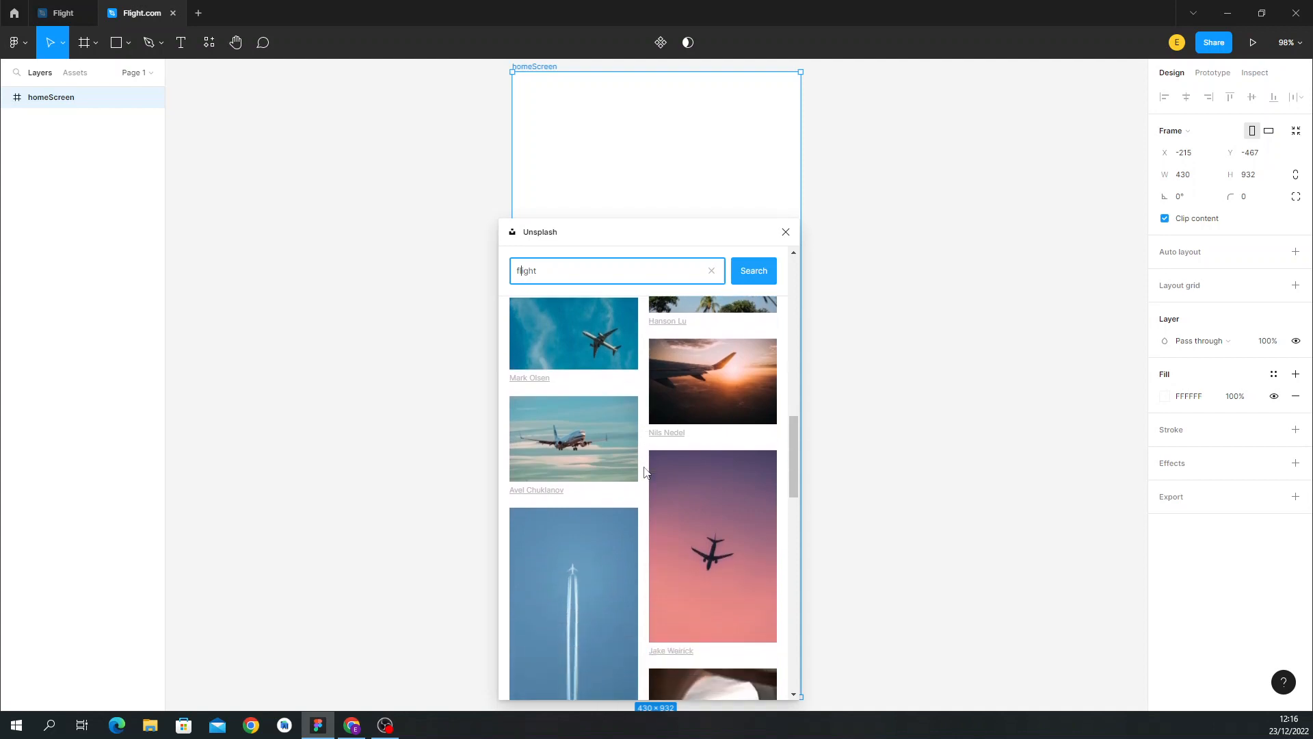
{"action": "scroll", "coordinate": [644, 472], "scroll_direction": "down", "scroll_amount": 5}
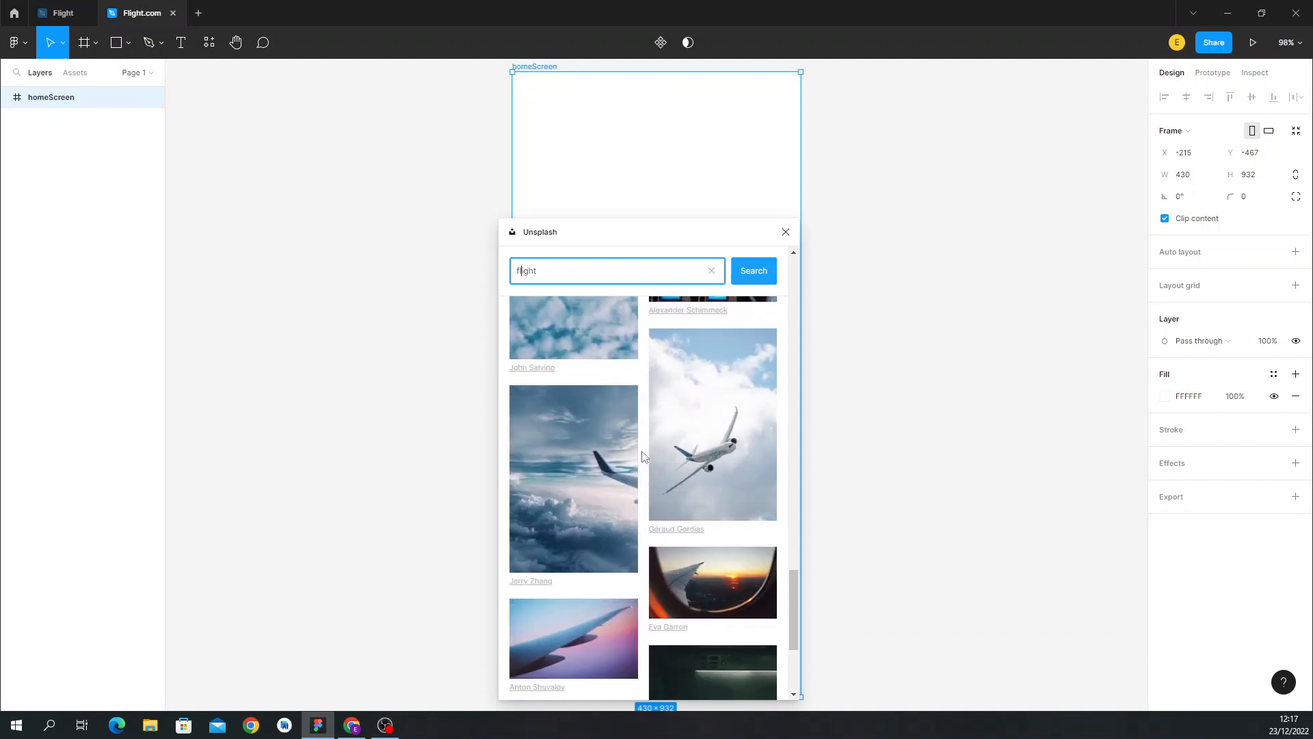
{"action": "scroll", "coordinate": [644, 455], "scroll_direction": "down", "scroll_amount": 3}
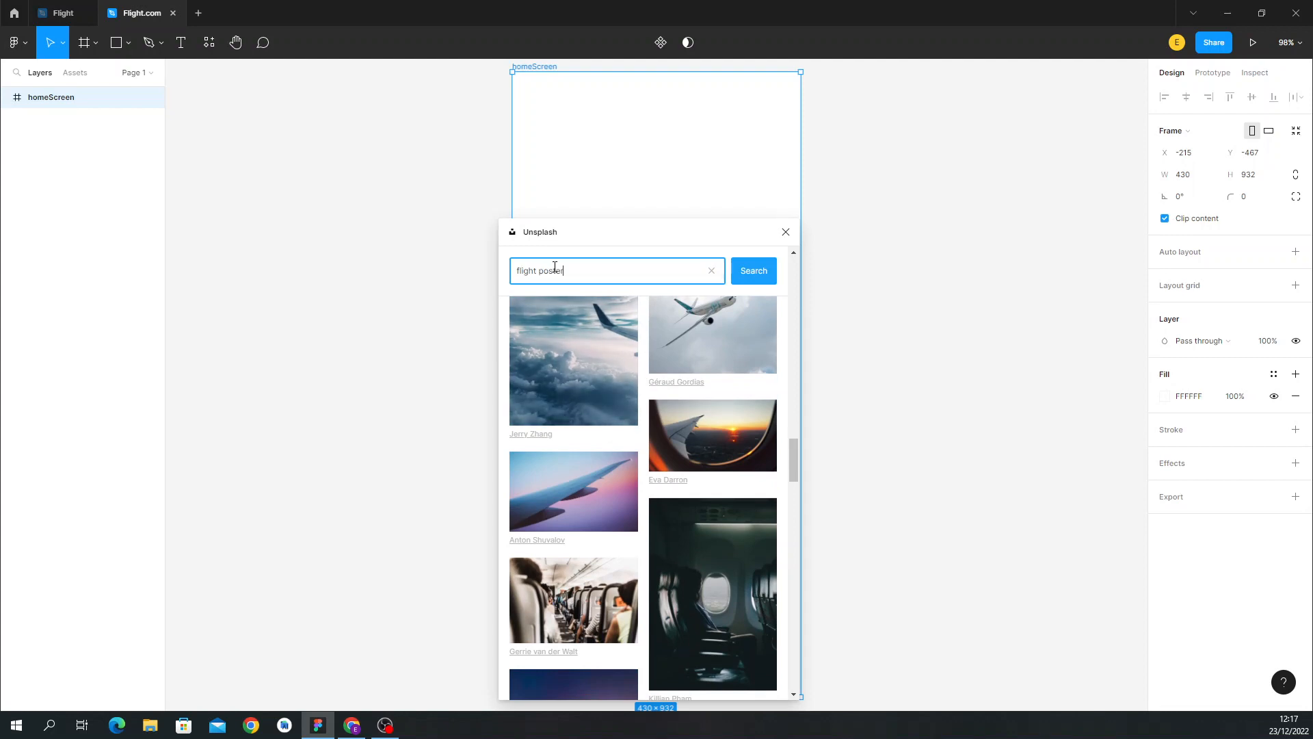
Search Unsplash for "flight poster" and look through the resulting photos.
{"action": "key", "text": "Return"}
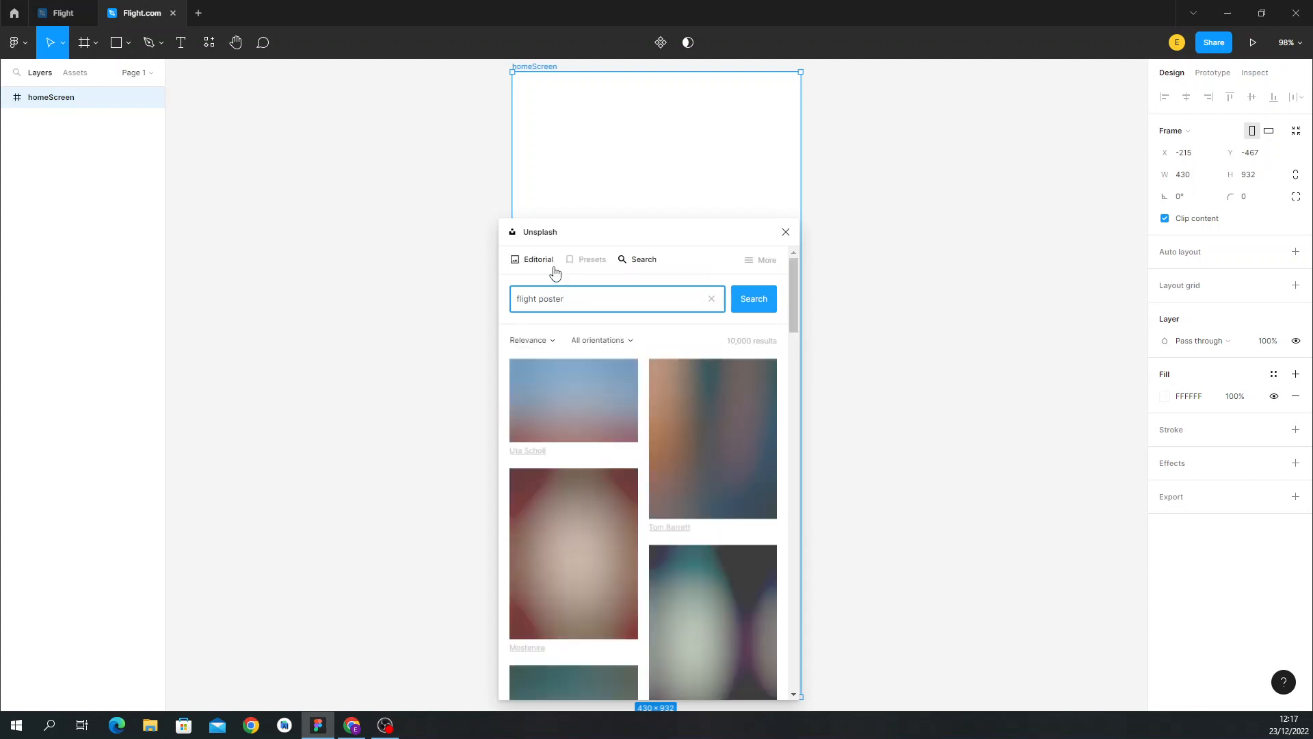
{"action": "scroll", "coordinate": [589, 462], "scroll_direction": "down", "scroll_amount": 2}
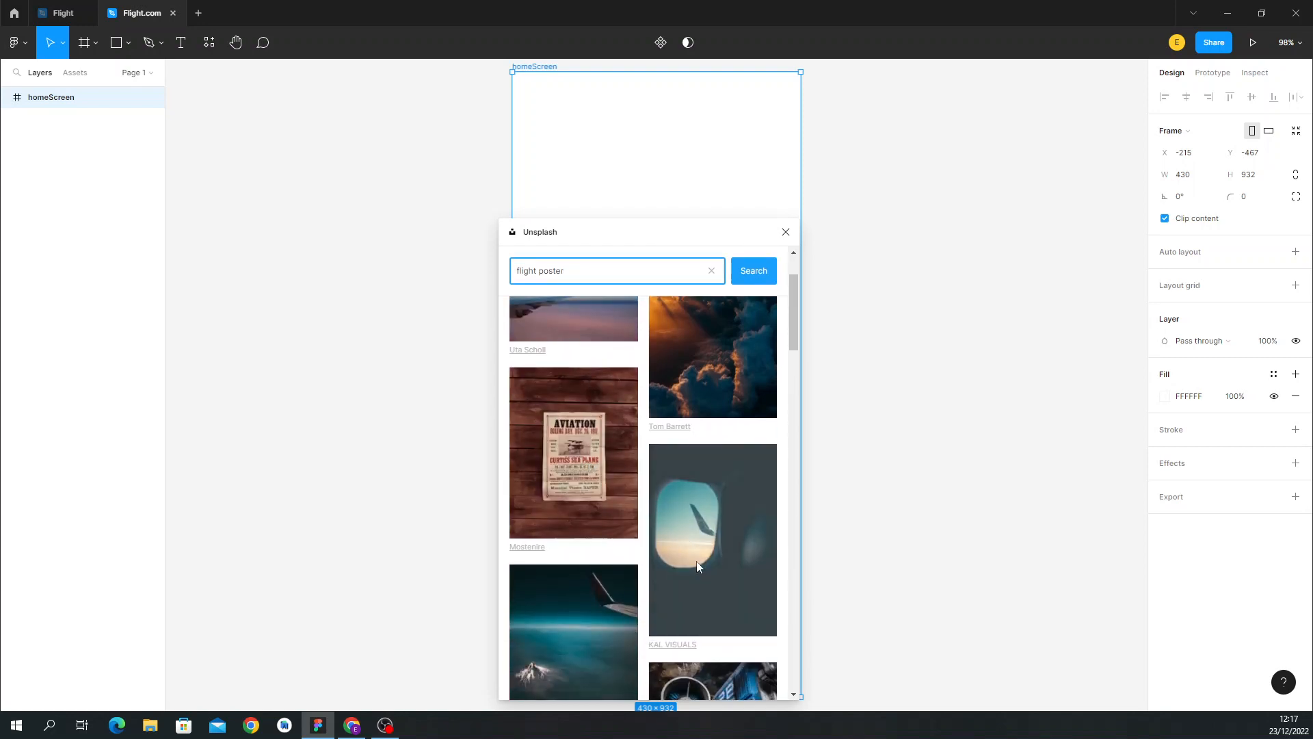
{"action": "scroll", "coordinate": [701, 562], "scroll_direction": "down", "scroll_amount": 1}
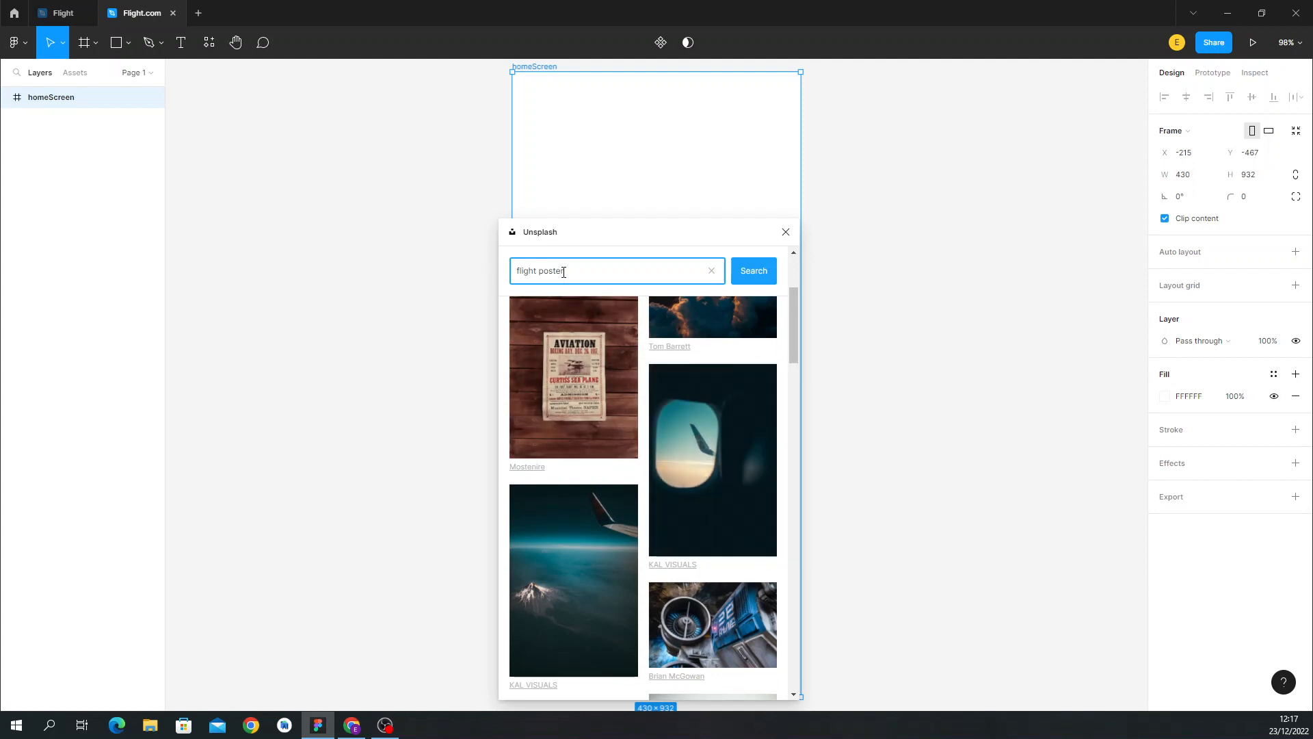
Search Unsplash for "woman" and browse the resulting photos.
{"action": "left_click_drag", "start_coordinate": [564, 271], "coordinate": [491, 277]}
{"action": "type", "text": "woman"}
{"action": "key", "text": "Return"}
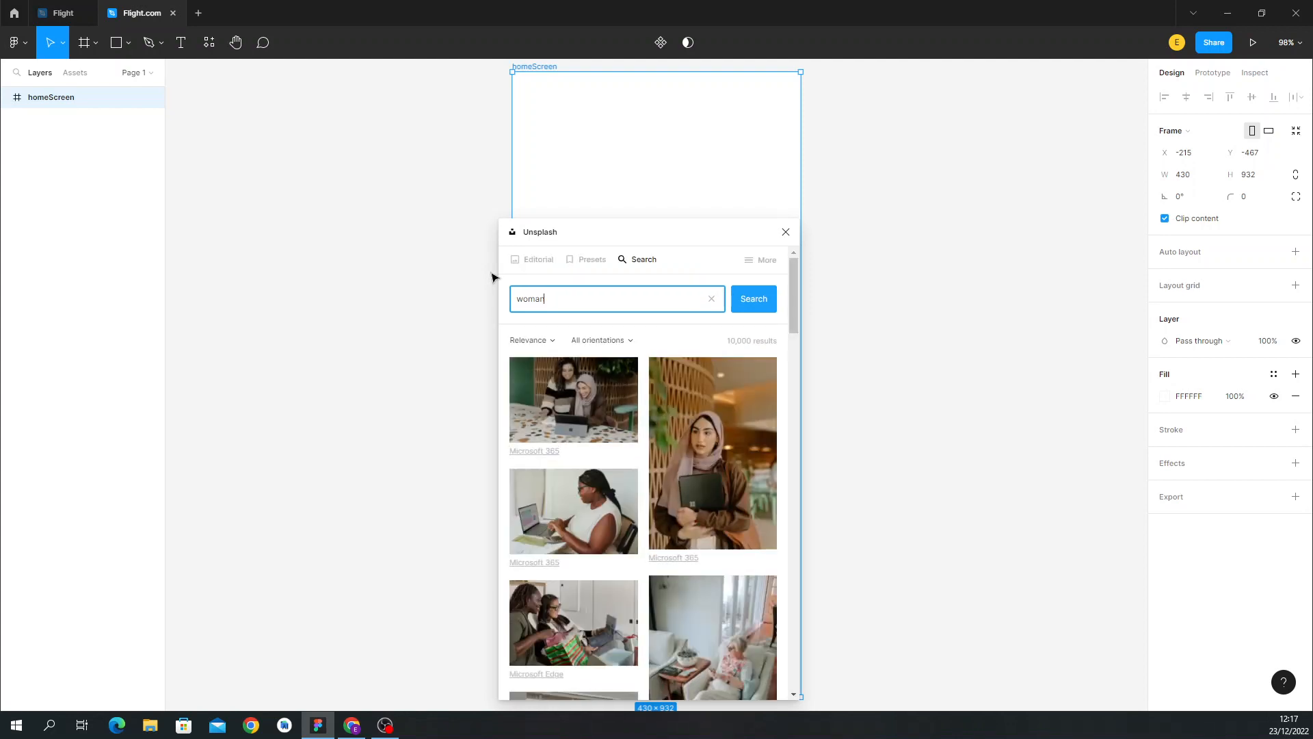
{"action": "scroll", "coordinate": [623, 492], "scroll_direction": "down", "scroll_amount": 7}
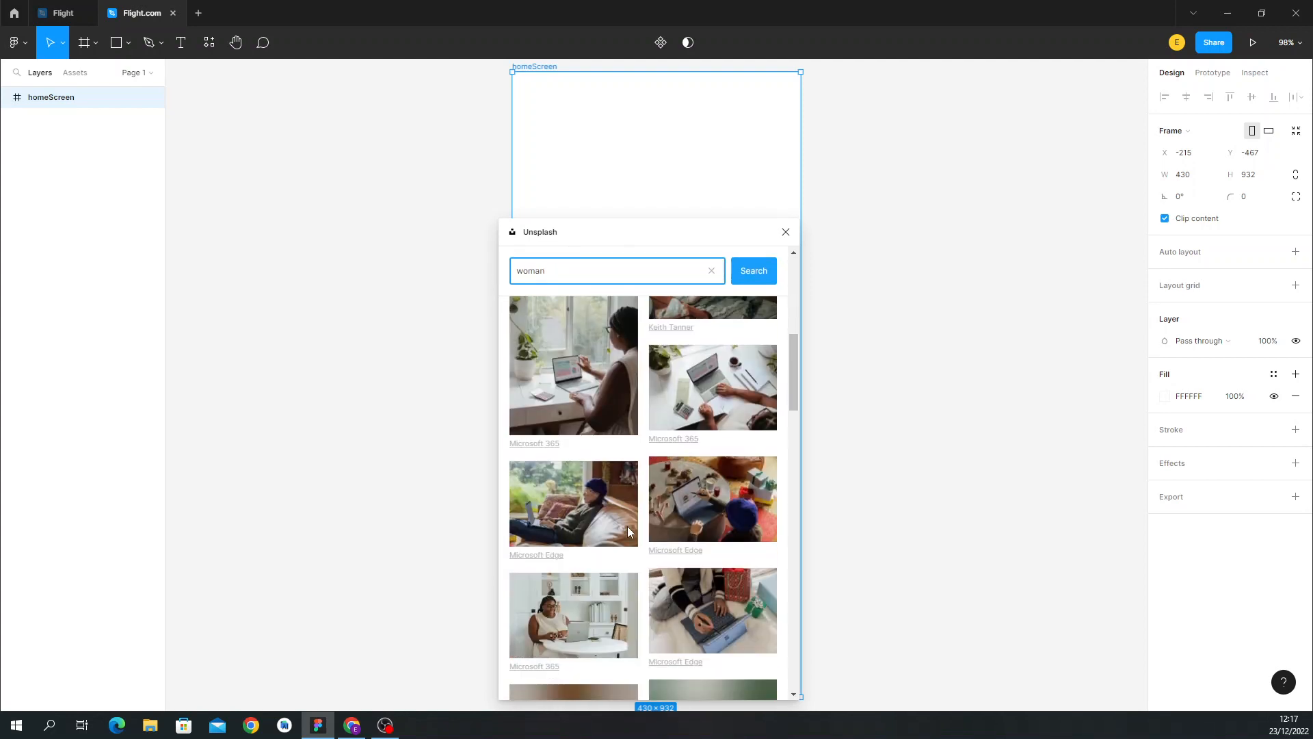
Search Unsplash for "flight poster", fill the homeScreen frame with the dark airplane window and wing photo, and close the plugin.
{"action": "left_click_drag", "start_coordinate": [547, 270], "coordinate": [495, 279]}
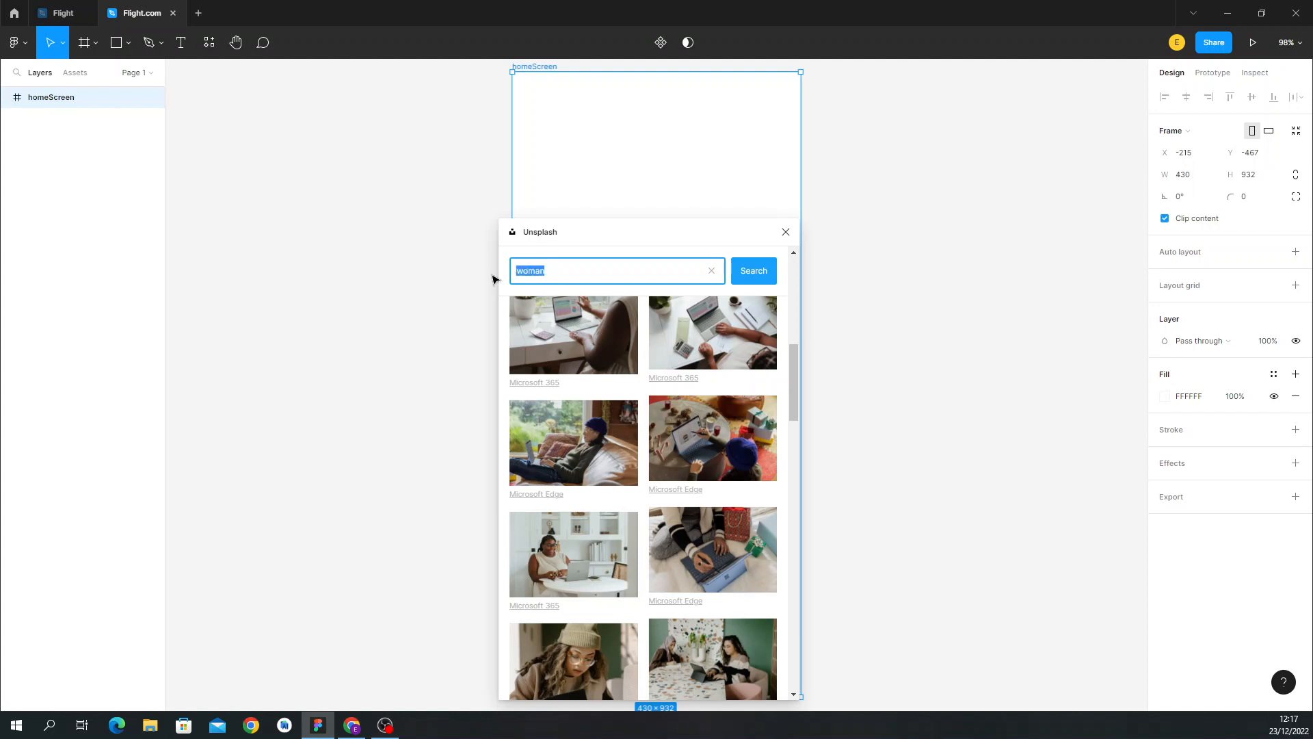
{"action": "type", "text": "flight poster"}
{"action": "key", "text": "Return"}
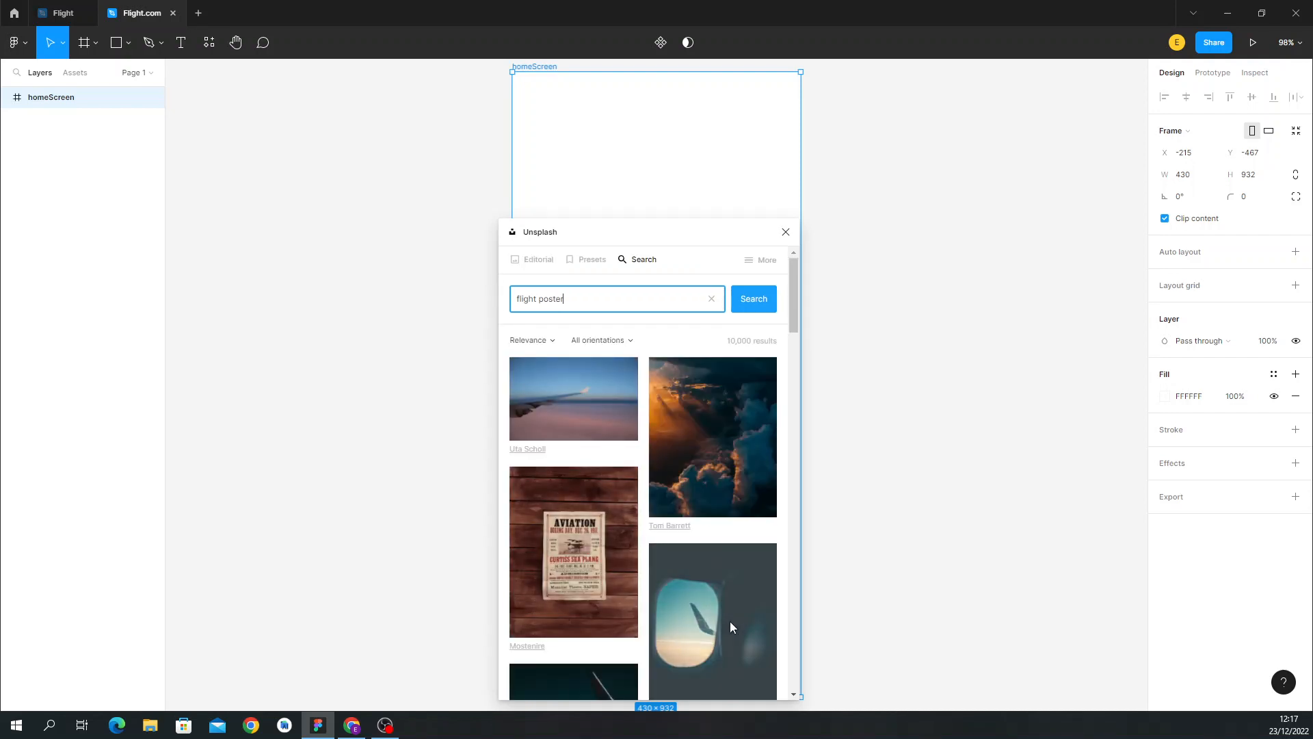
{"action": "left_click", "coordinate": [727, 638]}
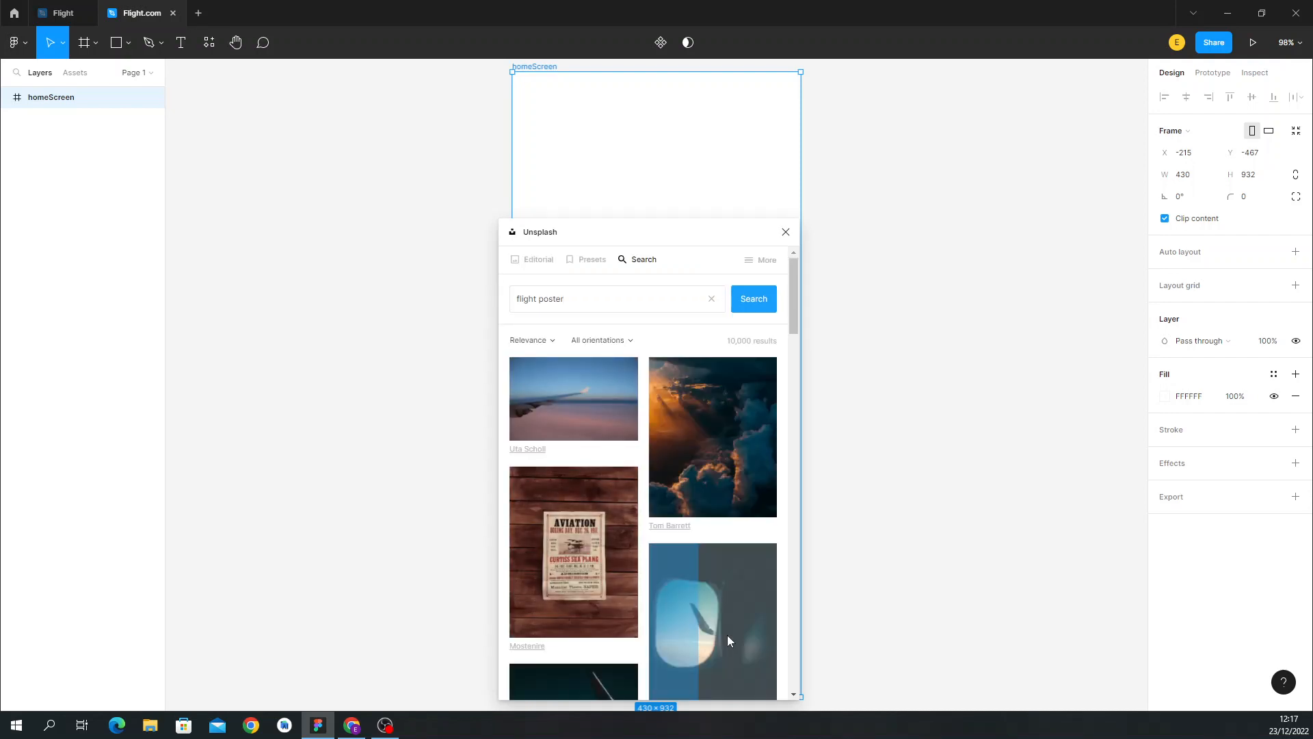
{"action": "left_click", "coordinate": [786, 233]}
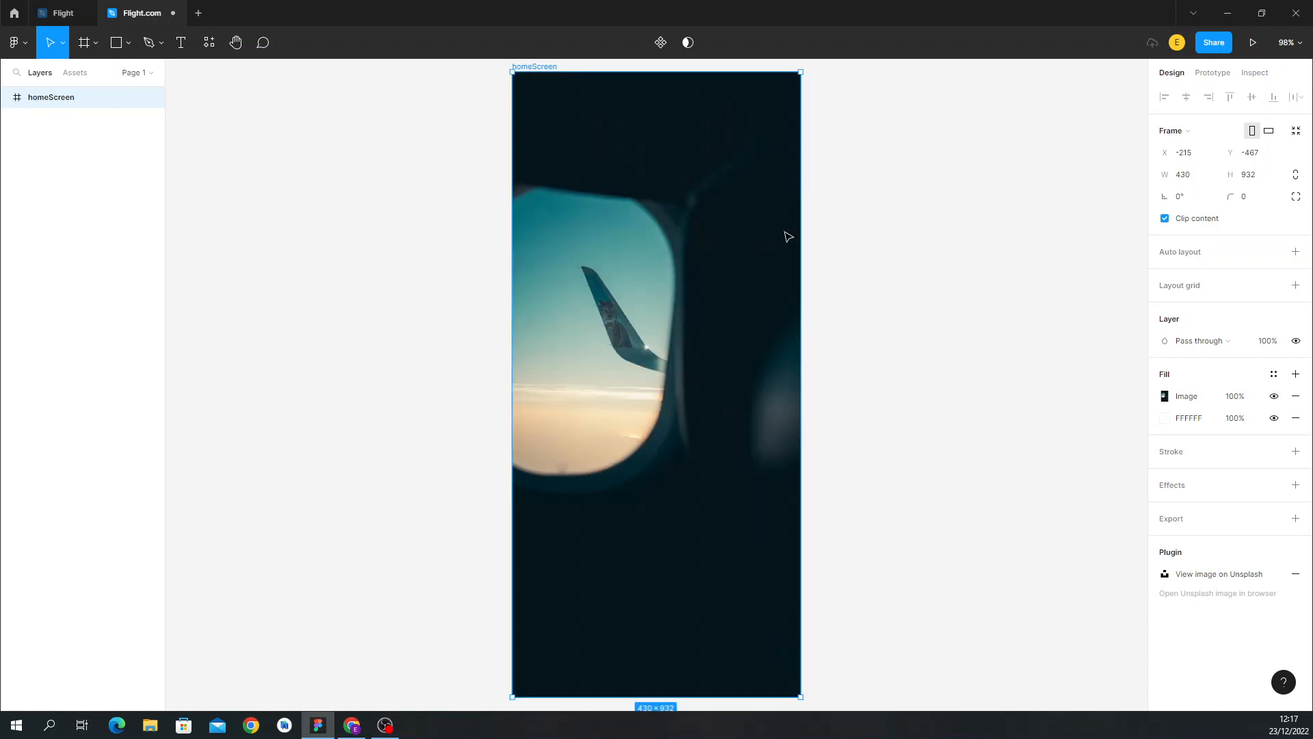
Move the homeScreen frame on the canvas to about X -290, Y -451.
{"action": "left_click_drag", "start_coordinate": [515, 68], "coordinate": [465, 82]}
{"action": "scroll", "coordinate": [602, 375], "scroll_direction": "down", "scroll_amount": 4}
{"action": "scroll", "coordinate": [603, 375], "scroll_direction": "up", "scroll_amount": 3}
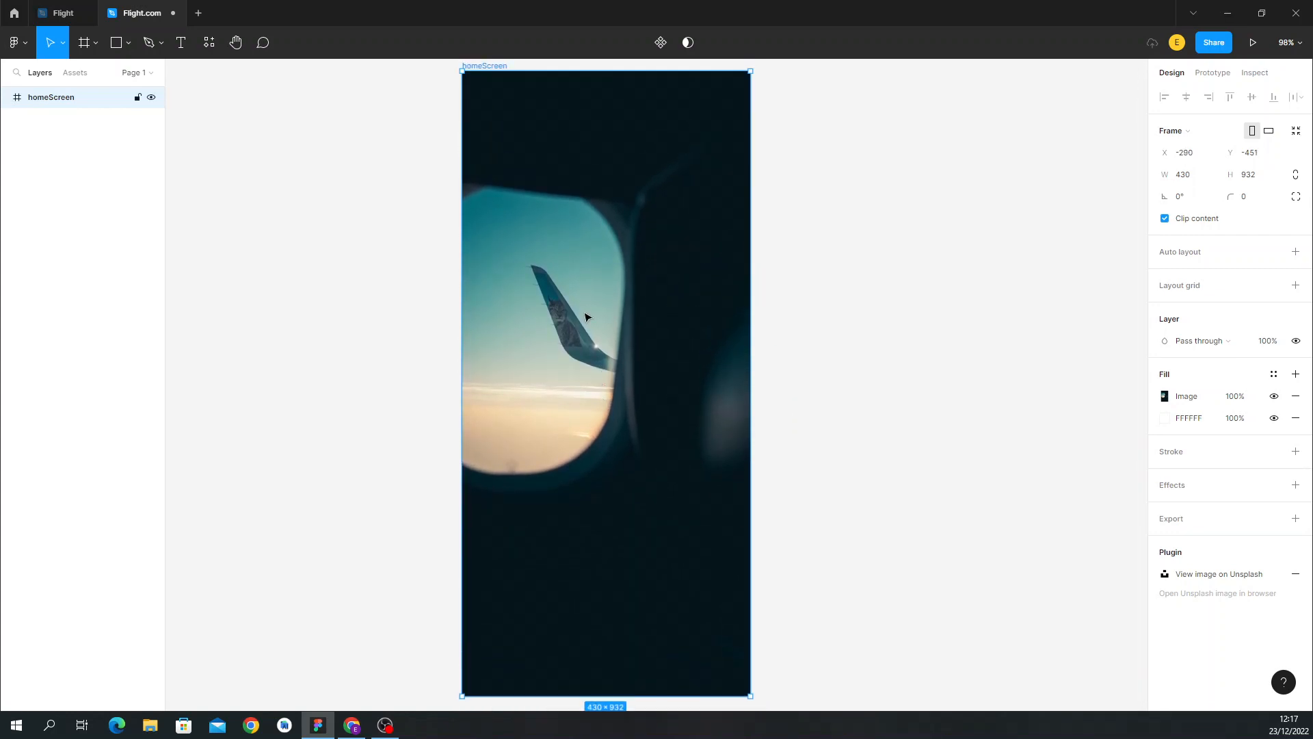
Check the home screen texts in the Flight file and start a text layer above the airplane window on homeScreen in Flight.com.
{"action": "left_click", "coordinate": [44, 8]}
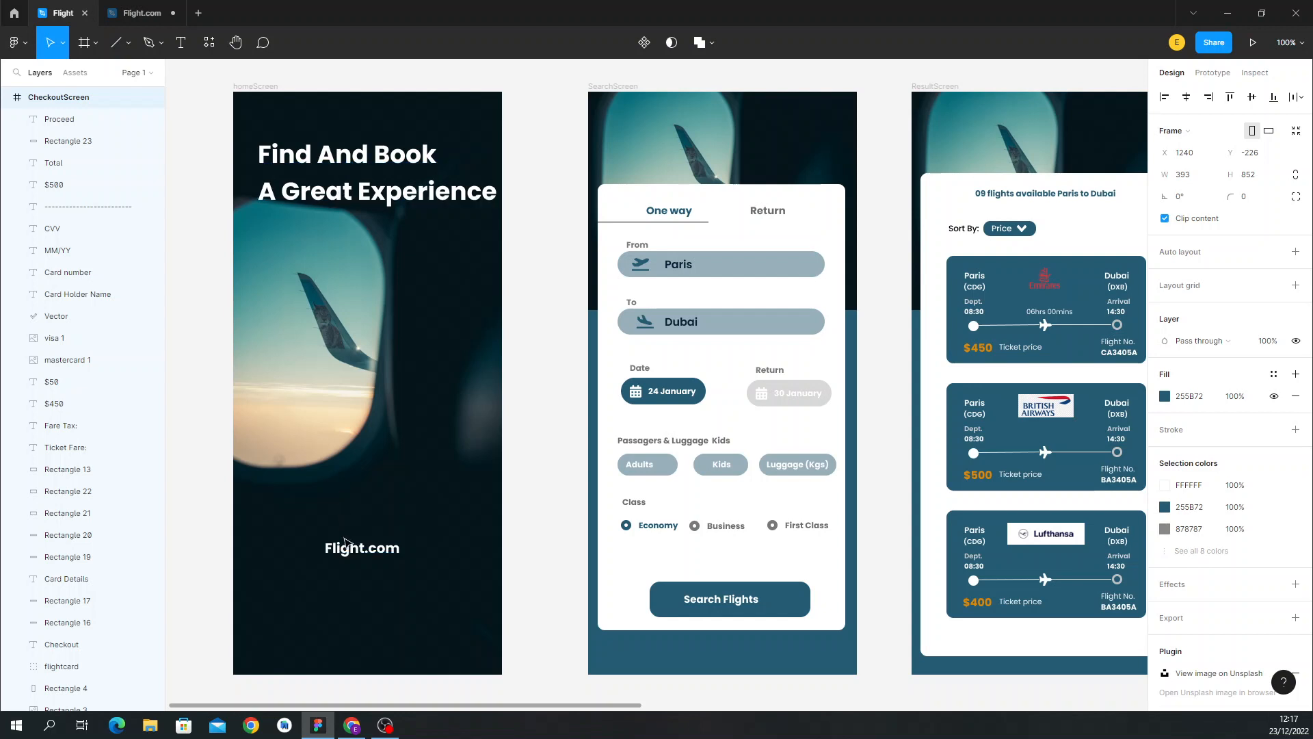
{"action": "left_click", "coordinate": [142, 10]}
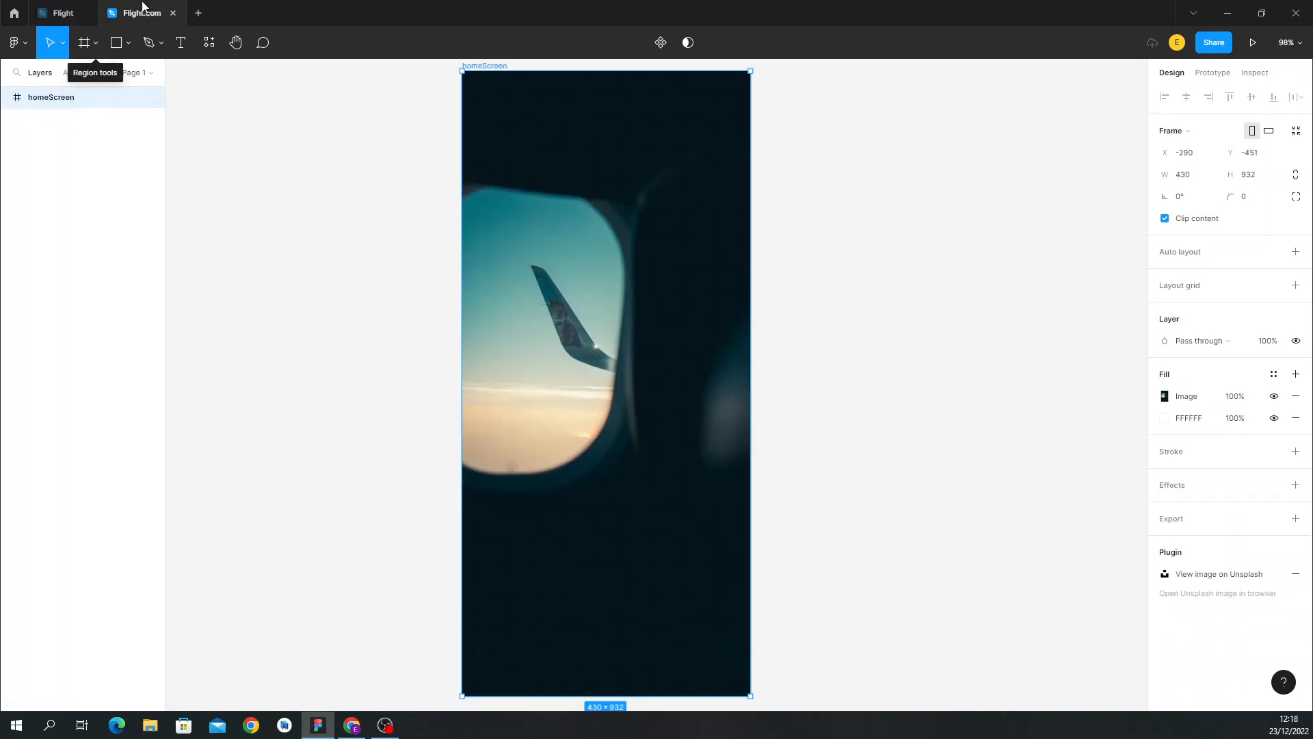
{"action": "left_click", "coordinate": [182, 44]}
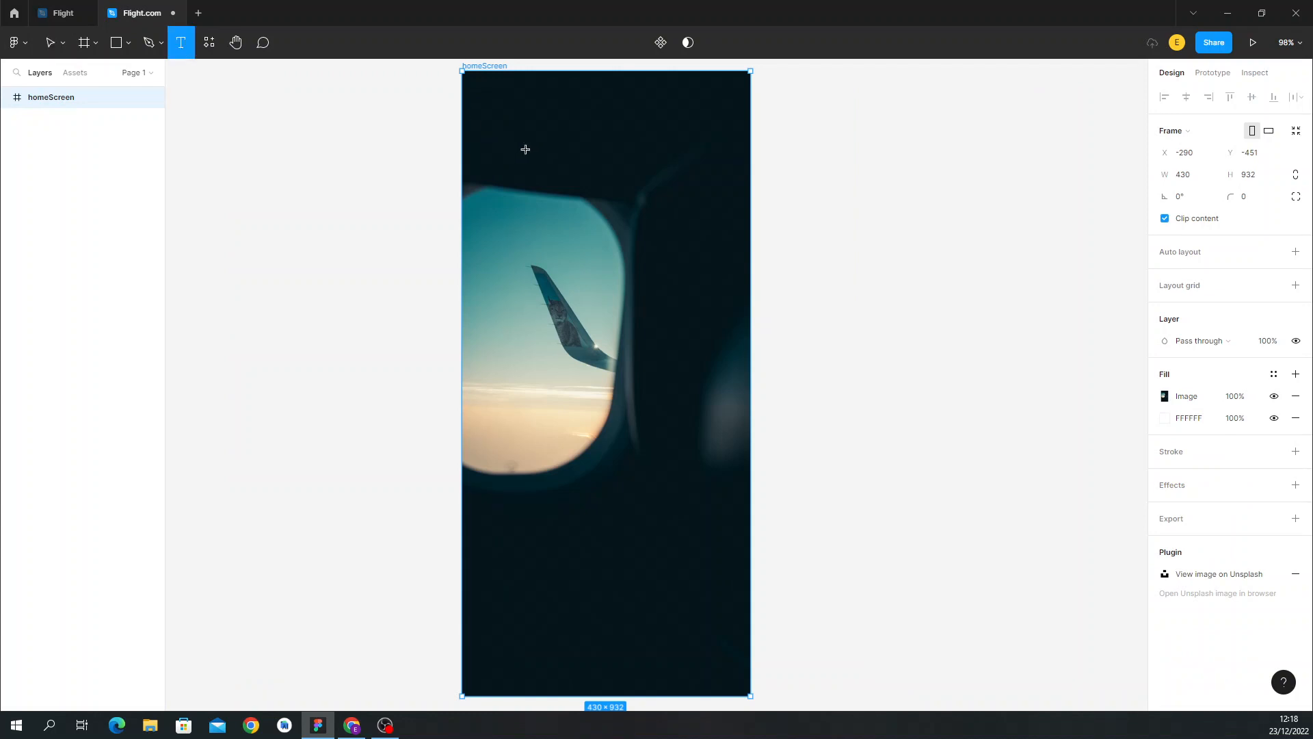
{"action": "left_click", "coordinate": [528, 151]}
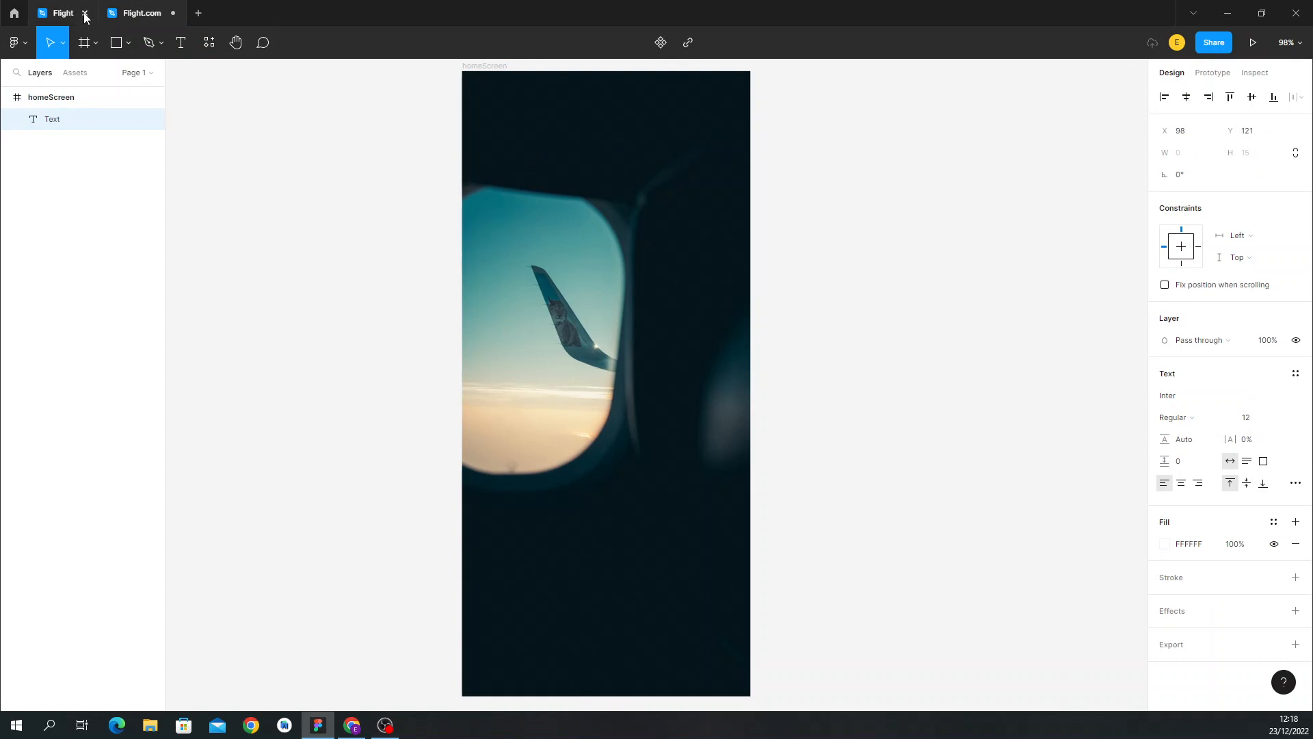
Close and reopen the Flight file, and view its homeScreen heading at 100% zoom.
{"action": "left_click", "coordinate": [84, 13]}
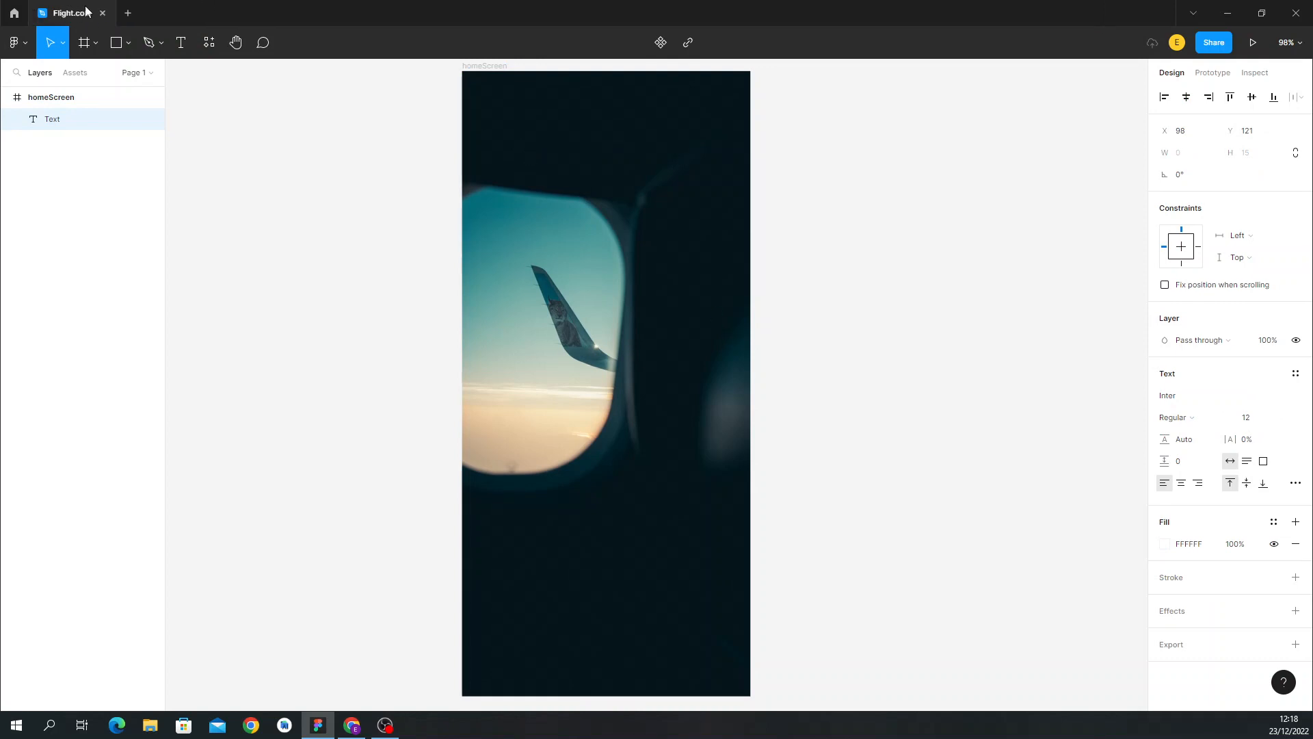
{"action": "left_click", "coordinate": [127, 14]}
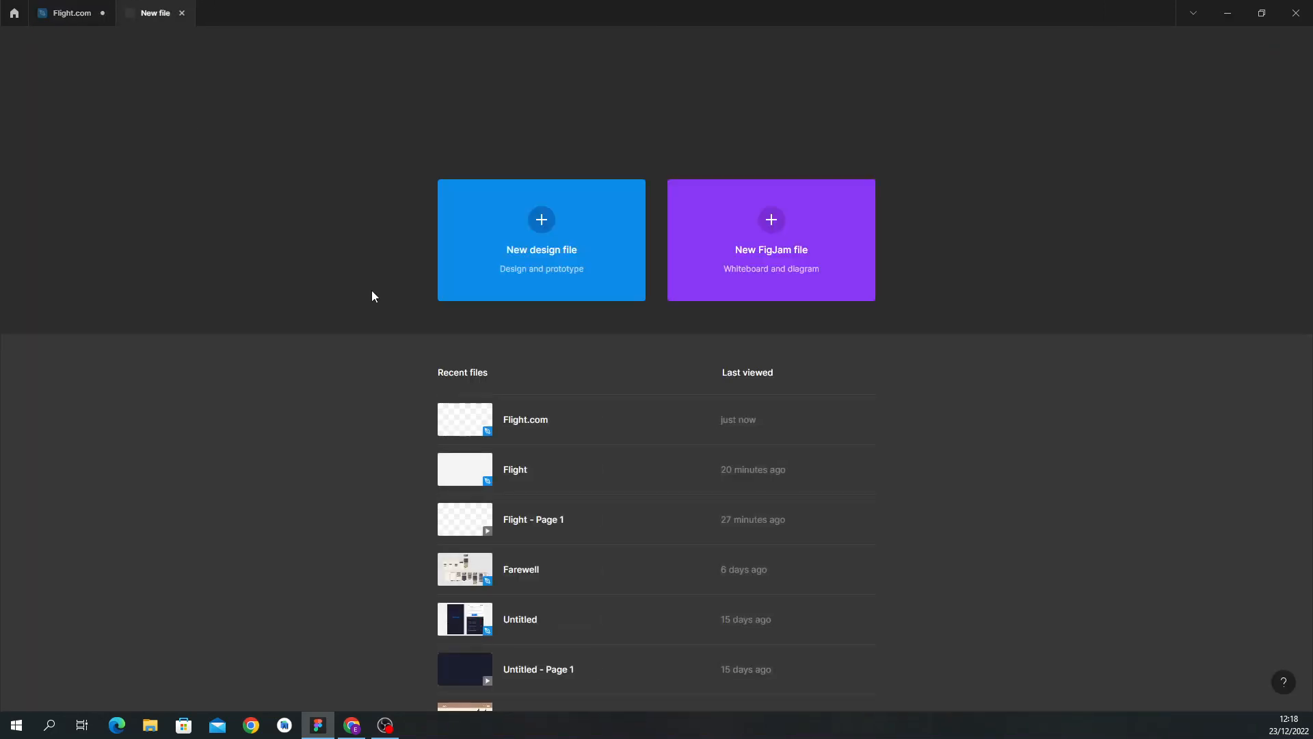
{"action": "left_click", "coordinate": [477, 473]}
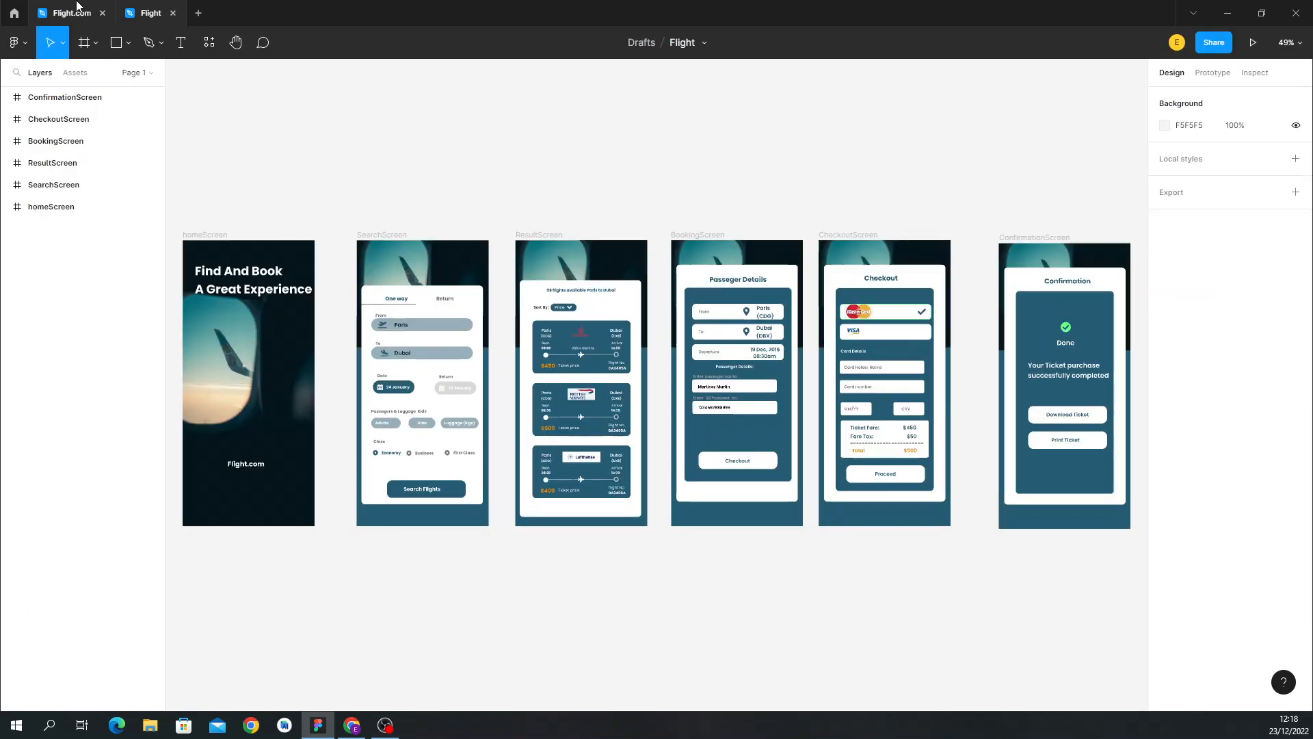
{"action": "left_click", "coordinate": [1285, 42]}
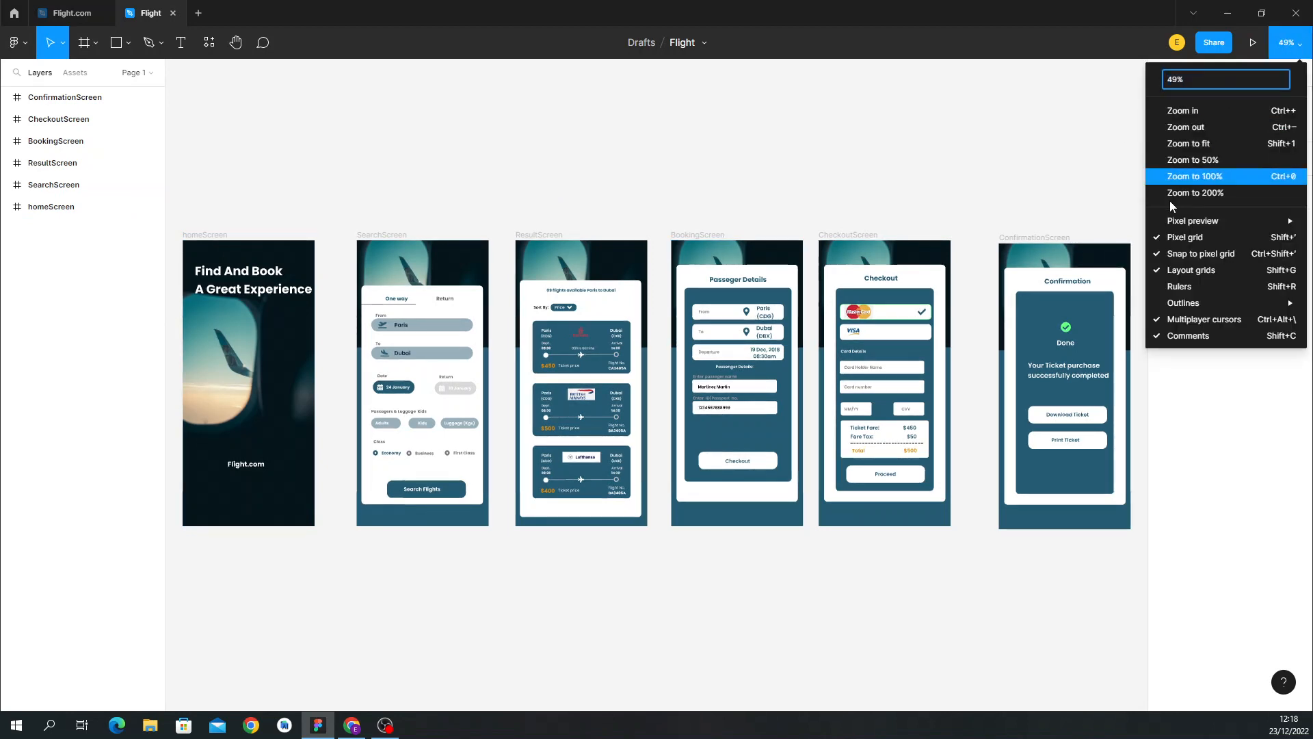
{"action": "left_click", "coordinate": [1219, 176]}
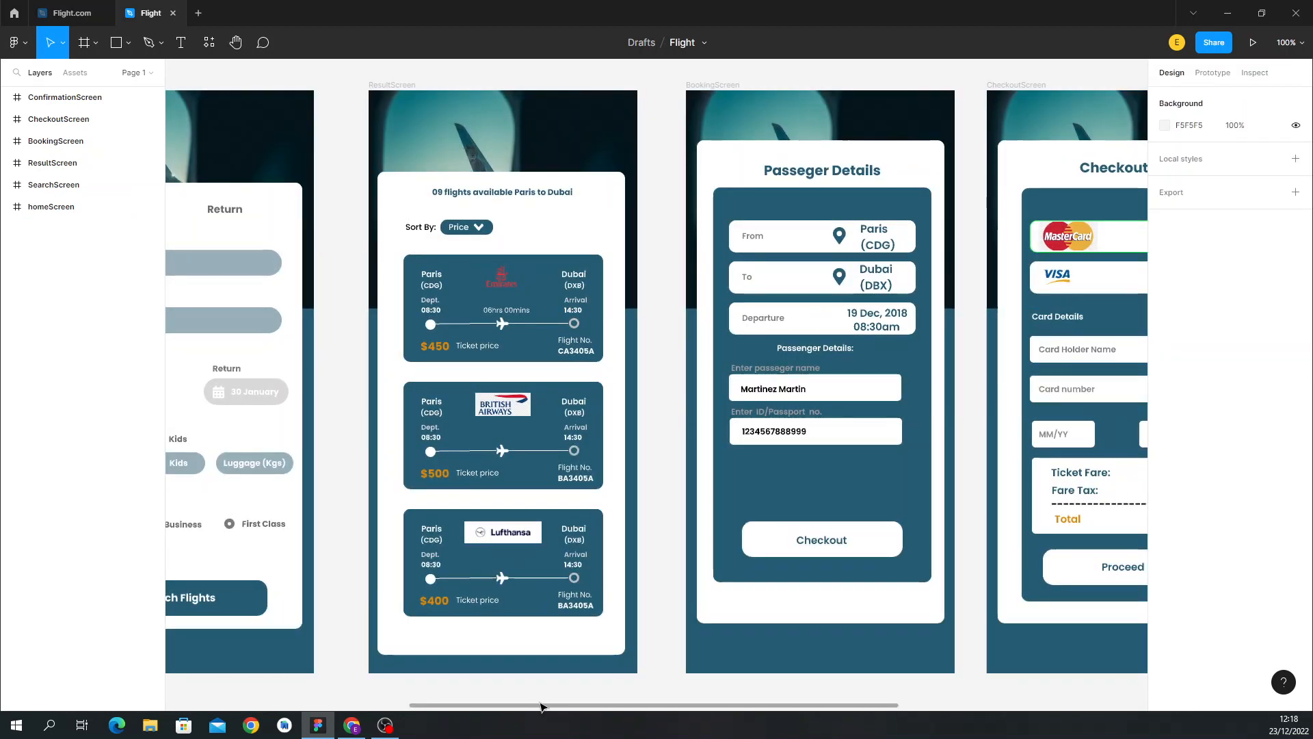
{"action": "left_click_drag", "start_coordinate": [540, 706], "coordinate": [301, 707]}
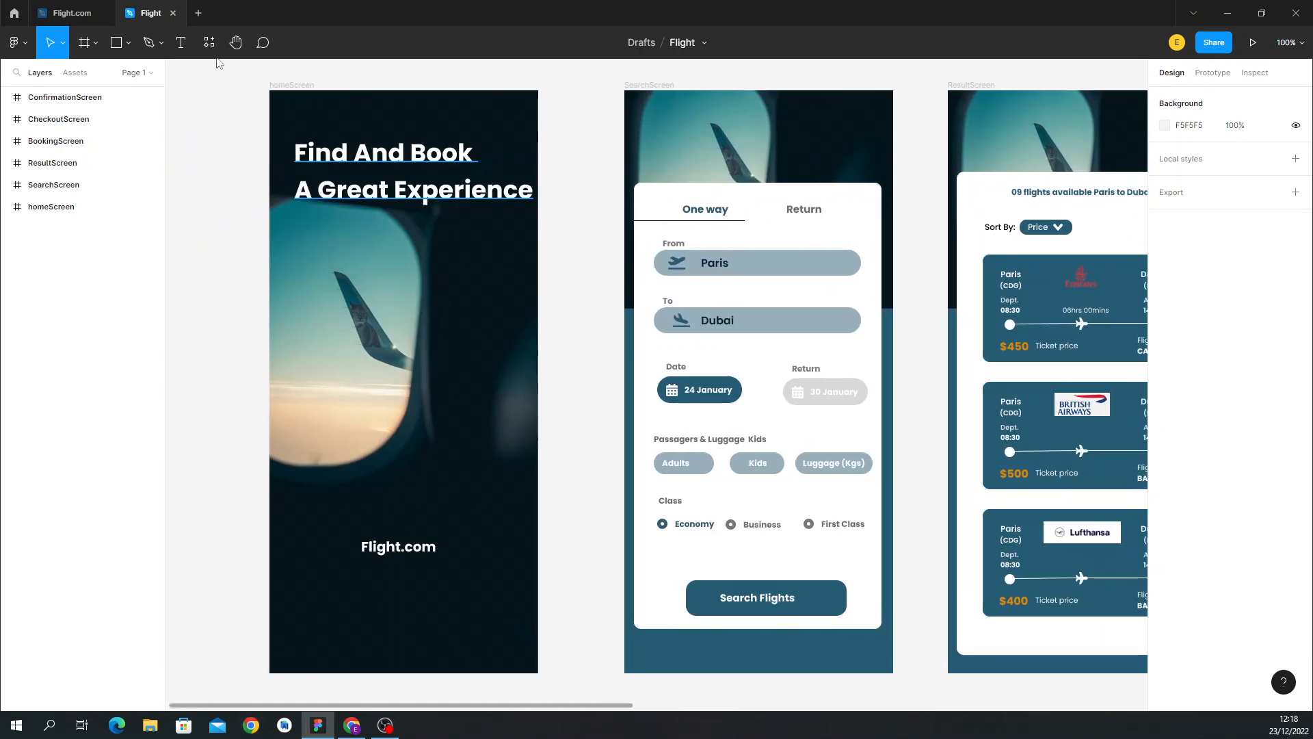
Return to Flight.com and enter "Find and Book A Great Experience" in the new text layer on homeScreen.
{"action": "left_click", "coordinate": [83, 9]}
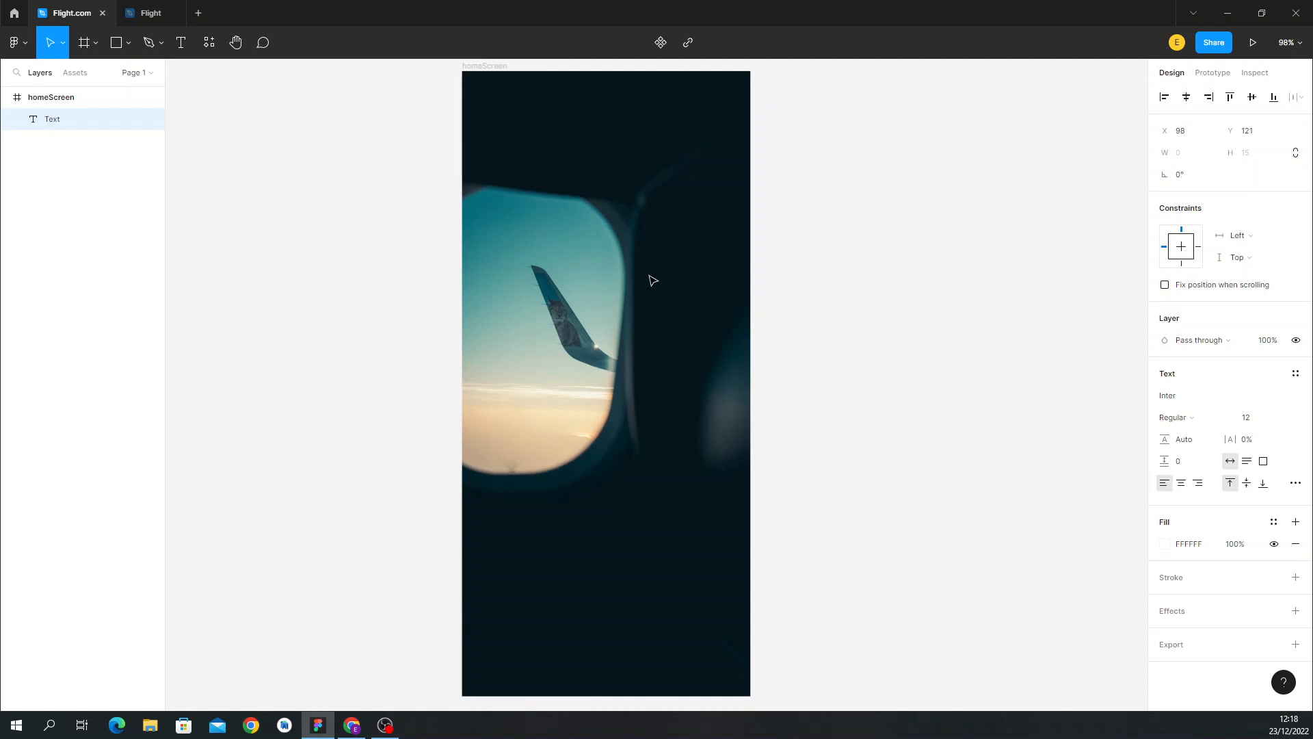
{"action": "type", "text": "f"}
{"action": "key", "text": "BackSpace"}
{"action": "type", "text": "Find"}
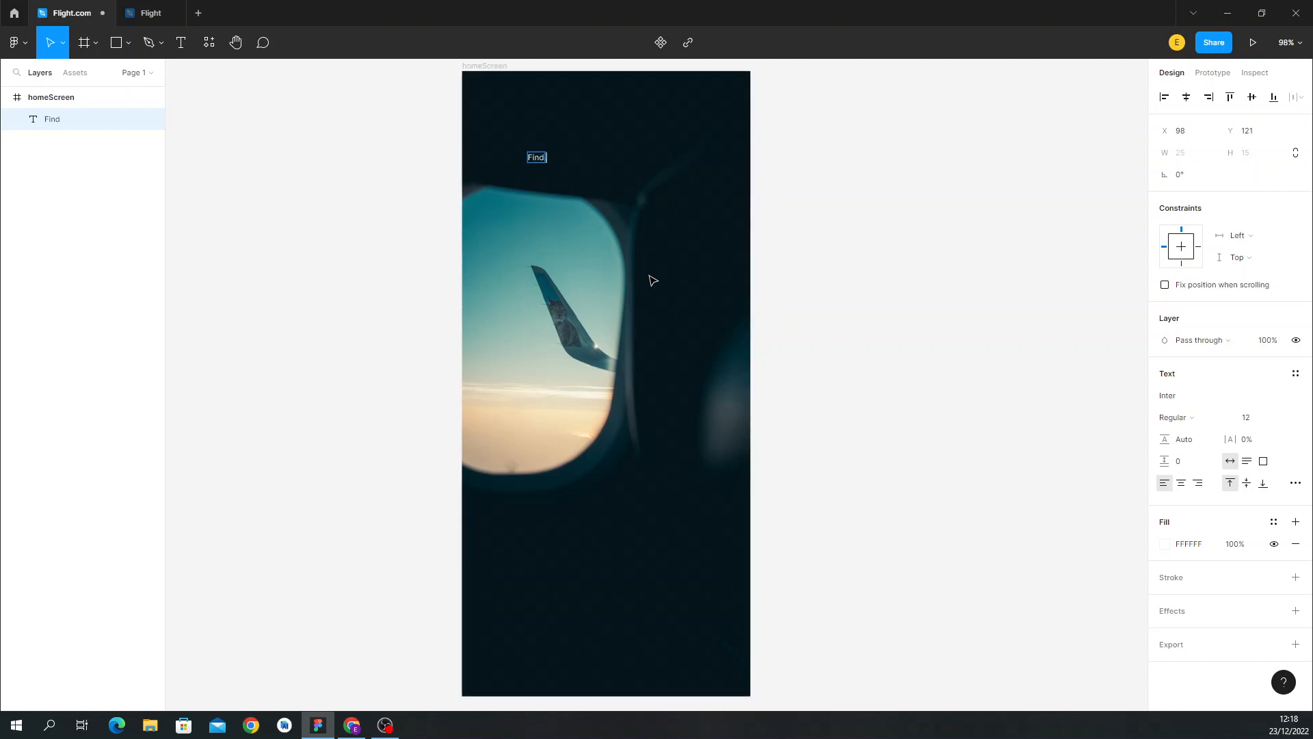
{"action": "type", "text": " and Book"}
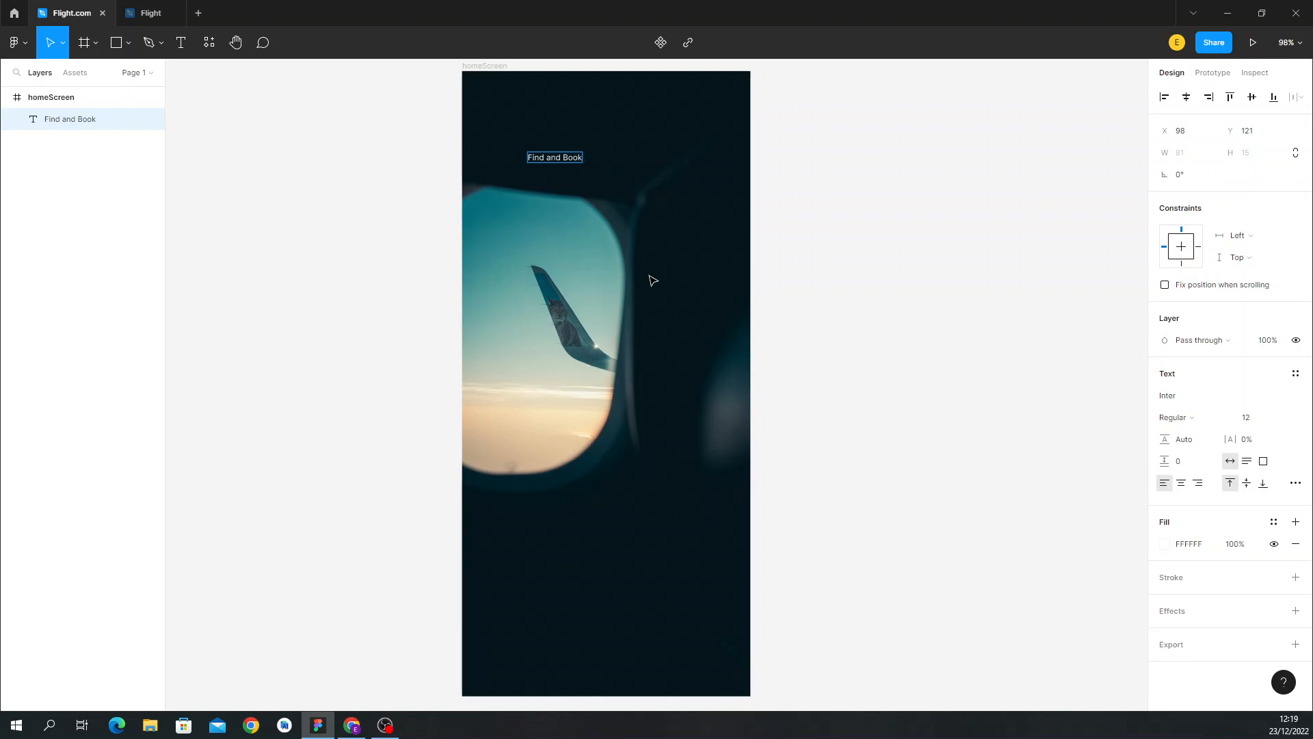
{"action": "type", "text": " A Great Experie"}
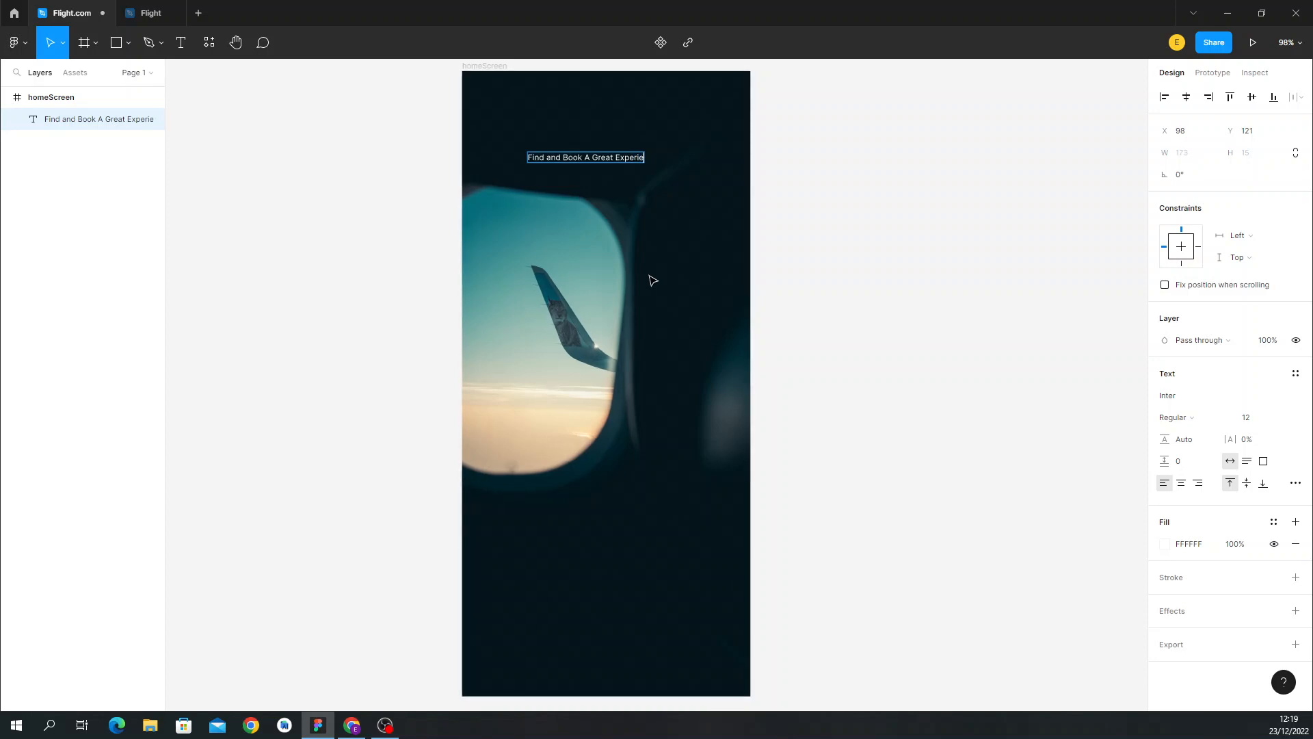
{"action": "type", "text": "nce"}
{"action": "key", "text": "Escape"}
Check the text settings of the homeScreen heading in the Flight file and return to the Flight.com file.
{"action": "left_click", "coordinate": [148, 13]}
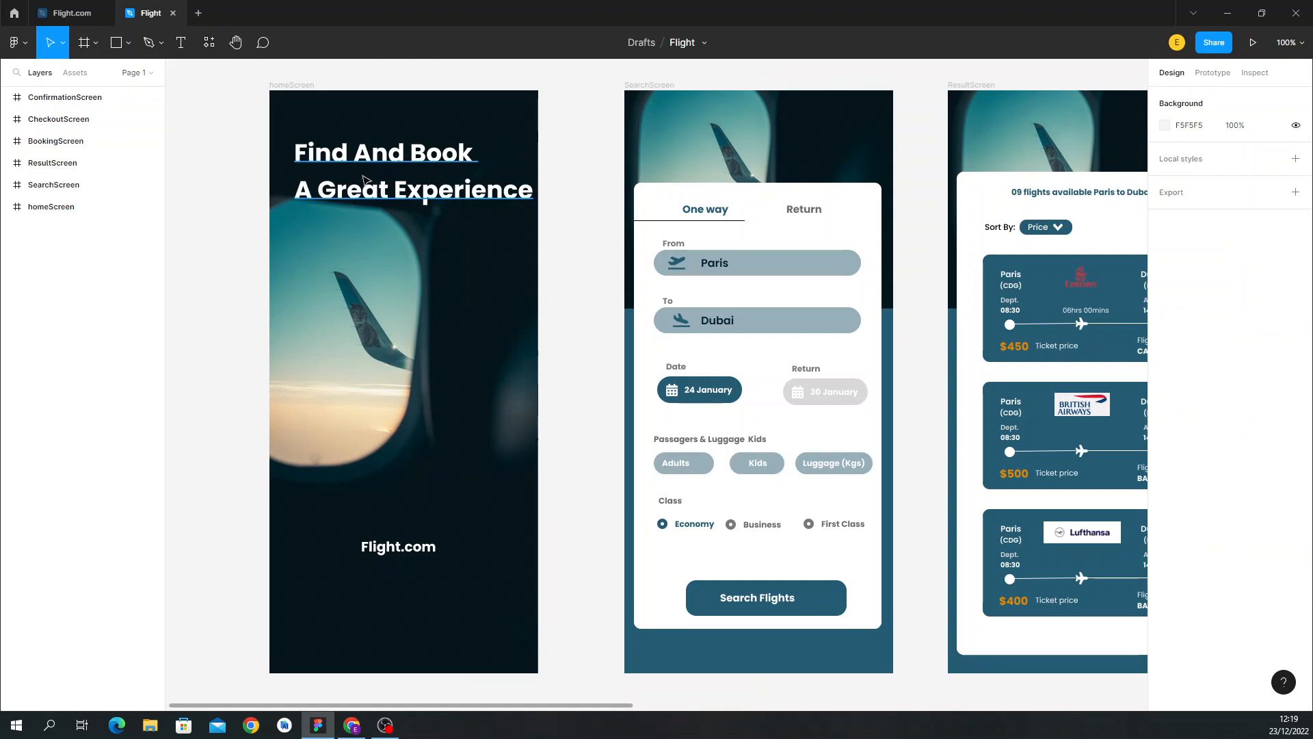
{"action": "left_click", "coordinate": [364, 176]}
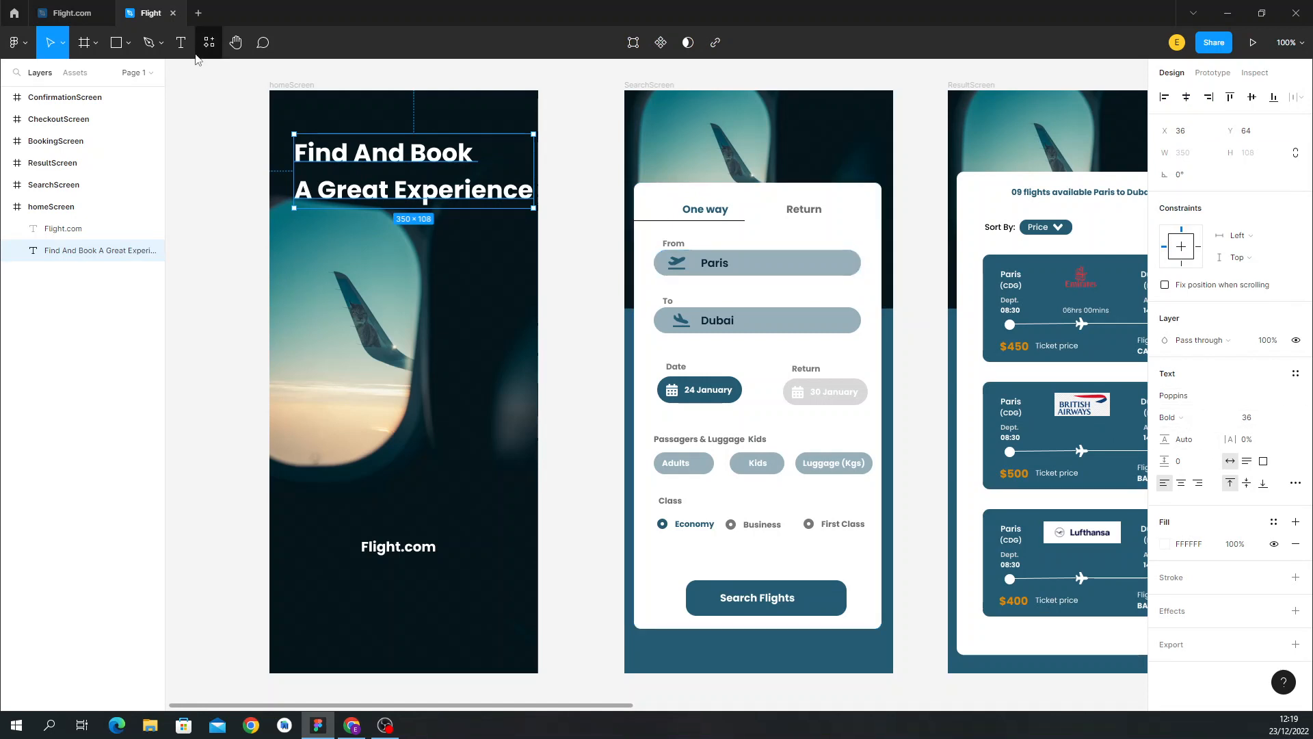
{"action": "left_click", "coordinate": [68, 13]}
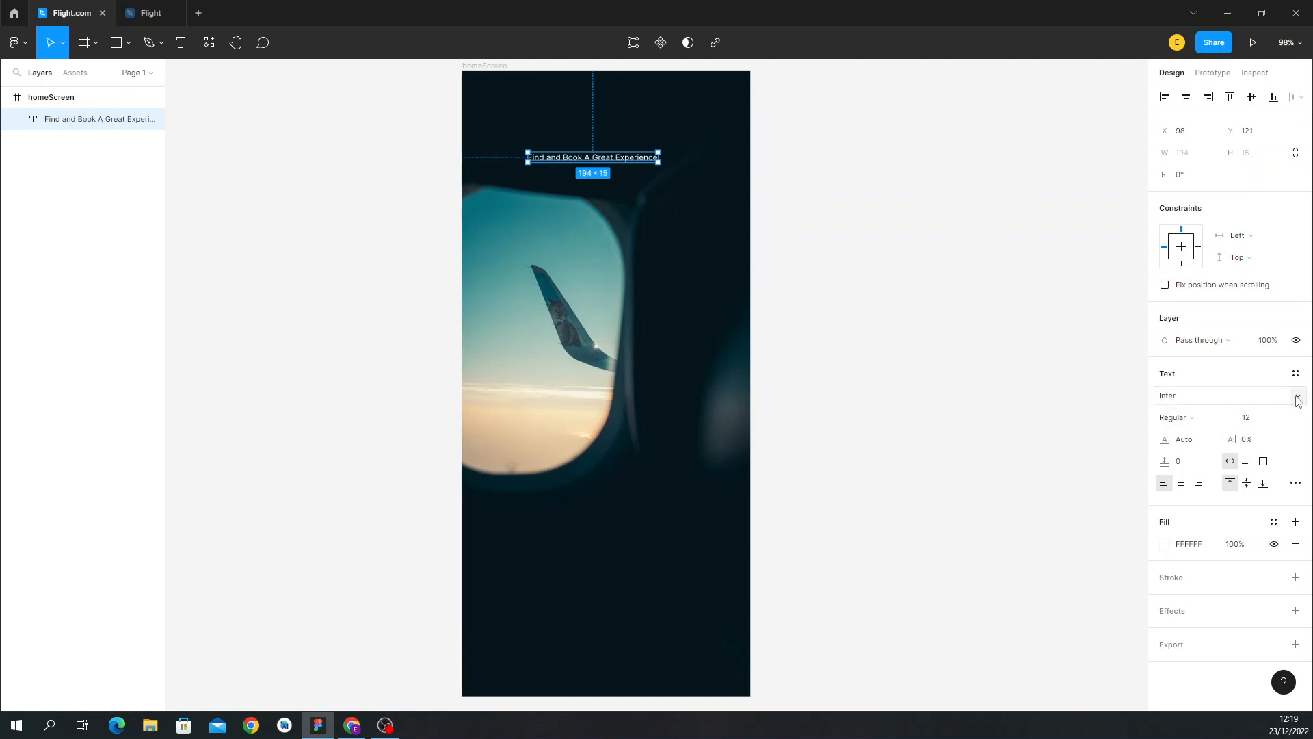
Try the Javanese Text font on the homeScreen heading.
{"action": "left_click", "coordinate": [1297, 399]}
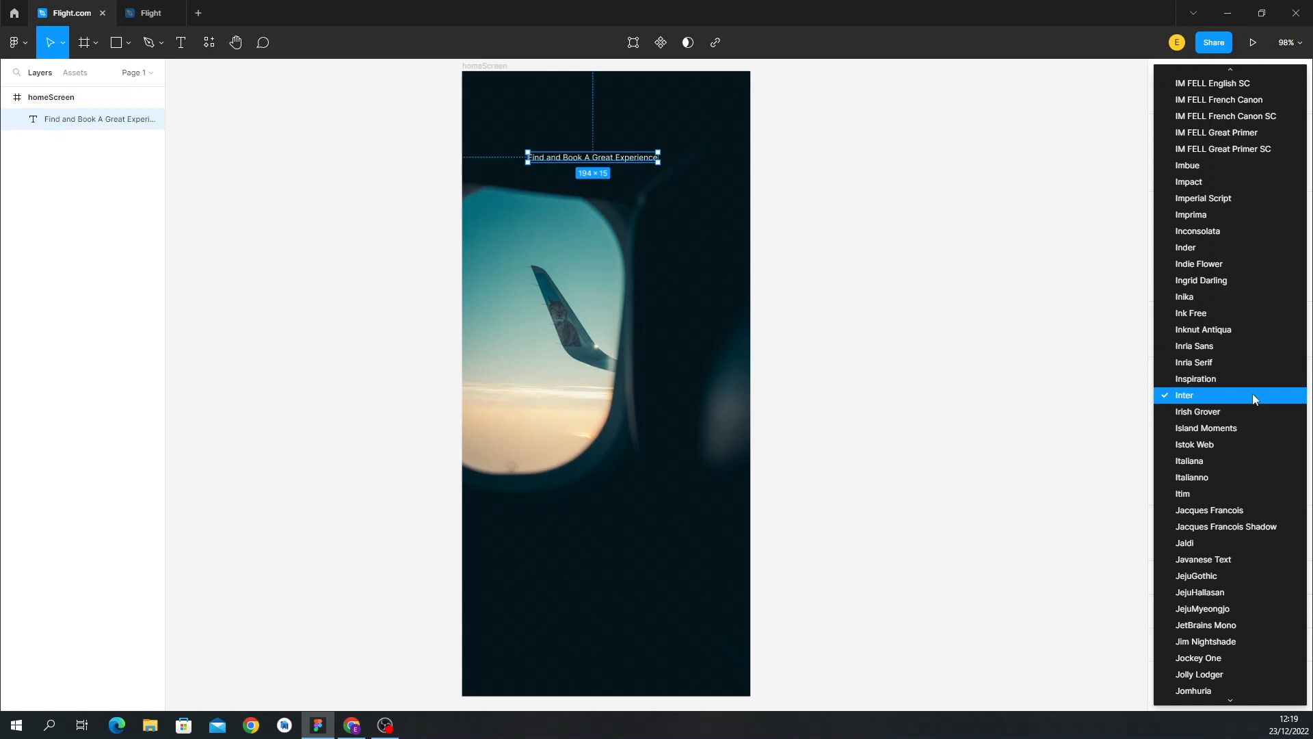
{"action": "scroll", "coordinate": [1242, 398], "scroll_direction": "down", "scroll_amount": 3}
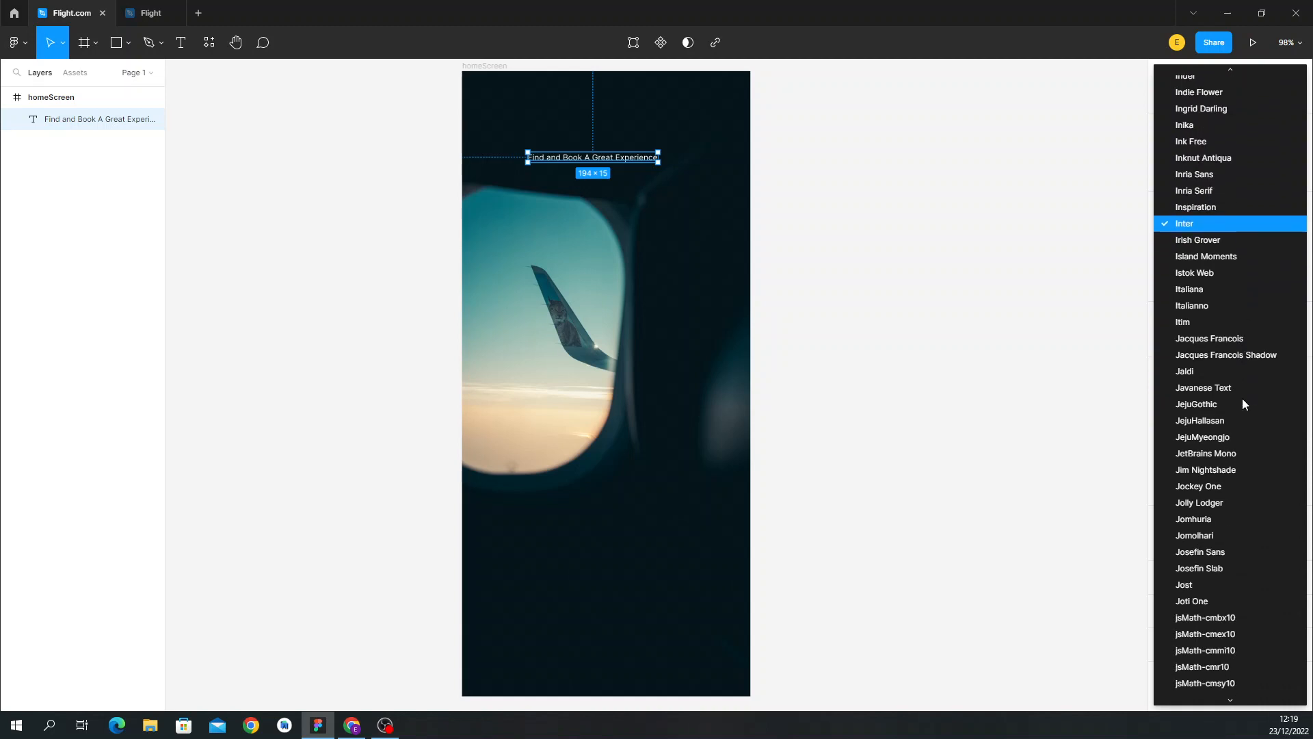
{"action": "left_click", "coordinate": [1217, 388]}
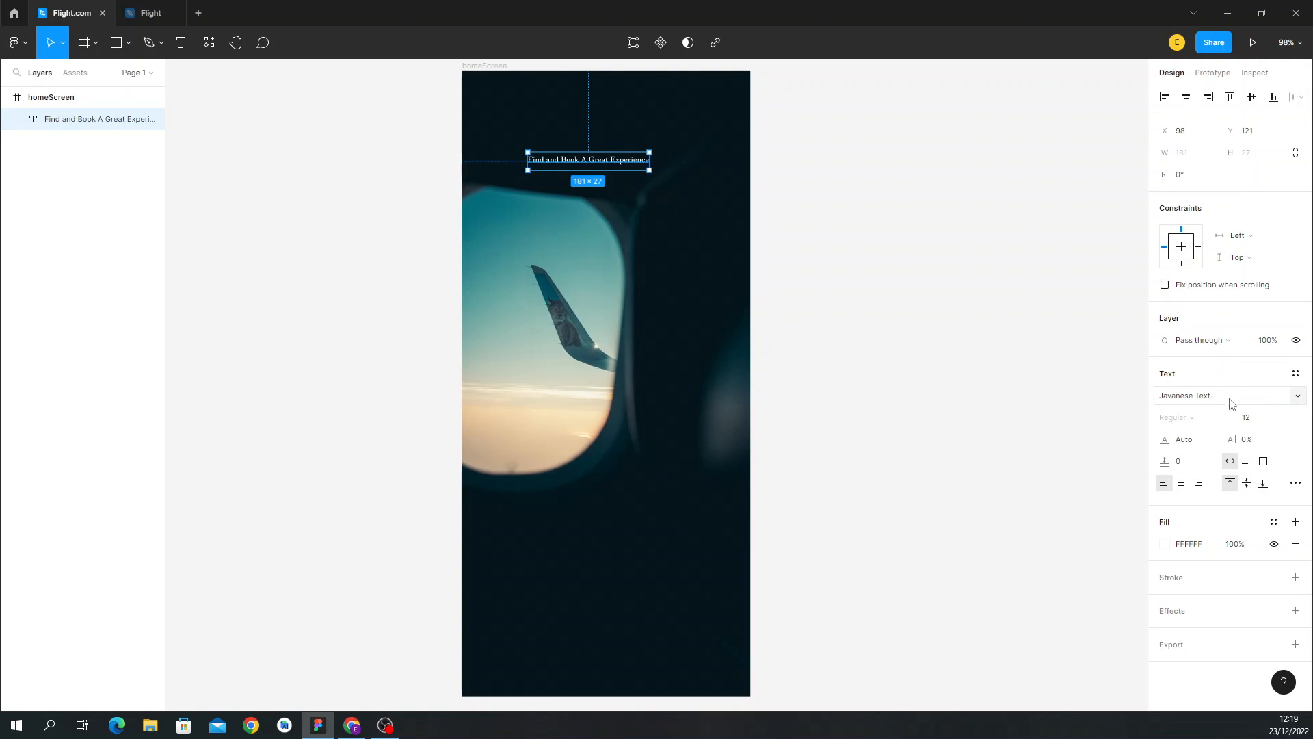
Style the homeScreen heading in Poppins Bold at font size 36.
{"action": "left_click", "coordinate": [1282, 418]}
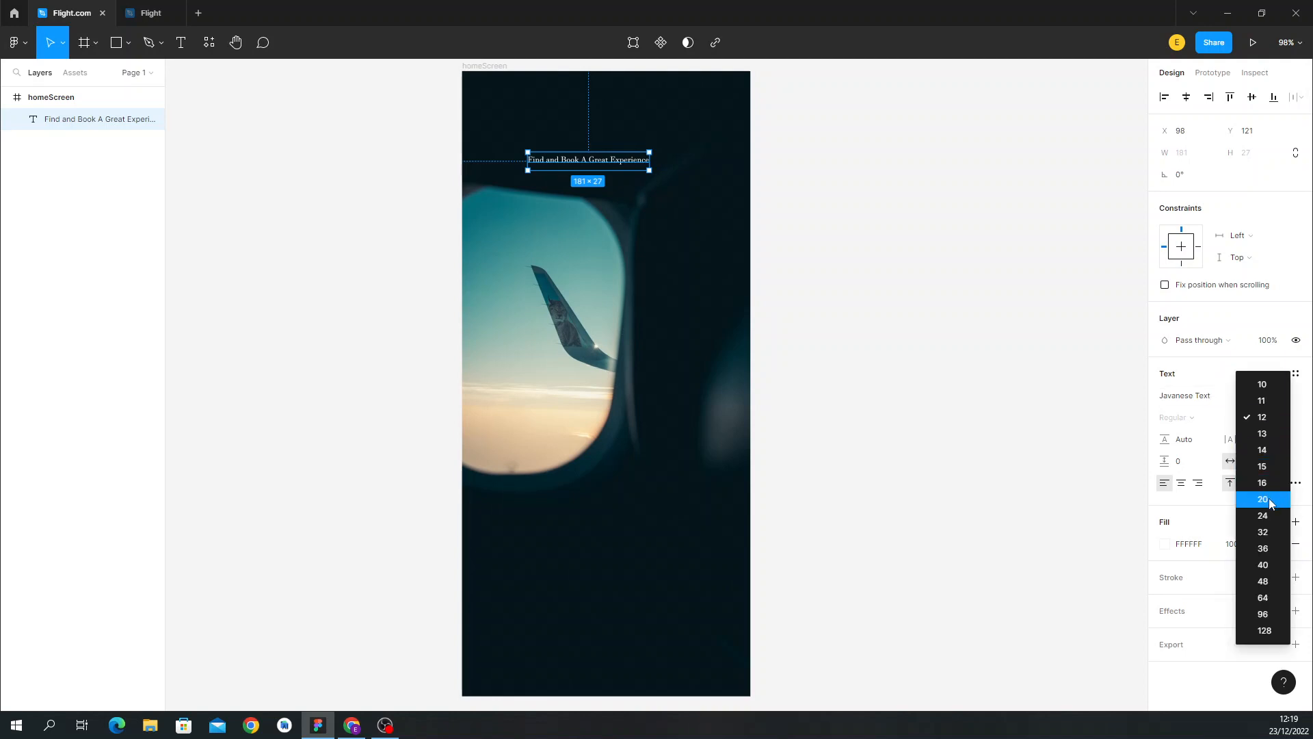
{"action": "left_click", "coordinate": [1273, 550]}
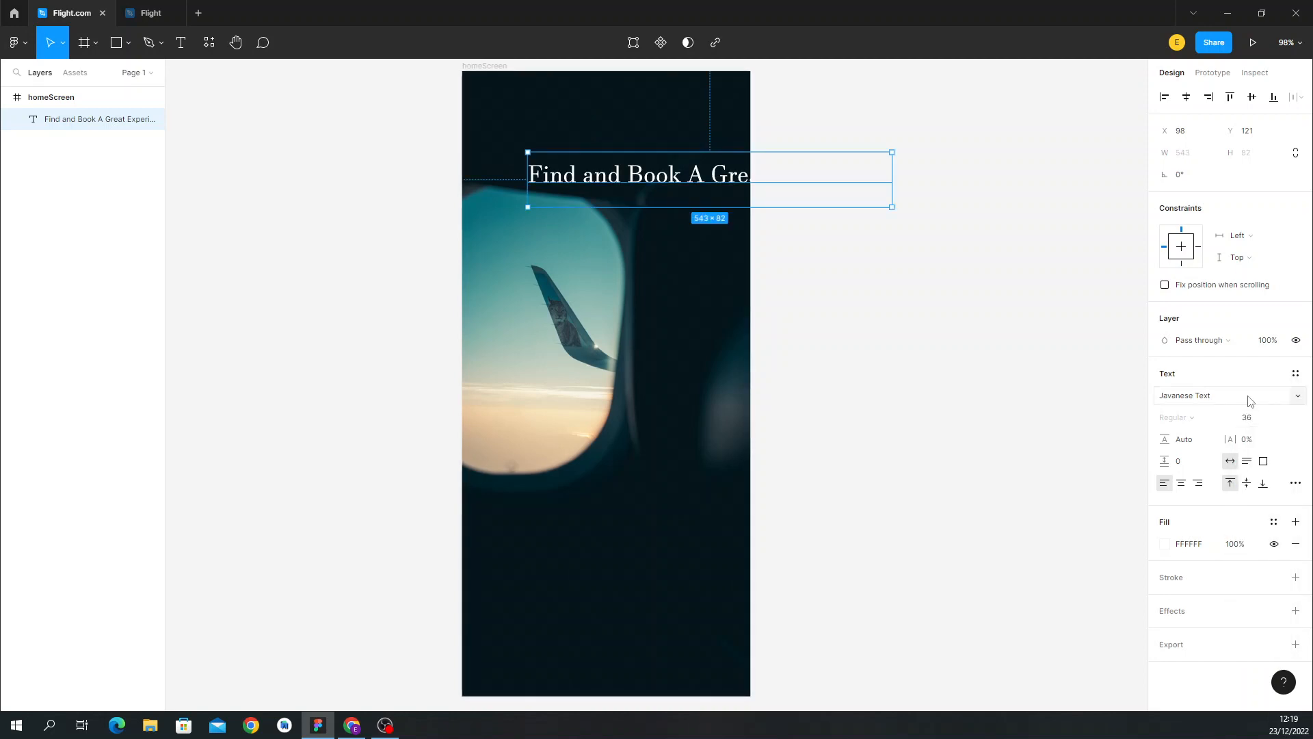
{"action": "left_click", "coordinate": [1298, 397]}
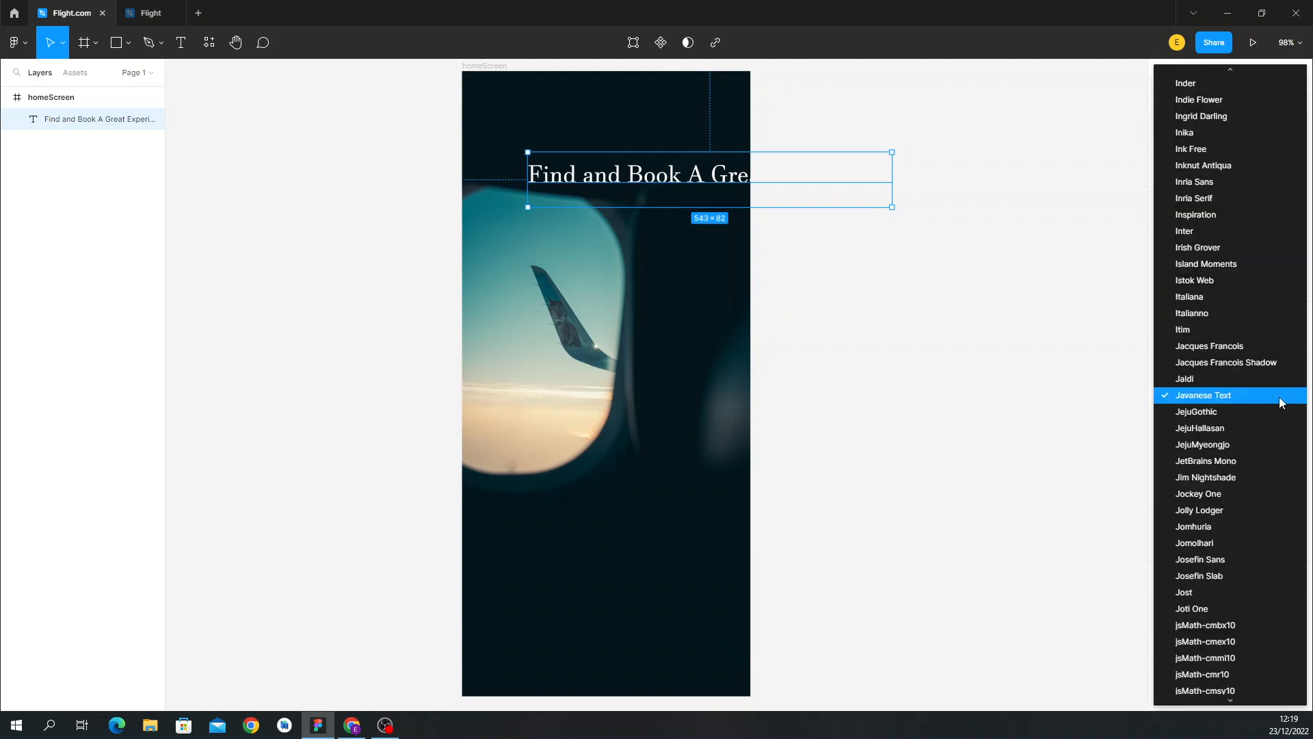
{"action": "left_click", "coordinate": [1282, 395]}
{"action": "left_click", "coordinate": [1205, 396]}
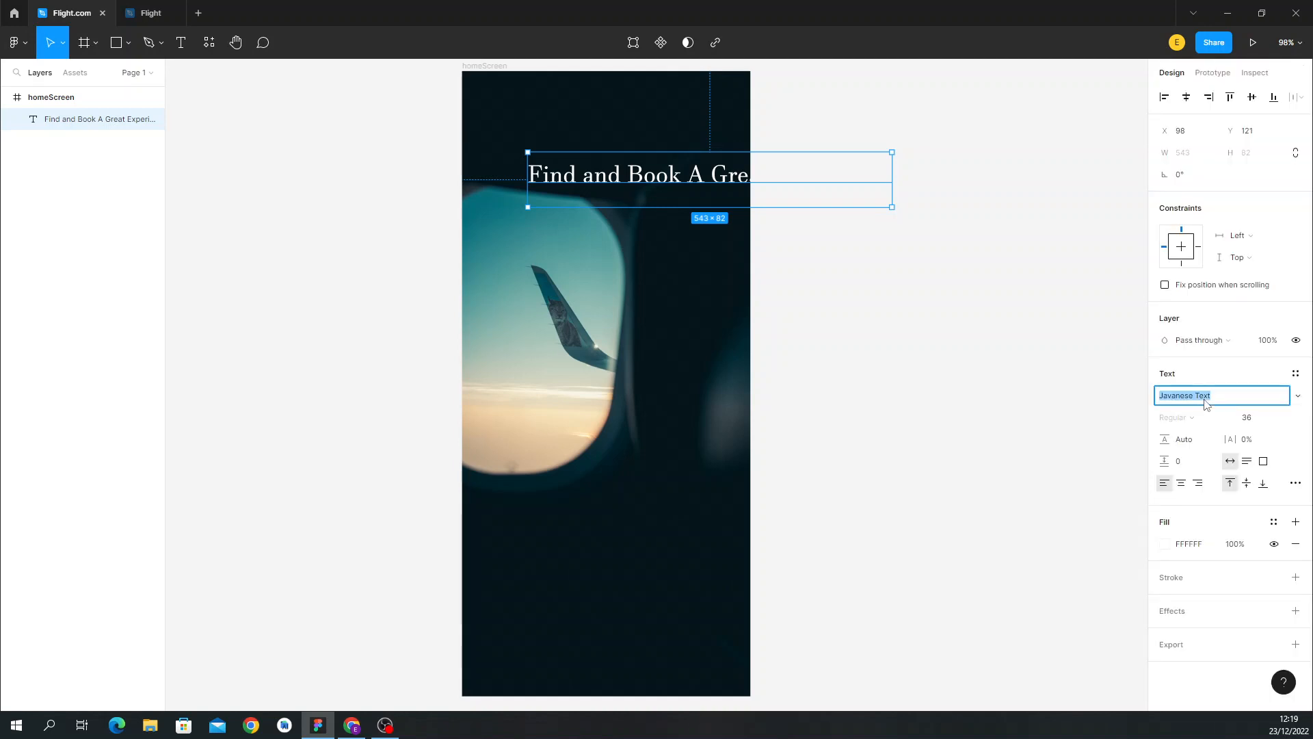
{"action": "type", "text": "Poop"}
{"action": "key", "text": "Return"}
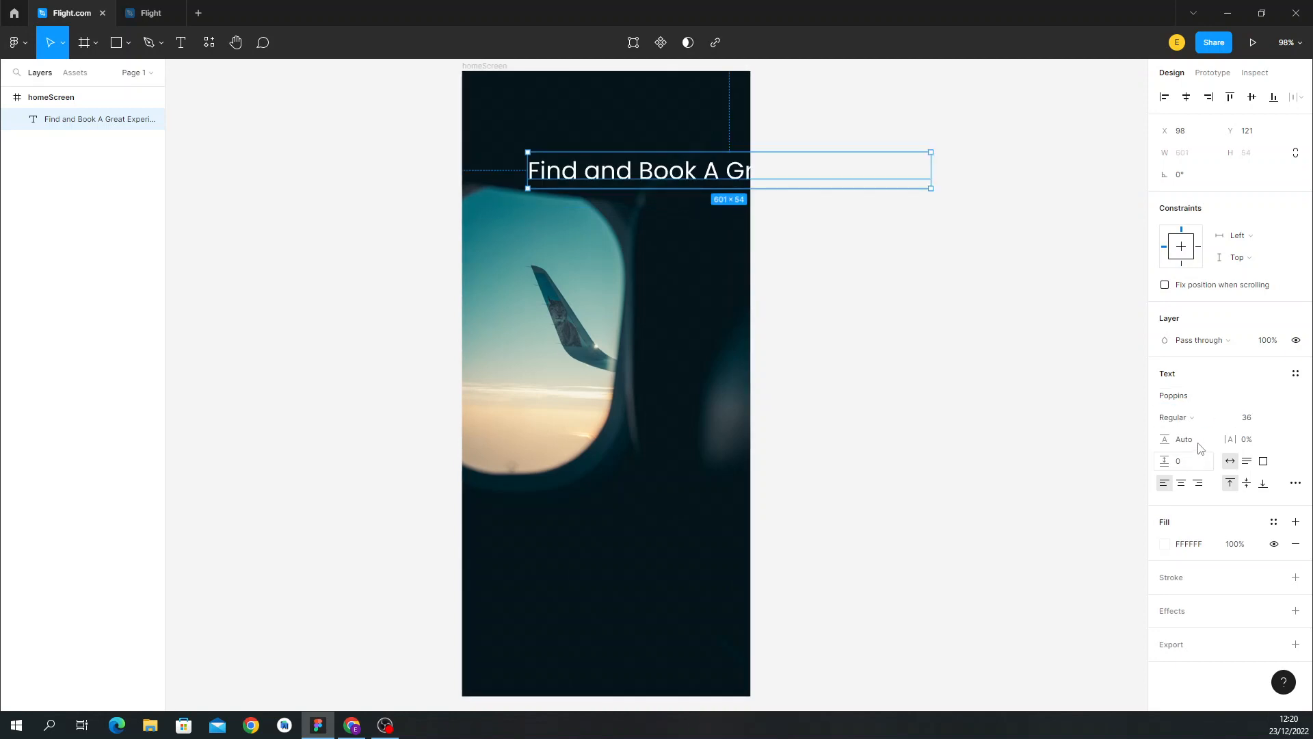
{"action": "left_click", "coordinate": [1208, 417]}
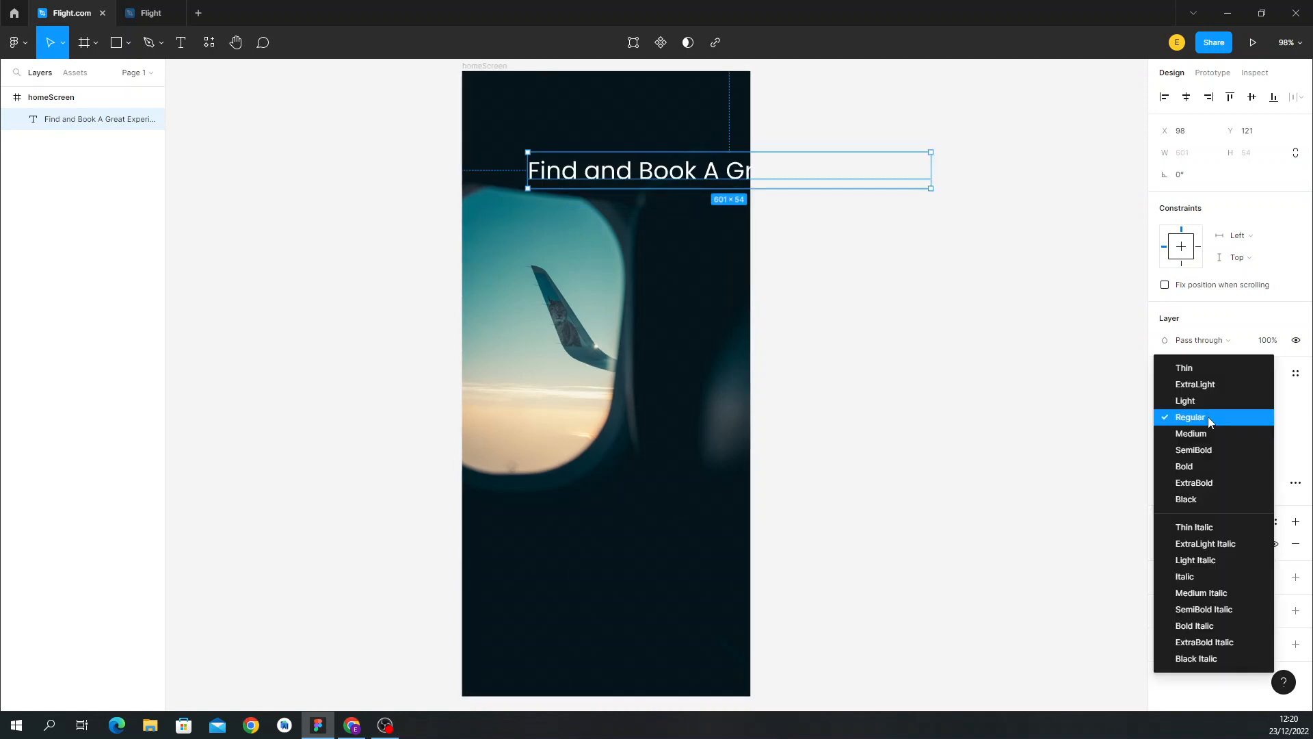
{"action": "left_click", "coordinate": [1190, 468]}
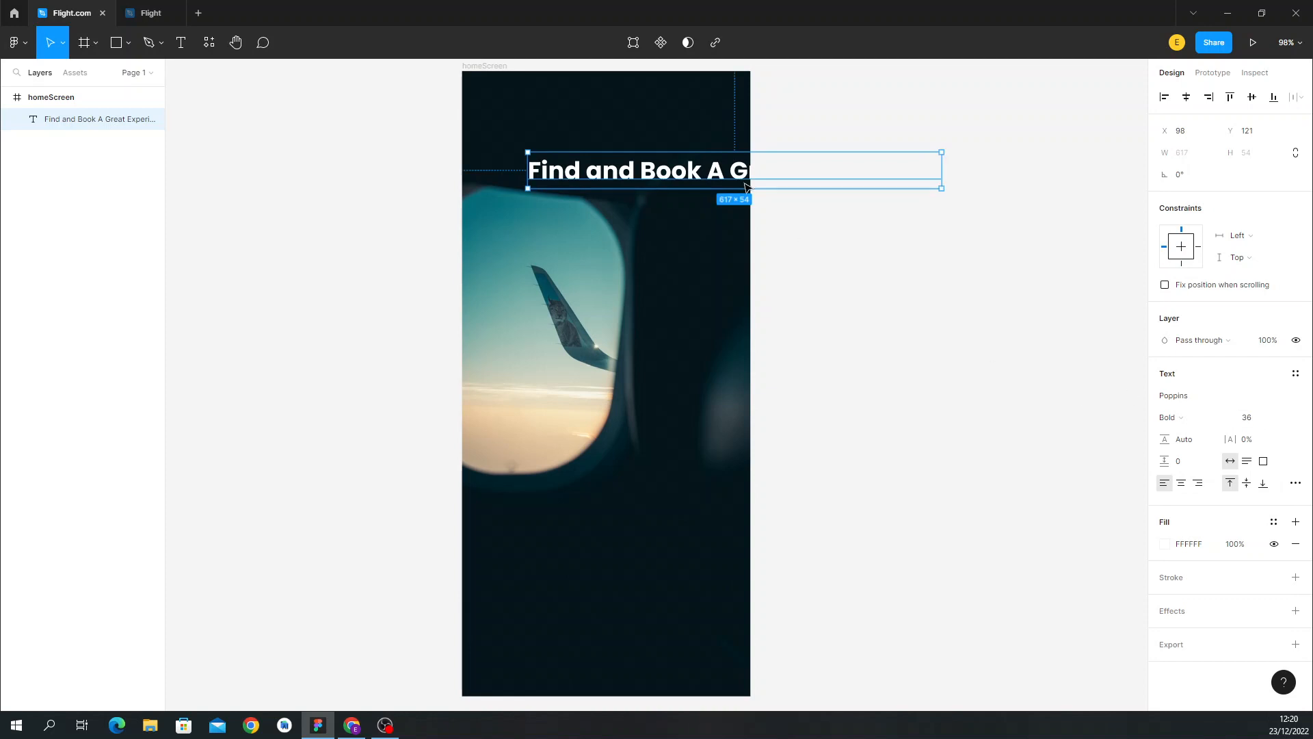
Move the heading to about X 28, Y 56 on homeScreen and compare it with the original in the Flight file.
{"action": "left_click_drag", "start_coordinate": [690, 178], "coordinate": [648, 143]}
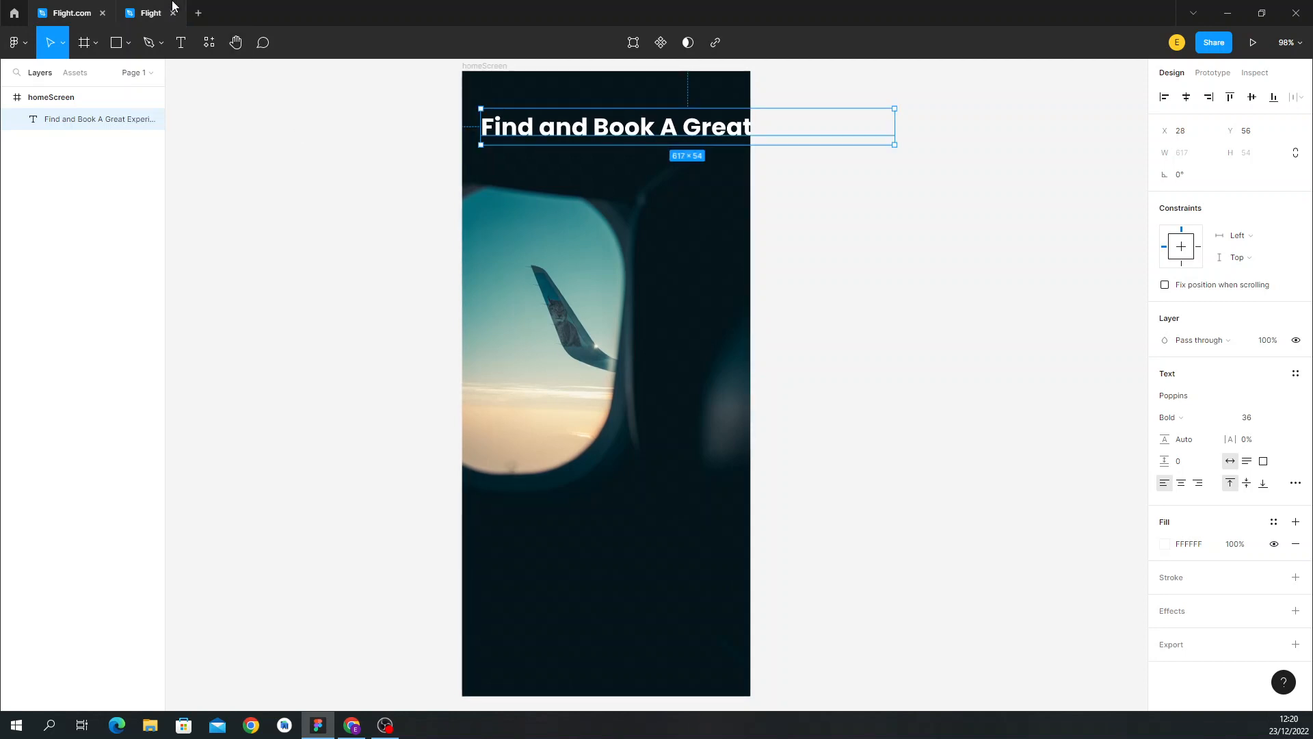
{"action": "left_click", "coordinate": [164, 9]}
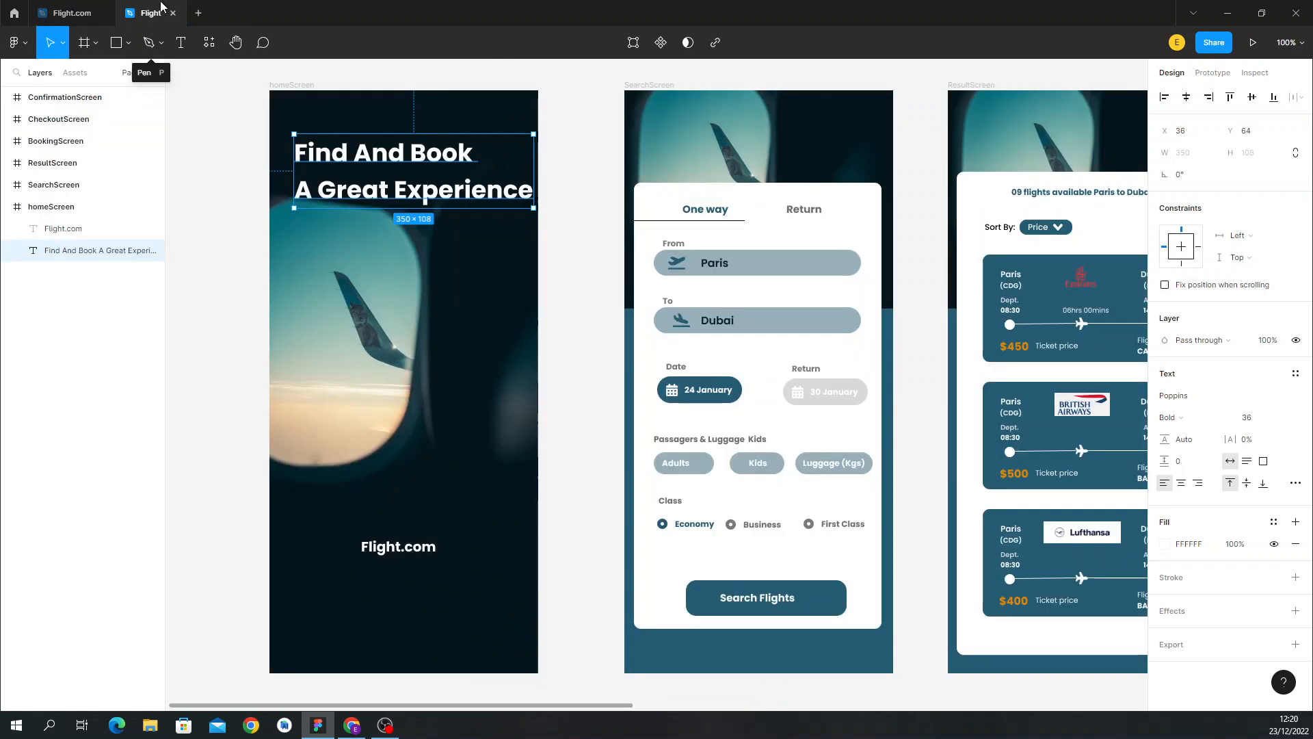
{"action": "left_click", "coordinate": [75, 10]}
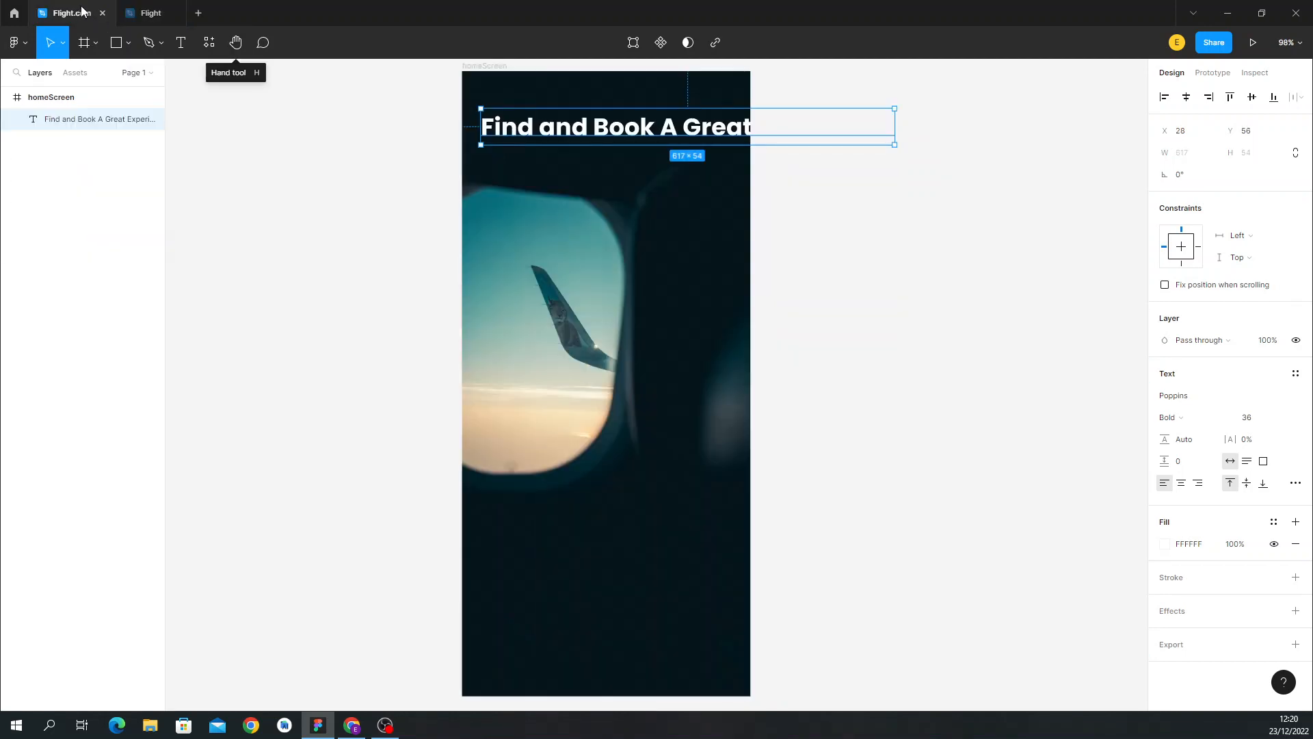
Break the heading into two lines, with "A Great Experience" on the second line.
{"action": "double_click", "coordinate": [663, 132]}
{"action": "left_click", "coordinate": [661, 133]}
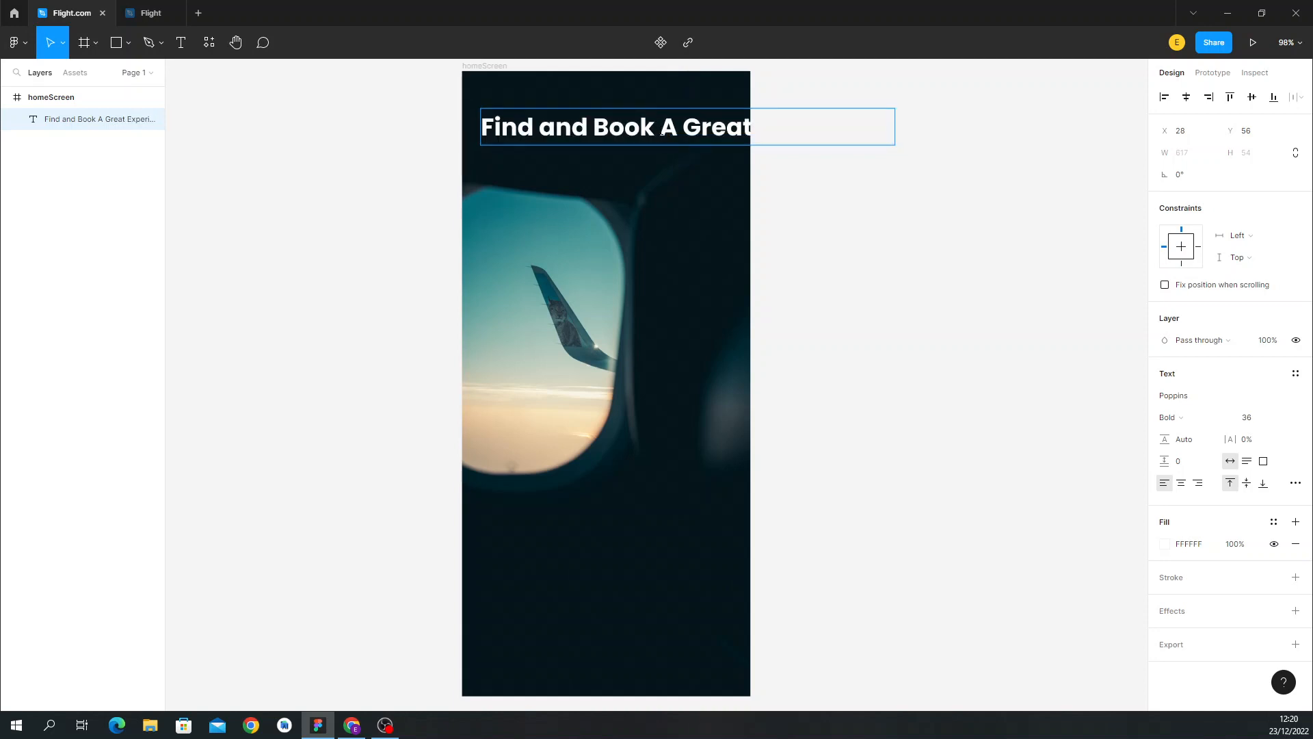
{"action": "key", "text": "Return"}
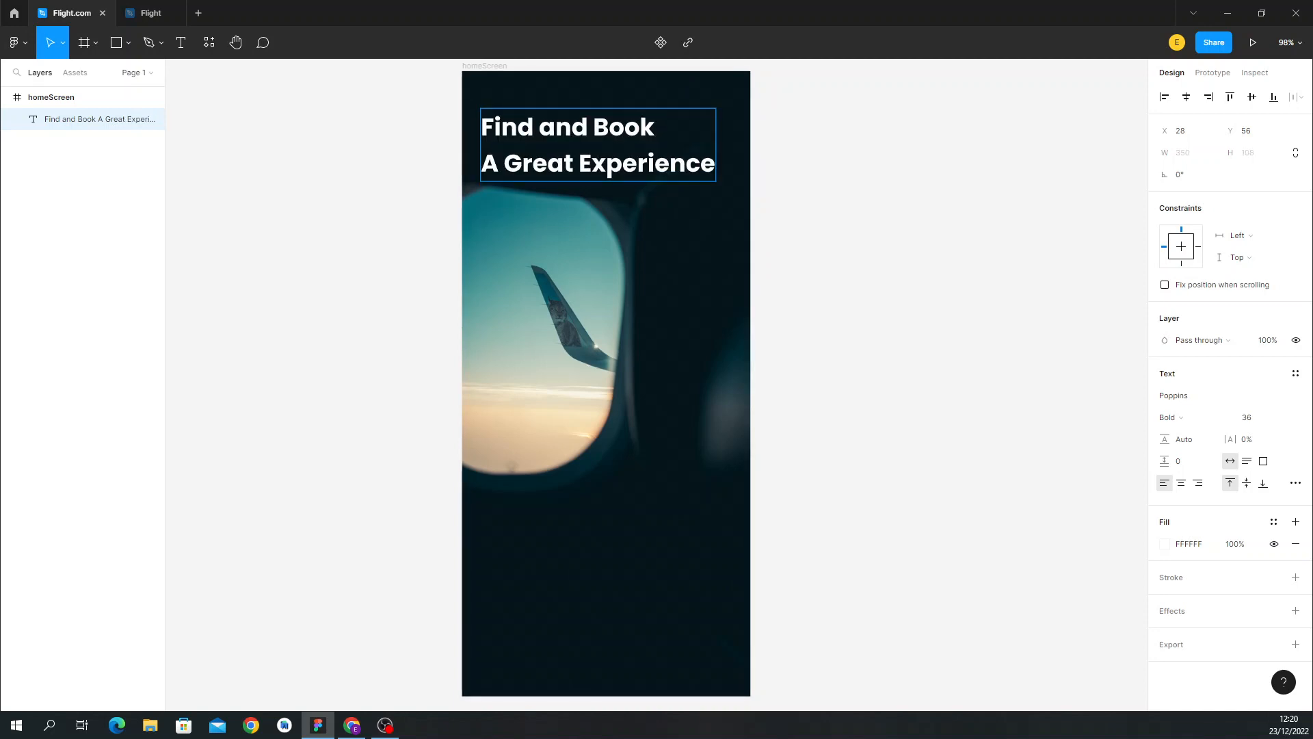
{"action": "key", "text": "Escape"}
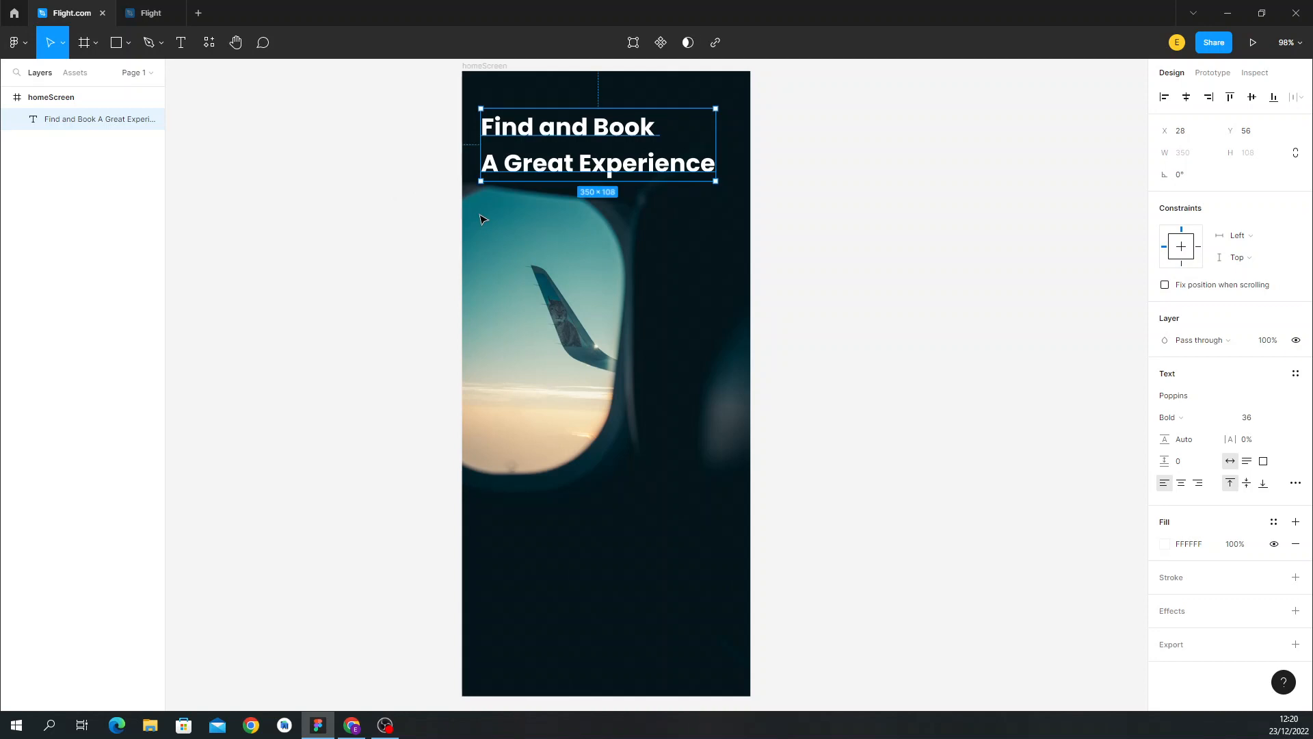
{"action": "left_click", "coordinate": [387, 153]}
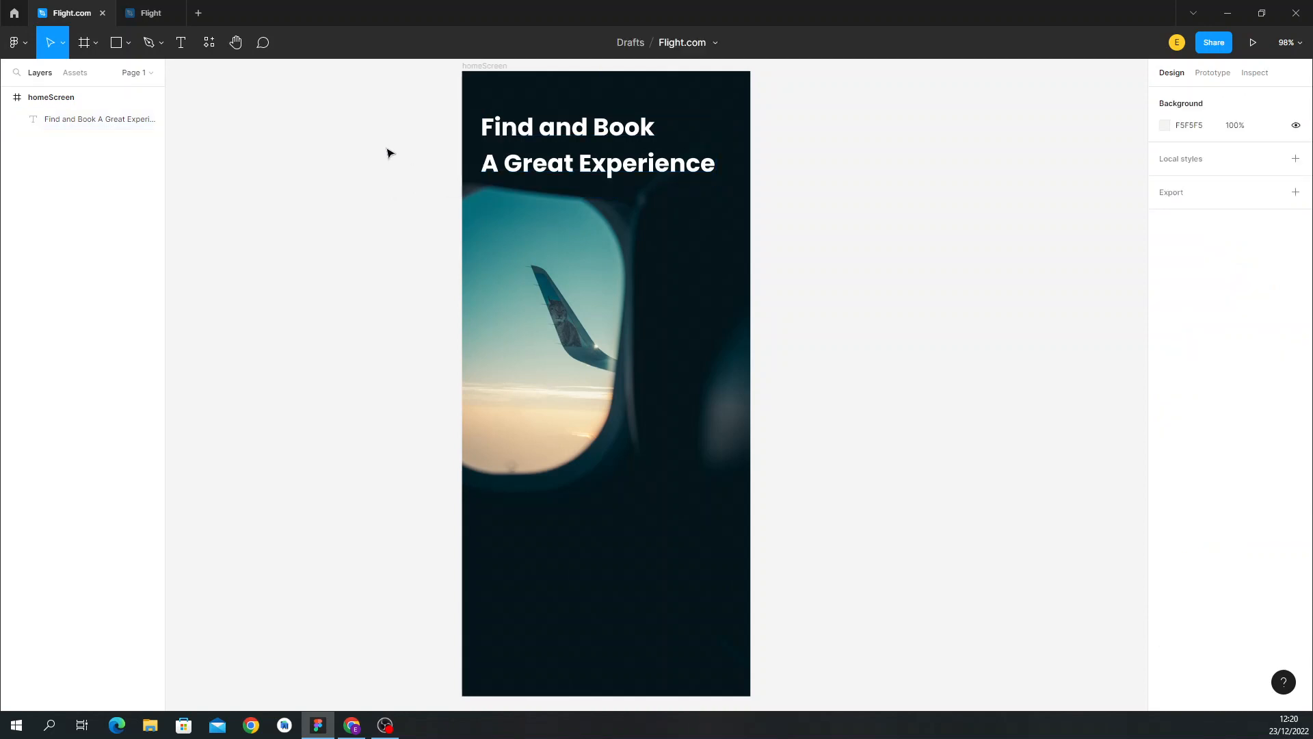
Compare homeScreen with the original in the Flight file, examining the heading and the text below the airplane window.
{"action": "left_click", "coordinate": [133, 13]}
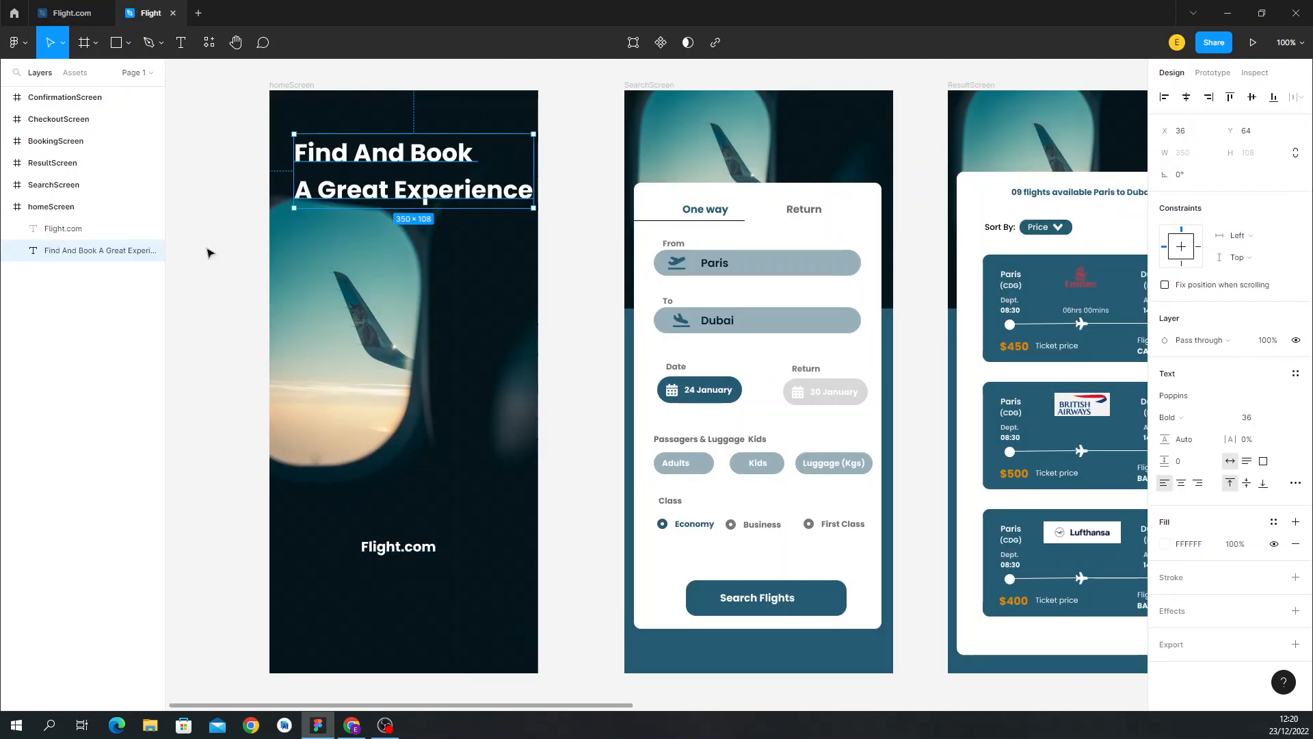
{"action": "left_click", "coordinate": [66, 9]}
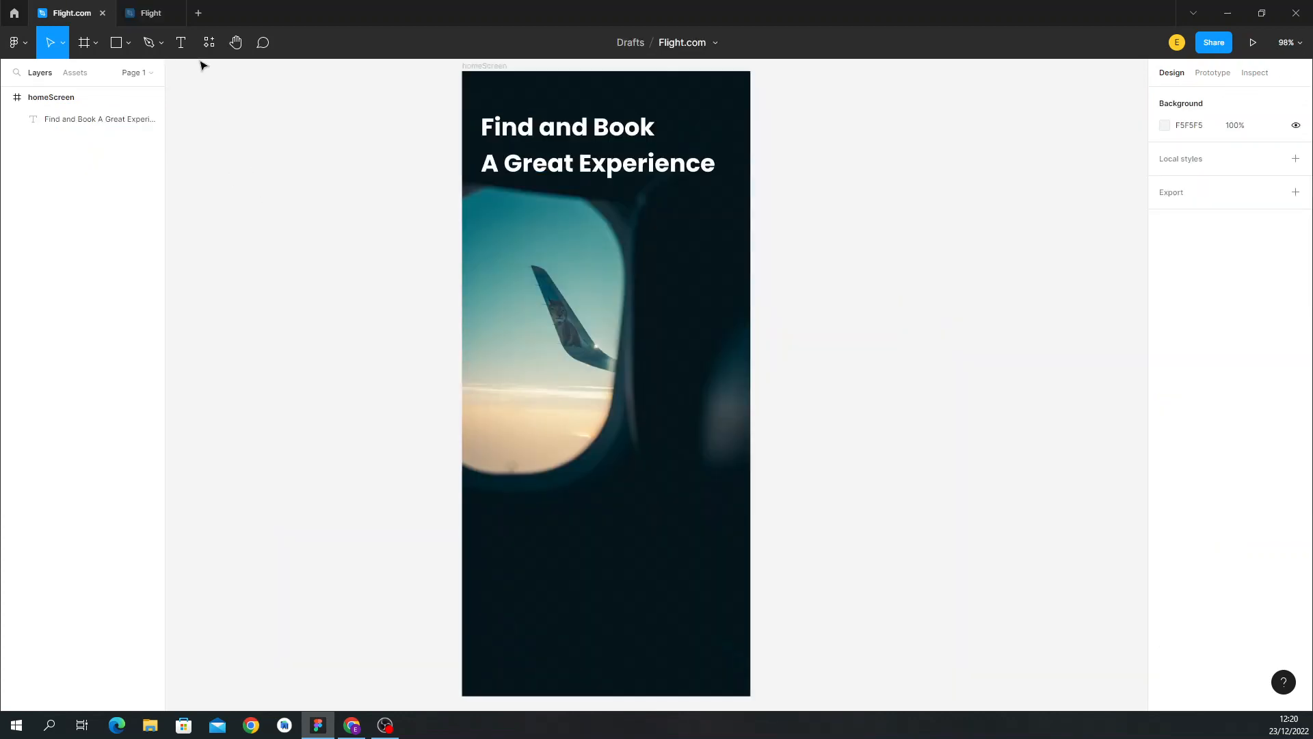
{"action": "left_click", "coordinate": [142, 11]}
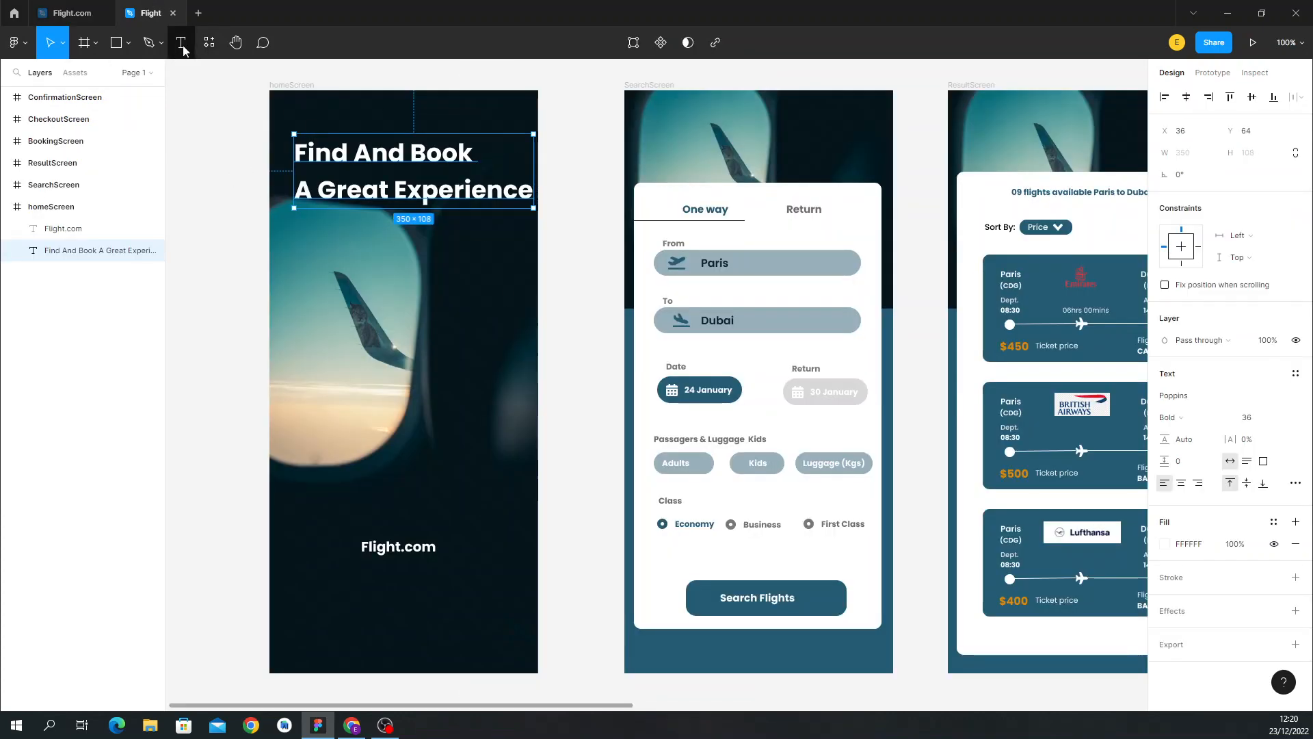
{"action": "key", "text": "Return"}
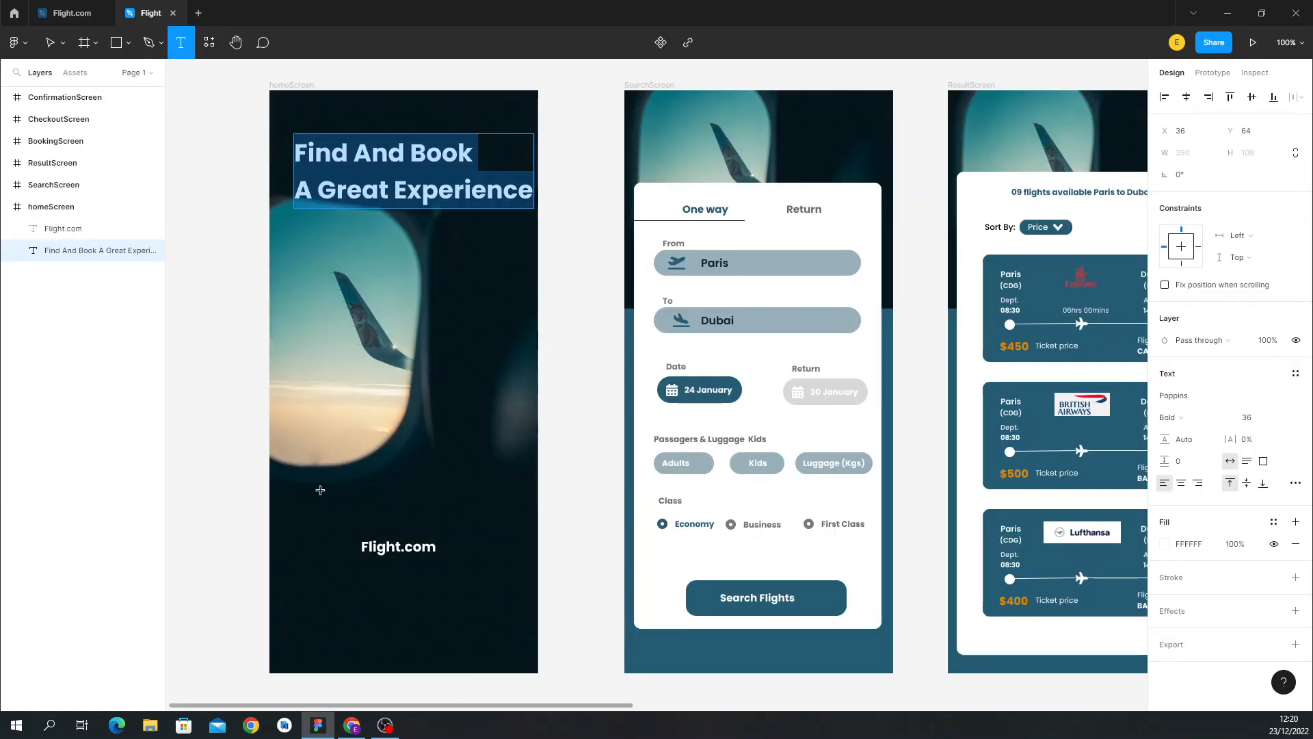
{"action": "left_click", "coordinate": [72, 13]}
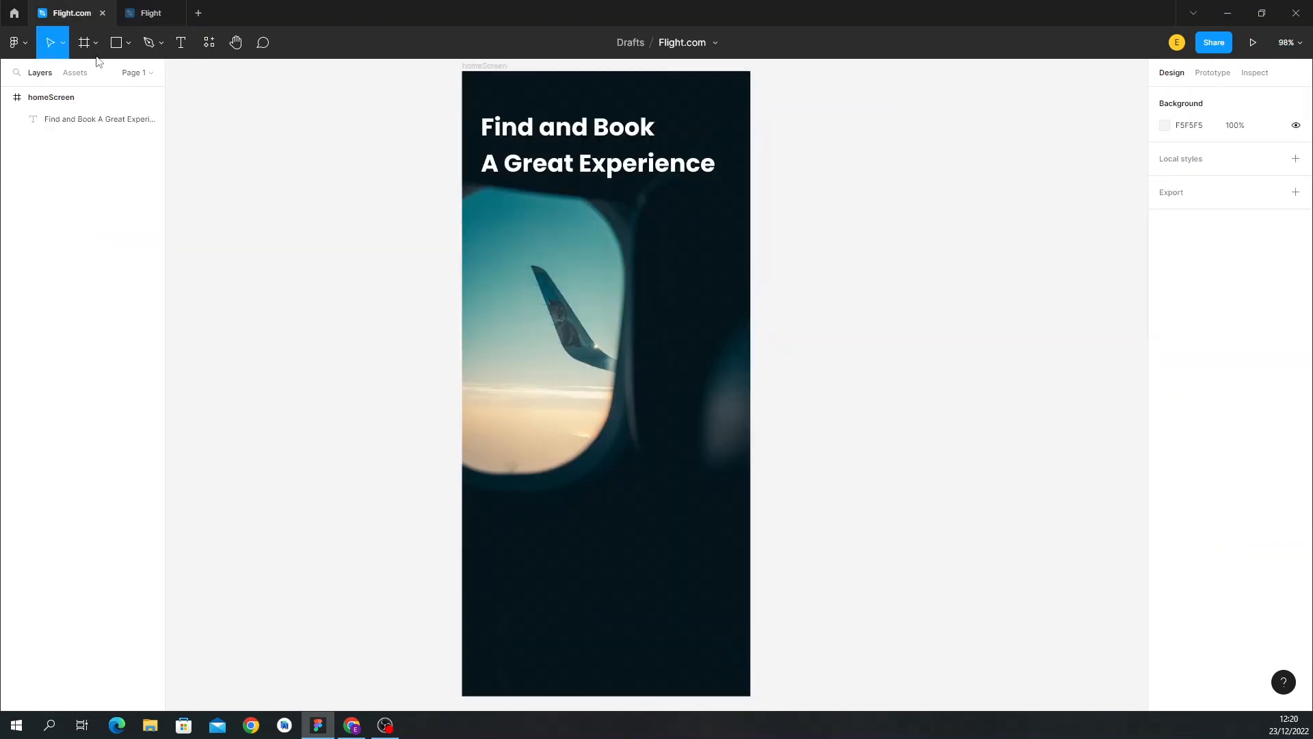
Add a "Flight.com" text layer below the airplane window on homeScreen at about X 139, Y 758.
{"action": "left_click", "coordinate": [180, 45]}
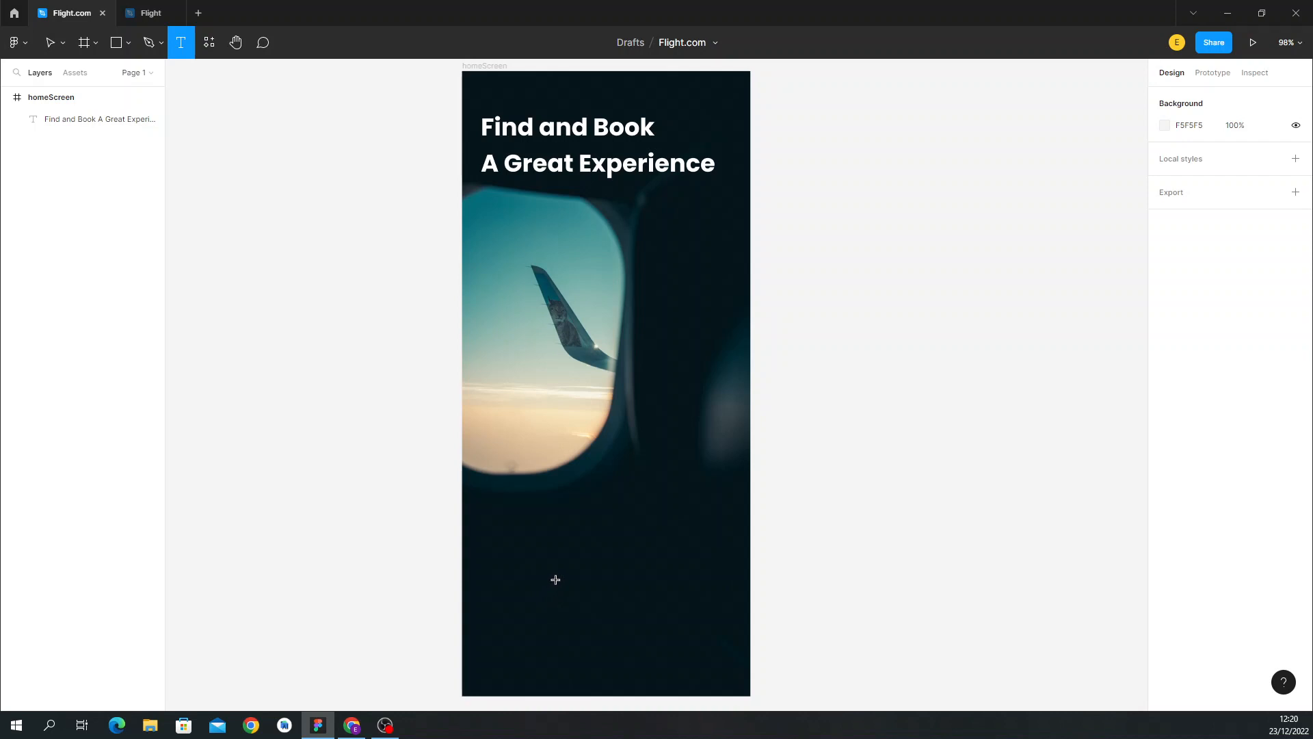
{"action": "left_click", "coordinate": [555, 579]}
{"action": "type", "text": "F"}
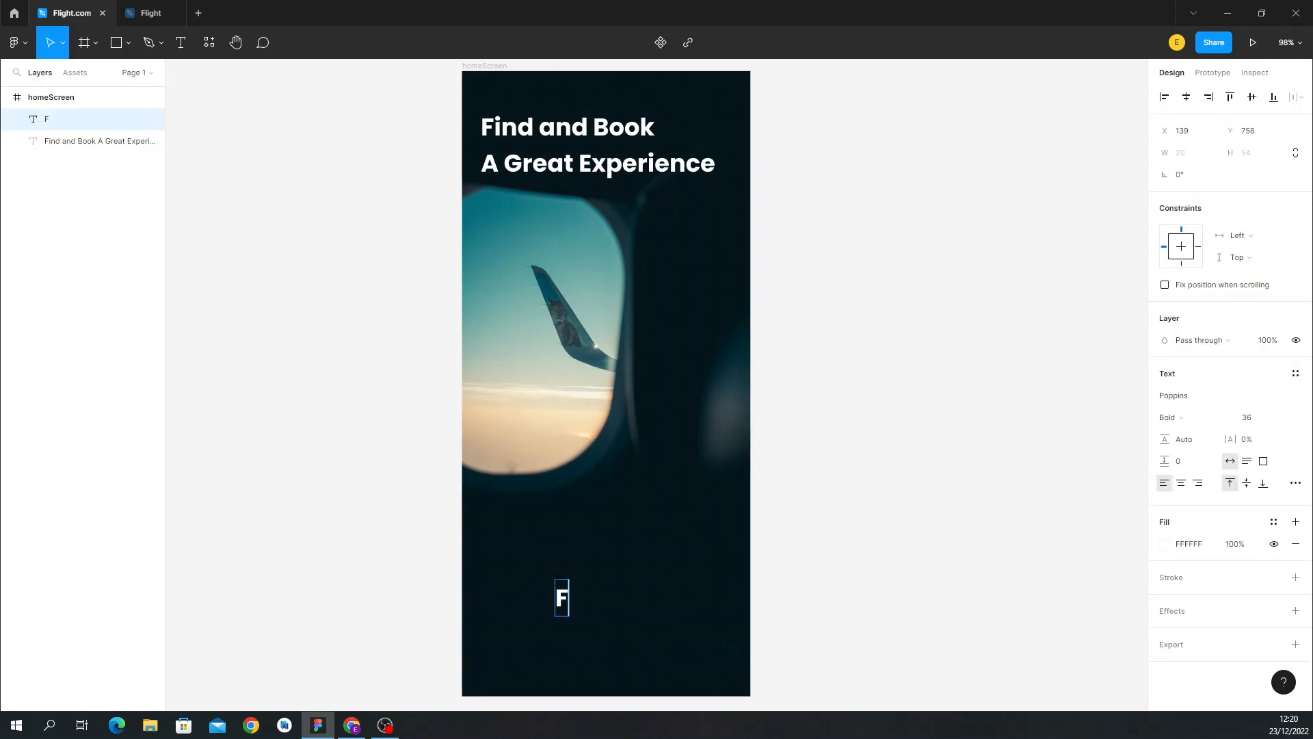
{"action": "type", "text": "ligh"}
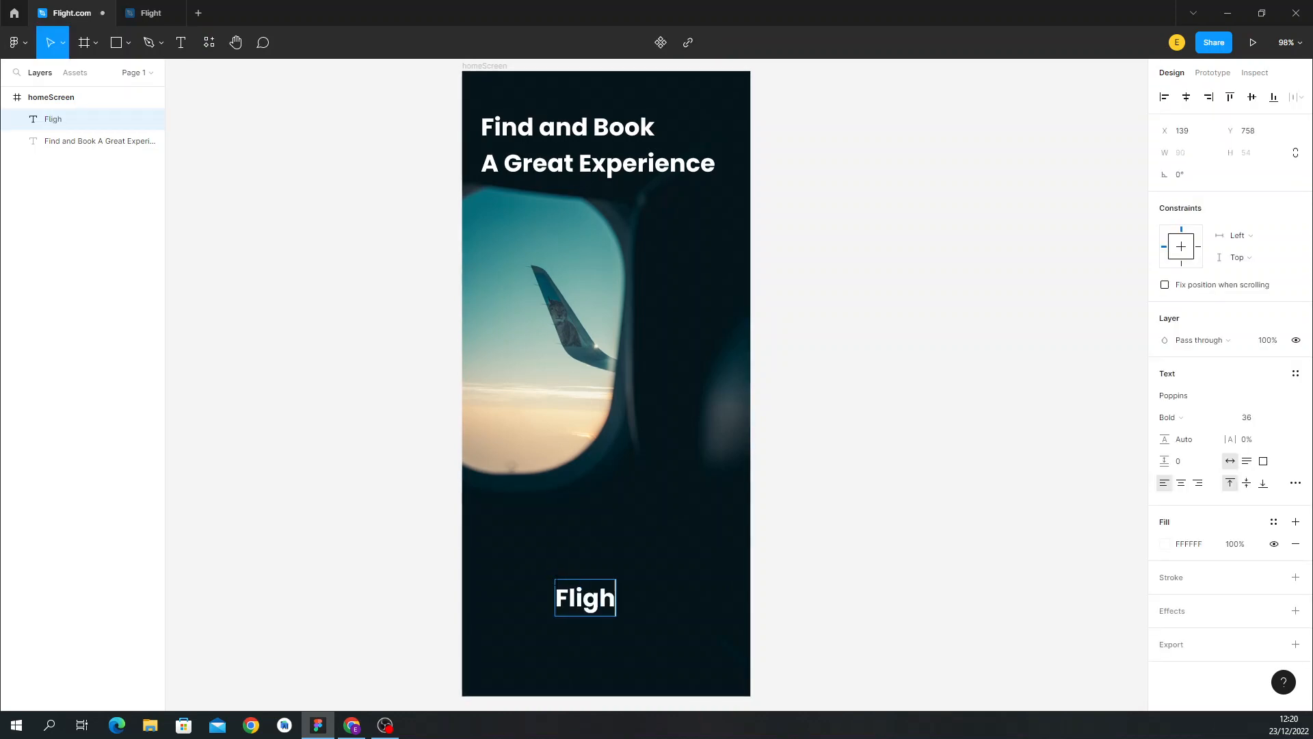
{"action": "type", "text": "t.com"}
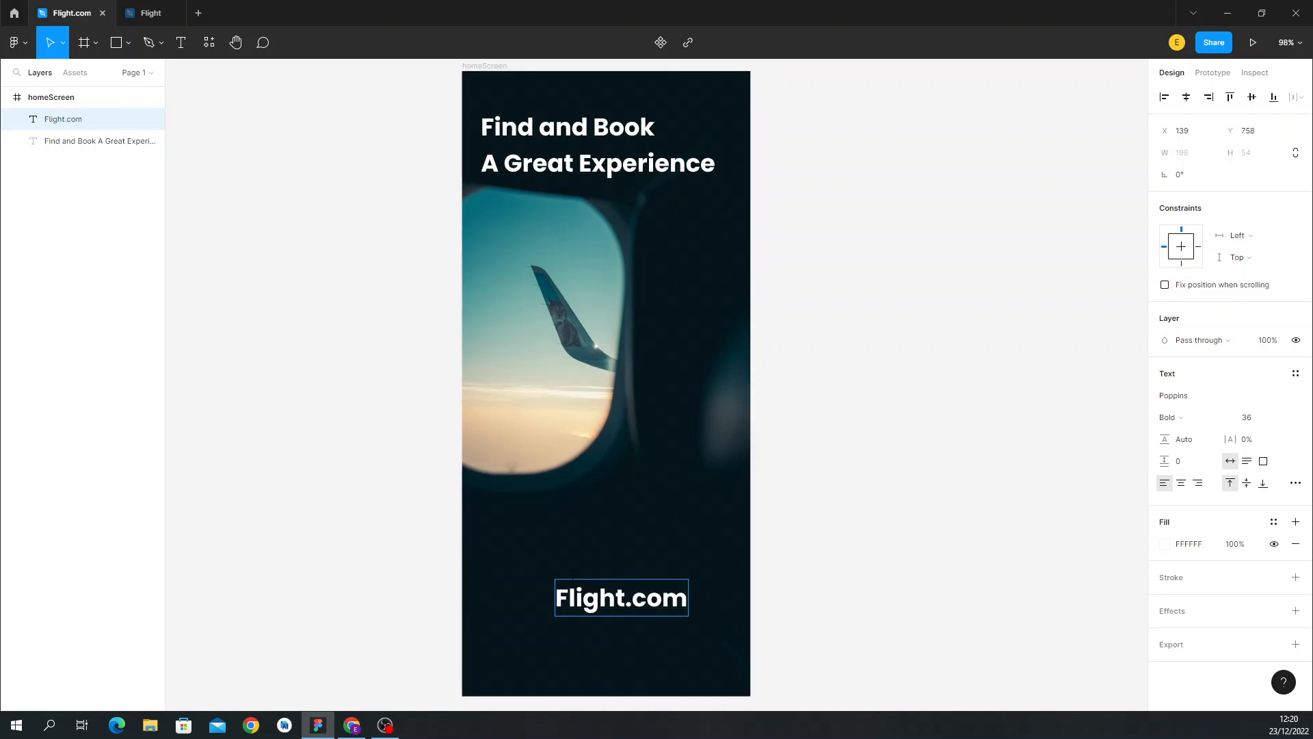
{"action": "key", "text": "Escape"}
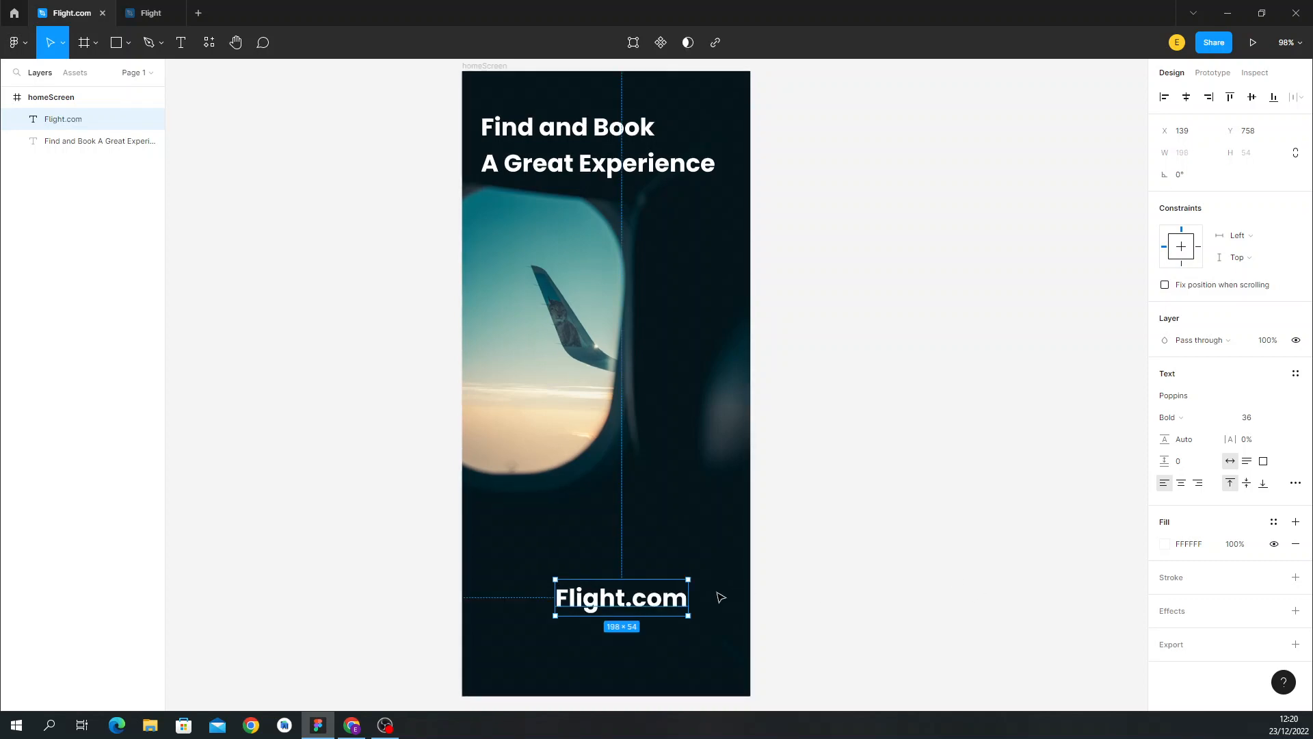
Move the "Flight.com" text to about X 127, Y 741 and set its font size to 20.
{"action": "left_click_drag", "start_coordinate": [639, 604], "coordinate": [616, 596]}
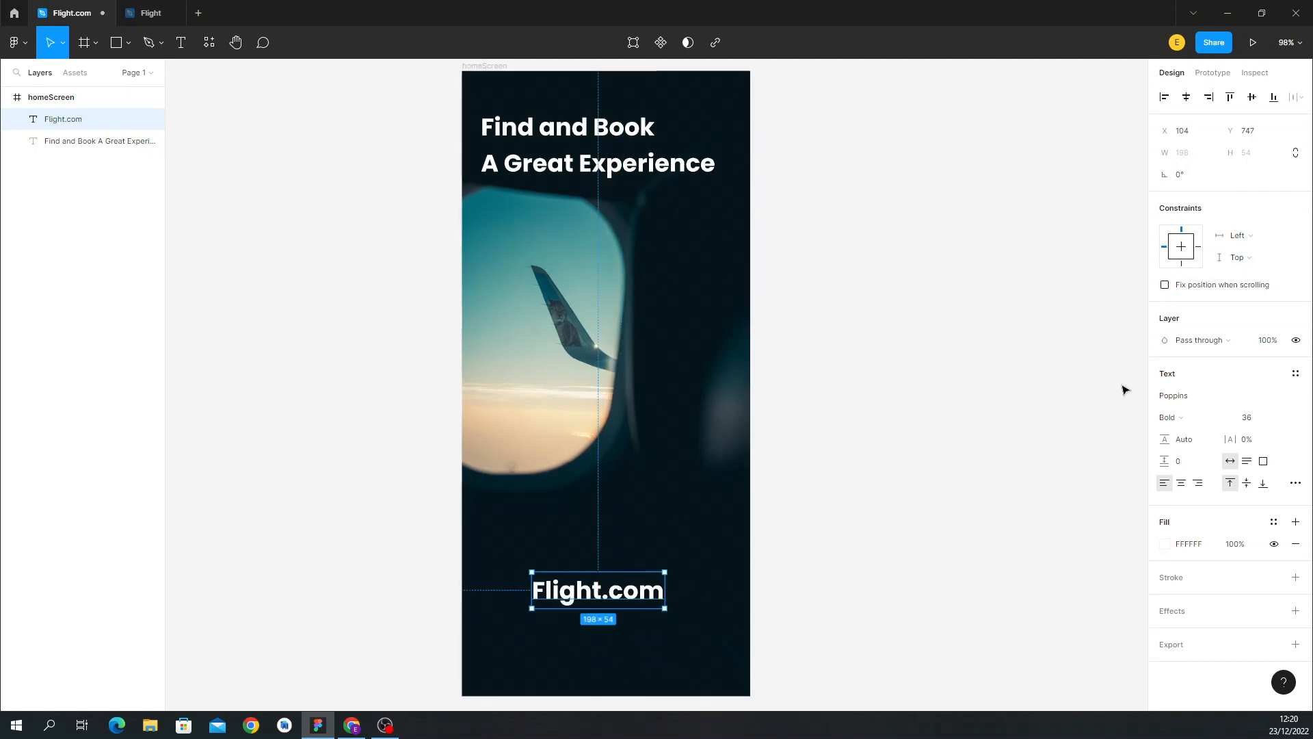
{"action": "left_click", "coordinate": [1284, 419]}
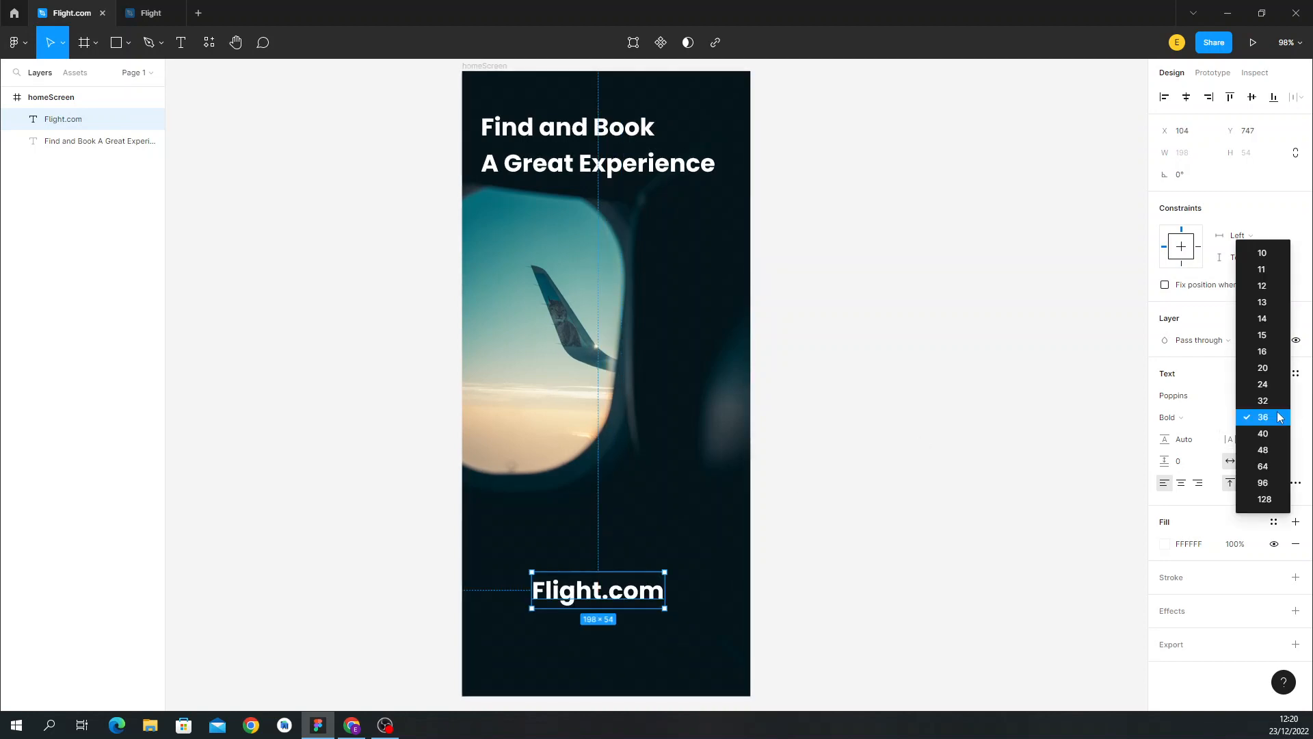
{"action": "left_click", "coordinate": [1267, 386]}
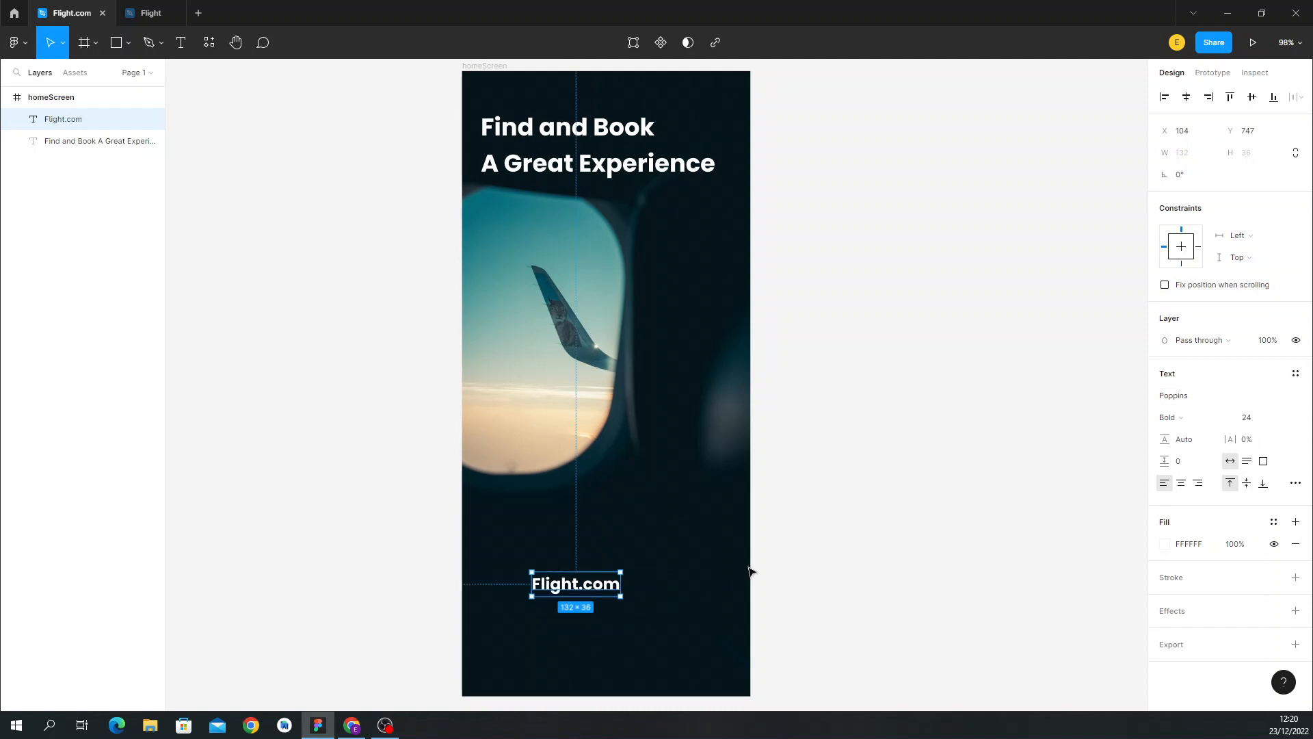
{"action": "left_click_drag", "start_coordinate": [596, 589], "coordinate": [611, 584]}
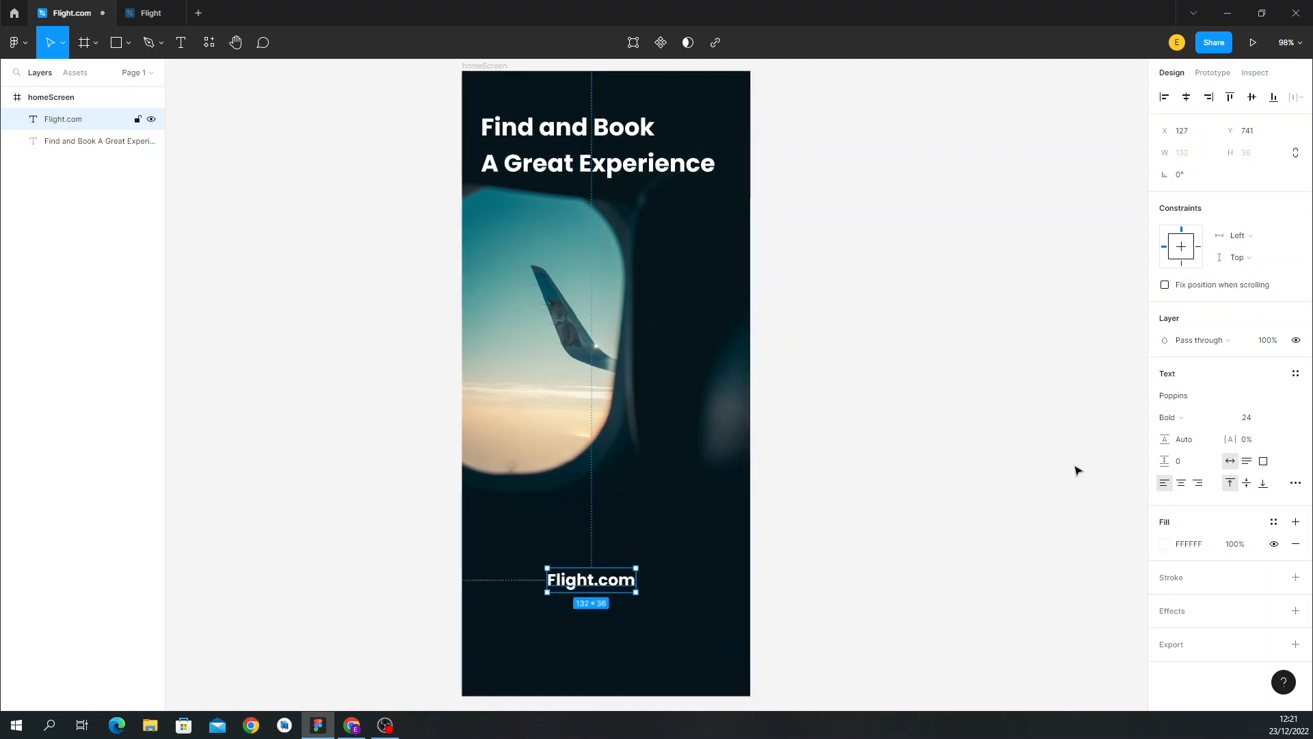
{"action": "left_click", "coordinate": [1282, 417]}
{"action": "left_click", "coordinate": [1269, 404]}
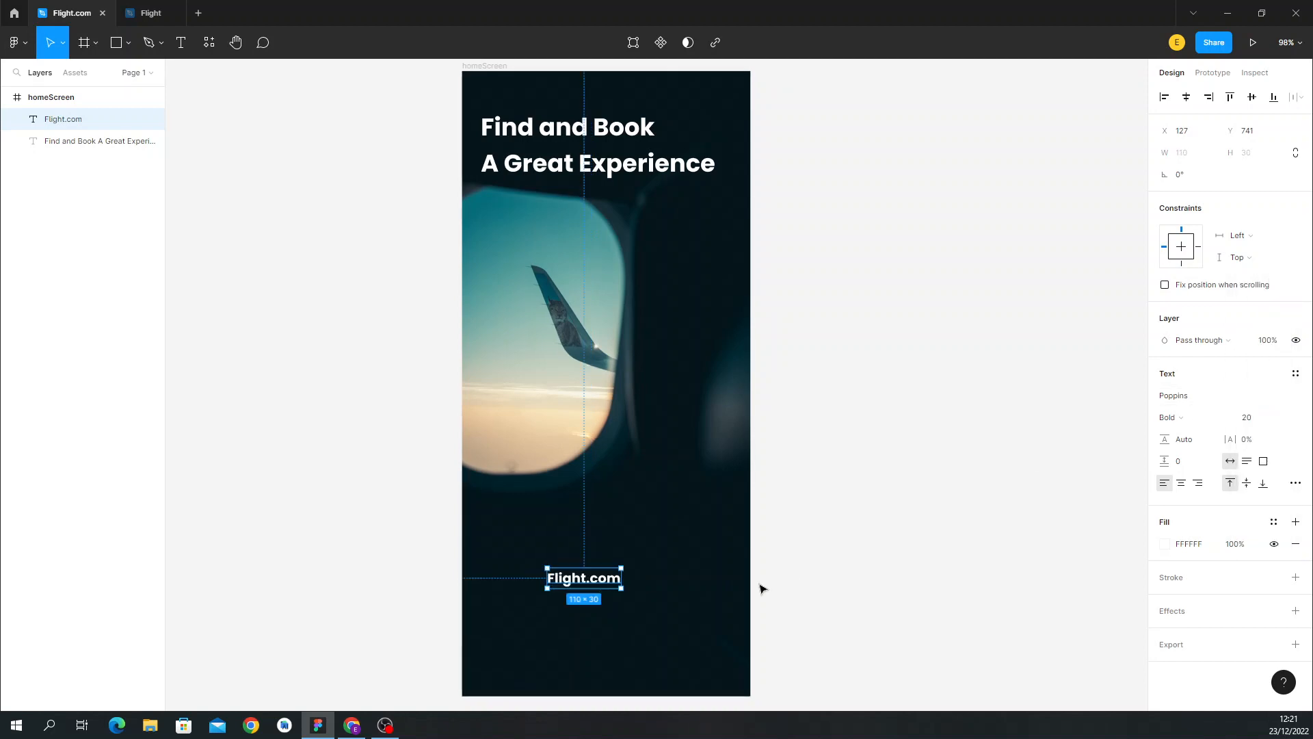
Move the "Flight.com" text on homeScreen horizontally to about X 148, keeping it at Y 741.
{"action": "left_click_drag", "start_coordinate": [589, 582], "coordinate": [602, 583]}
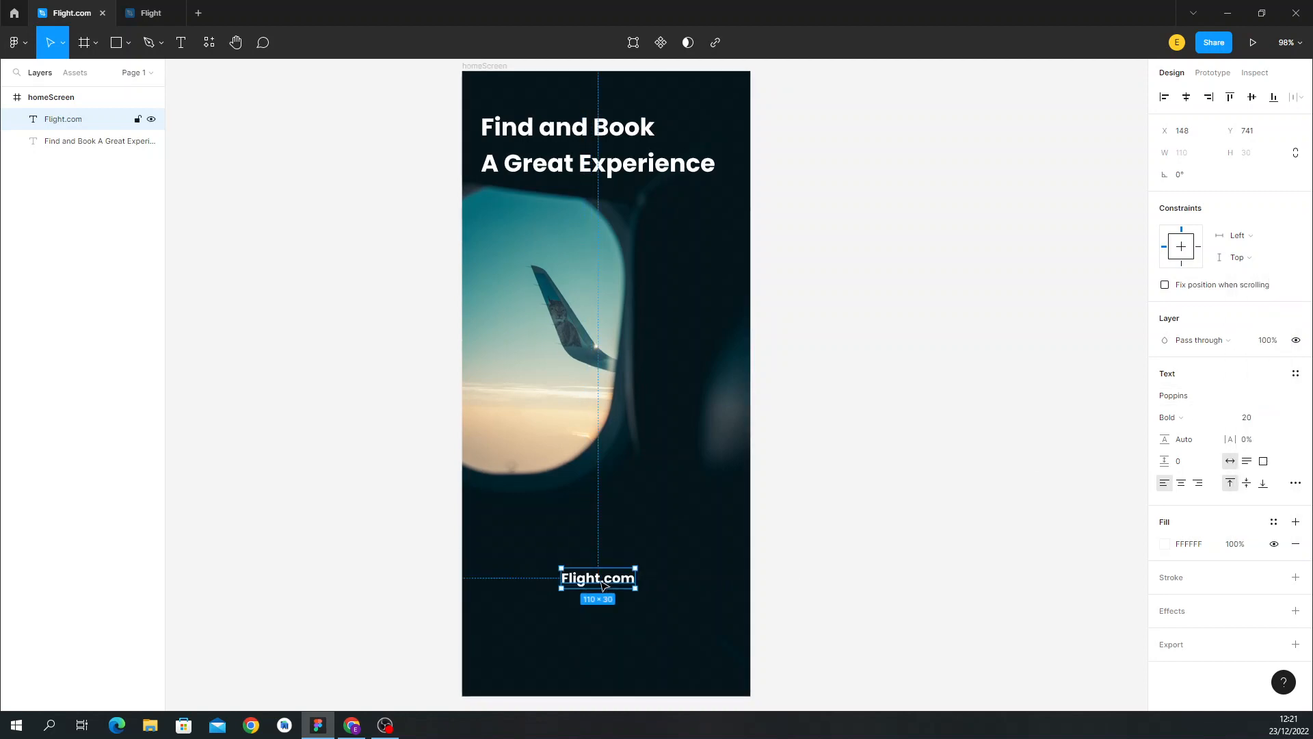
{"action": "left_click", "coordinate": [344, 459]}
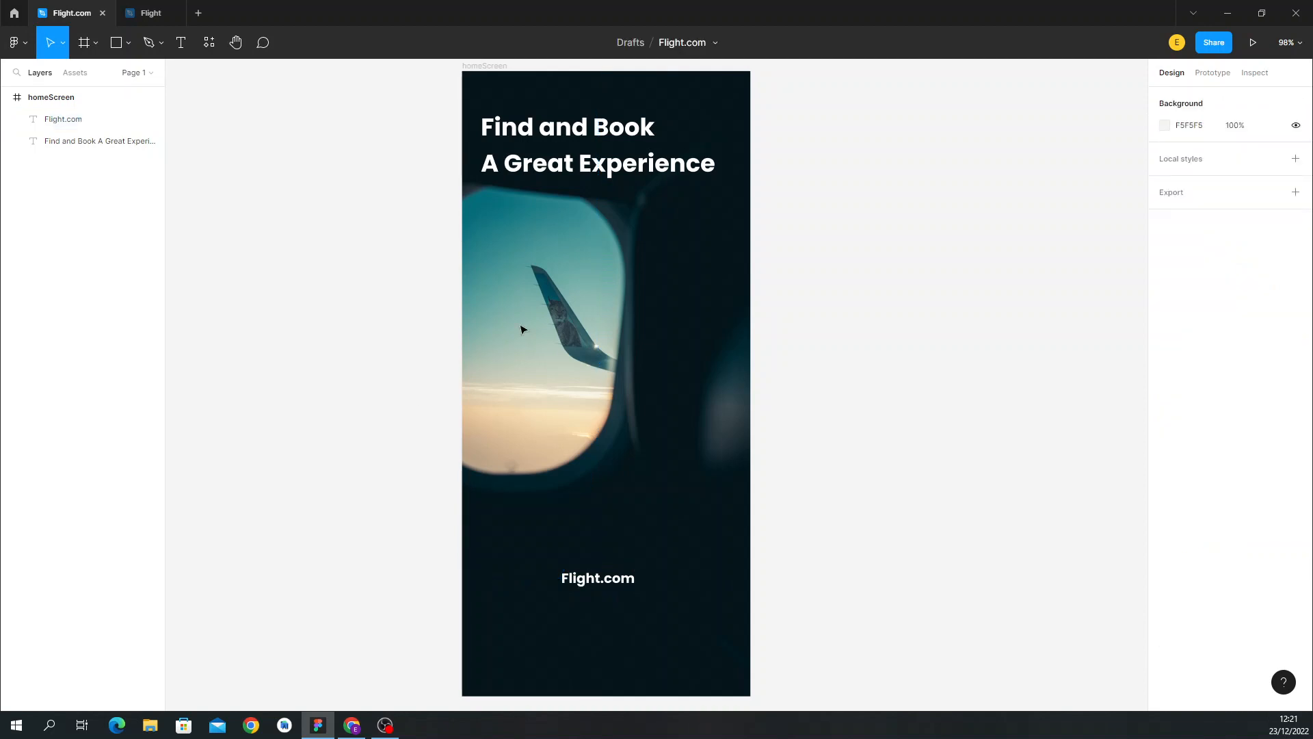
{"action": "left_click", "coordinate": [181, 42]}
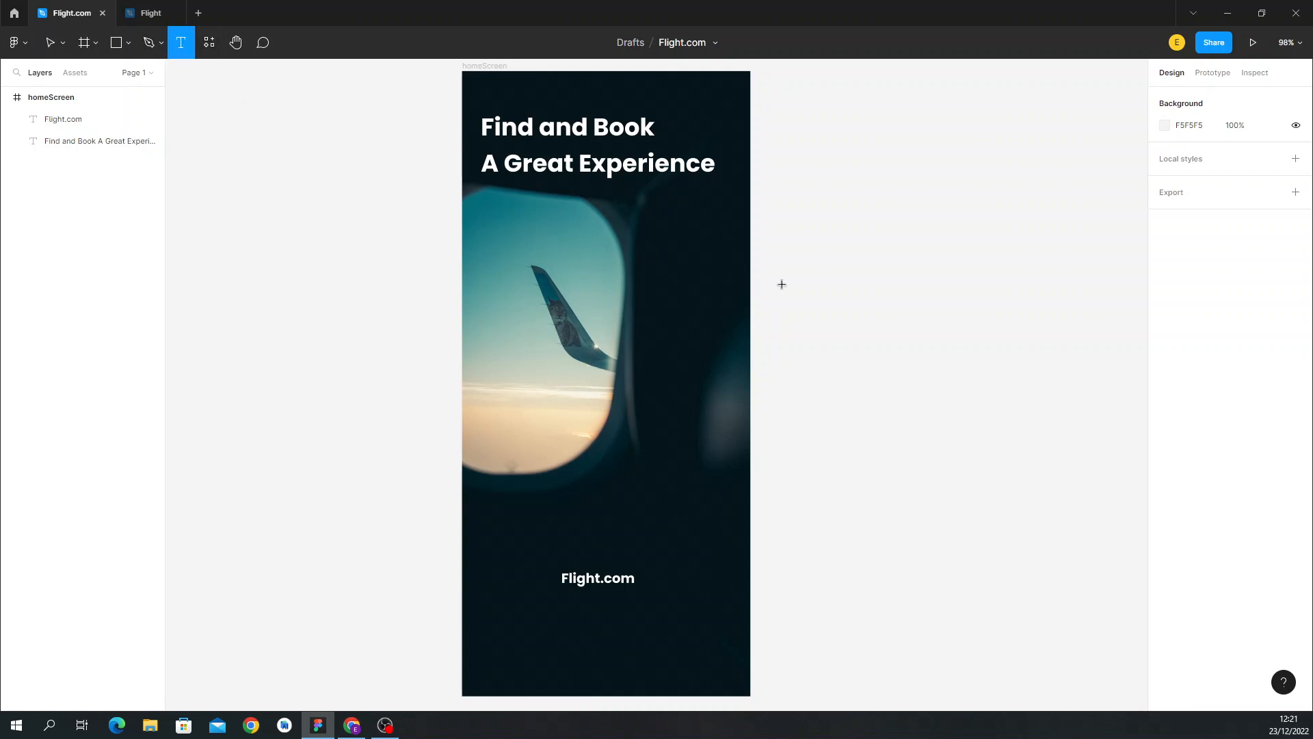
{"action": "left_click", "coordinate": [550, 241]}
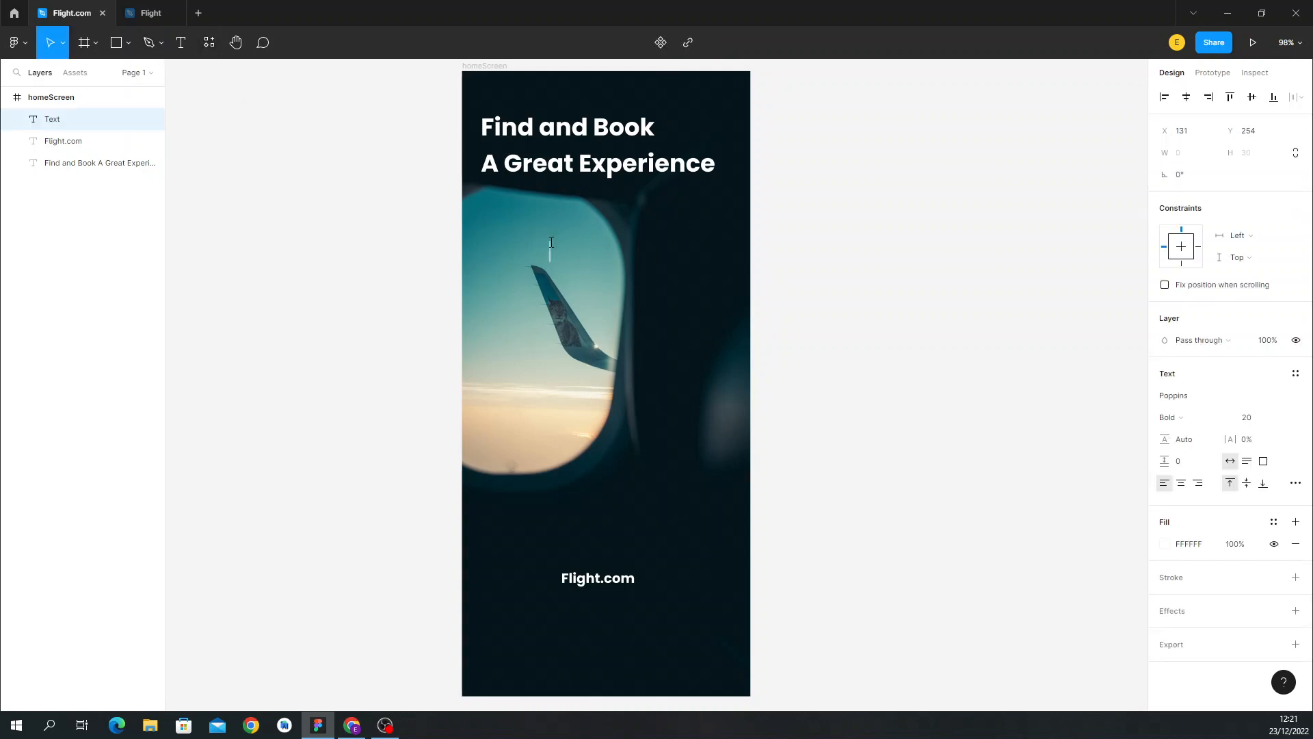
{"action": "type", "text": "rtrtt"}
{"action": "left_click", "coordinate": [1298, 397]}
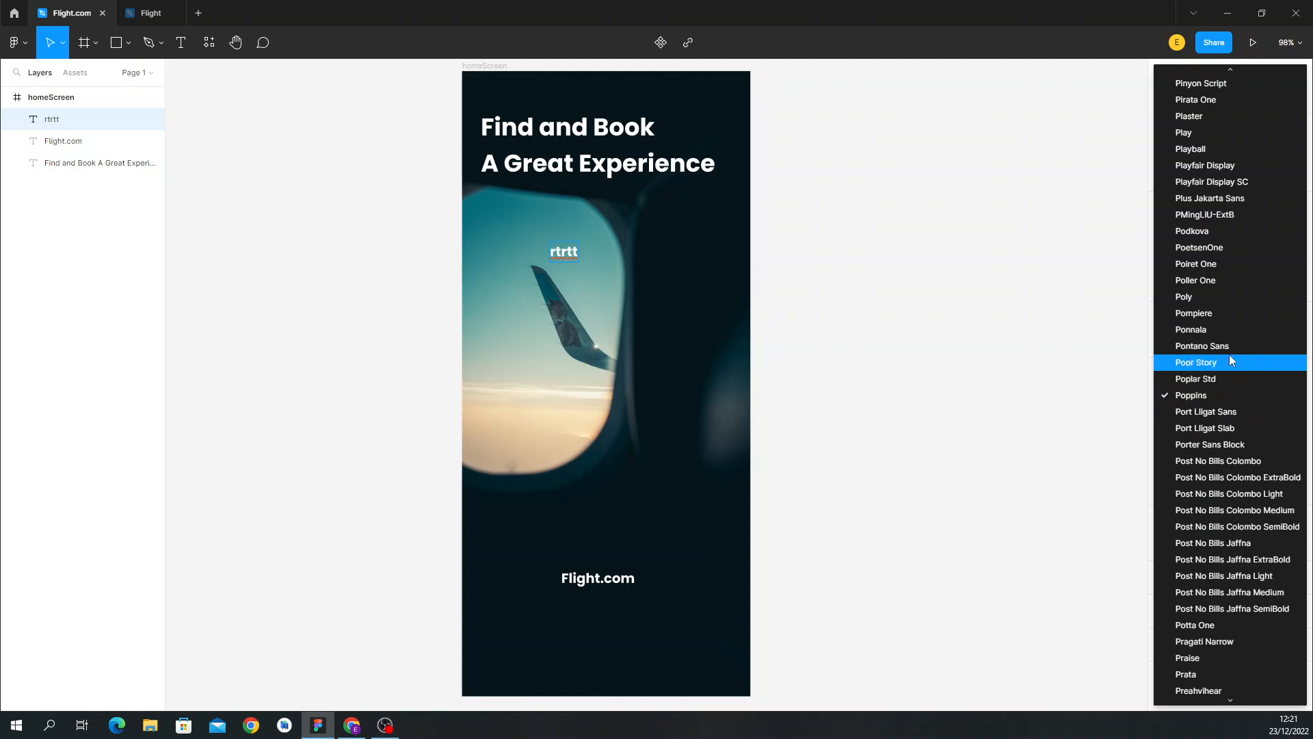
{"action": "scroll", "coordinate": [1229, 354], "scroll_direction": "up", "scroll_amount": 10}
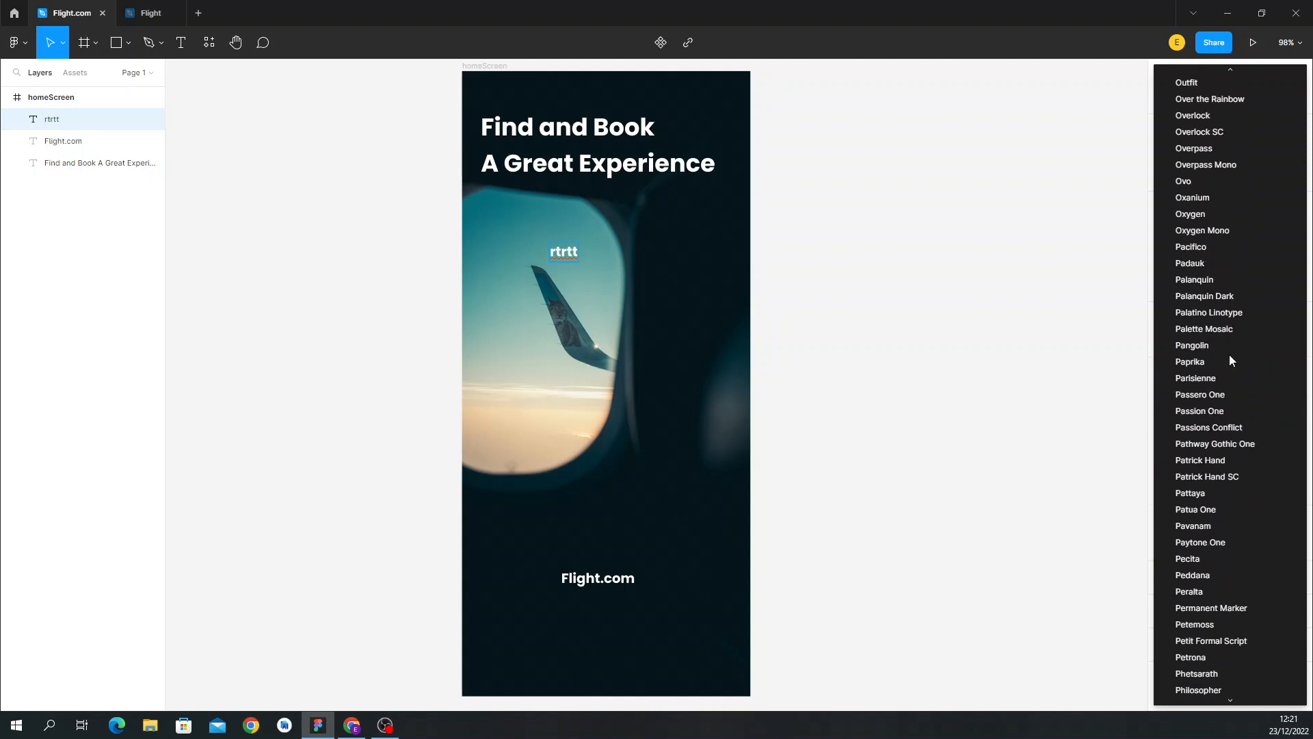
{"action": "left_click", "coordinate": [1065, 379]}
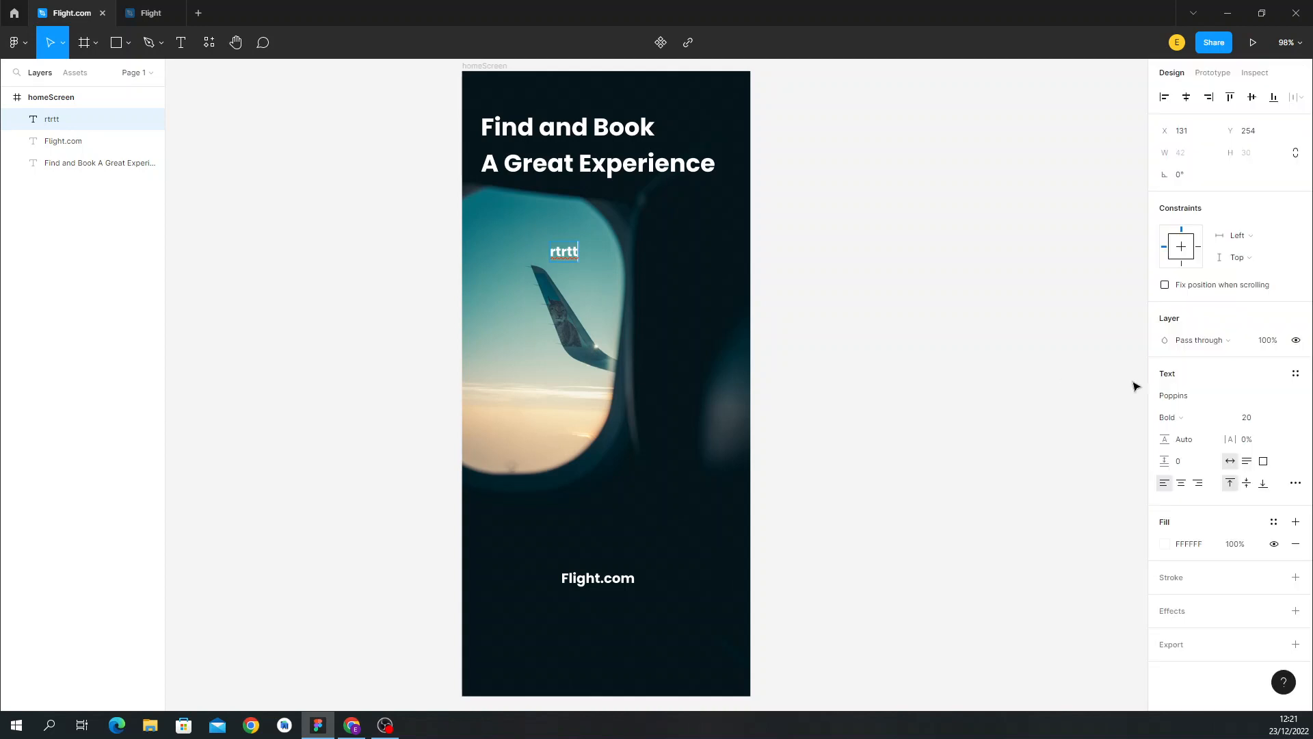
{"action": "left_click", "coordinate": [1218, 400]}
{"action": "left_click", "coordinate": [1226, 418]}
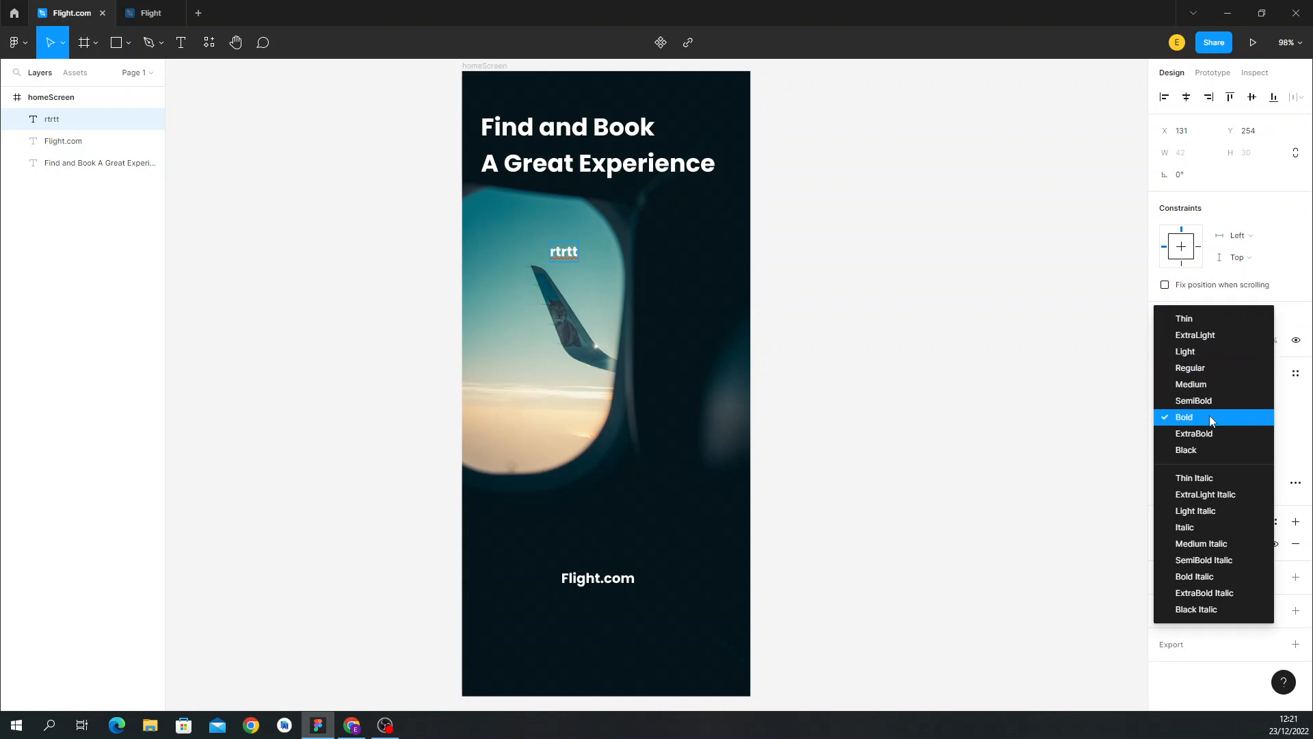
{"action": "left_click", "coordinate": [1141, 481]}
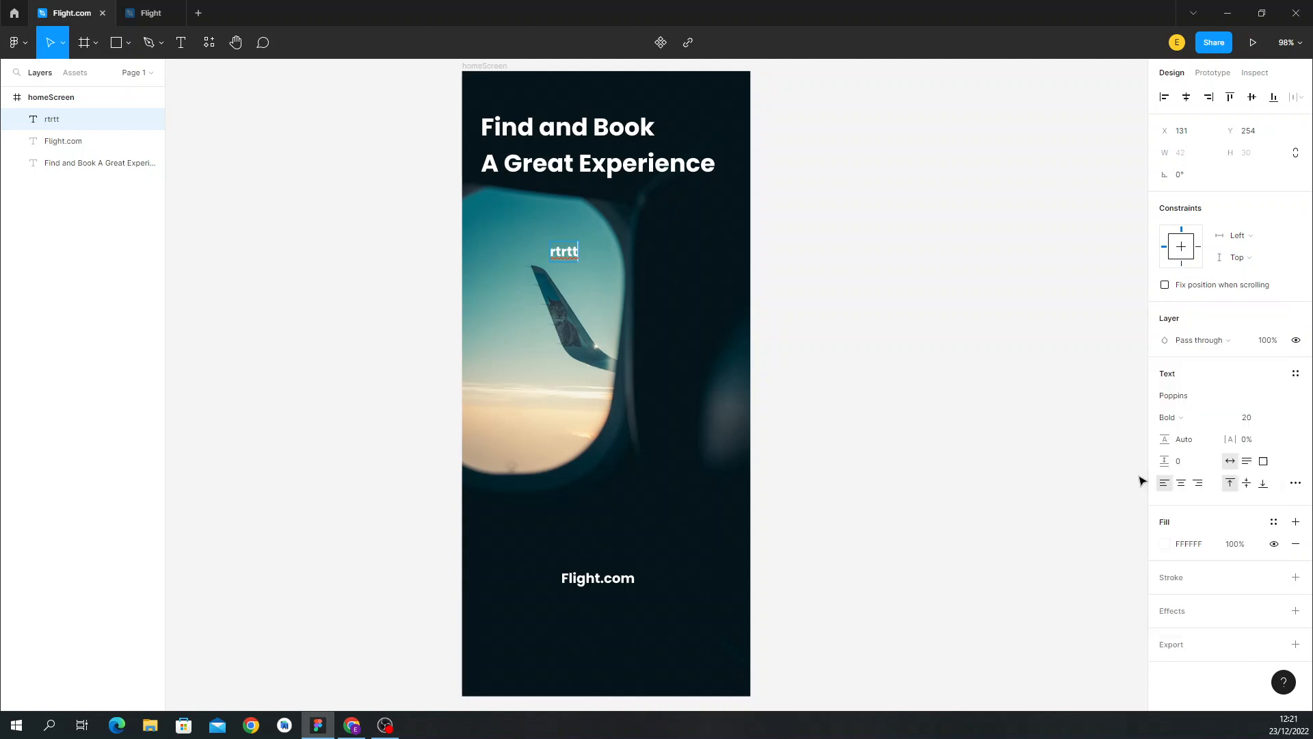
{"action": "left_click", "coordinate": [1282, 420]}
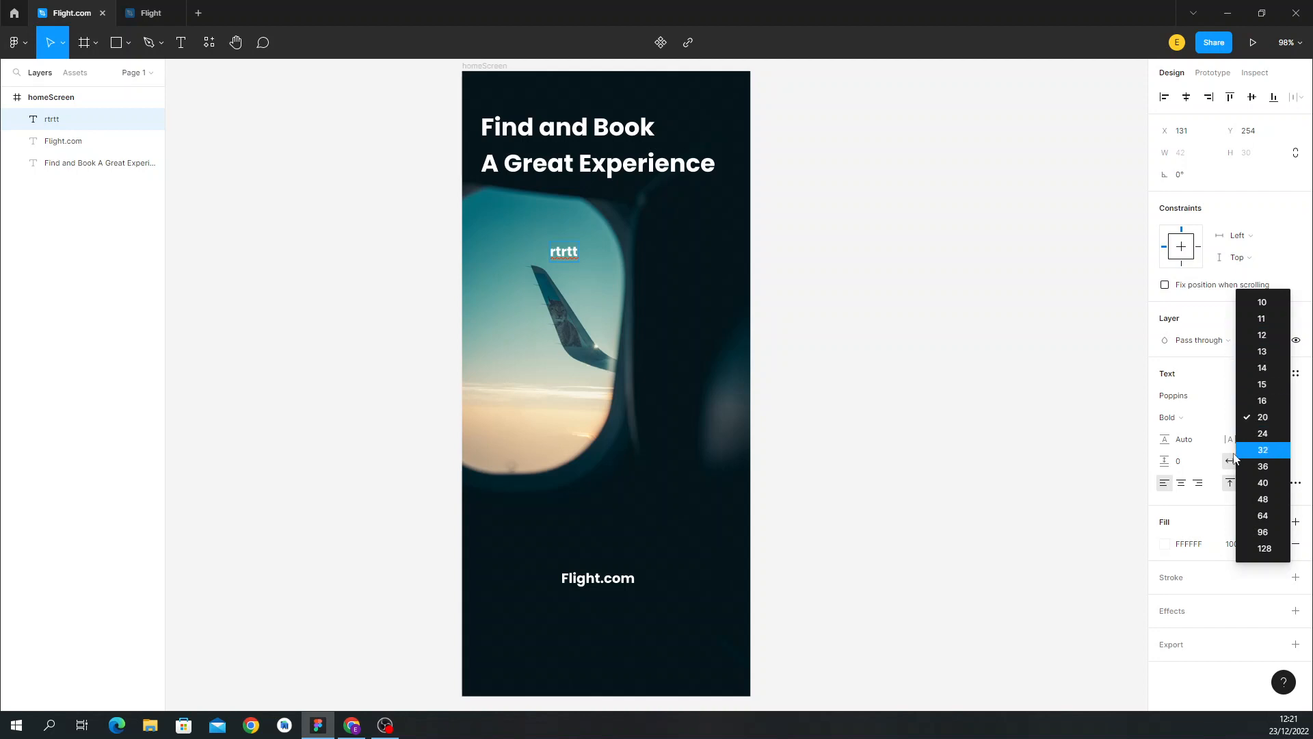
{"action": "left_click", "coordinate": [1099, 472]}
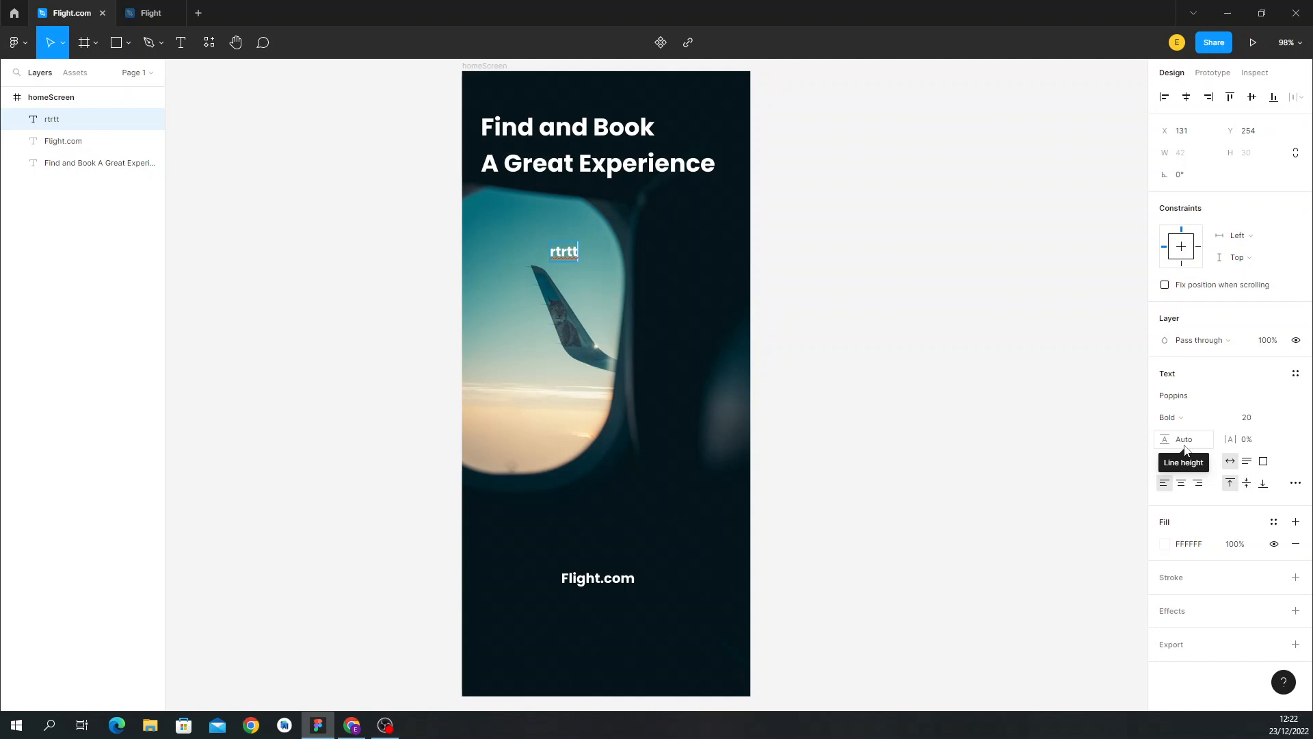
{"action": "key", "text": "BackSpace"}
{"action": "key", "text": "BackSpace"}
{"action": "key", "text": "BackSpace"}
{"action": "key", "text": "BackSpace"}
{"action": "key", "text": "BackSpace"}
Move homeScreen to about X -651, Y -596, check SearchScreen in the Flight file, and duplicate homeScreen beside the original at about X -129.
{"action": "left_click_drag", "start_coordinate": [489, 66], "coordinate": [236, 76]}
{"action": "left_click", "coordinate": [149, 15]}
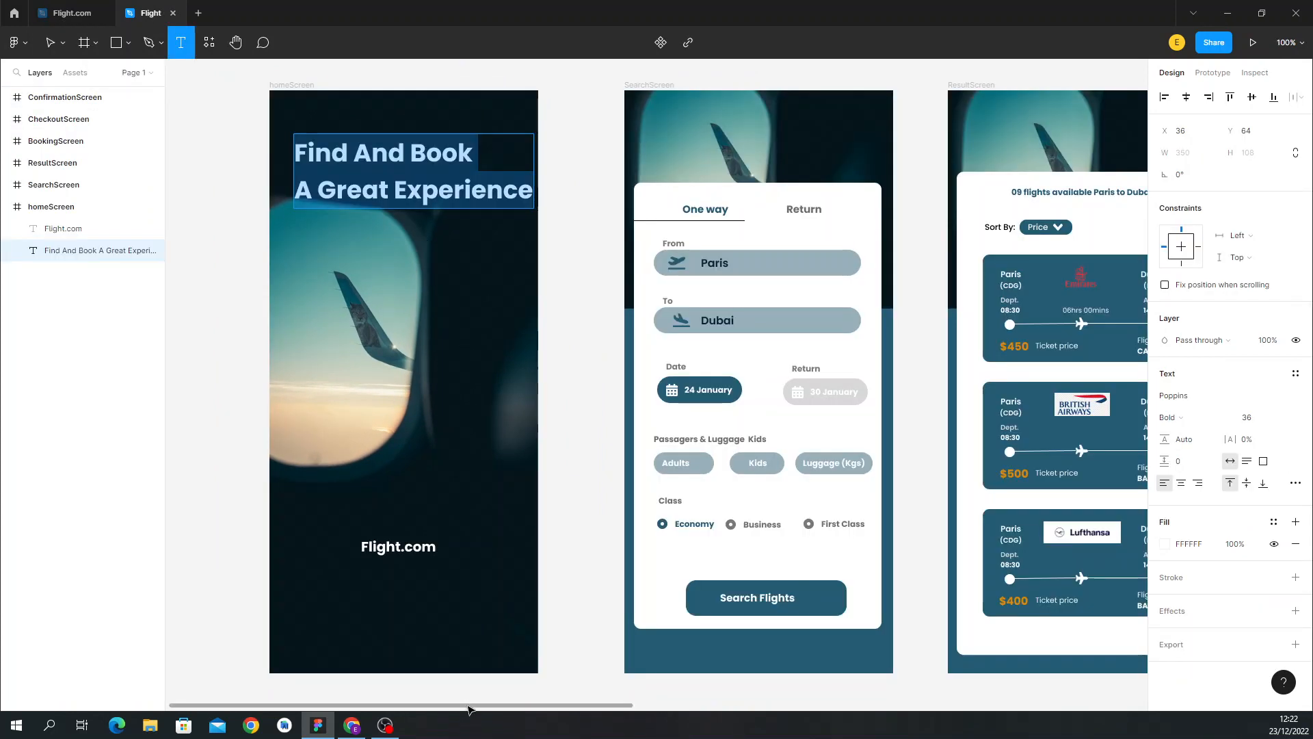
{"action": "left_click_drag", "start_coordinate": [470, 709], "coordinate": [597, 702]}
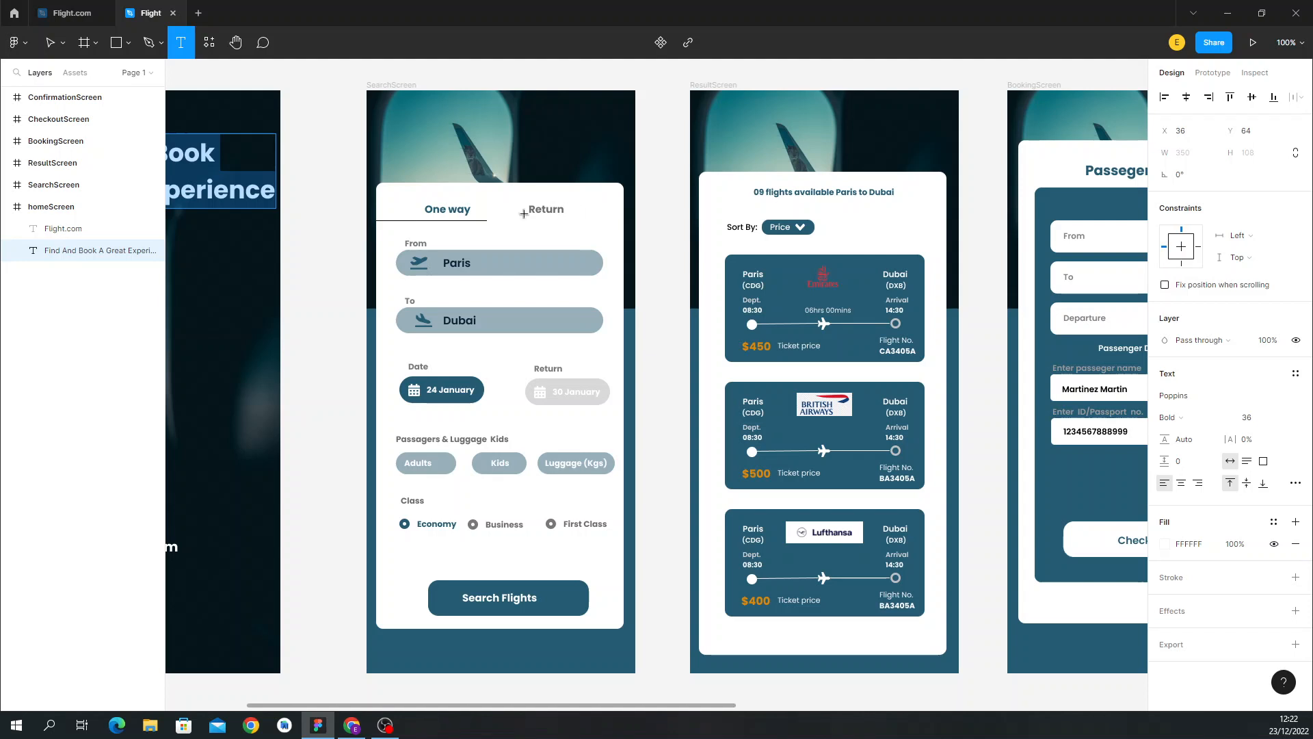
{"action": "left_click", "coordinate": [52, 9]}
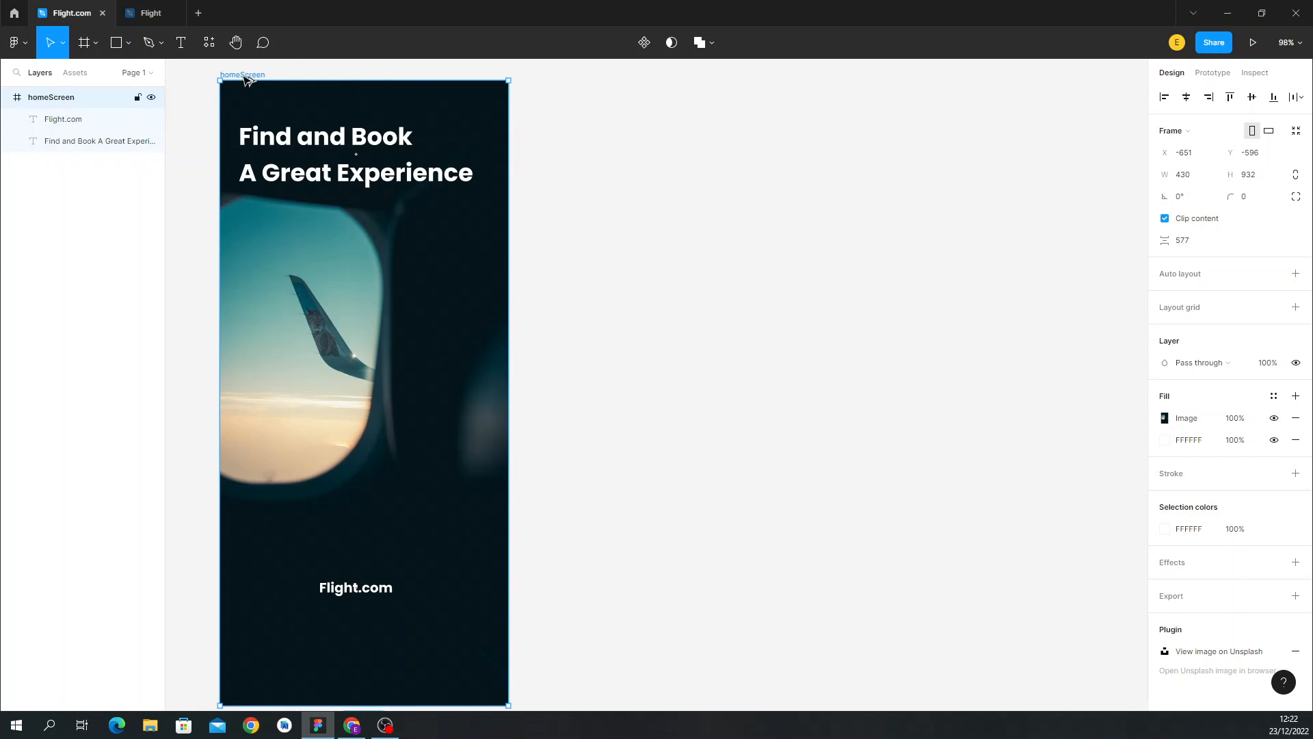
{"action": "left_click_drag", "start_coordinate": [247, 80], "coordinate": [595, 79]}
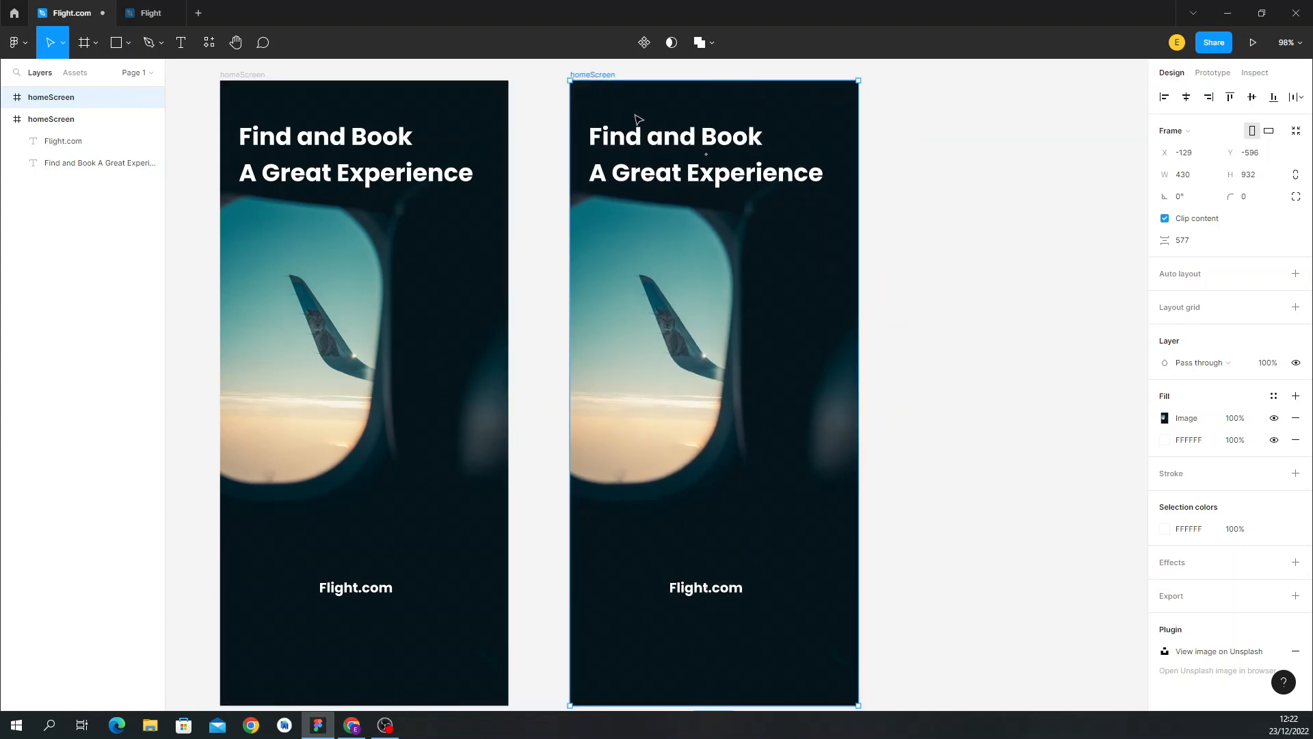
Empty the duplicated homeScreen by deleting its heading, its "Flight.com" text and its image fill.
{"action": "left_click", "coordinate": [665, 166]}
{"action": "key", "text": "Delete"}
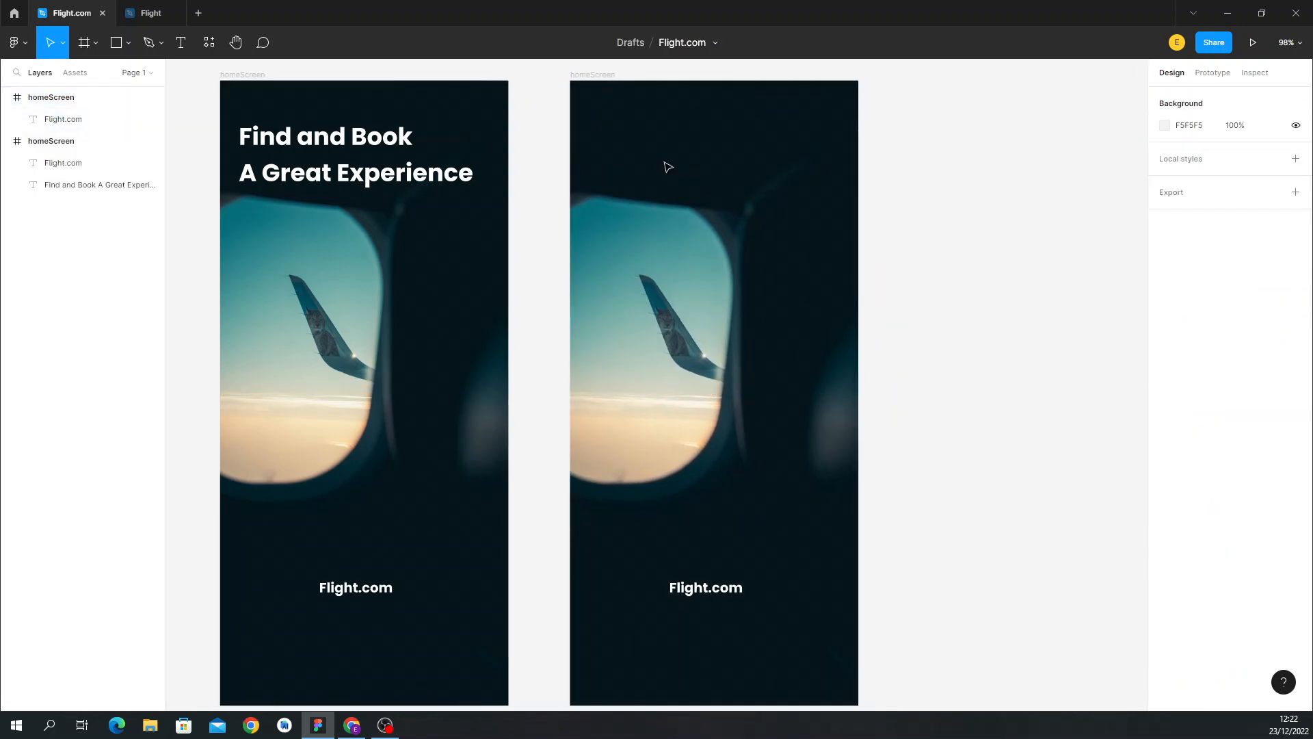
{"action": "left_click", "coordinate": [706, 591]}
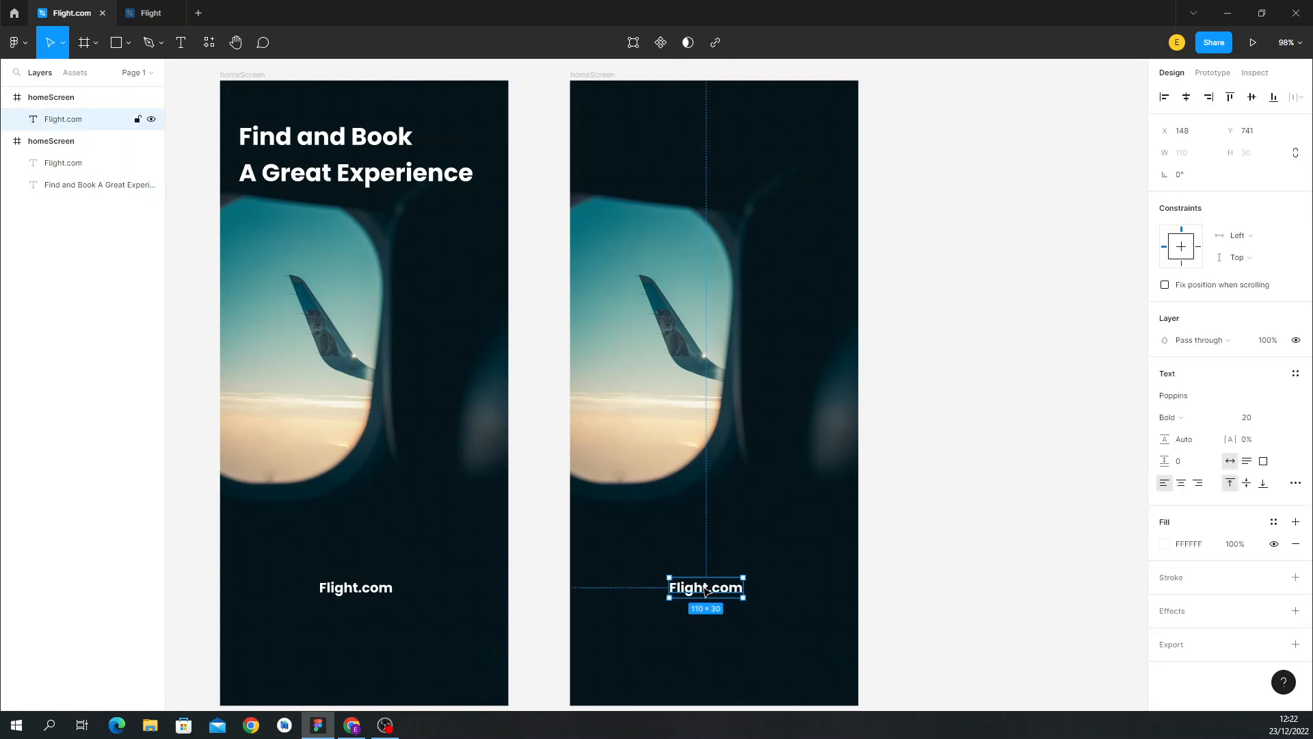
{"action": "key", "text": "Delete"}
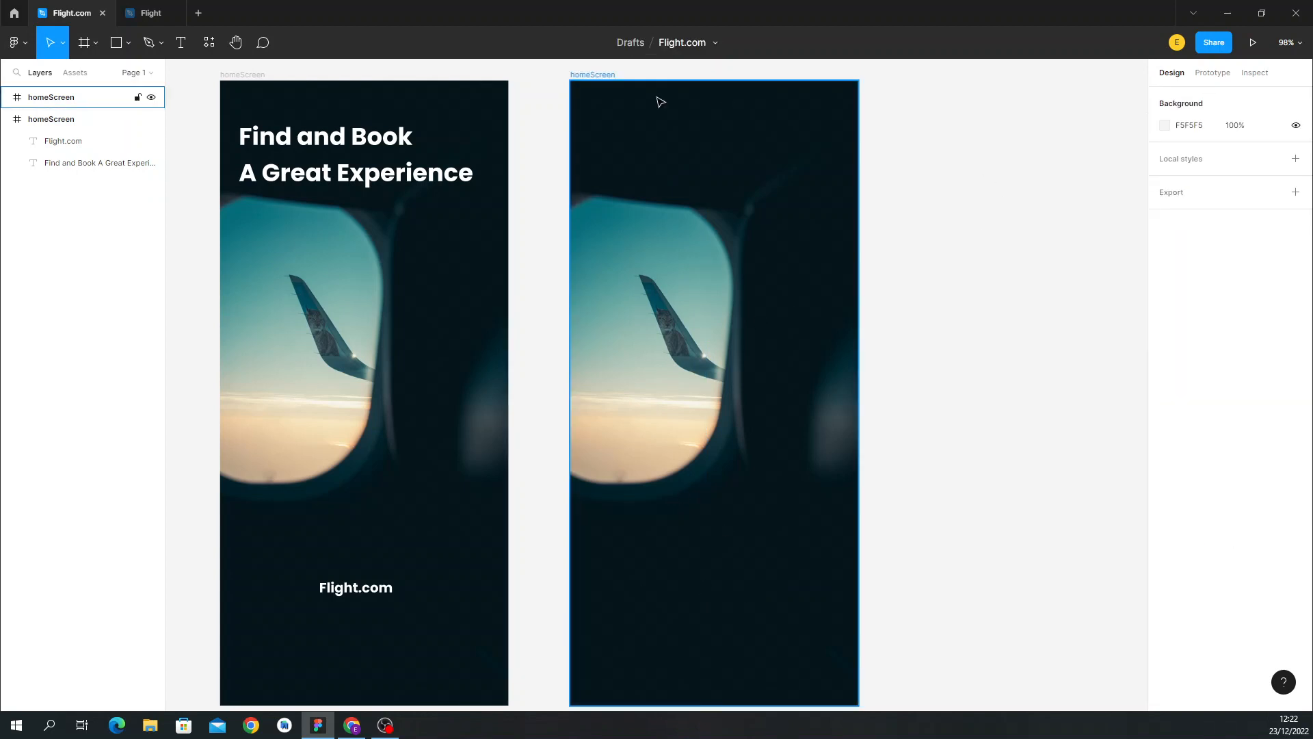
{"action": "left_click", "coordinate": [609, 77]}
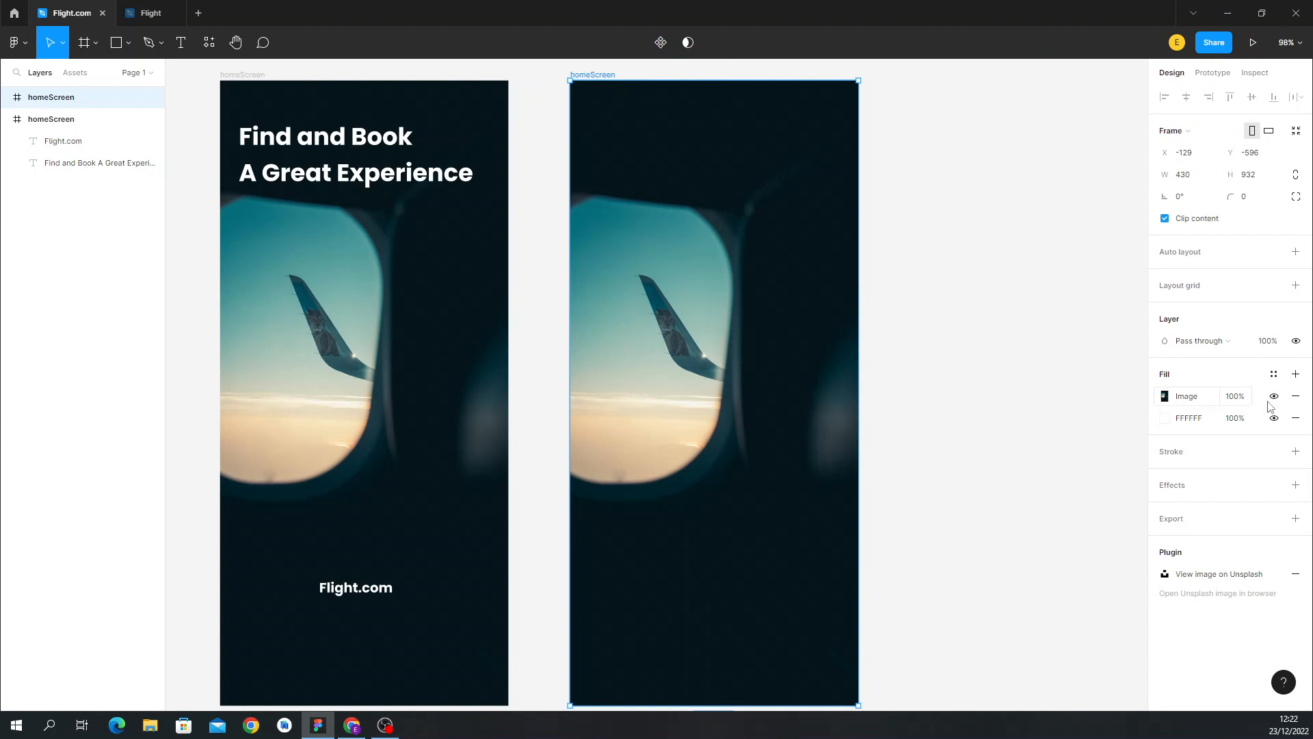
{"action": "left_click", "coordinate": [1296, 396]}
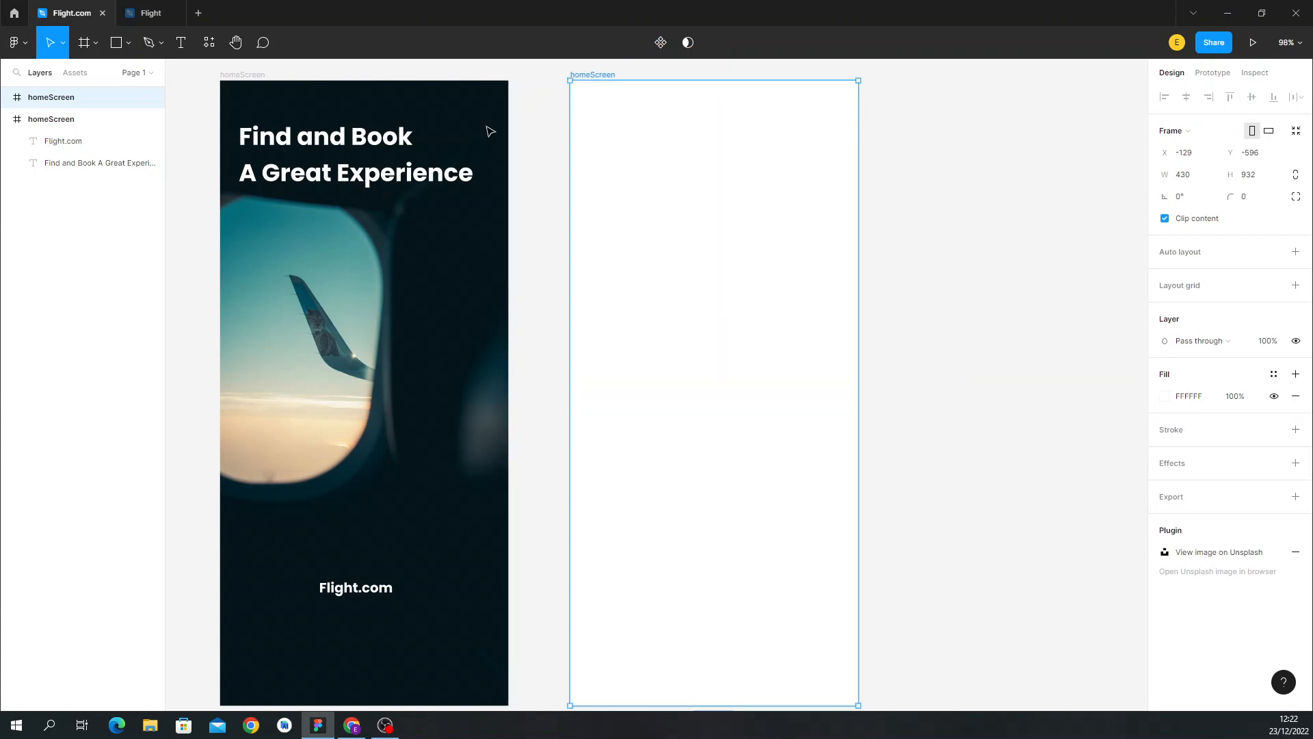
Draw a full-width rectangle of about 430 × 422 at the top of the duplicated frame, using SearchScreen in the Flight file as reference.
{"action": "left_click", "coordinate": [145, 12]}
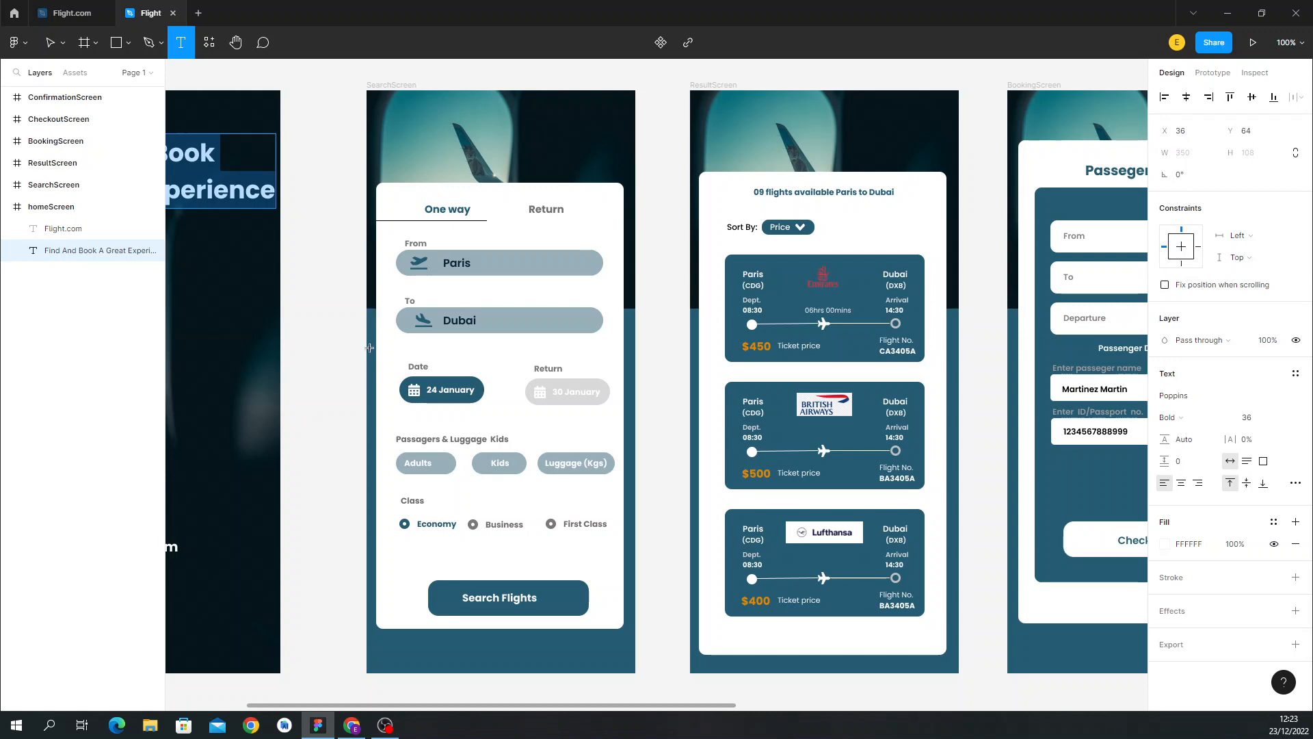
{"action": "left_click", "coordinate": [72, 13]}
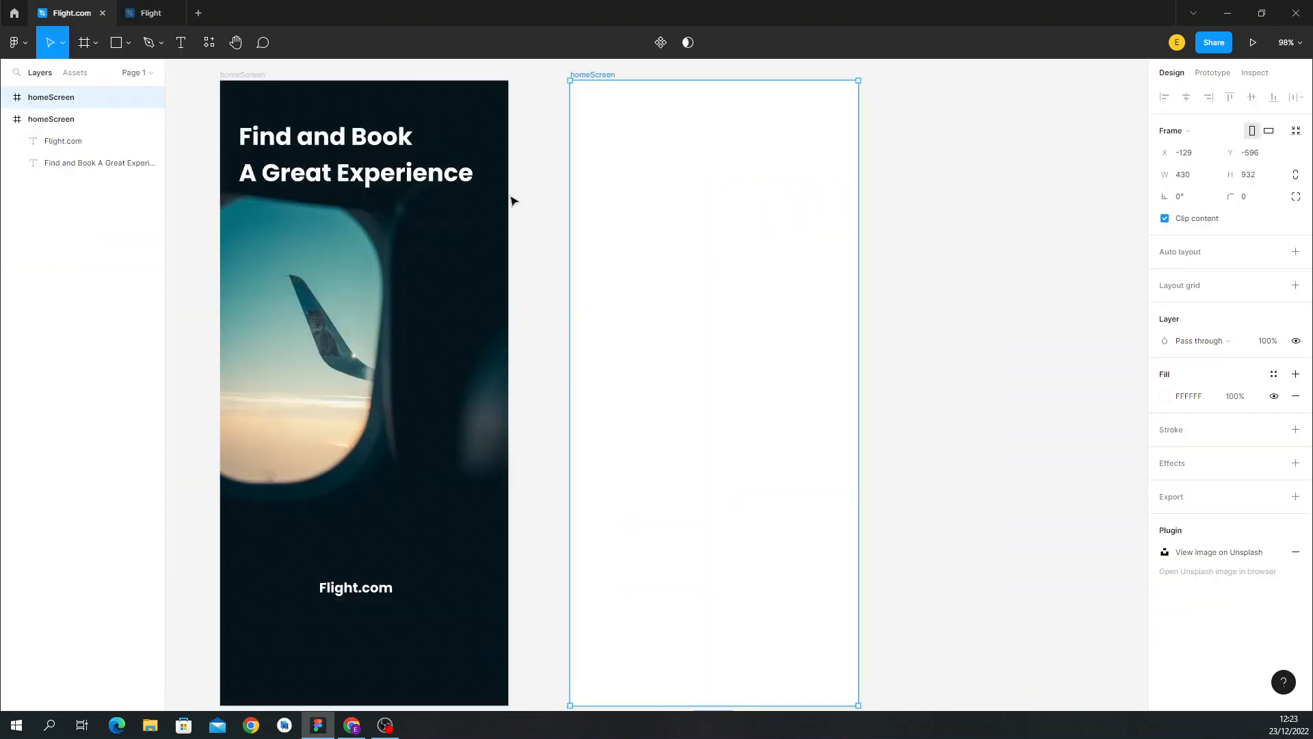
{"action": "left_click", "coordinate": [118, 44]}
{"action": "mouse_move", "coordinate": [584, 93]}
{"action": "left_mouse_down"}
{"action": "mouse_move", "coordinate": [780, 298]}
{"action": "mouse_move", "coordinate": [794, 339]}
{"action": "mouse_move", "coordinate": [856, 369]}
{"action": "mouse_move", "coordinate": [838, 359]}
{"action": "left_mouse_up"}
{"action": "left_click_drag", "start_coordinate": [584, 323], "coordinate": [570, 325]}
{"action": "left_click_drag", "start_coordinate": [662, 90], "coordinate": [663, 80]}
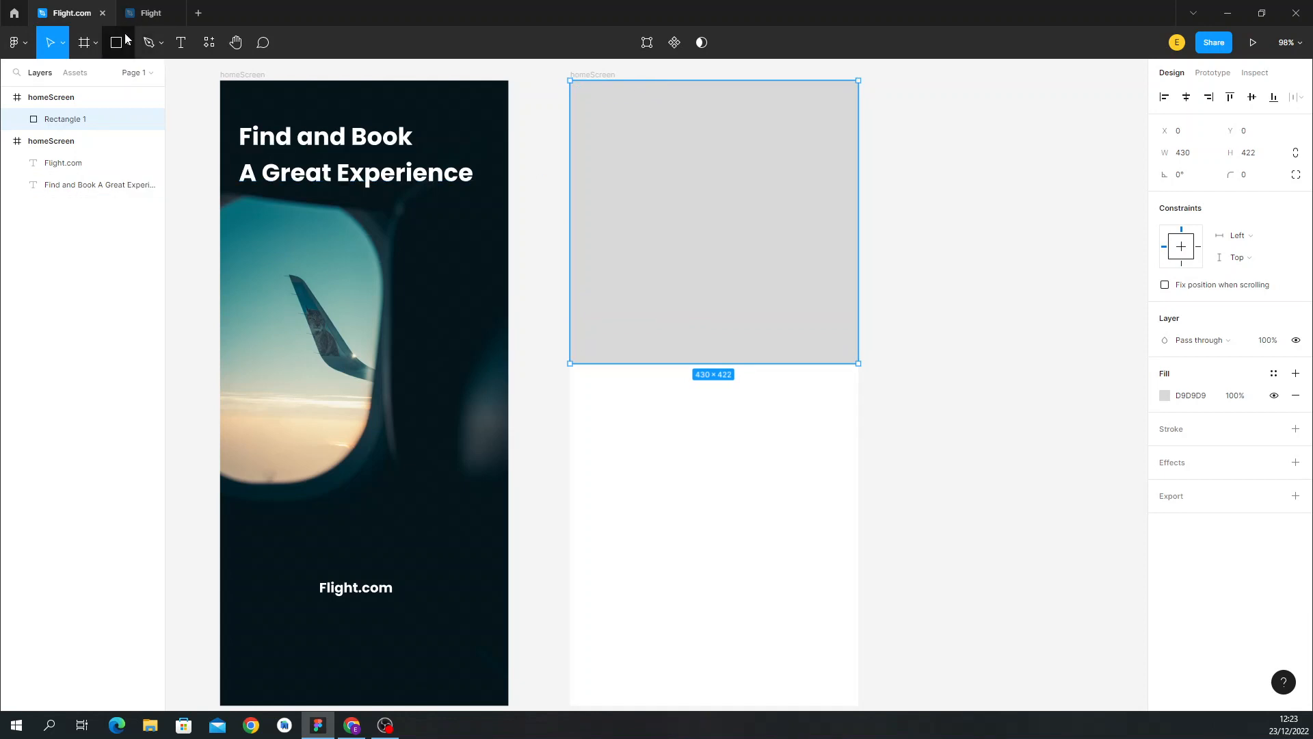
{"action": "left_click", "coordinate": [151, 13]}
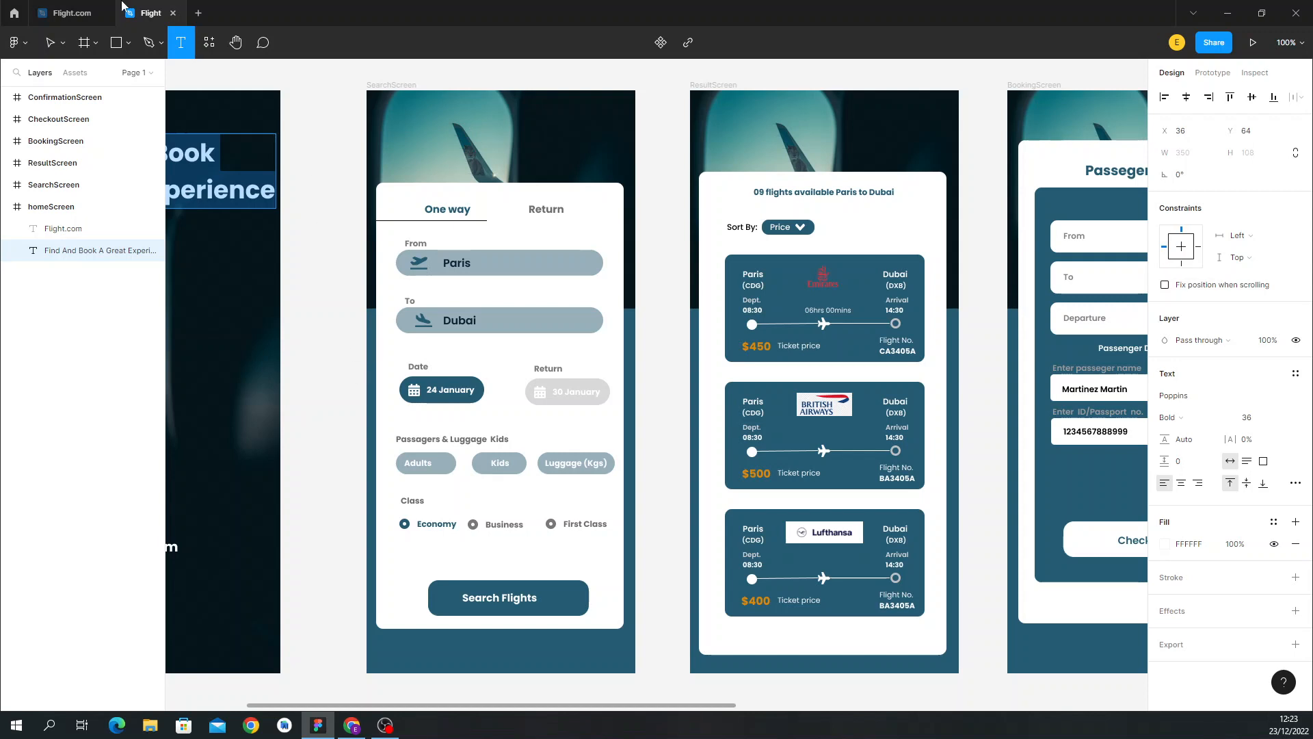
{"action": "left_click", "coordinate": [74, 12]}
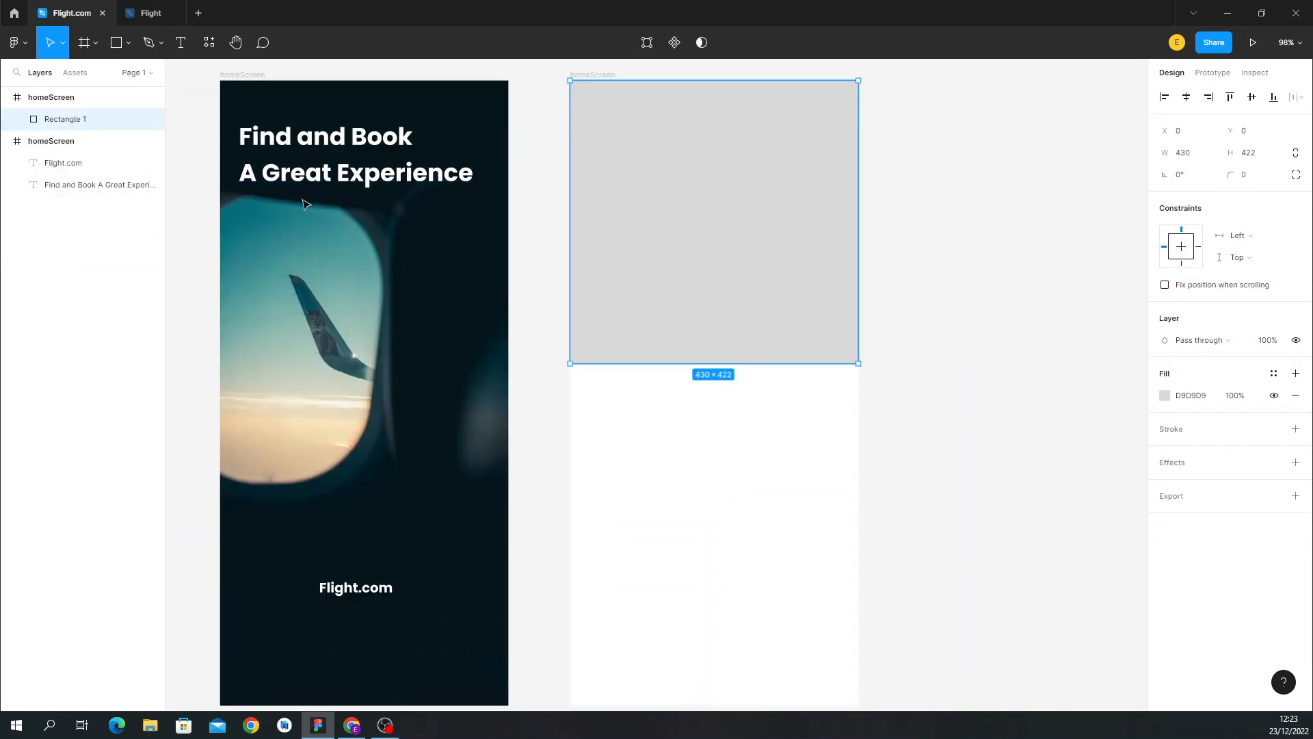
{"action": "right_click", "coordinate": [665, 213]}
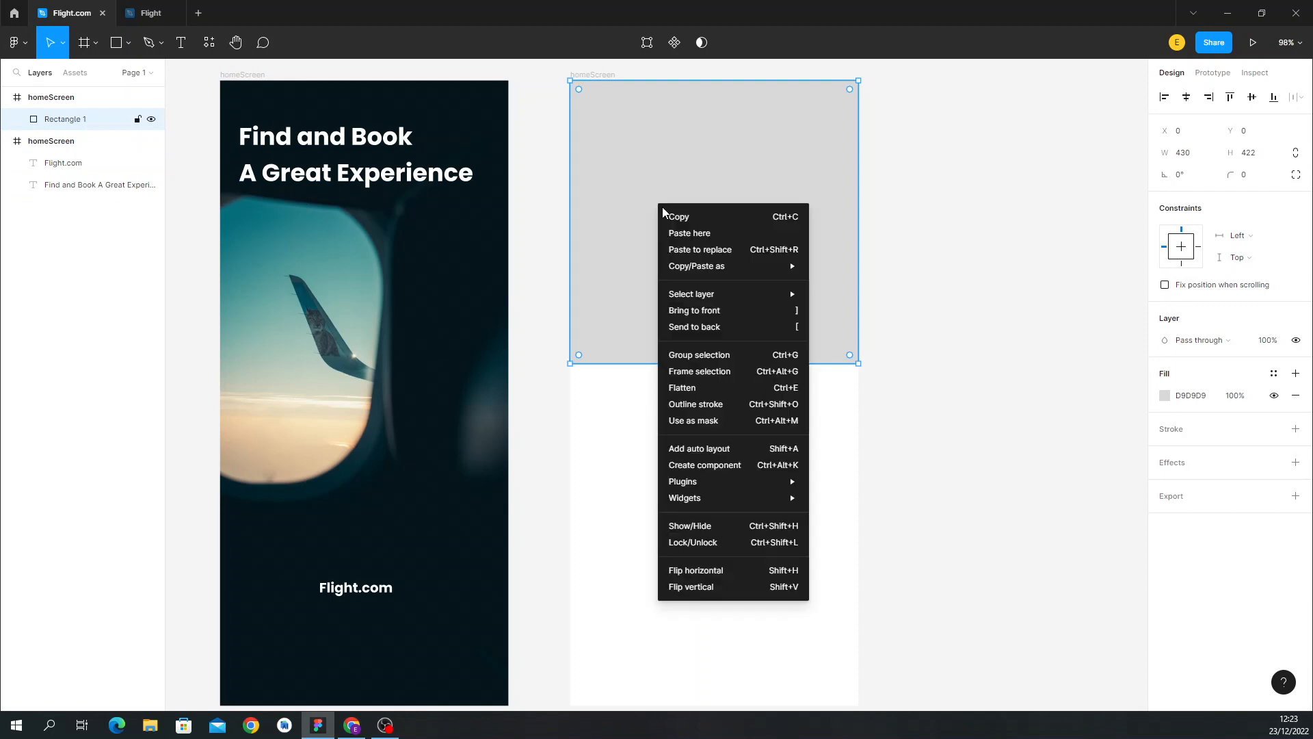
{"action": "mouse_move", "coordinate": [718, 487]}
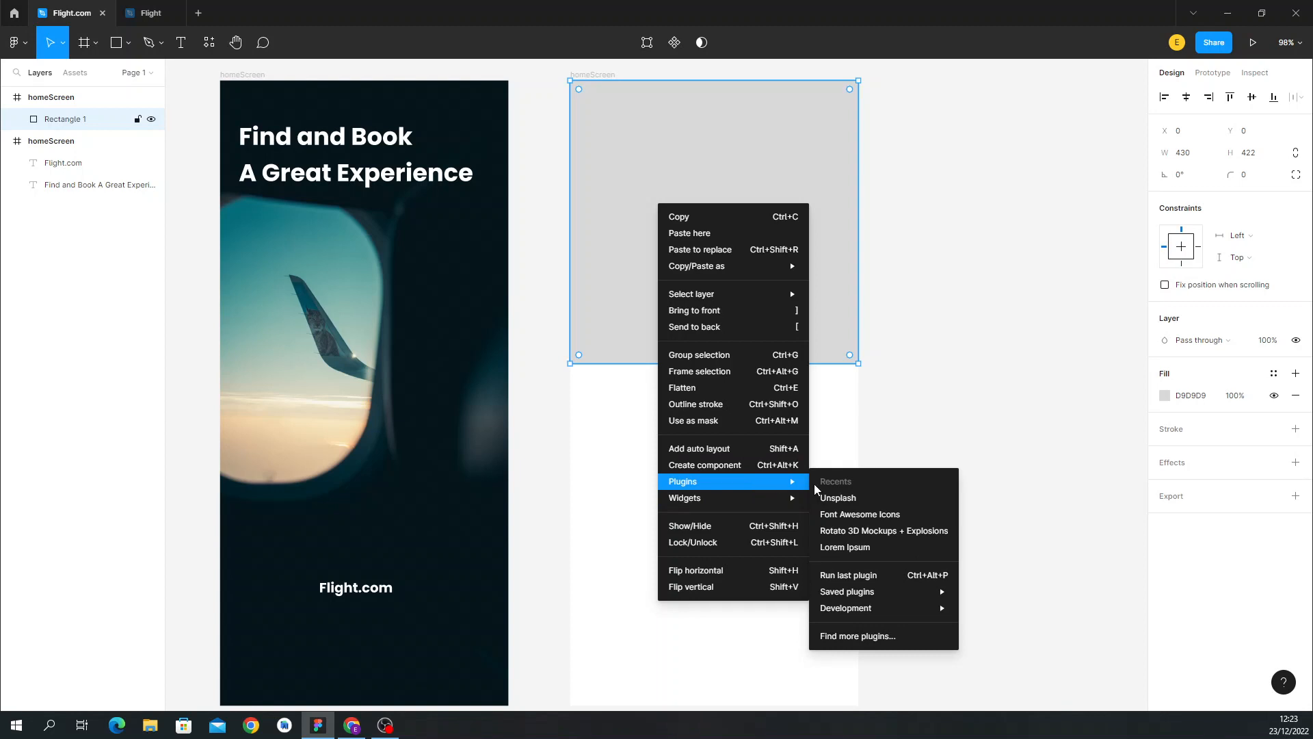
{"action": "left_click", "coordinate": [838, 499]}
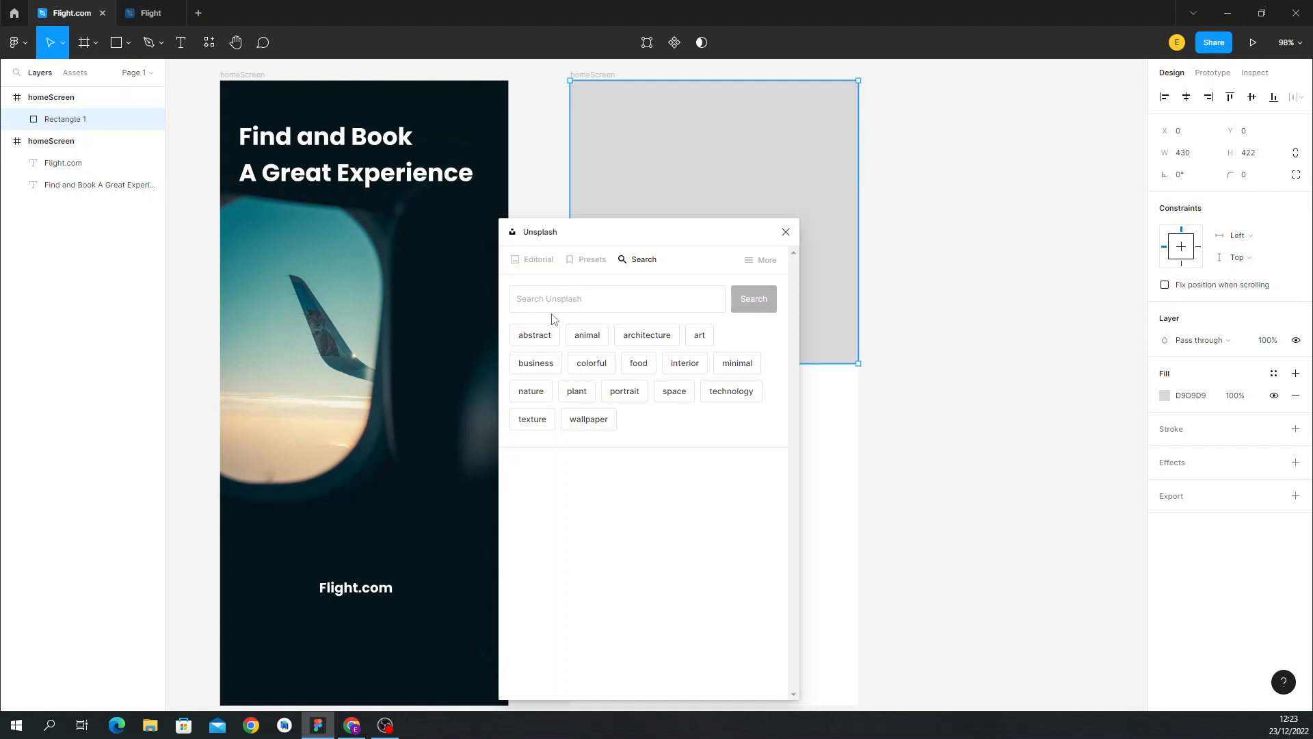
{"action": "left_click", "coordinate": [786, 232]}
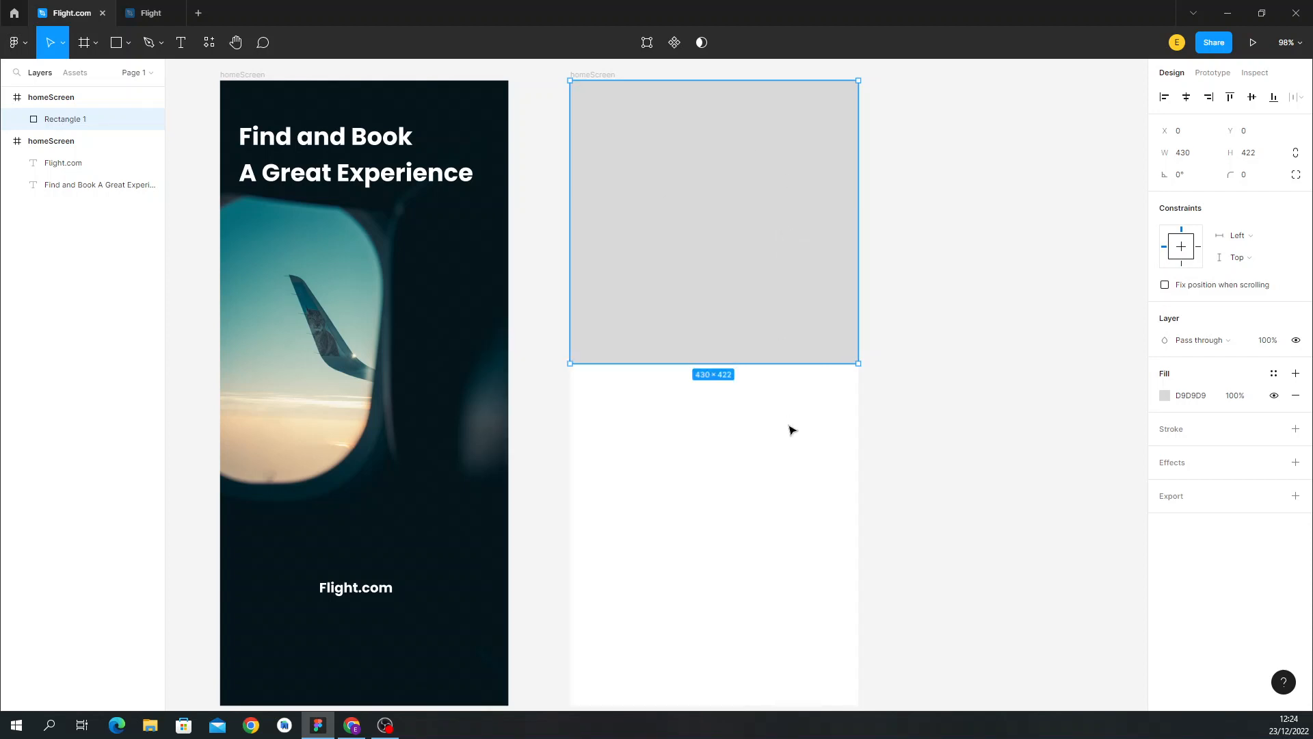
Run the Unsplash plugin on the duplicated frame and search for "flight posters".
{"action": "right_click", "coordinate": [790, 429]}
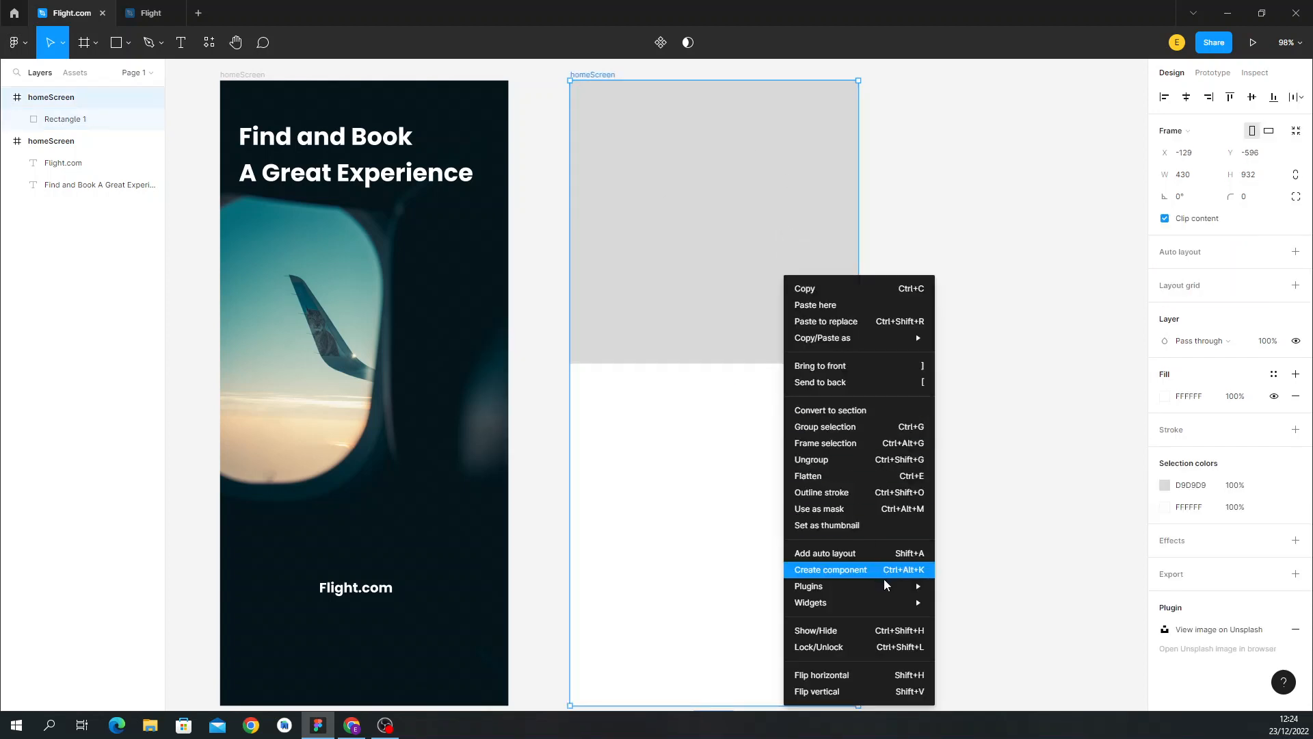
{"action": "mouse_move", "coordinate": [885, 587]}
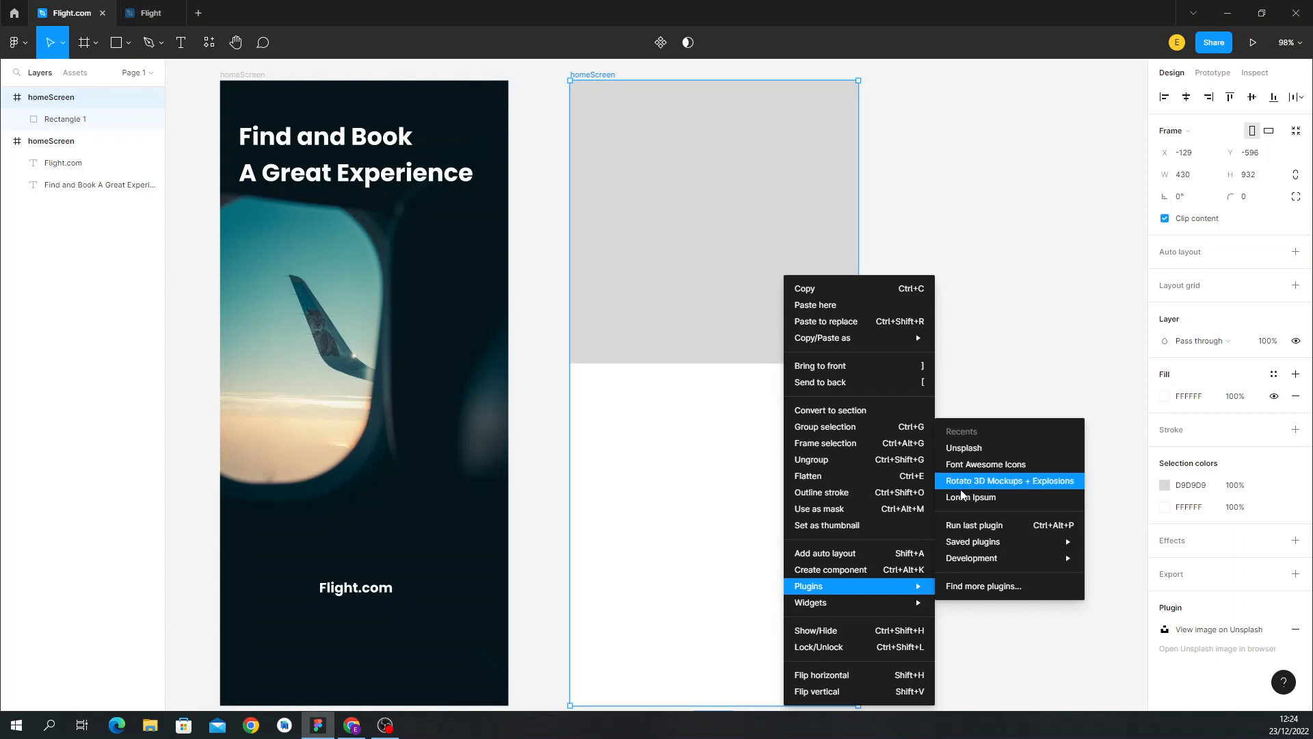
{"action": "left_click", "coordinate": [972, 448]}
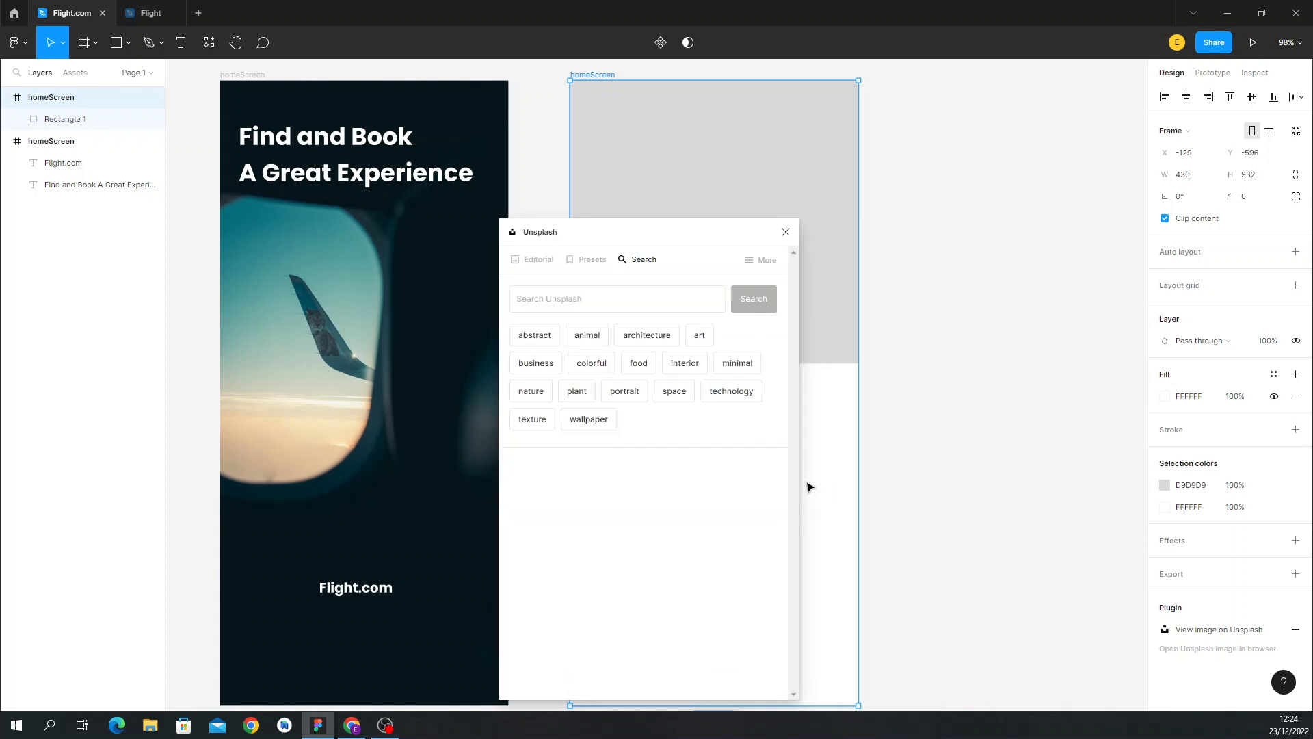
{"action": "left_click", "coordinate": [577, 298]}
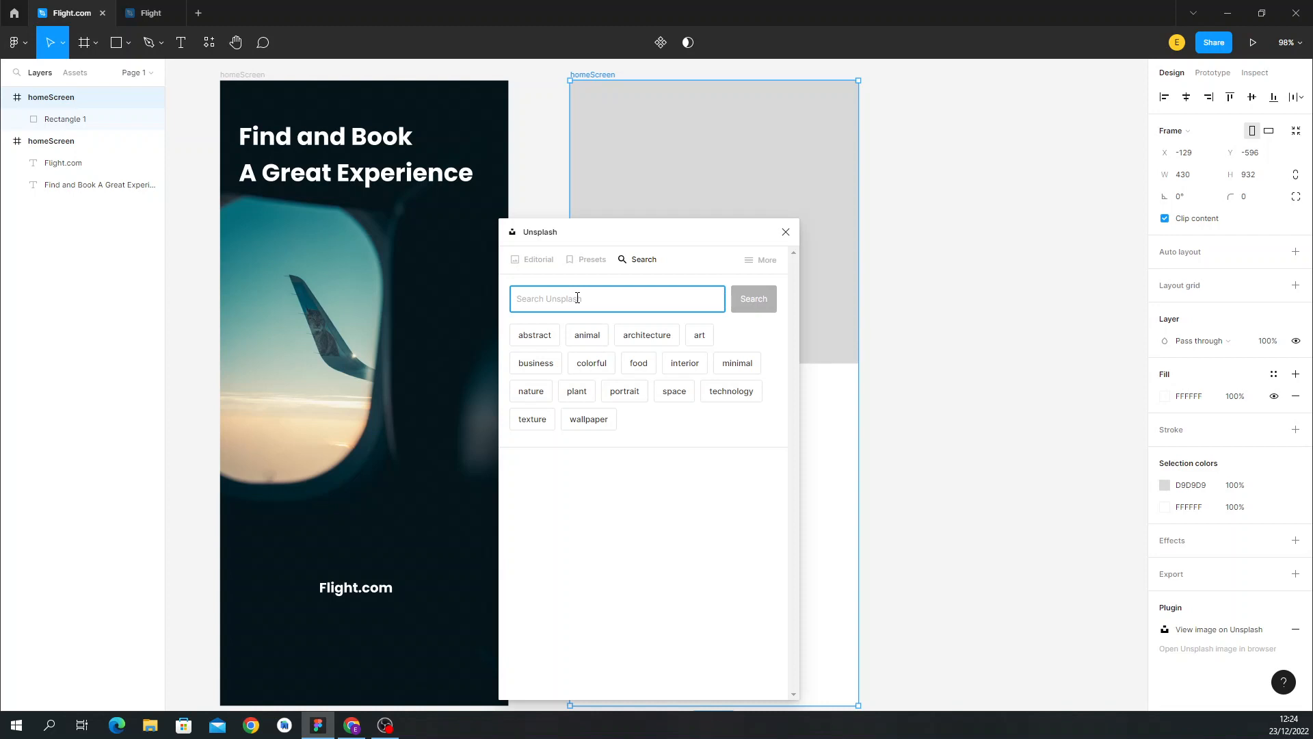
{"action": "type", "text": "flight po"}
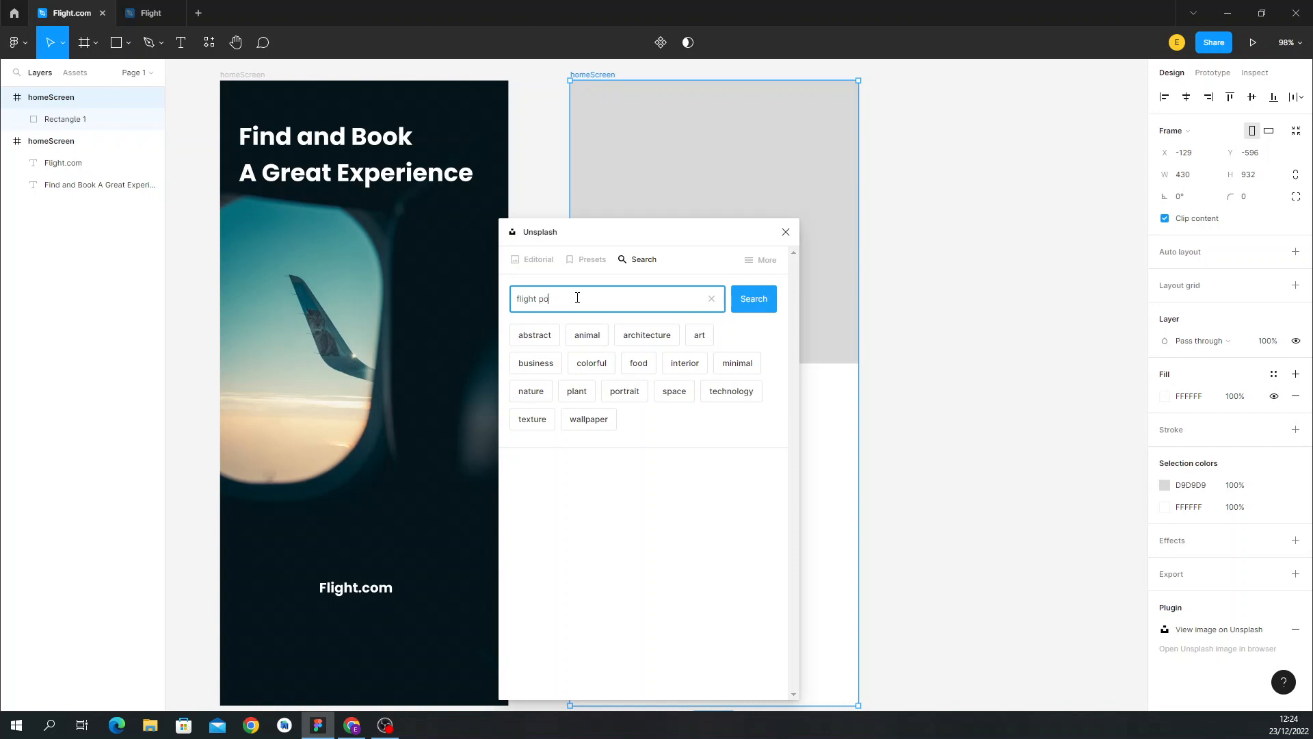
{"action": "type", "text": "sters"}
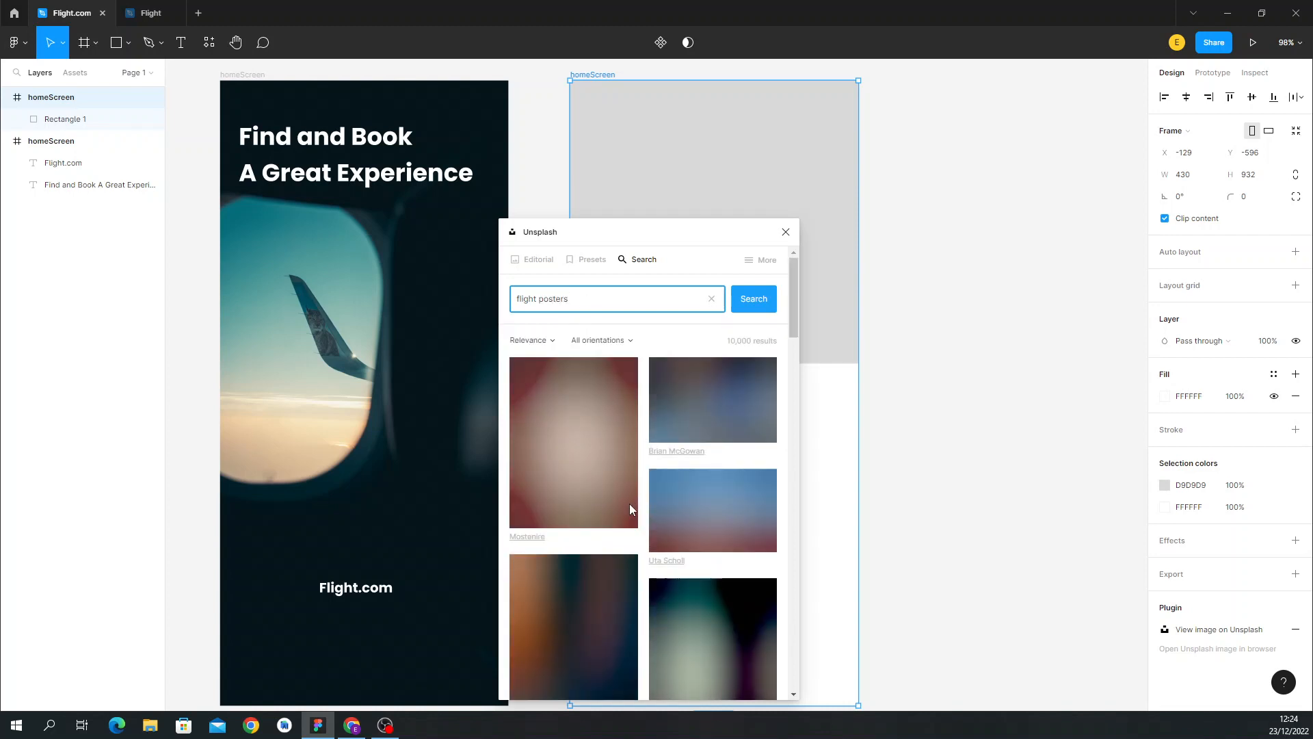
Fill the rectangle at the top of the duplicated frame with the airplane window photo from the Unsplash results and close the plugin.
{"action": "scroll", "coordinate": [629, 504], "scroll_direction": "down", "scroll_amount": 2}
{"action": "scroll", "coordinate": [641, 499], "scroll_direction": "down", "scroll_amount": 1}
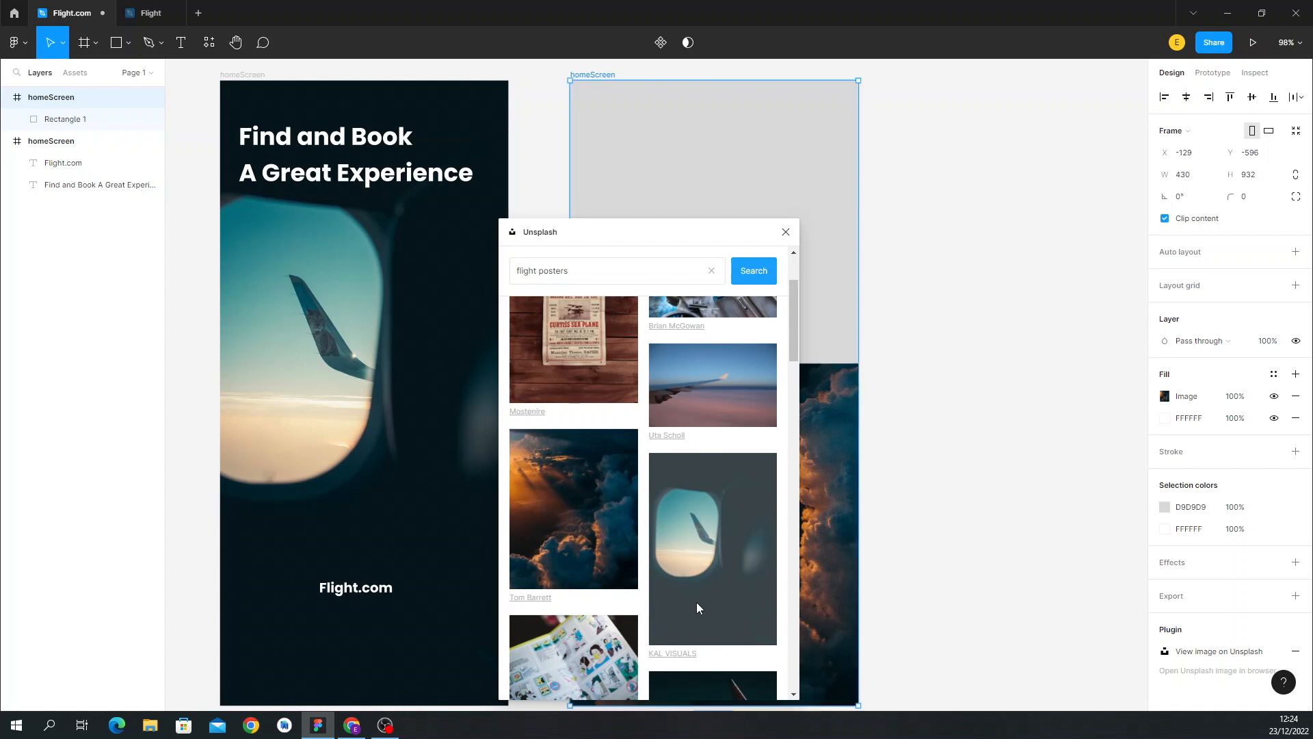
{"action": "left_click", "coordinate": [718, 134]}
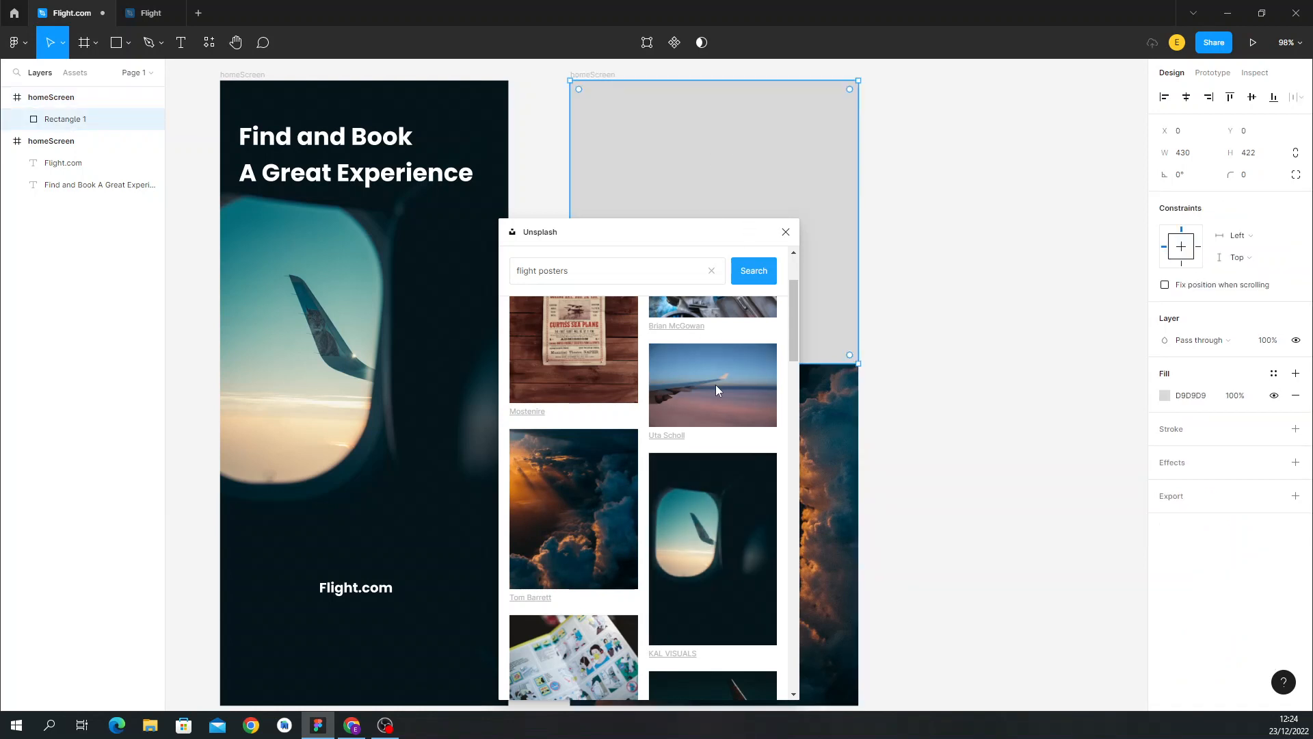
{"action": "left_click", "coordinate": [701, 545]}
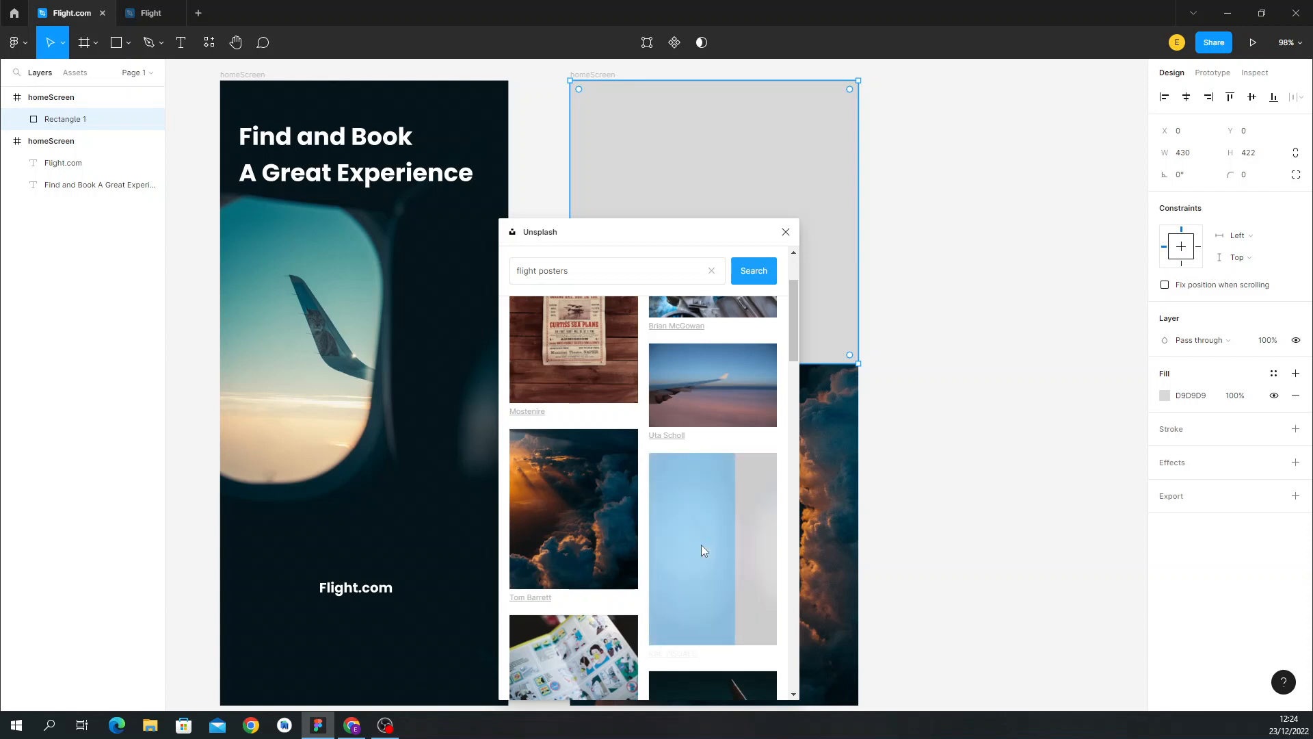
{"action": "left_click", "coordinate": [786, 233]}
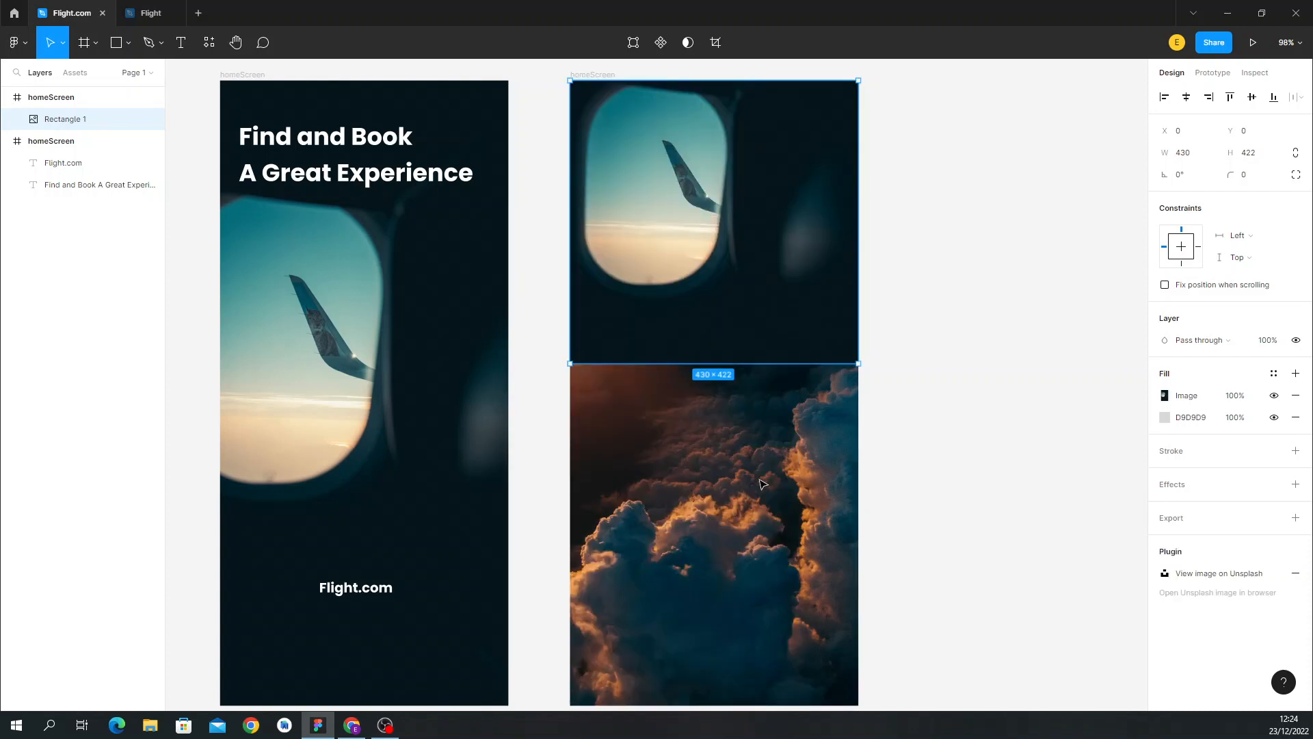
Remove the cloud image fill from the duplicated homeScreen frame, keeping its white fill.
{"action": "left_click", "coordinate": [757, 481]}
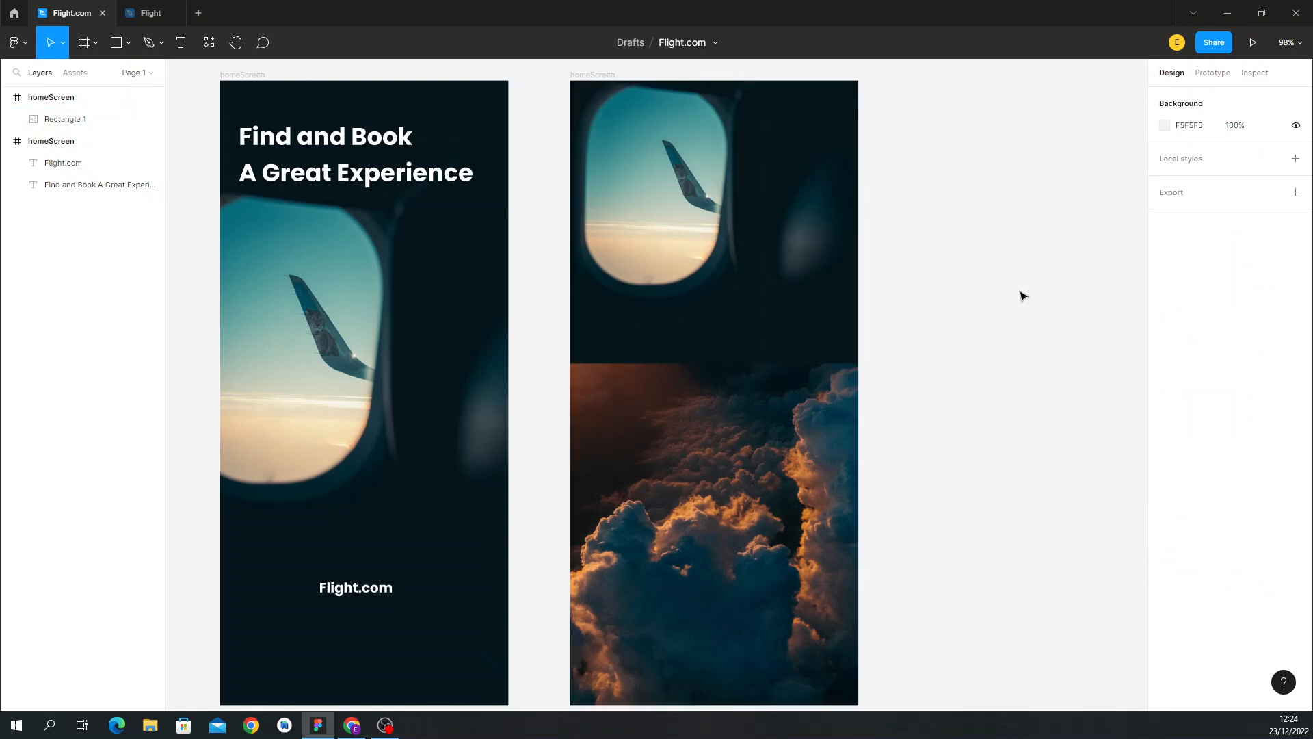
{"action": "left_click", "coordinate": [660, 96]}
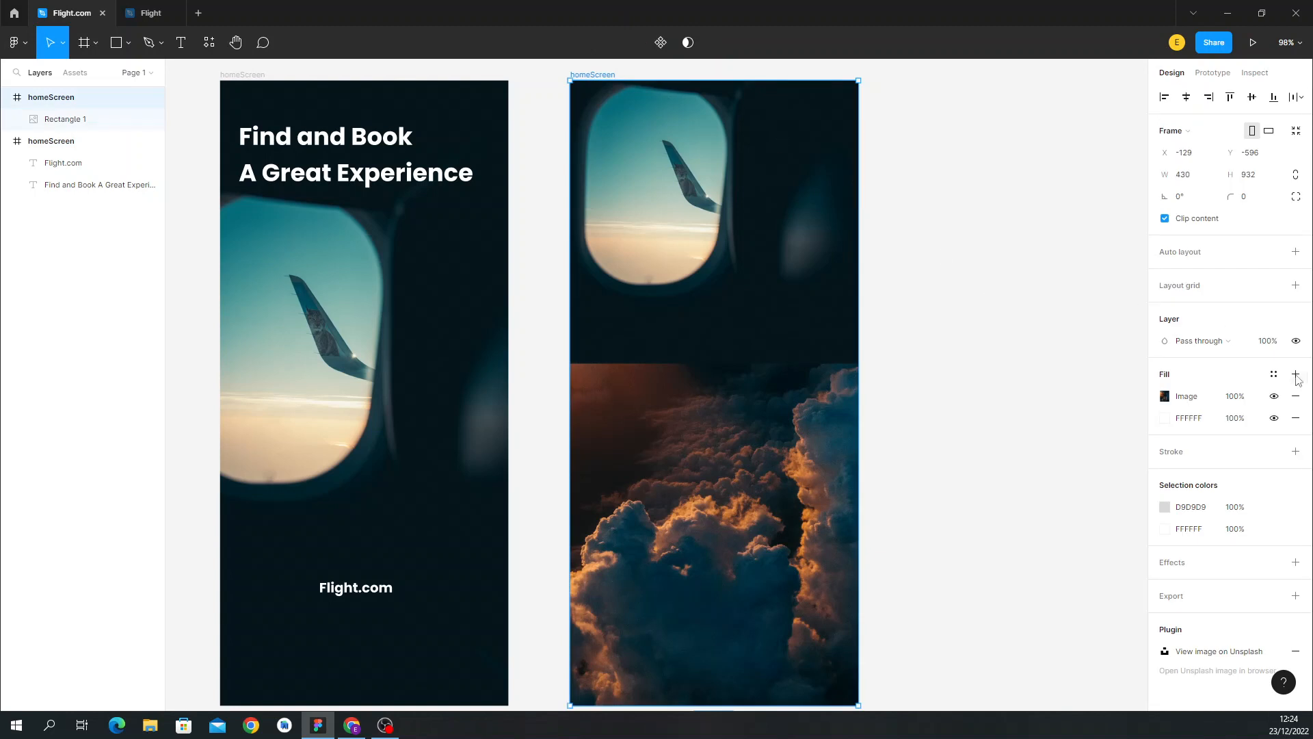
{"action": "left_click", "coordinate": [1295, 395]}
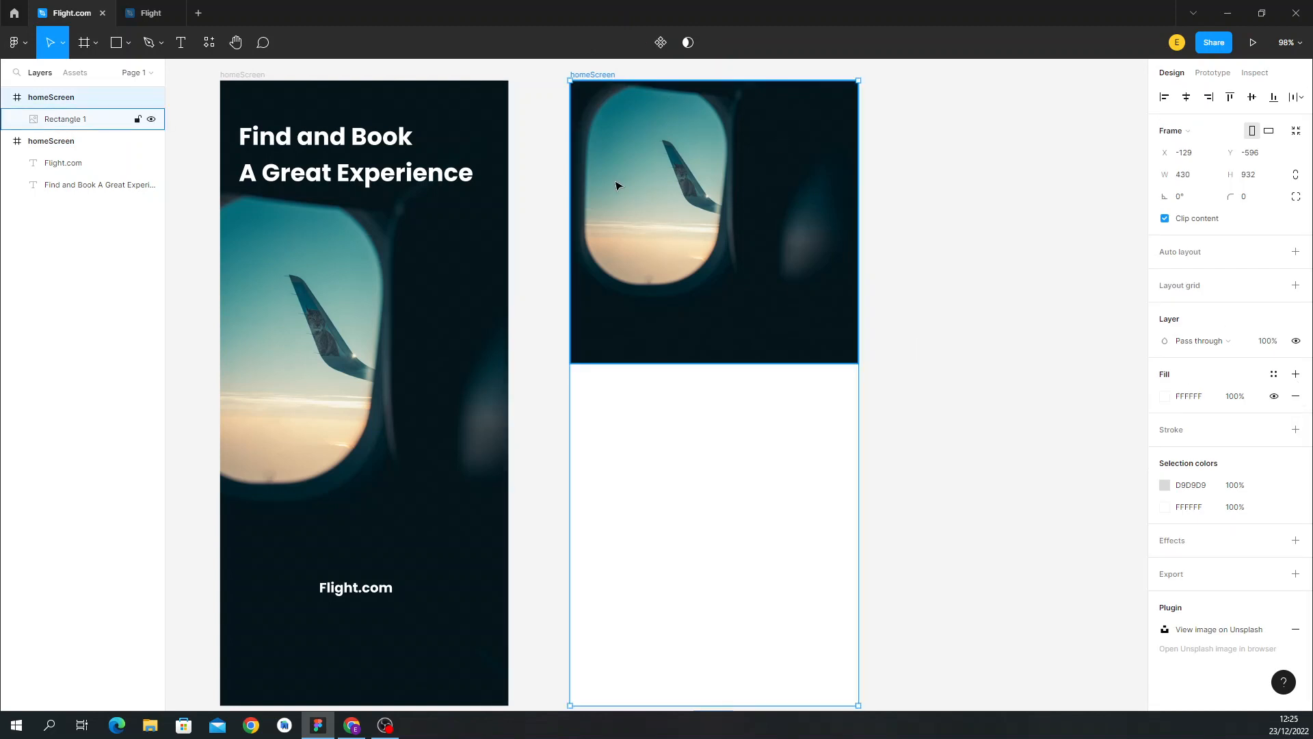
Draw a second rectangle below the window photo and stretch it to 430 × 510 so it covers the rest of the frame.
{"action": "left_click", "coordinate": [116, 43]}
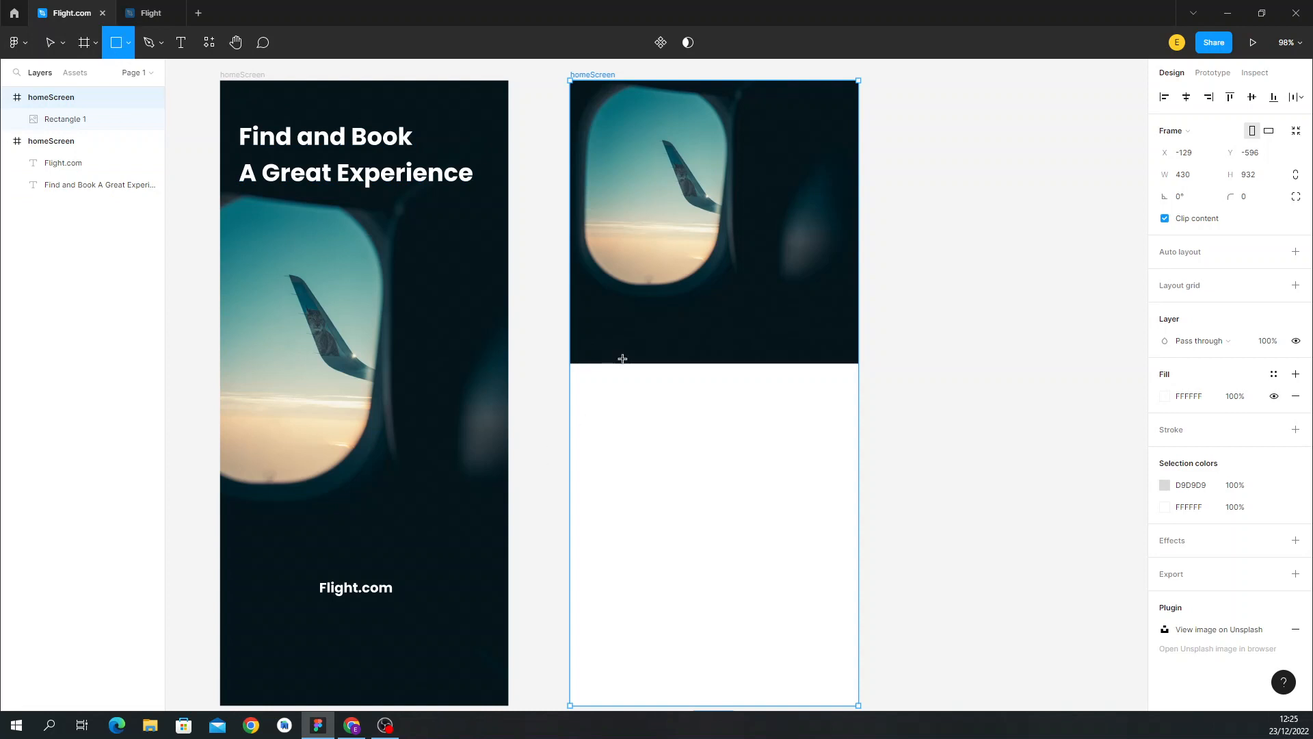
{"action": "left_click_drag", "start_coordinate": [585, 372], "coordinate": [757, 511]}
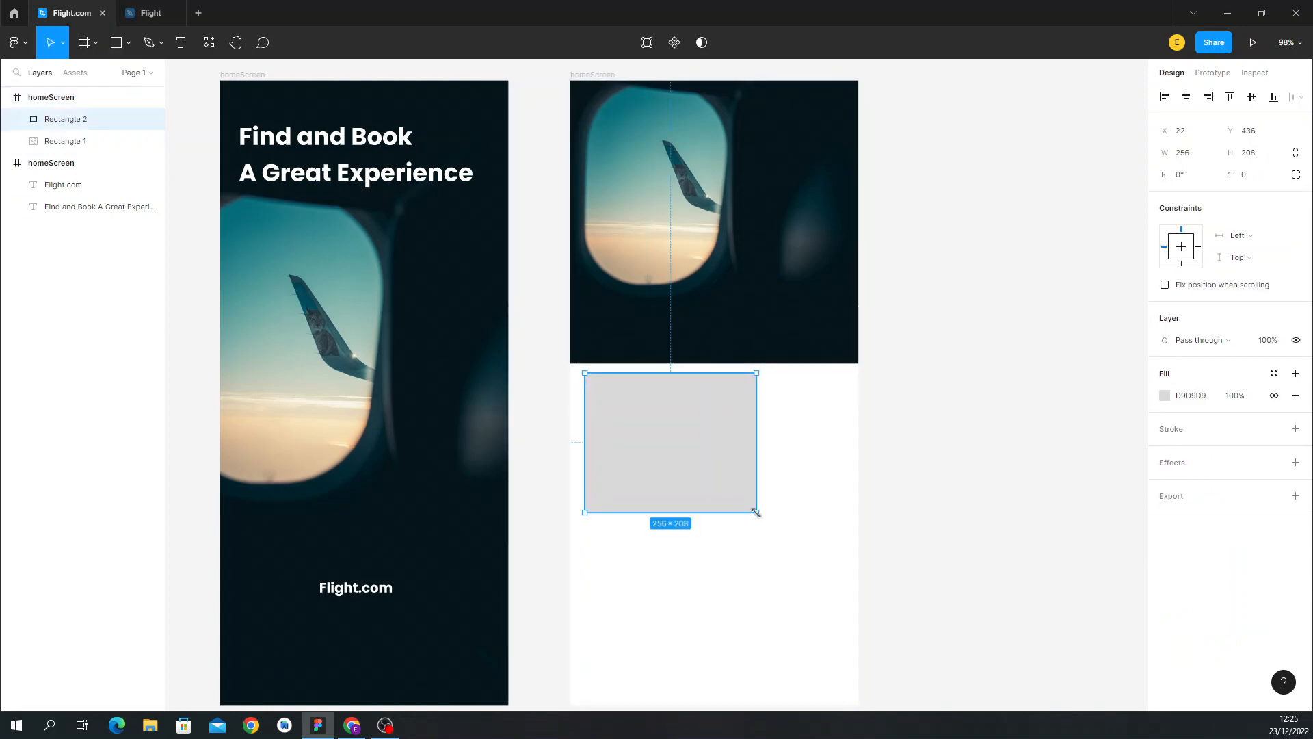
{"action": "key", "text": "Return"}
{"action": "scroll", "coordinate": [840, 664], "scroll_direction": "down", "scroll_amount": 2}
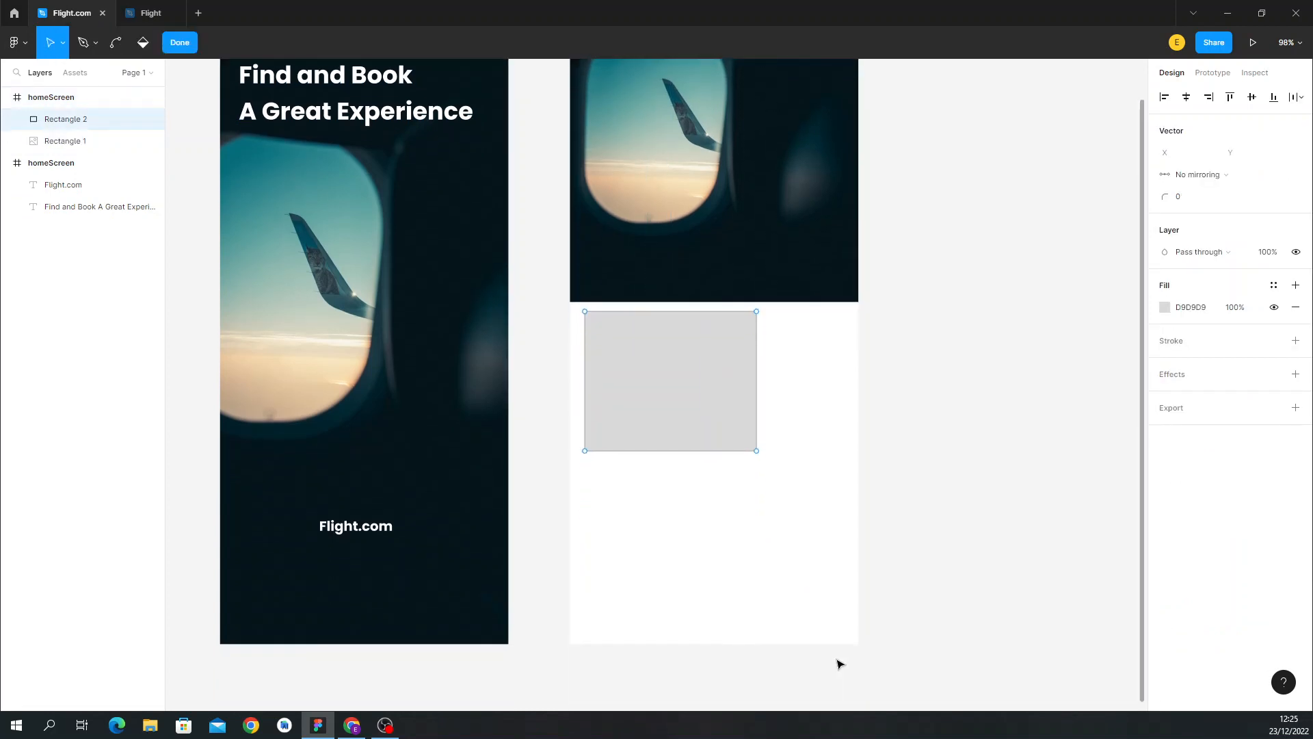
{"action": "left_click", "coordinate": [192, 48]}
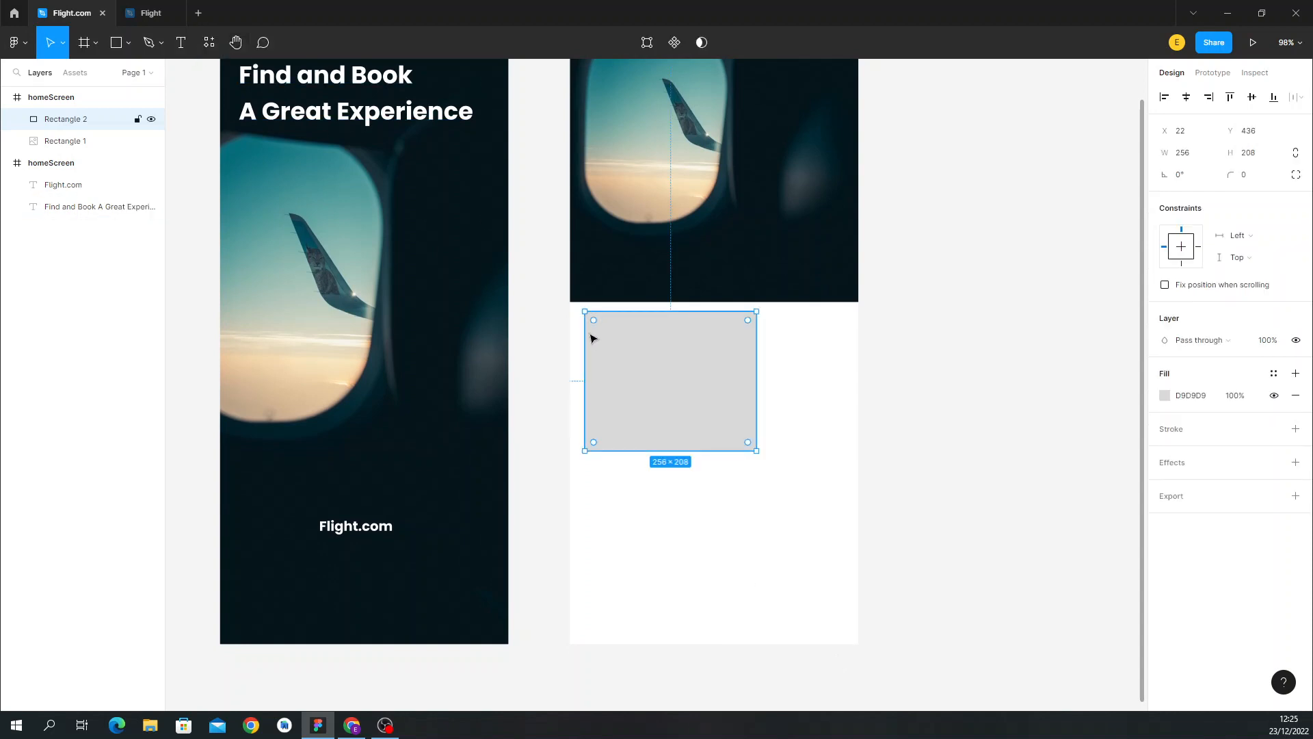
{"action": "left_click_drag", "start_coordinate": [585, 325], "coordinate": [595, 301]}
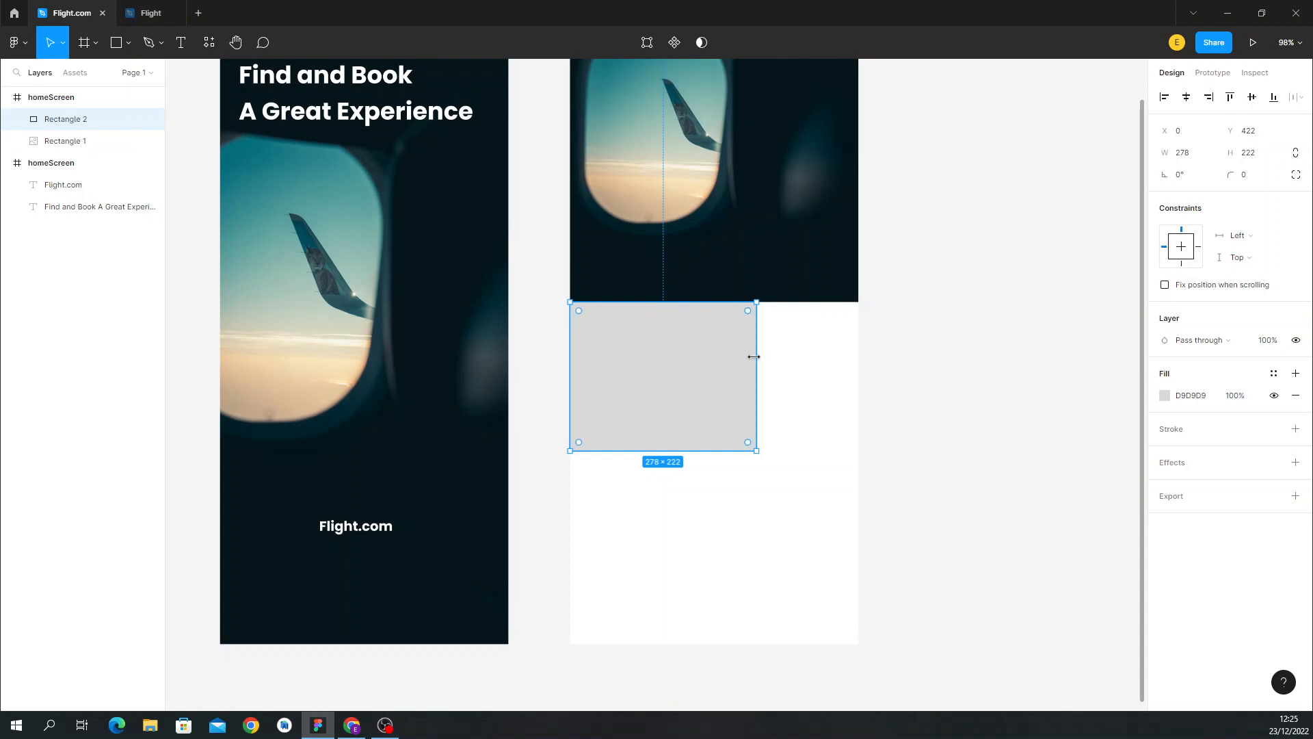
{"action": "left_click_drag", "start_coordinate": [755, 356], "coordinate": [858, 335]}
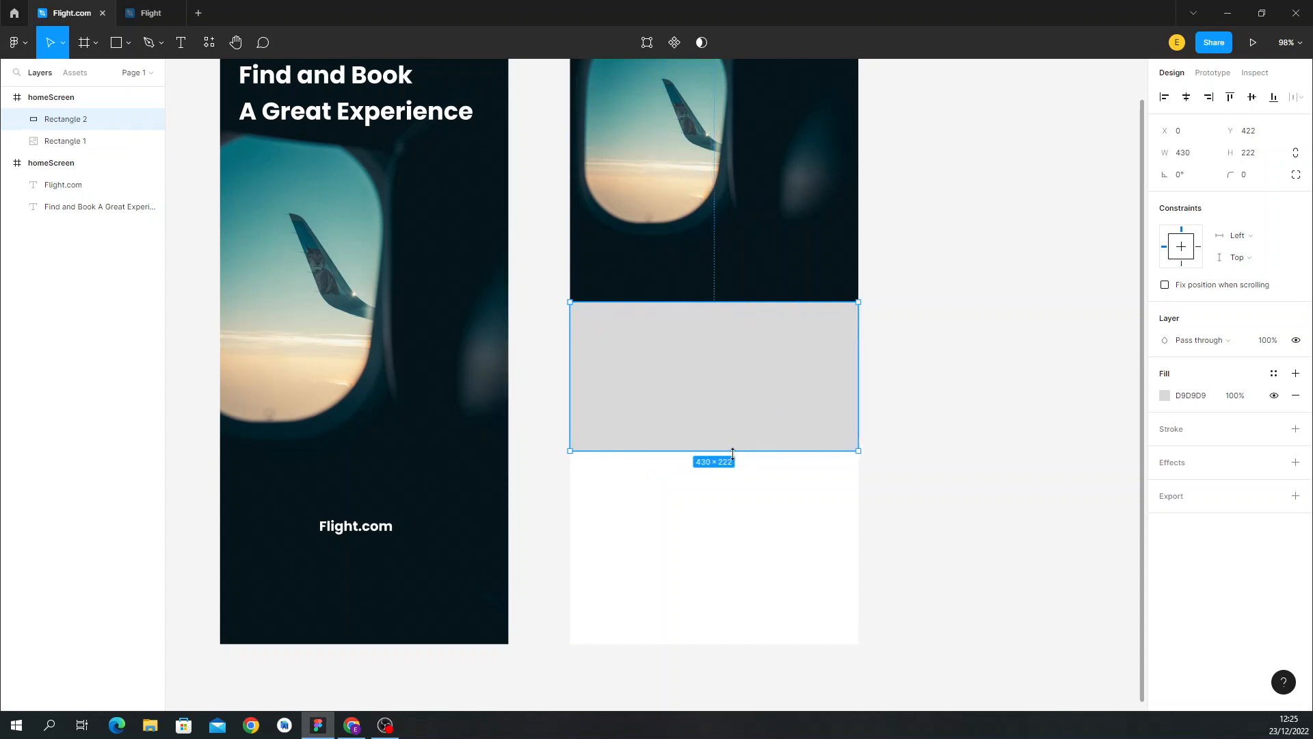
{"action": "left_click_drag", "start_coordinate": [733, 450], "coordinate": [734, 644]}
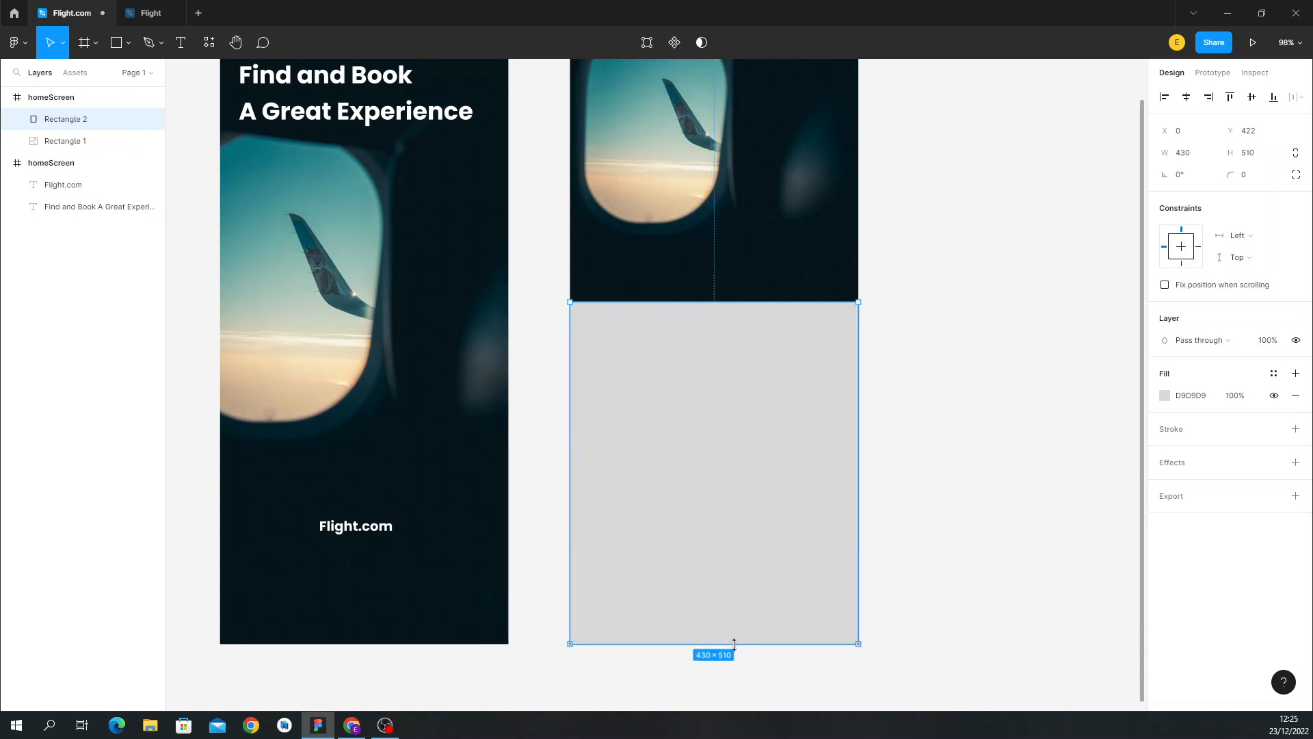
Copy the colour 255B72 from SearchScreen in the Flight file and apply it as the lower rectangle's fill in Flight.com.
{"action": "left_click", "coordinate": [154, 15]}
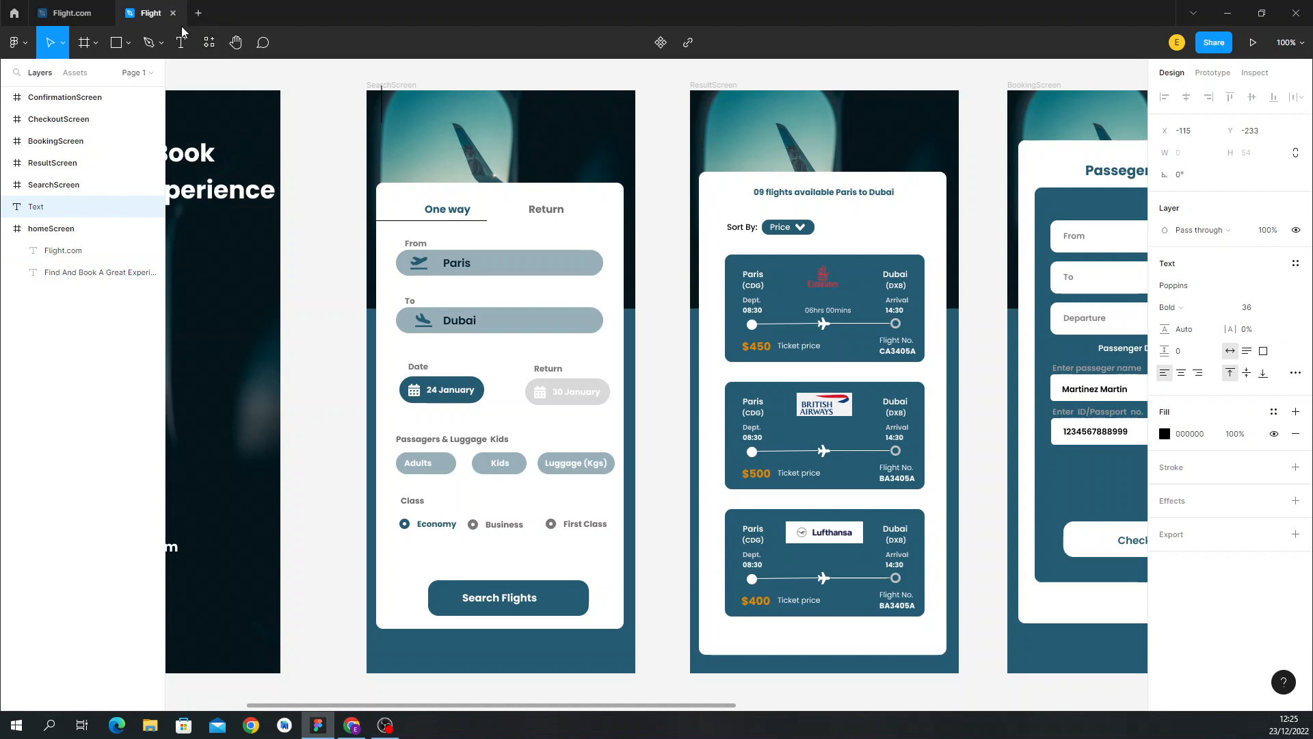
{"action": "left_click", "coordinate": [395, 86]}
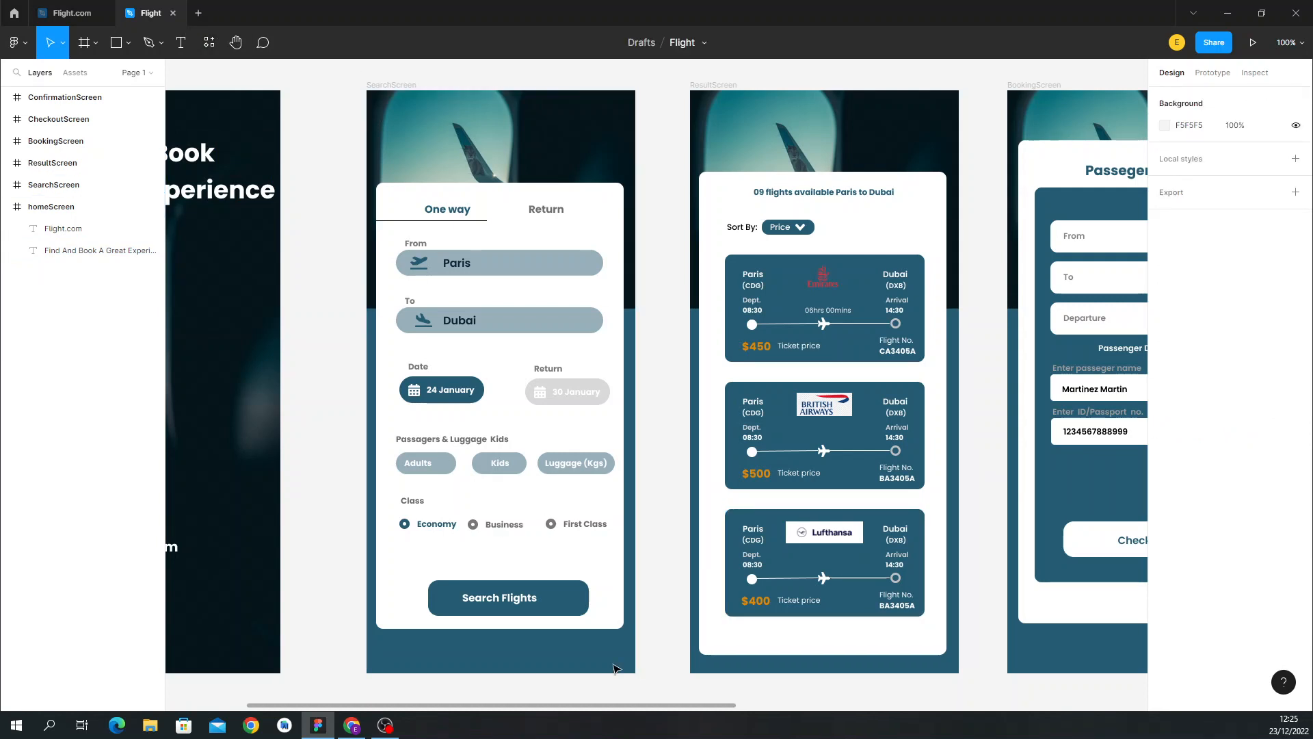
{"action": "left_click", "coordinate": [401, 86]}
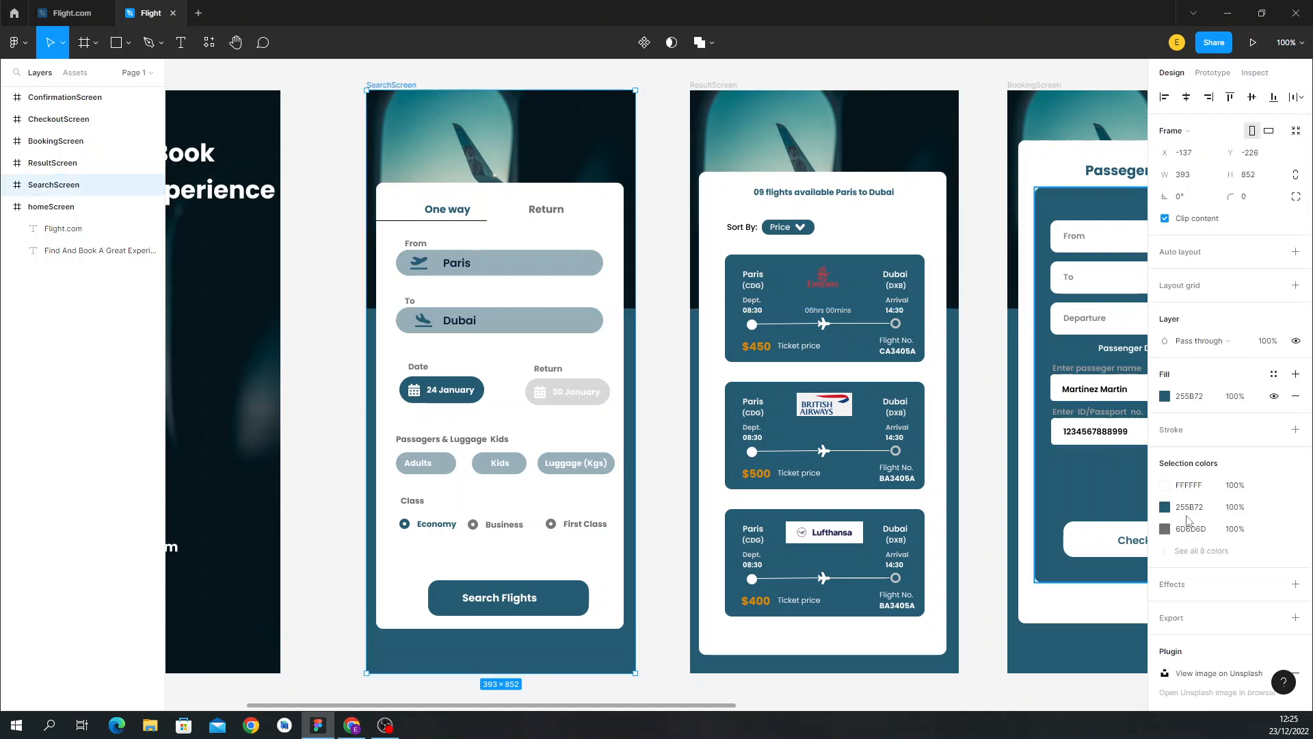
{"action": "left_click", "coordinate": [1208, 513]}
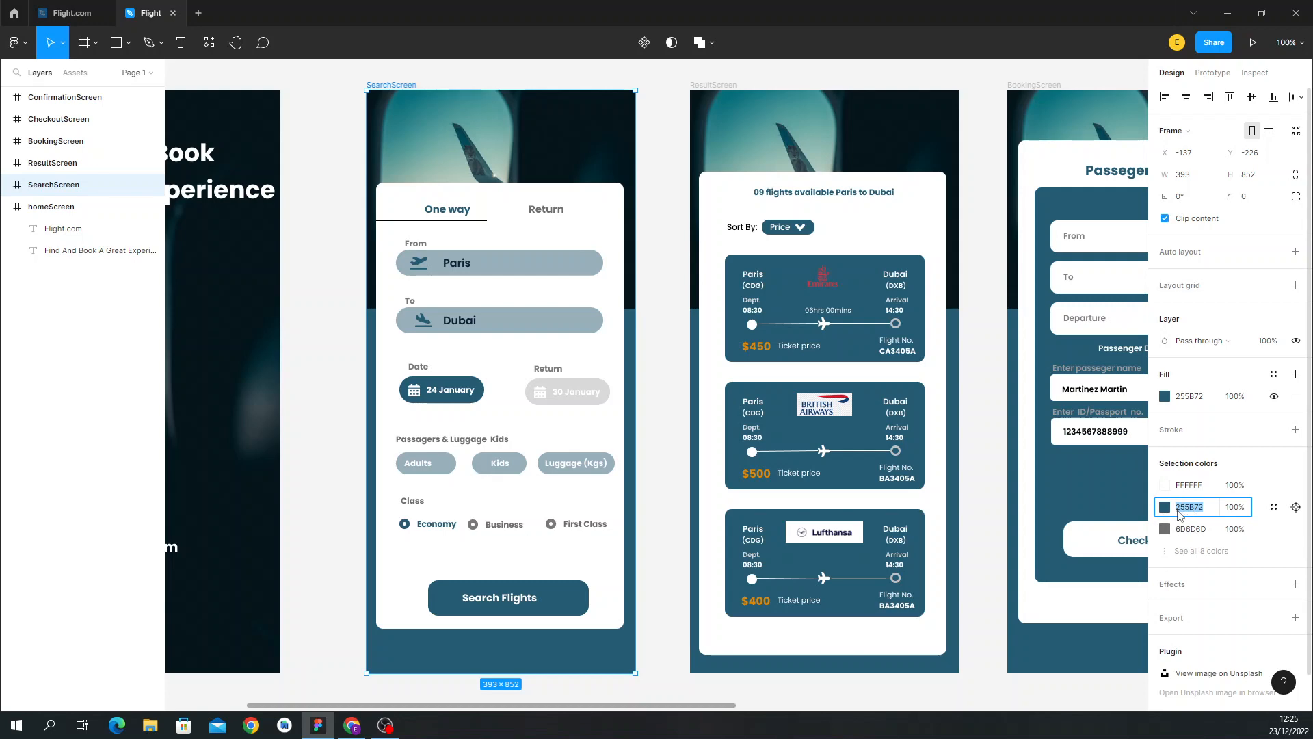
{"action": "left_click", "coordinate": [28, 4]}
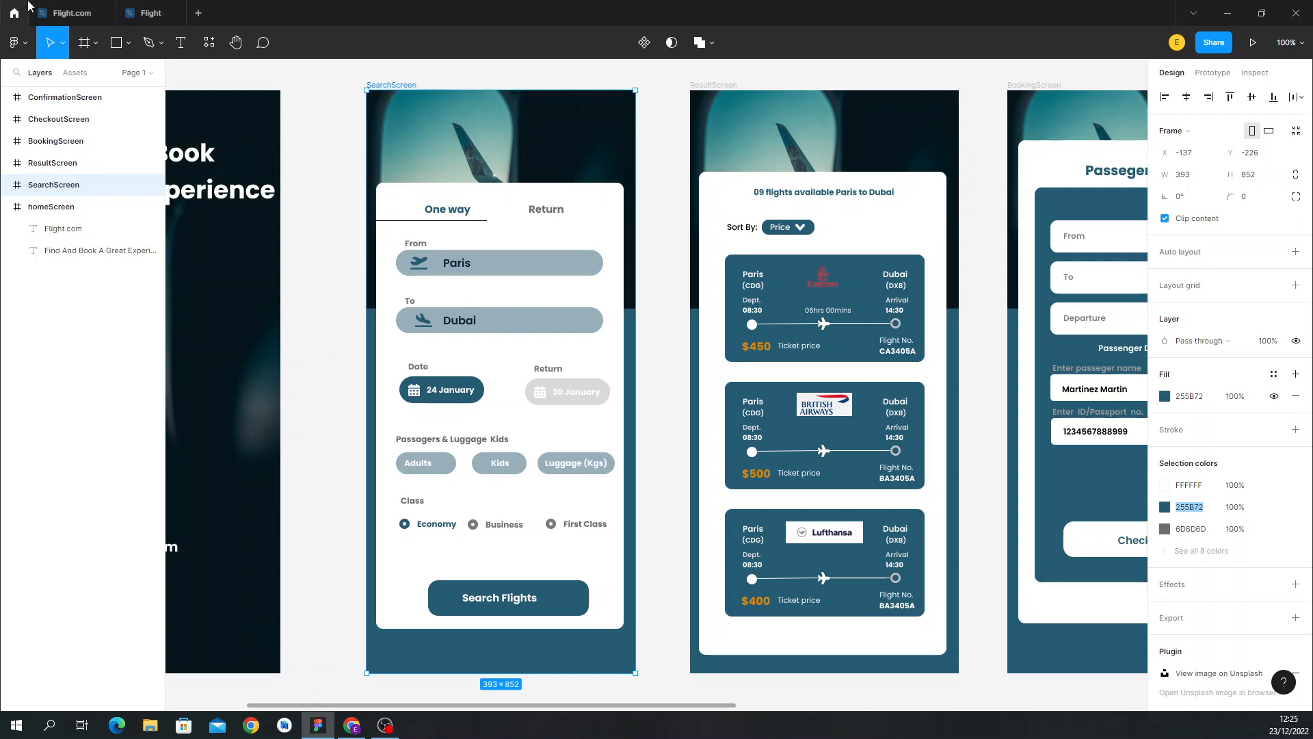
{"action": "left_click", "coordinate": [58, 12]}
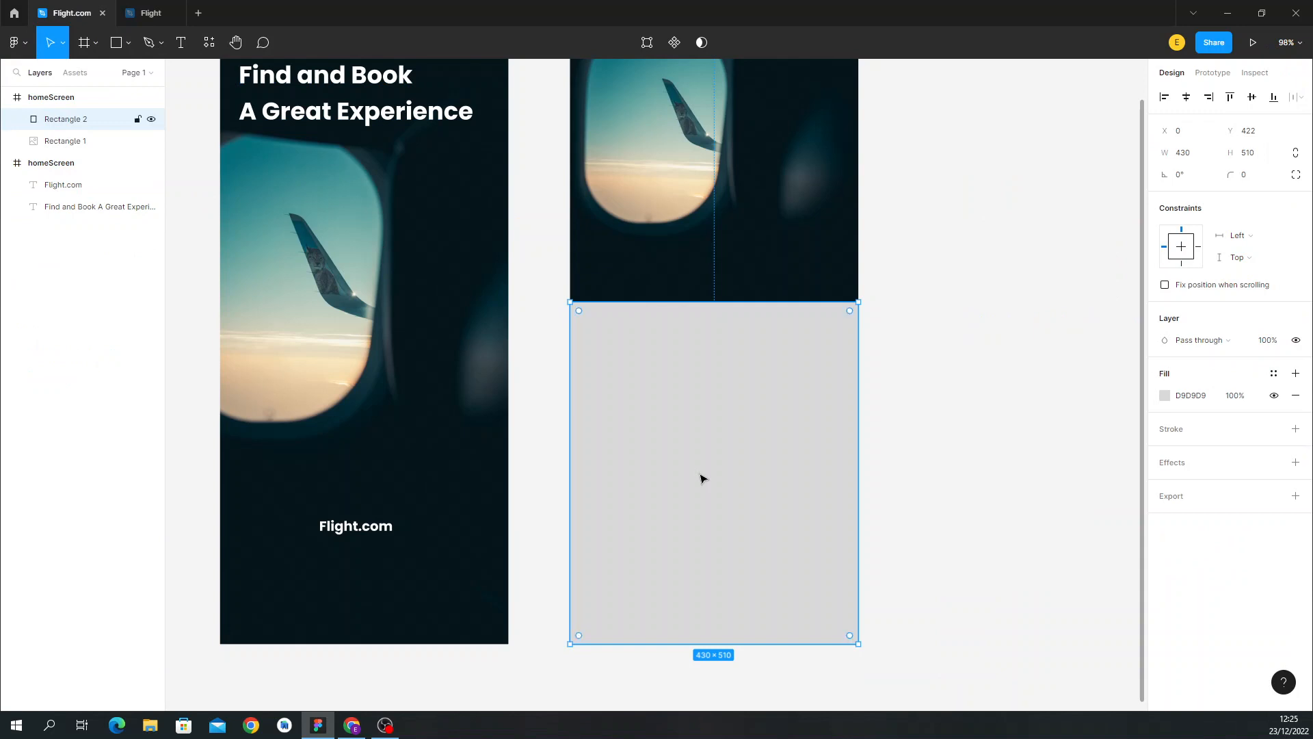
{"action": "left_click", "coordinate": [1205, 402]}
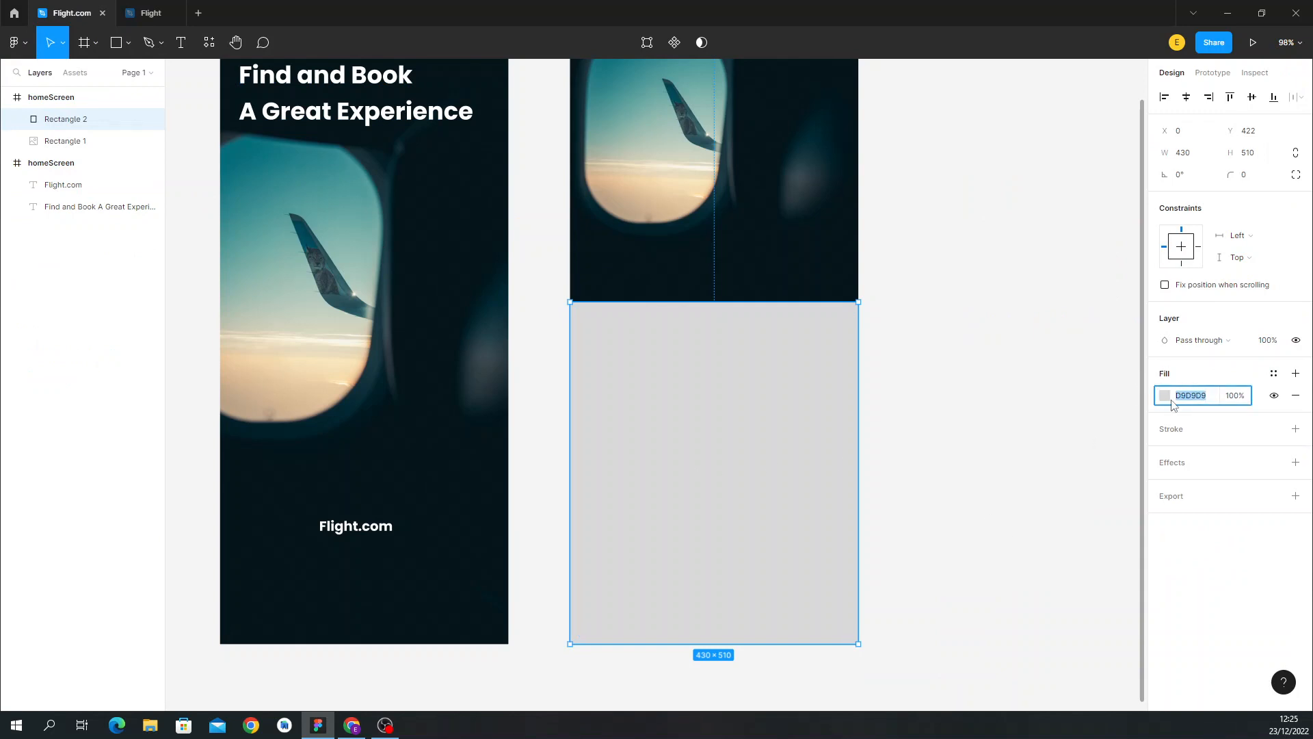
{"action": "type", "text": "255B72"}
{"action": "left_click", "coordinate": [1096, 462]}
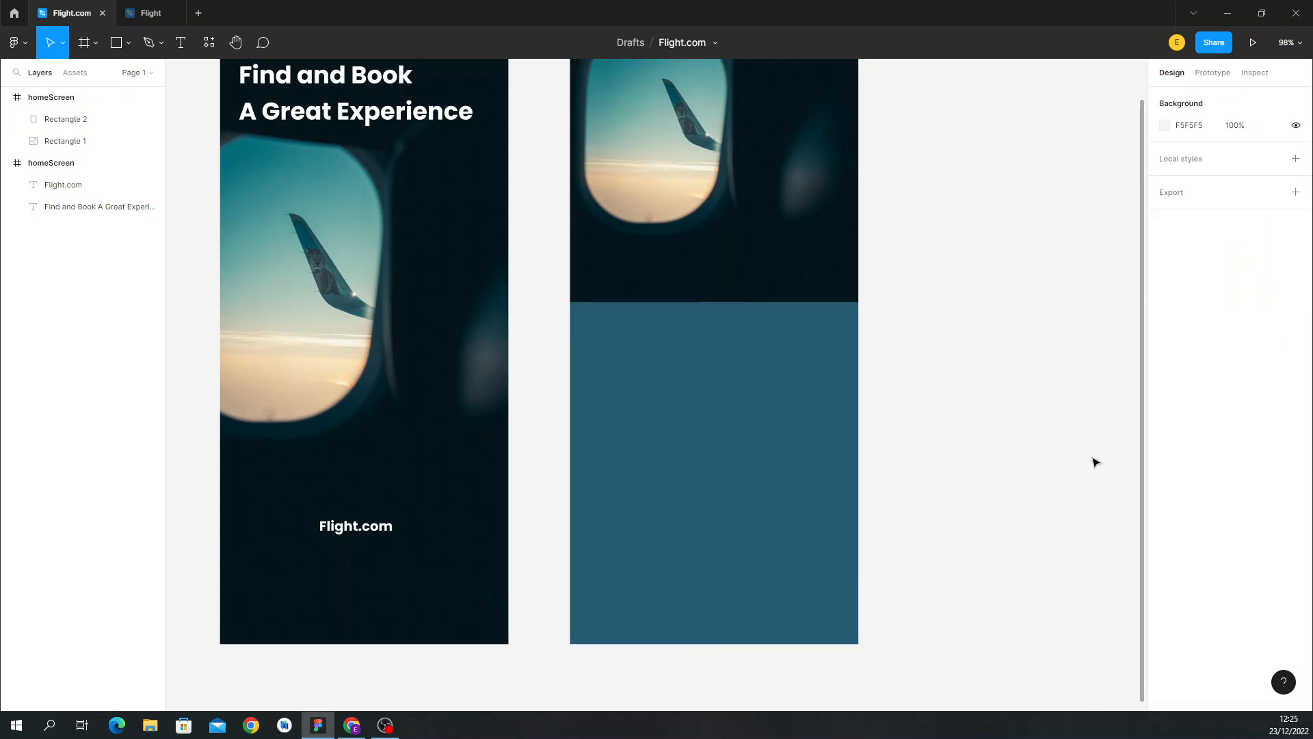
Draw a card rectangle over the photo and blue area, about 382 × 689 at X 24, Y 108, using SearchScreen as reference.
{"action": "scroll", "coordinate": [595, 289], "scroll_direction": "up", "scroll_amount": 2}
{"action": "scroll", "coordinate": [595, 288], "scroll_direction": "down", "scroll_amount": 1}
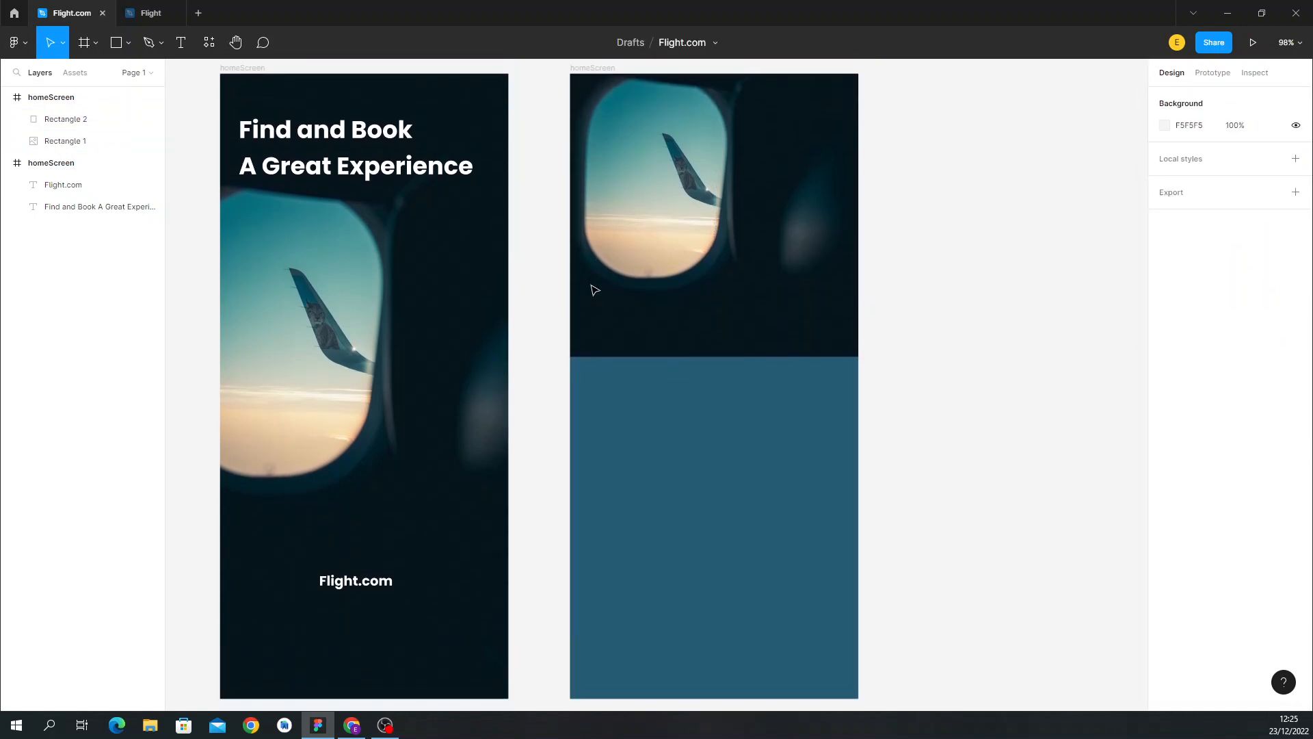
{"action": "left_click", "coordinate": [154, 13]}
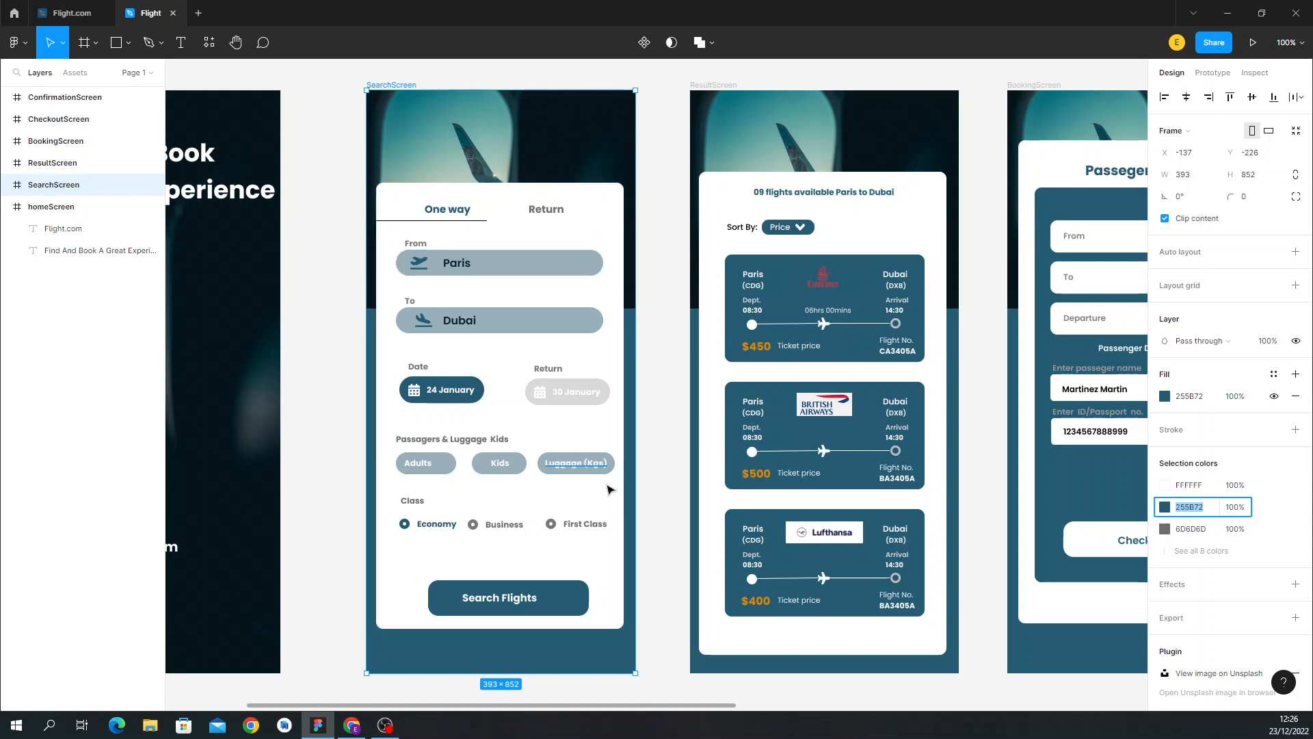
{"action": "left_click", "coordinate": [61, 13]}
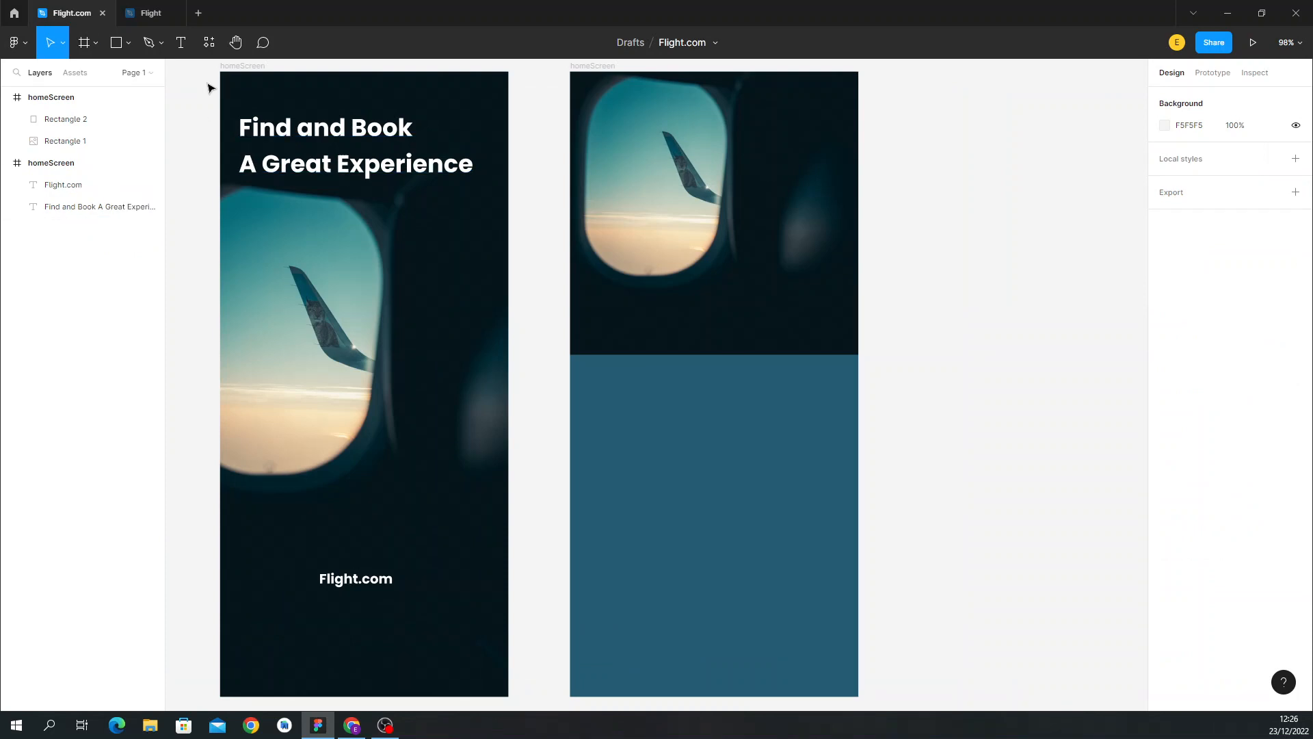
{"action": "left_click", "coordinate": [116, 44]}
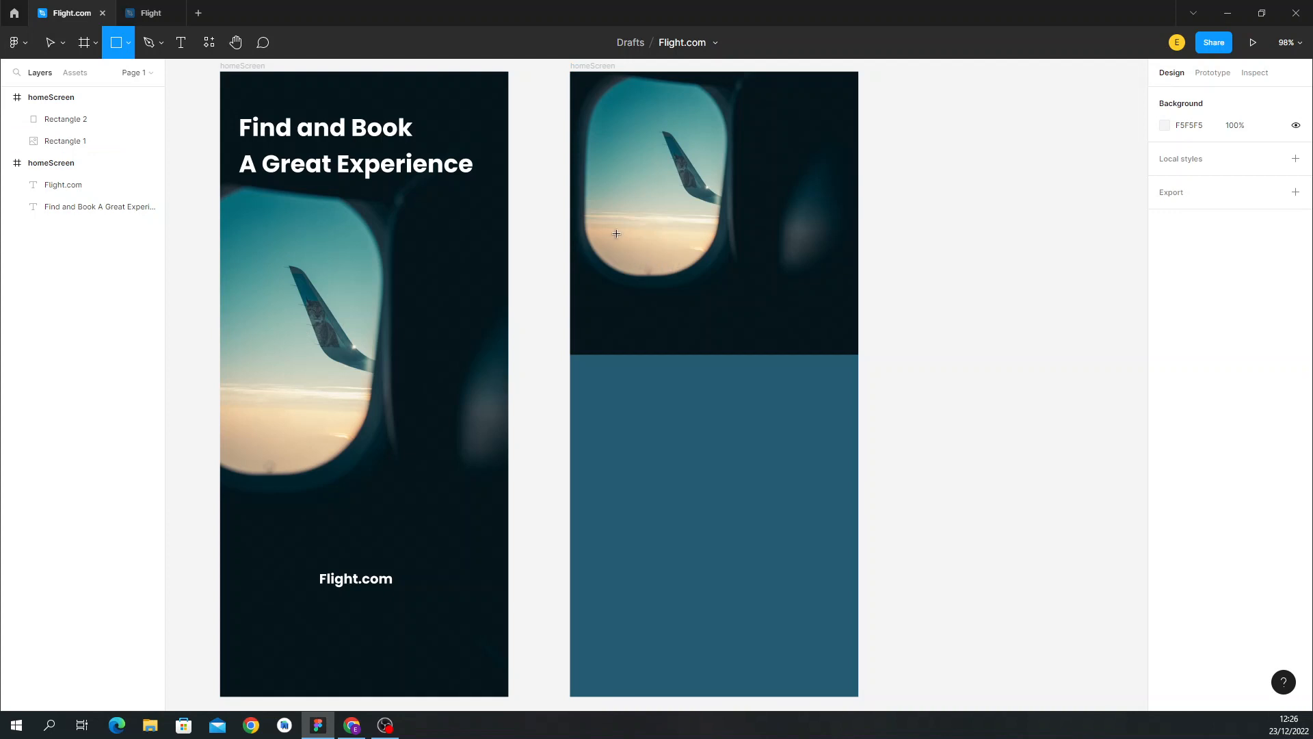
{"action": "left_click_drag", "start_coordinate": [588, 200], "coordinate": [844, 622]}
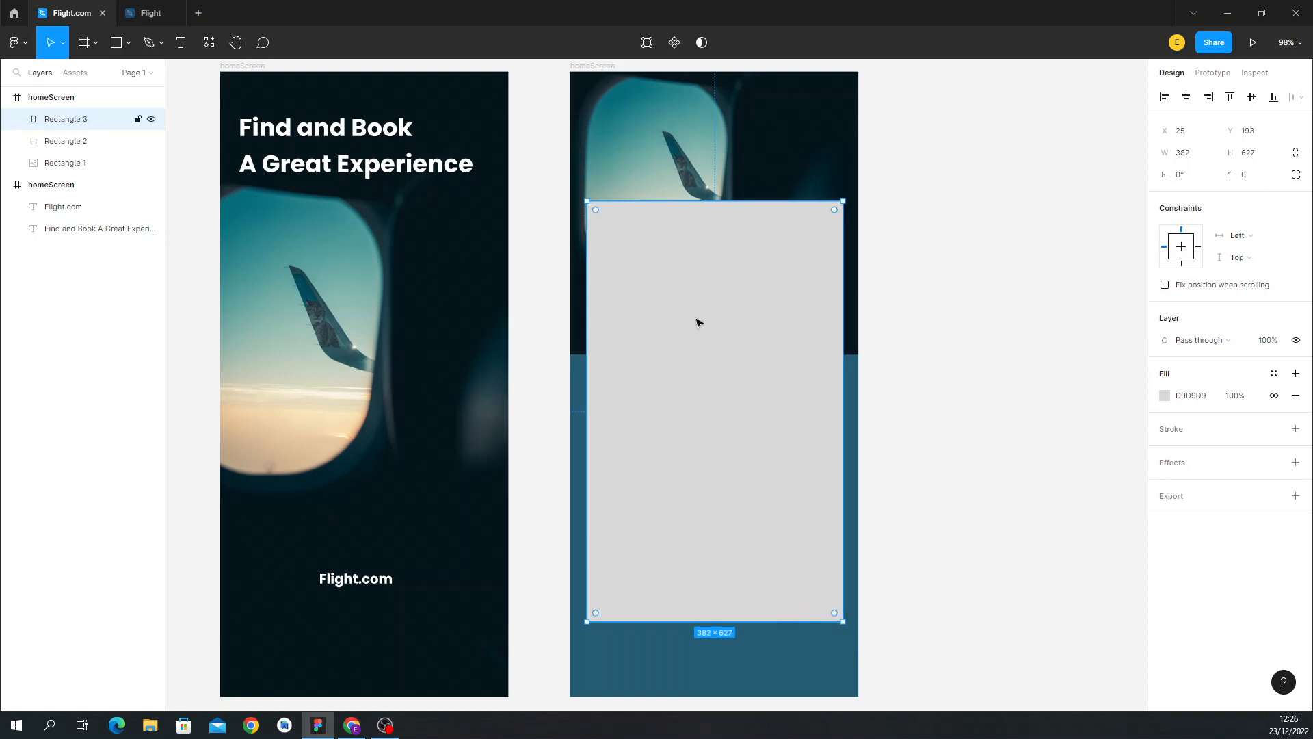
{"action": "left_click_drag", "start_coordinate": [680, 196], "coordinate": [682, 154]}
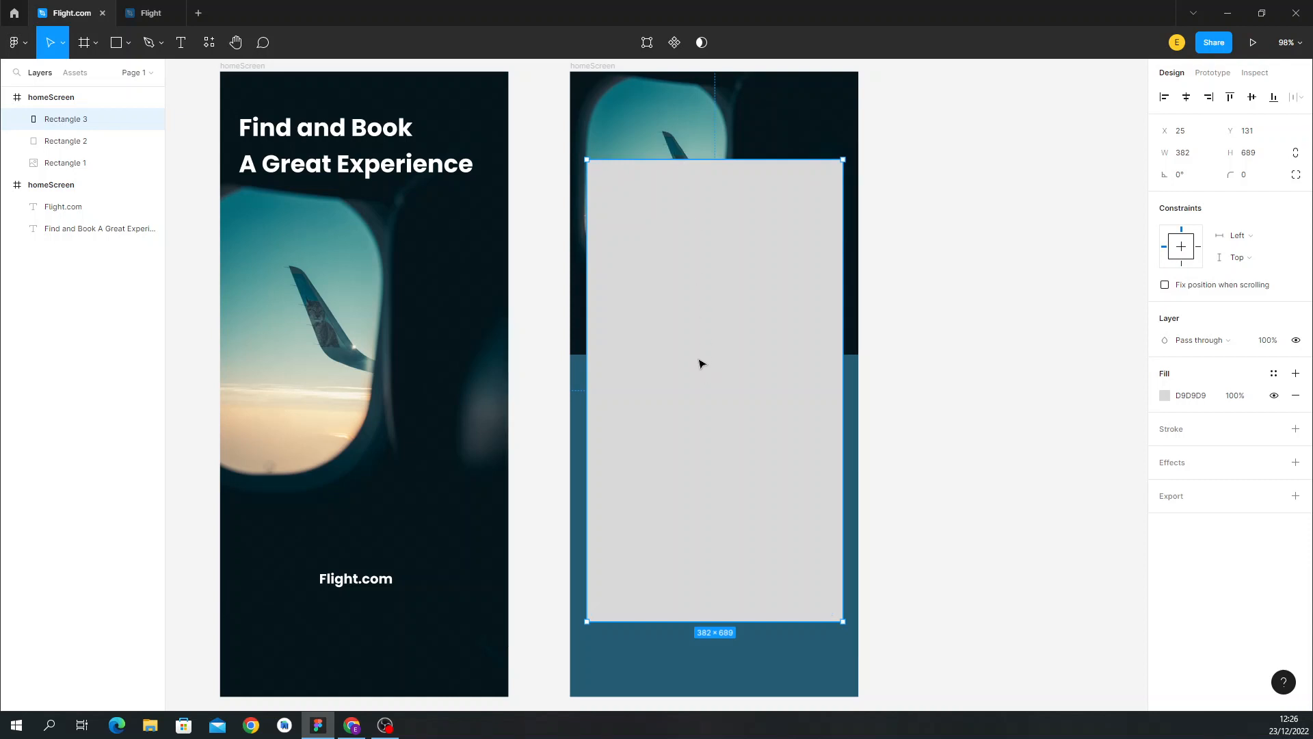
{"action": "mouse_move", "coordinate": [701, 363]}
{"action": "left_mouse_down"}
{"action": "mouse_move", "coordinate": [698, 346]}
{"action": "mouse_move", "coordinate": [703, 361]}
{"action": "left_mouse_up"}
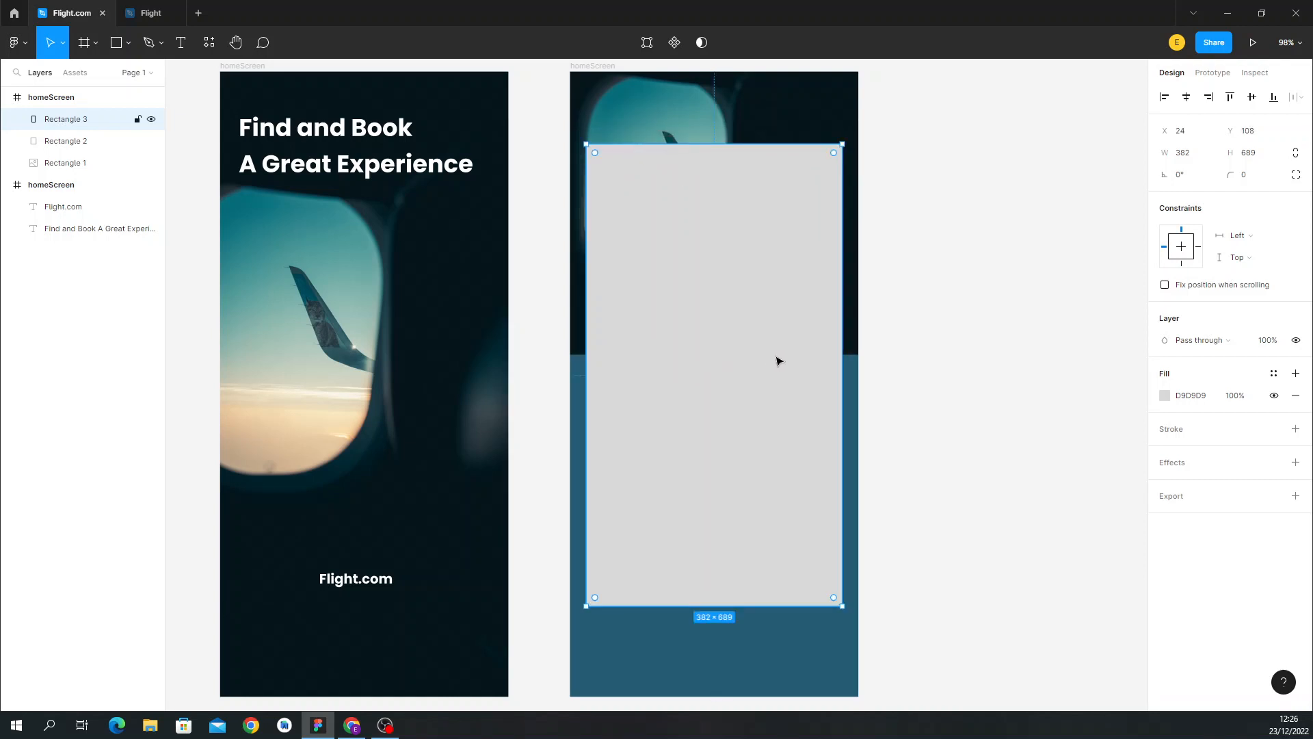
Compare the card with SearchScreen in the Flight file, widen it to about 399 × 689 at X 14, and fill it with white FFFFFF.
{"action": "left_click", "coordinate": [161, 15]}
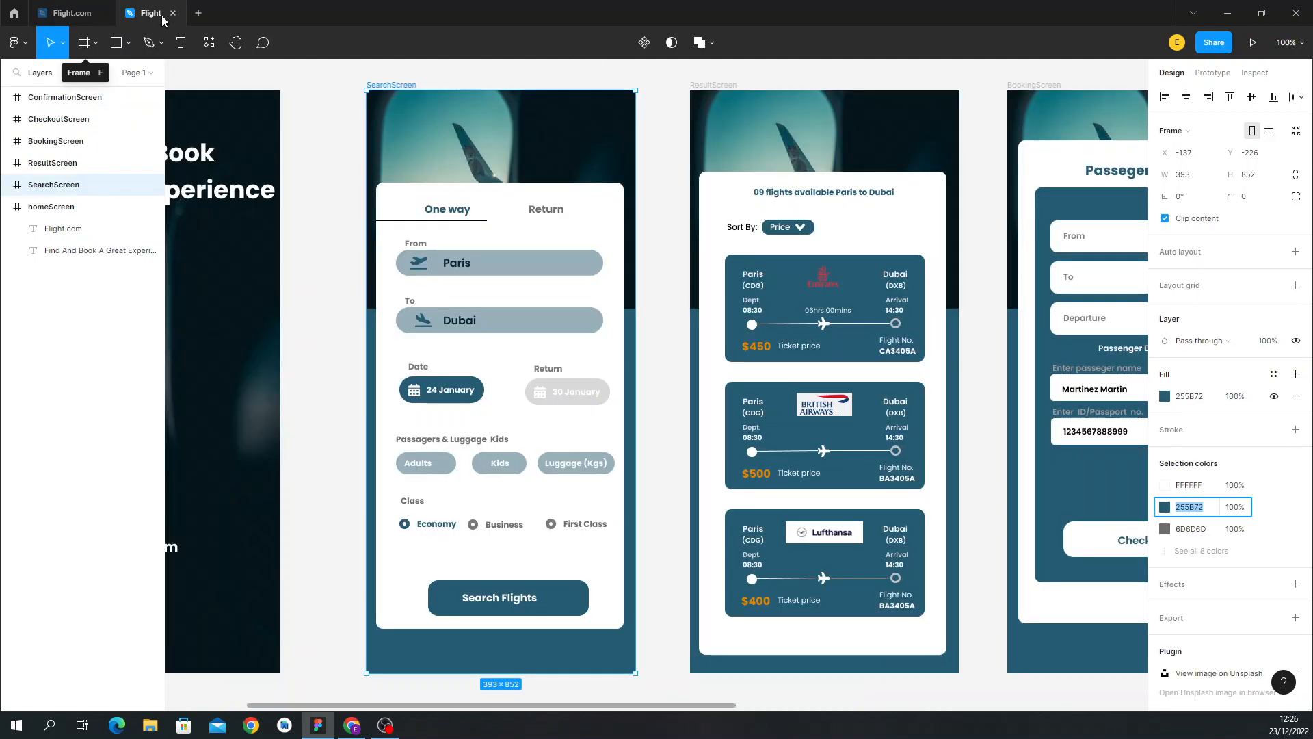
{"action": "left_click", "coordinate": [71, 13]}
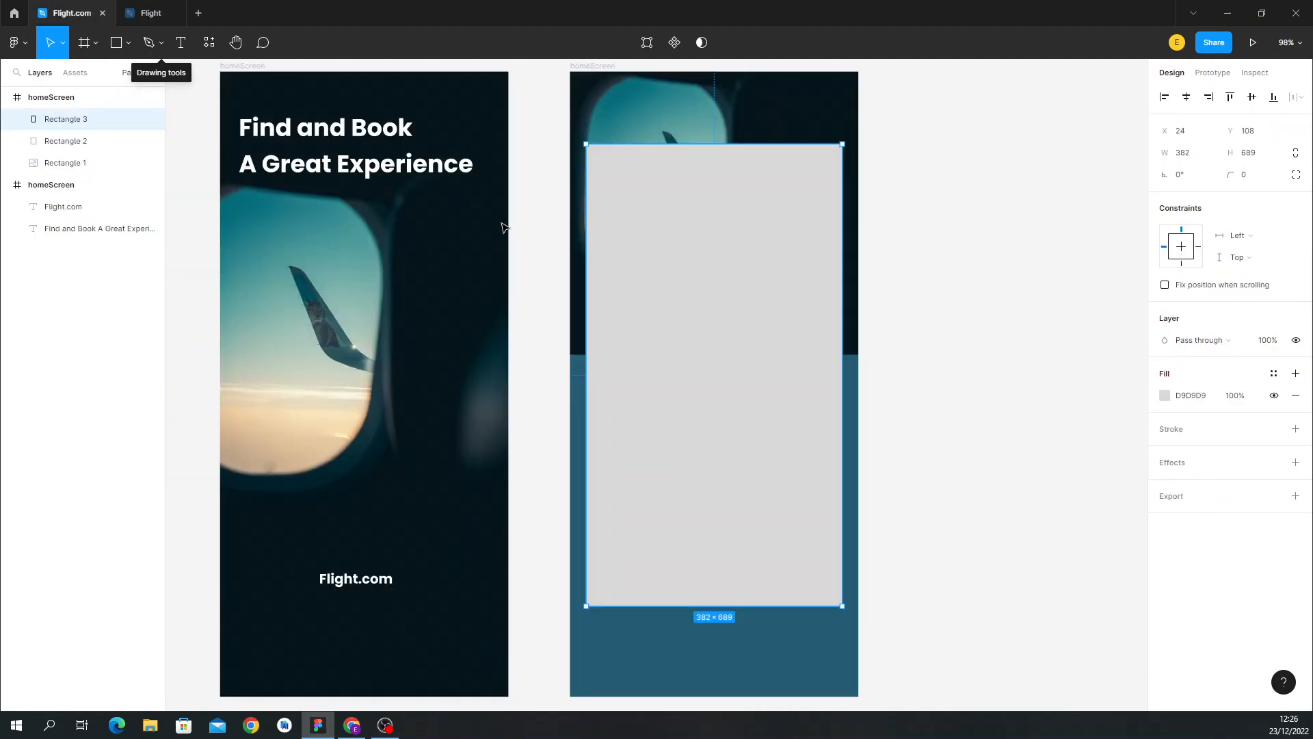
{"action": "left_click_drag", "start_coordinate": [589, 311], "coordinate": [580, 311]}
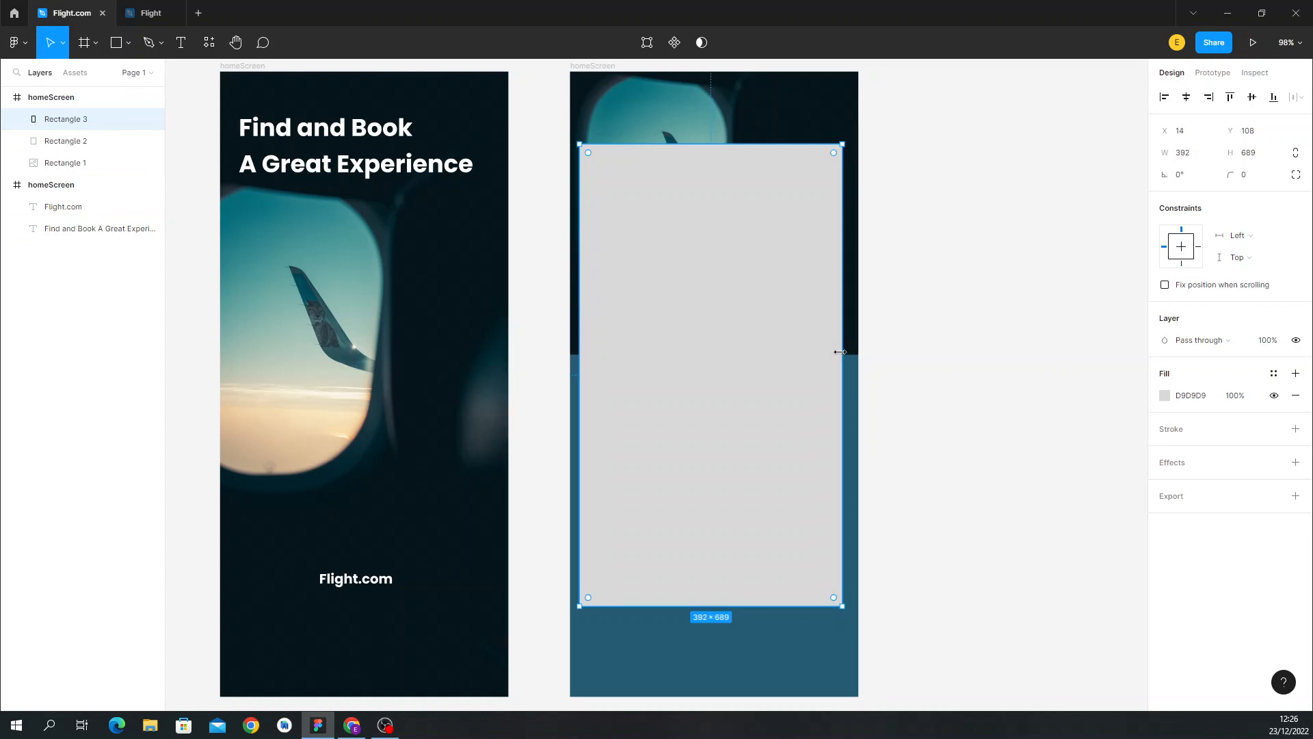
{"action": "left_click_drag", "start_coordinate": [842, 353], "coordinate": [847, 350]}
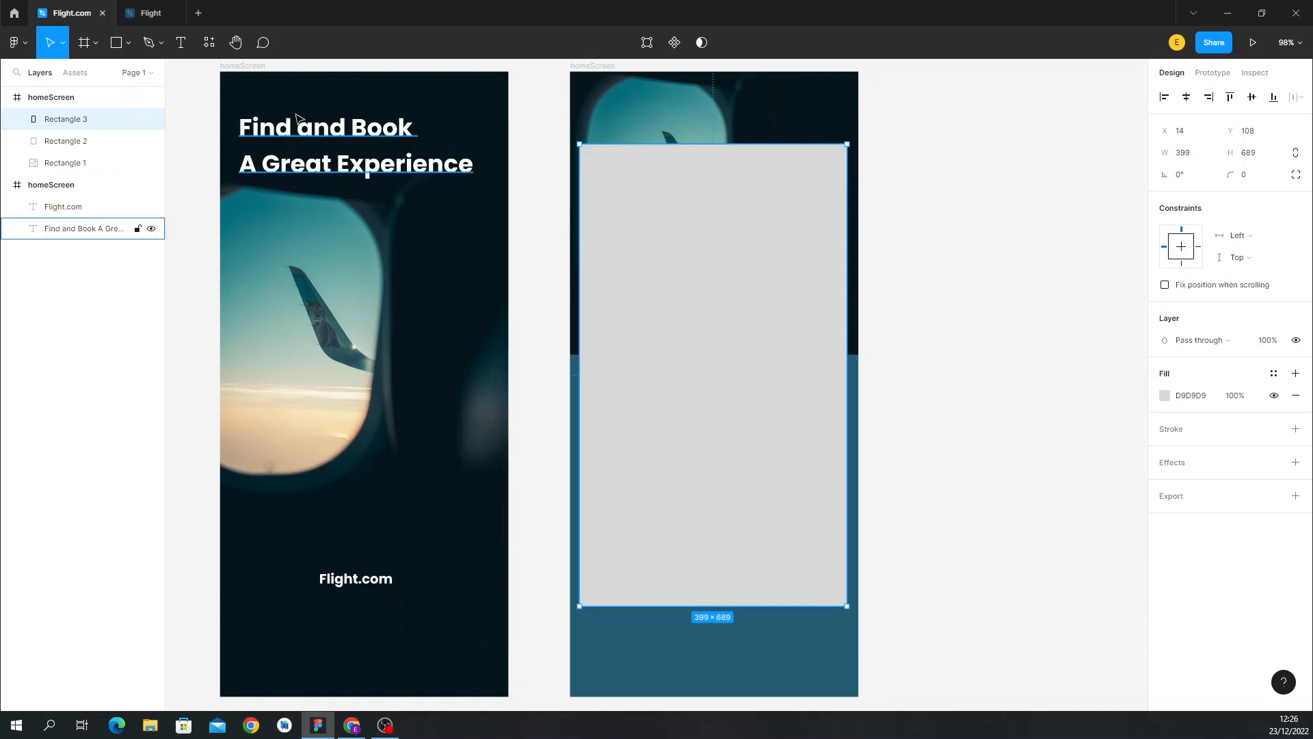
{"action": "left_click", "coordinate": [1165, 395]}
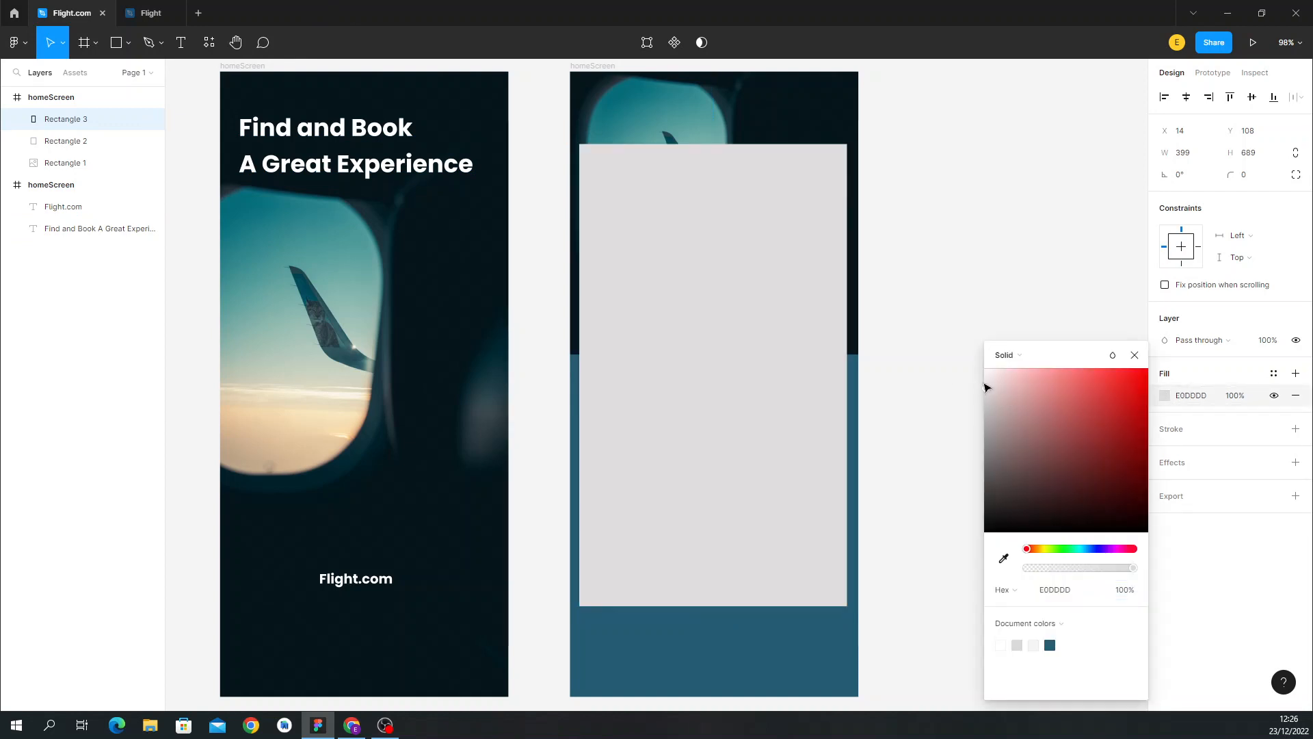
{"action": "left_click_drag", "start_coordinate": [988, 395], "coordinate": [983, 366]}
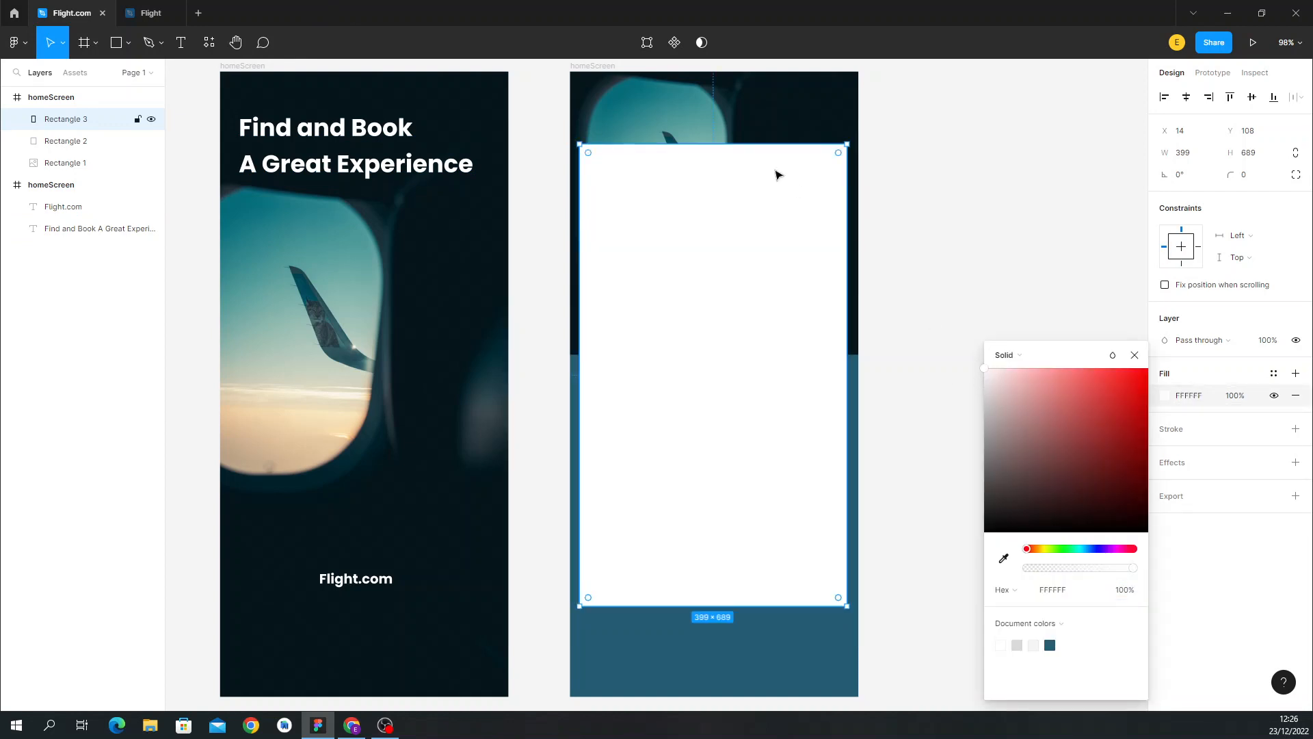
Round the corners of the white card rectangle.
{"action": "left_click", "coordinate": [1134, 356]}
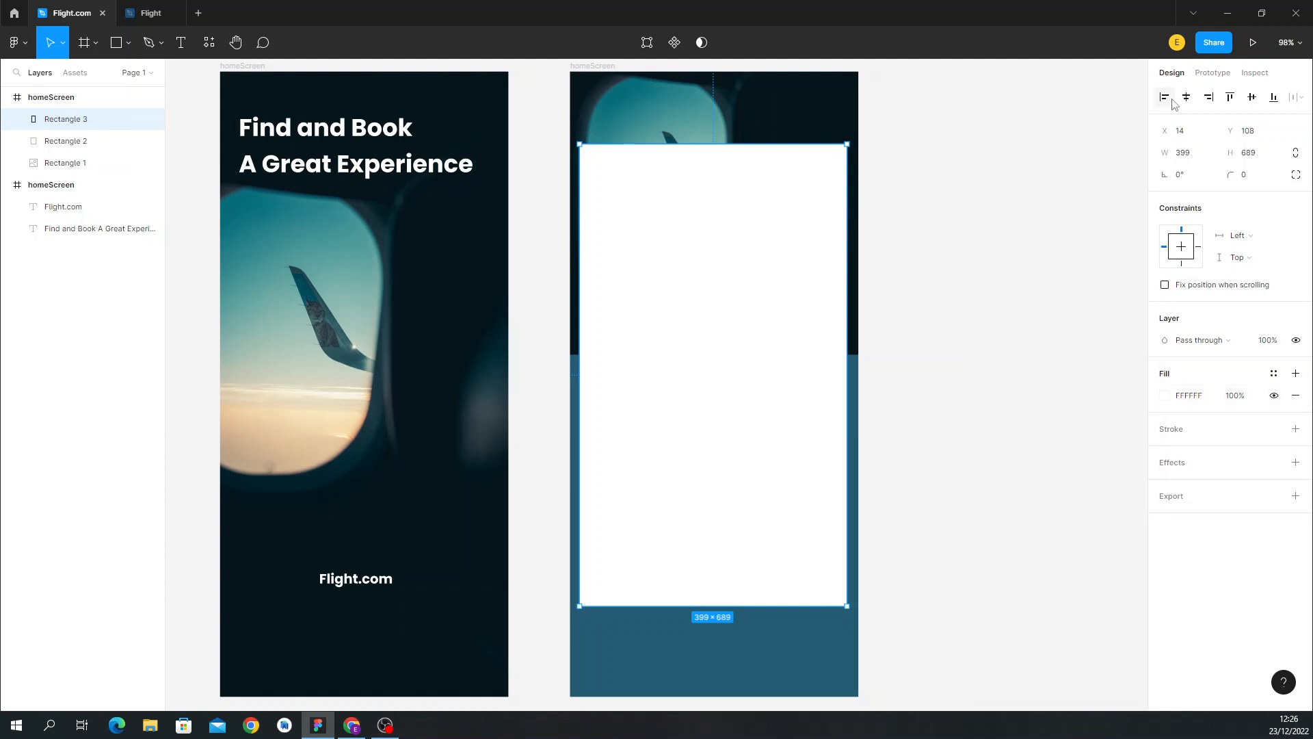
{"action": "left_click", "coordinate": [1249, 181]}
{"action": "key", "text": "Return"}
{"action": "left_click", "coordinate": [968, 186]}
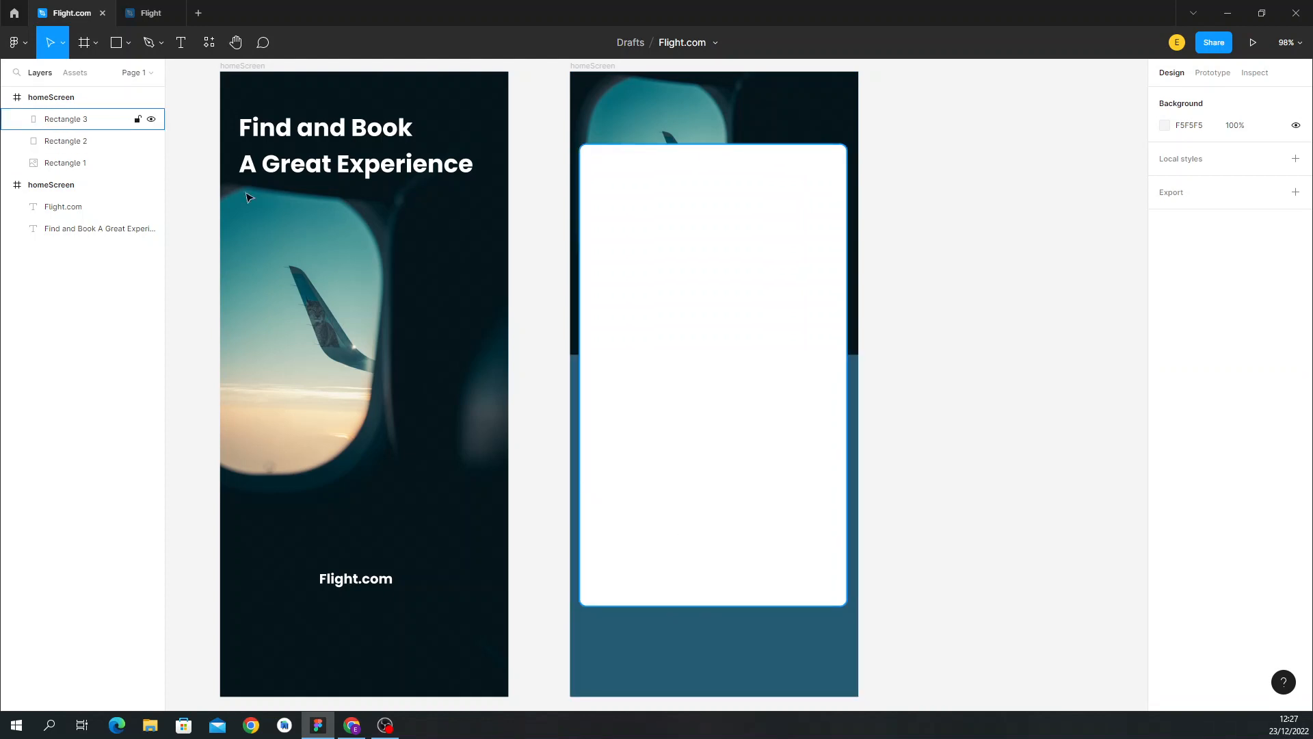
Add the text "One way" in the upper part of the white card, at about X 68, Y 155, using SearchScreen in Flight as reference.
{"action": "left_click", "coordinate": [149, 10]}
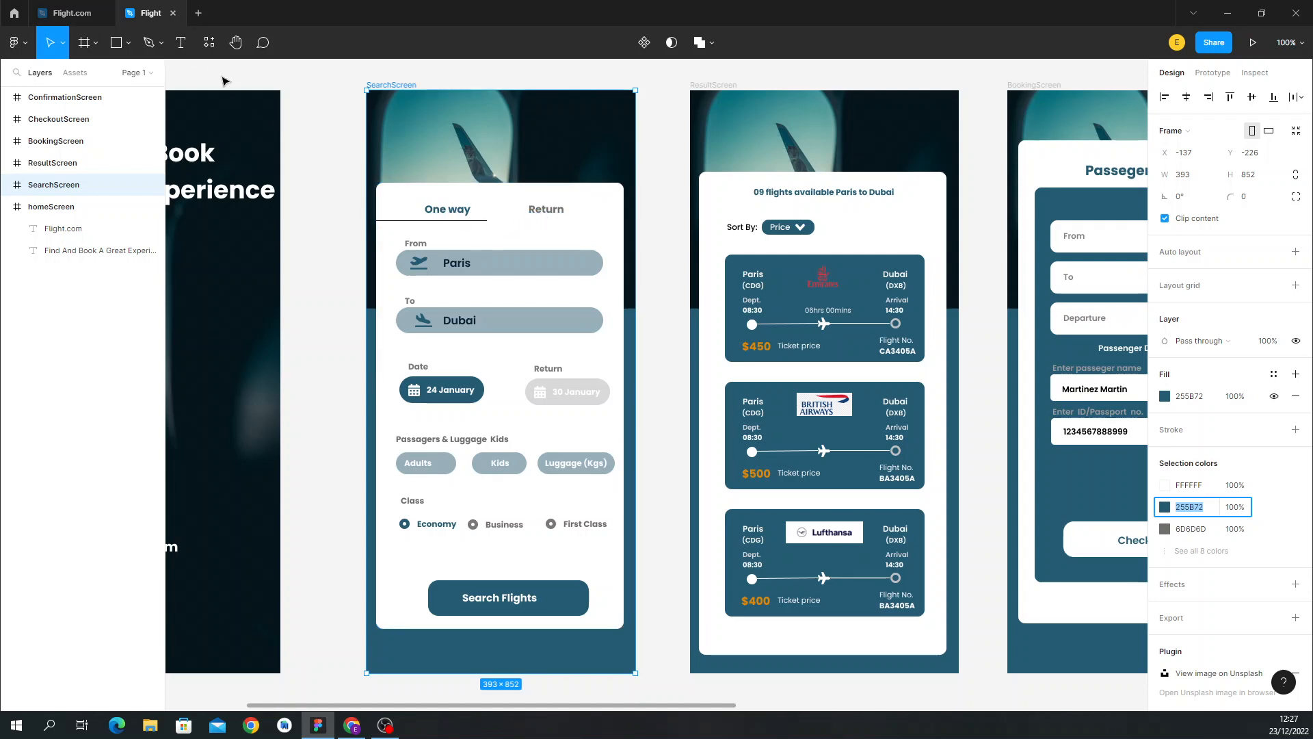
{"action": "left_click", "coordinate": [68, 13]}
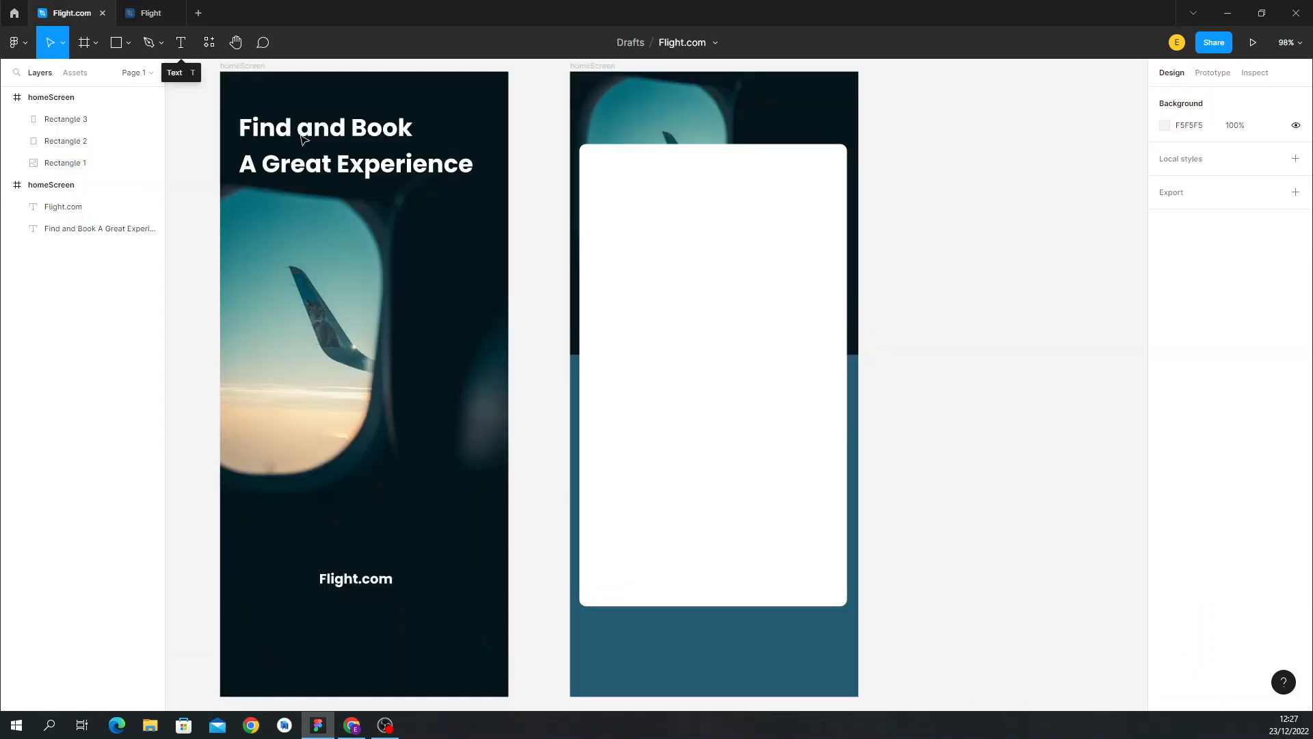
{"action": "left_click", "coordinate": [182, 44]}
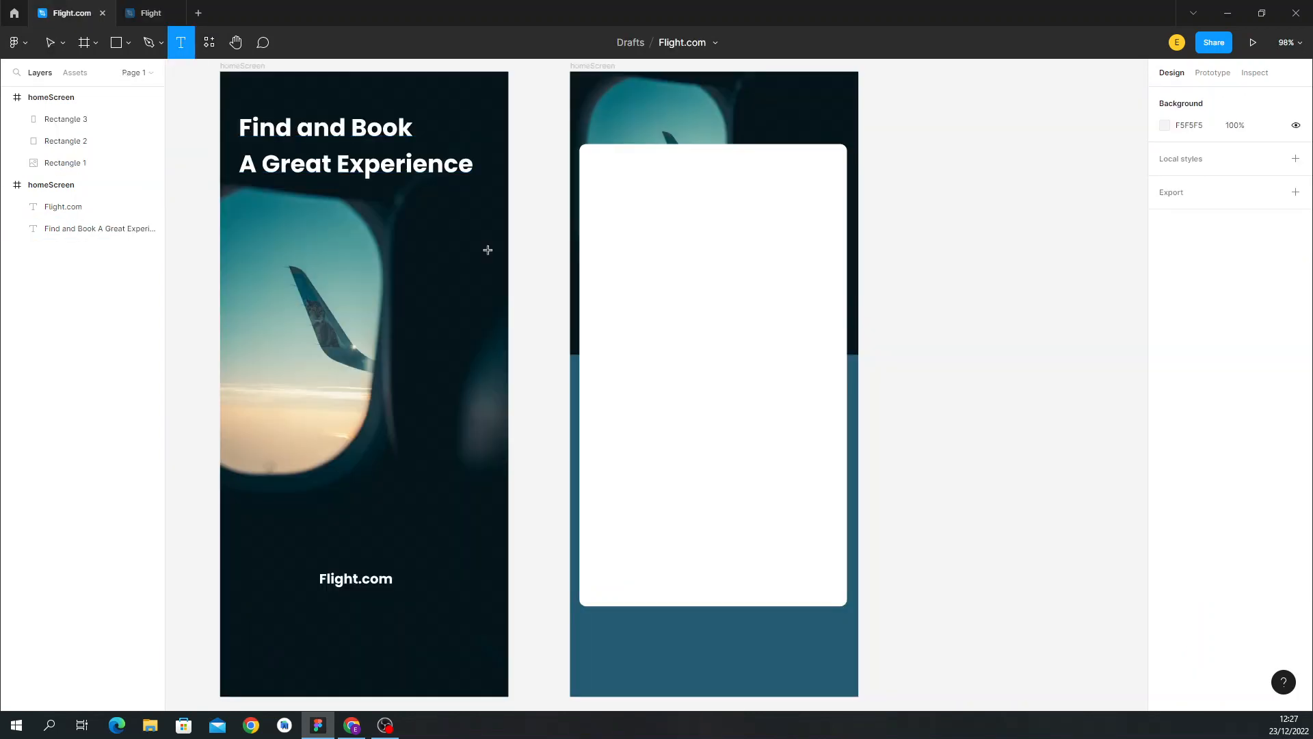
{"action": "left_click", "coordinate": [616, 177]}
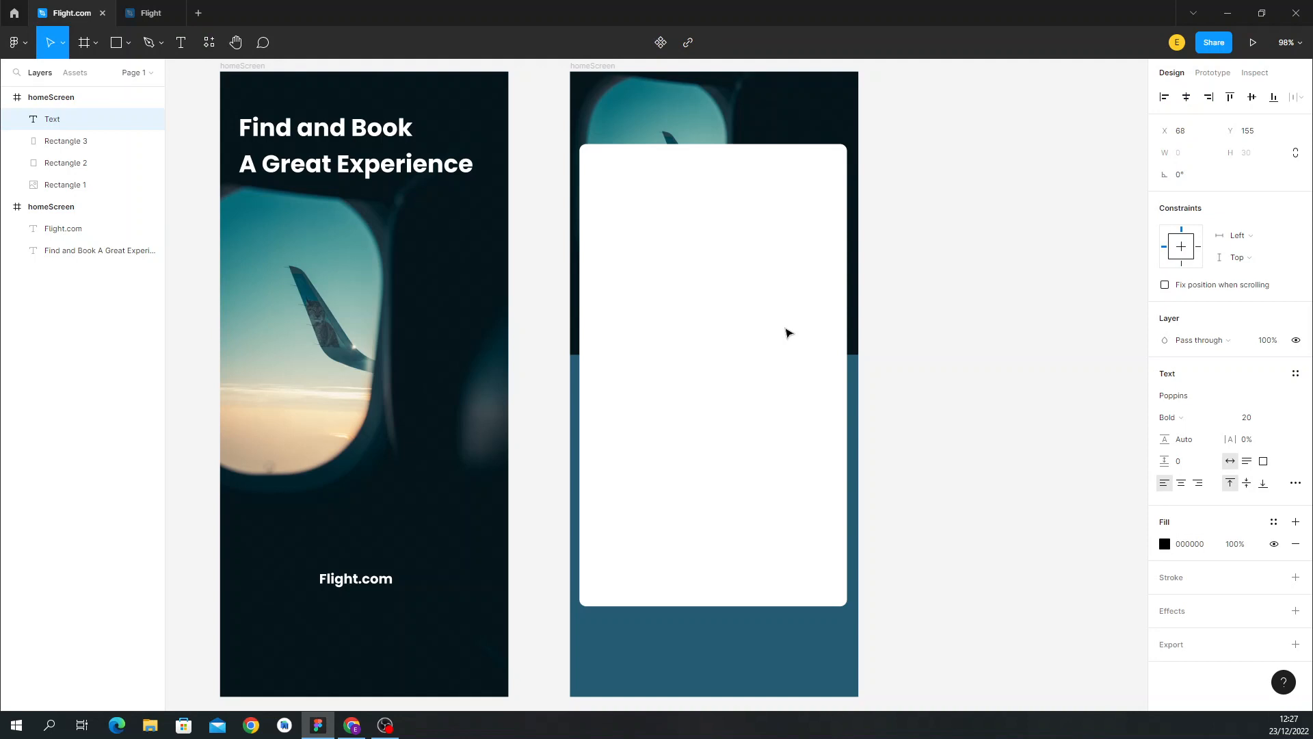
{"action": "type", "text": "One way"}
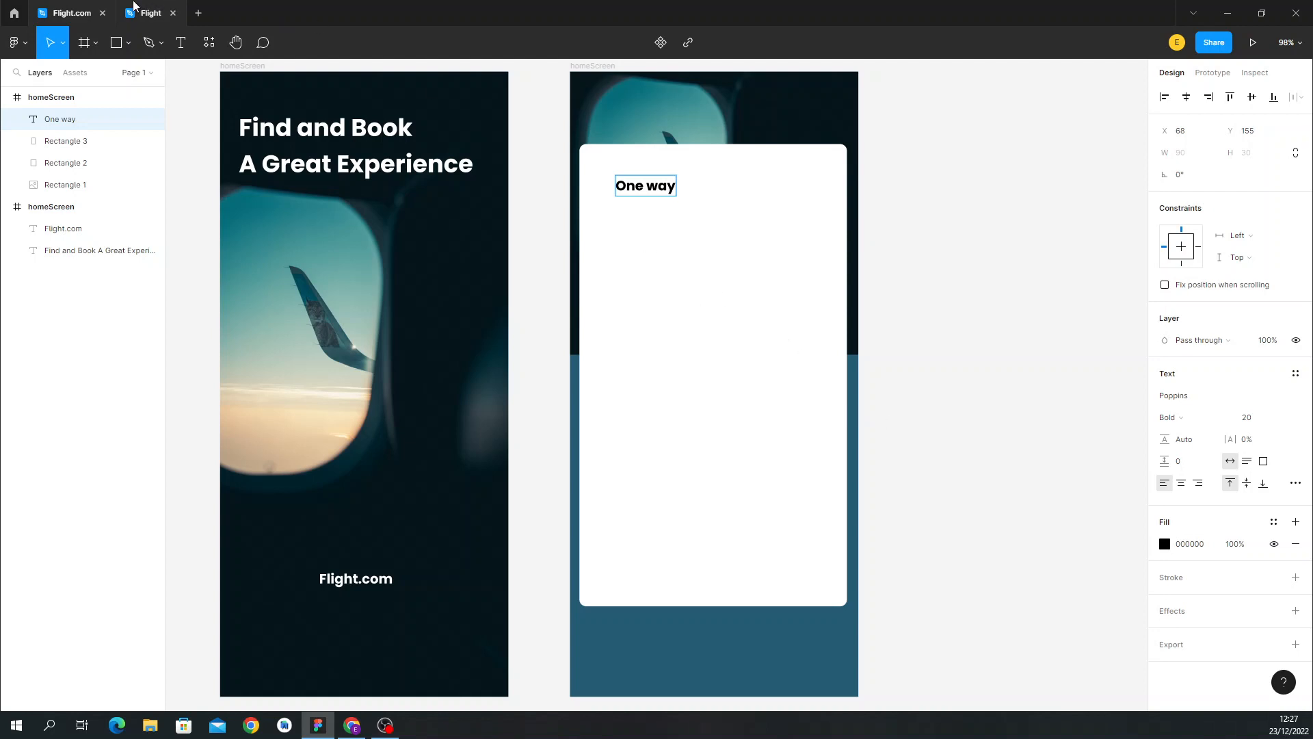
Copy the colour 255B72 from SearchScreen's One way label in the Flight file and apply it to the One way text in Flight.com.
{"action": "left_click", "coordinate": [150, 13]}
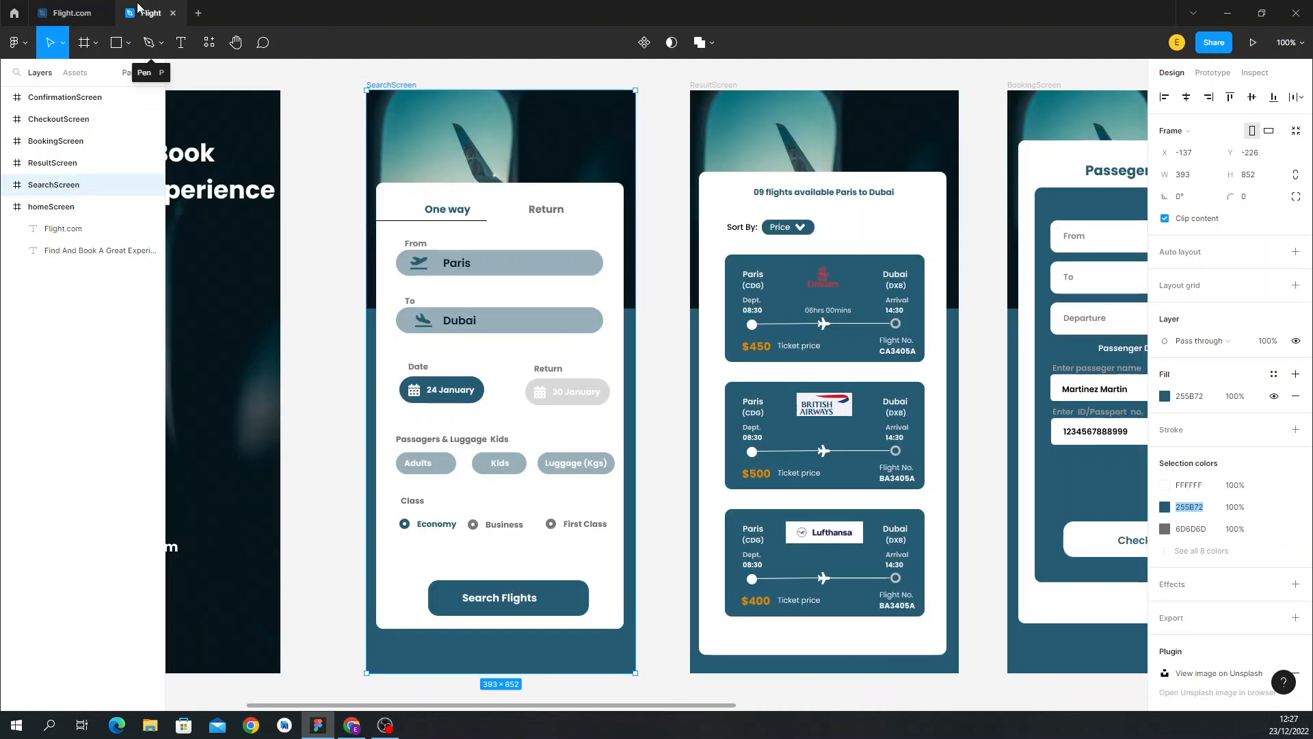
{"action": "left_click", "coordinate": [447, 209]}
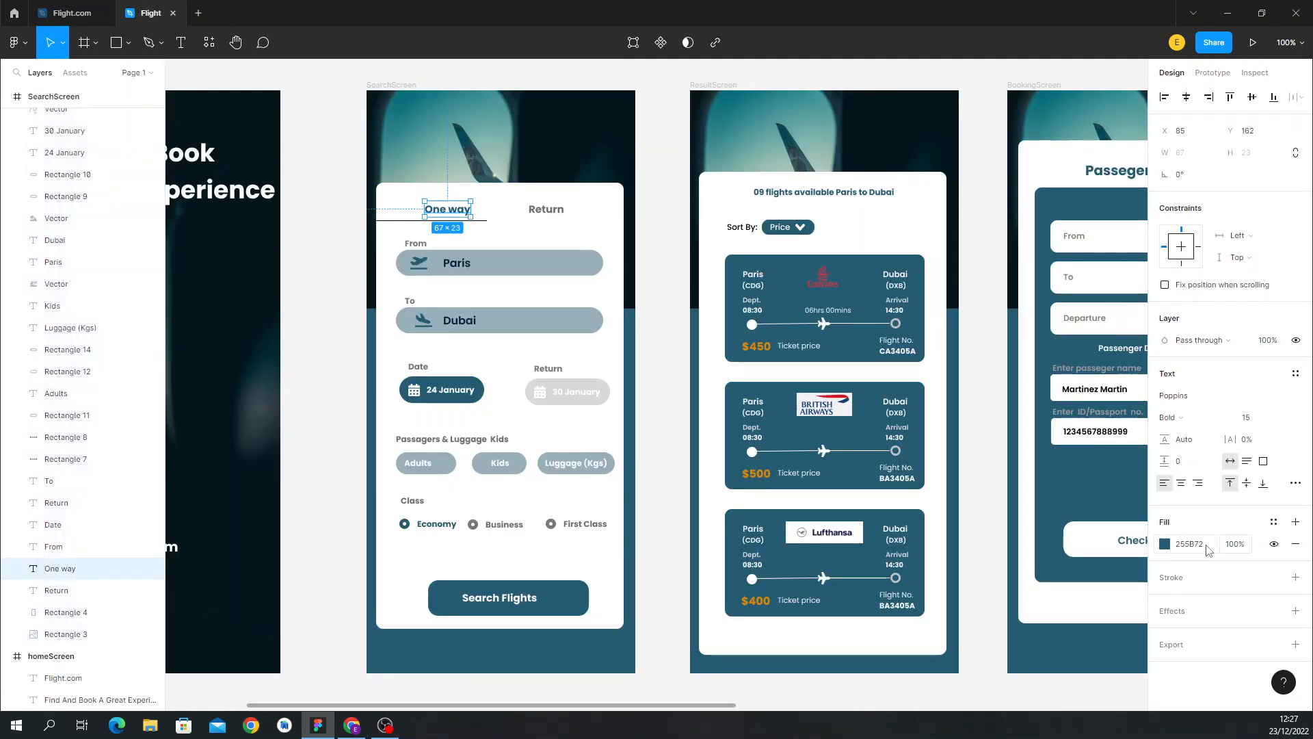
{"action": "left_click", "coordinate": [1190, 544]}
{"action": "left_click", "coordinate": [75, 13]}
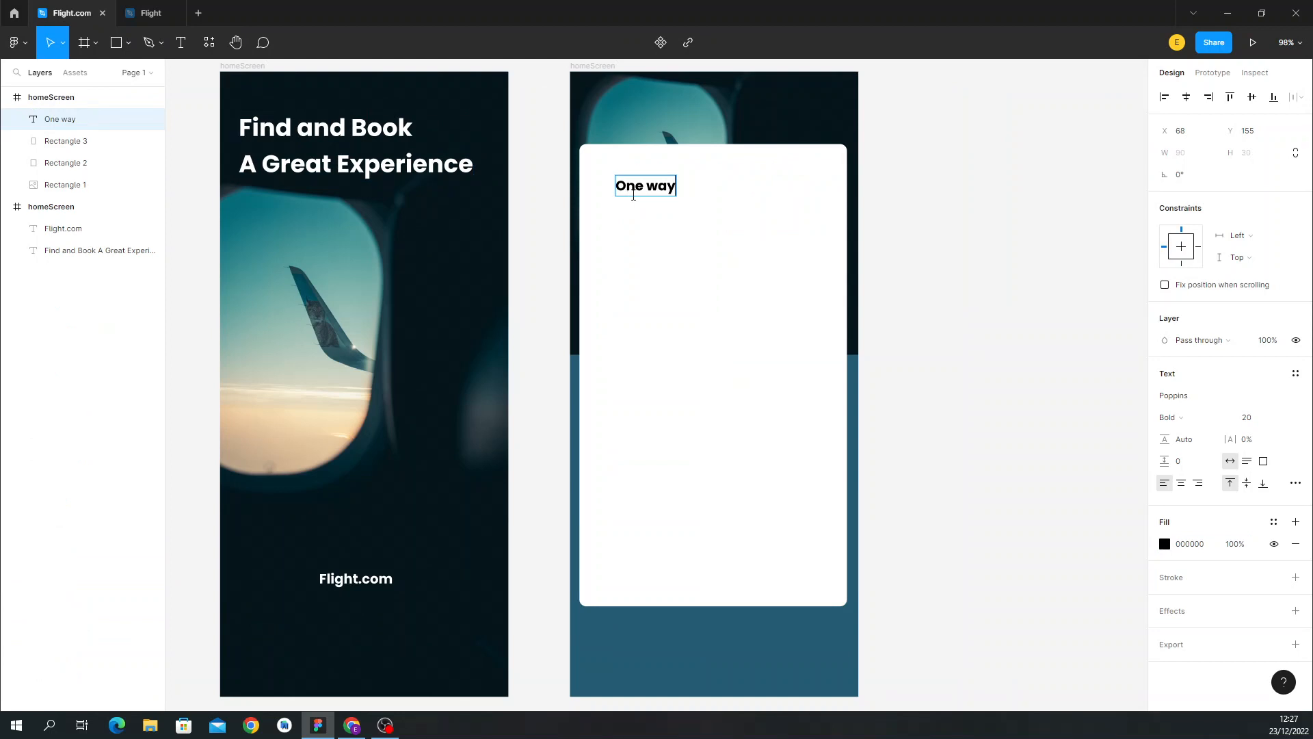
{"action": "key", "text": "Escape"}
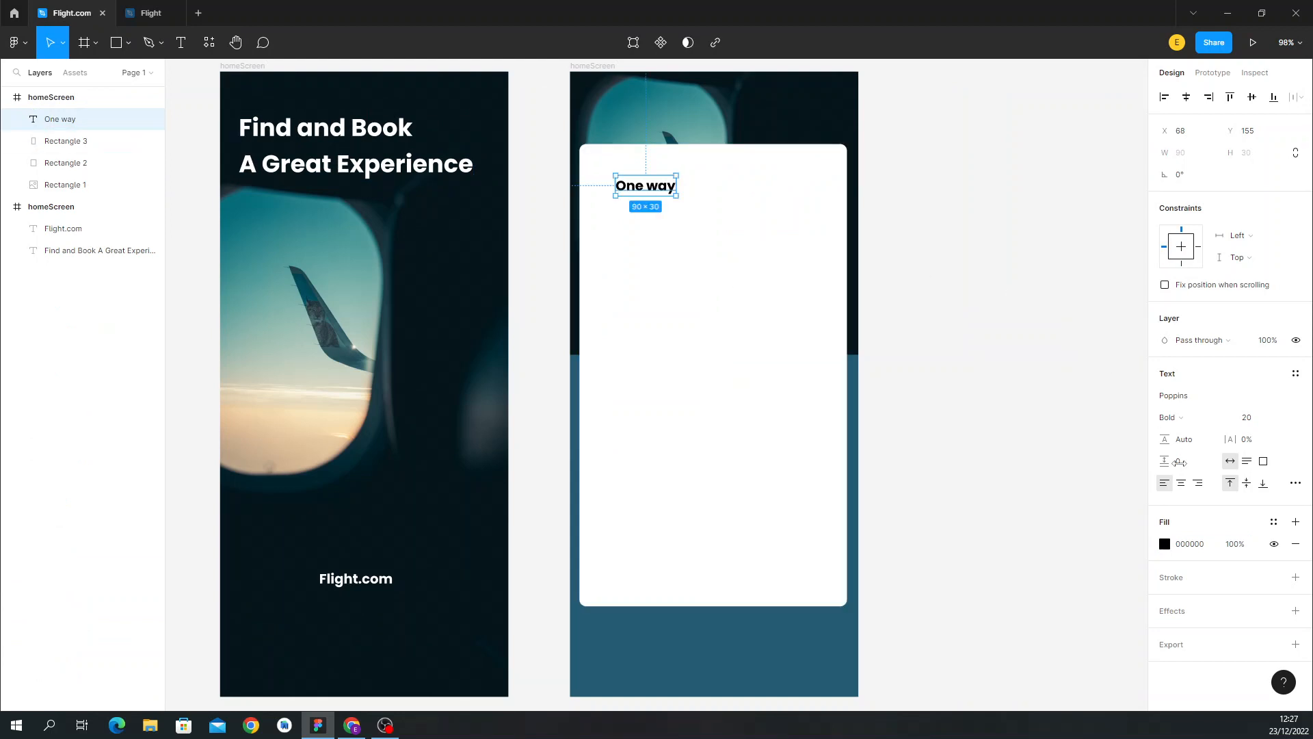
{"action": "left_click", "coordinate": [1207, 549]}
{"action": "key", "text": "ctrl+v"}
{"action": "left_click", "coordinate": [934, 461]}
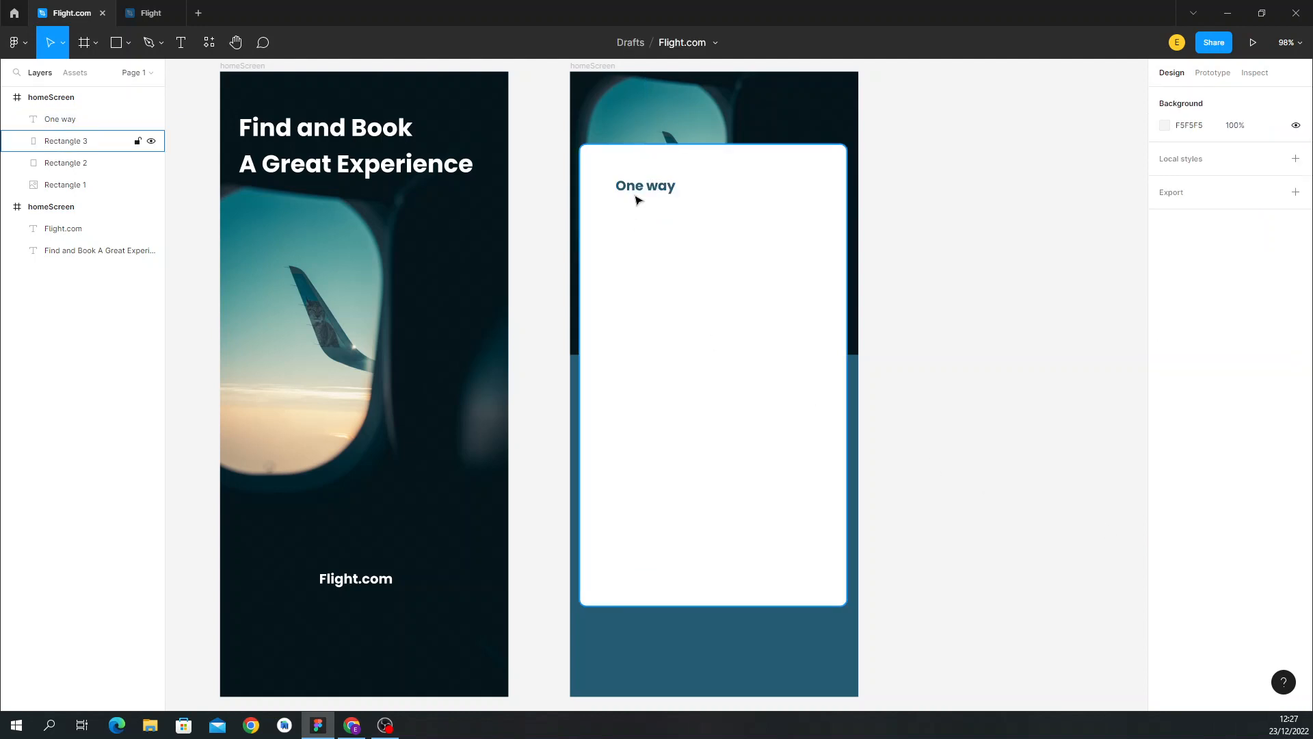
Set the One way text's font size to 15, matching its counterpart in the Flight file.
{"action": "left_click", "coordinate": [635, 197]}
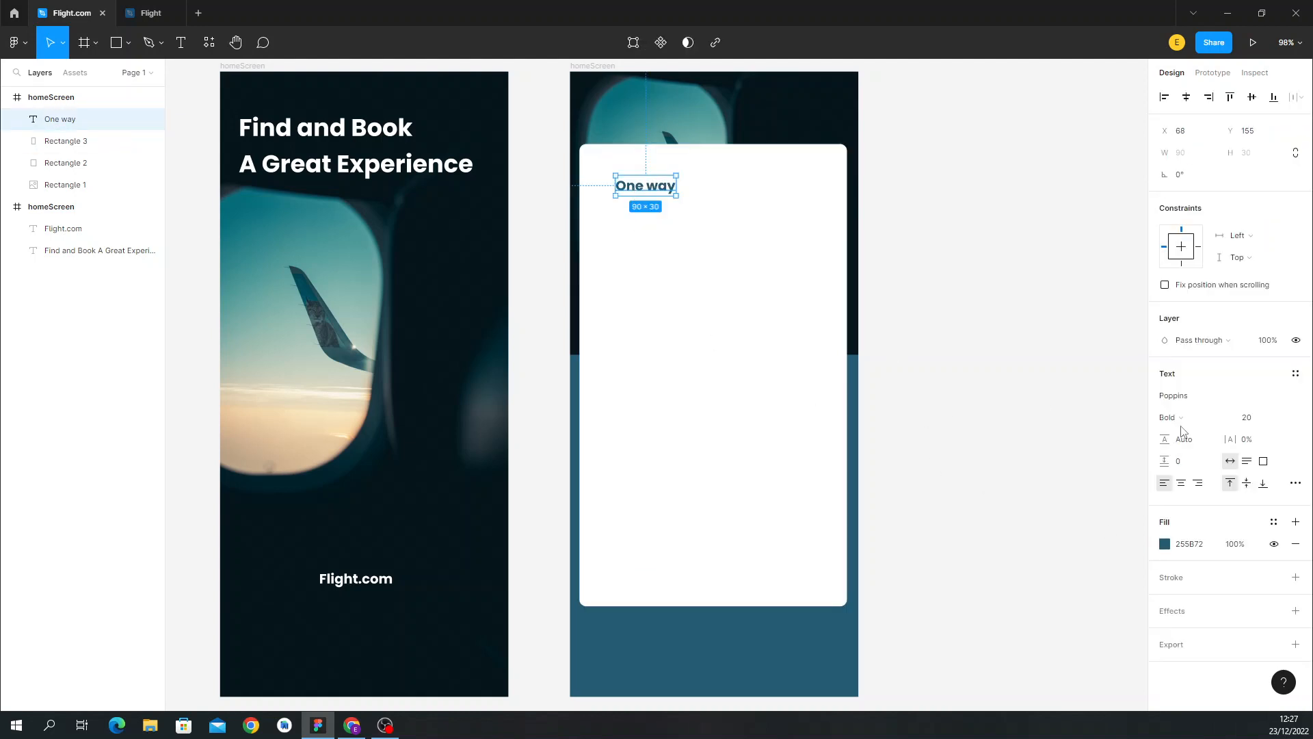
{"action": "left_click", "coordinate": [1281, 419]}
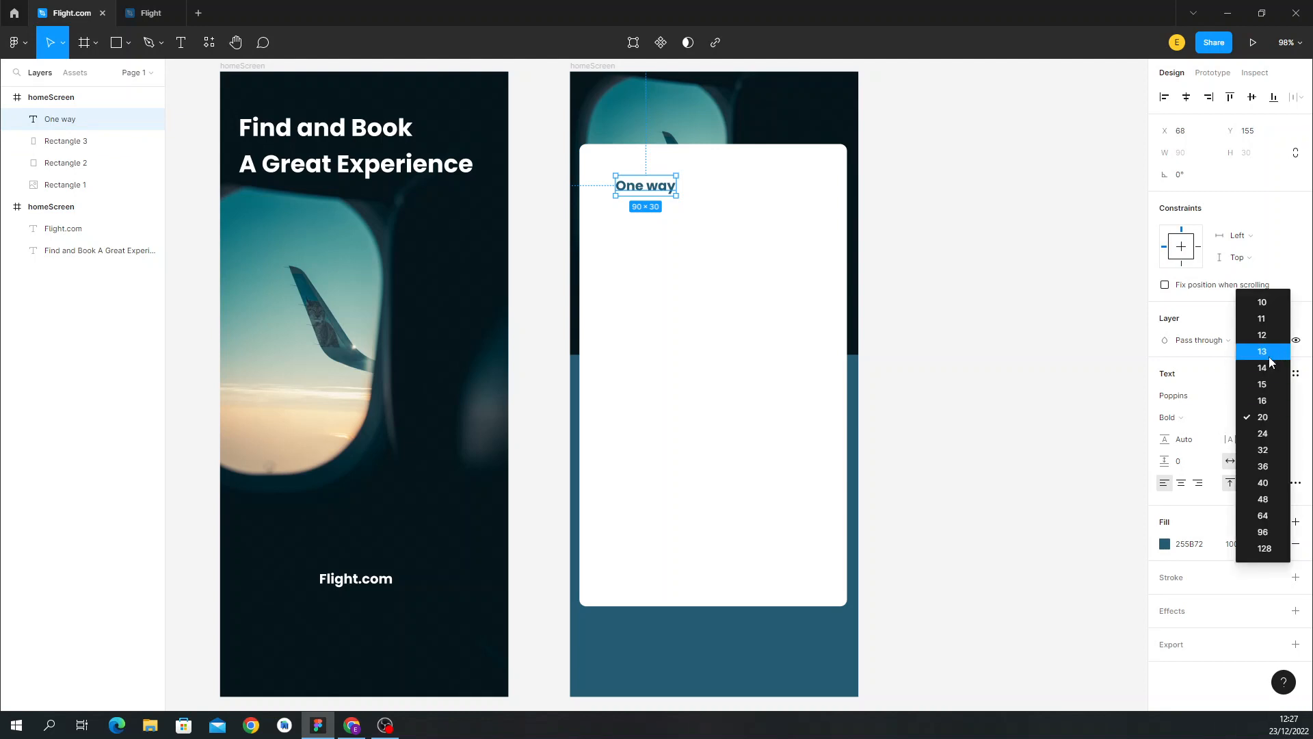
{"action": "left_click", "coordinate": [1269, 337]}
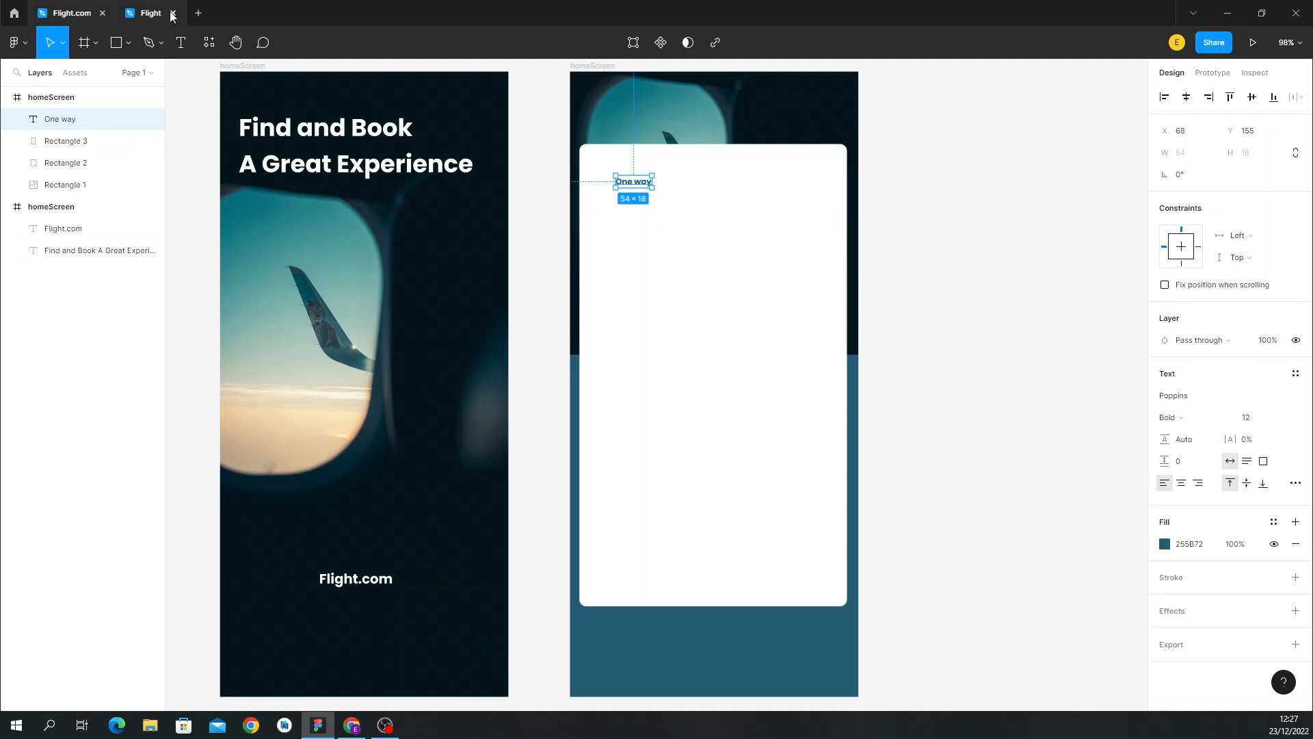
{"action": "left_click", "coordinate": [145, 13]}
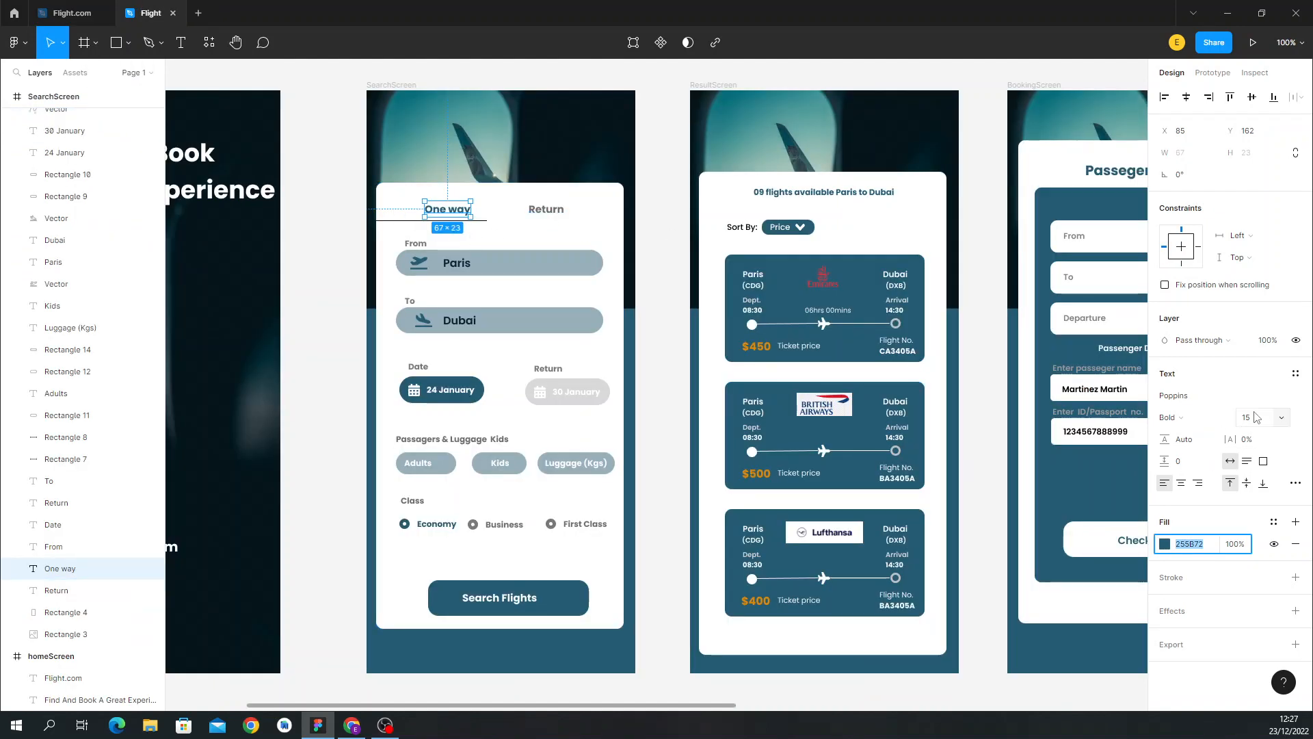
{"action": "left_click", "coordinate": [69, 13]}
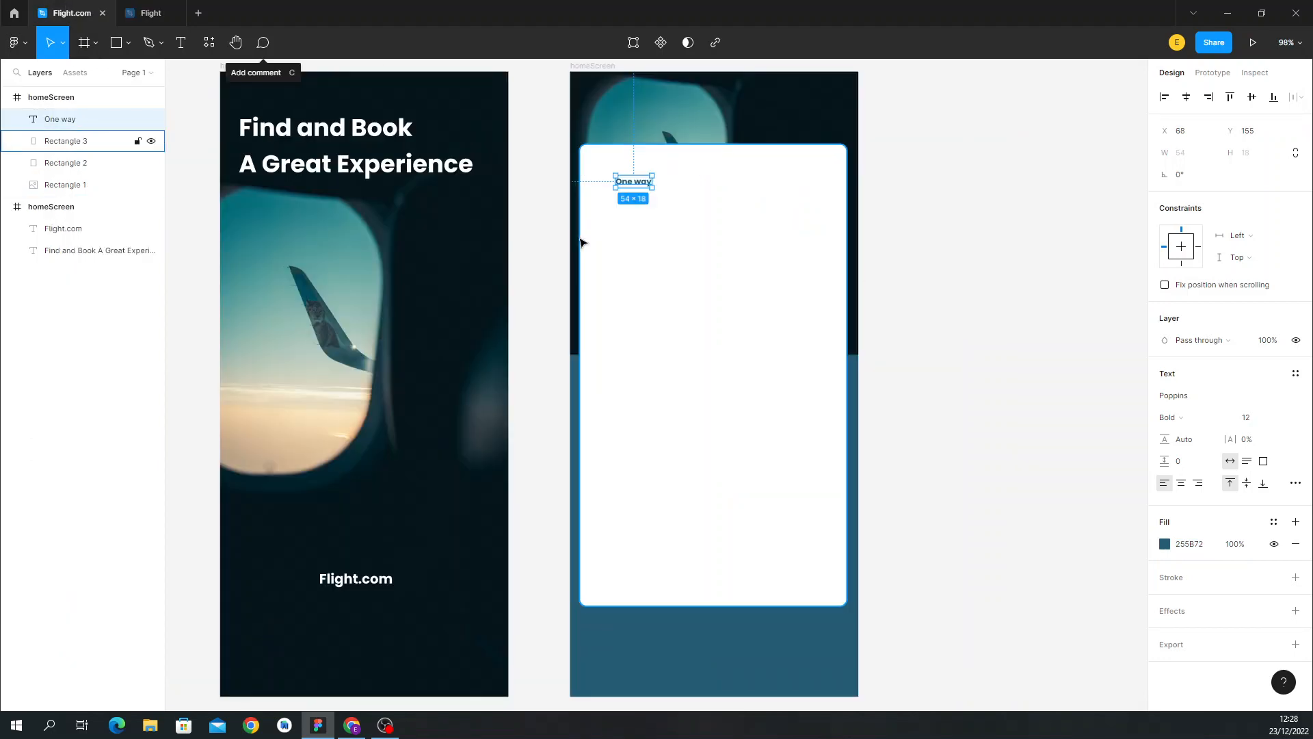
{"action": "left_click", "coordinate": [1260, 424]}
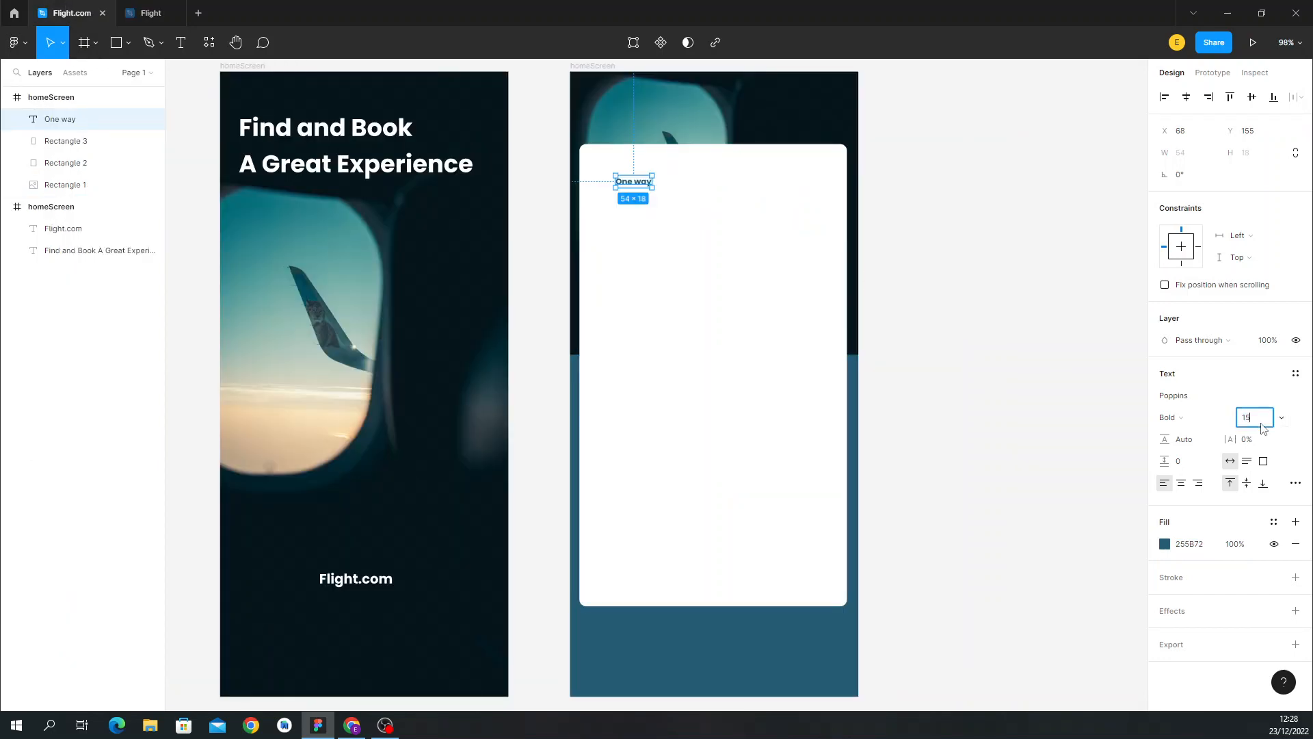
{"action": "type", "text": "15"}
{"action": "key", "text": "Return"}
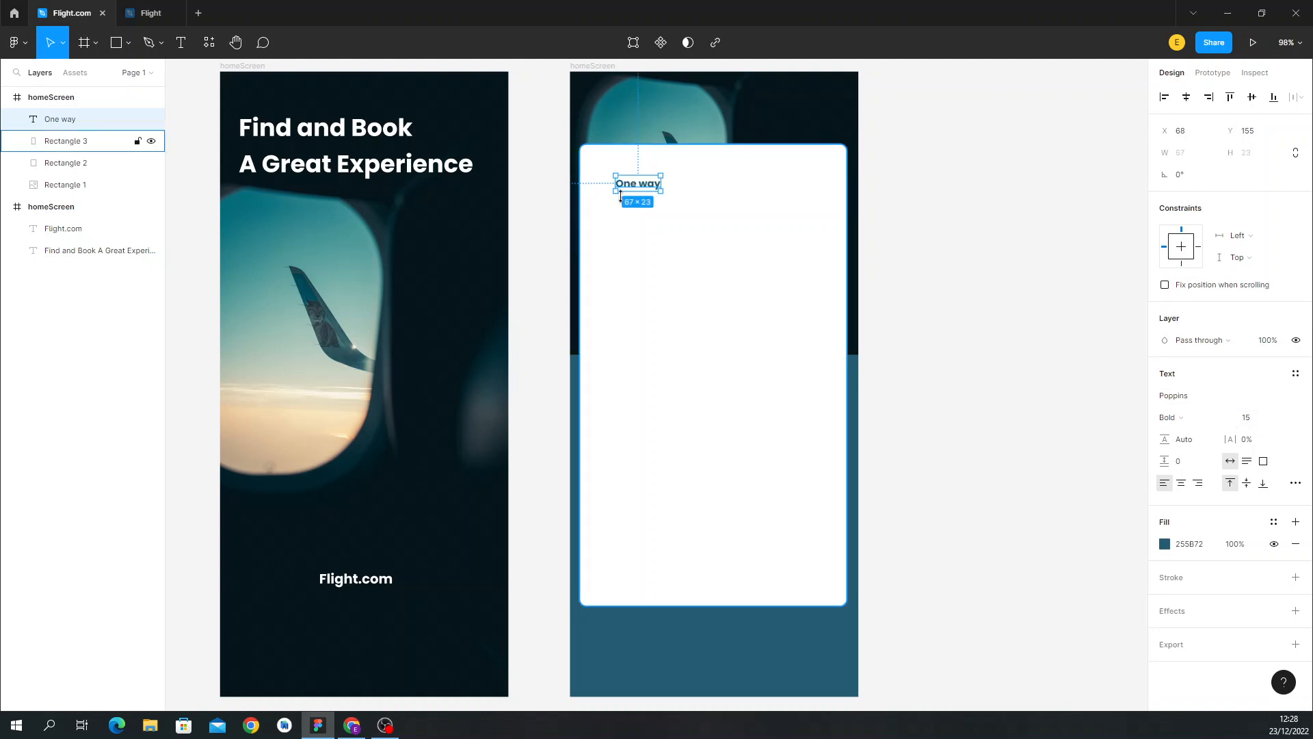
Move the One way label to about X 55, Y 142 and place a duplicate level with it at about X 273.
{"action": "left_click", "coordinate": [164, 9]}
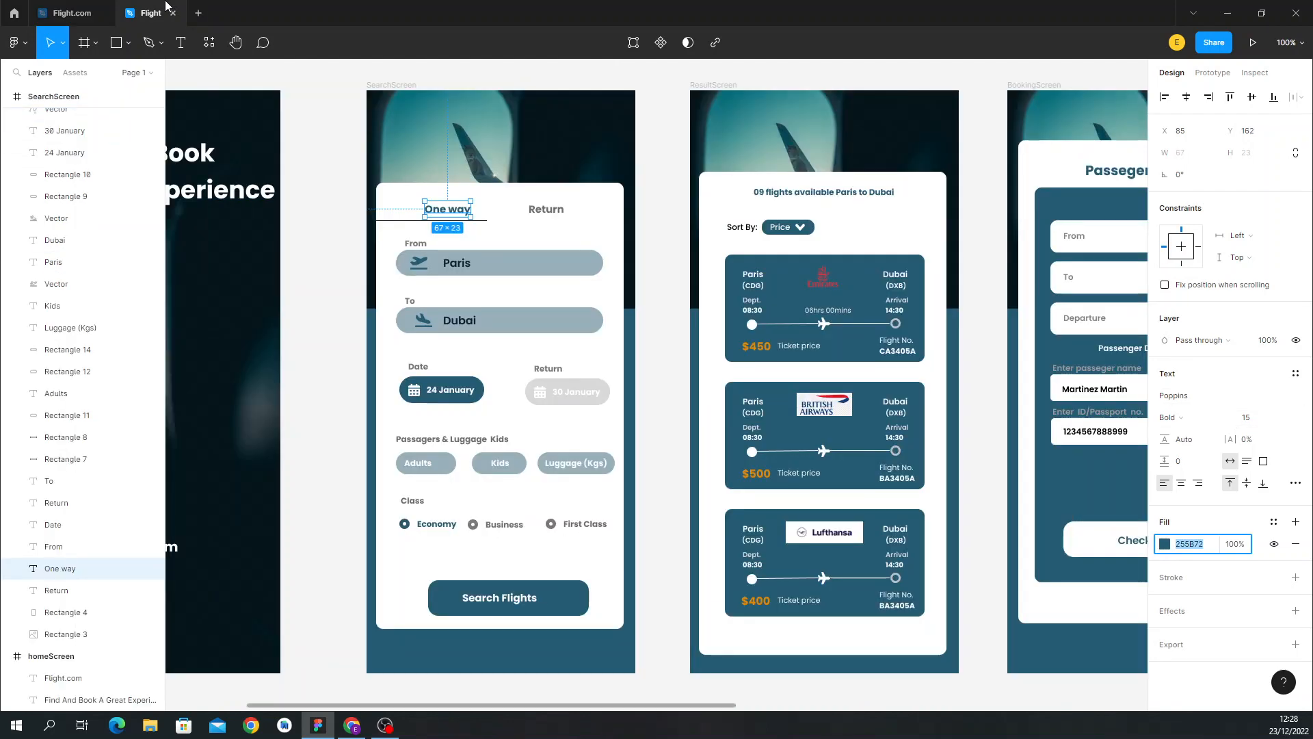
{"action": "left_click", "coordinate": [81, 15]}
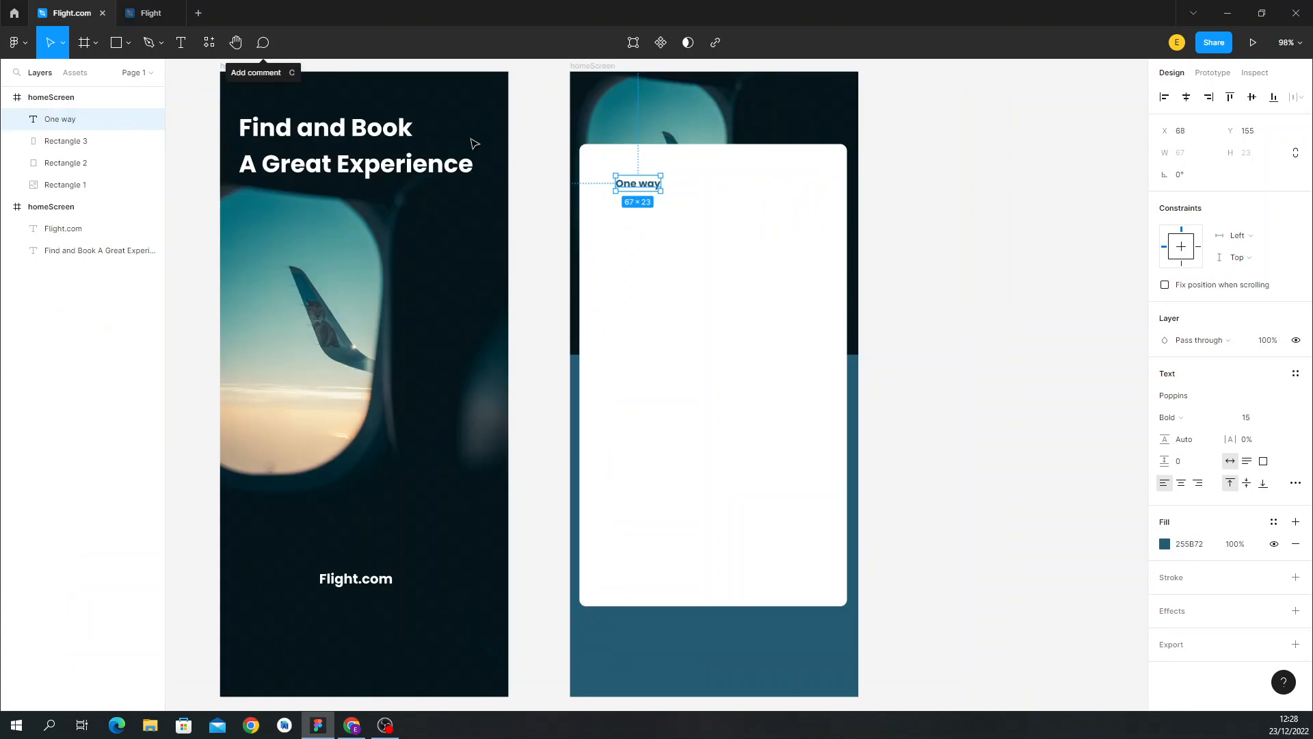
{"action": "left_click_drag", "start_coordinate": [635, 186], "coordinate": [632, 183]}
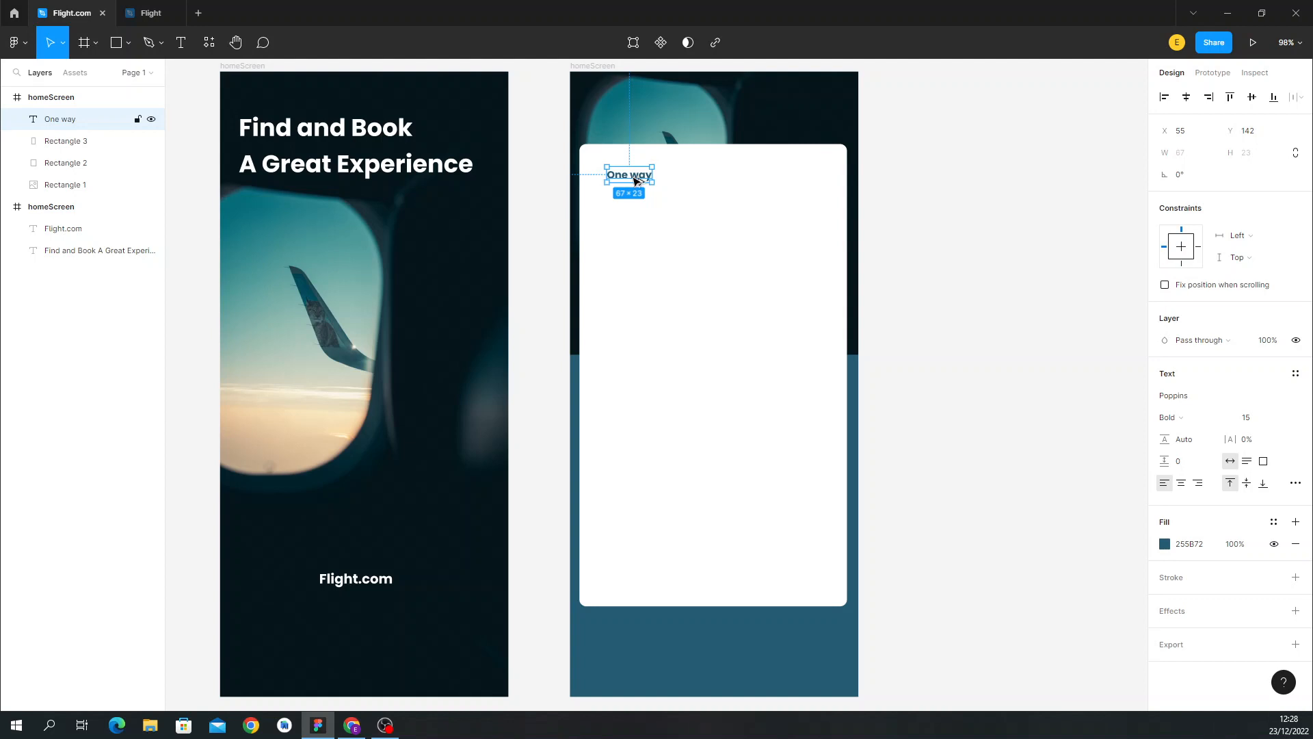
{"action": "left_click_drag", "start_coordinate": [636, 181], "coordinate": [782, 179], "text": "alt"}
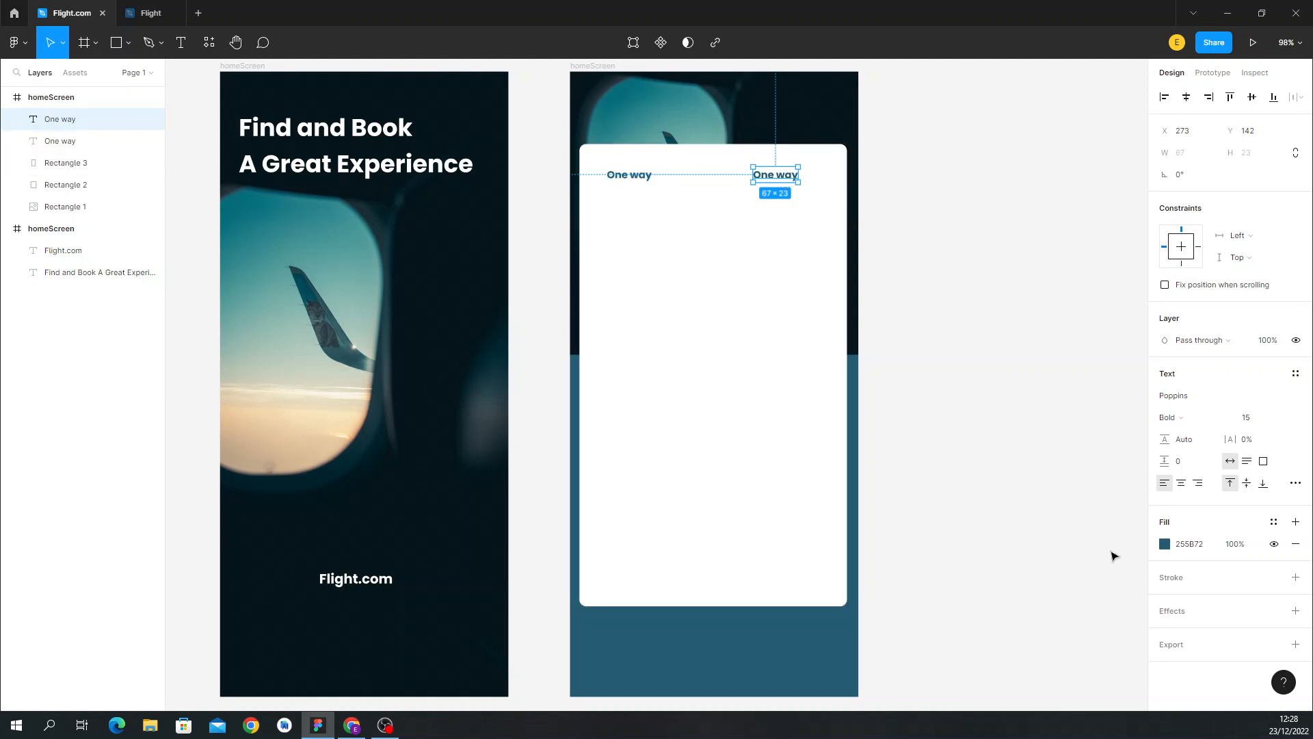
Change the duplicated label's fill to the mid grey 7C7C7C.
{"action": "left_click", "coordinate": [1165, 544]}
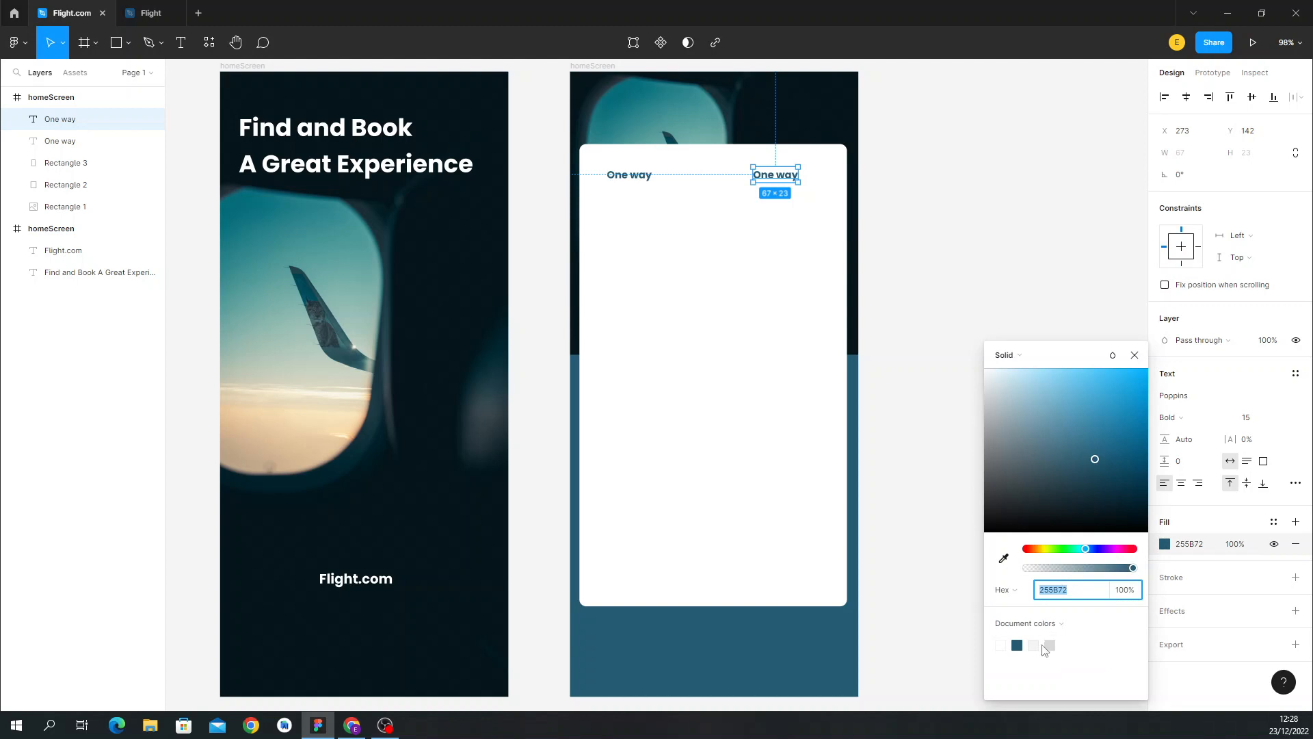
{"action": "left_click", "coordinate": [1051, 644]}
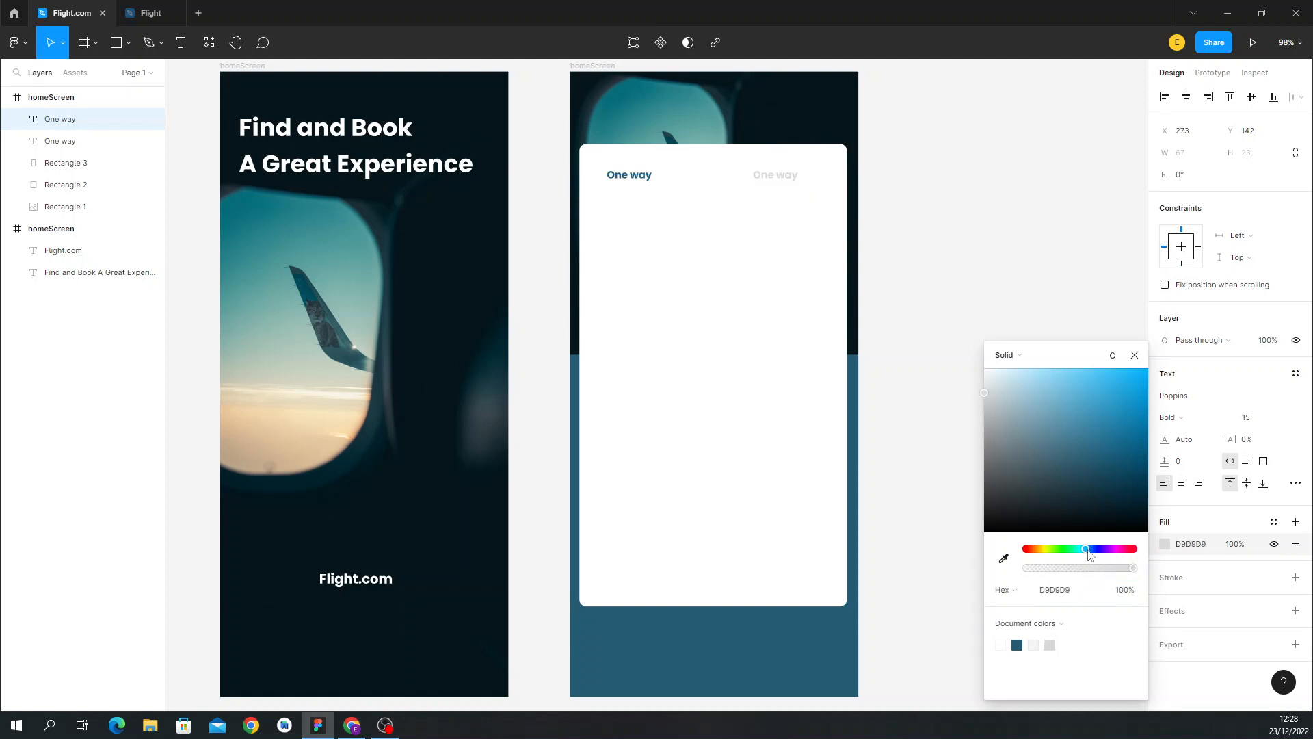
{"action": "left_click_drag", "start_coordinate": [984, 393], "coordinate": [984, 449]}
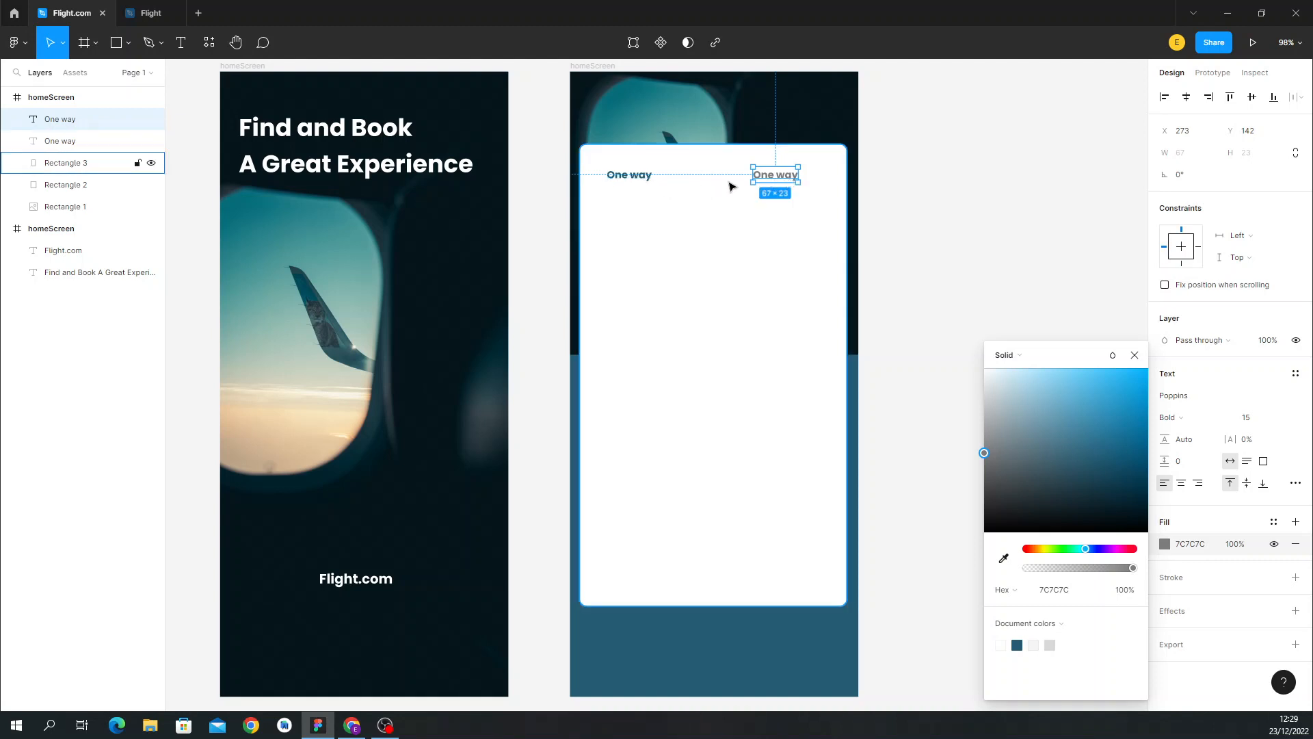
Replace the grey duplicate label's text with "Return".
{"action": "double_click", "coordinate": [773, 175]}
{"action": "left_click", "coordinate": [773, 173]}
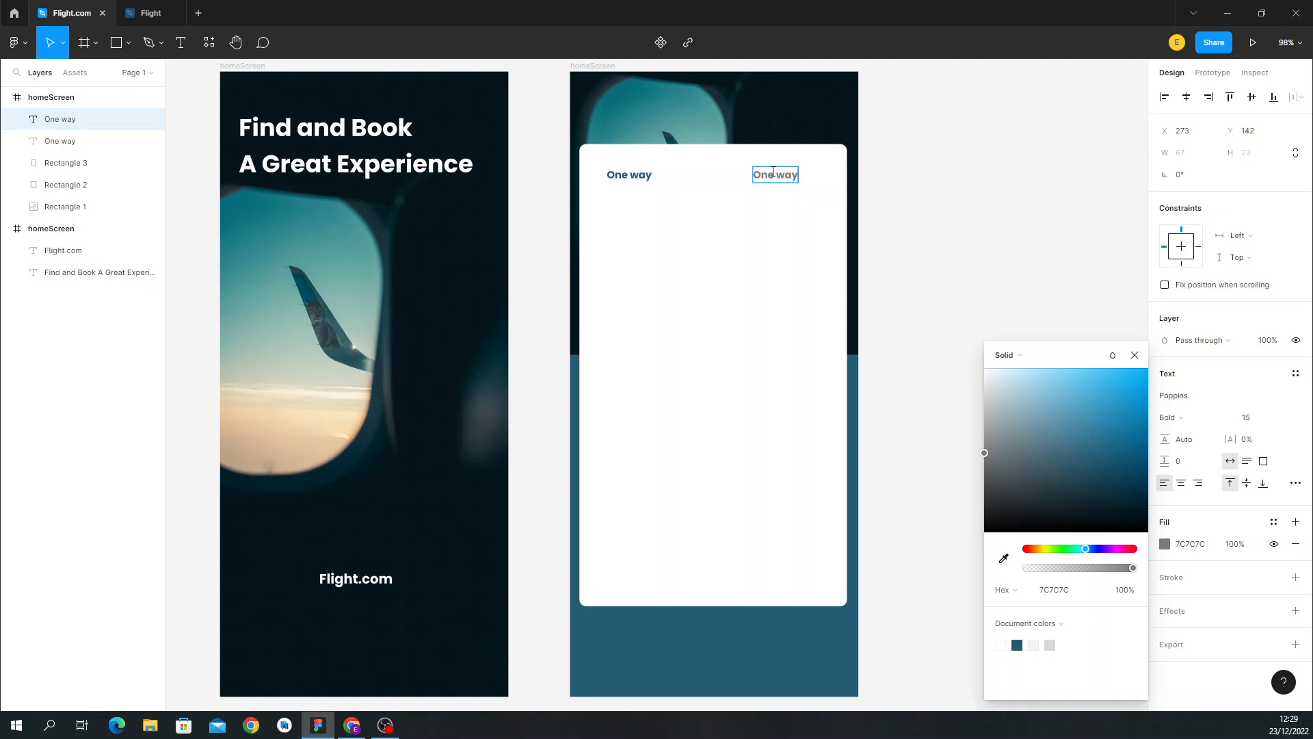
{"action": "key", "text": "BackSpace"}
{"action": "key", "text": "BackSpace"}
{"action": "key", "text": "BackSpace"}
{"action": "key", "text": "BackSpace"}
{"action": "key", "text": "BackSpace"}
{"action": "key", "text": "BackSpace"}
{"action": "key", "text": "BackSpace"}
{"action": "type", "text": "Return"}
Check the tab underline in the Flight file, then draw a line about 181 long beneath One way at about X 18, Y 164.
{"action": "left_click", "coordinate": [158, 7]}
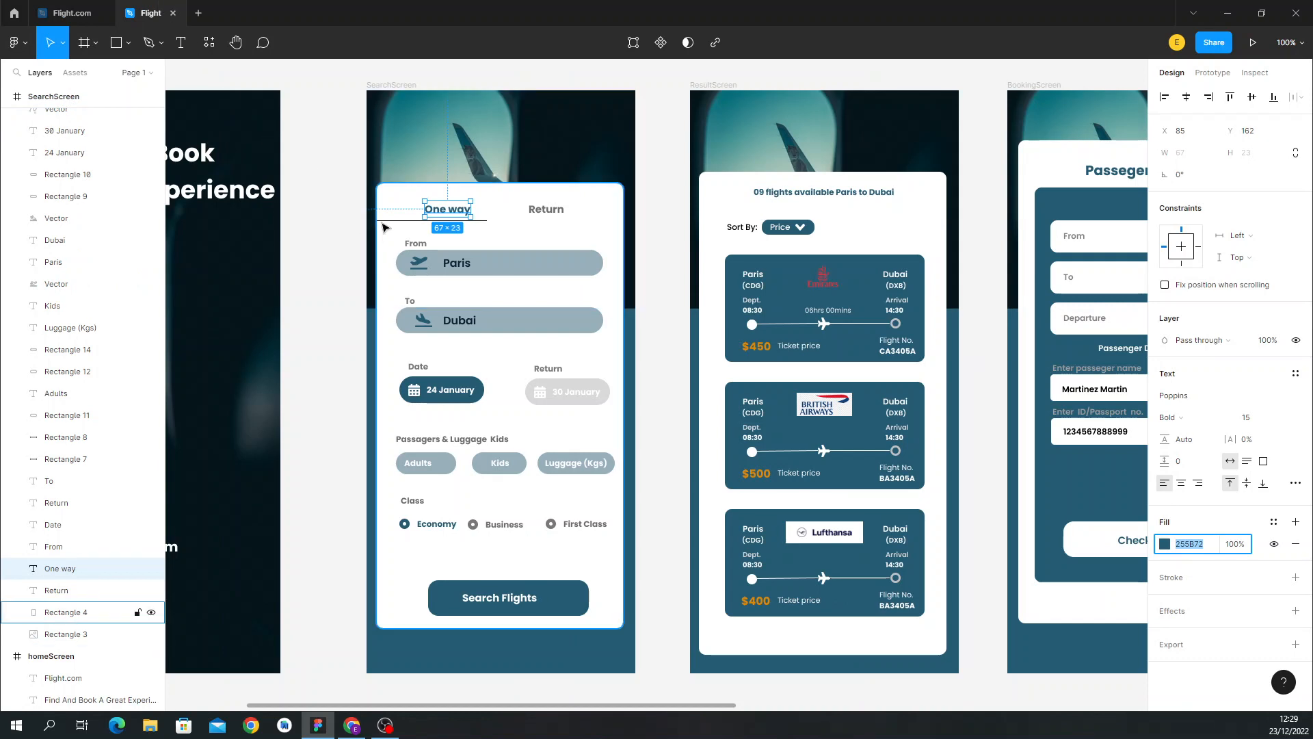
{"action": "left_click", "coordinate": [66, 10]}
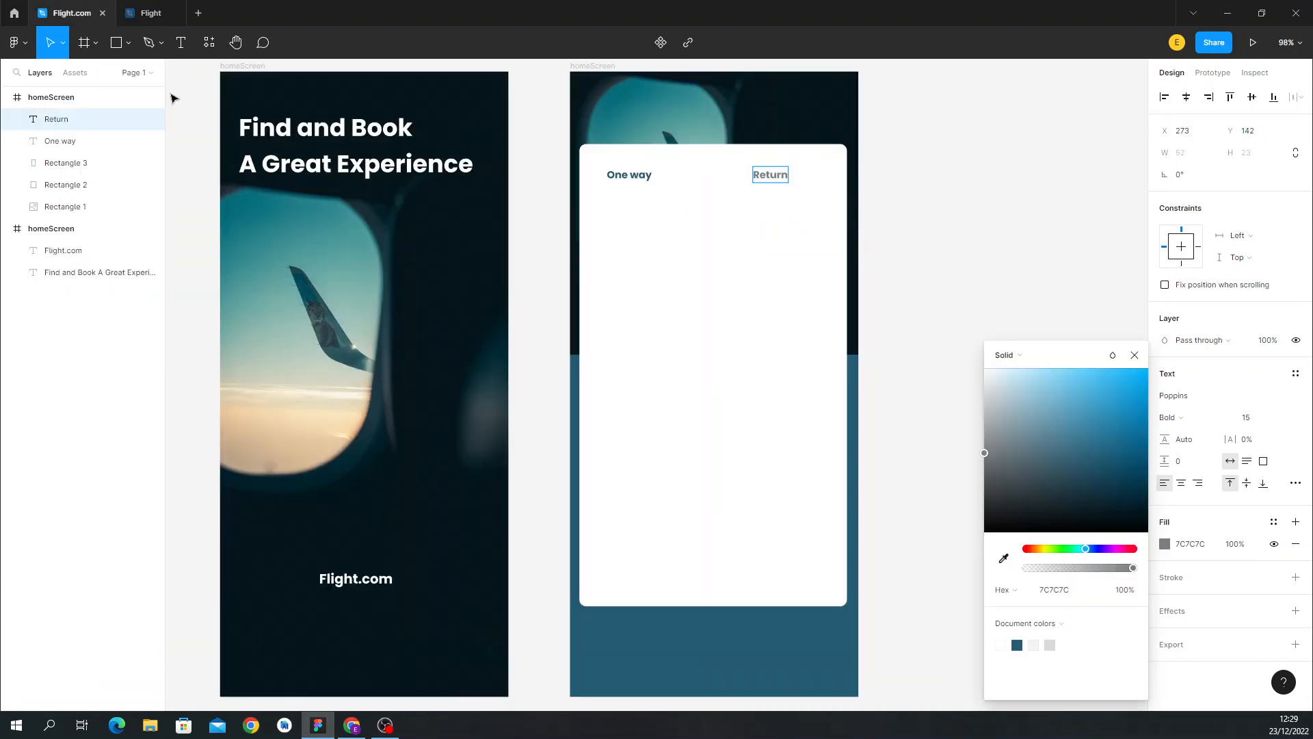
{"action": "left_click", "coordinate": [129, 42]}
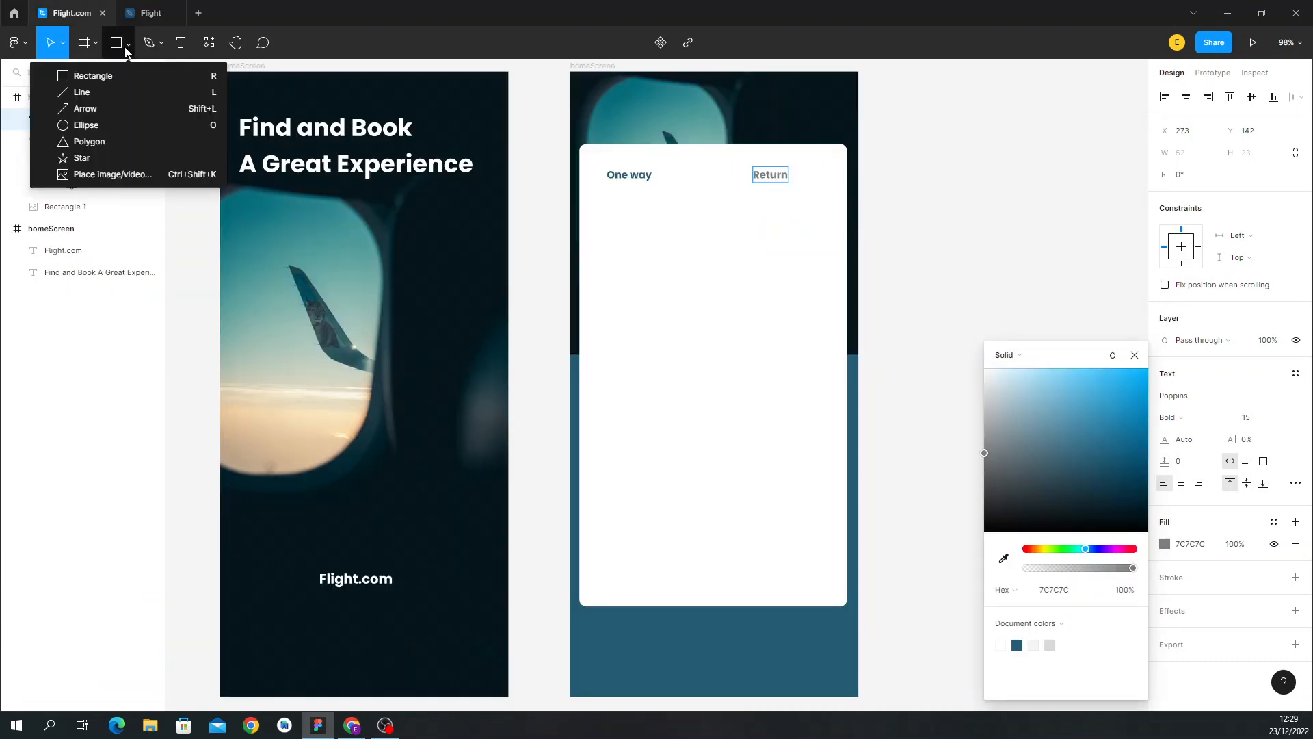
{"action": "left_click", "coordinate": [112, 94]}
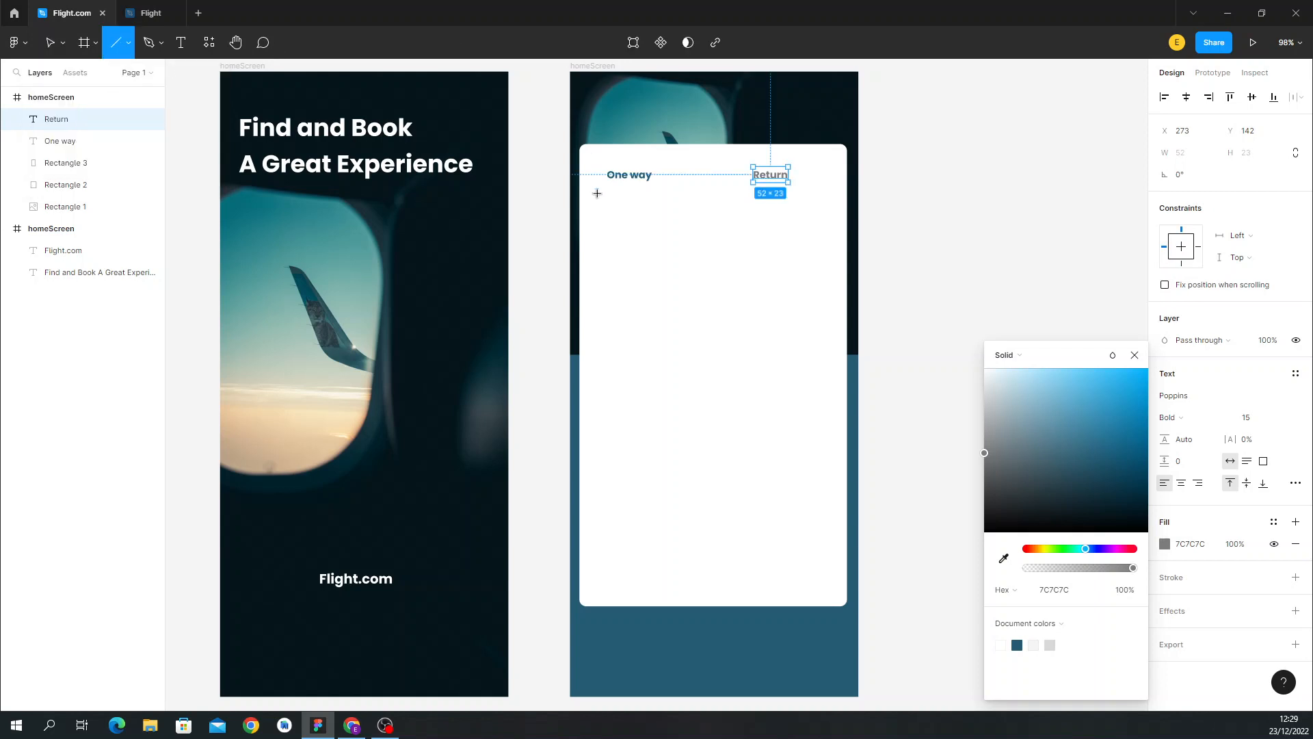
{"action": "left_click_drag", "start_coordinate": [582, 182], "coordinate": [705, 183]}
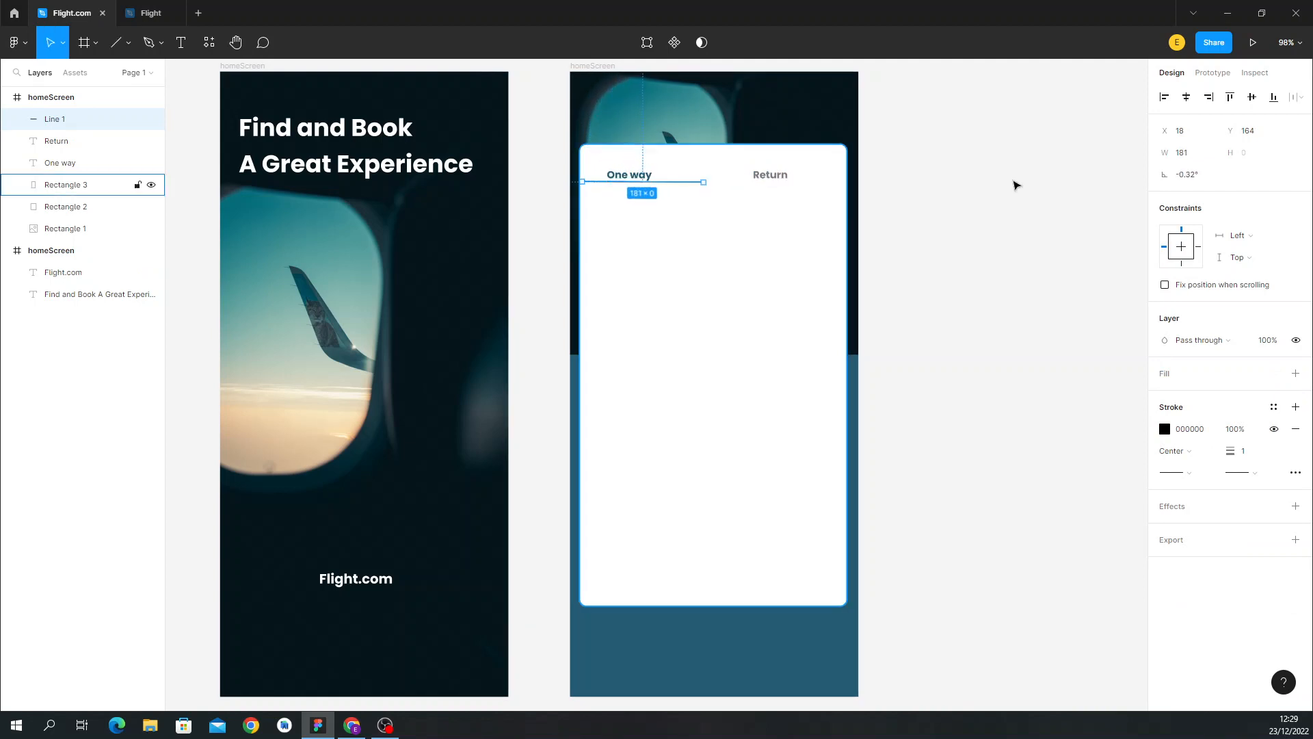
Set the rotation of the line under One way to 0° so it is horizontal.
{"action": "left_click", "coordinate": [1197, 176]}
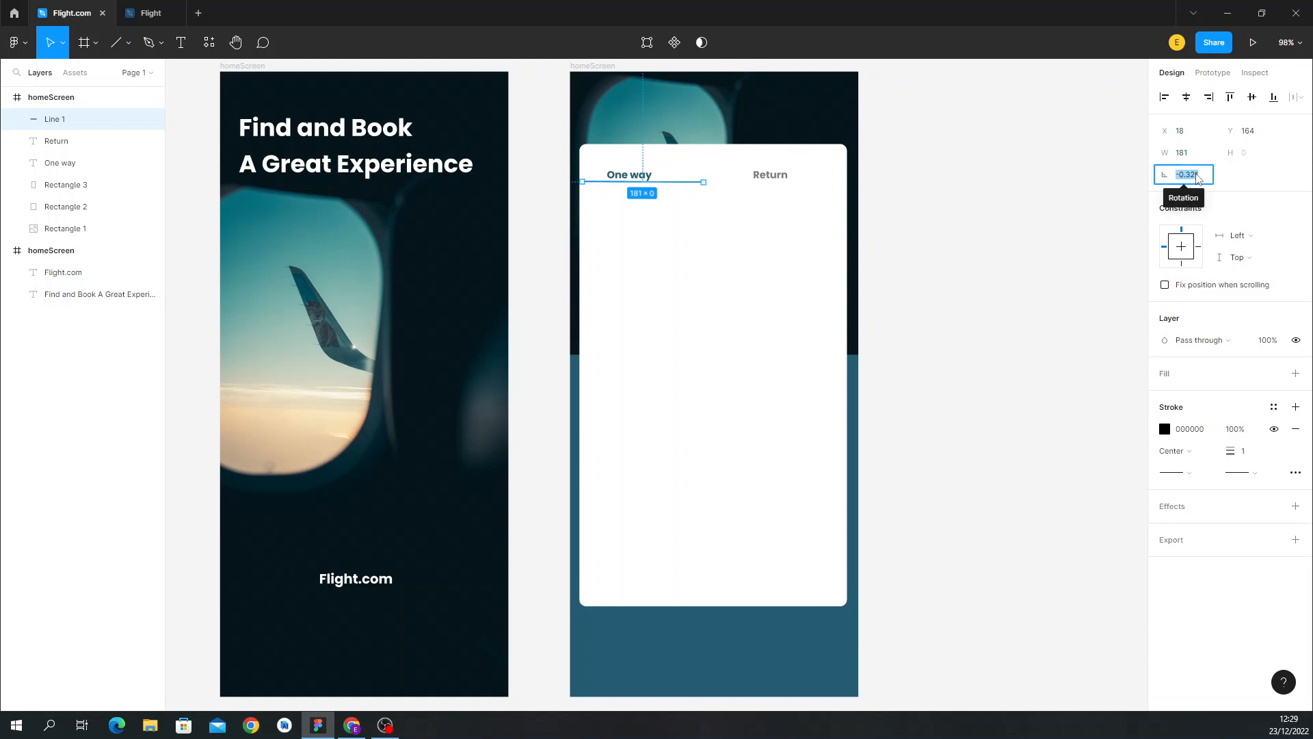
{"action": "left_click", "coordinate": [1205, 179]}
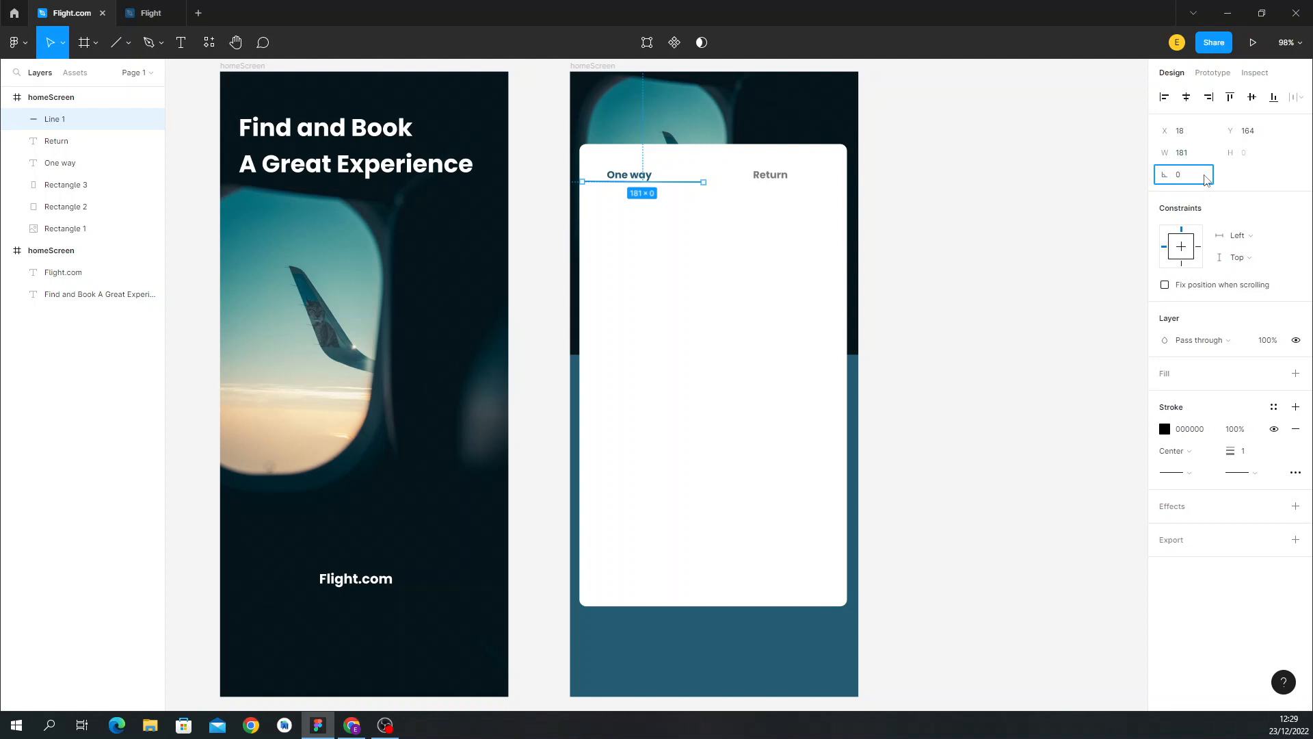
{"action": "key", "text": "Return"}
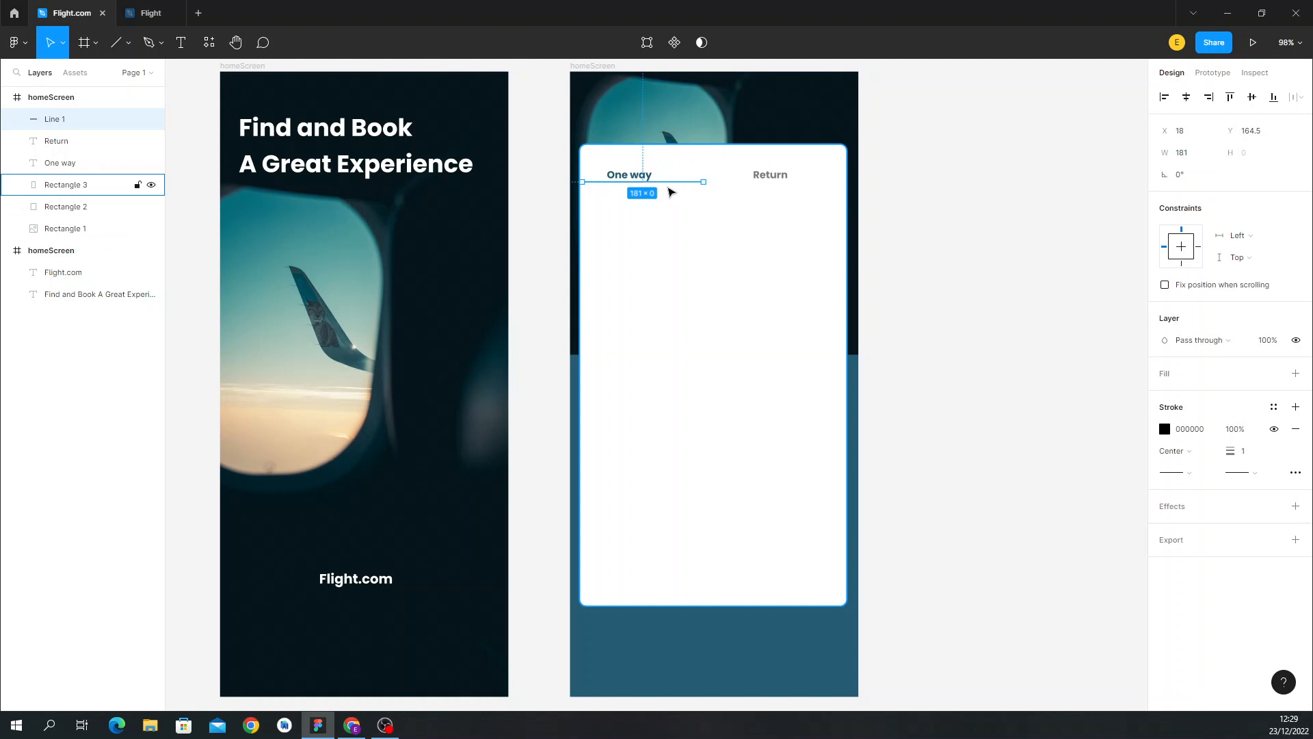
Move the horizontal line under One way down to the card's left edge, at about X 14, Y 171.
{"action": "left_click", "coordinate": [536, 269]}
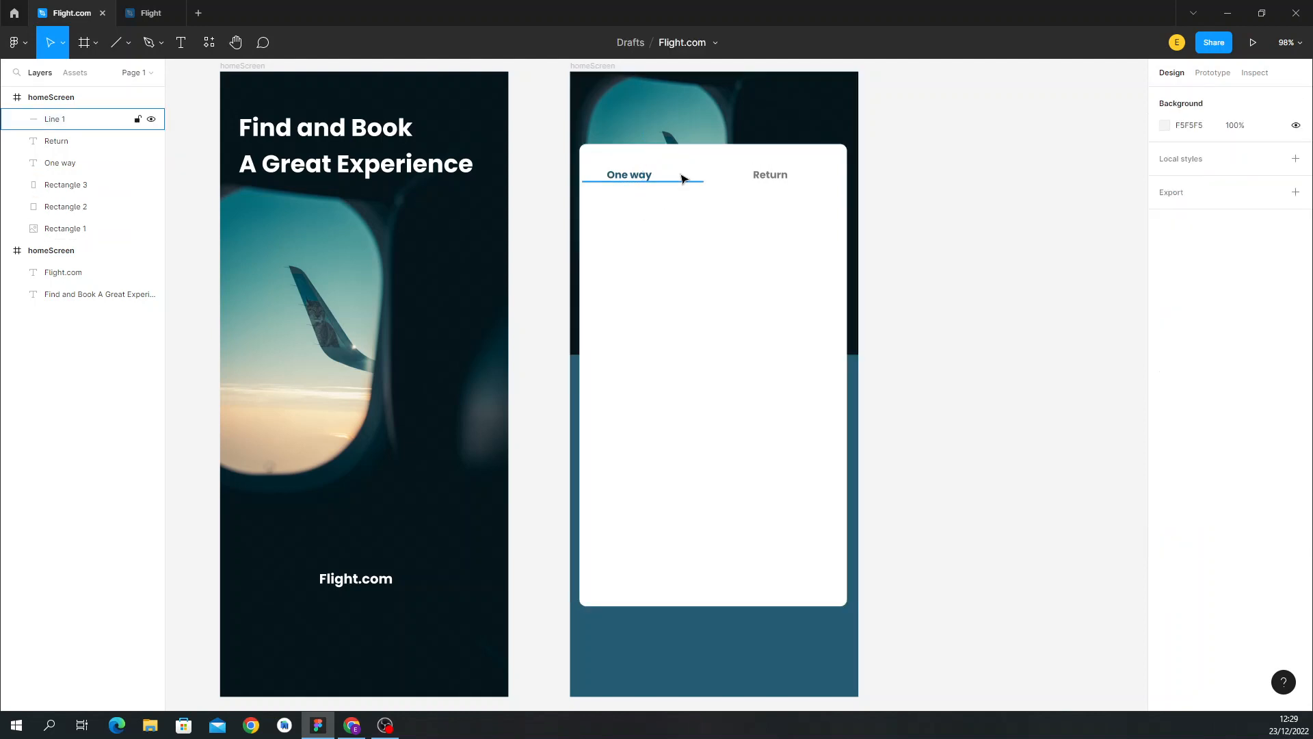
{"action": "left_click", "coordinate": [681, 183]}
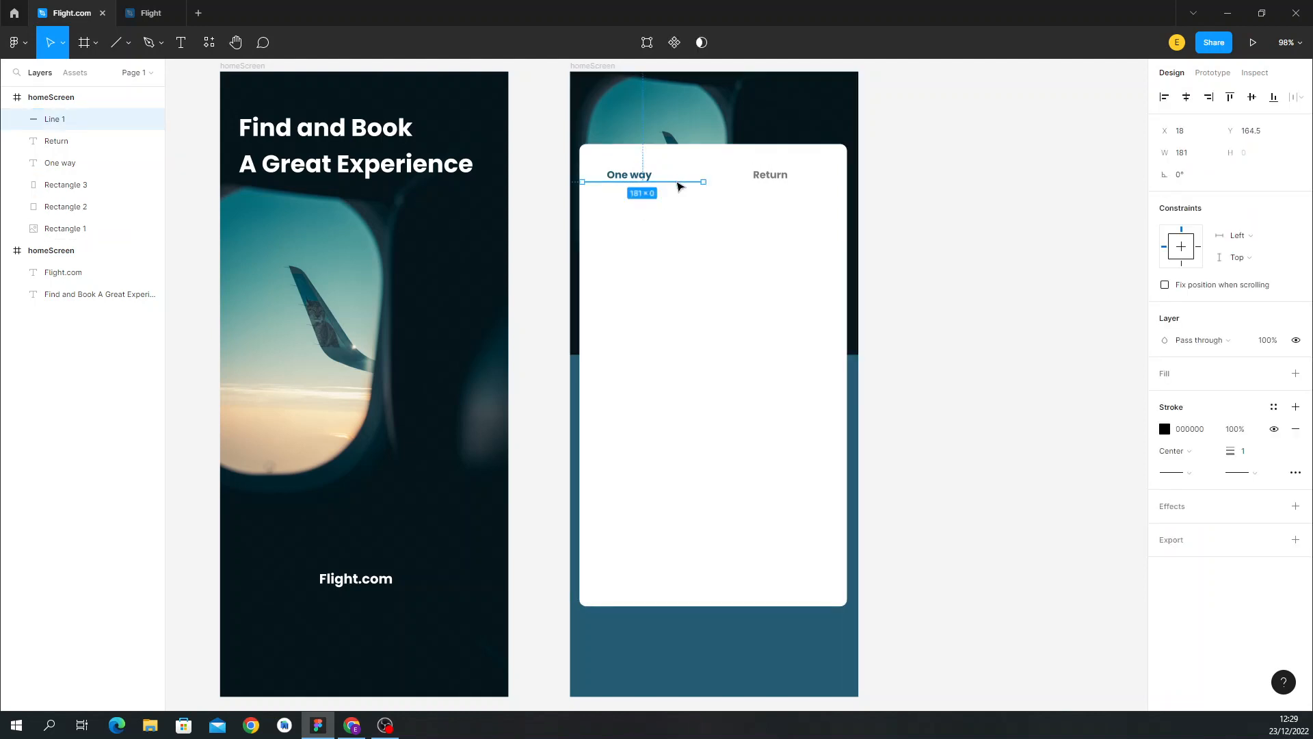
{"action": "left_click_drag", "start_coordinate": [678, 183], "coordinate": [684, 184]}
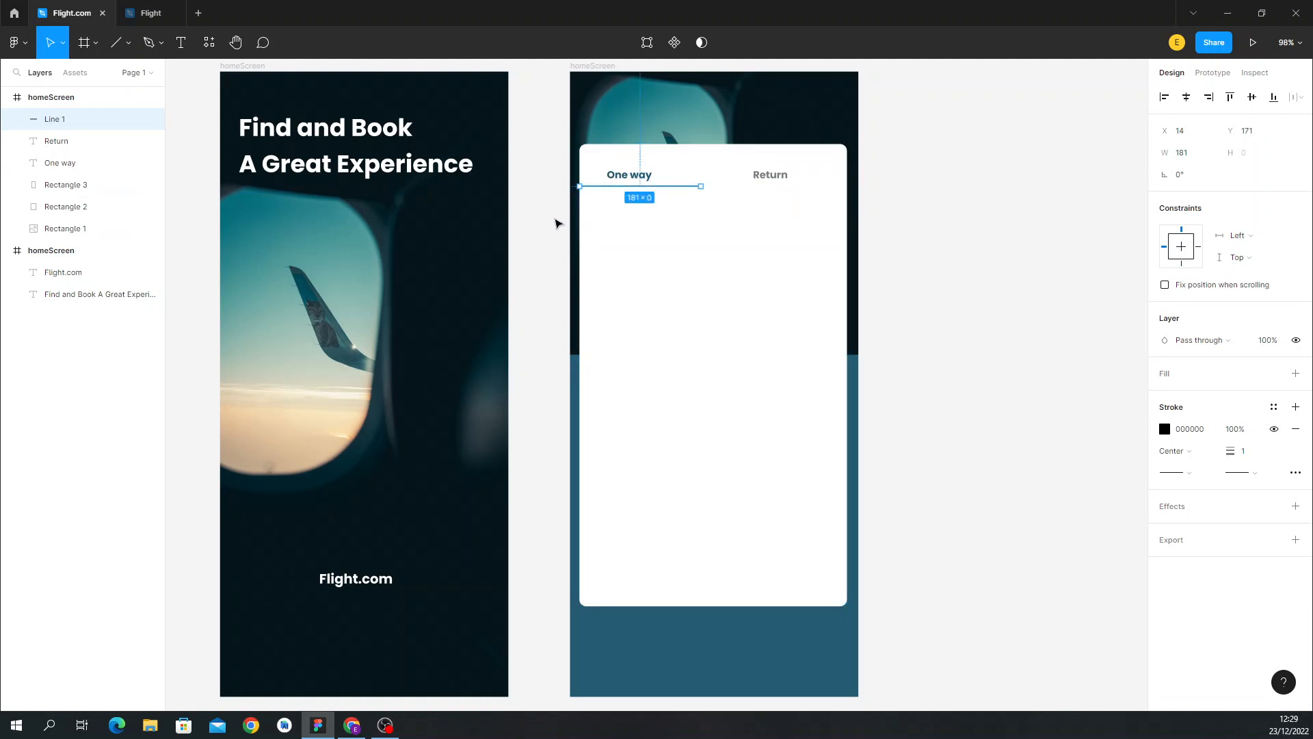
{"action": "left_click", "coordinate": [555, 224]}
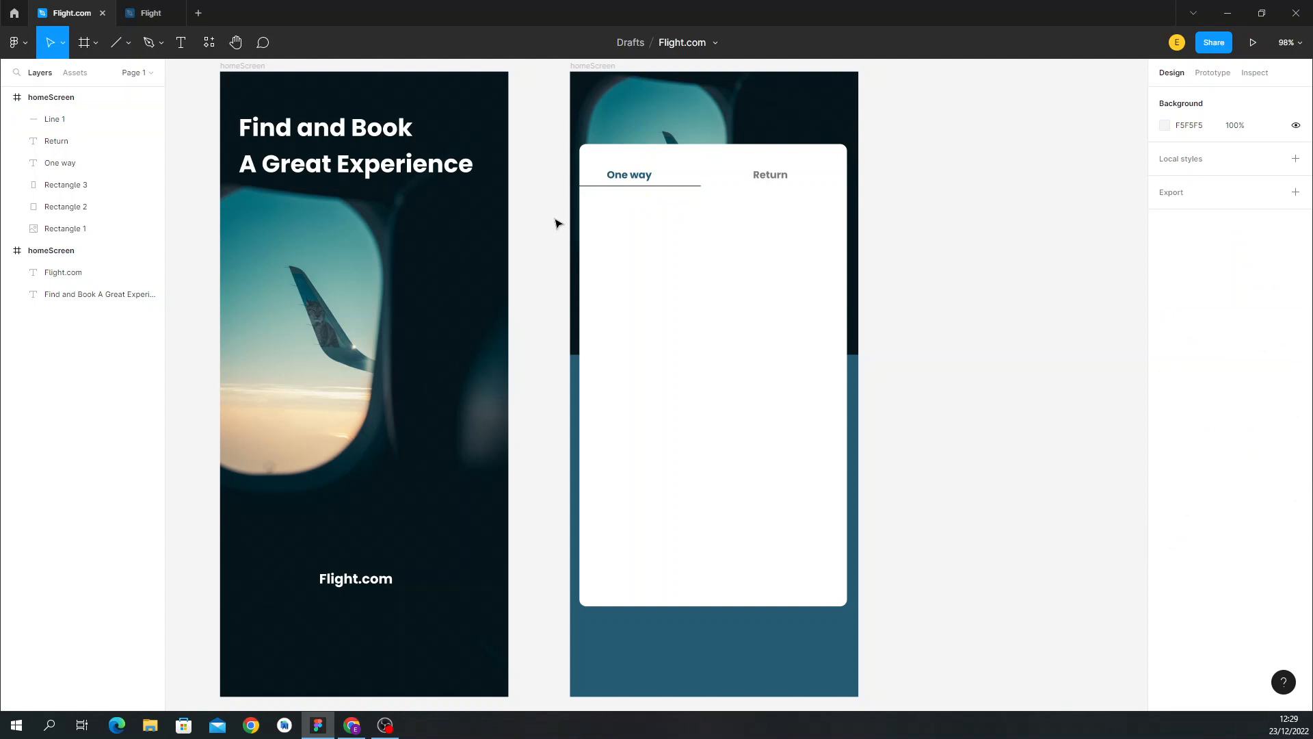
Check the From label in the Flight file, then add the text "From" below the One way line at about X 47, Y 228.
{"action": "left_click", "coordinate": [147, 13]}
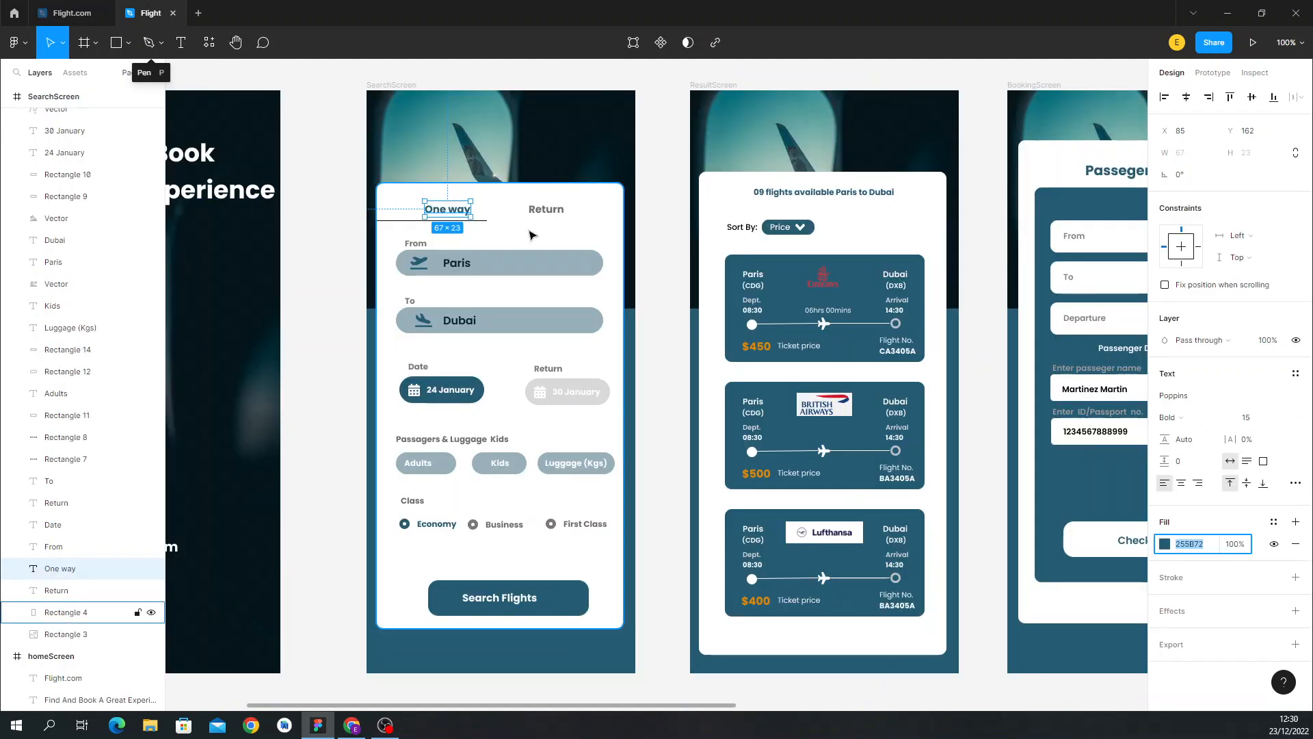
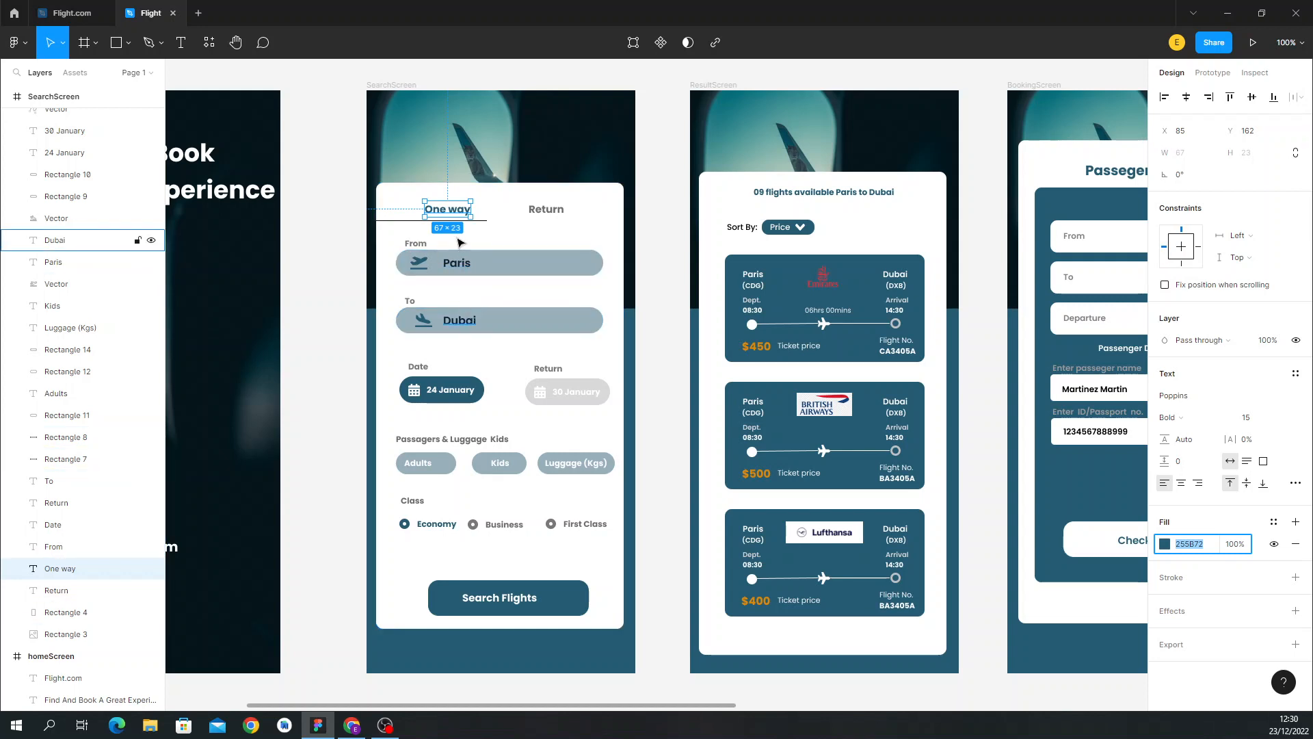
{"action": "left_click", "coordinate": [68, 12]}
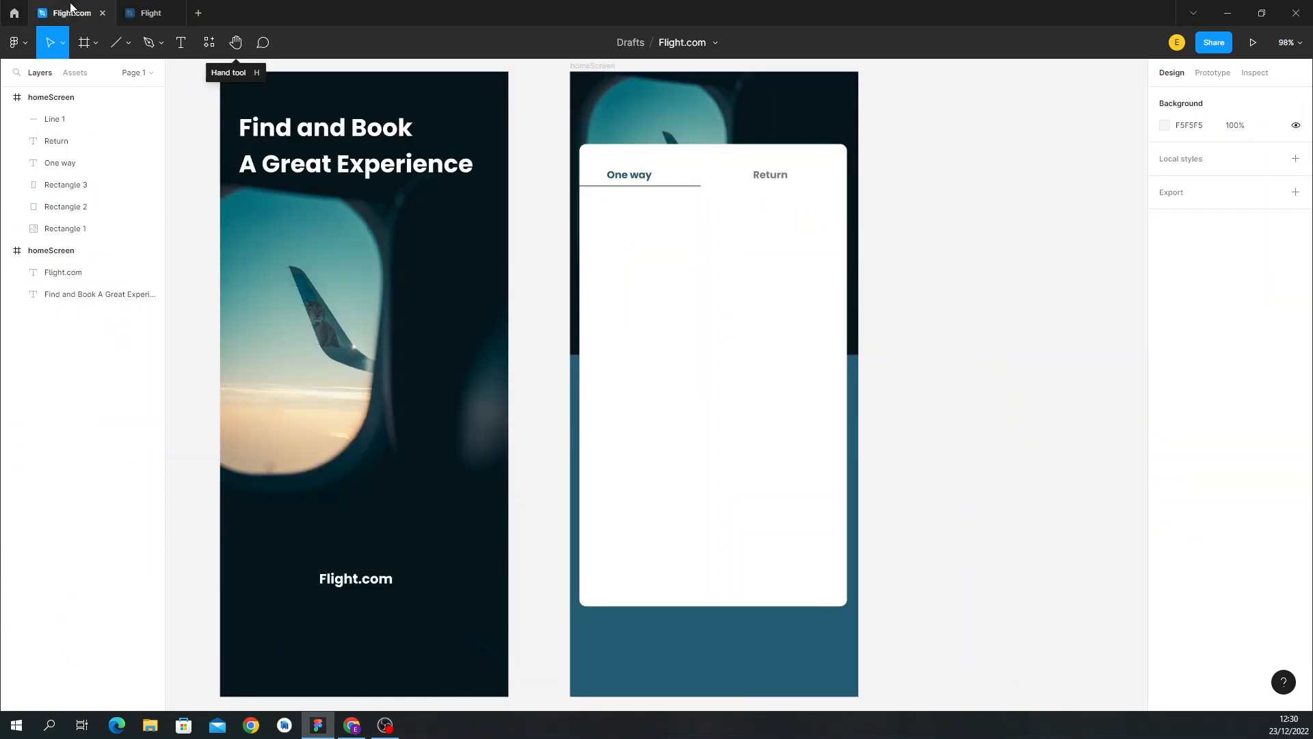
{"action": "left_click", "coordinate": [135, 7]}
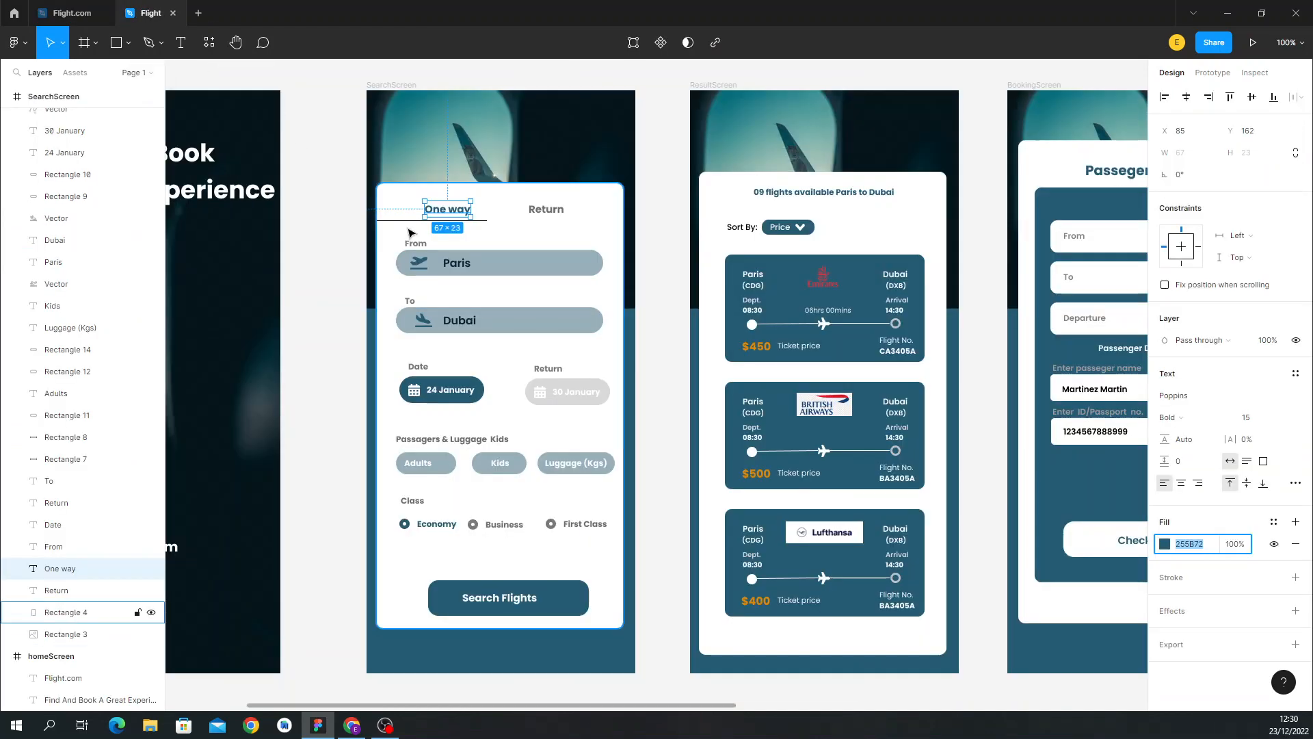
{"action": "left_click", "coordinate": [68, 13]}
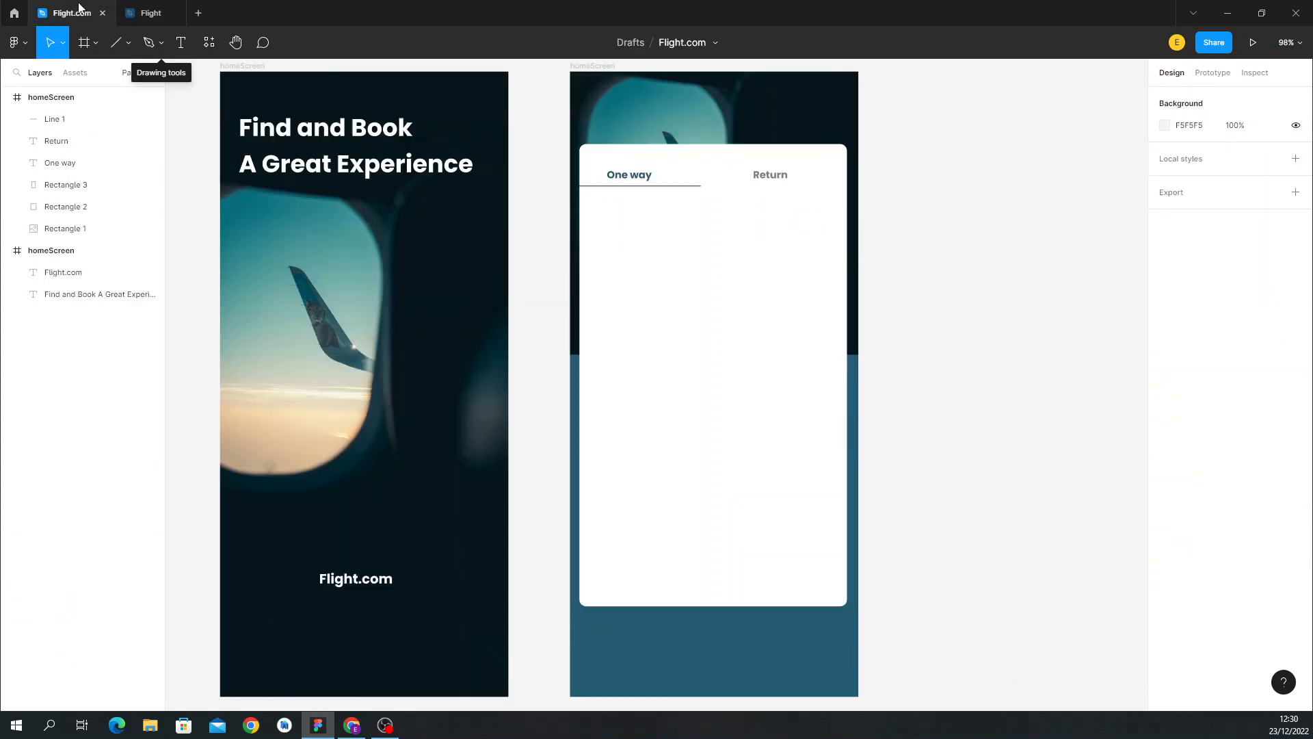
{"action": "left_click", "coordinate": [182, 45]}
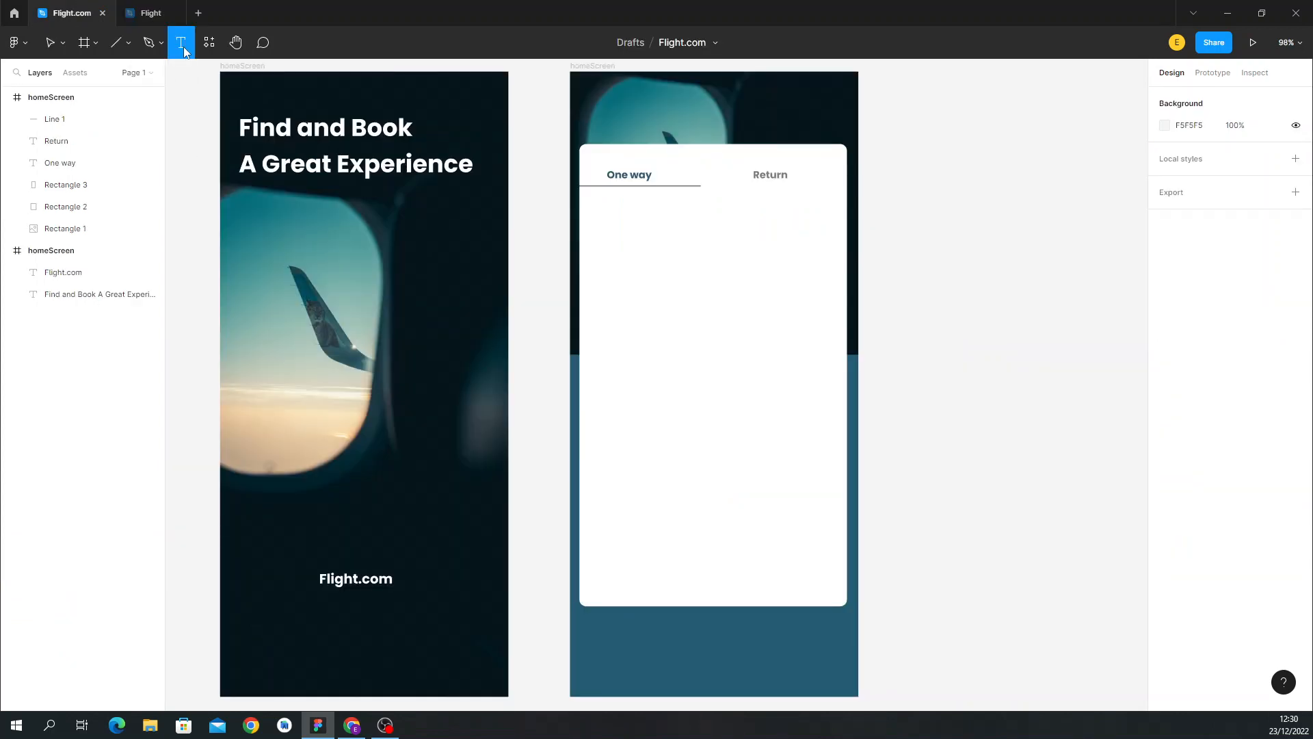
{"action": "left_click", "coordinate": [602, 225]}
{"action": "type", "text": "F"}
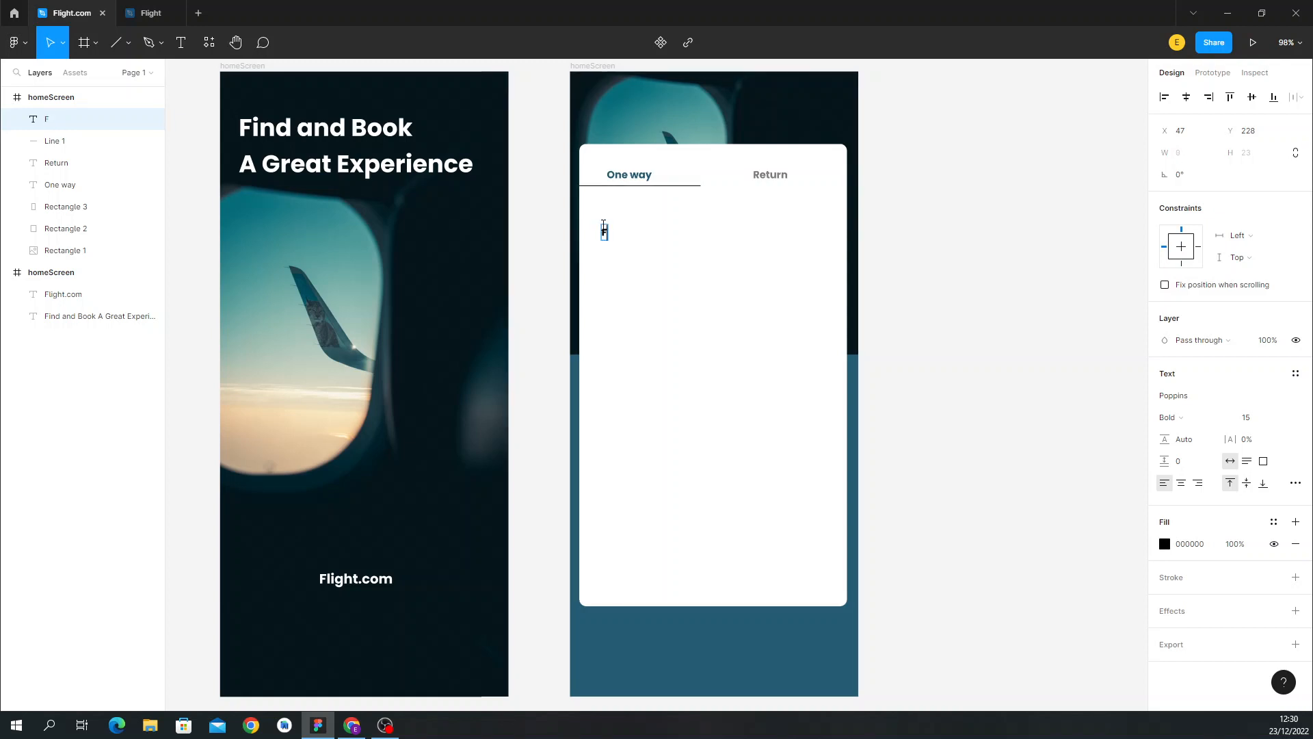
{"action": "type", "text": "rom"}
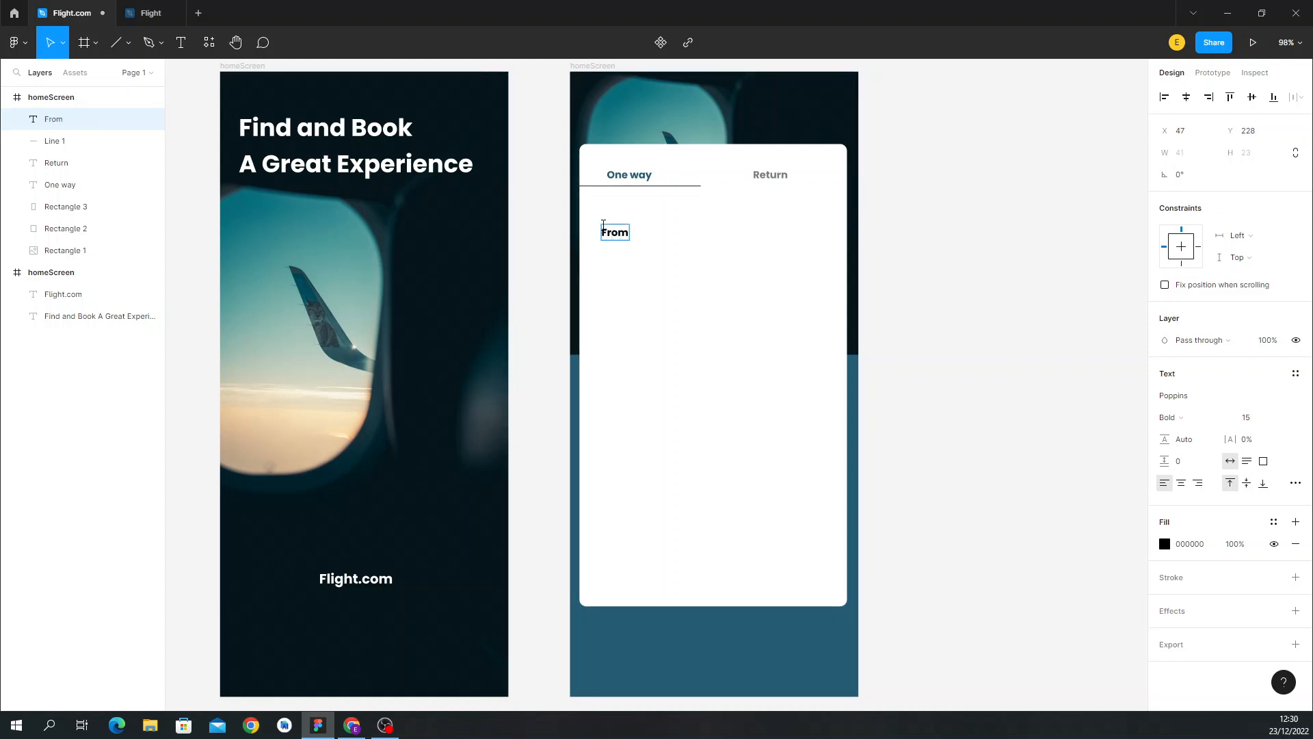
Set the From label's font size to 12.
{"action": "left_click", "coordinate": [1286, 420]}
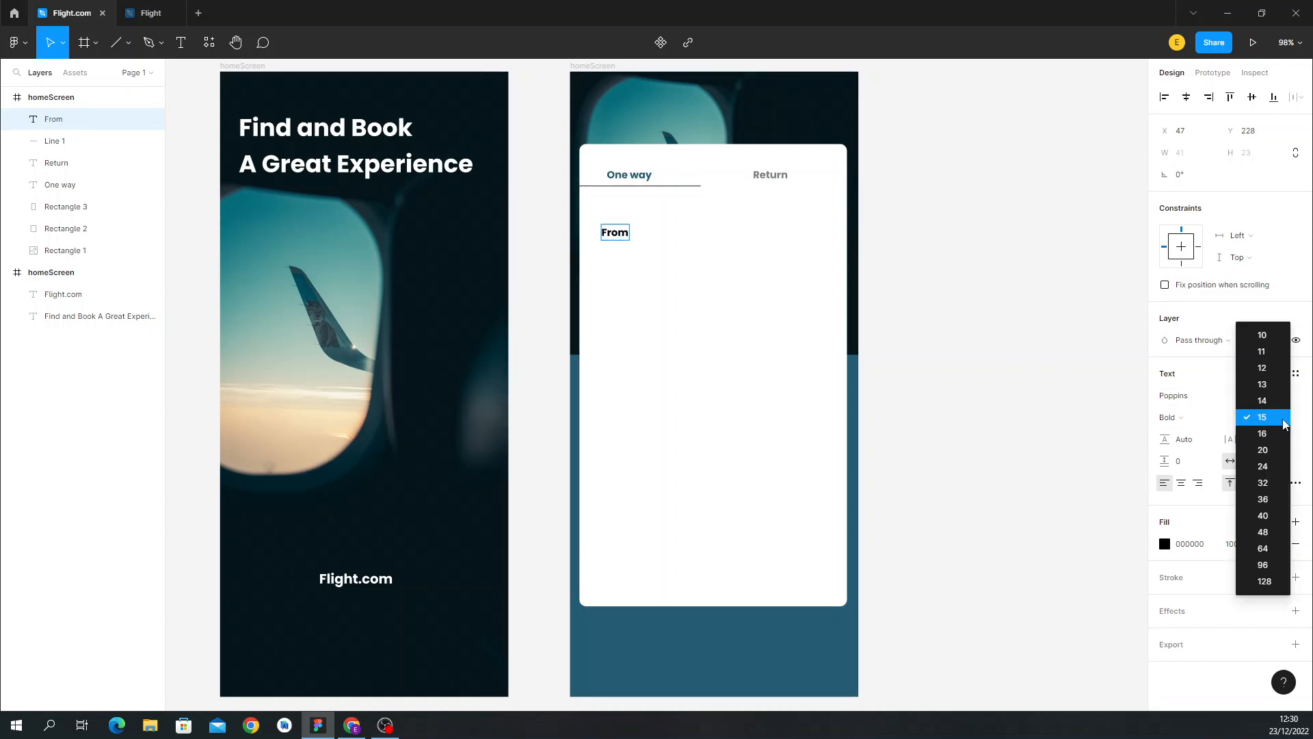
{"action": "left_click", "coordinate": [1265, 368]}
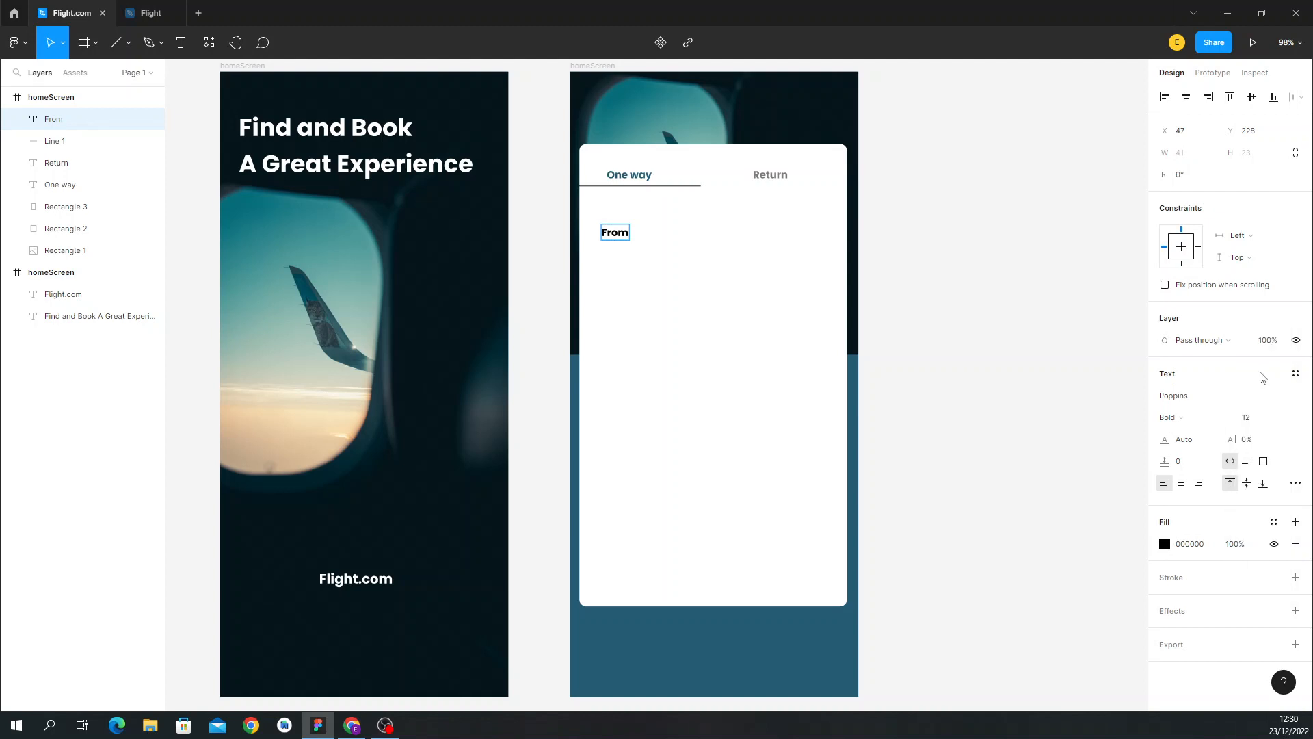
{"action": "key", "text": "Escape"}
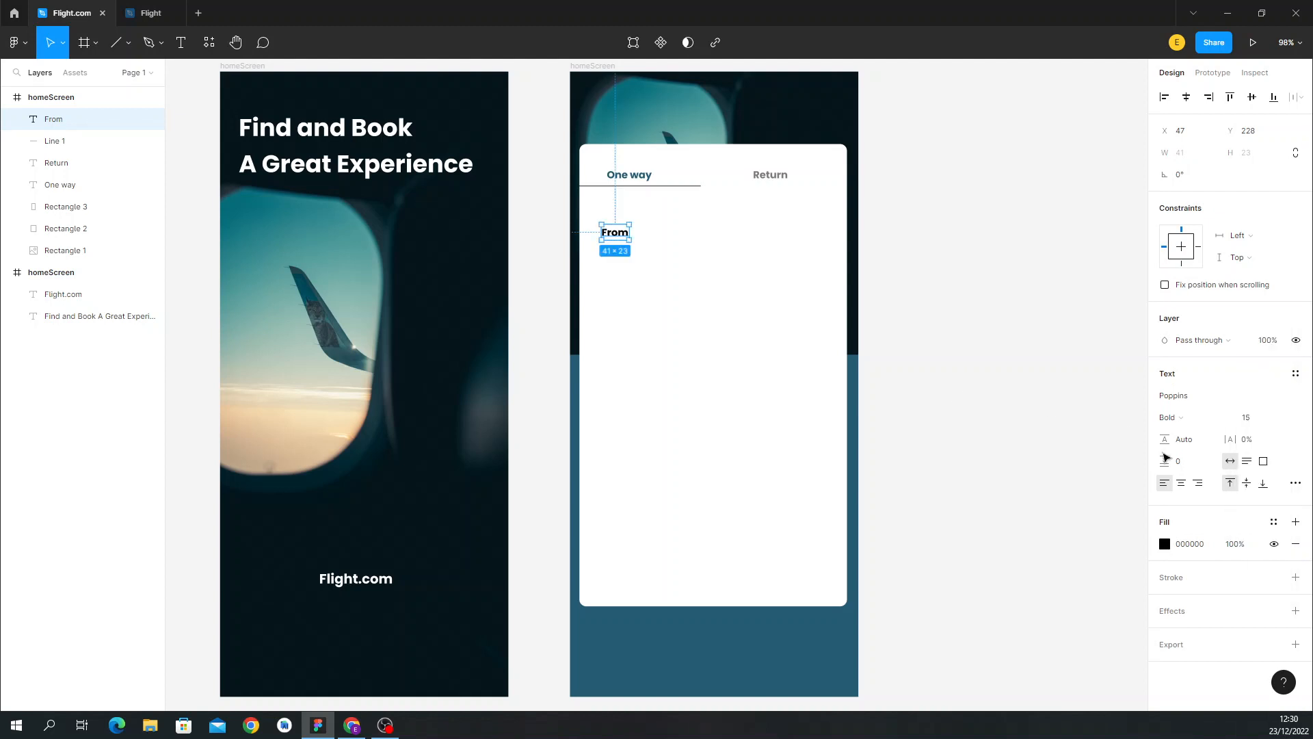
{"action": "left_click", "coordinate": [1286, 419]}
{"action": "left_click", "coordinate": [1262, 370]}
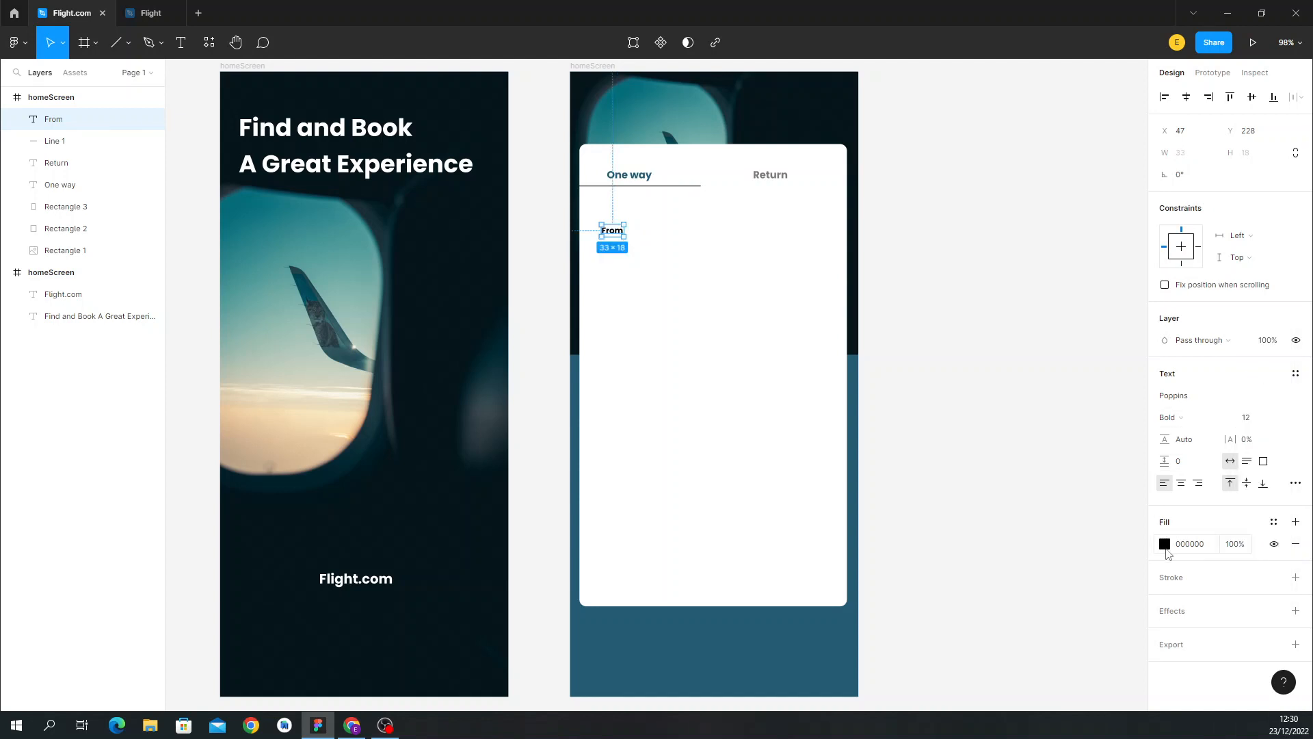
Fill the From label with the grey document colour 7C7C7C and move it to about X 33, Y 221.
{"action": "left_click", "coordinate": [1165, 543]}
{"action": "left_click", "coordinate": [1083, 645]}
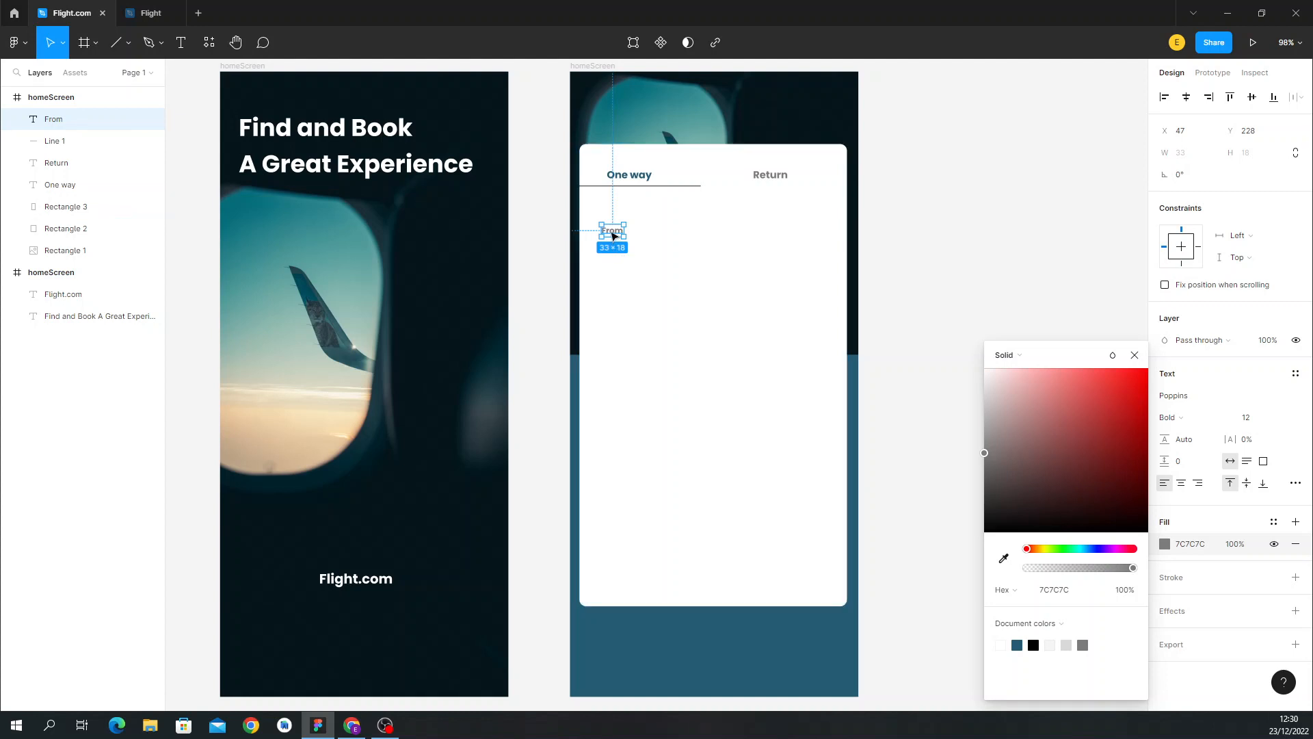
{"action": "left_click_drag", "start_coordinate": [613, 236], "coordinate": [601, 227]}
Draw a field rectangle about 331 × 41 just beneath the From label at about X 33, Y 245, aligned with the label's left edge.
{"action": "left_click", "coordinate": [129, 7]}
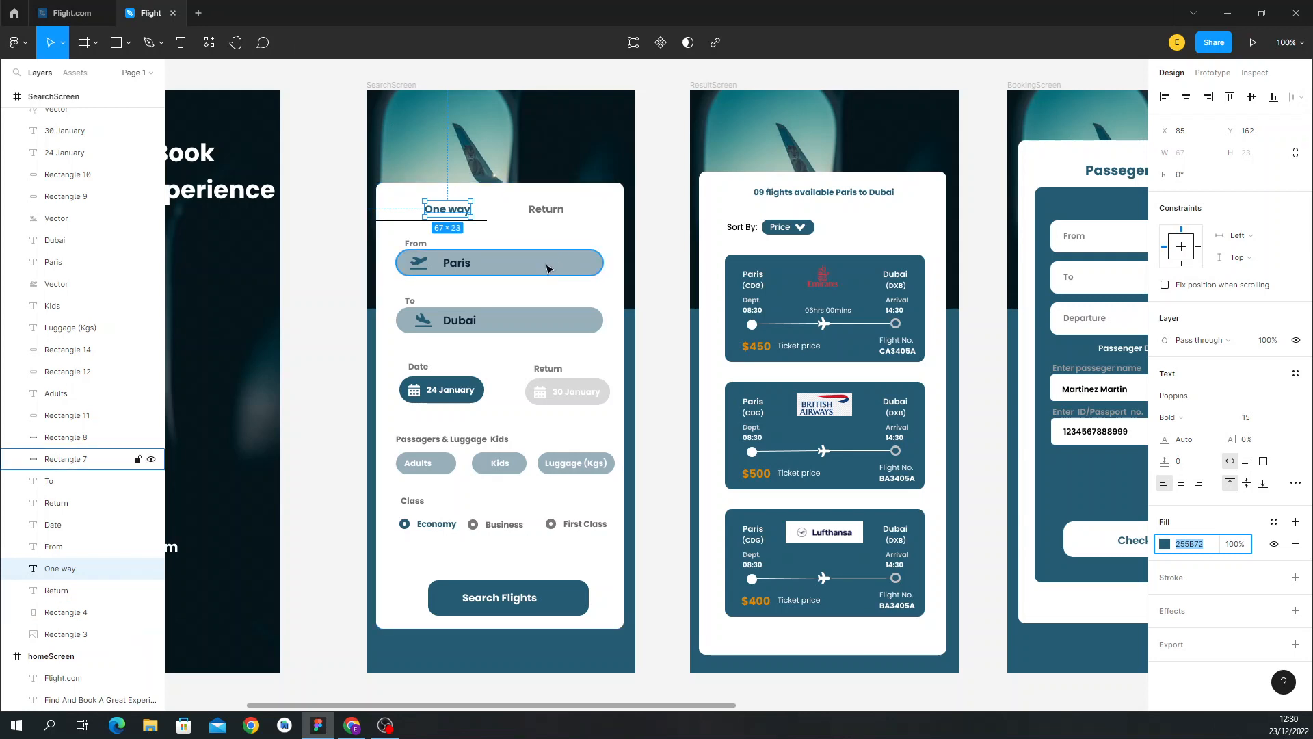
{"action": "left_click", "coordinate": [72, 13]}
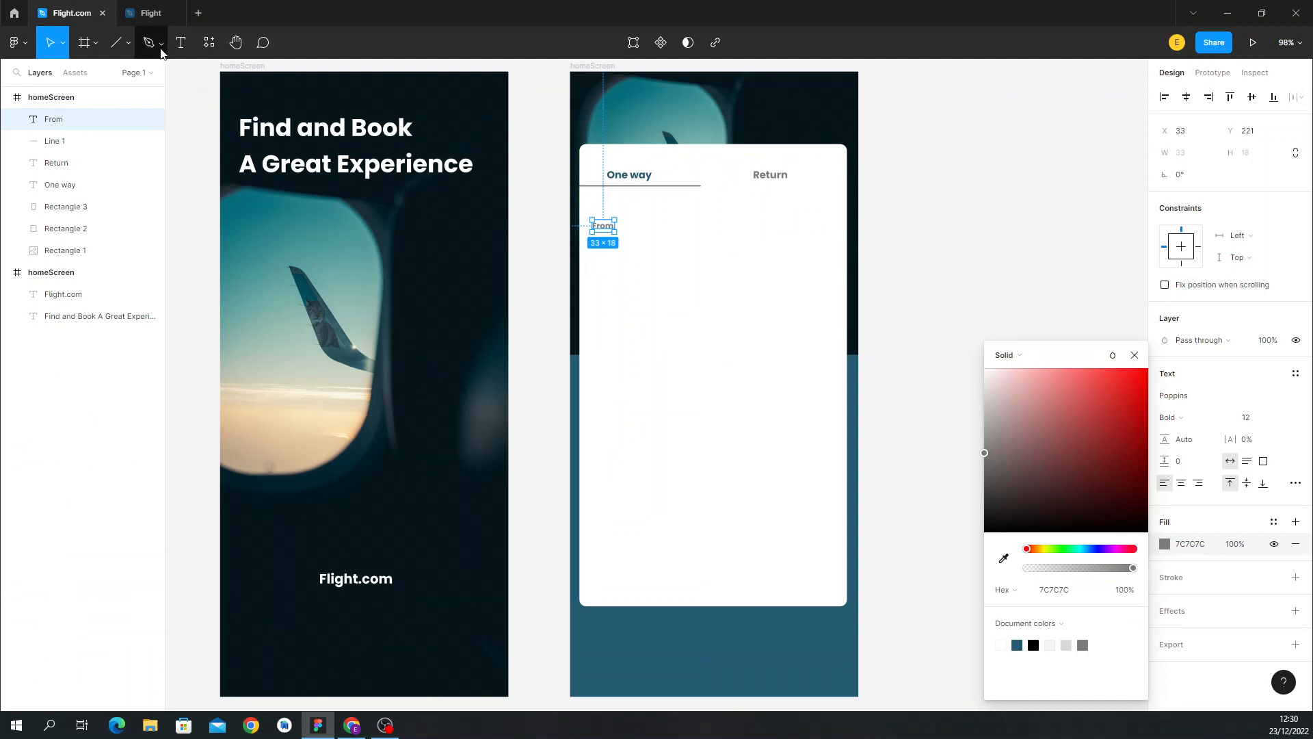
{"action": "left_click", "coordinate": [128, 43]}
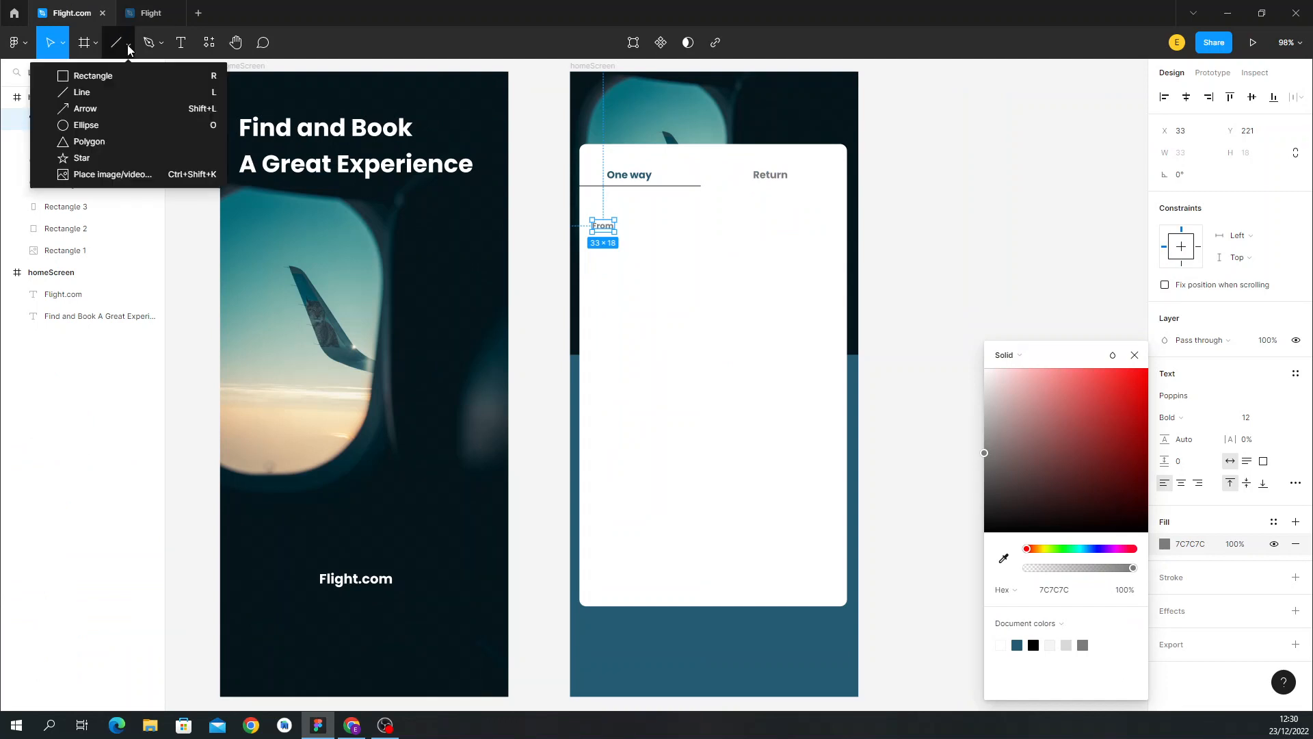
{"action": "left_click", "coordinate": [113, 77]}
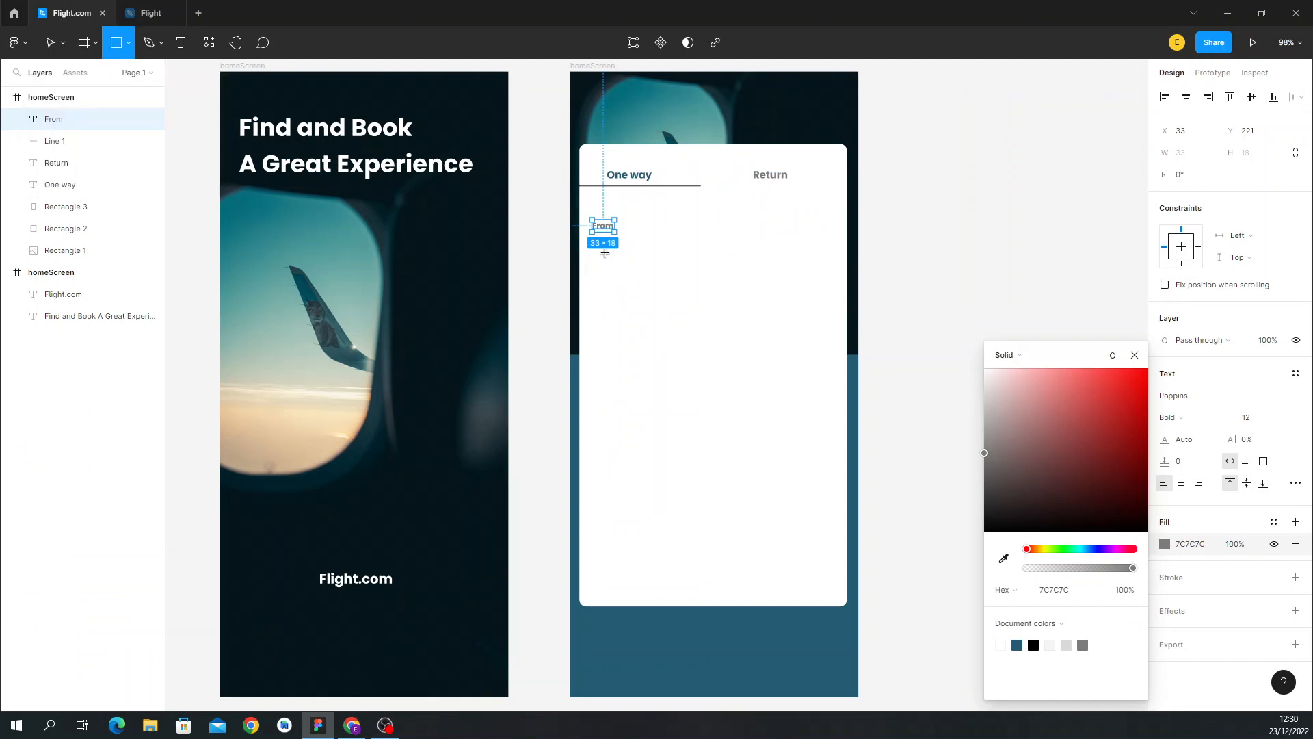
{"action": "mouse_move", "coordinate": [606, 252]}
{"action": "left_mouse_down"}
{"action": "mouse_move", "coordinate": [706, 282]}
{"action": "mouse_move", "coordinate": [799, 285]}
{"action": "left_mouse_up"}
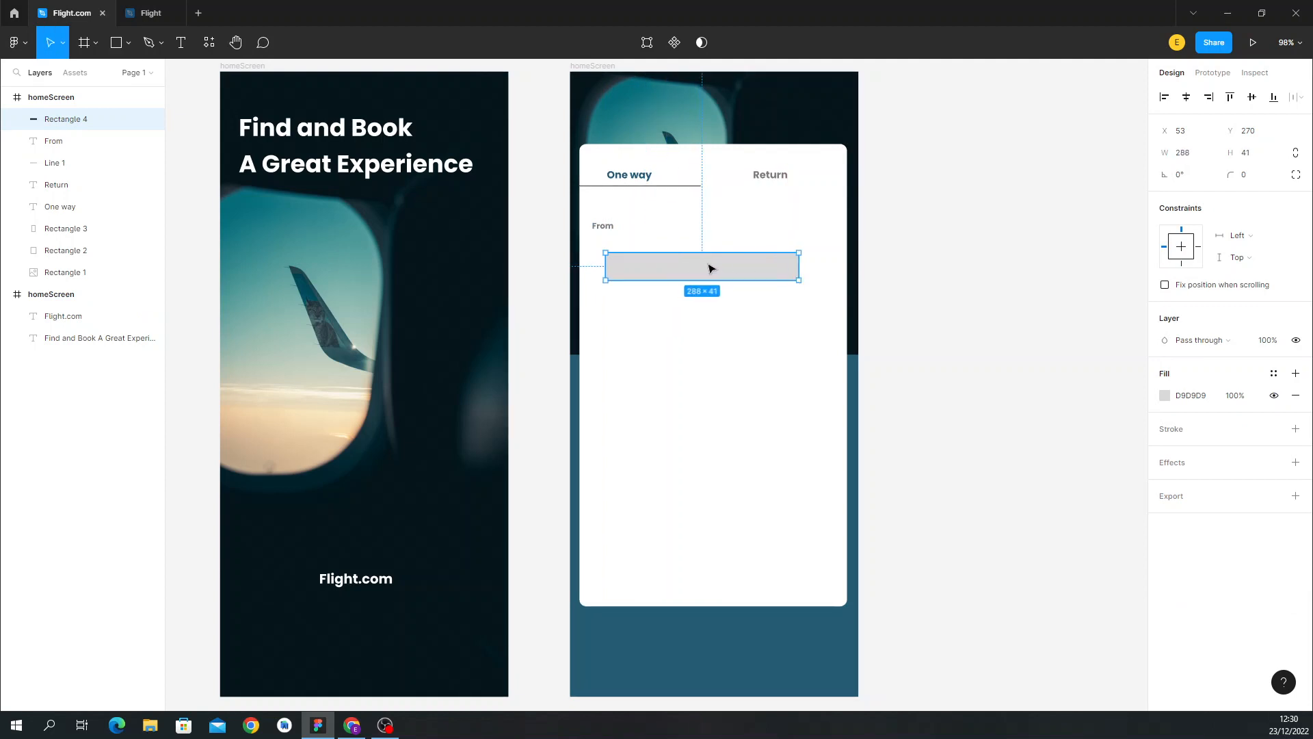
{"action": "left_click_drag", "start_coordinate": [715, 269], "coordinate": [697, 255]}
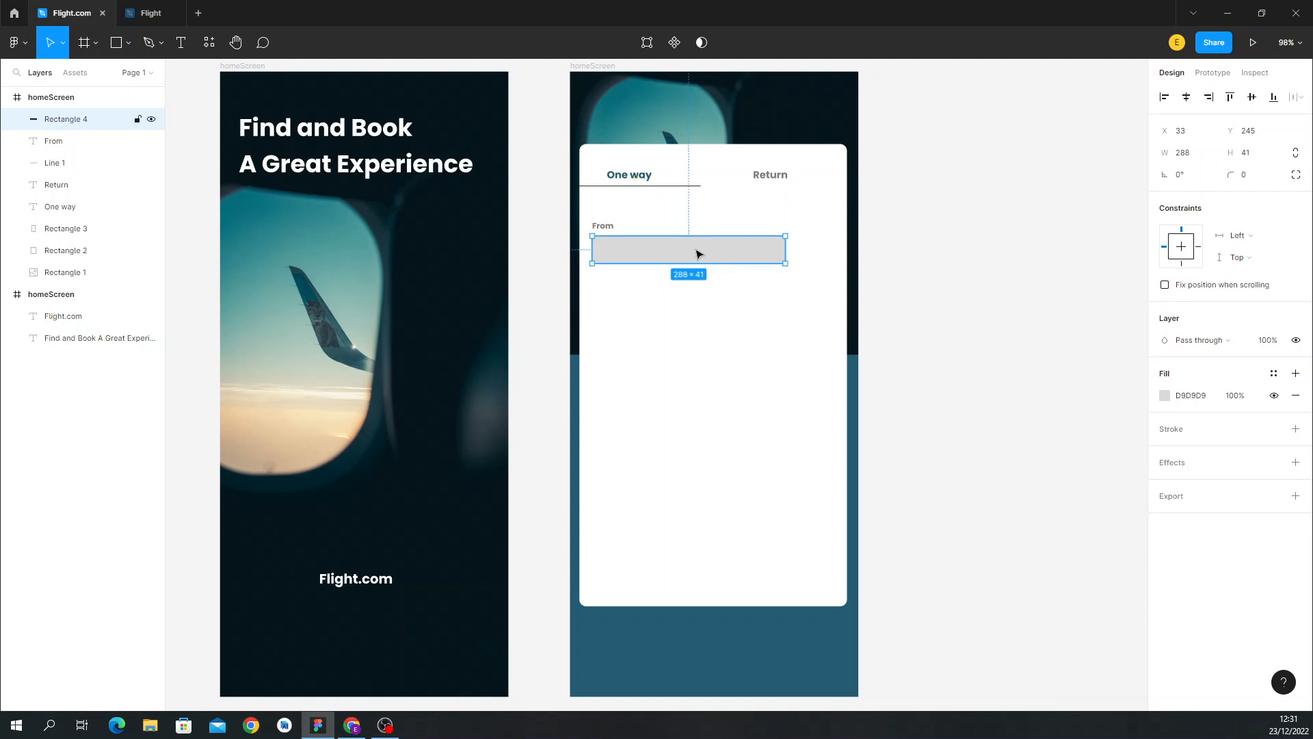
{"action": "left_click_drag", "start_coordinate": [785, 244], "coordinate": [814, 244]}
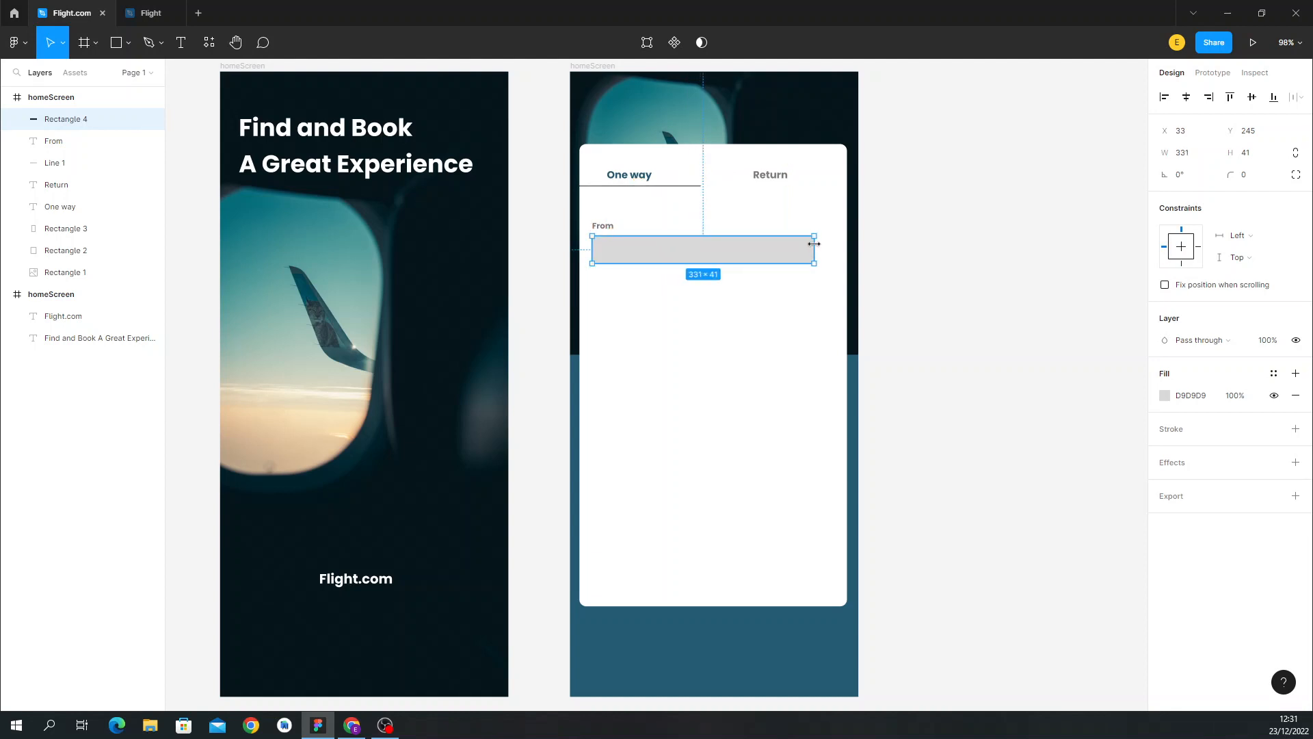
Compare the Paris field in the Flight file, then set the new field rectangle's corner radius to 20.
{"action": "left_click", "coordinate": [124, 7]}
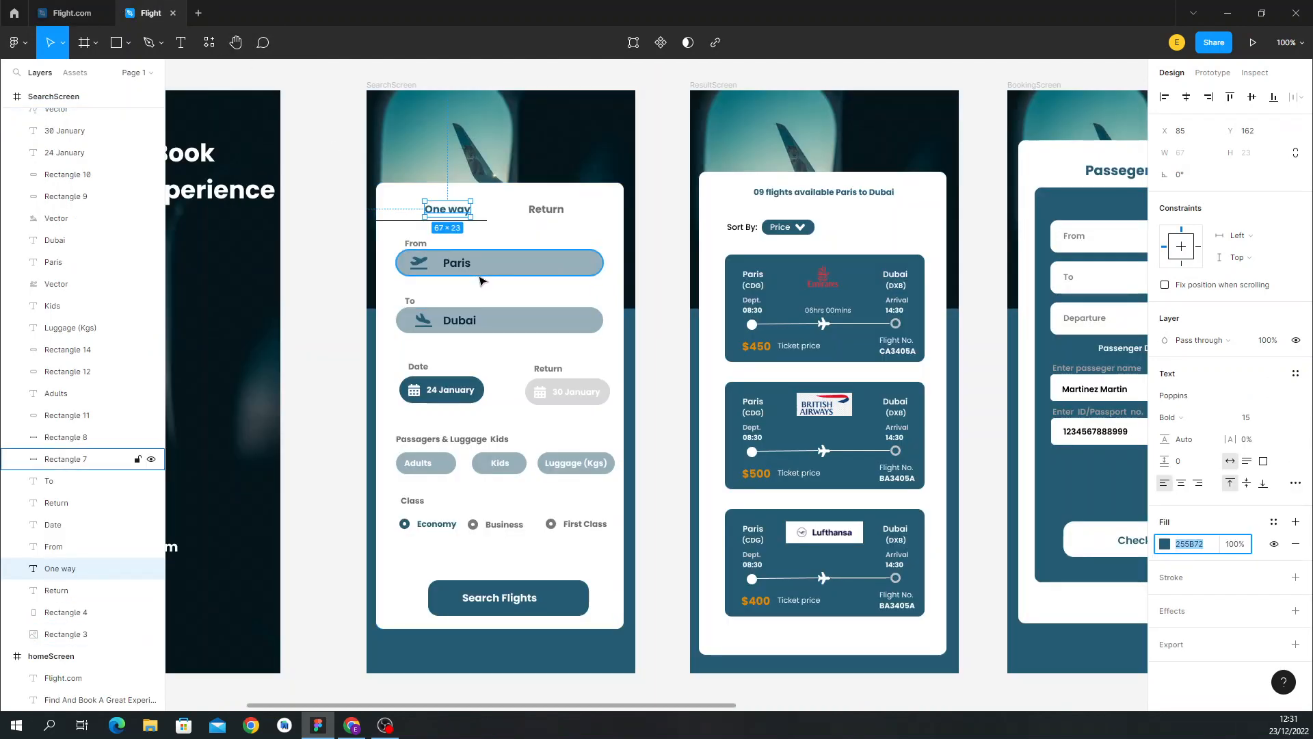
{"action": "left_click", "coordinate": [78, 13]}
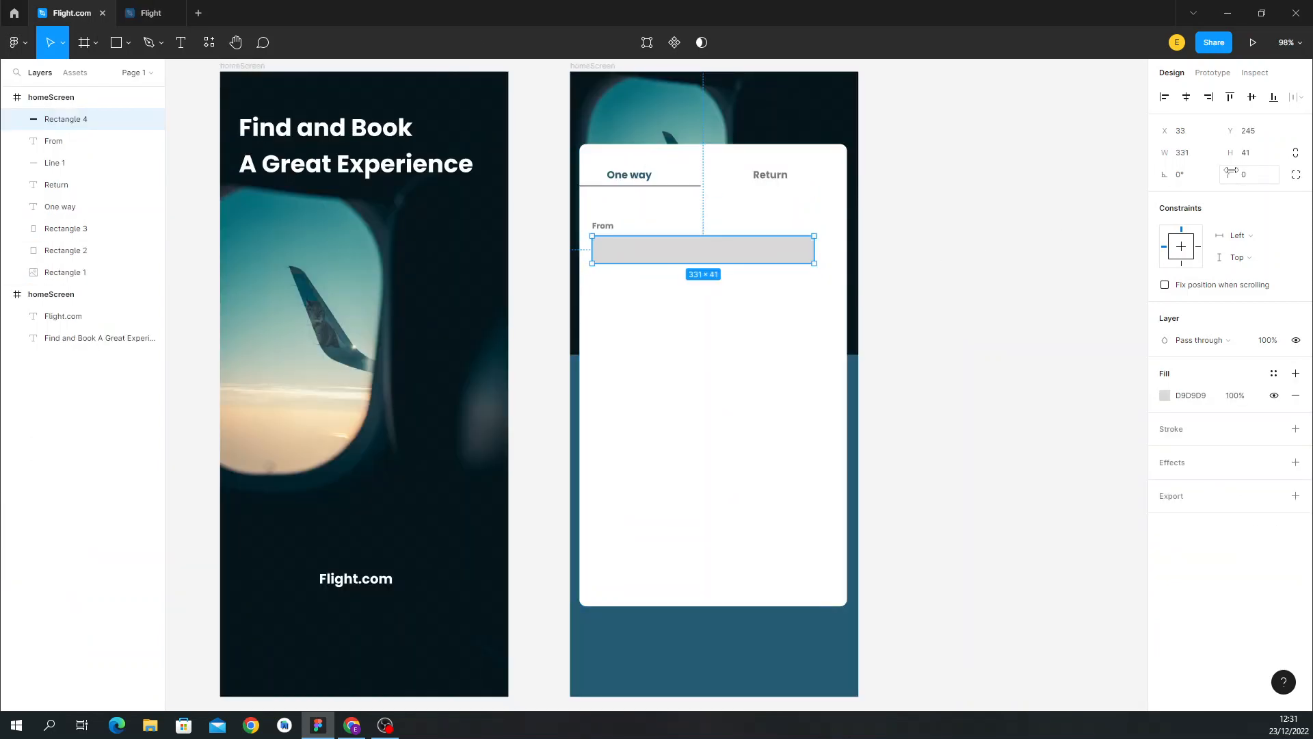
{"action": "left_click", "coordinate": [1252, 177]}
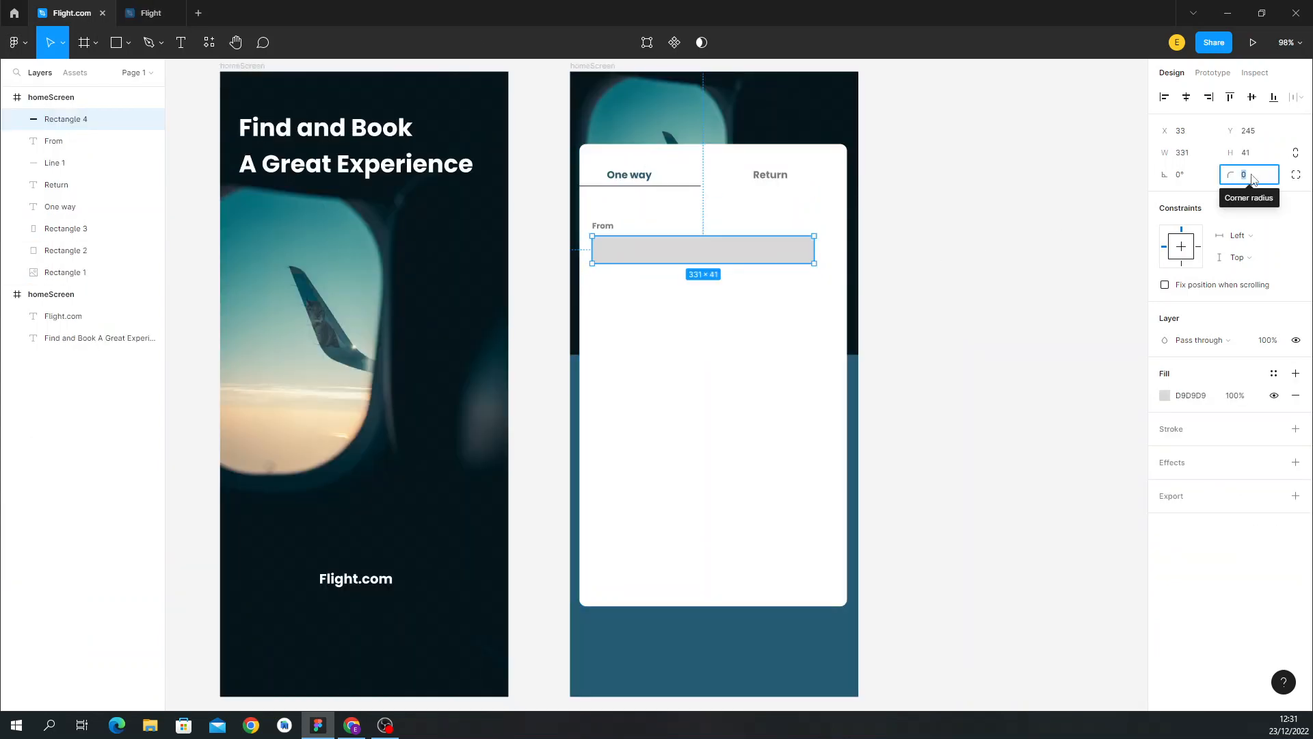
{"action": "type", "text": "2"}
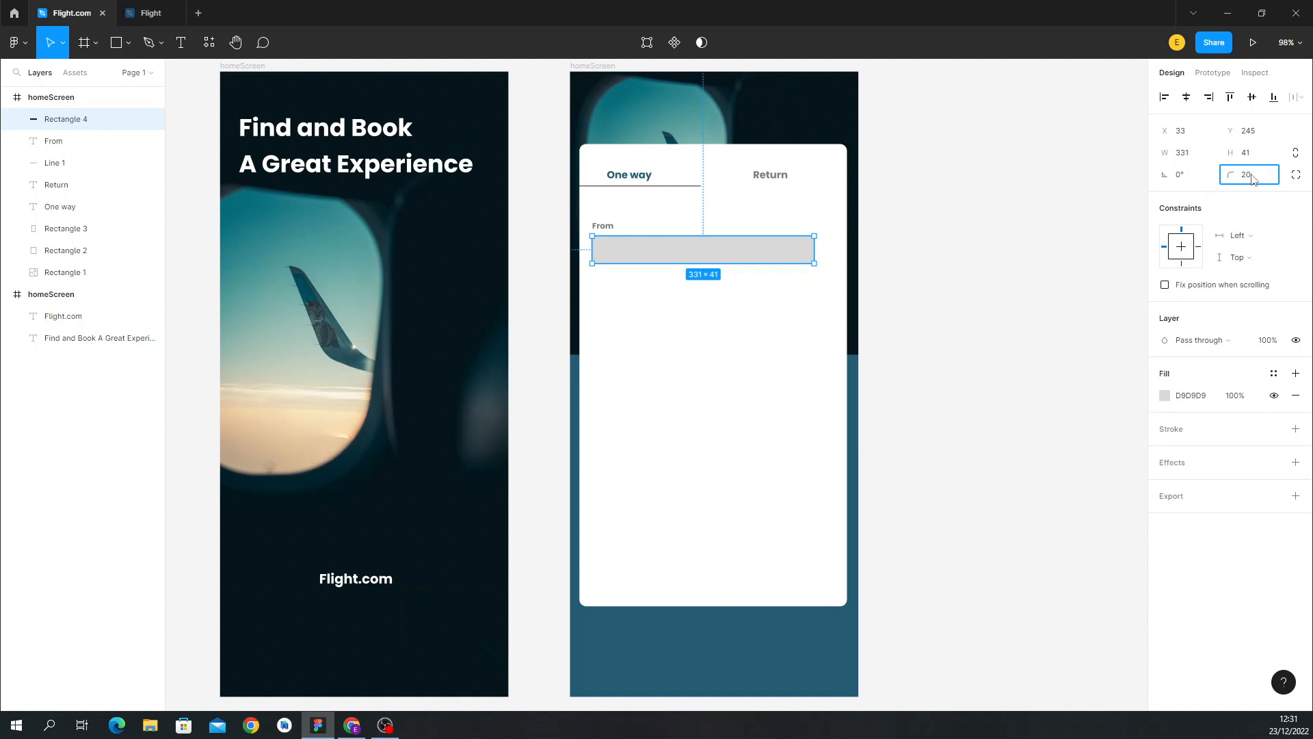
{"action": "key", "text": "Return"}
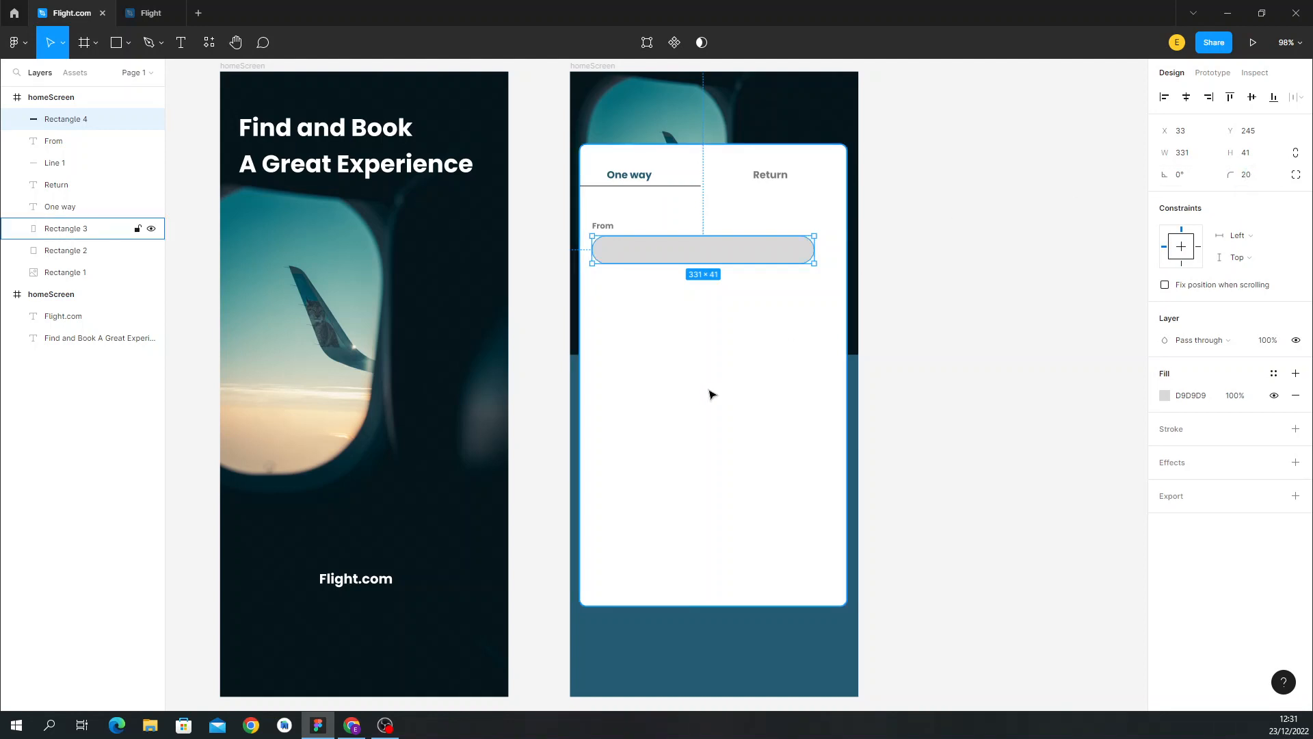
Shift the rounded field rectangle slightly left to about X 29, keeping it at Y 245.
{"action": "left_click", "coordinate": [695, 349]}
{"action": "left_click_drag", "start_coordinate": [684, 253], "coordinate": [680, 252]}
{"action": "key", "text": "ctrl+z"}
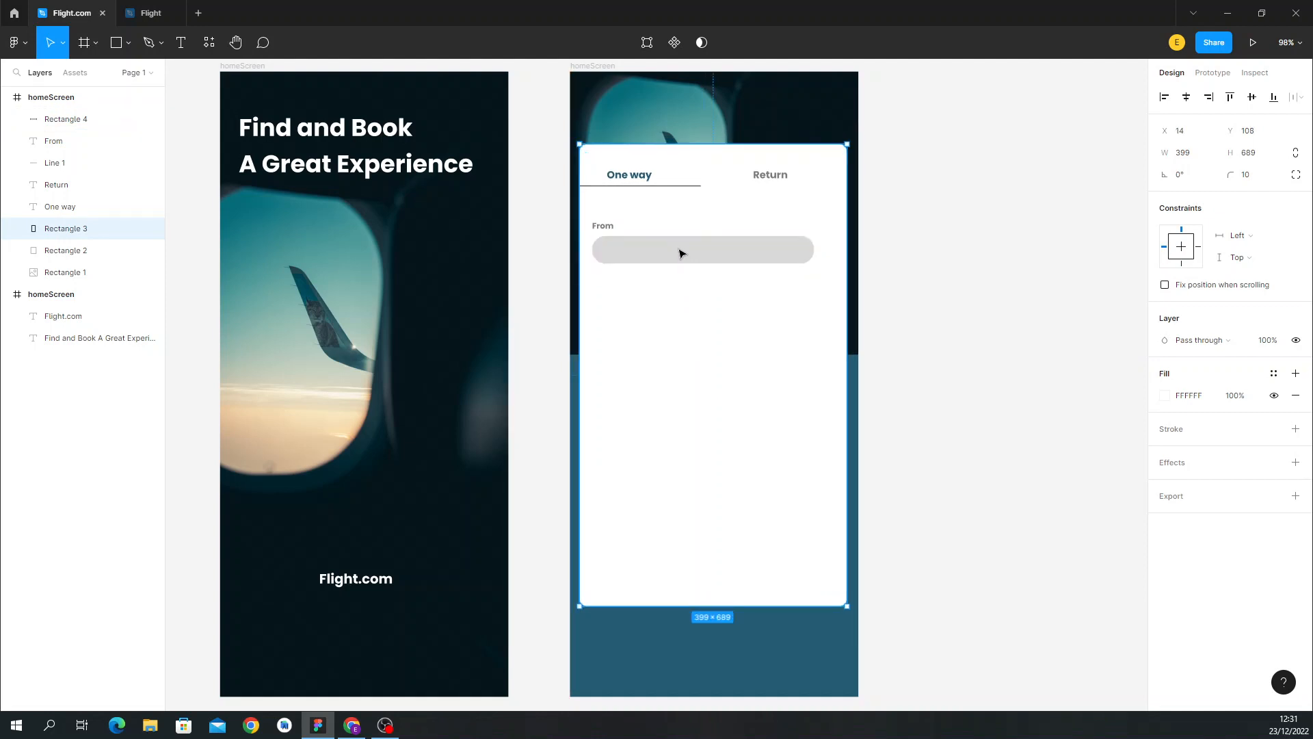
{"action": "left_click", "coordinate": [680, 254]}
{"action": "left_click_drag", "start_coordinate": [680, 254], "coordinate": [674, 256]}
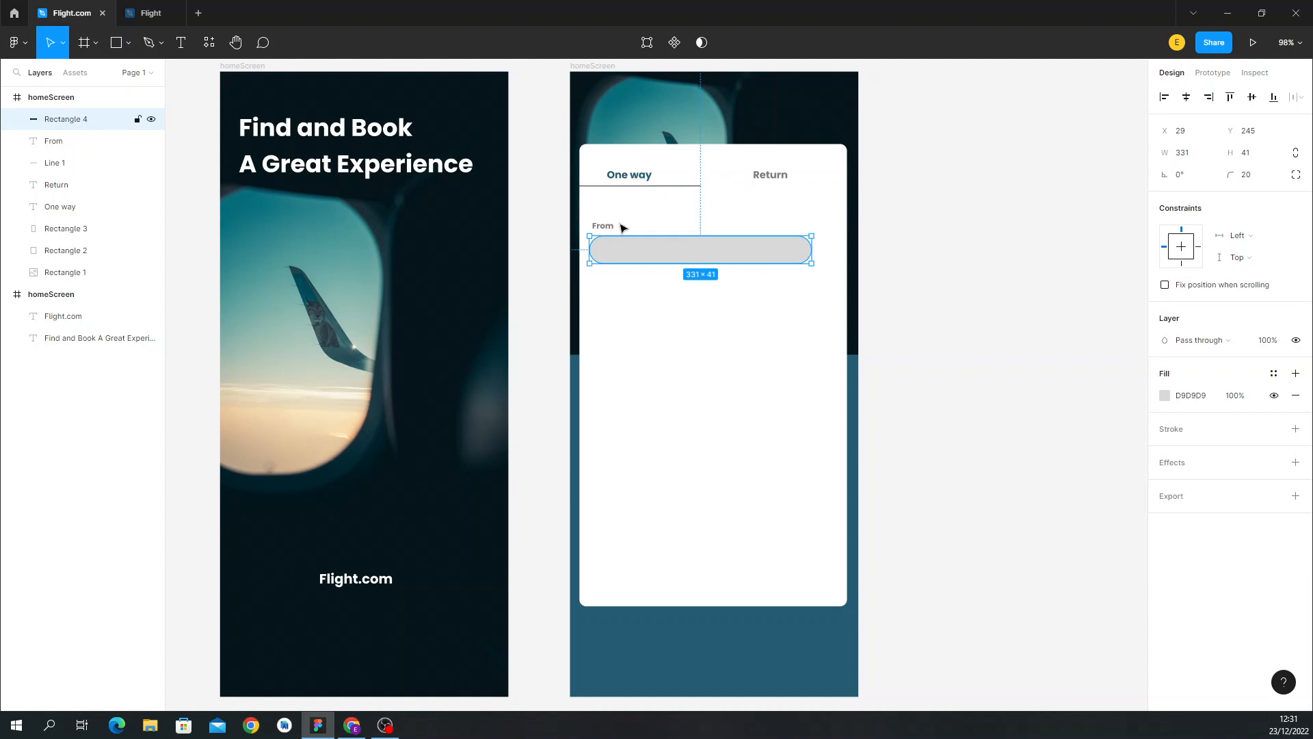
Copy the Paris field's fill colour from the Flight file and apply 255B72 to the From field rectangle in Flight.com.
{"action": "left_click", "coordinate": [149, 13]}
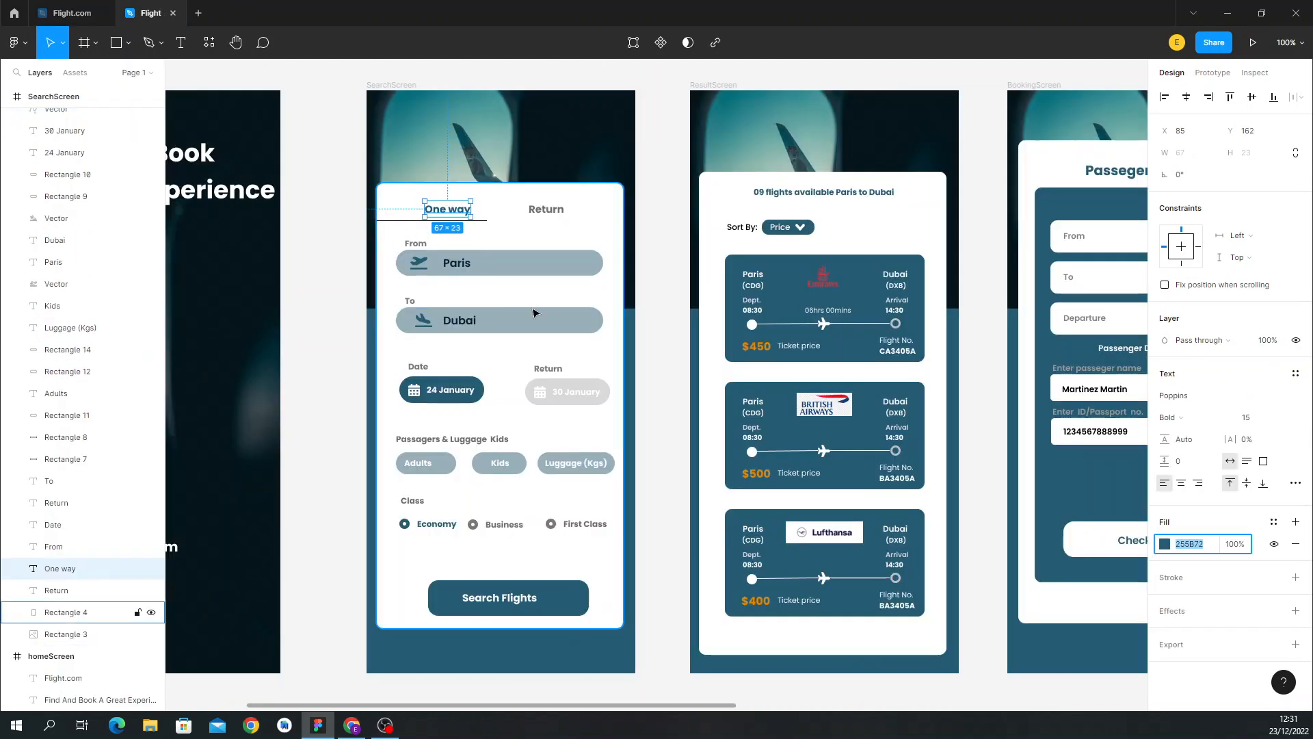
{"action": "left_click", "coordinate": [540, 256]}
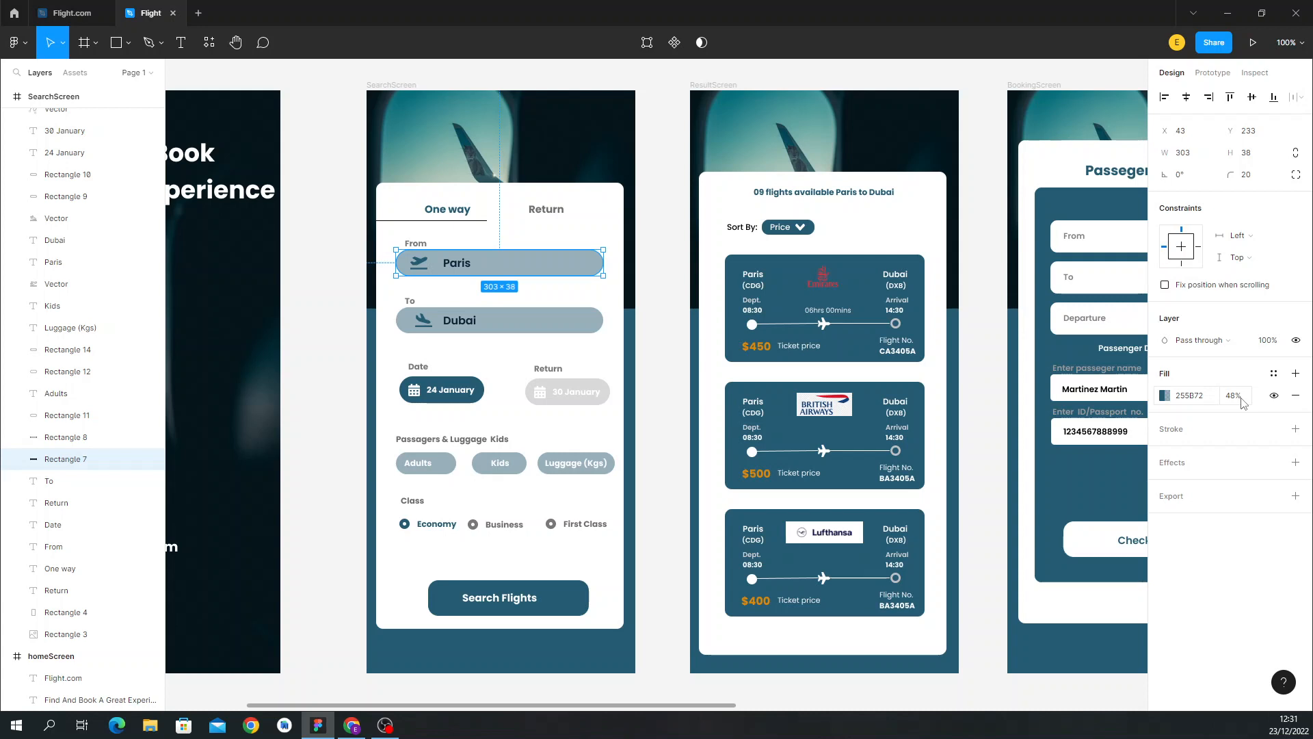
{"action": "left_click_drag", "start_coordinate": [1205, 400], "coordinate": [1183, 400]}
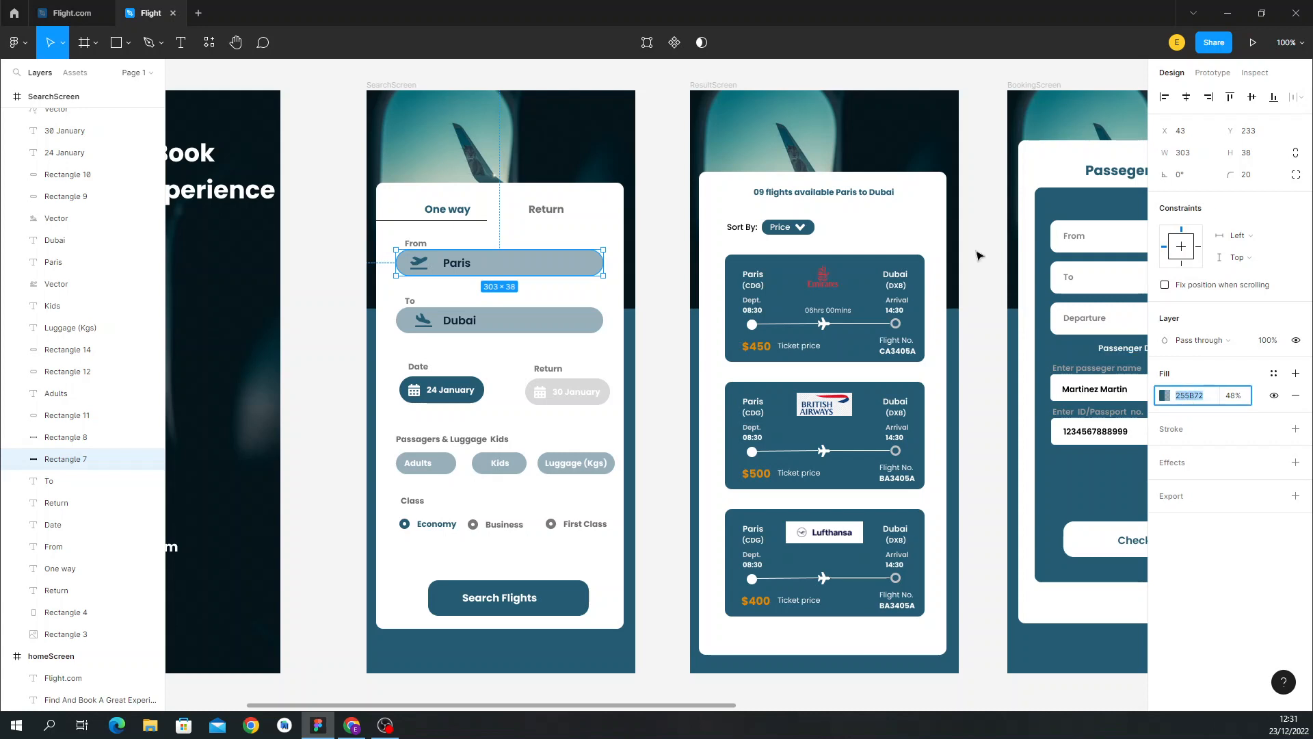
{"action": "left_click", "coordinate": [69, 6]}
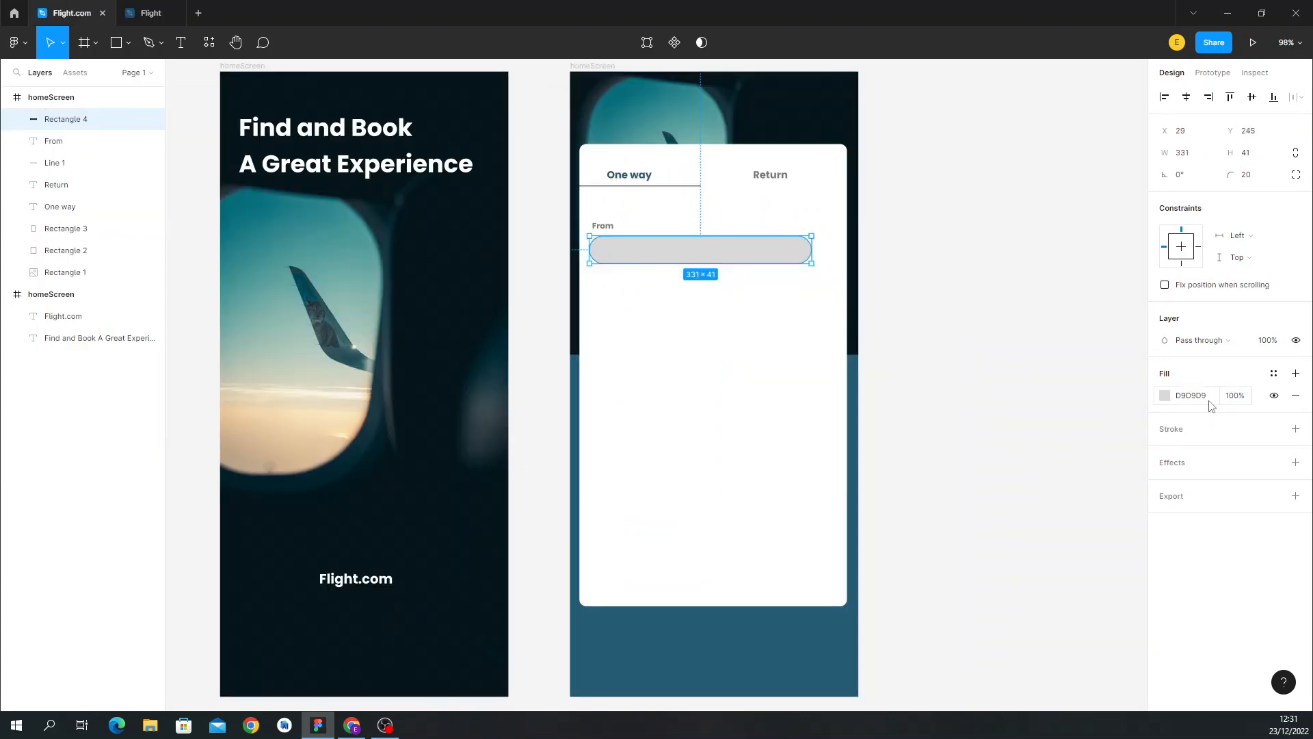
{"action": "left_click_drag", "start_coordinate": [1211, 402], "coordinate": [1173, 398]}
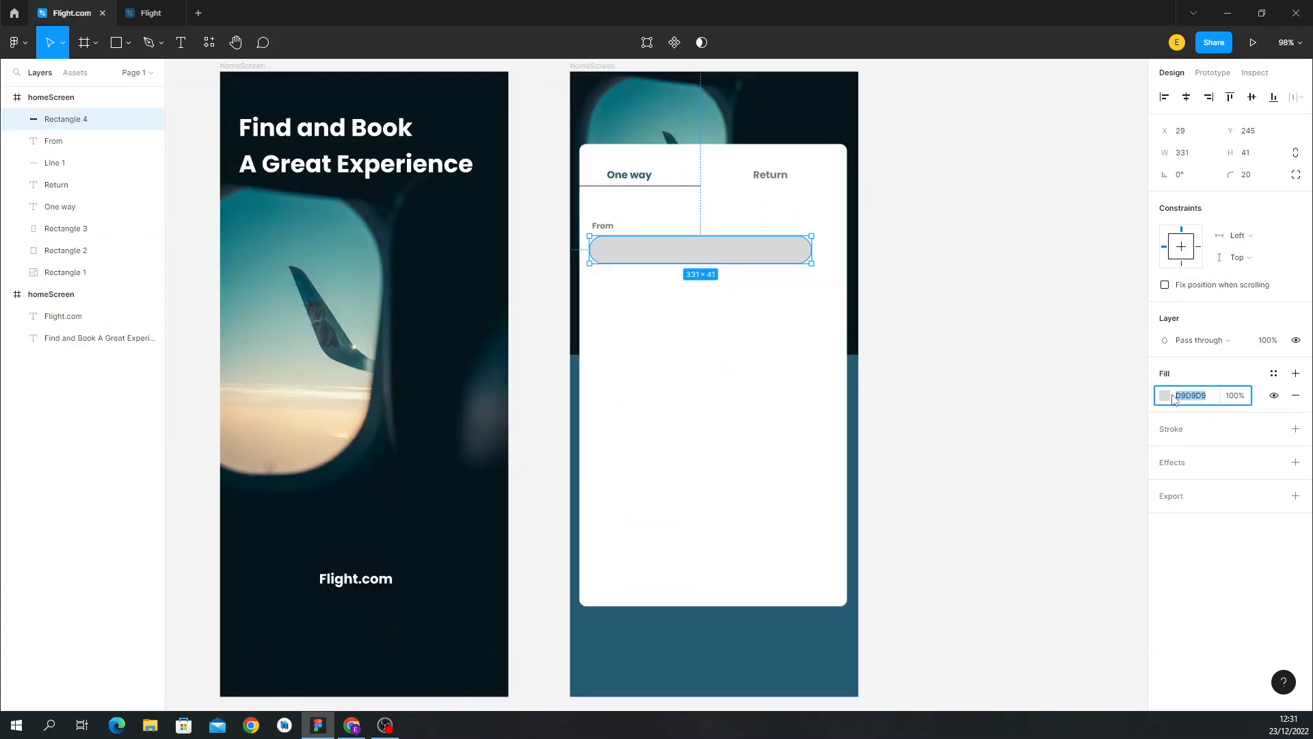
{"action": "type", "text": "255B72"}
{"action": "key", "text": "Return"}
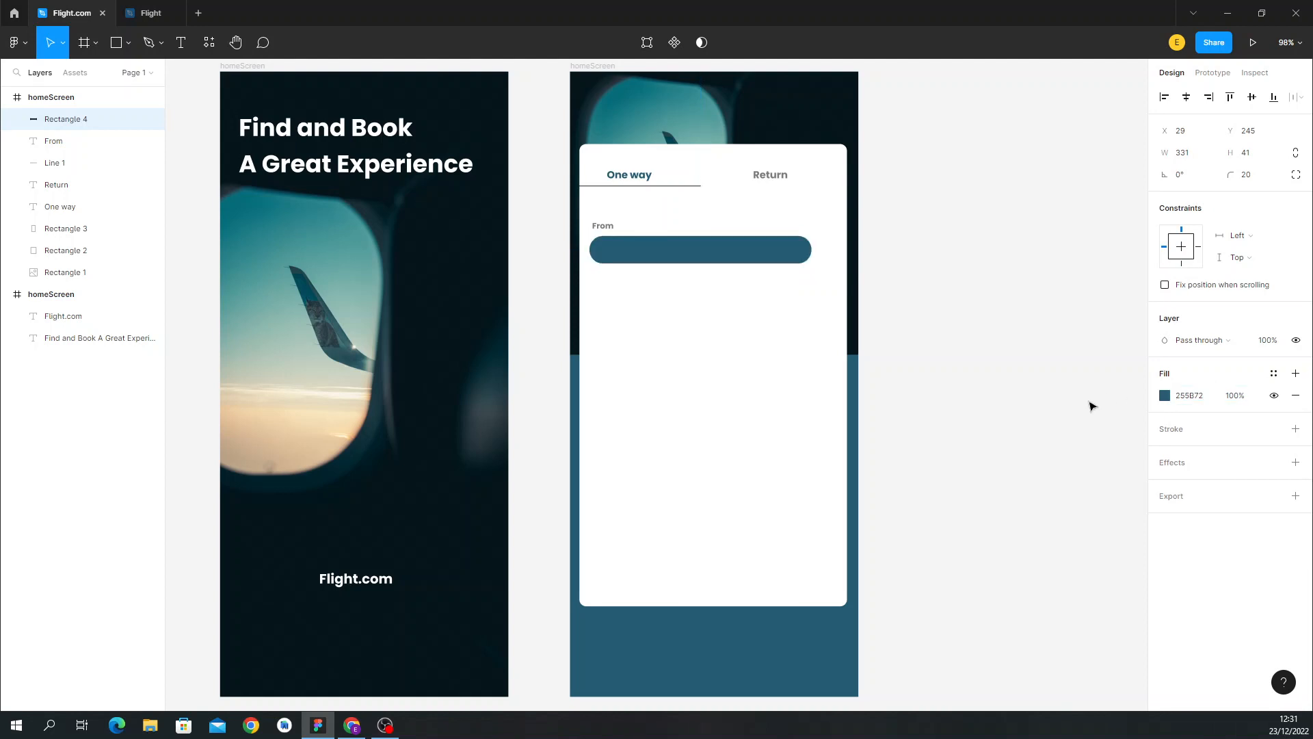
Set the fill opacity of the From field rectangle to 48%.
{"action": "left_click", "coordinate": [1236, 397]}
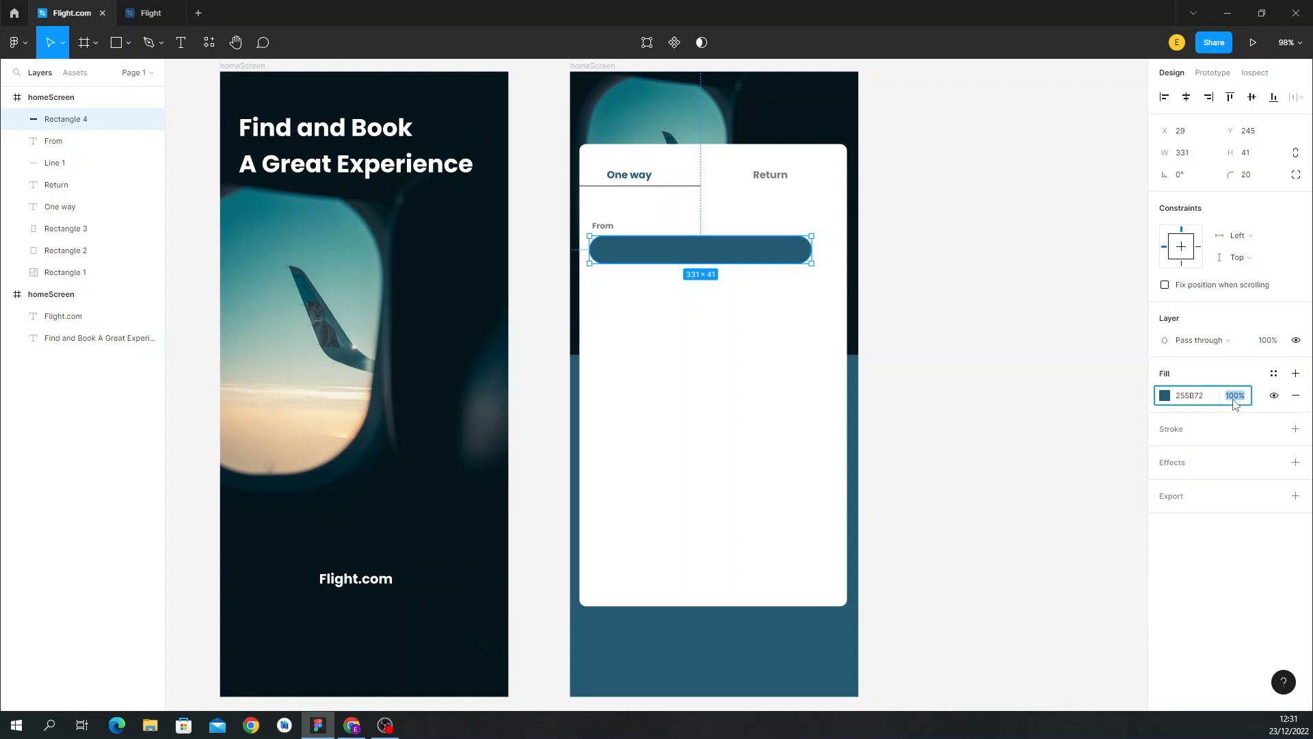
{"action": "type", "text": "48"}
{"action": "key", "text": "Return"}
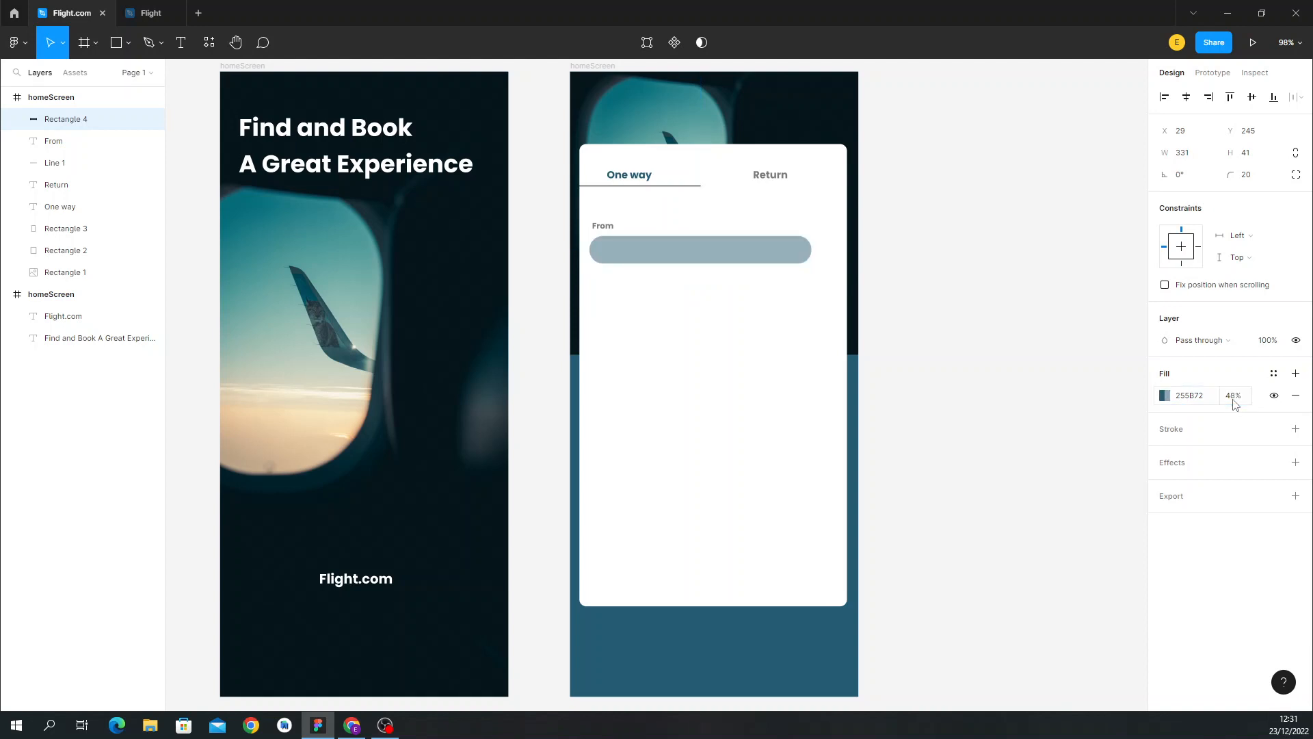
Add the text "Paris" inside the From field at about X 100, Y 261.
{"action": "left_click", "coordinate": [133, 6]}
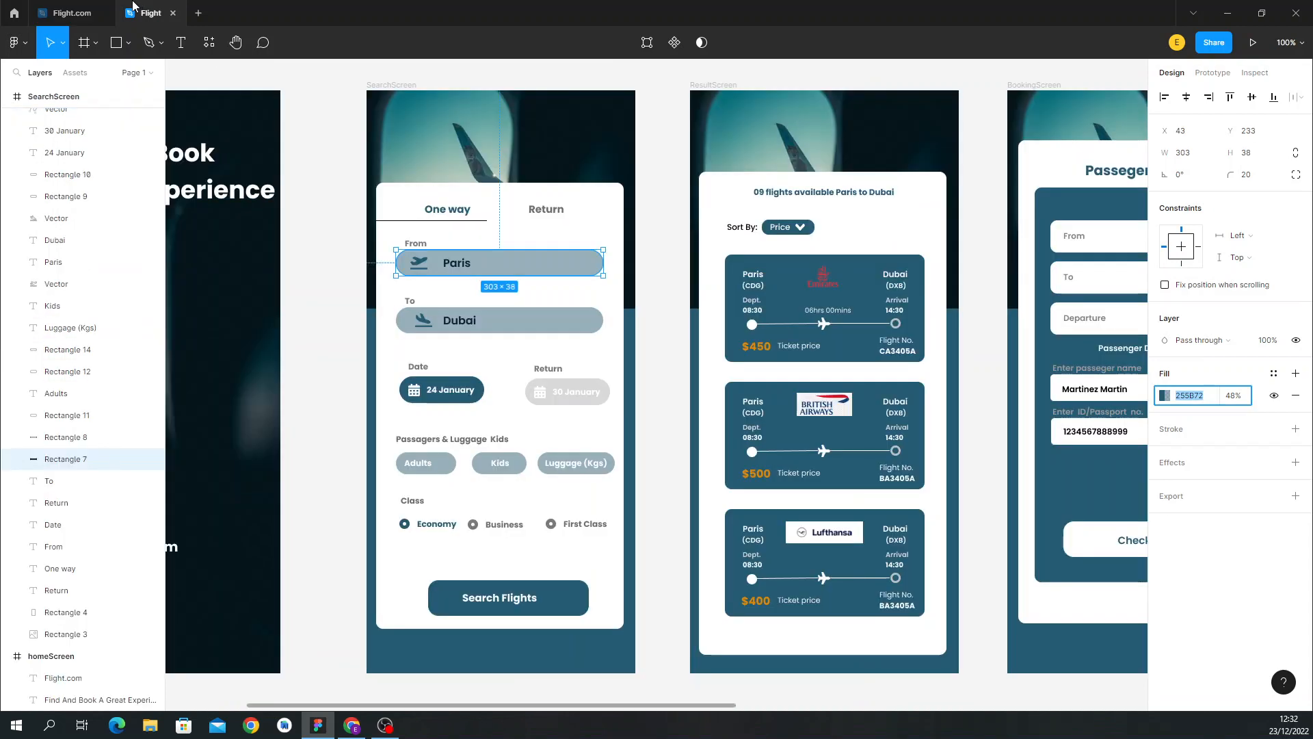
{"action": "left_click", "coordinate": [76, 13]}
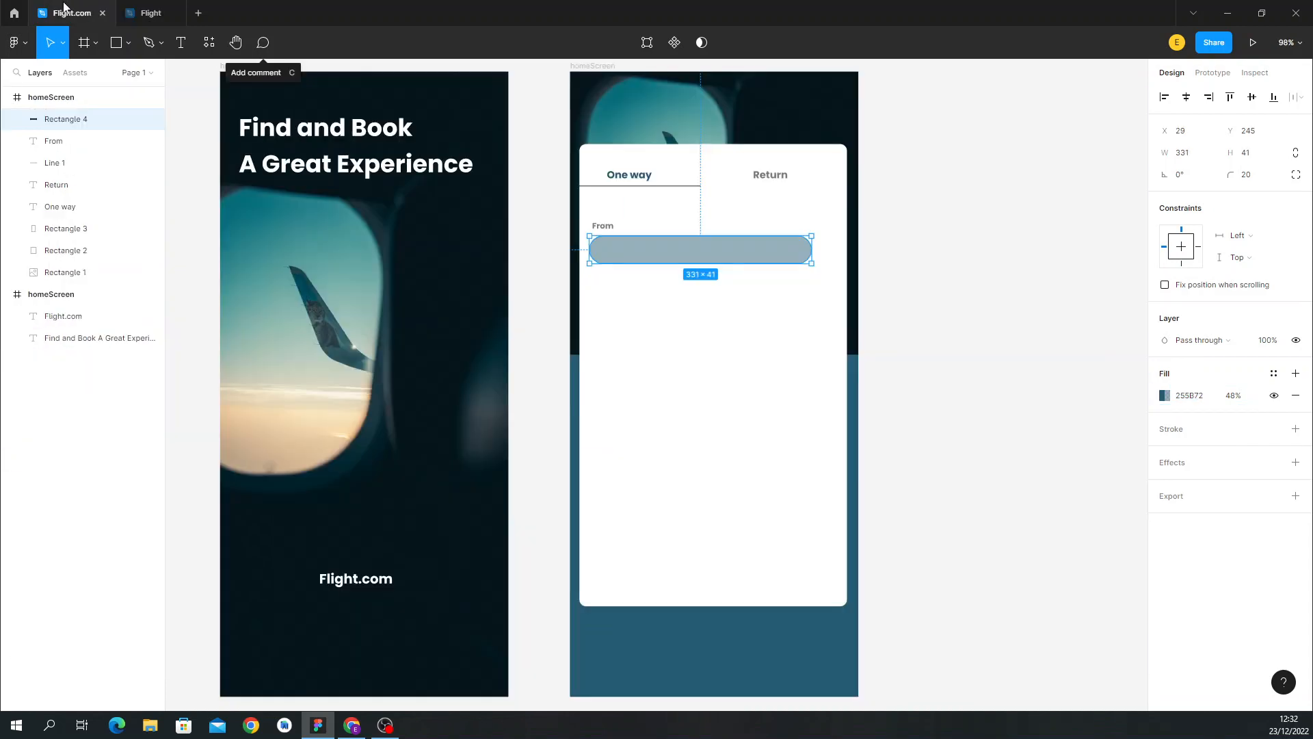
{"action": "left_click", "coordinate": [179, 44]}
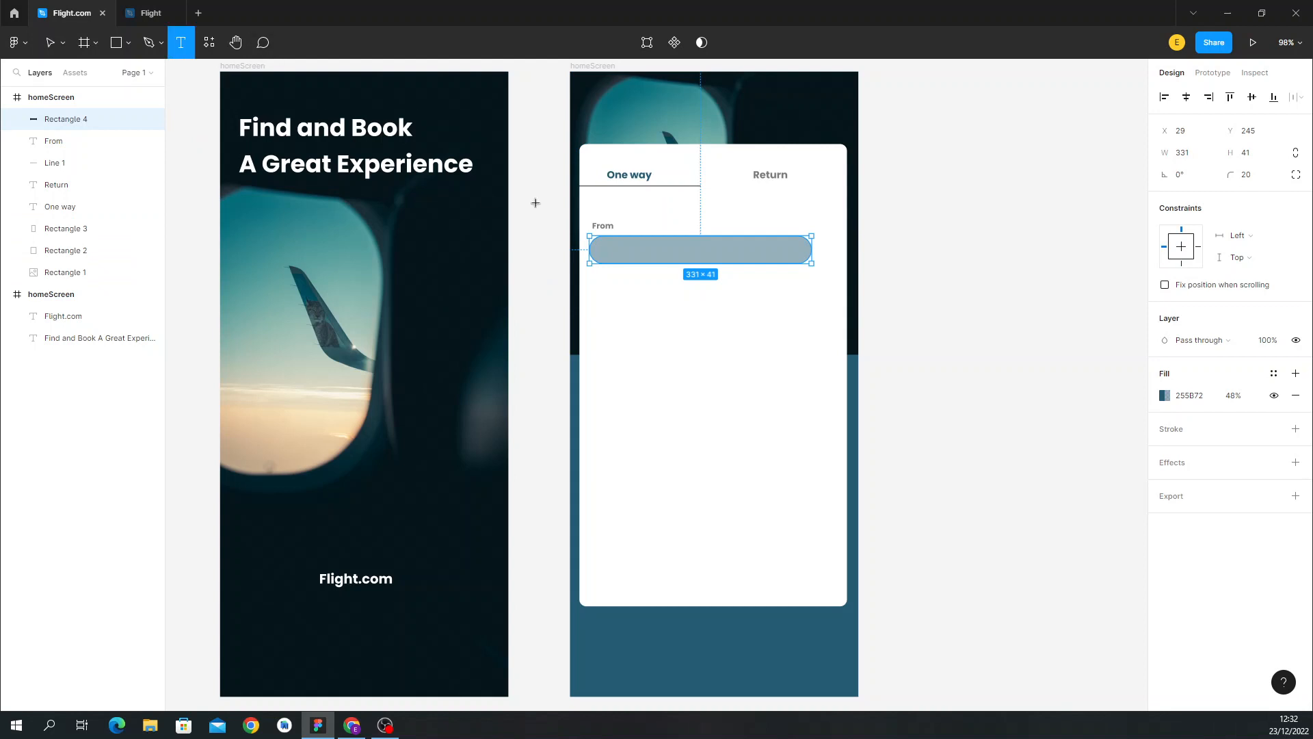
{"action": "left_click", "coordinate": [637, 247]}
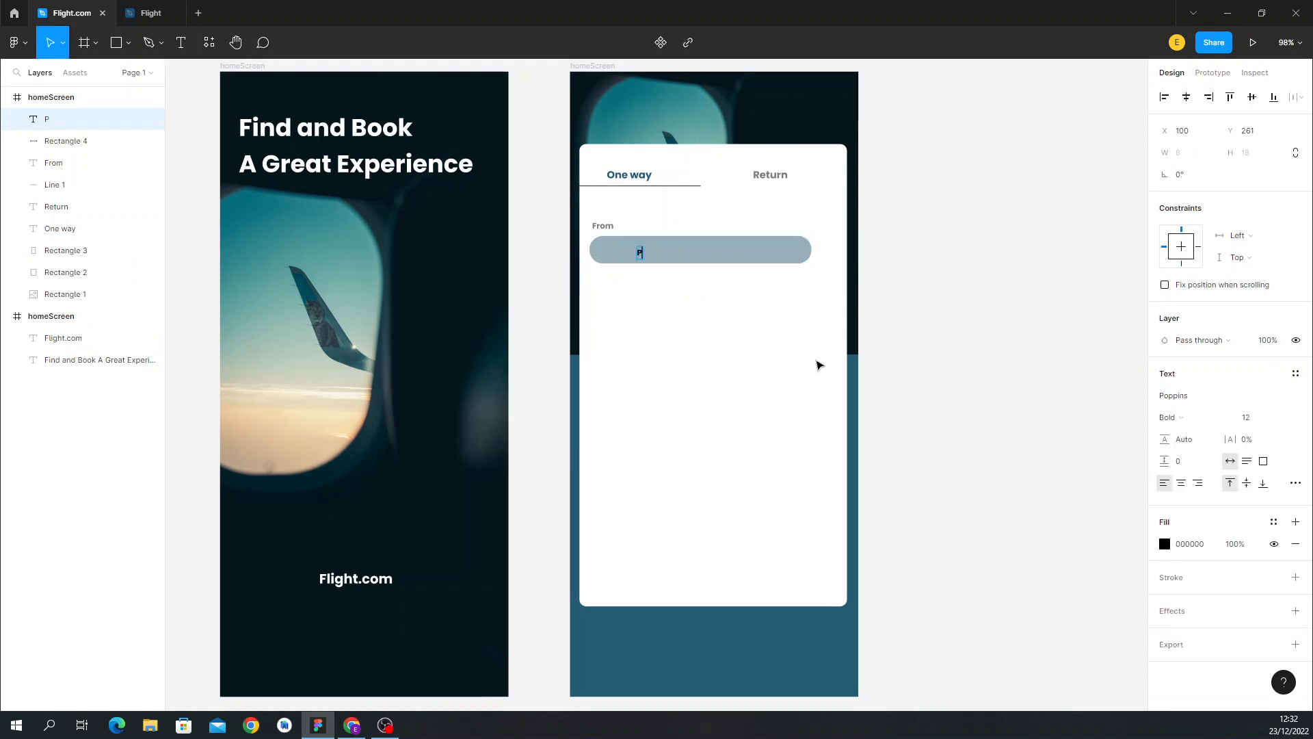
{"action": "type", "text": "Paris"}
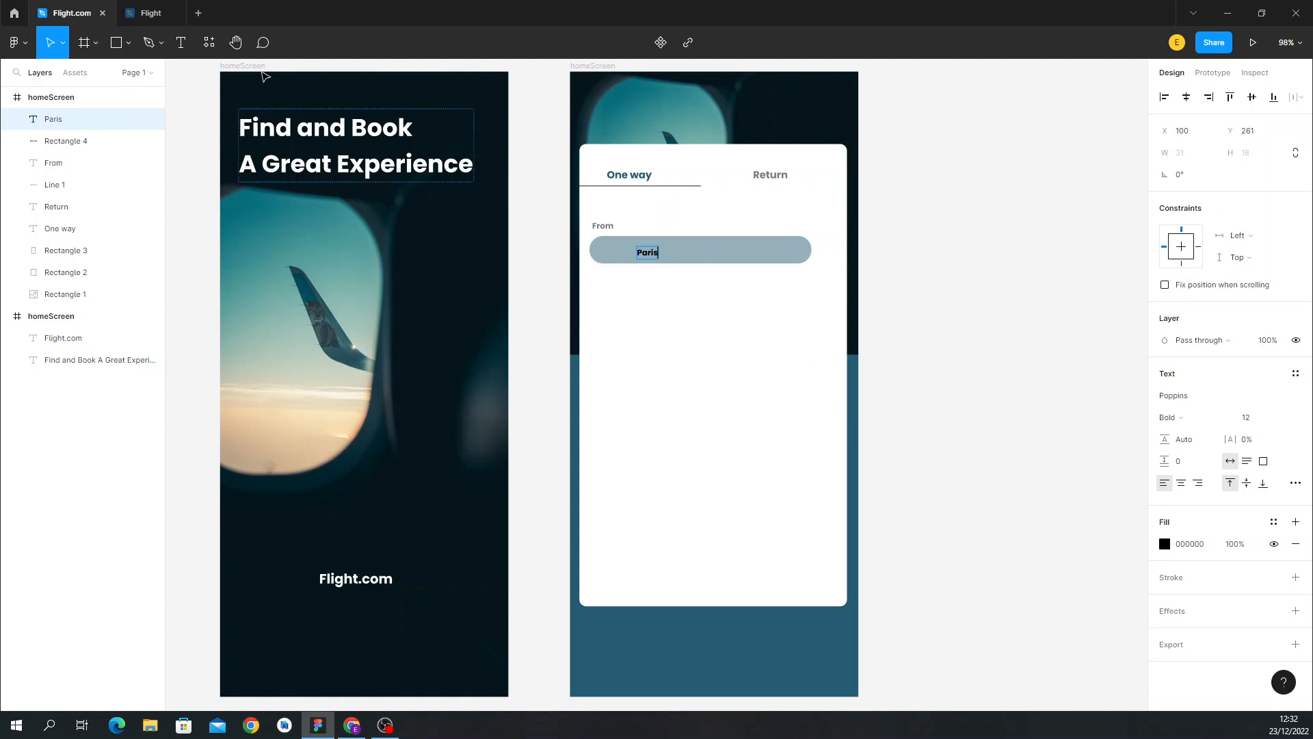
Copy the fill colour 0D2137 of the Paris text in the Flight file and return to the Flight.com file.
{"action": "left_click", "coordinate": [140, 11]}
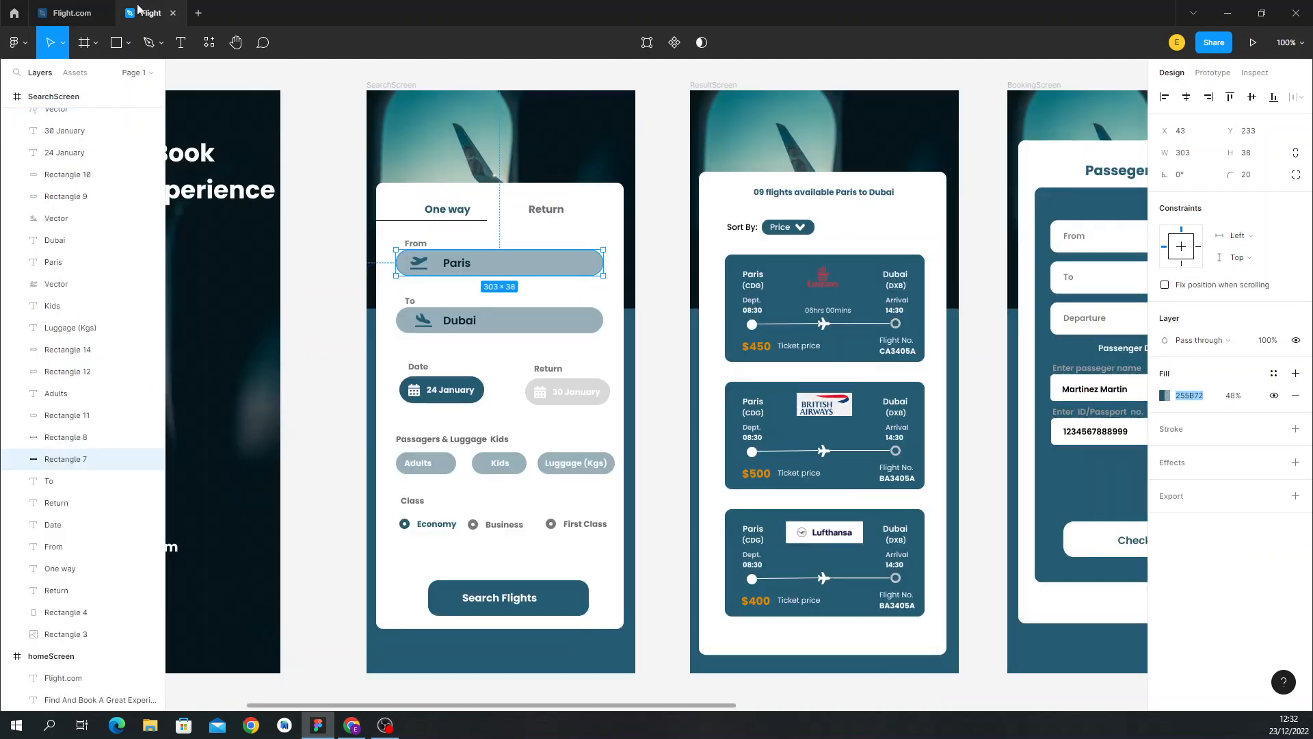
{"action": "left_click", "coordinate": [457, 264]}
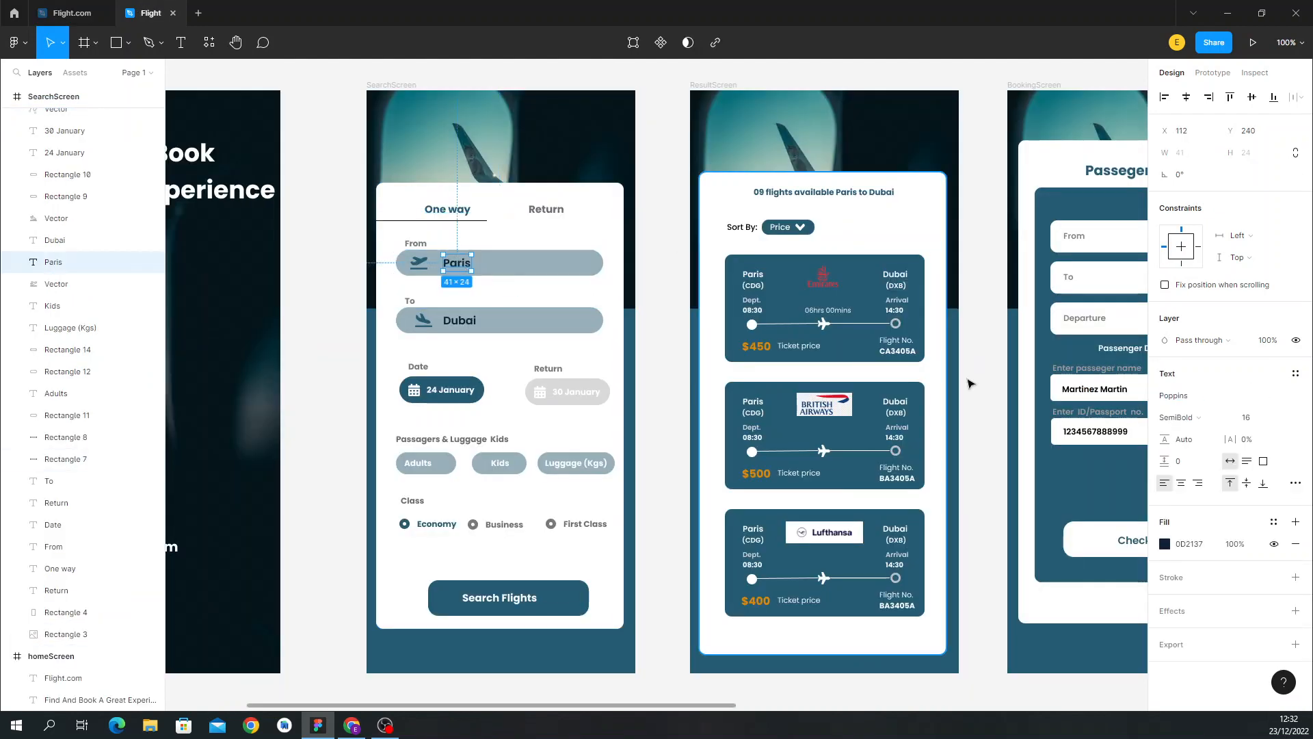
{"action": "left_click", "coordinate": [1214, 544]}
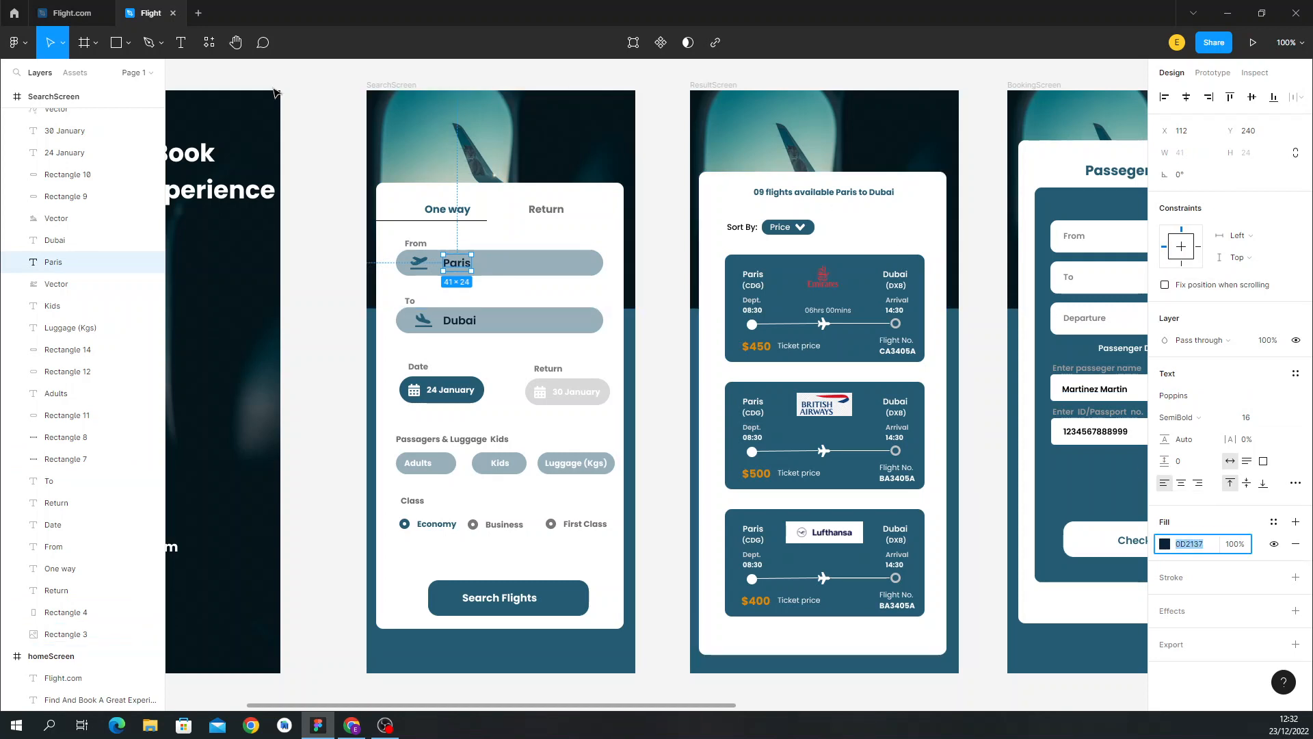
{"action": "left_click", "coordinate": [68, 13]}
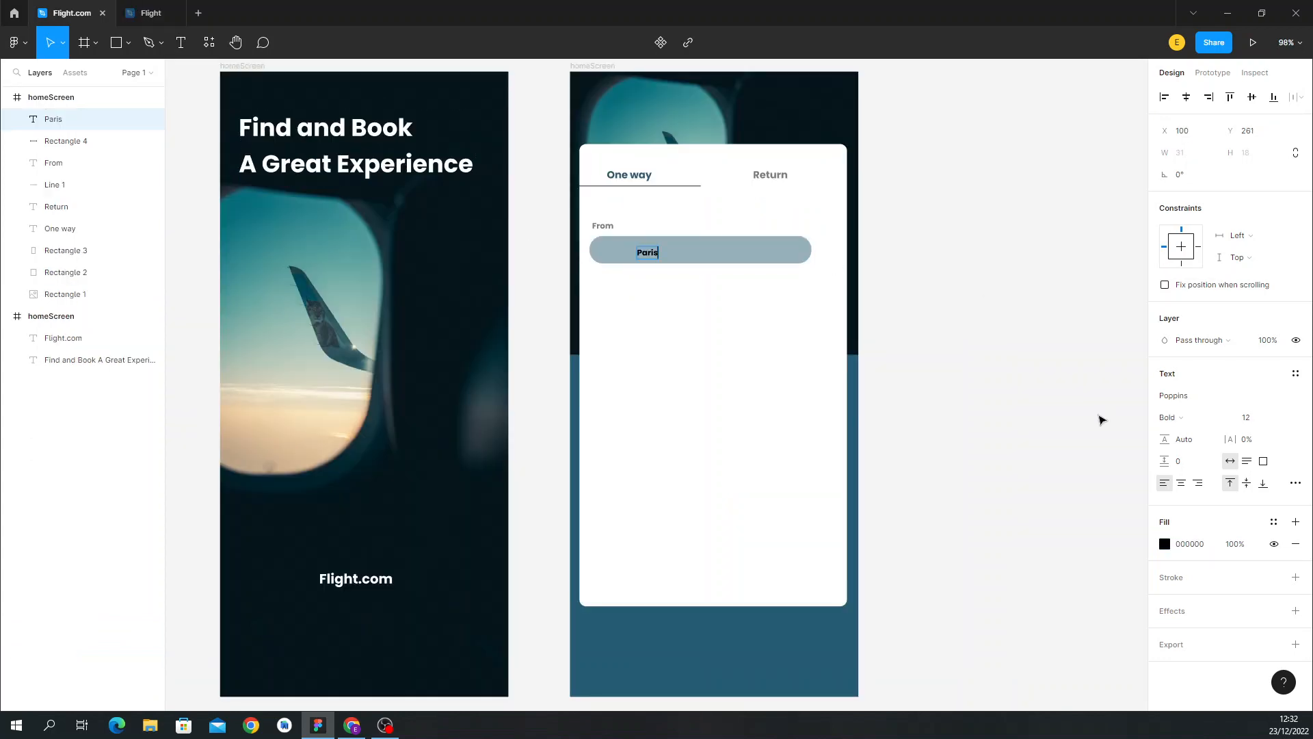
Try to paste a copied colour code as the fill of the Paris text.
{"action": "left_click", "coordinate": [1210, 544]}
{"action": "key", "text": "ctrl+v"}
{"action": "left_click", "coordinate": [873, 403]}
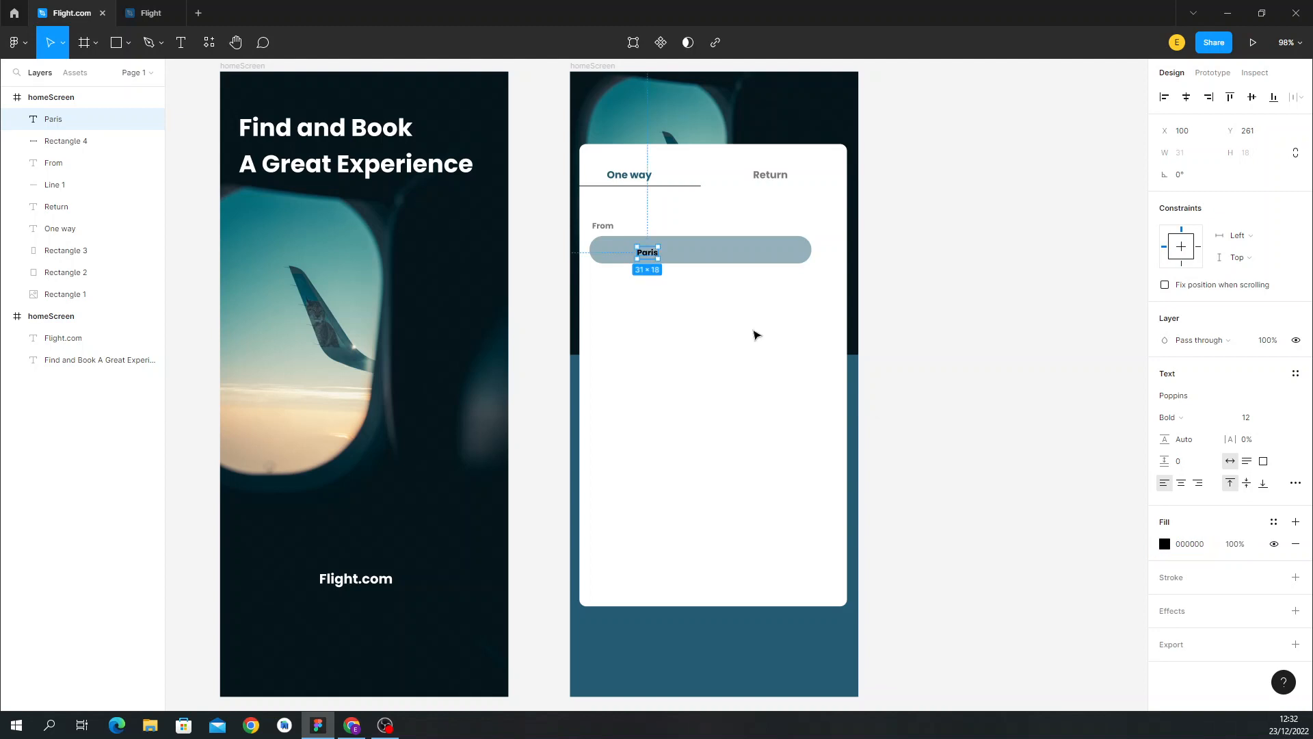
Shift the Paris text slightly up and left in the From field and set its font size to 16, matching the Flight reference file.
{"action": "left_click_drag", "start_coordinate": [643, 254], "coordinate": [637, 250]}
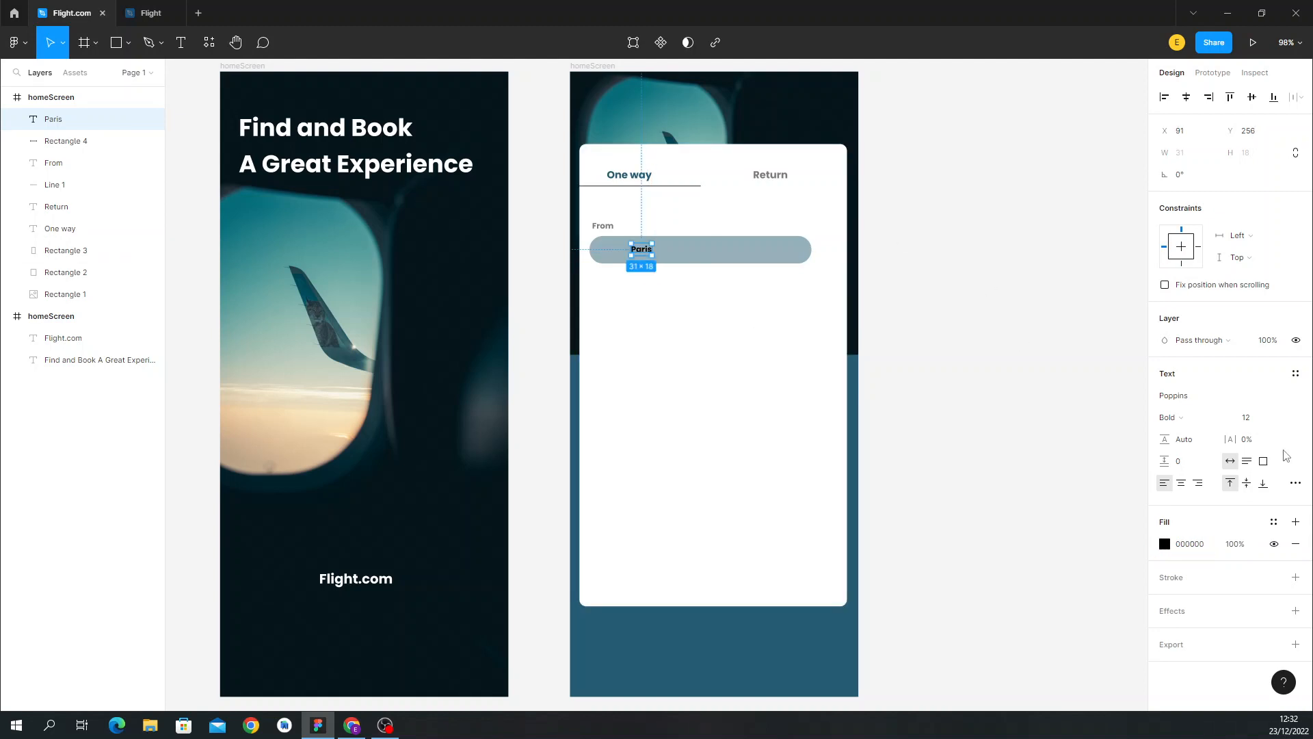
{"action": "left_click", "coordinate": [1281, 418]}
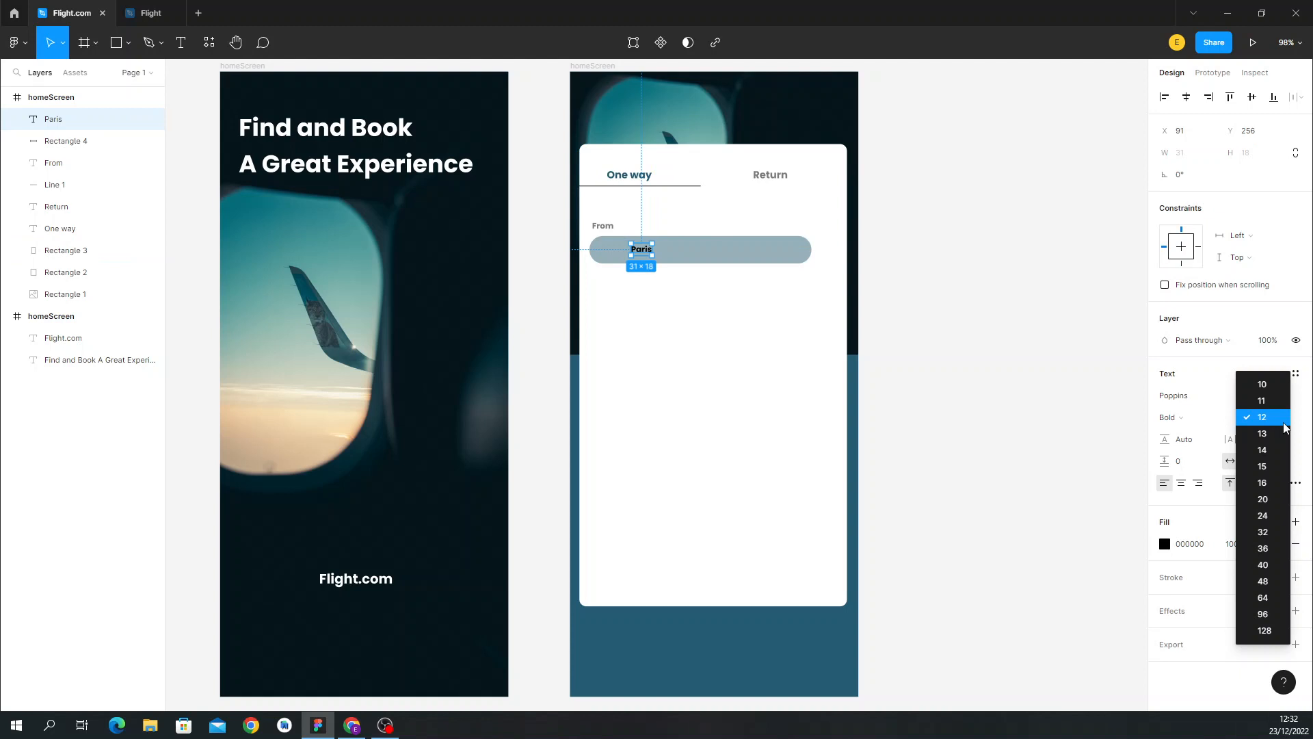
{"action": "left_click", "coordinate": [1276, 467]}
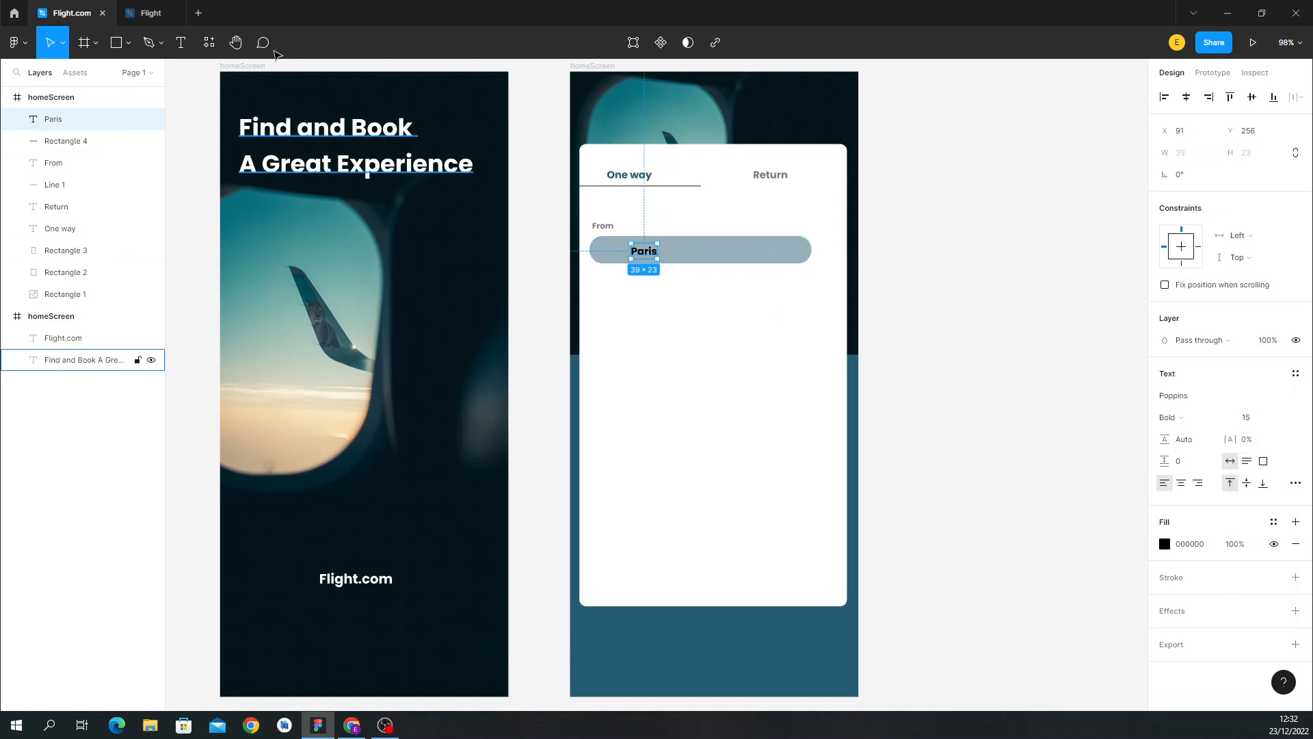
{"action": "left_click", "coordinate": [159, 10]}
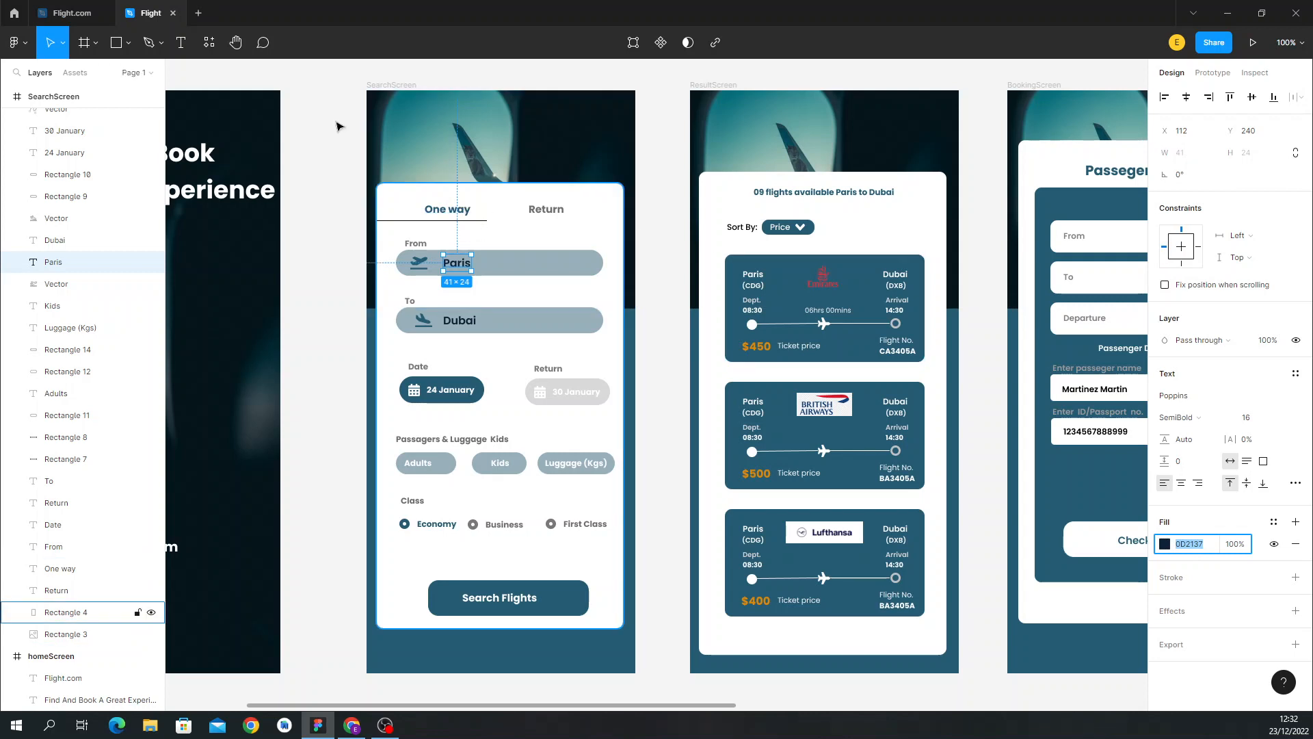
{"action": "left_click", "coordinate": [68, 13]}
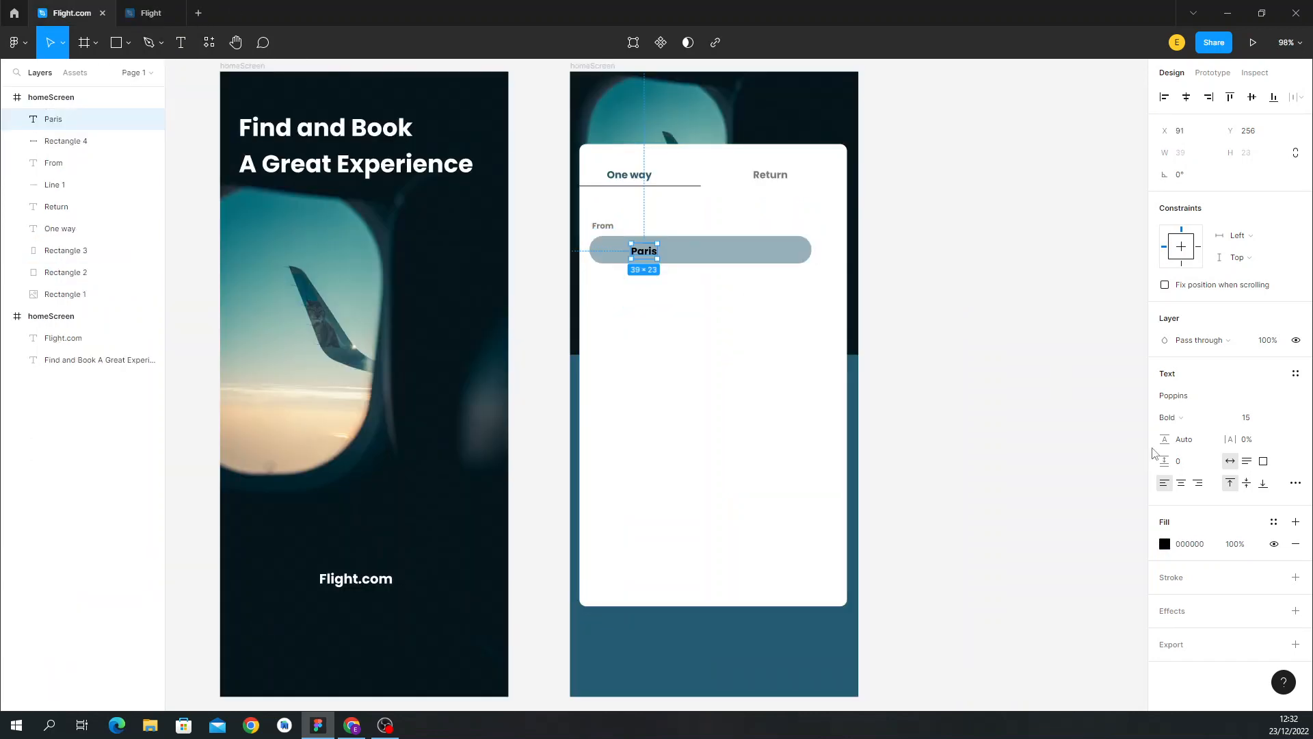
{"action": "left_click", "coordinate": [1260, 419]}
{"action": "type", "text": "16"}
{"action": "key", "text": "Return"}
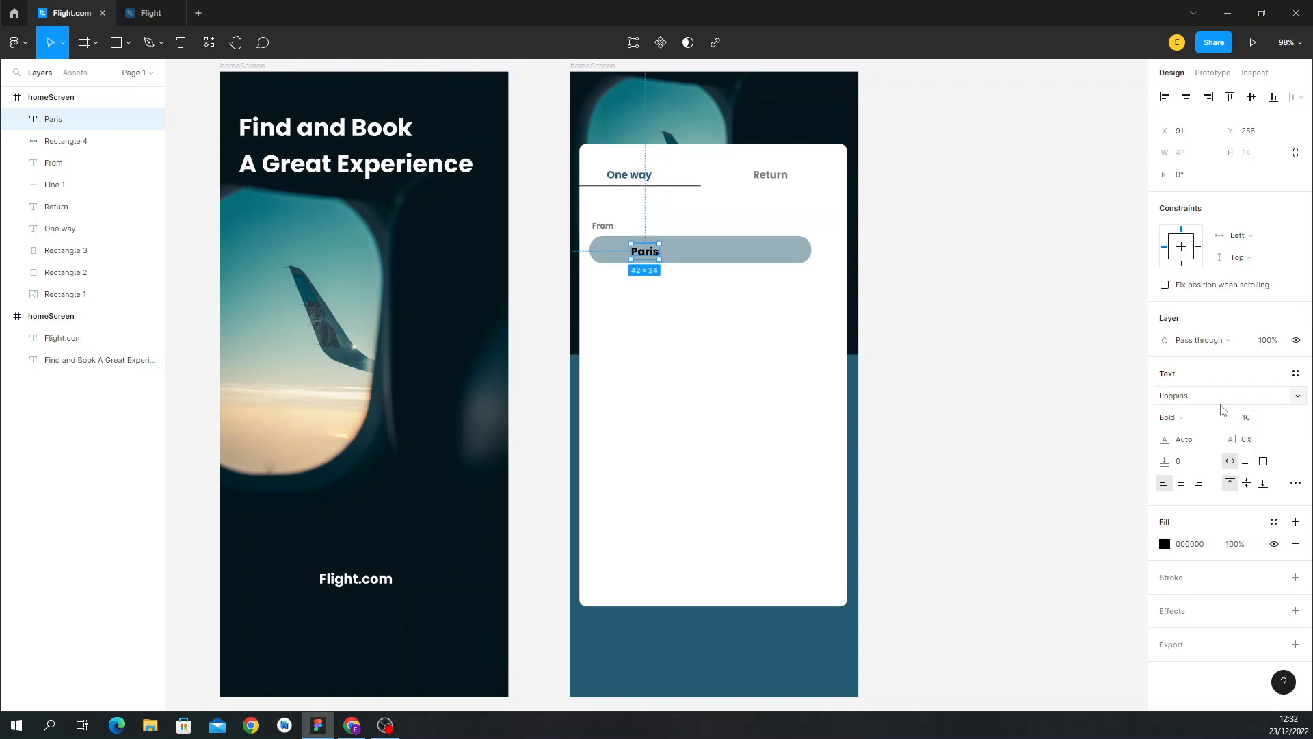
Set the Paris text's weight to Medium and centre it vertically in the From field, at X 96, Y 253.
{"action": "left_click", "coordinate": [1223, 422]}
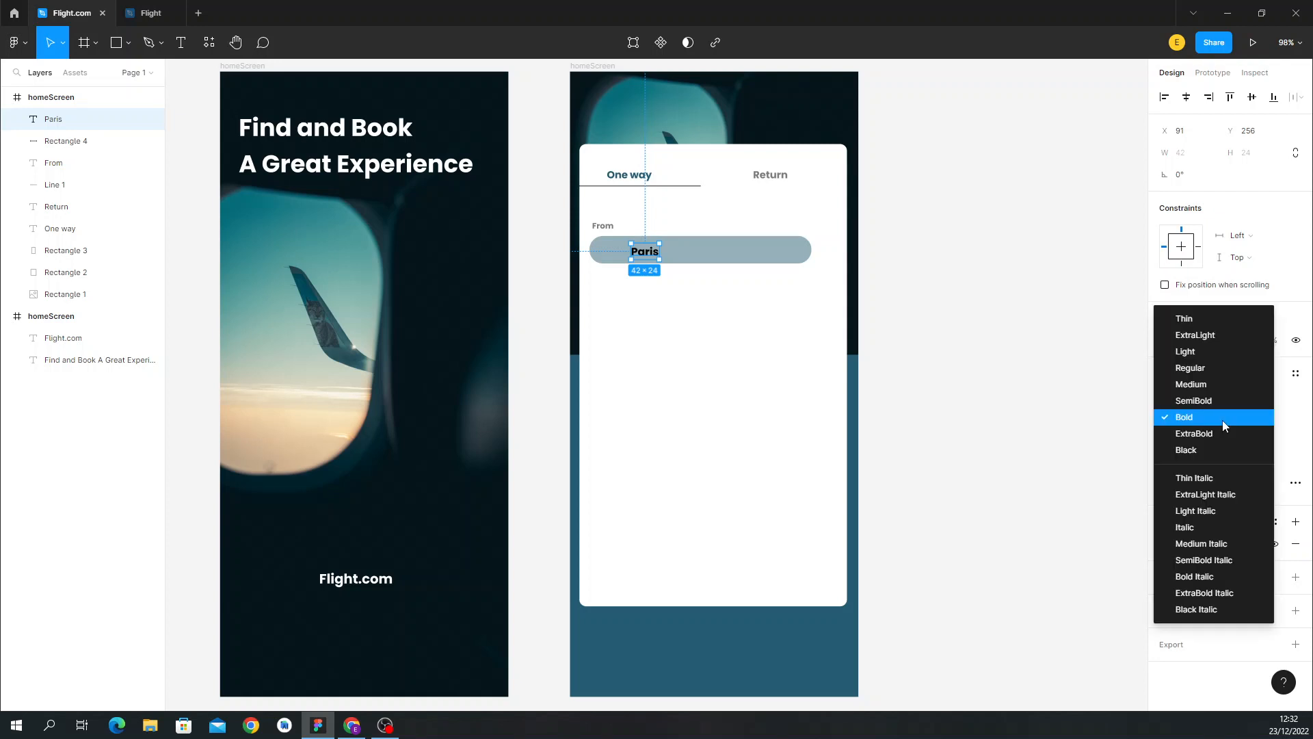
{"action": "left_click", "coordinate": [1197, 391]}
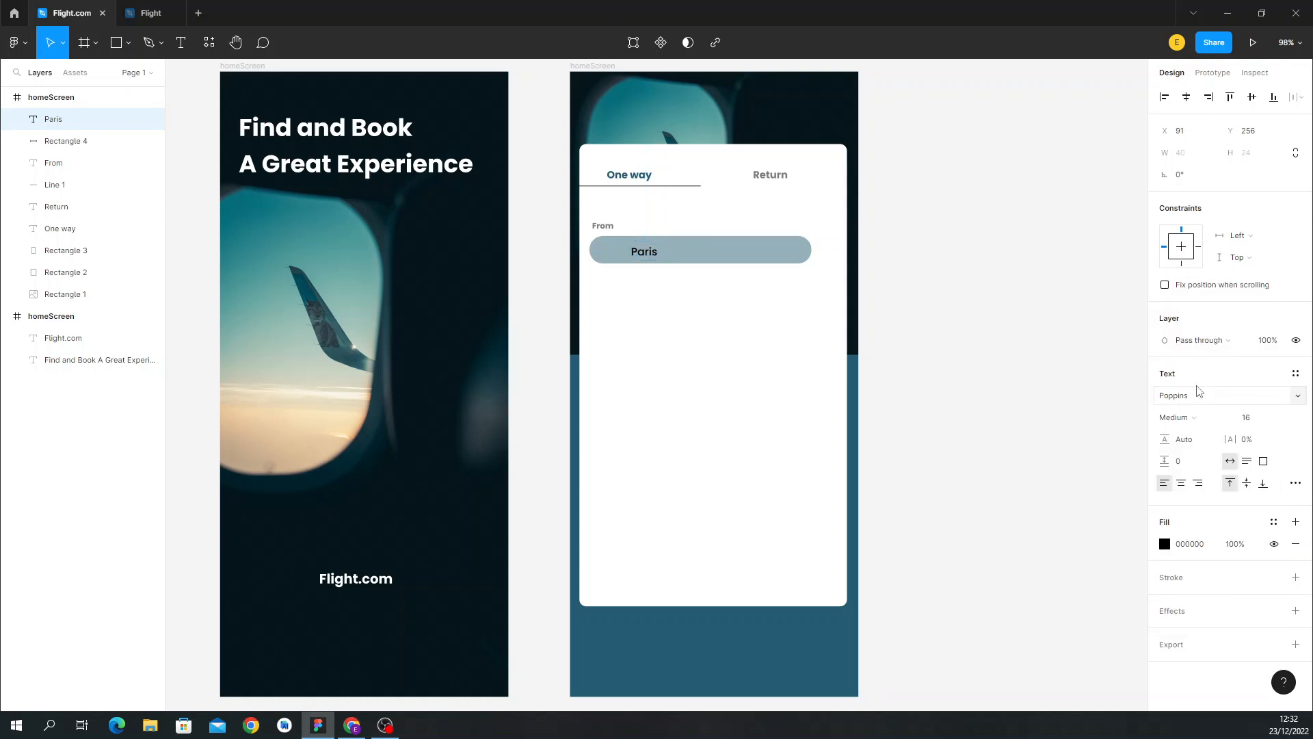
{"action": "left_click_drag", "start_coordinate": [649, 252], "coordinate": [650, 252]}
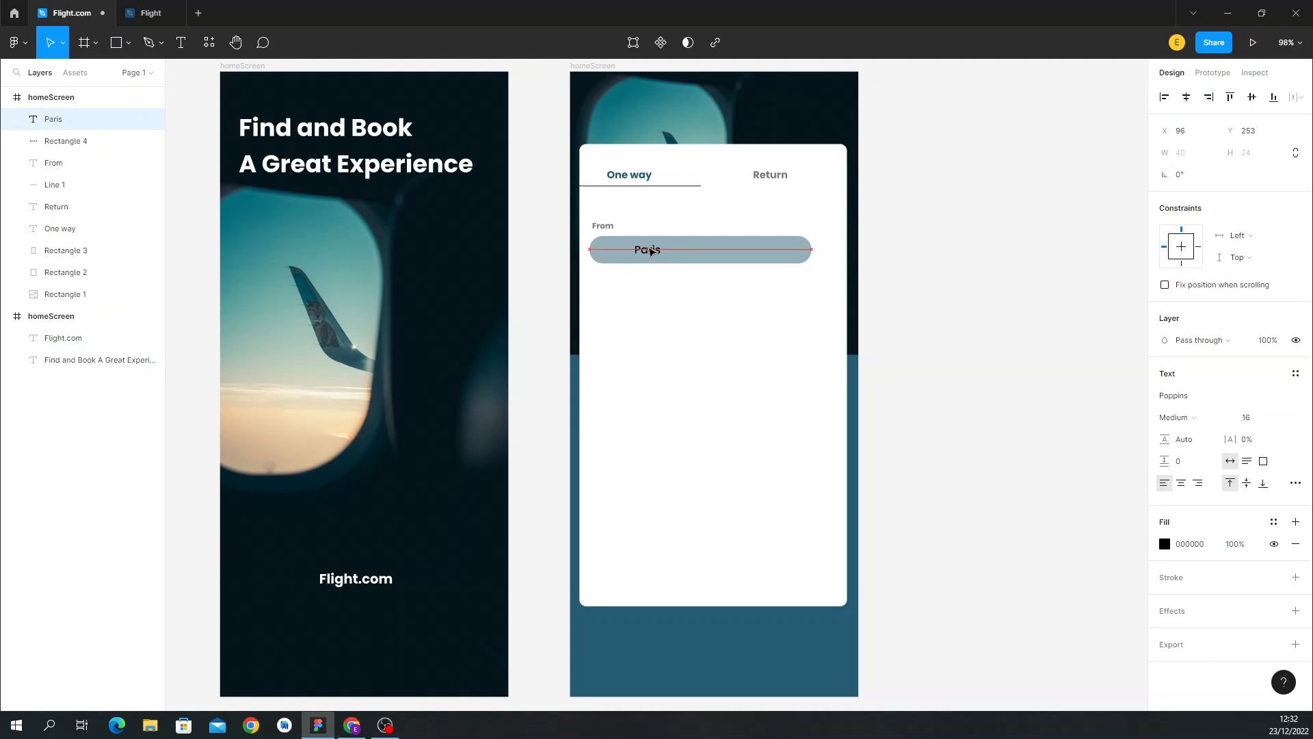
Check the field icon in the Flight reference file, and in Flight.com run the Font Awesome Icons plugin on the white card.
{"action": "left_click", "coordinate": [163, 17]}
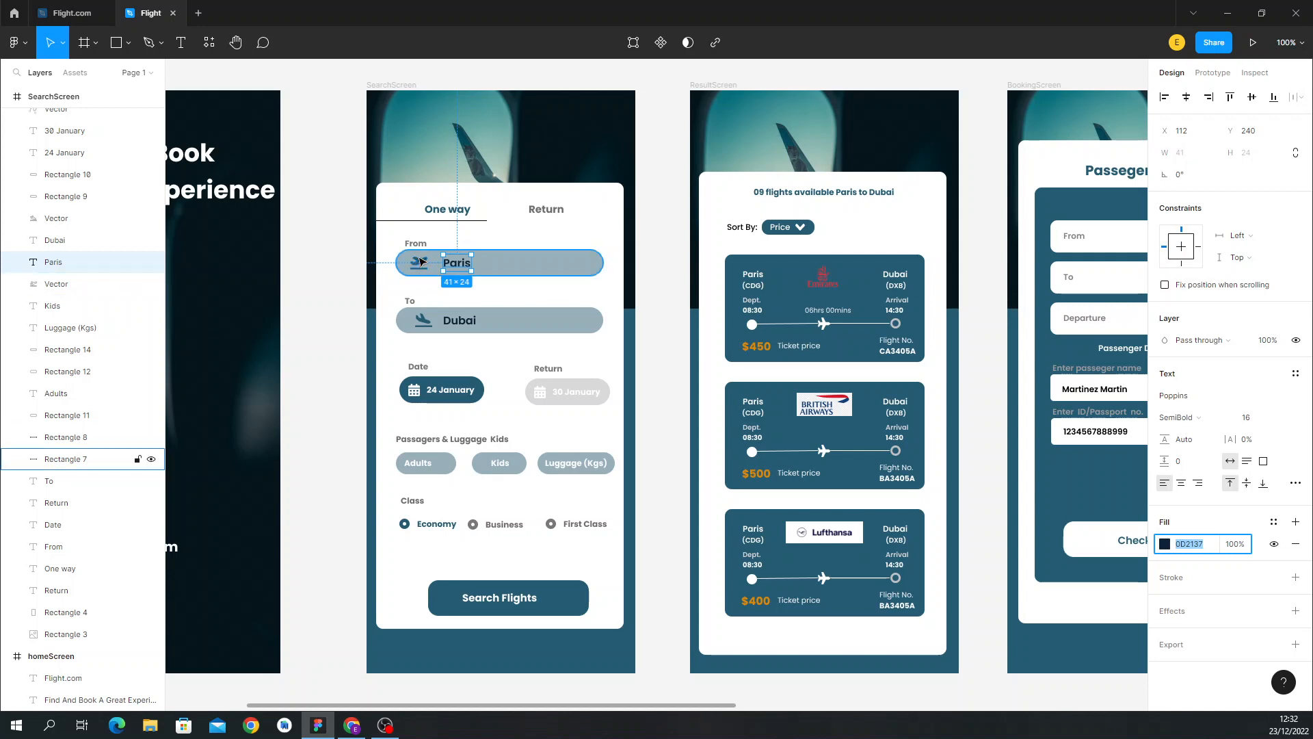
{"action": "left_click", "coordinate": [69, 13]}
{"action": "right_click", "coordinate": [660, 373]}
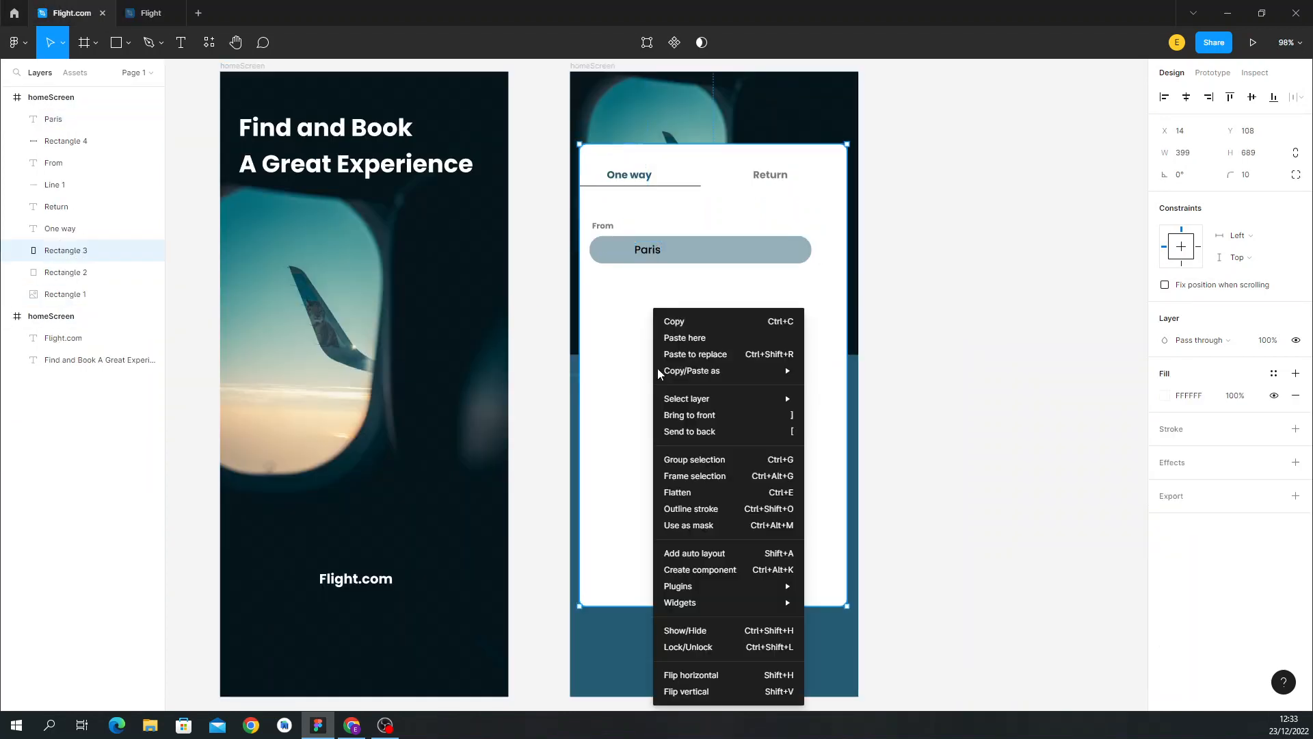
{"action": "mouse_move", "coordinate": [718, 593]}
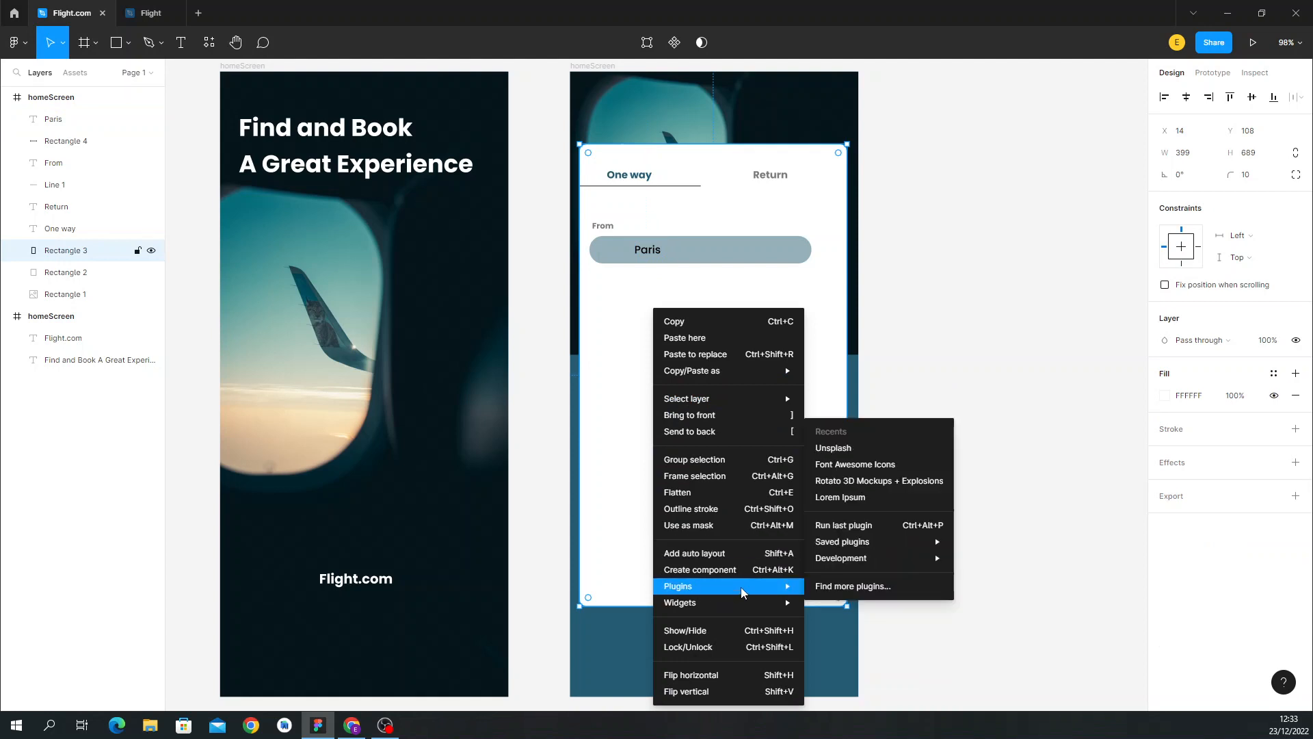
{"action": "left_click", "coordinate": [865, 465]}
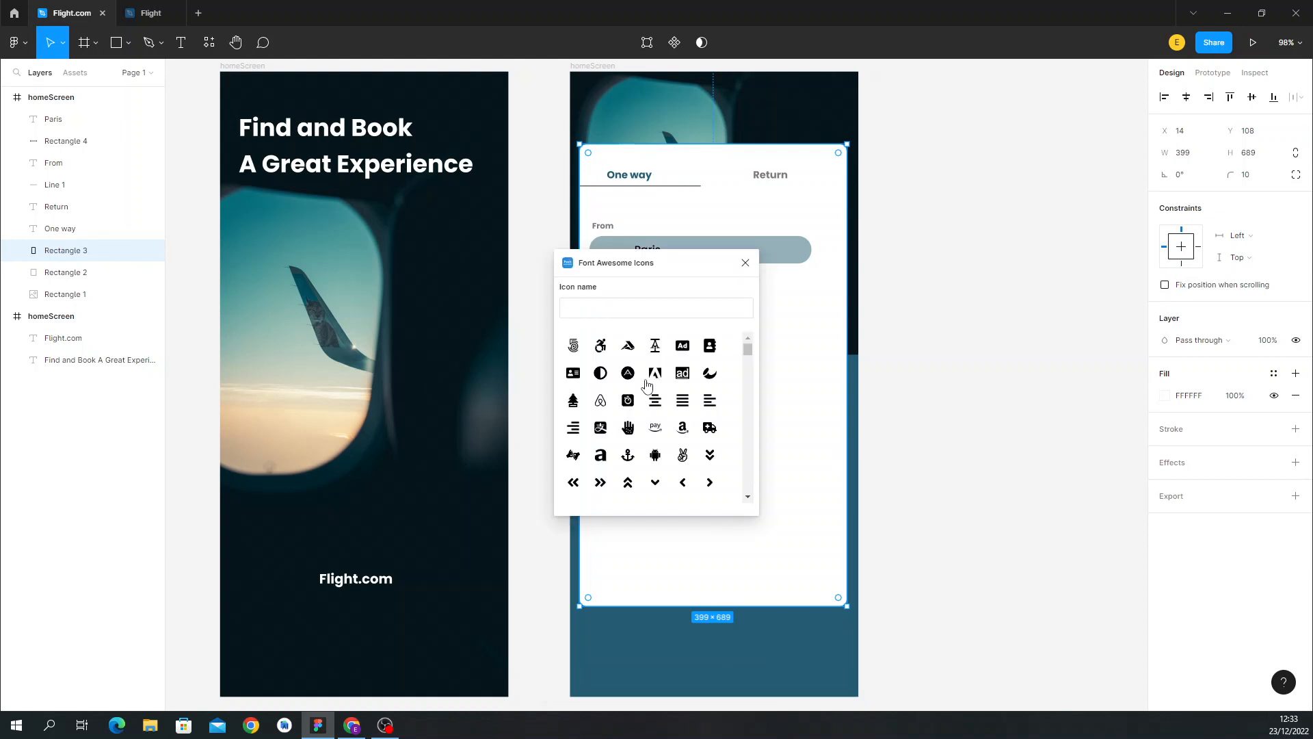
Search the icons for "plane" and insert the plane-departure icon.
{"action": "left_click", "coordinate": [592, 302]}
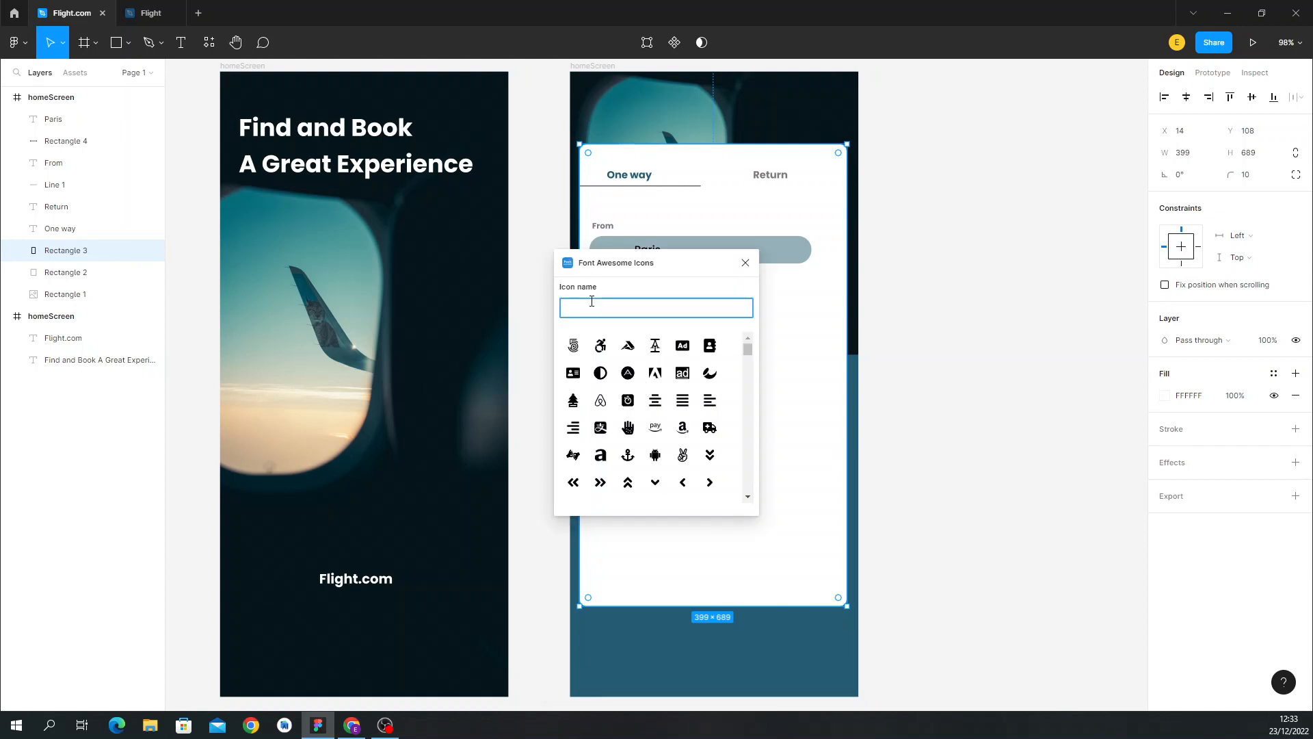
{"action": "type", "text": "flight"}
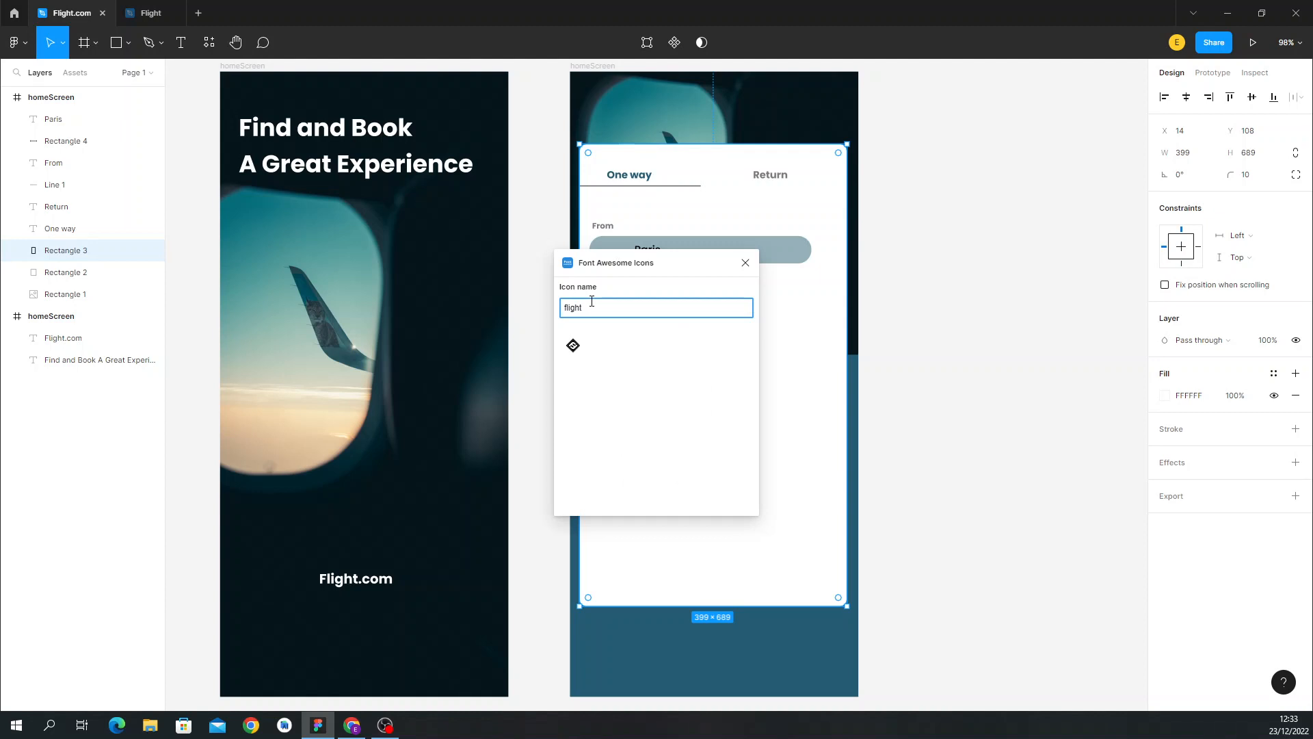
{"action": "key", "text": "BackSpace"}
{"action": "key", "text": "BackSpace"}
{"action": "key", "text": "BackSpace"}
{"action": "key", "text": "BackSpace"}
{"action": "key", "text": "BackSpace"}
{"action": "type", "text": "pla"}
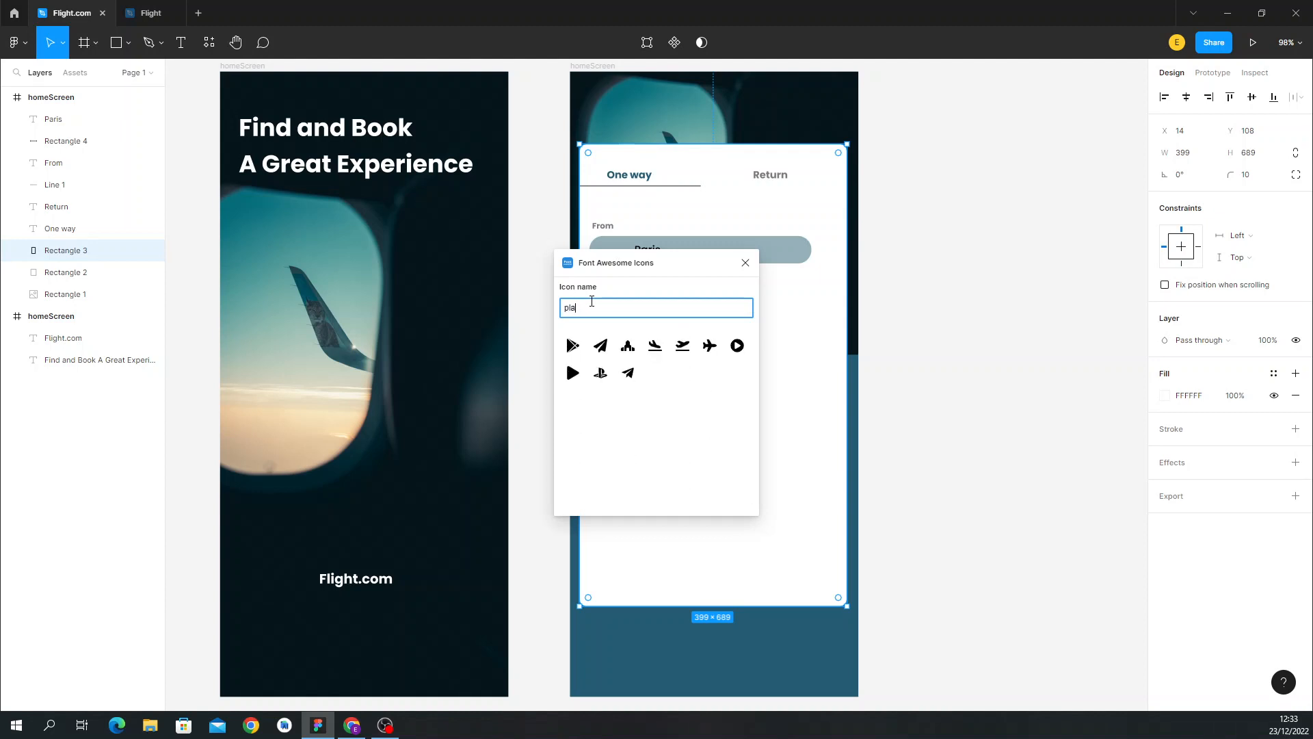
{"action": "type", "text": "ne"}
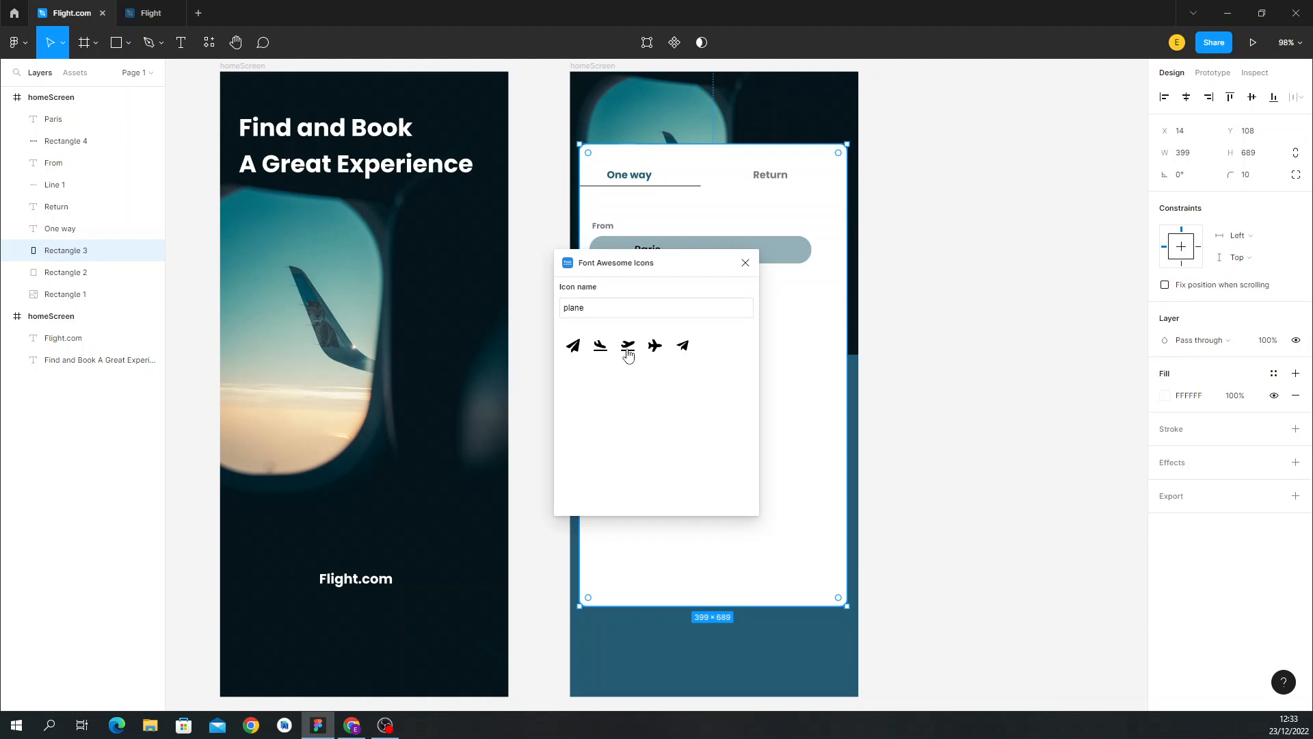
{"action": "left_click", "coordinate": [628, 345]}
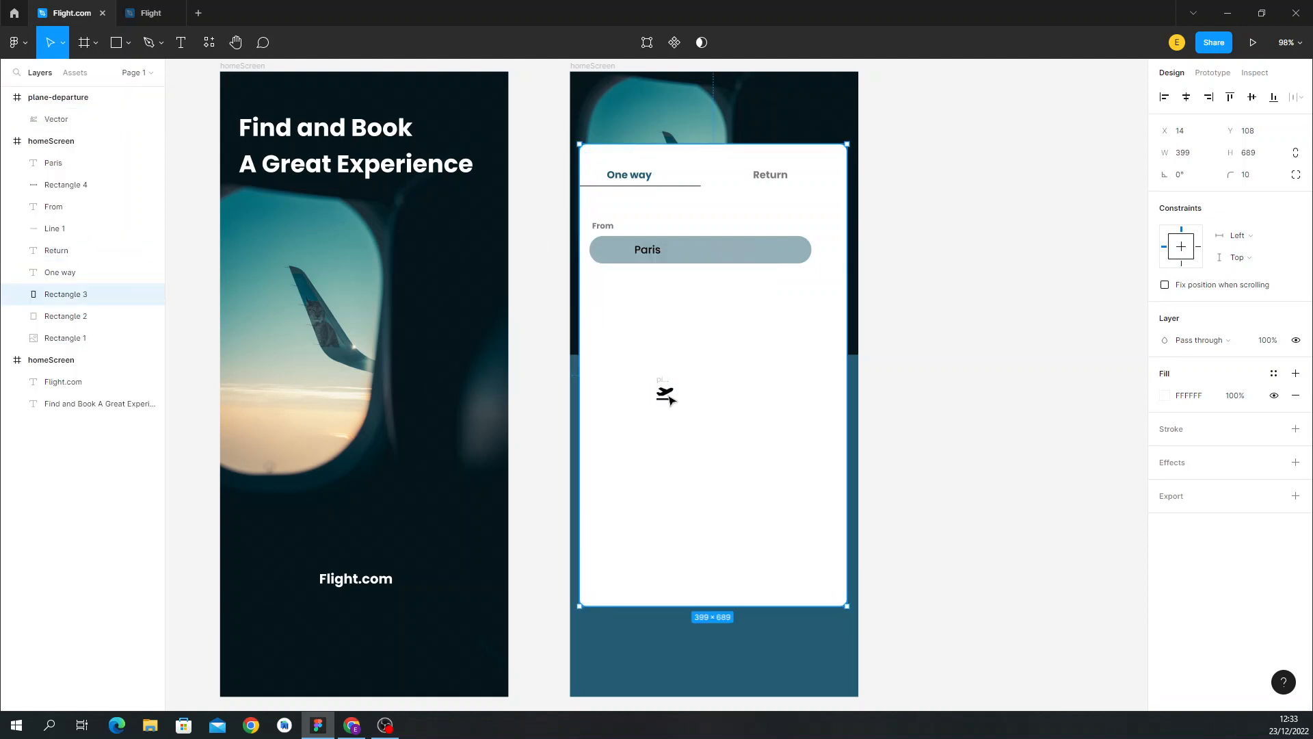
Move the departure icon into the From field before Paris, and delete its leftover empty frame.
{"action": "left_click", "coordinate": [666, 394]}
{"action": "left_click_drag", "start_coordinate": [665, 394], "coordinate": [617, 256]}
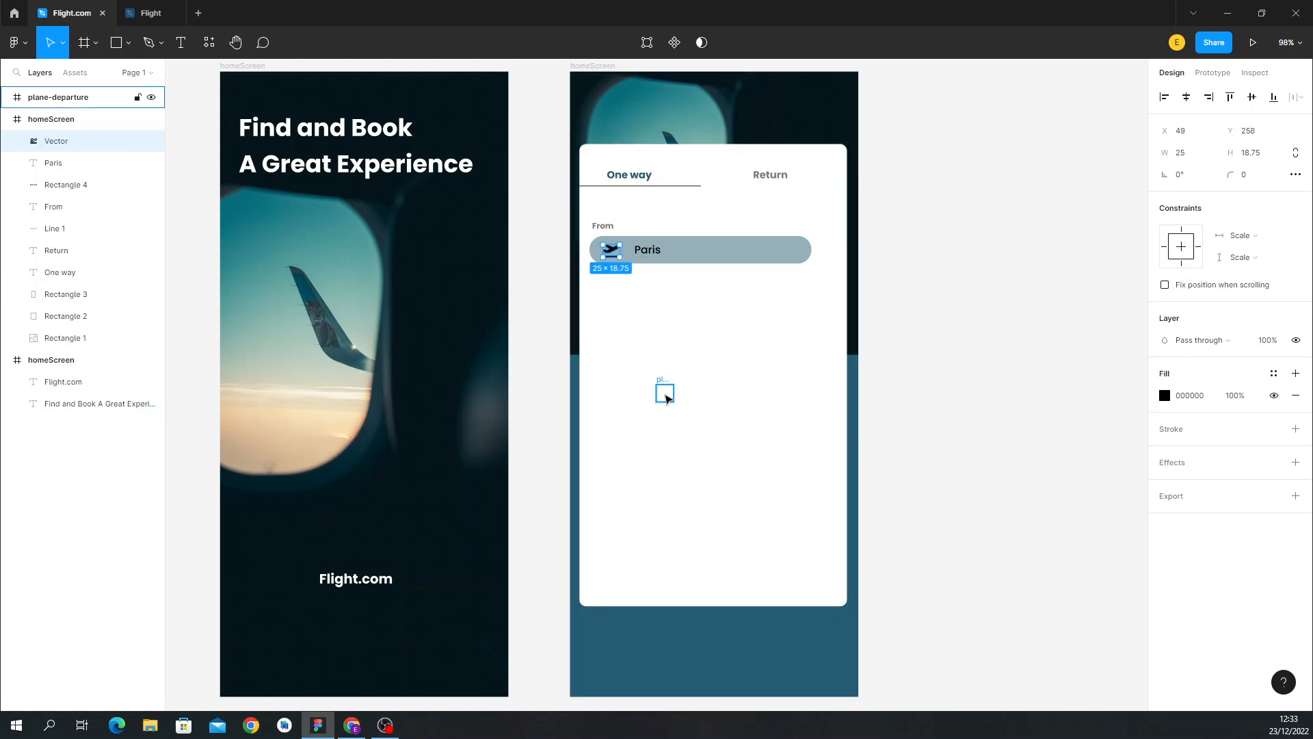
{"action": "left_click", "coordinate": [667, 399]}
{"action": "key", "text": "Delete"}
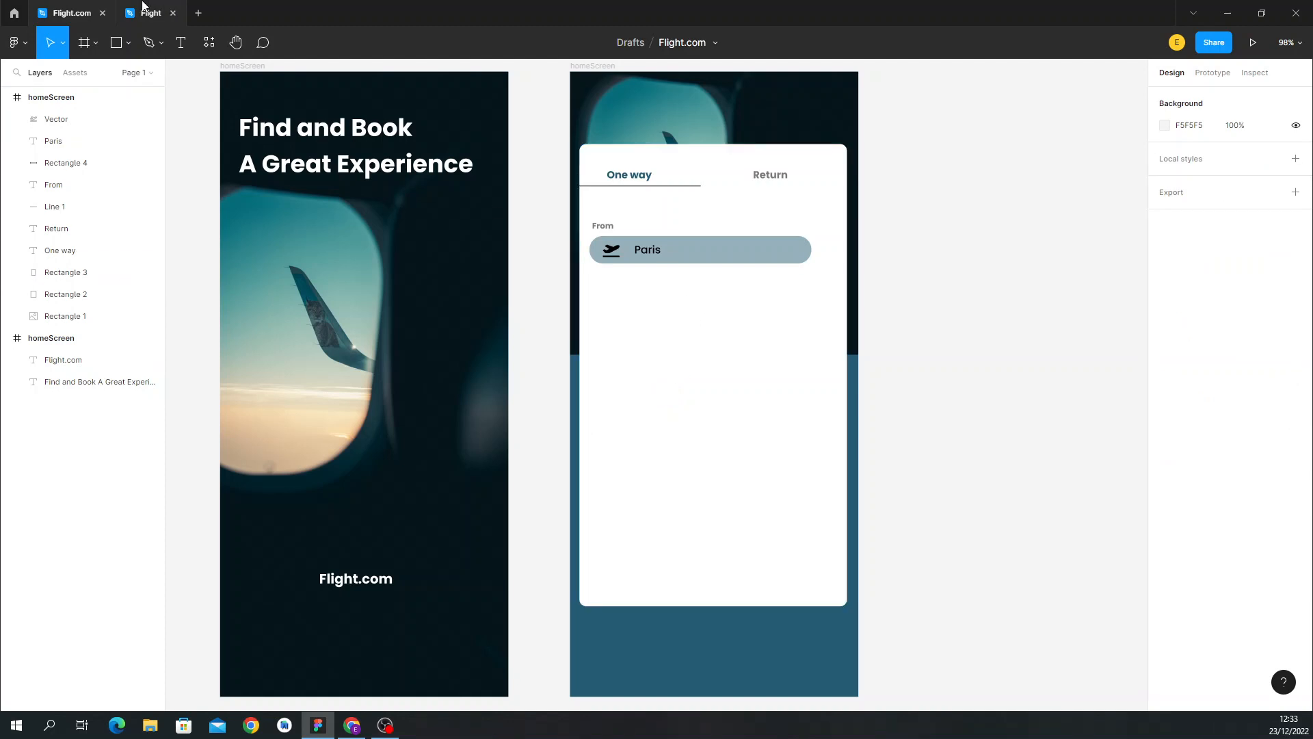
Compare with the search screen in the Flight file, and duplicate the From field's rounded rectangle below it at X 29, Y 334.
{"action": "left_click", "coordinate": [163, 12]}
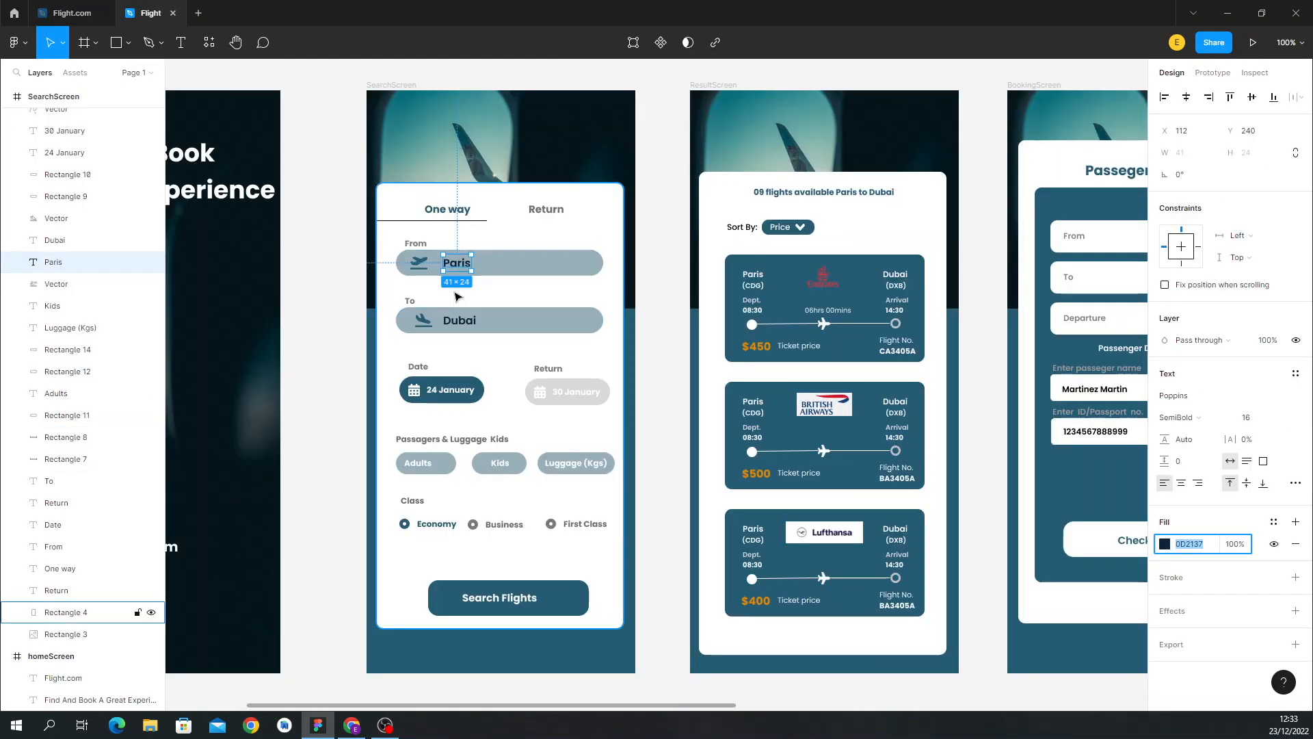
{"action": "left_click", "coordinate": [95, 8]}
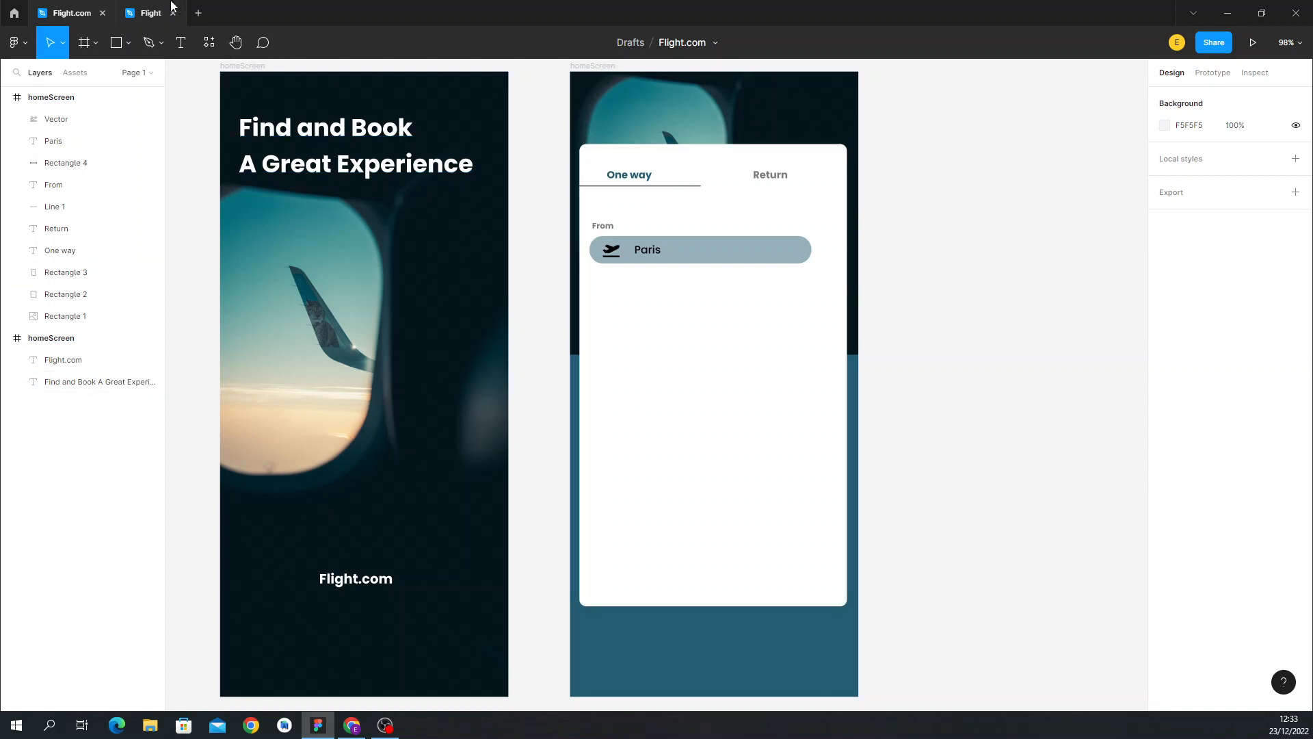
{"action": "left_click", "coordinate": [151, 13]}
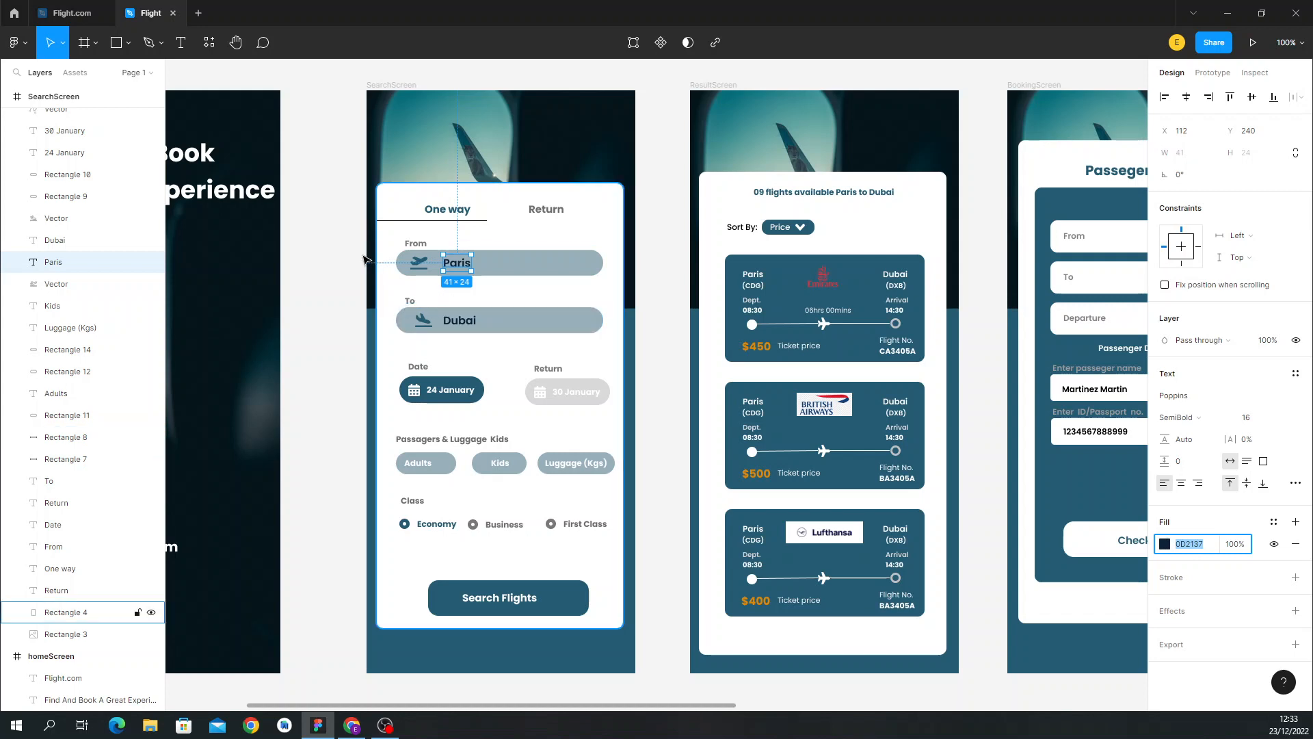
{"action": "left_click", "coordinate": [69, 8]}
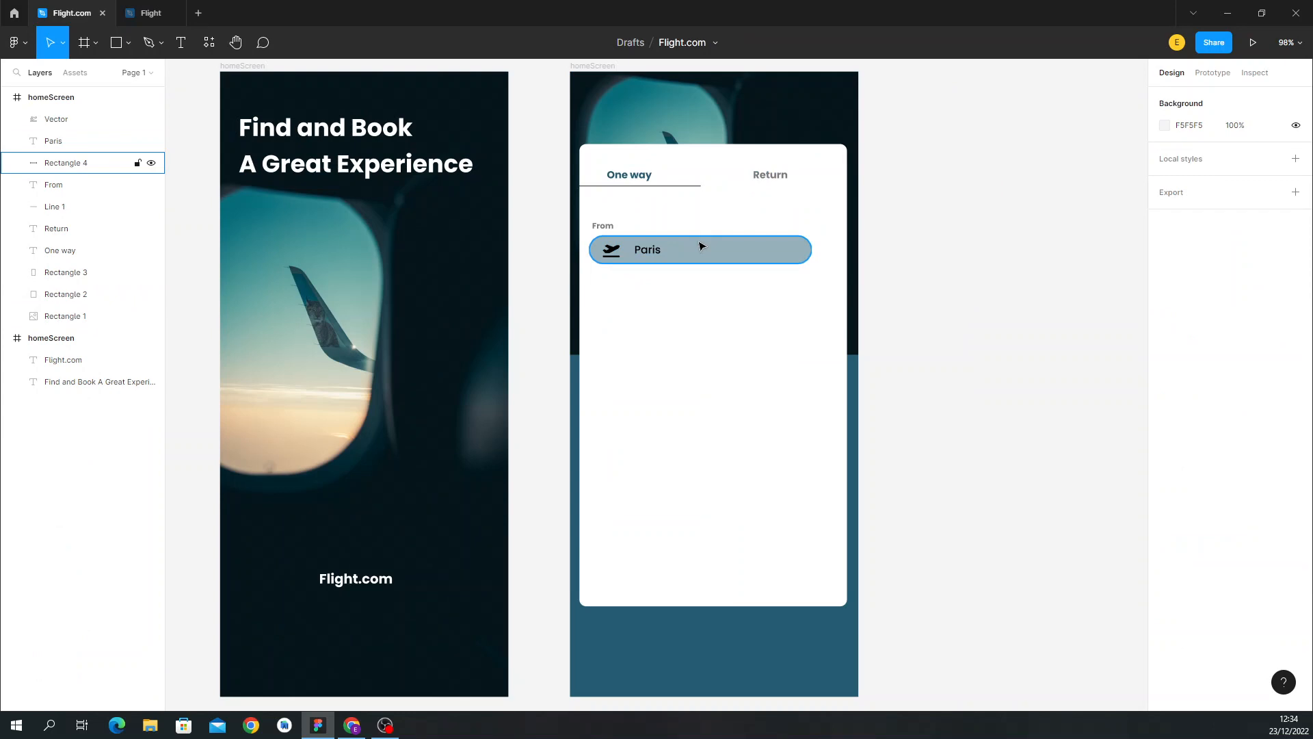
{"action": "left_click_drag", "start_coordinate": [704, 246], "coordinate": [701, 309]}
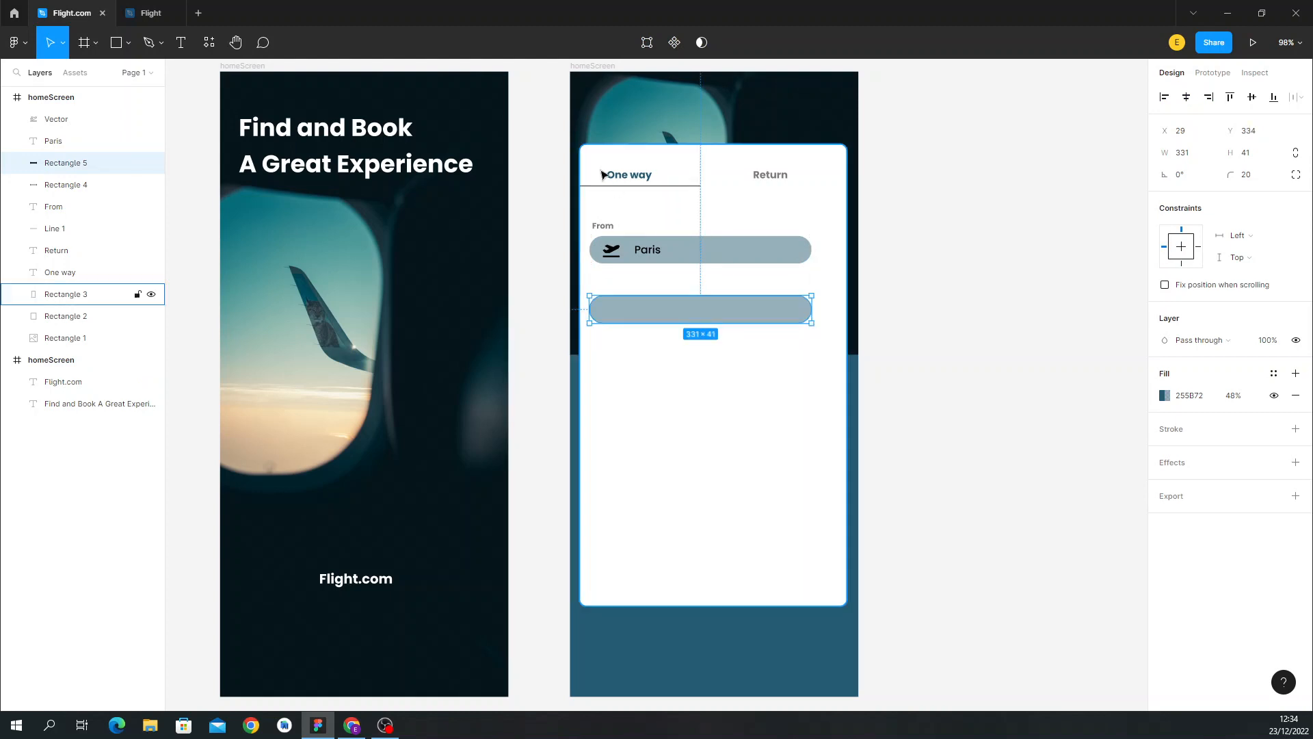
Duplicate the From label above the second field, at about X 41, Y 316, and change the copy's text to "To".
{"action": "left_click", "coordinate": [605, 226]}
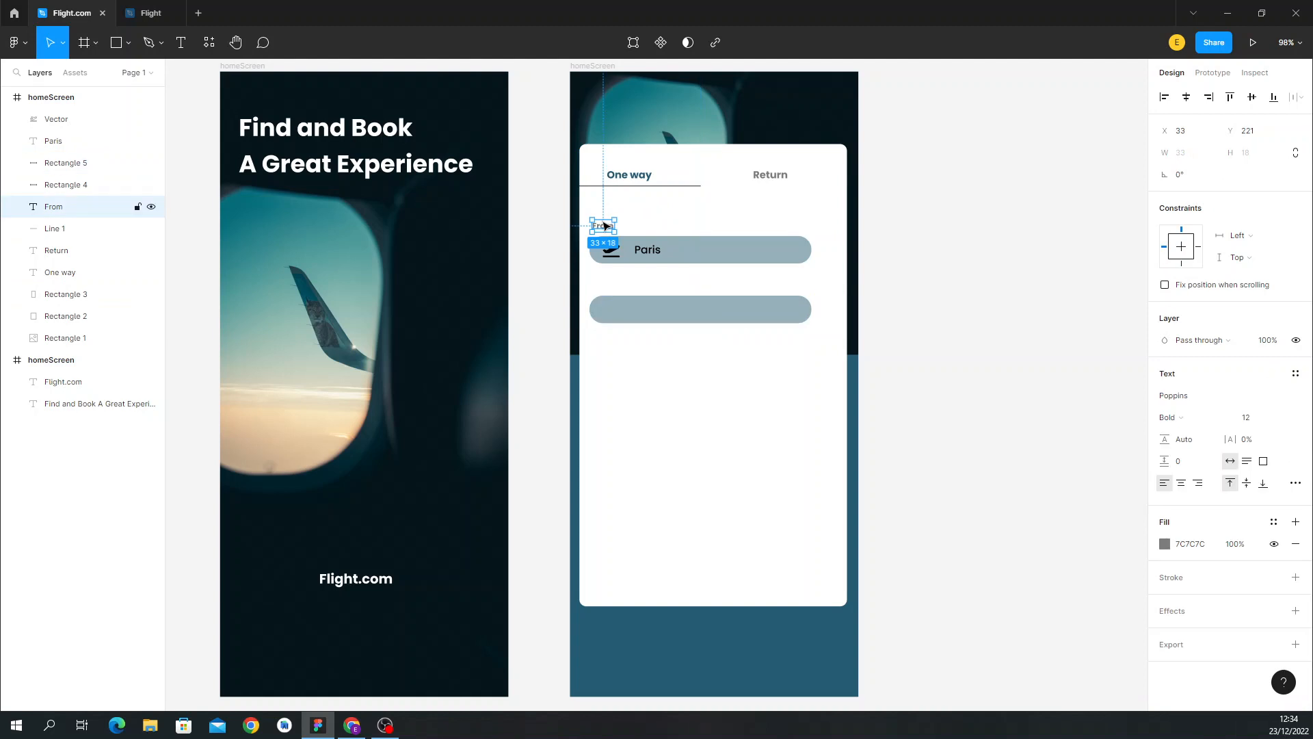
{"action": "left_click_drag", "start_coordinate": [605, 226], "coordinate": [609, 289]}
{"action": "double_click", "coordinate": [609, 288]}
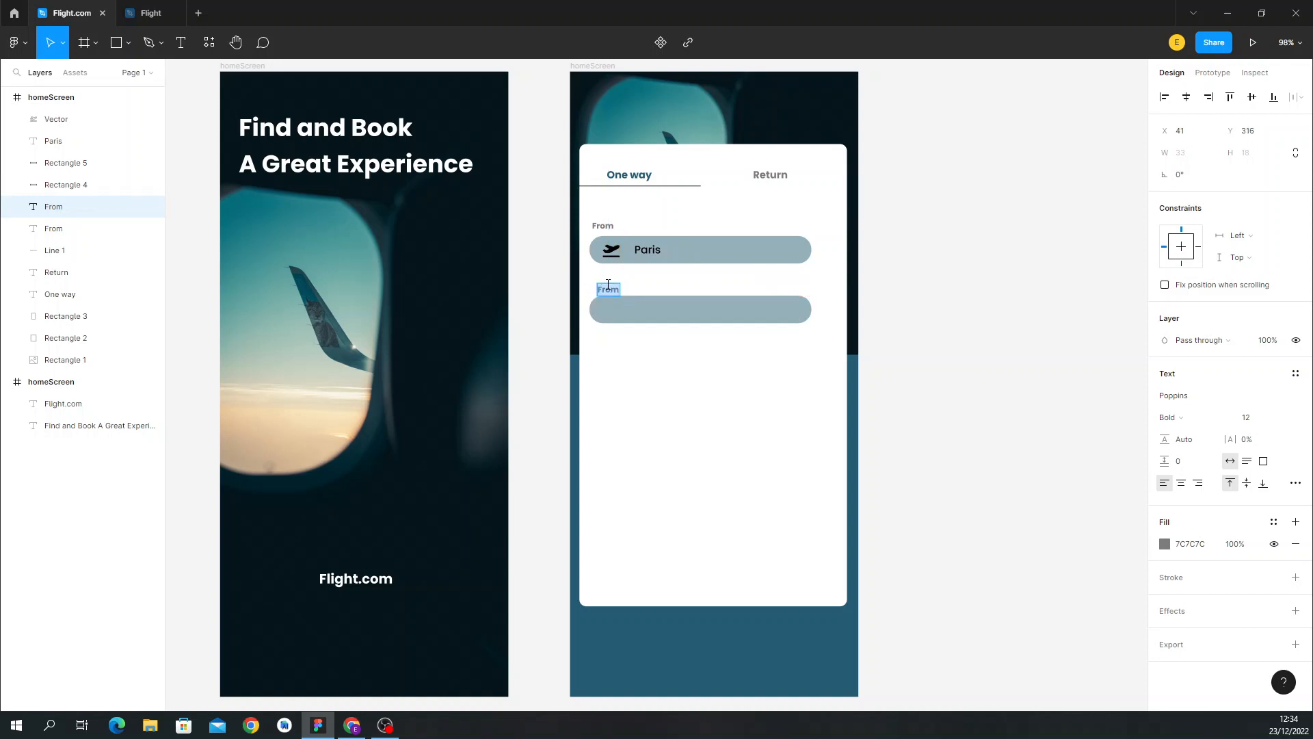
{"action": "type", "text": "To"}
{"action": "key", "text": "Escape"}
{"action": "left_click", "coordinate": [655, 410]}
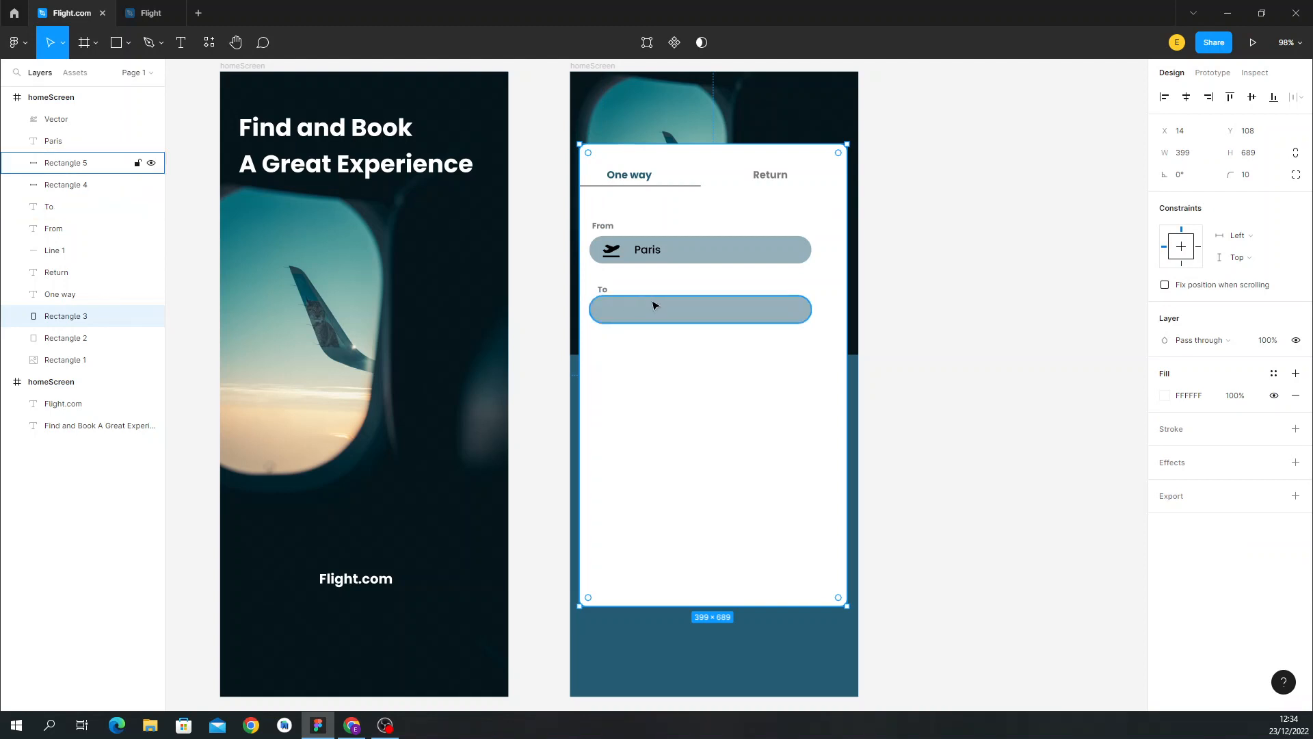
Add the text "Dubai" inside the To field and centre it vertically there, at X 88, Y 345.
{"action": "left_click", "coordinate": [181, 43]}
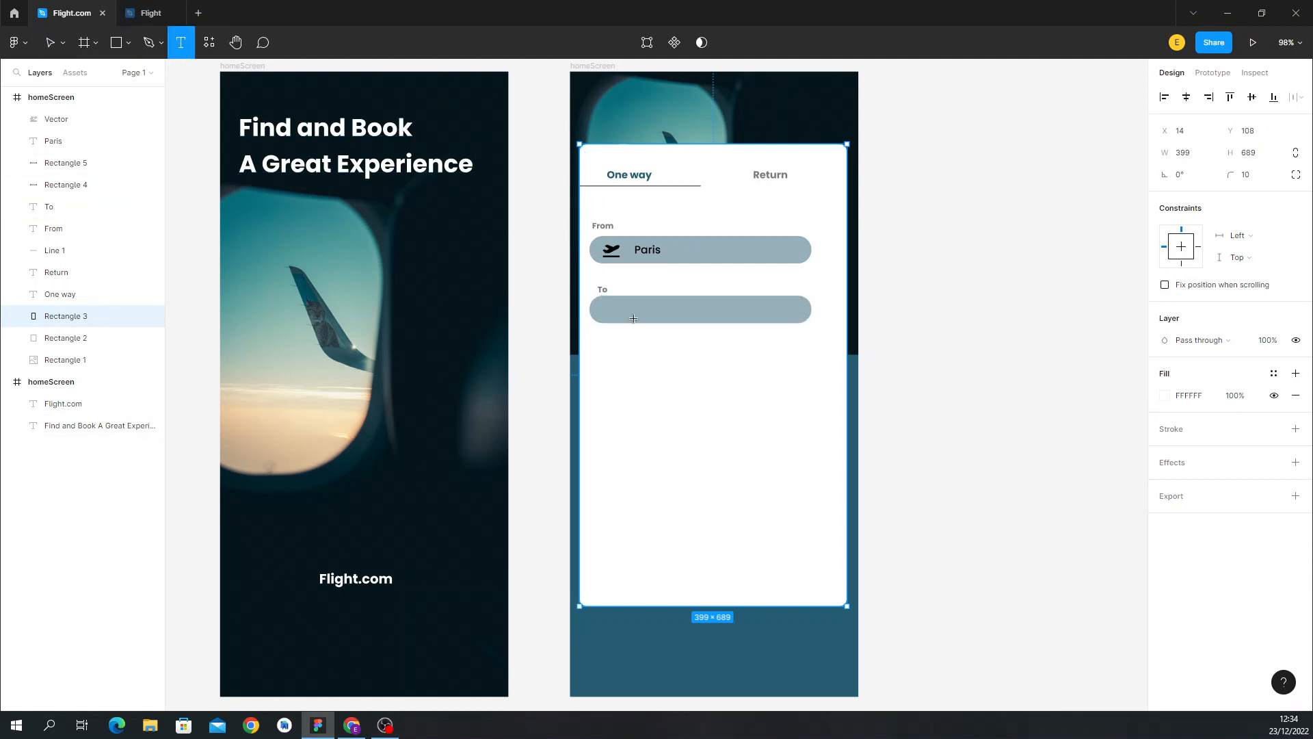
{"action": "left_click", "coordinate": [631, 309]}
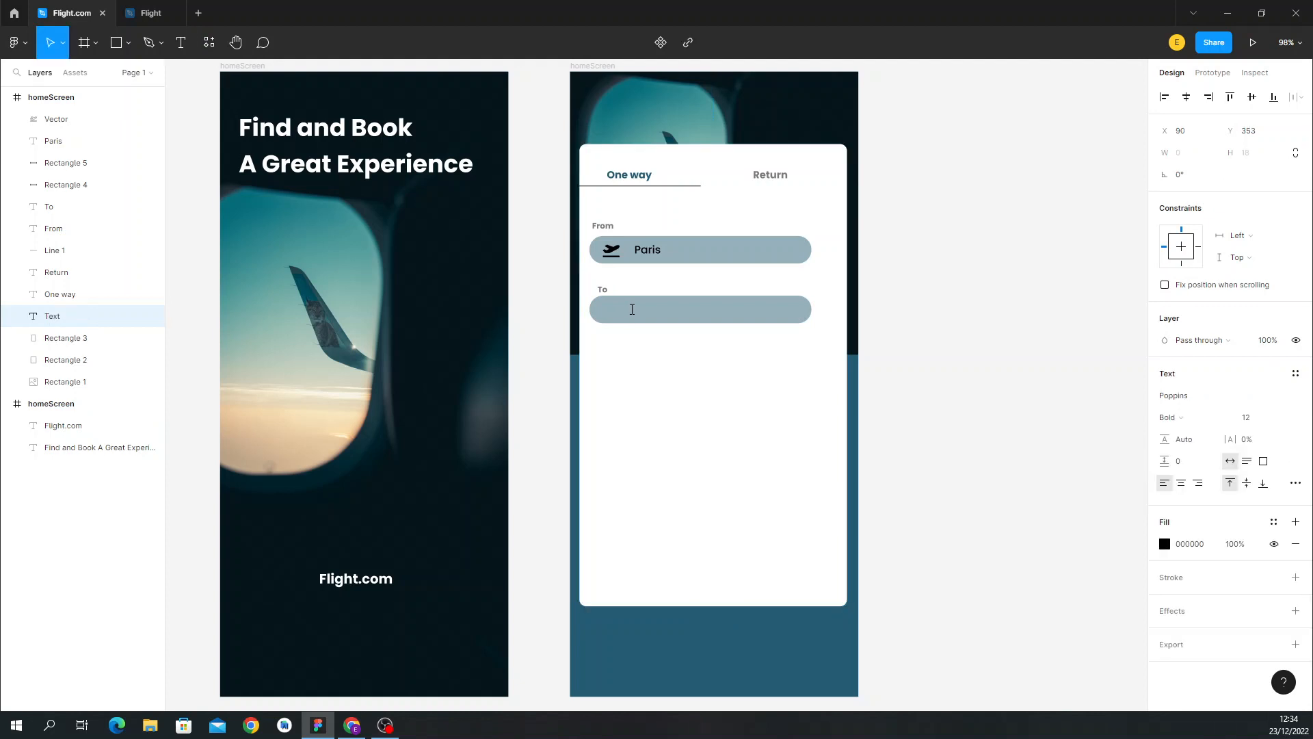
{"action": "type", "text": "d"}
{"action": "key", "text": "BackSpace"}
{"action": "type", "text": "d"}
{"action": "type", "text": "Dubai"}
{"action": "key", "text": "Escape"}
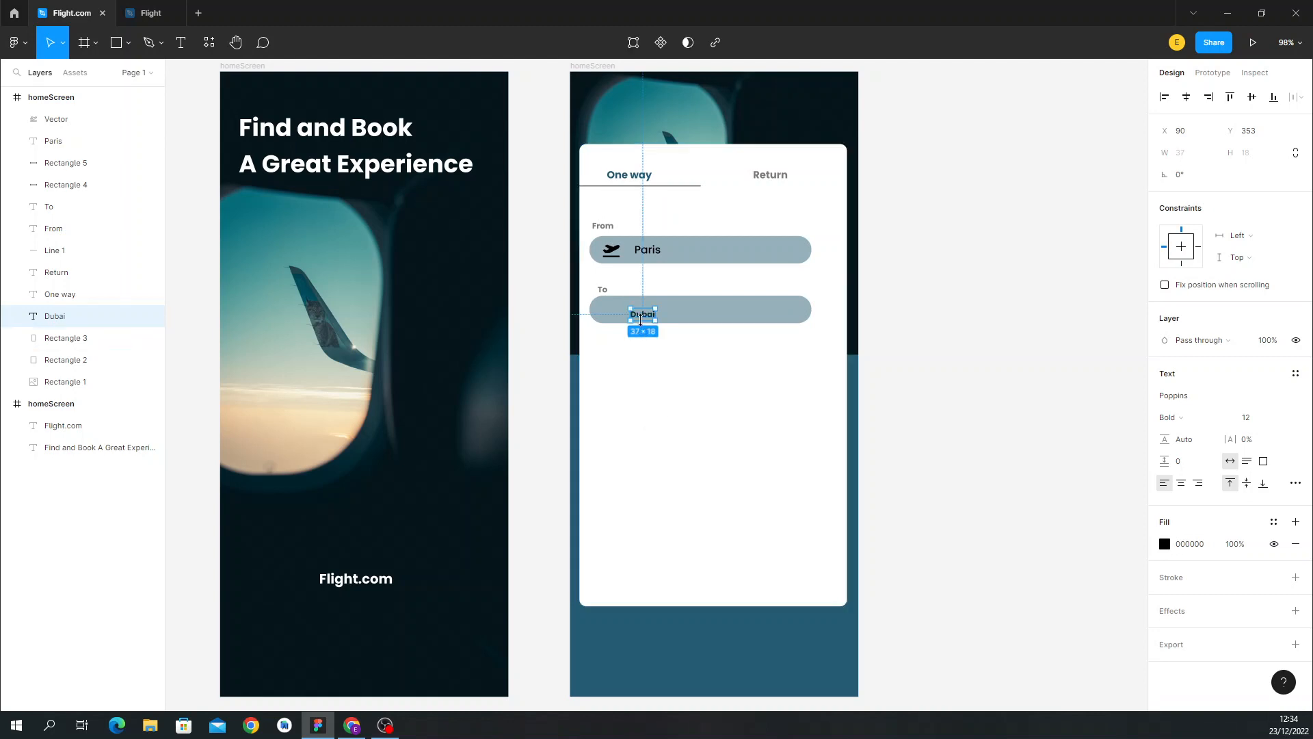
{"action": "left_click_drag", "start_coordinate": [645, 322], "coordinate": [644, 317]}
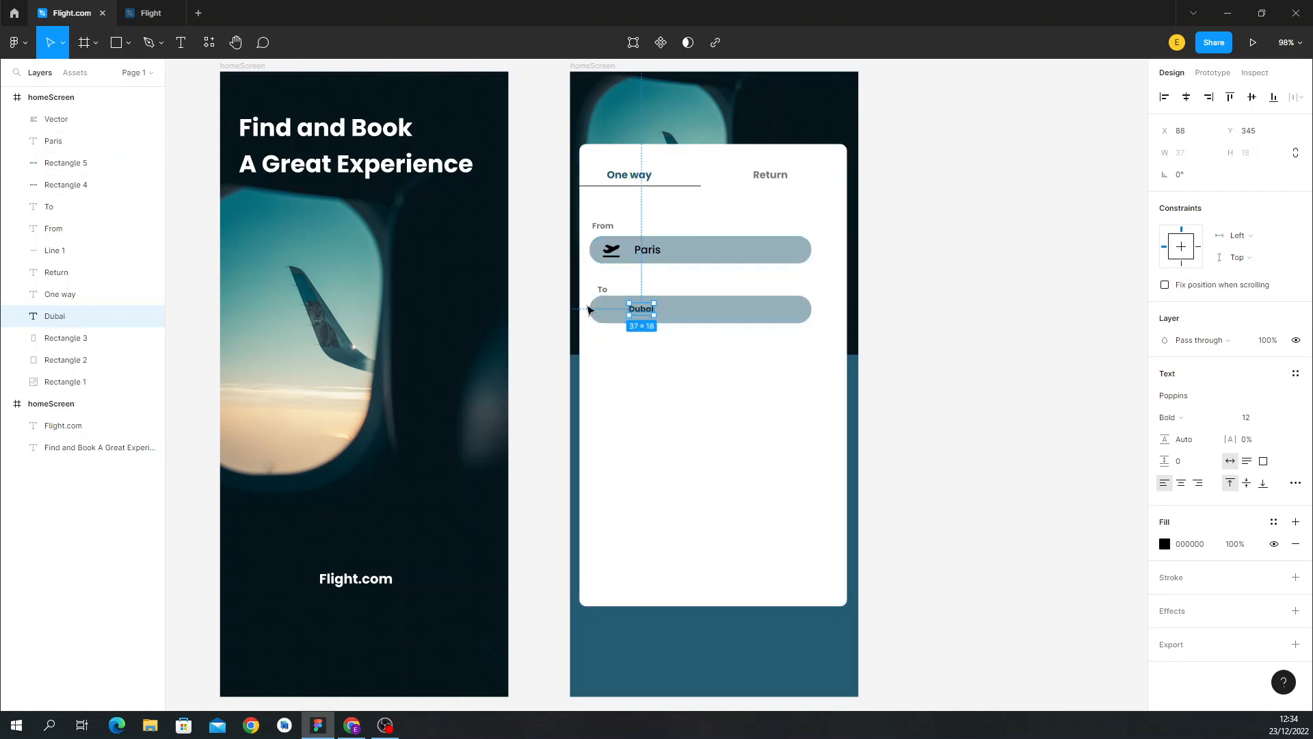
Set the Dubai text to Medium, size 16, and move it to X 96, Y 342 in the To field.
{"action": "left_click", "coordinate": [1205, 424]}
{"action": "left_click", "coordinate": [1203, 389]}
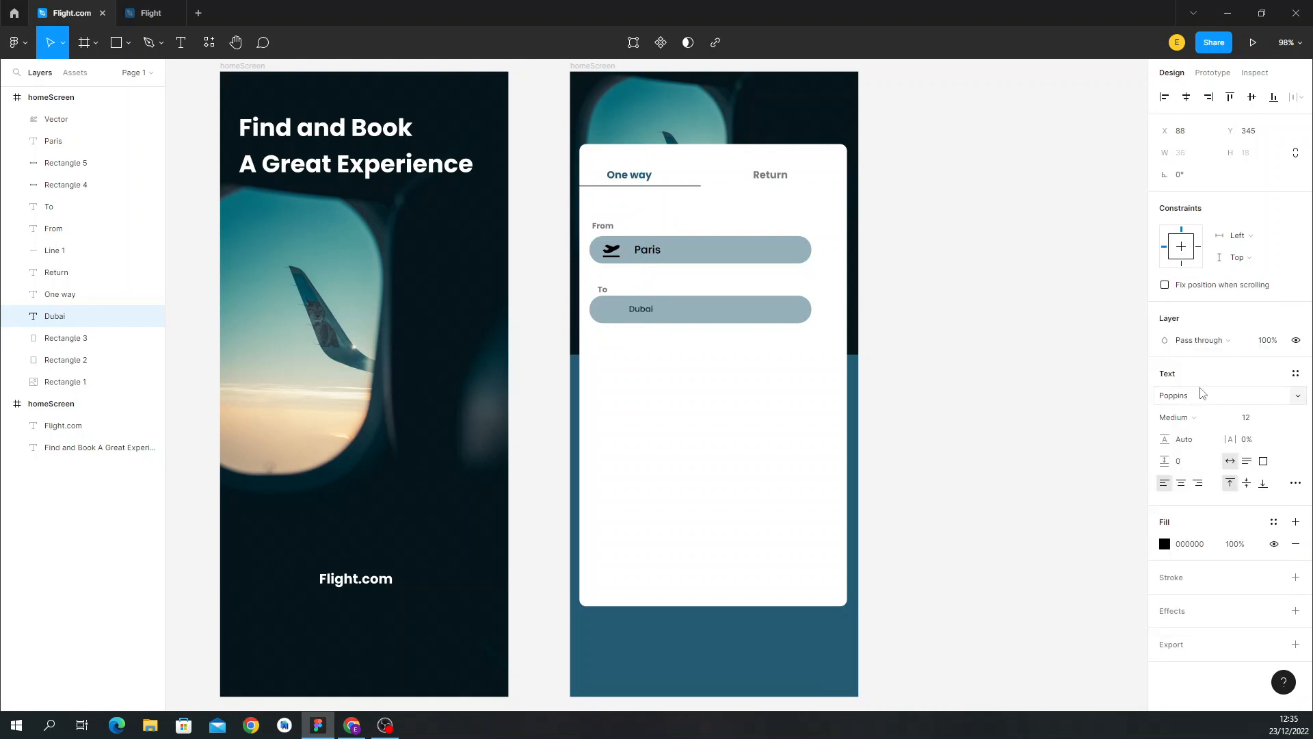
{"action": "left_click", "coordinate": [1277, 426]}
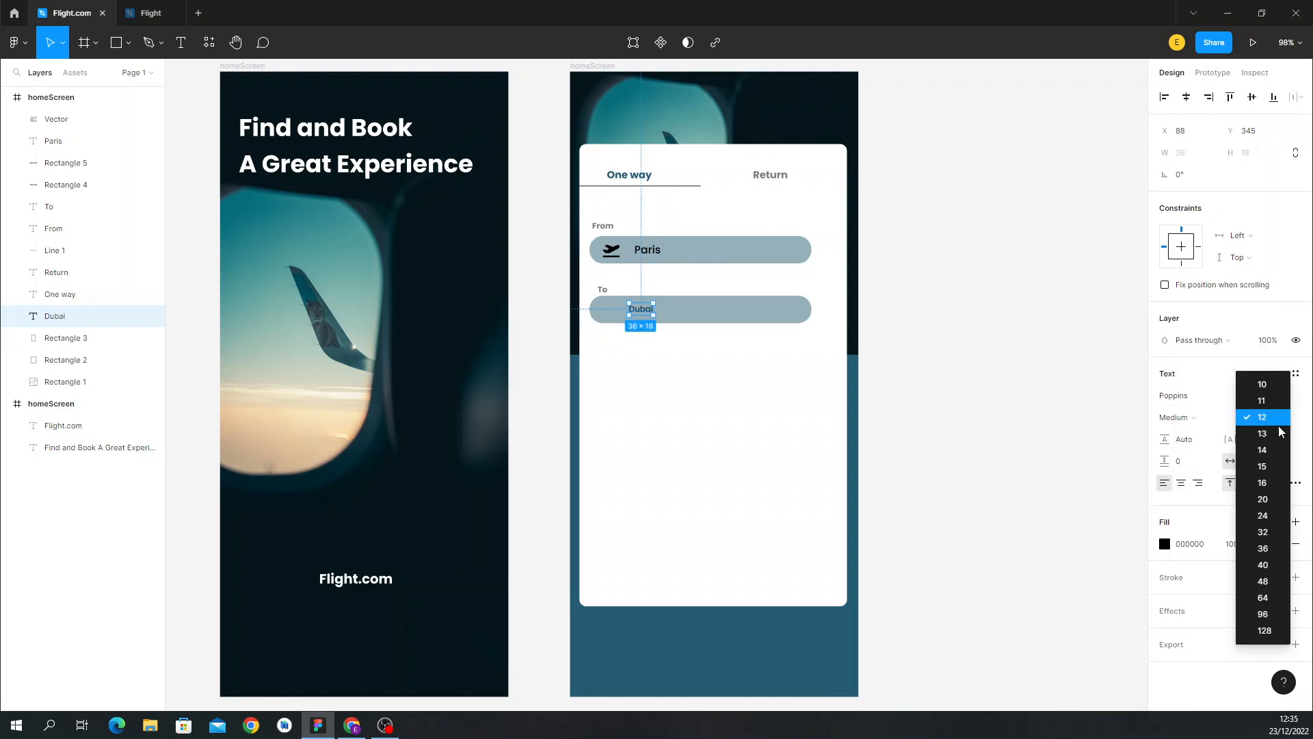
{"action": "left_click", "coordinate": [1263, 482]}
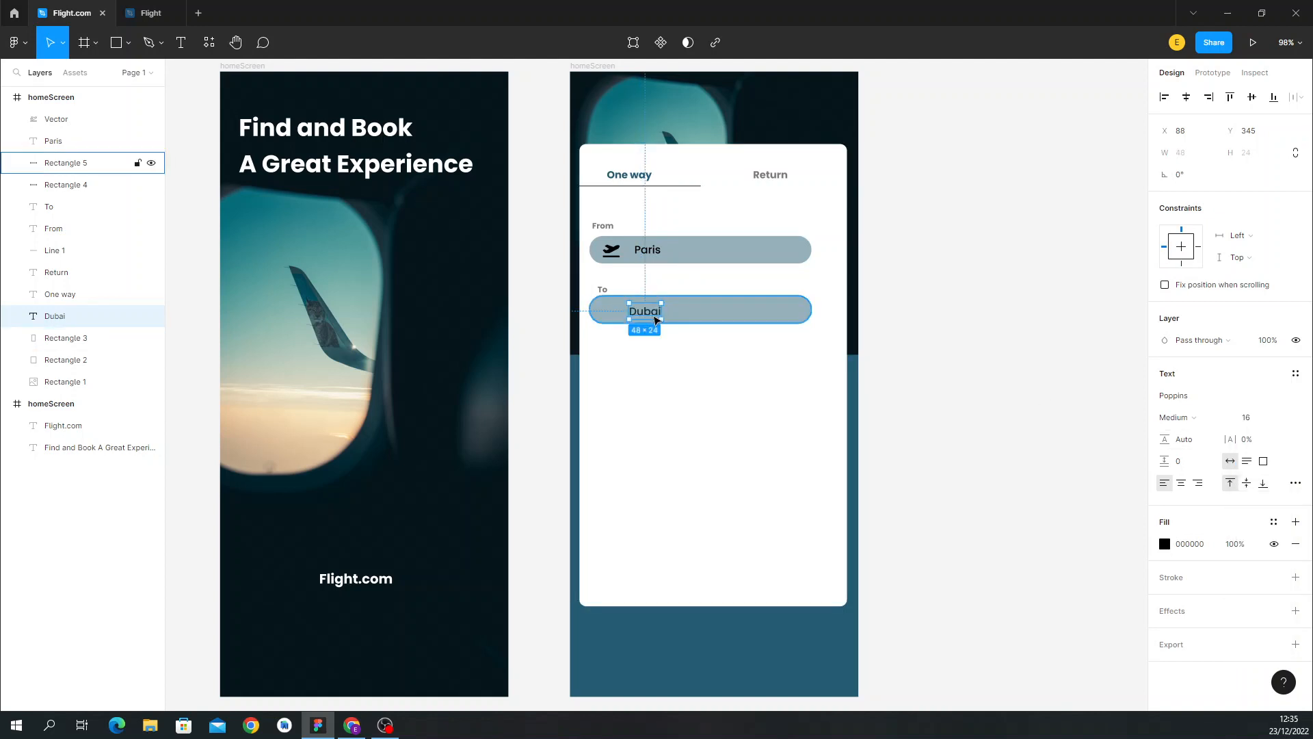
{"action": "left_click_drag", "start_coordinate": [649, 316], "coordinate": [654, 313]}
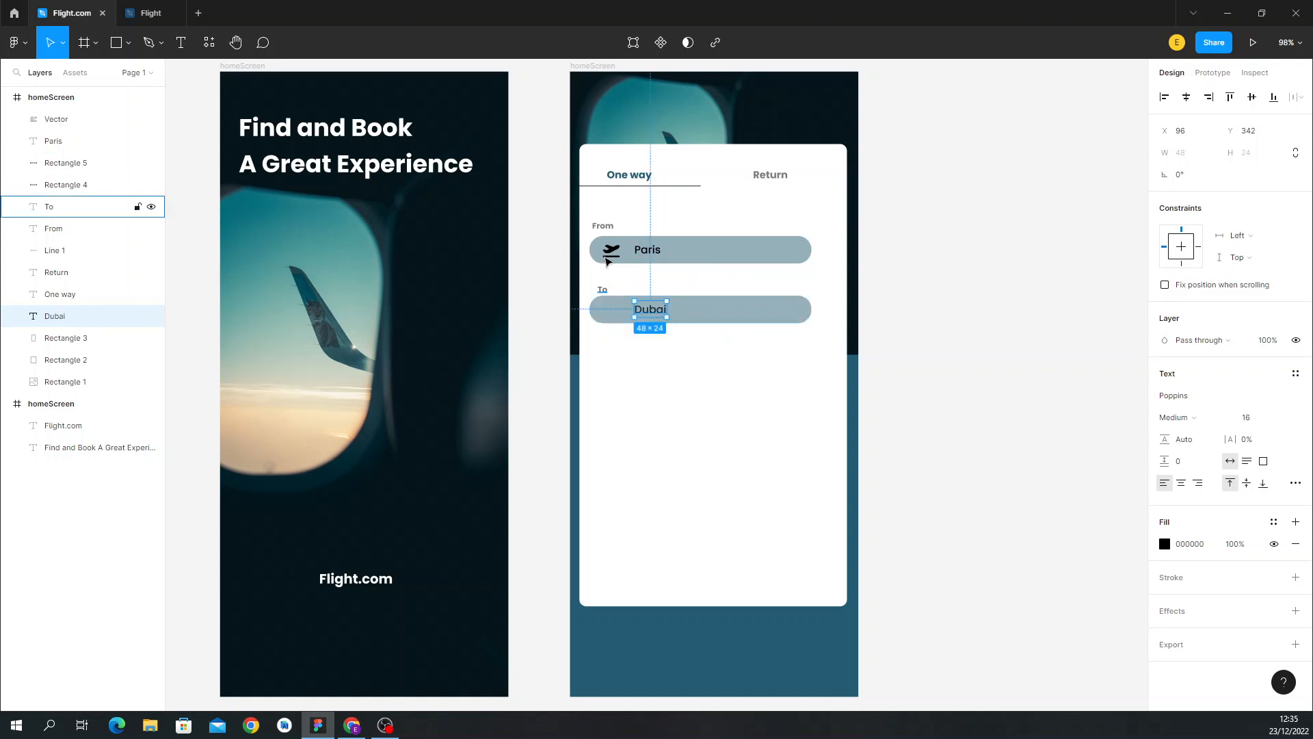
Search the Font Awesome Icons plugin for "plane" and insert the plane-arrival icon.
{"action": "right_click", "coordinate": [601, 396]}
{"action": "mouse_move", "coordinate": [675, 581]}
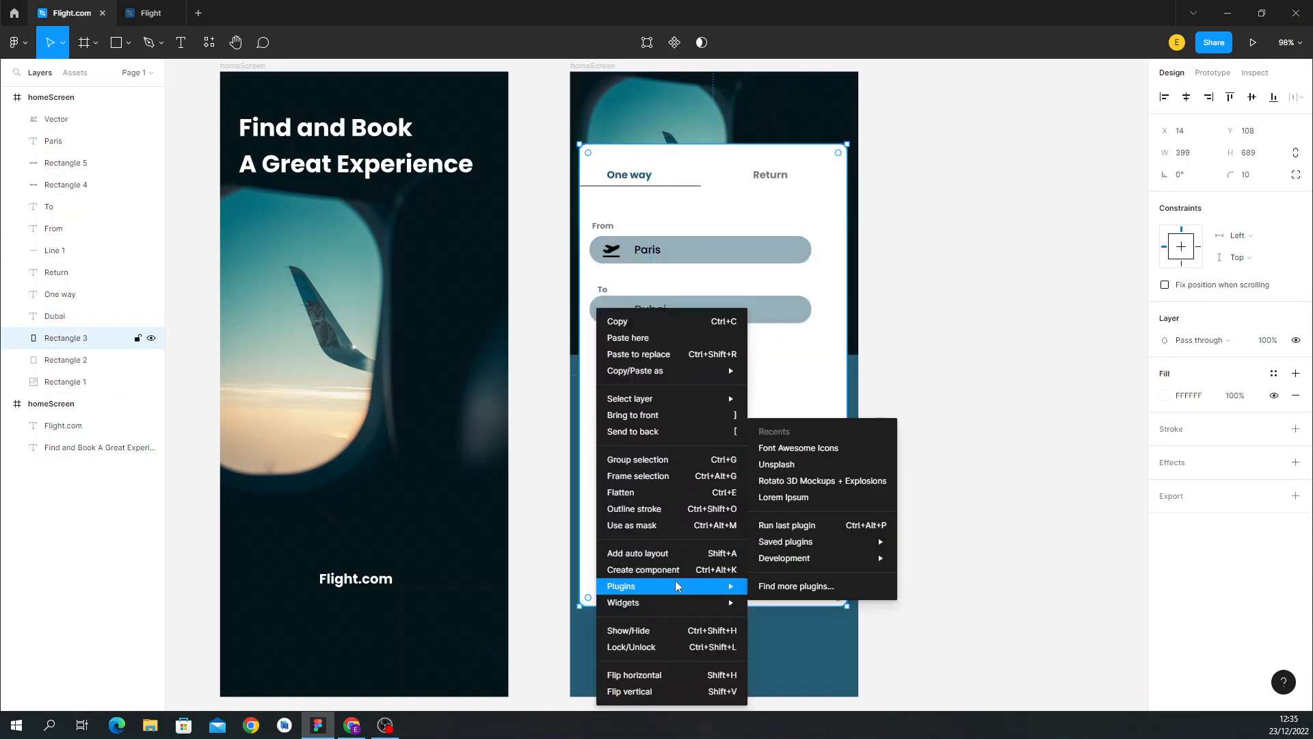
{"action": "left_click", "coordinate": [813, 449]}
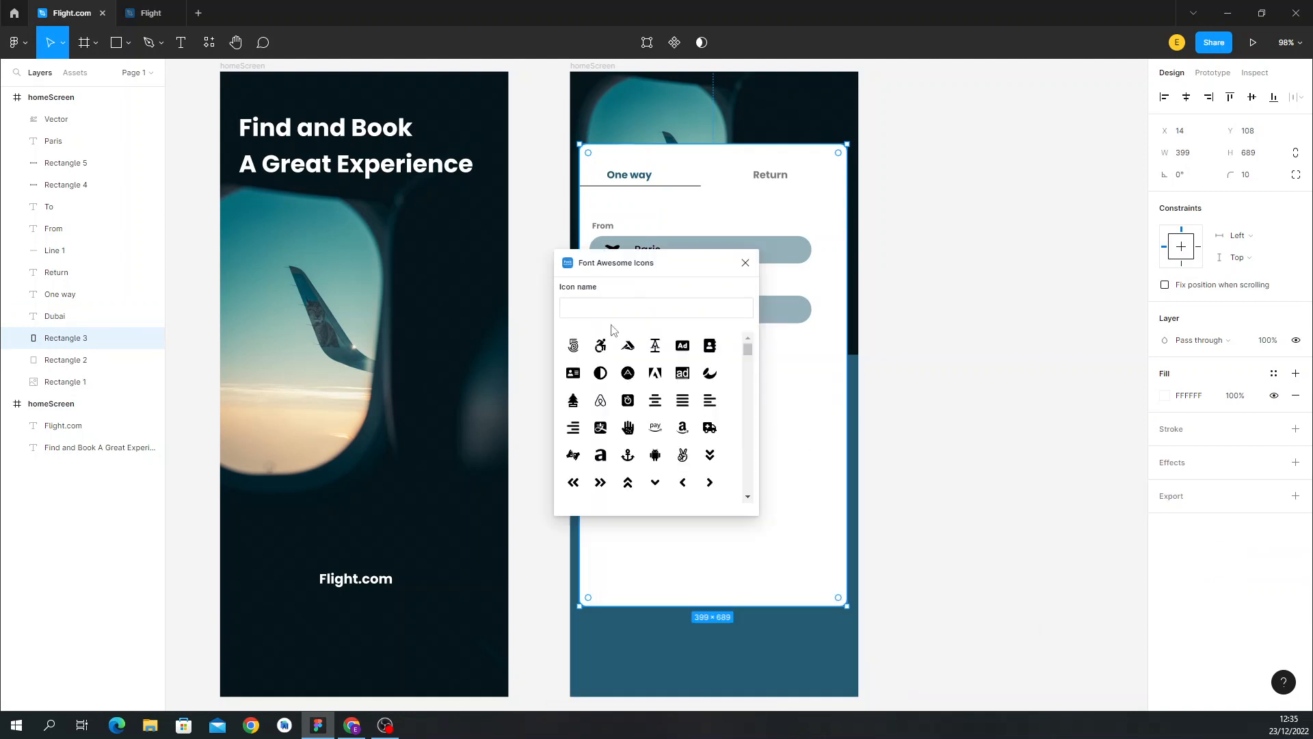
{"action": "left_click", "coordinate": [606, 306]}
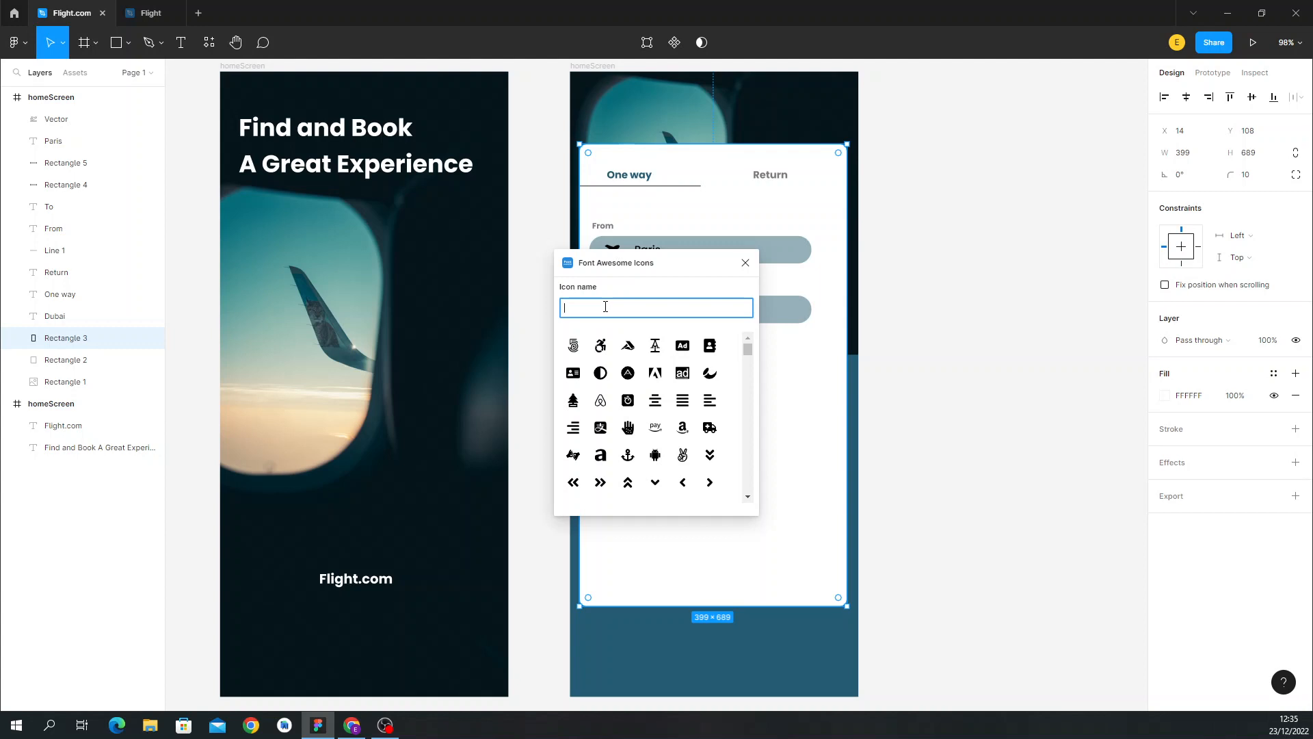
{"action": "type", "text": "plane"}
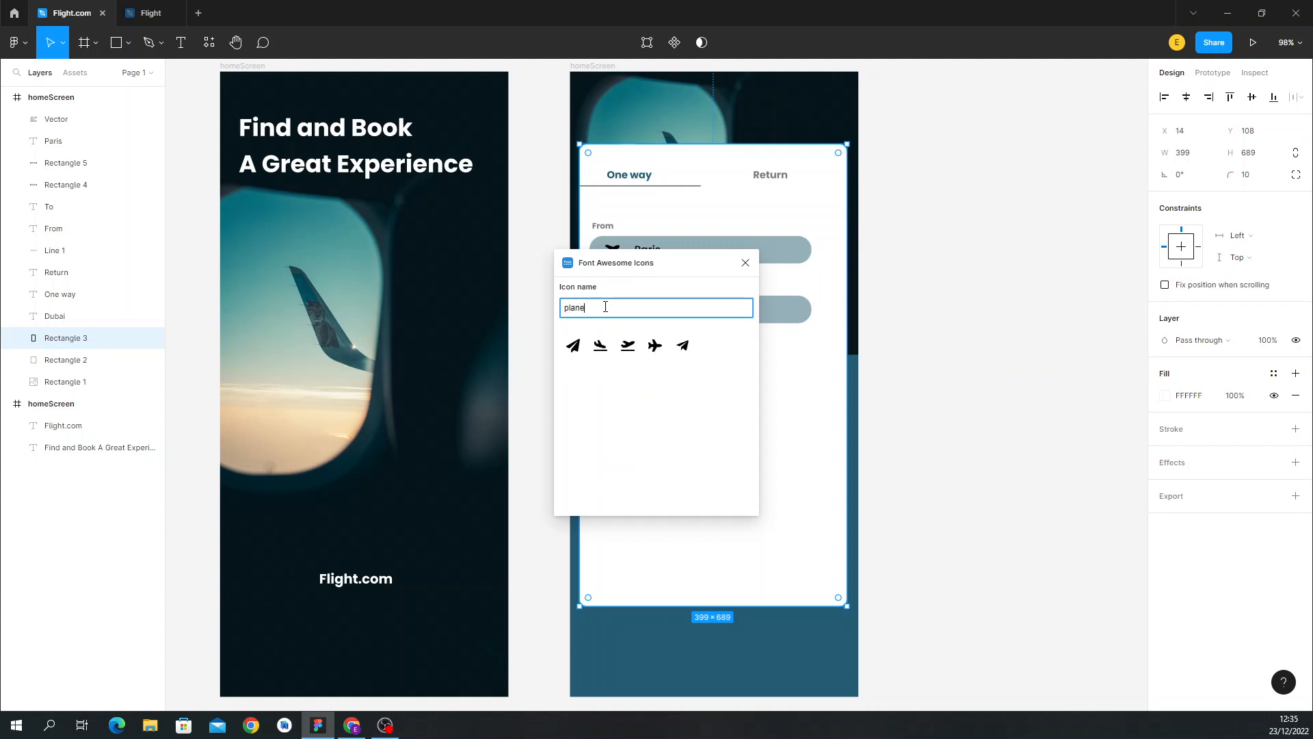
{"action": "left_click", "coordinate": [600, 346]}
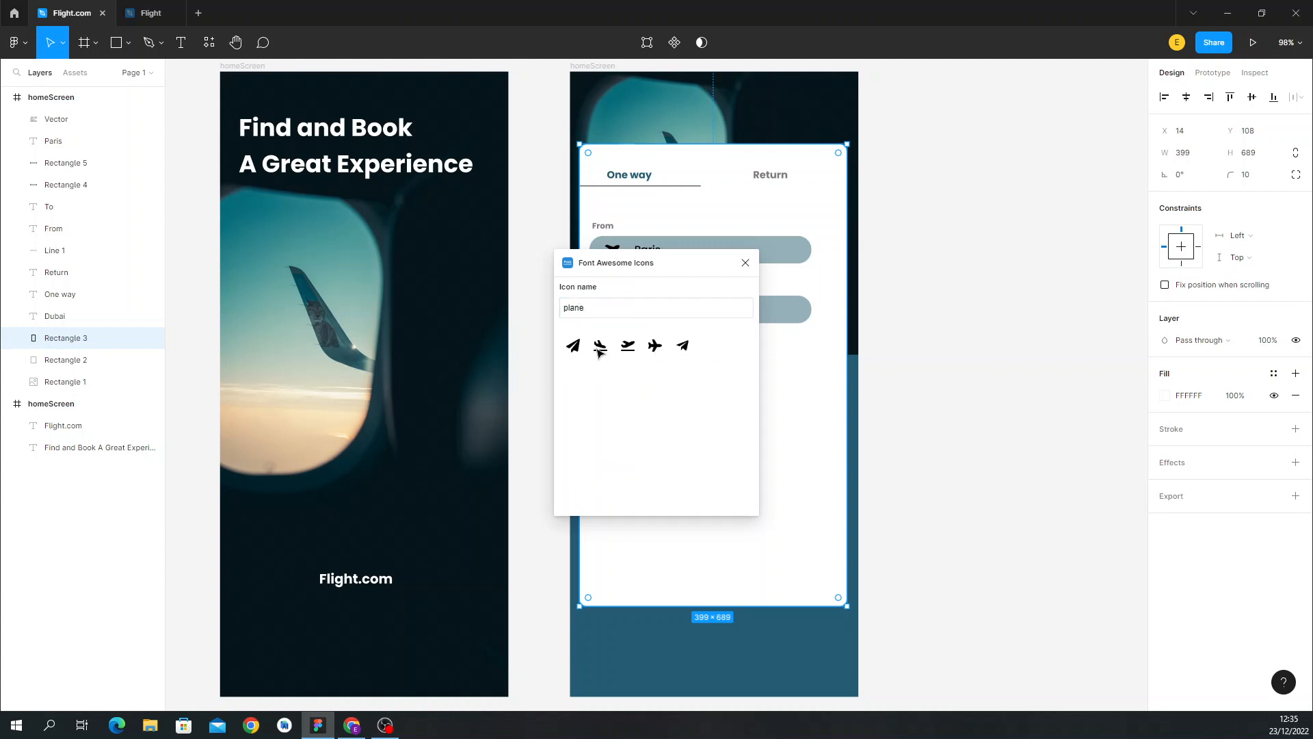
Move the arrival icon into the To field before Dubai, at about X 48, Y 346, and delete its leftover empty frame.
{"action": "left_click", "coordinate": [661, 391]}
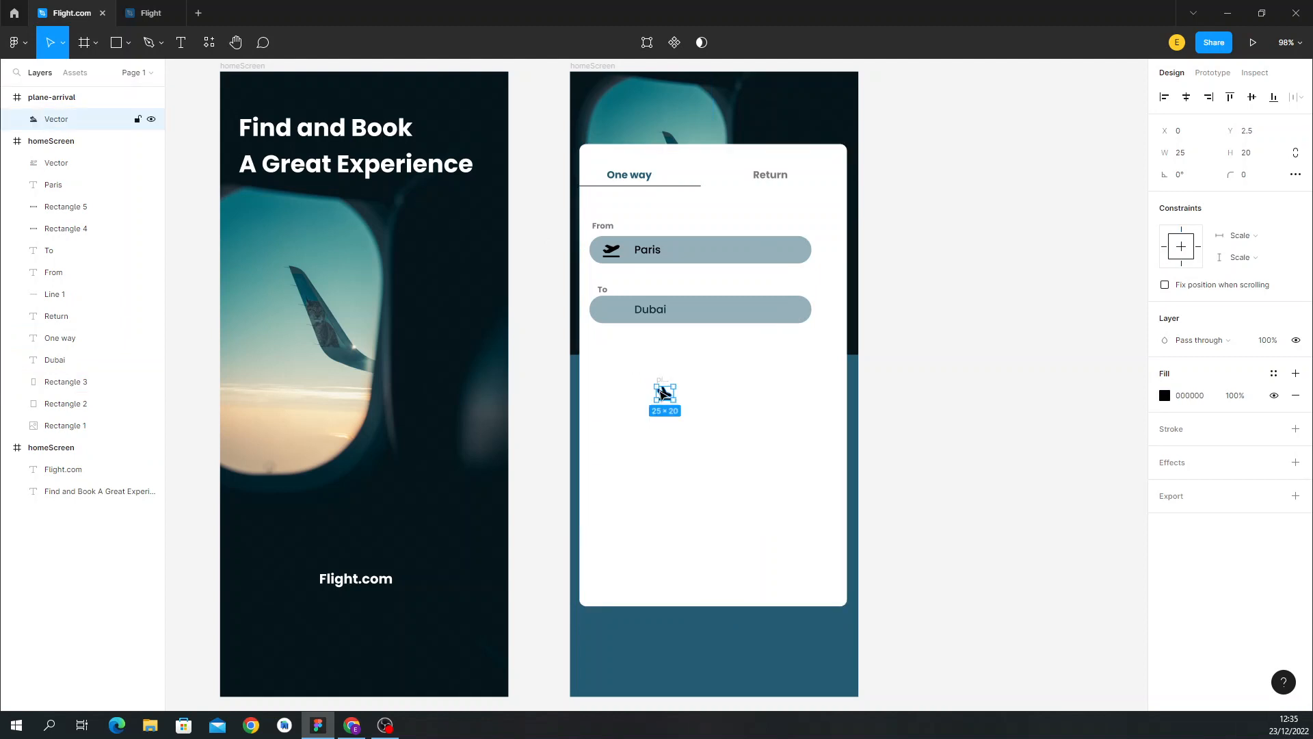
{"action": "left_click_drag", "start_coordinate": [655, 388], "coordinate": [643, 372]}
{"action": "left_click_drag", "start_coordinate": [618, 331], "coordinate": [610, 311]}
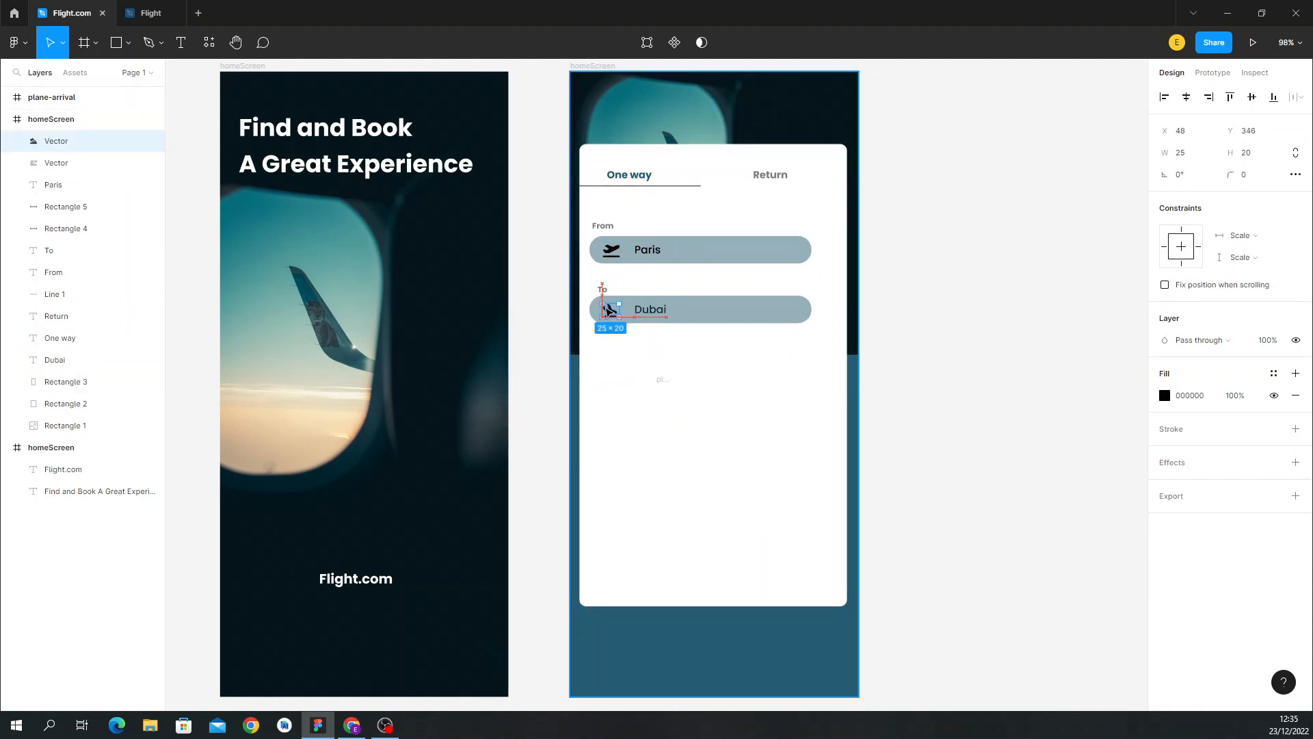
{"action": "left_click", "coordinate": [673, 398]}
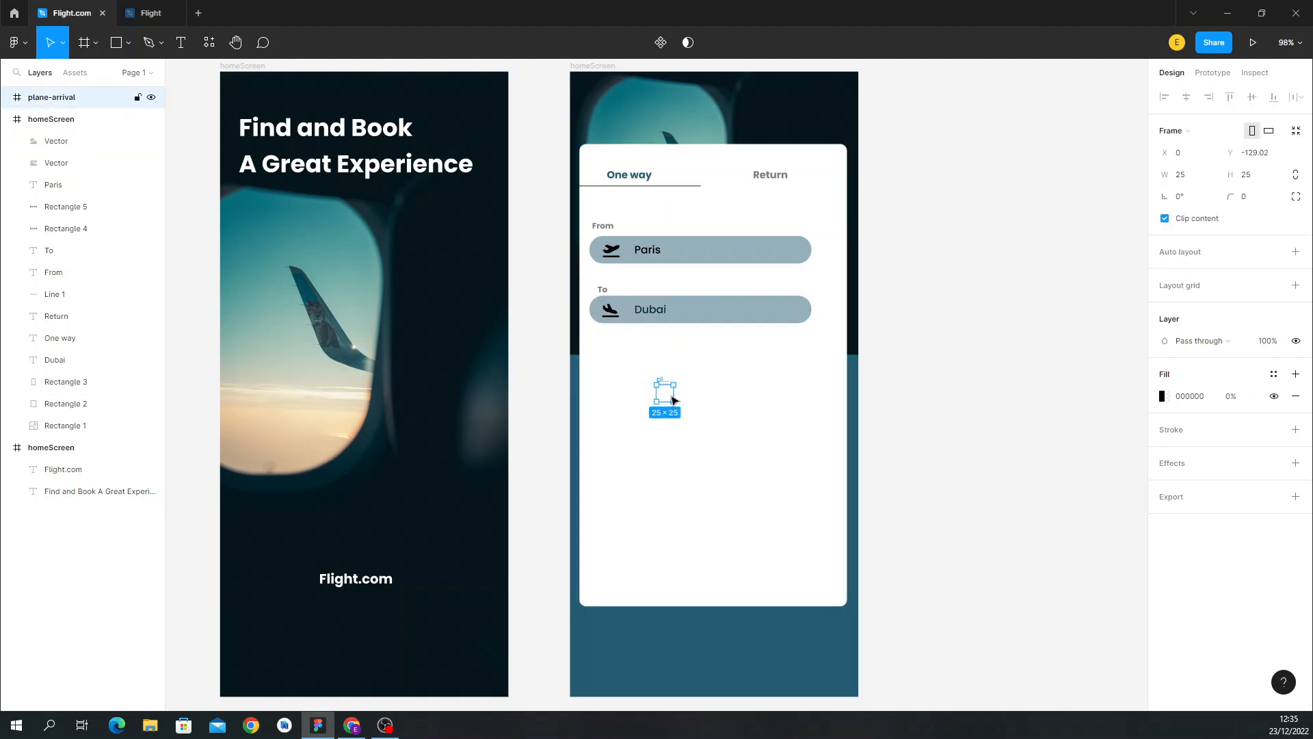
{"action": "key", "text": "Delete"}
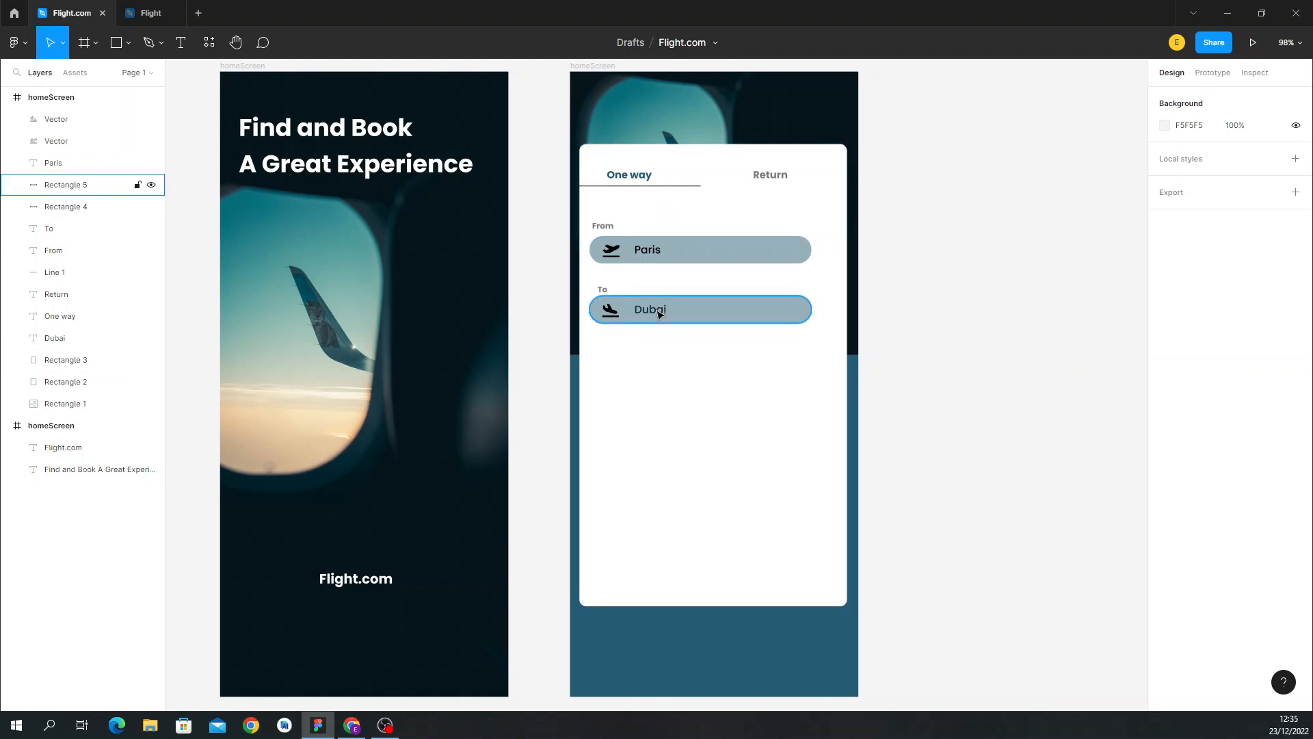
Following the Flight file's search screen, duplicate the To label below the second field at X 45, Y 405, and change the copy's text to "Date".
{"action": "left_click", "coordinate": [145, 13]}
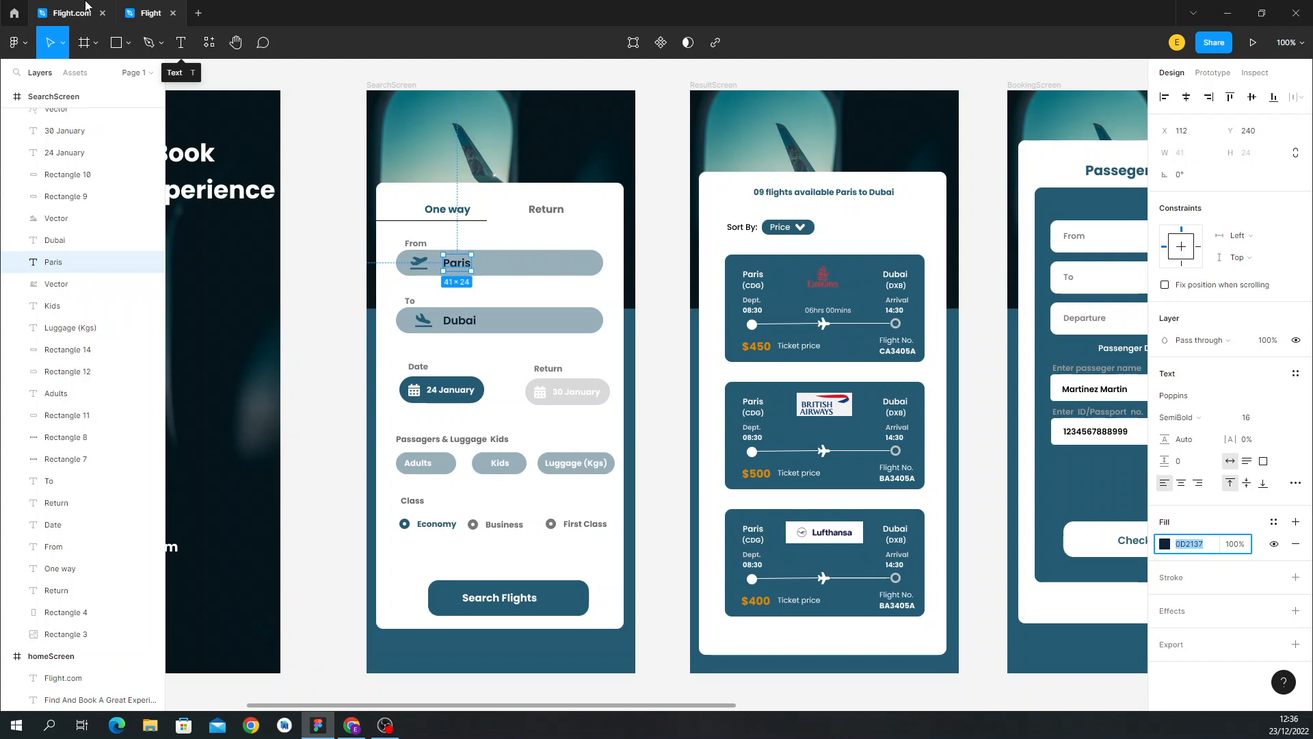
{"action": "left_click", "coordinate": [86, 5]}
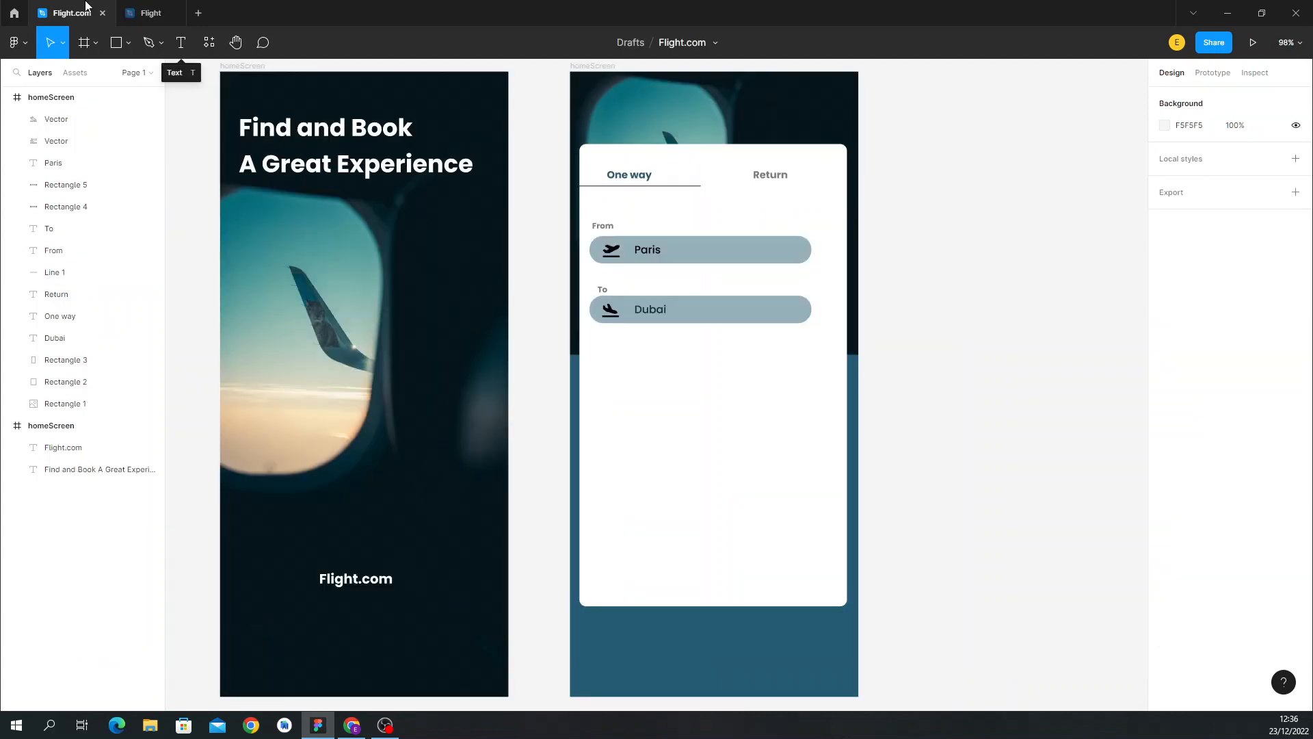
{"action": "left_click", "coordinate": [603, 291]}
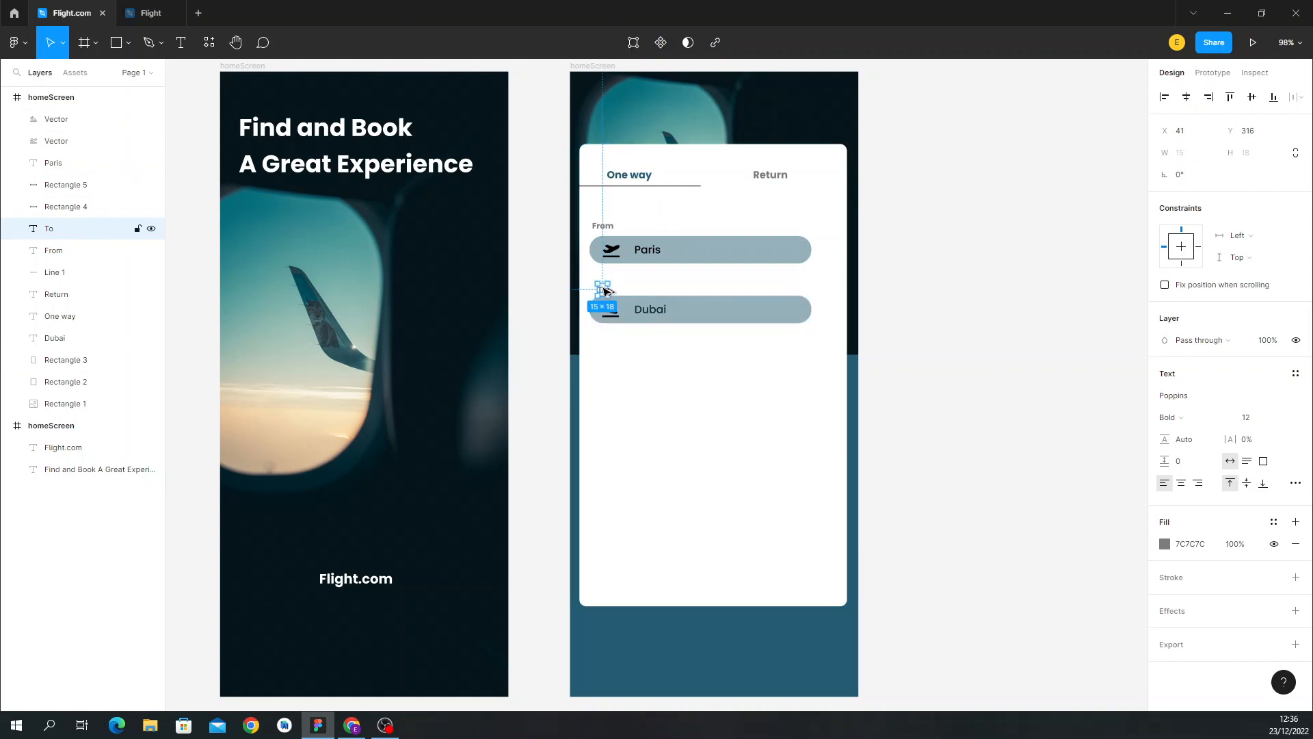
{"action": "left_click_drag", "start_coordinate": [605, 291], "coordinate": [606, 349]}
{"action": "double_click", "coordinate": [606, 348]}
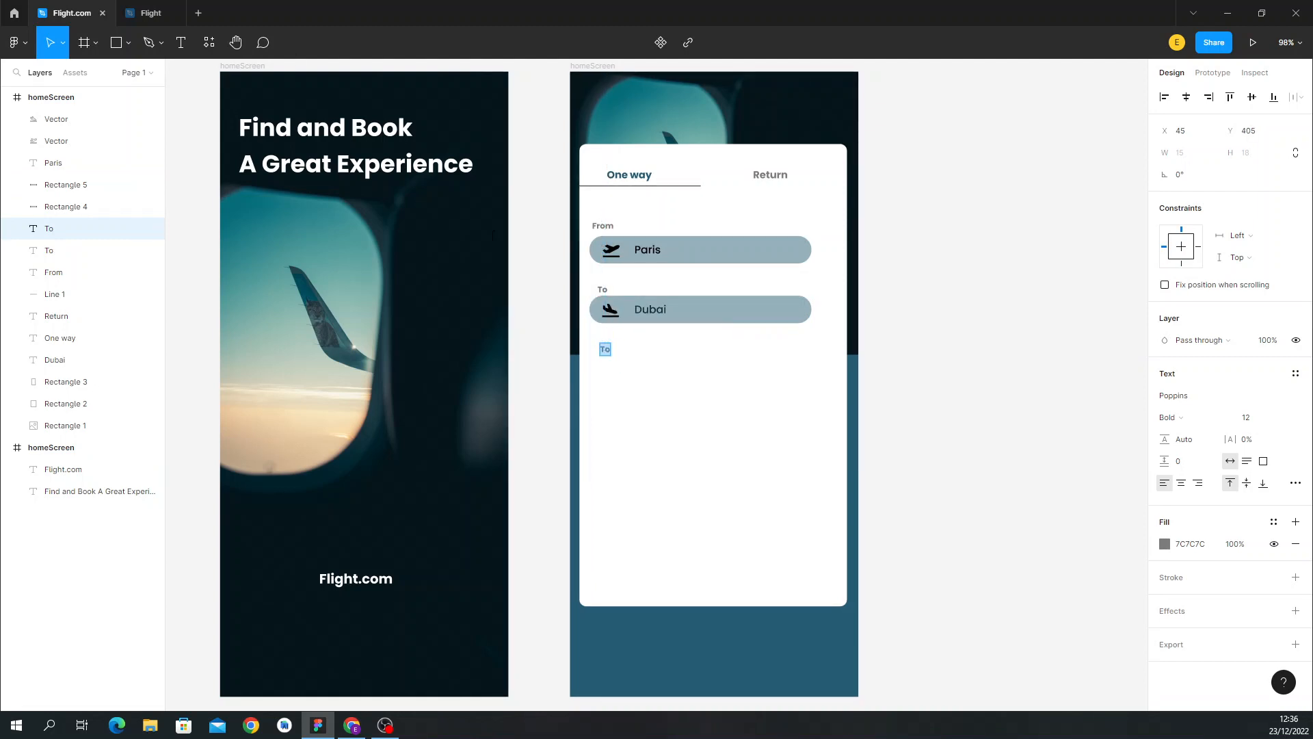
{"action": "left_click", "coordinate": [119, 8]}
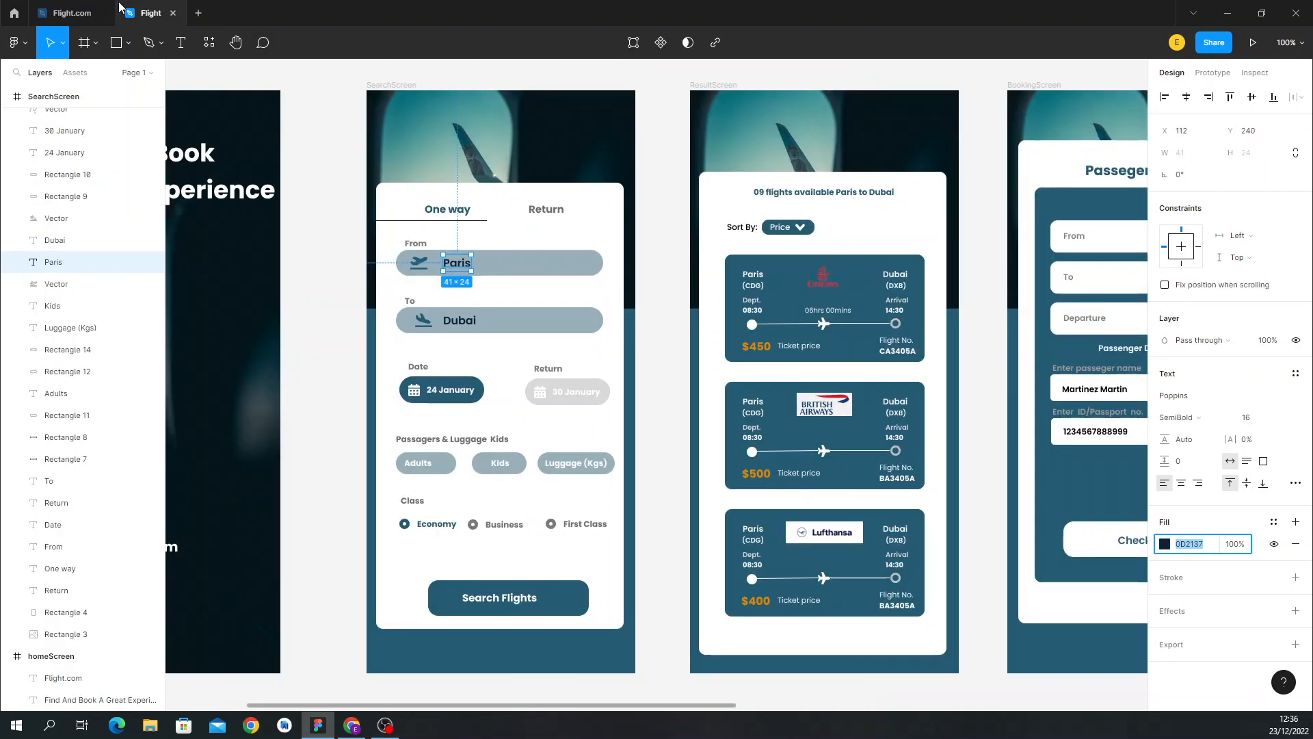
{"action": "left_click", "coordinate": [80, 6]}
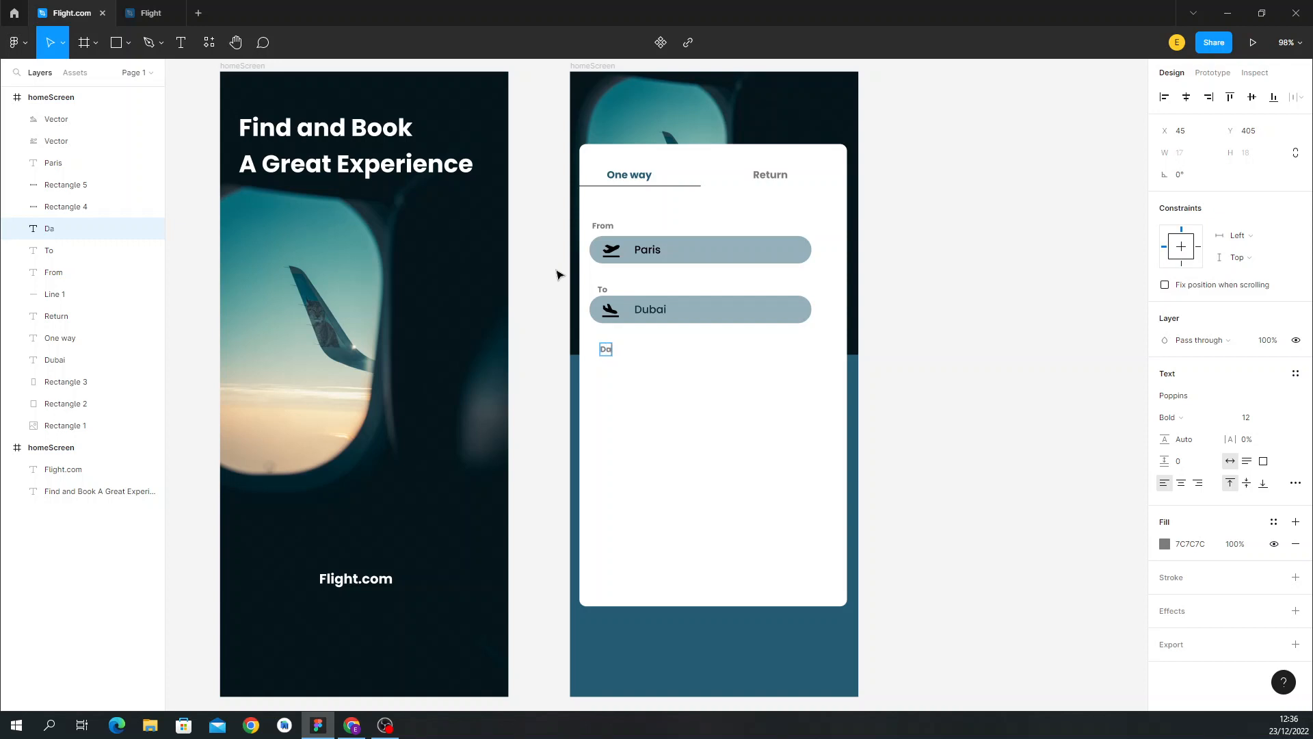
{"action": "type", "text": "te"}
{"action": "key", "text": "Escape"}
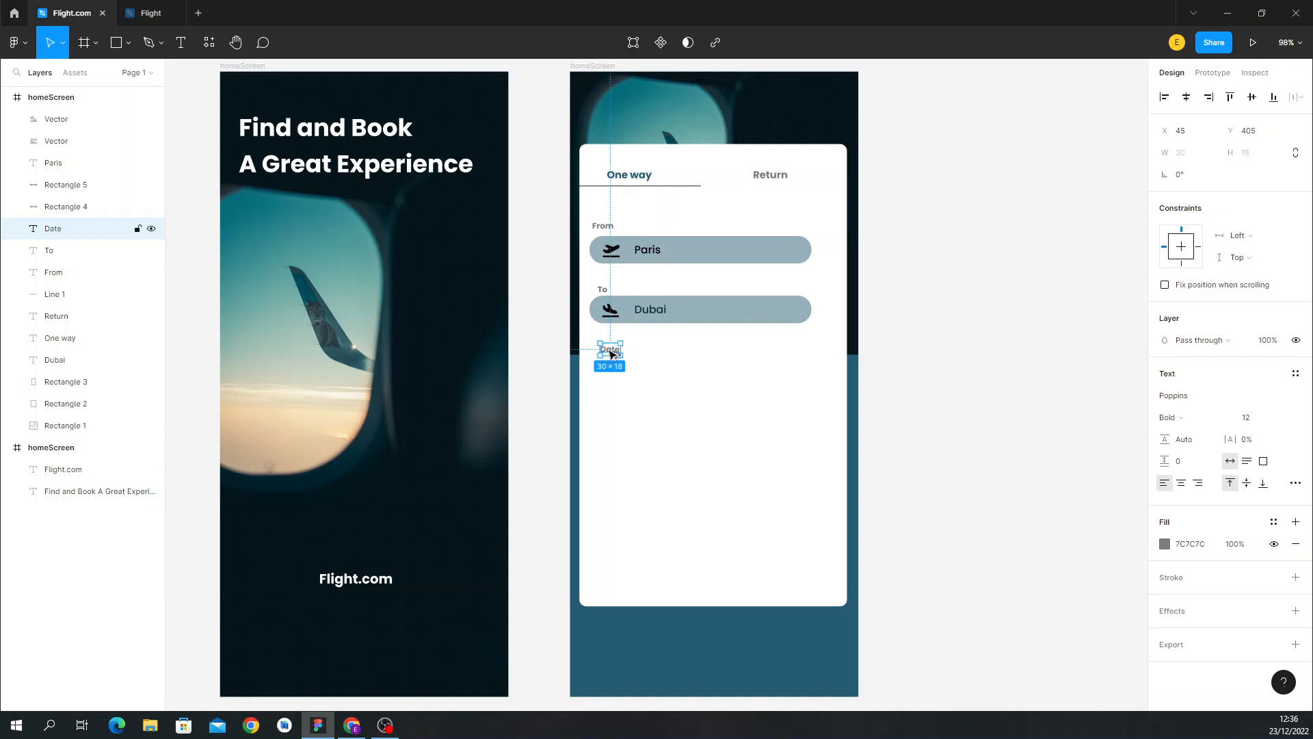
Duplicate the Date label at X 310, Y 405, change the copy's text to "Return", and check the date fields in the Flight file.
{"action": "left_click_drag", "start_coordinate": [611, 352], "coordinate": [791, 351]}
{"action": "double_click", "coordinate": [790, 351]}
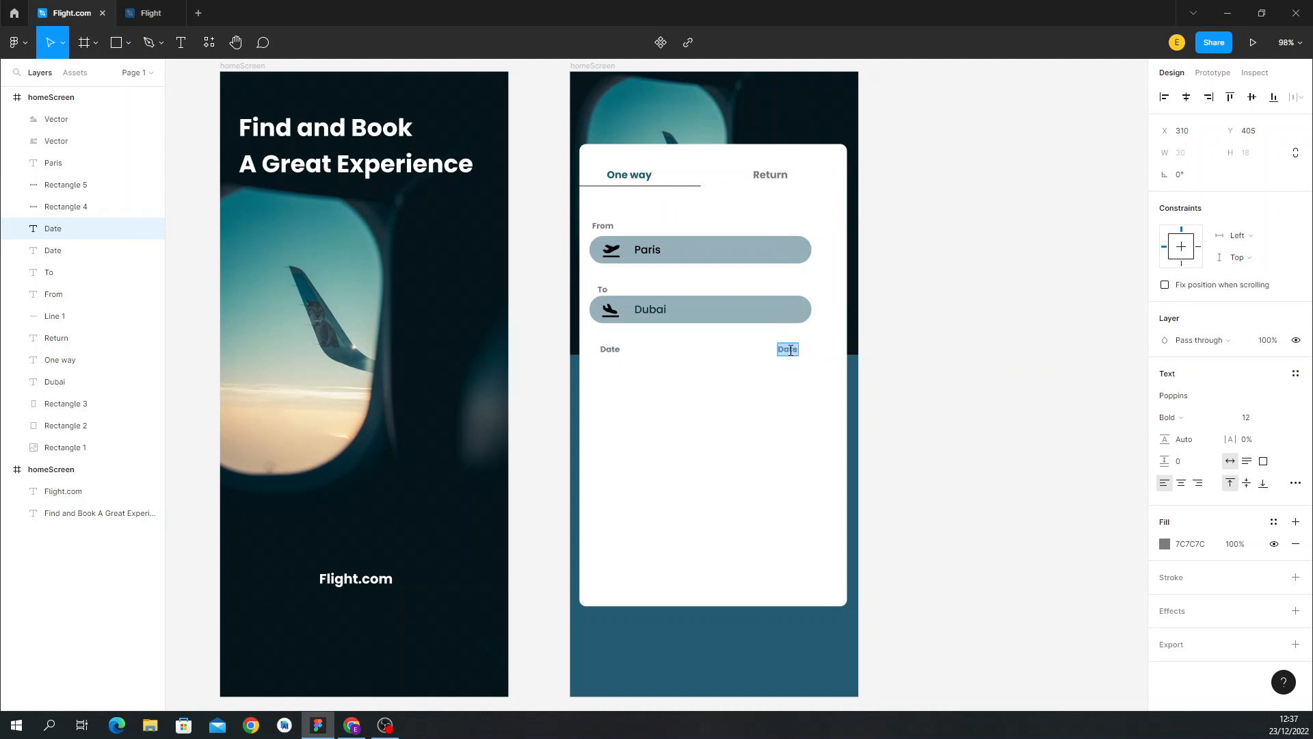
{"action": "type", "text": "Return"}
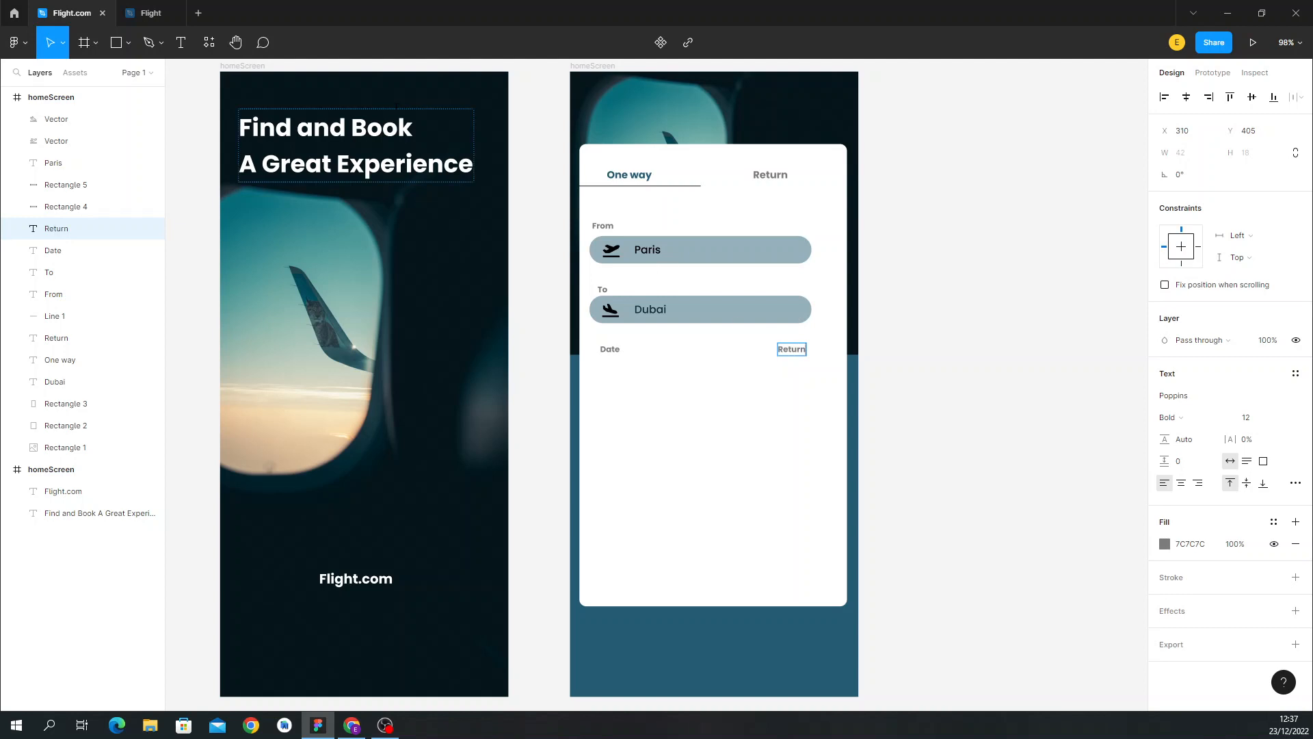
{"action": "left_click", "coordinate": [147, 13]}
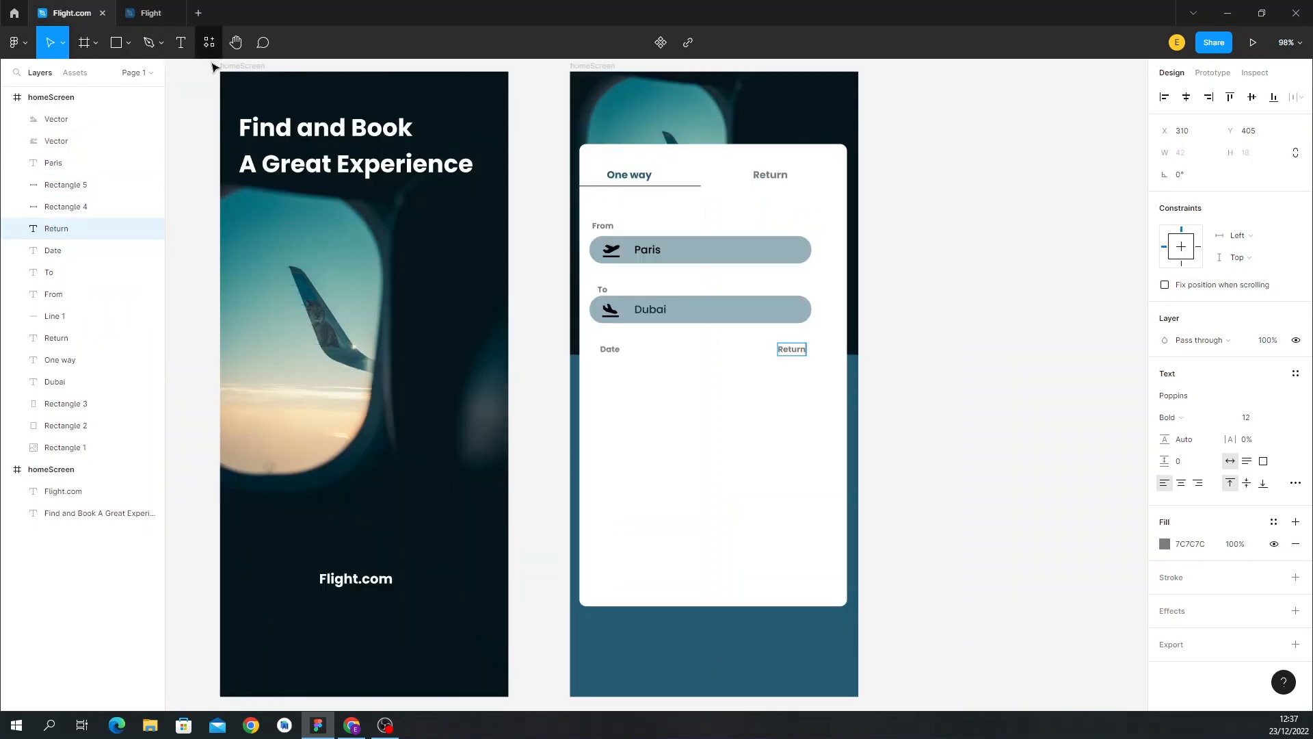
{"action": "left_click", "coordinate": [157, 12]}
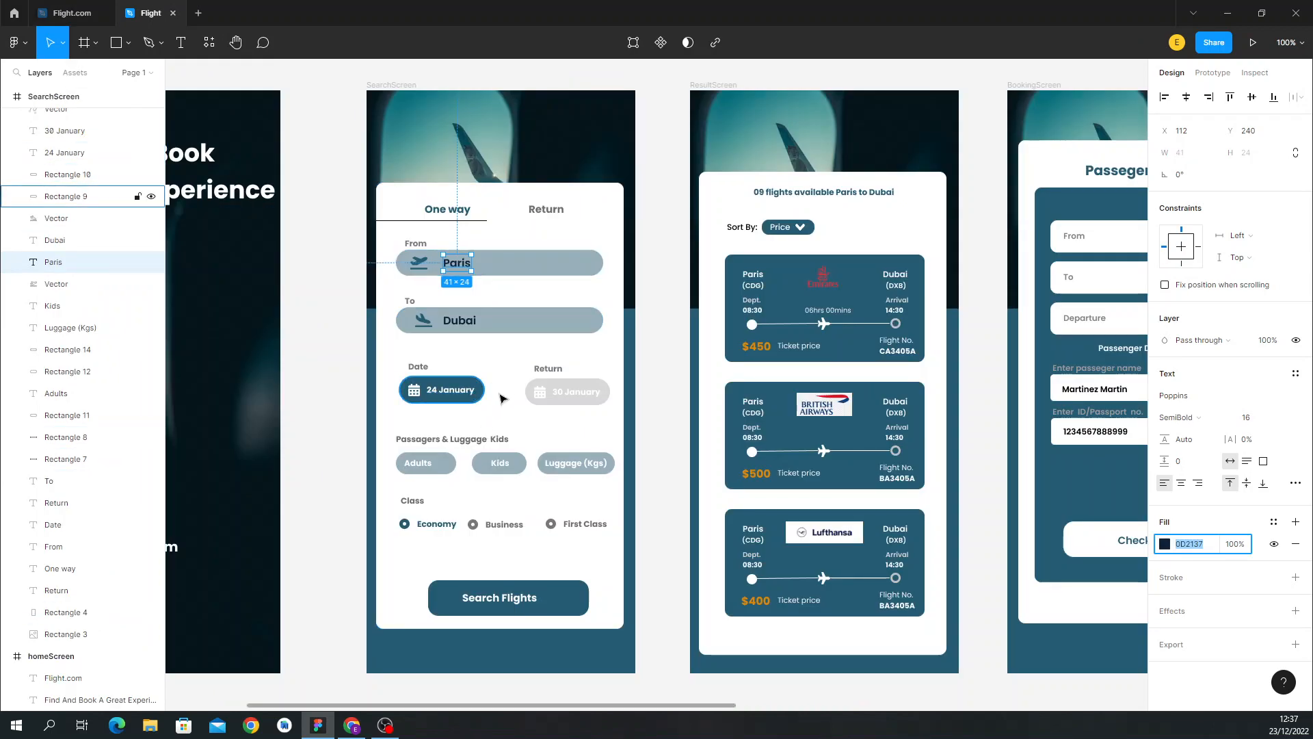
{"action": "left_click", "coordinate": [80, 12]}
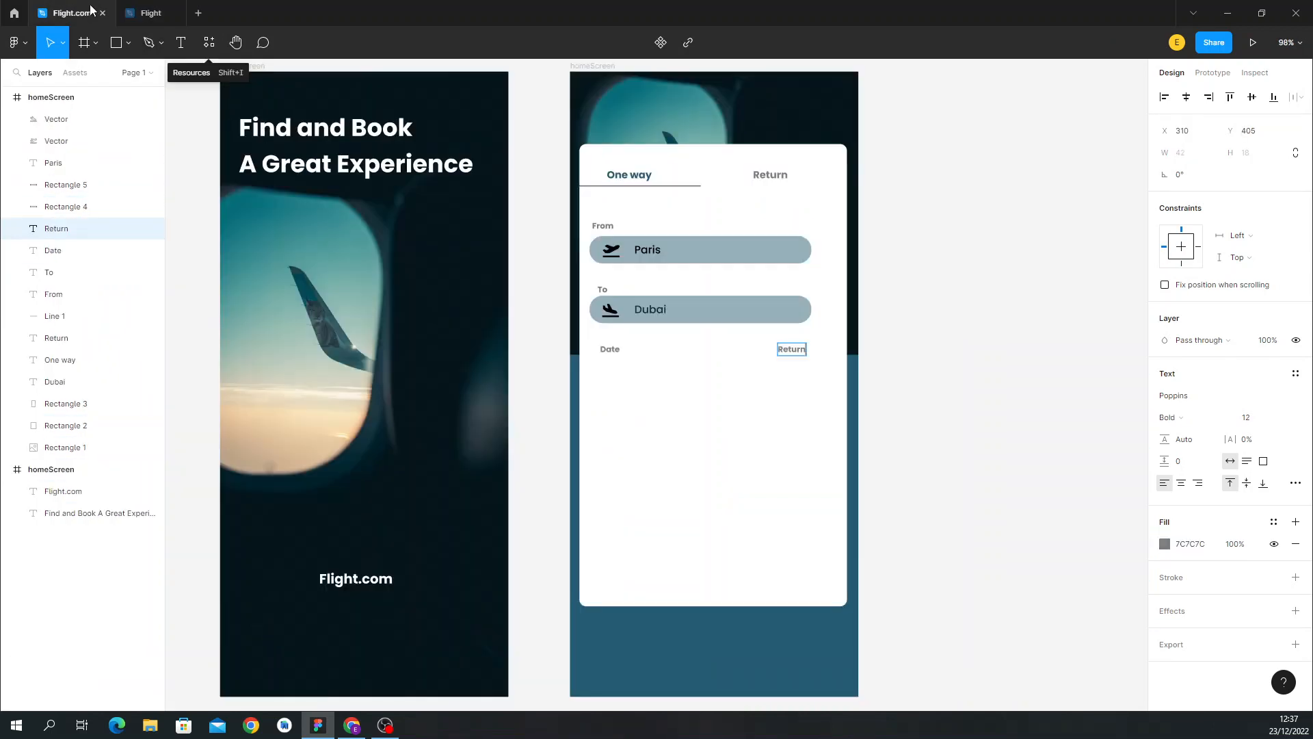
{"action": "left_click", "coordinate": [117, 48]}
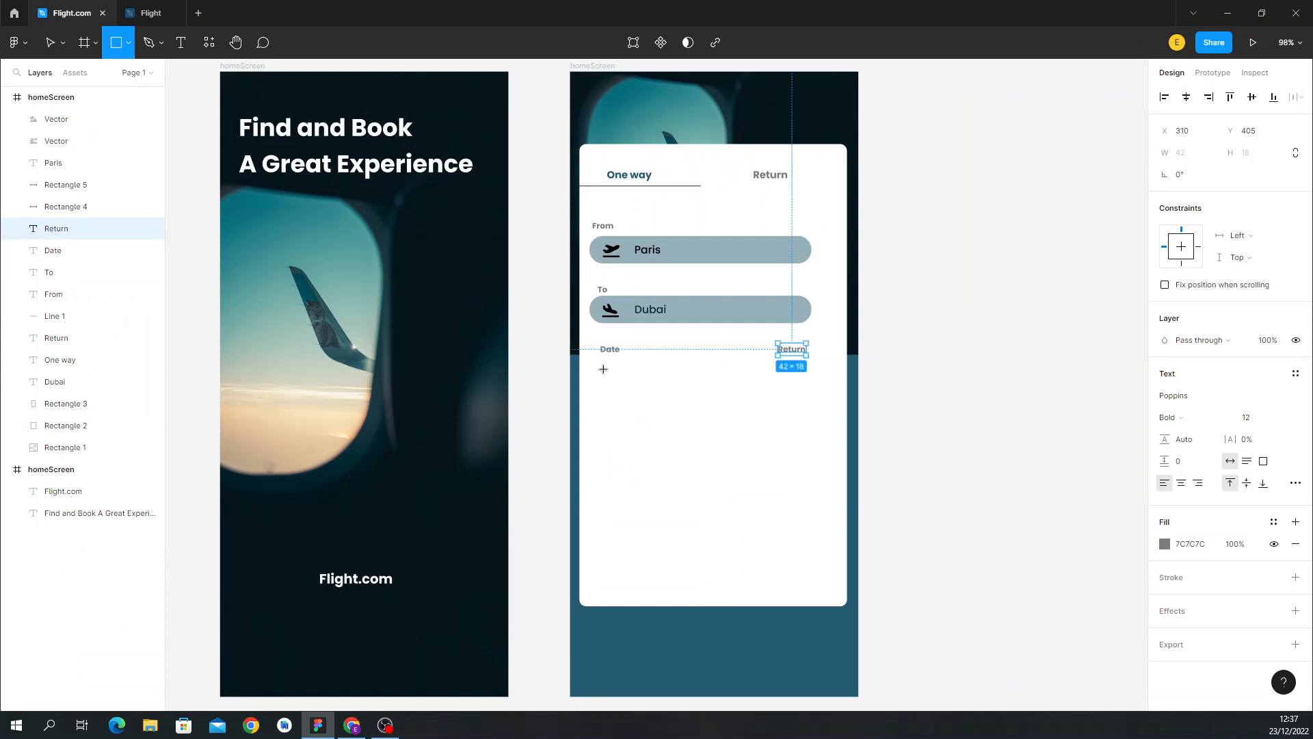
{"action": "left_click_drag", "start_coordinate": [598, 367], "coordinate": [675, 391]}
{"action": "key", "text": "Delete"}
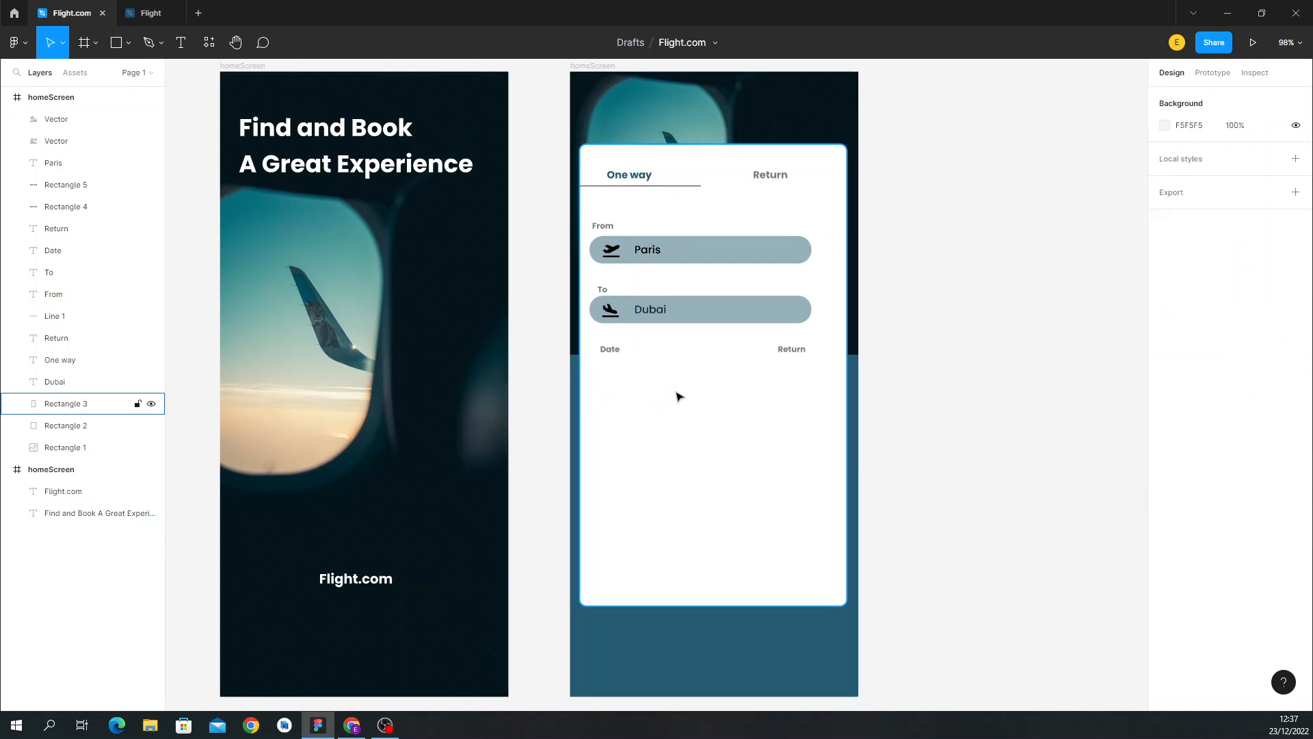
Duplicate the To field's rectangle into two 123 × 41 fields below Date and Return at Y 429, and move the Return label to X 273.
{"action": "left_click", "coordinate": [724, 311]}
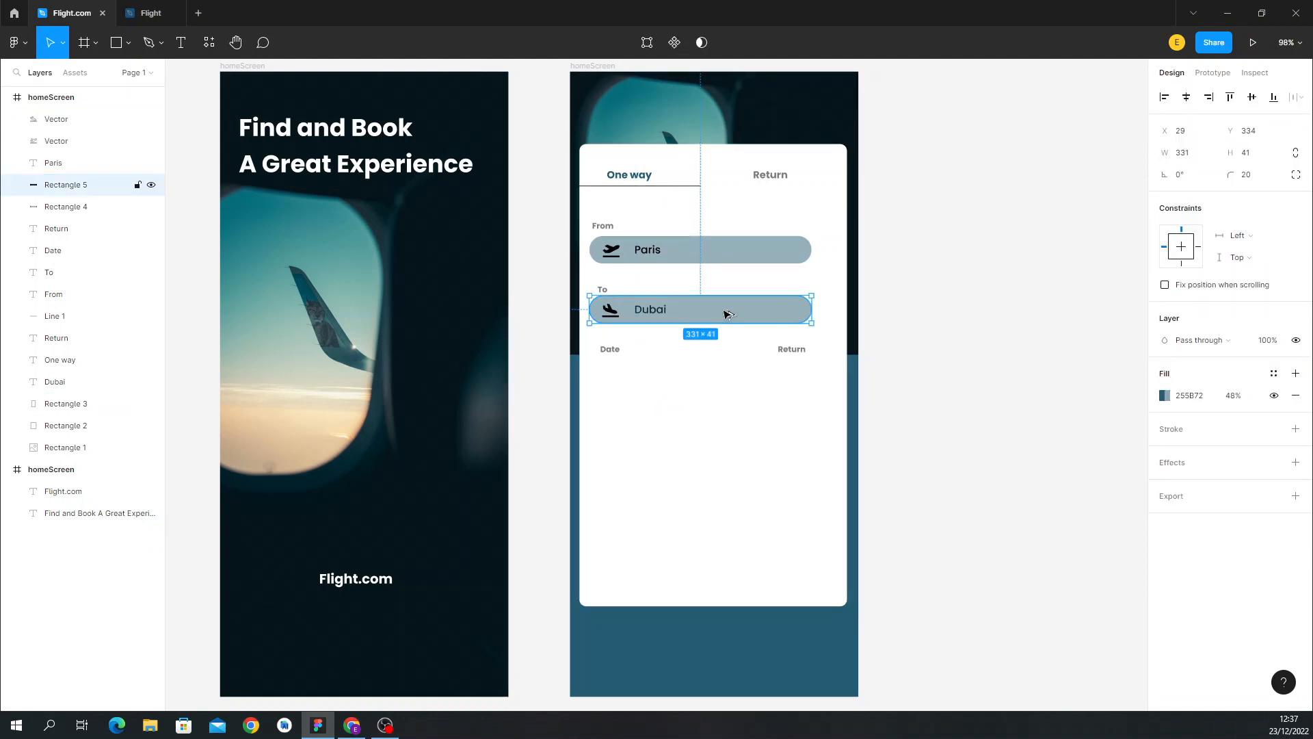
{"action": "left_click_drag", "start_coordinate": [728, 314], "coordinate": [723, 417]}
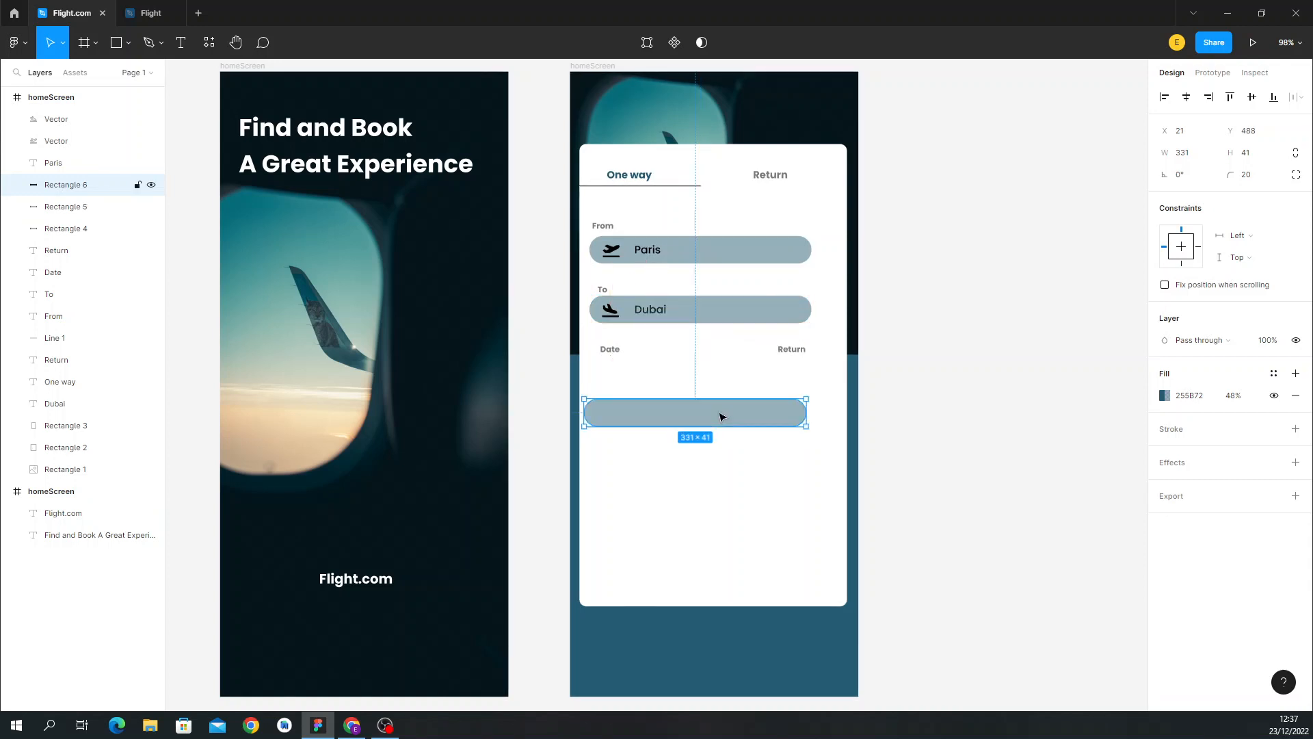
{"action": "left_click_drag", "start_coordinate": [808, 415], "coordinate": [776, 356]}
{"action": "left_click", "coordinate": [794, 351]}
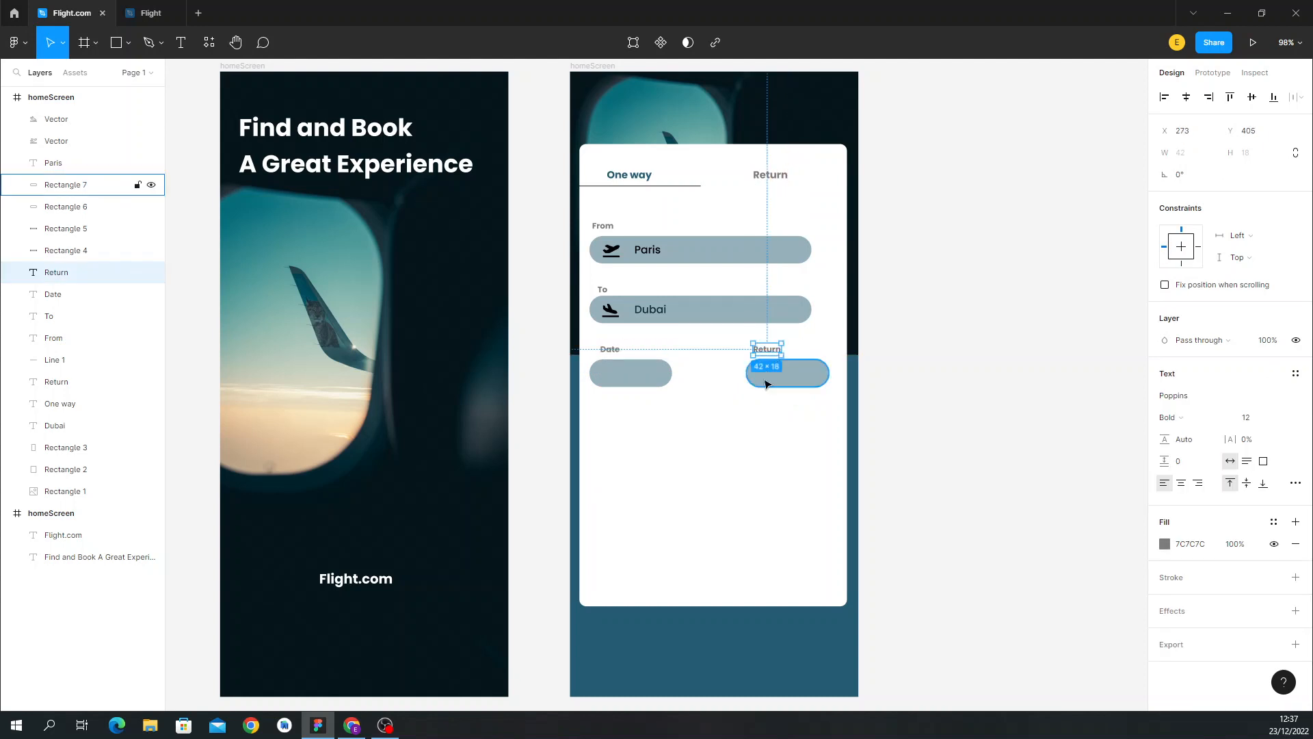
Move the white card up to Y 105, and align the vertical centres of the two date field rectangles.
{"action": "left_click", "coordinate": [708, 410]}
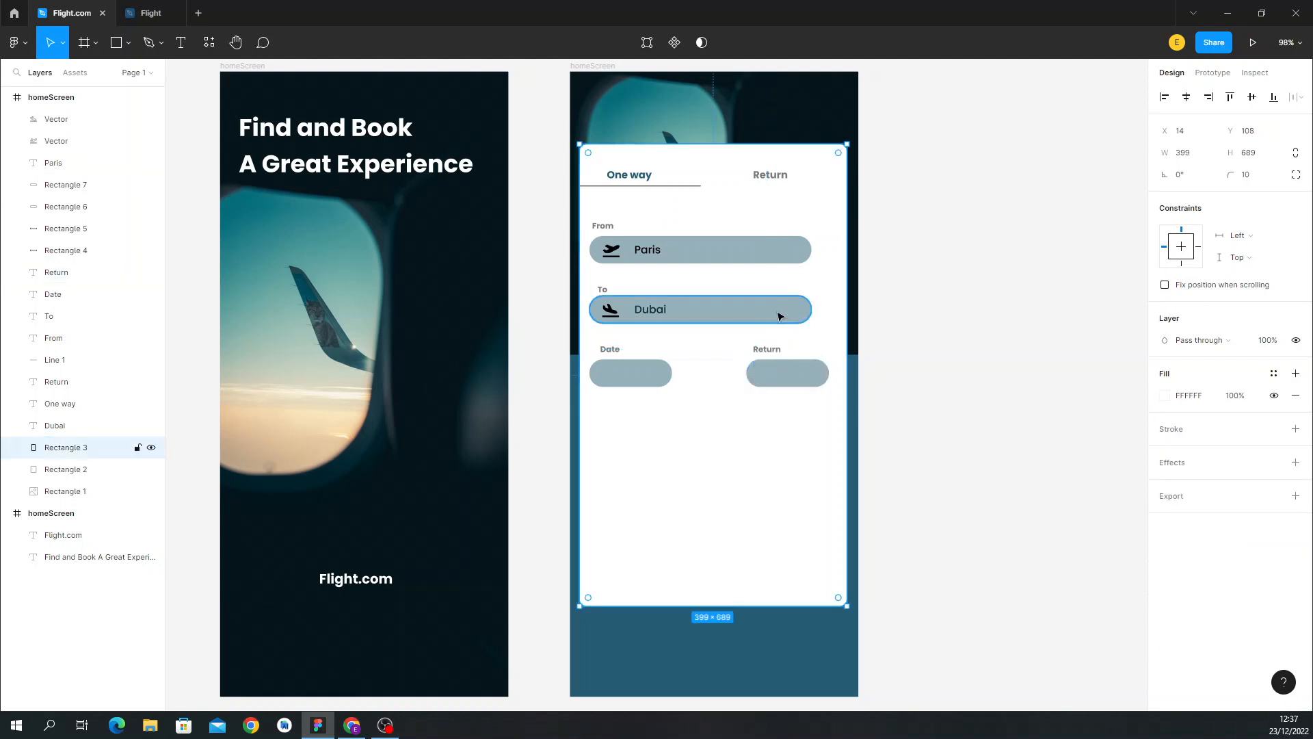
{"action": "left_click_drag", "start_coordinate": [785, 392], "coordinate": [783, 385]}
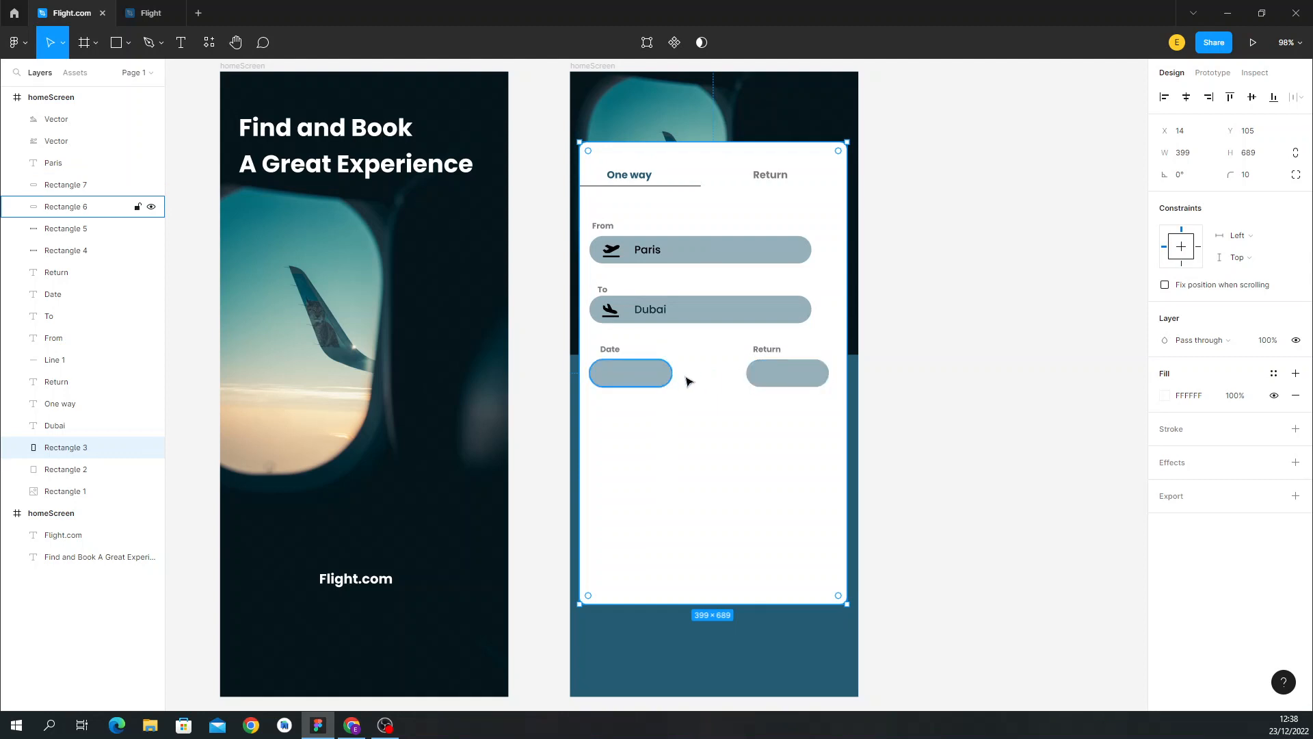
{"action": "left_click", "coordinate": [653, 385]}
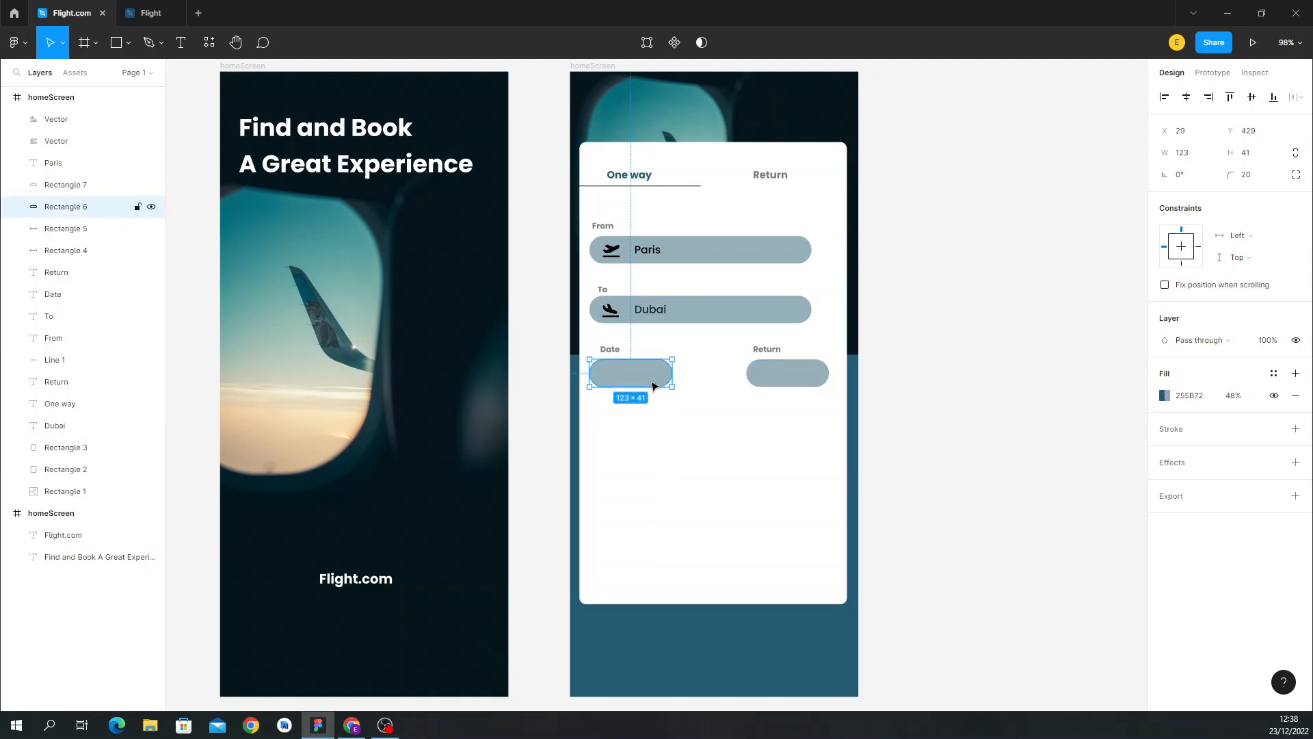
{"action": "left_click", "coordinate": [777, 383], "text": "shift"}
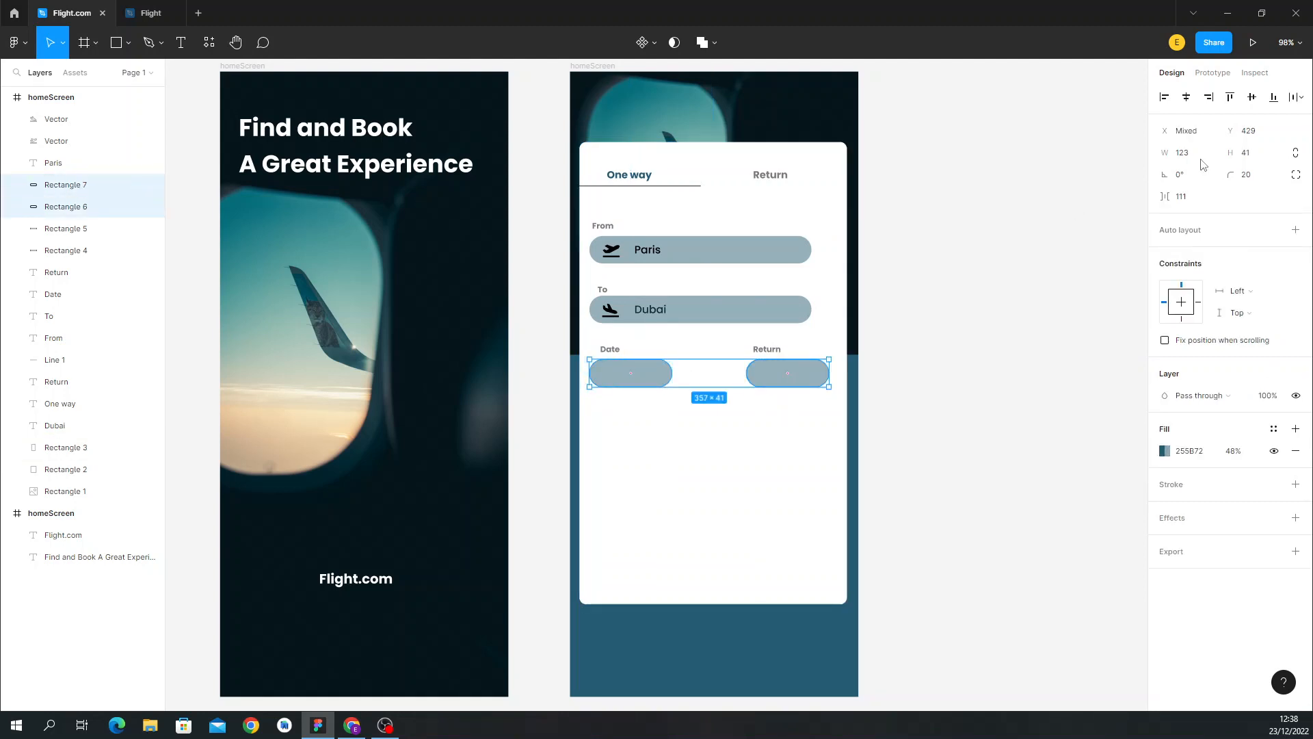
{"action": "left_click", "coordinate": [1252, 103]}
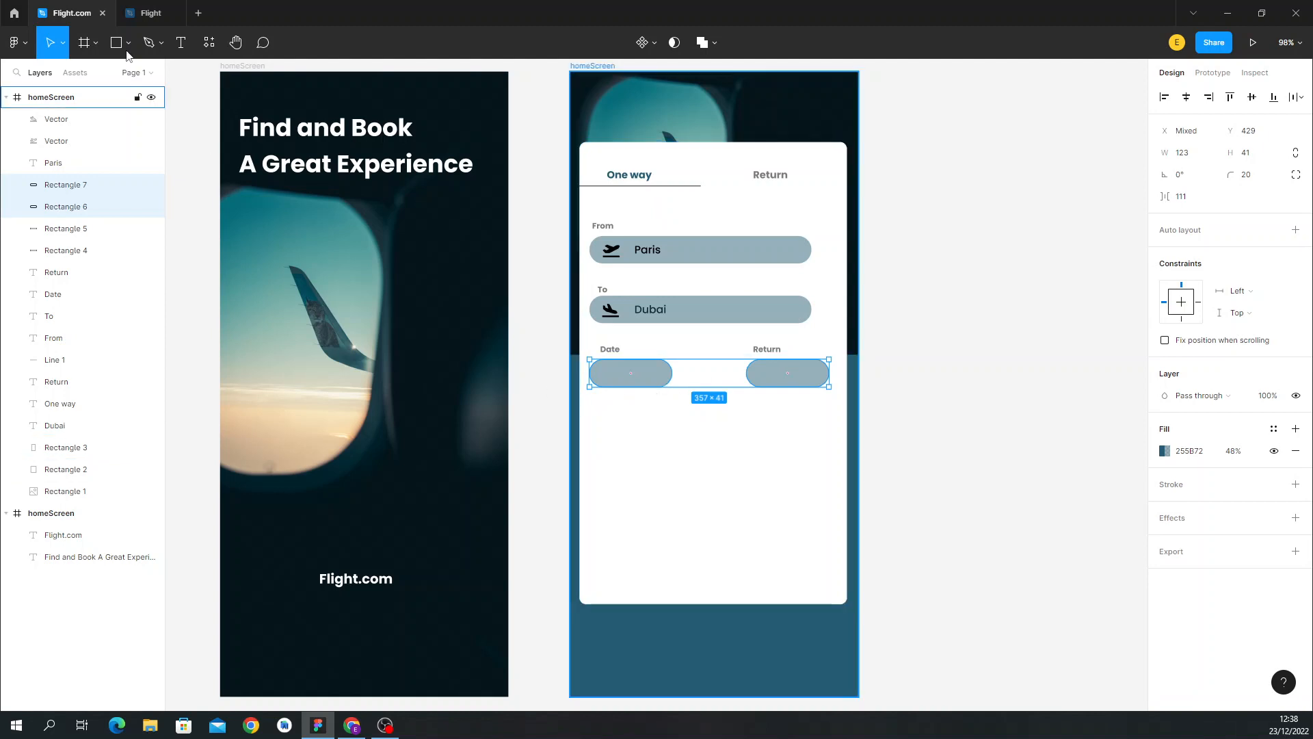
Check the date fields in the Flight file, and open the Font Awesome Icons plugin in the Flight.com file.
{"action": "left_click", "coordinate": [149, 13]}
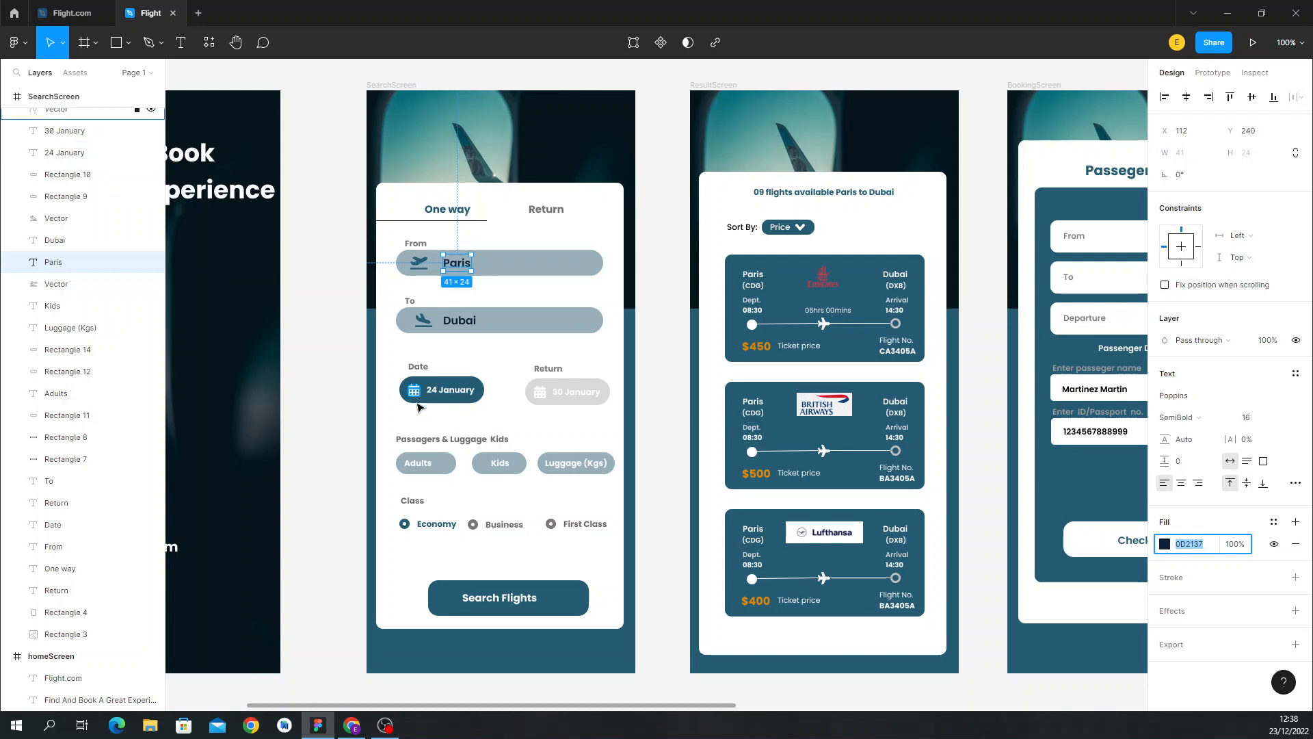
{"action": "left_click", "coordinate": [92, 20]}
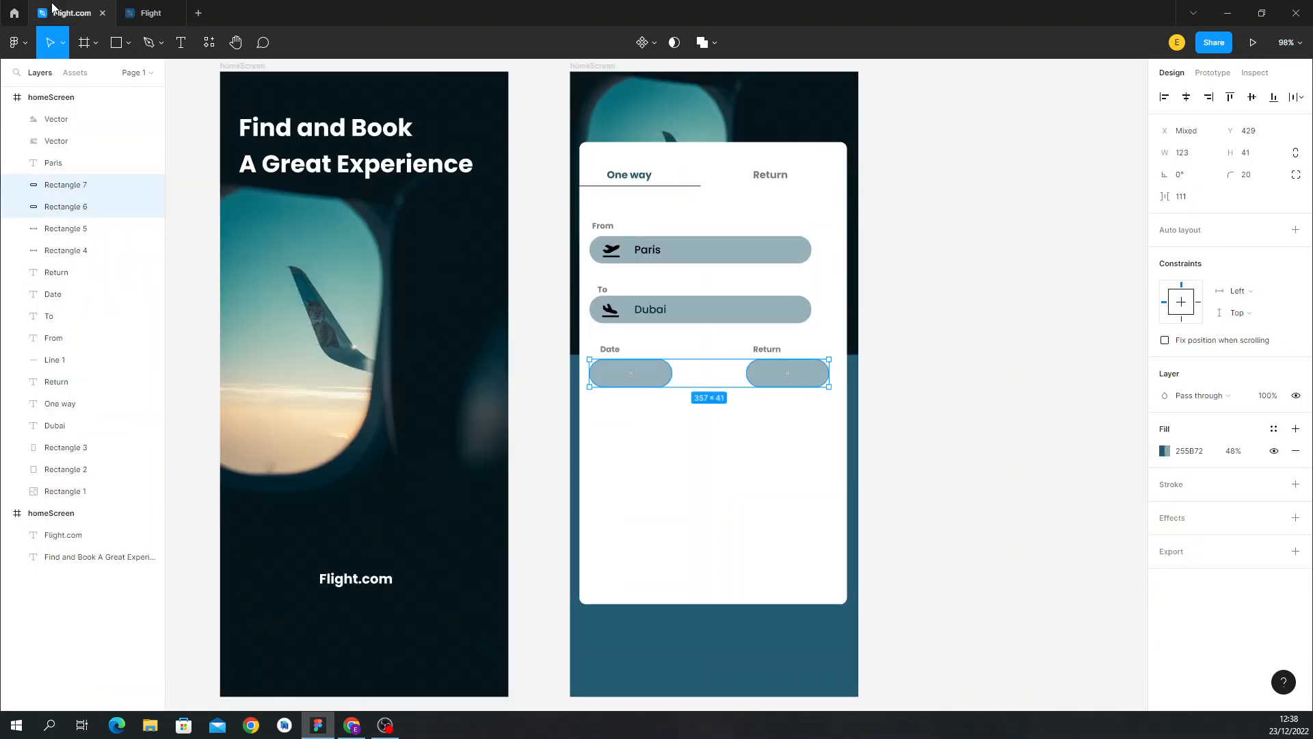
{"action": "right_click", "coordinate": [630, 474]}
{"action": "mouse_move", "coordinate": [753, 587]}
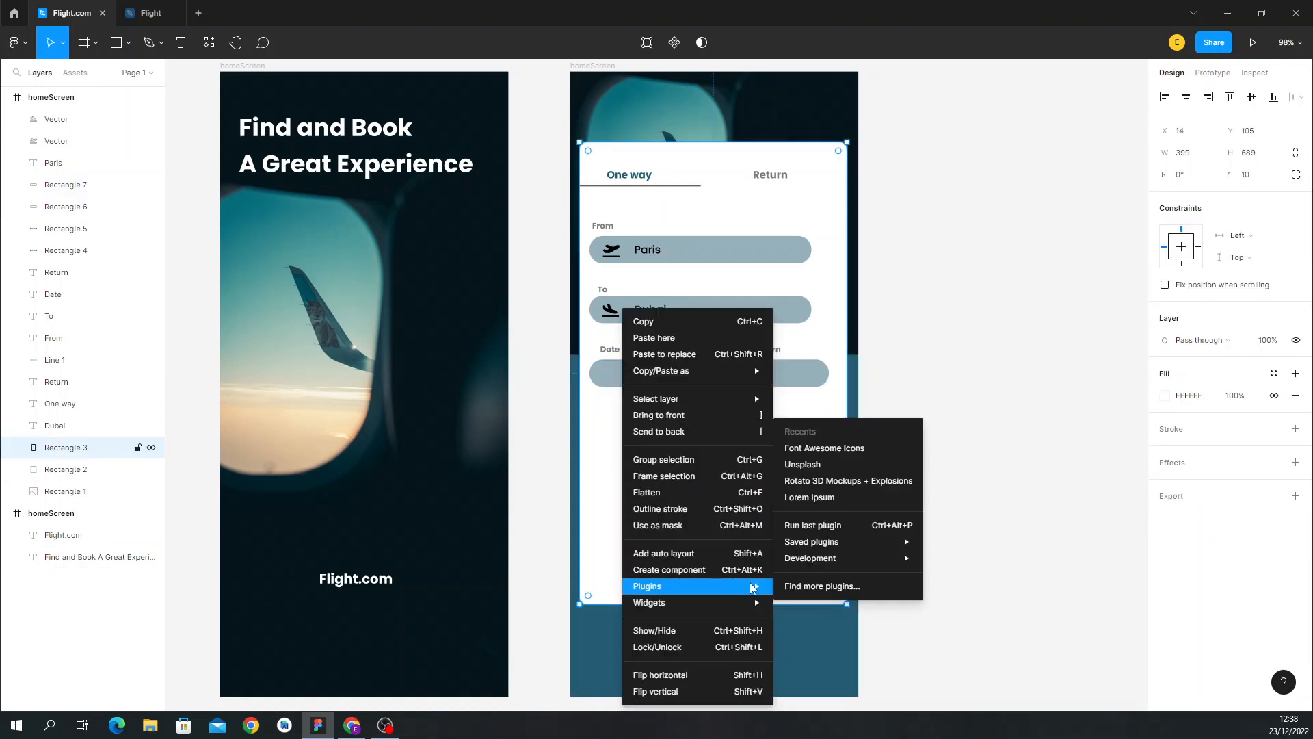
{"action": "left_click", "coordinate": [824, 450]}
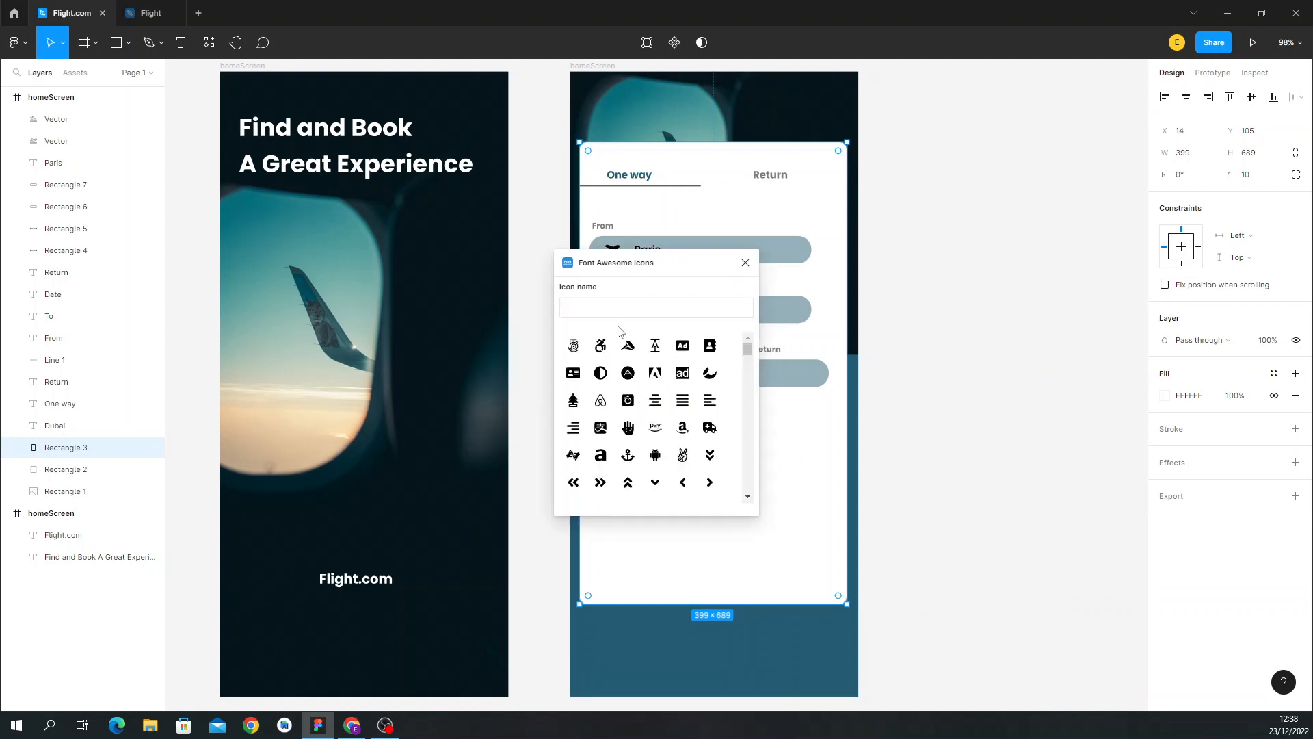
Search the icons for "calen" and place the calendar icon with the date grid inside the Date field at X 49, Y 435.
{"action": "left_click", "coordinate": [612, 312]}
{"action": "type", "text": "clendat"}
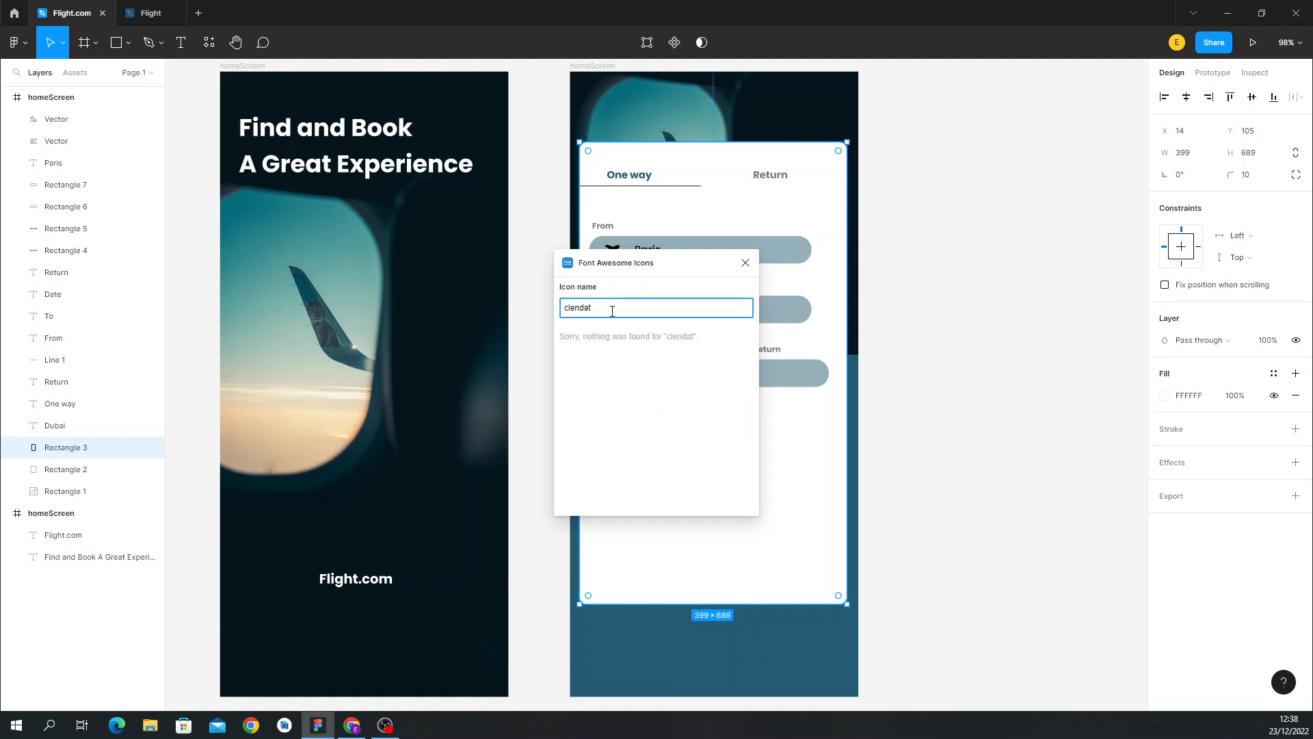
{"action": "key", "text": "BackSpace"}
{"action": "key", "text": "BackSpace"}
{"action": "key", "text": "BackSpace"}
{"action": "key", "text": "BackSpace"}
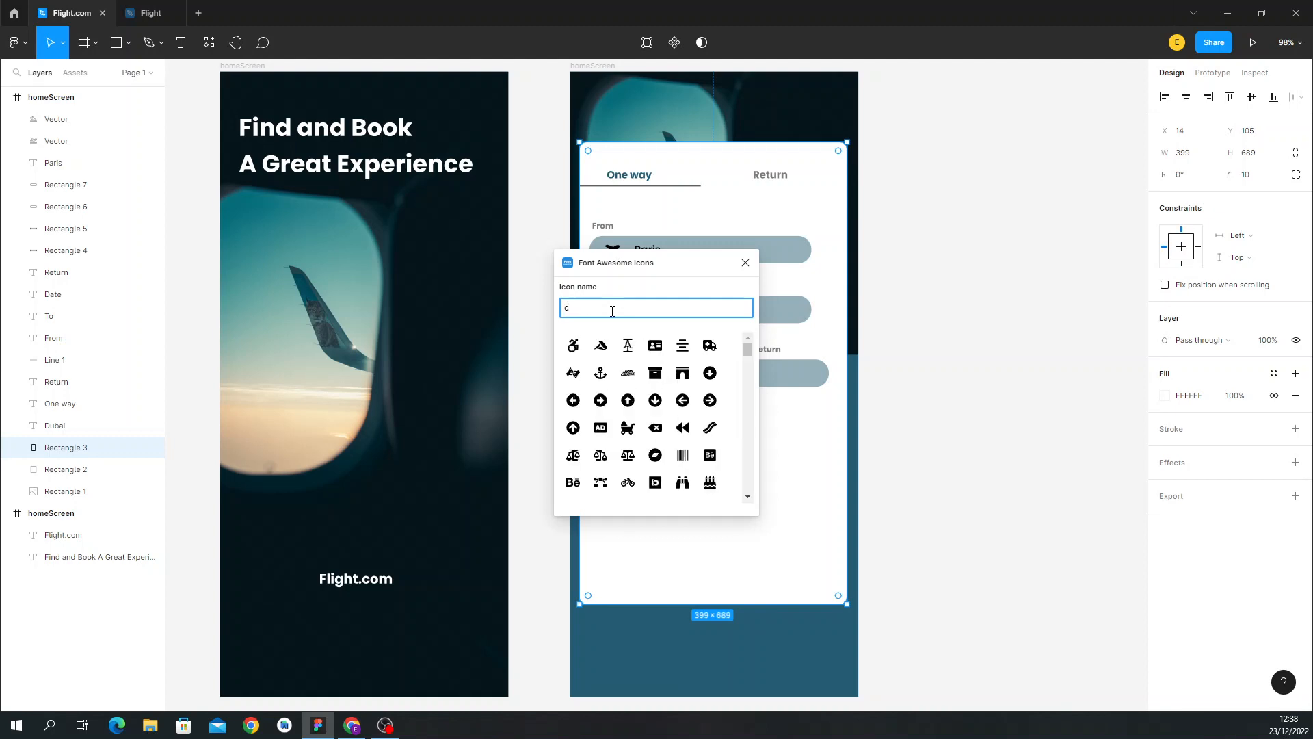
{"action": "type", "text": "alen"}
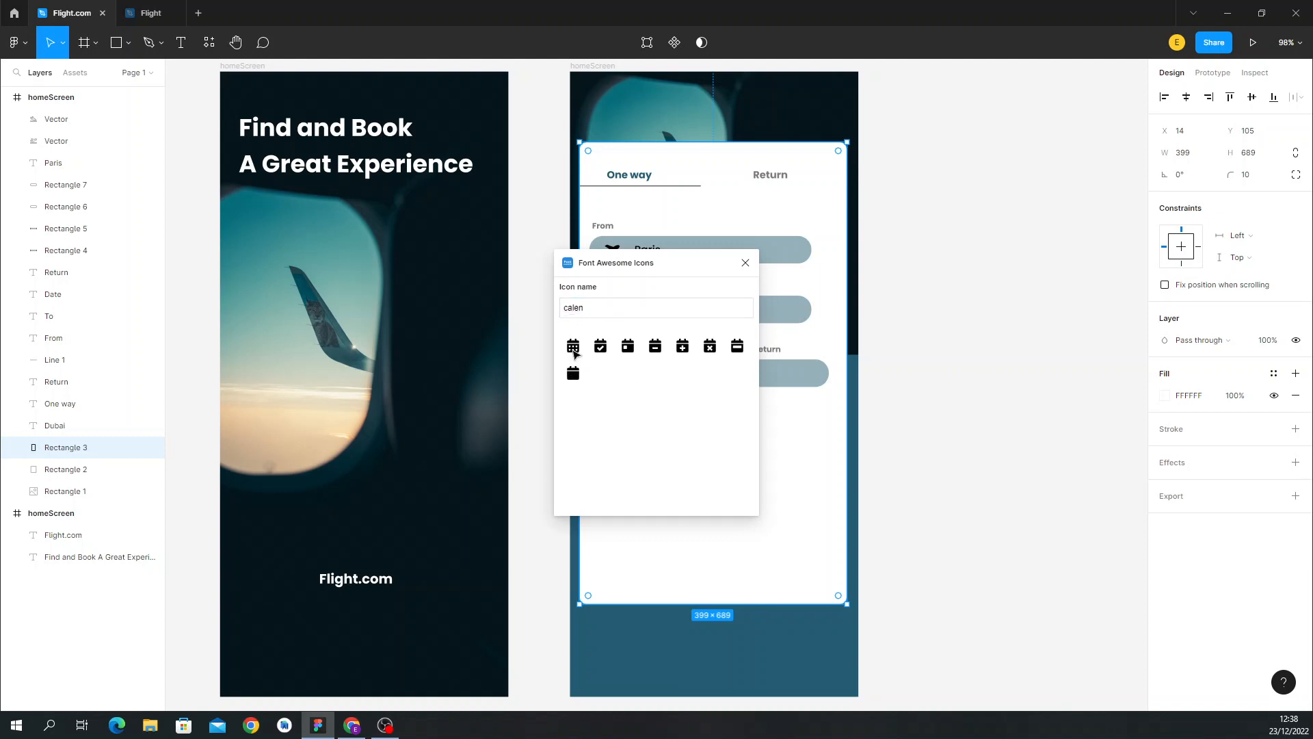
{"action": "left_click_drag", "start_coordinate": [573, 350], "coordinate": [610, 378]}
{"action": "left_click", "coordinate": [669, 398]}
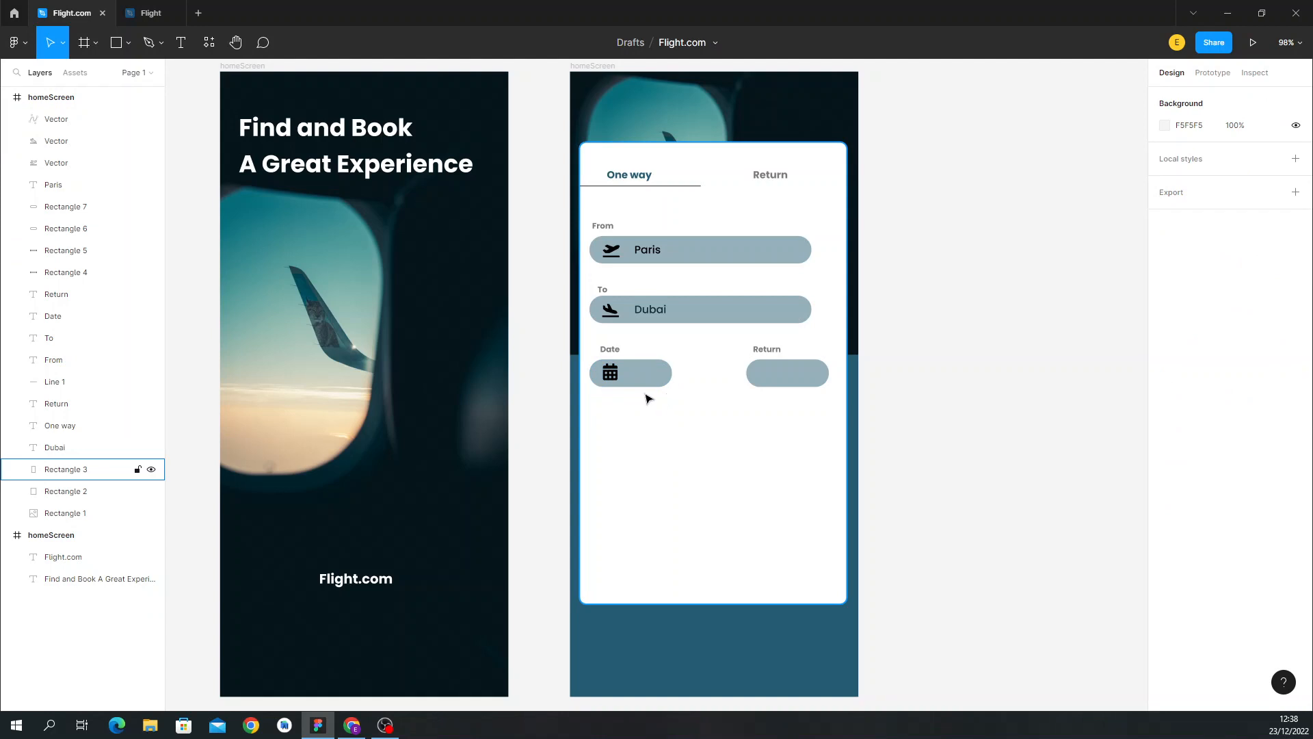
Resize the calendar icon in the Date field to 19 × 19 and move it to X 45, Y 440.
{"action": "left_click", "coordinate": [611, 374]}
{"action": "left_click", "coordinate": [1204, 155]}
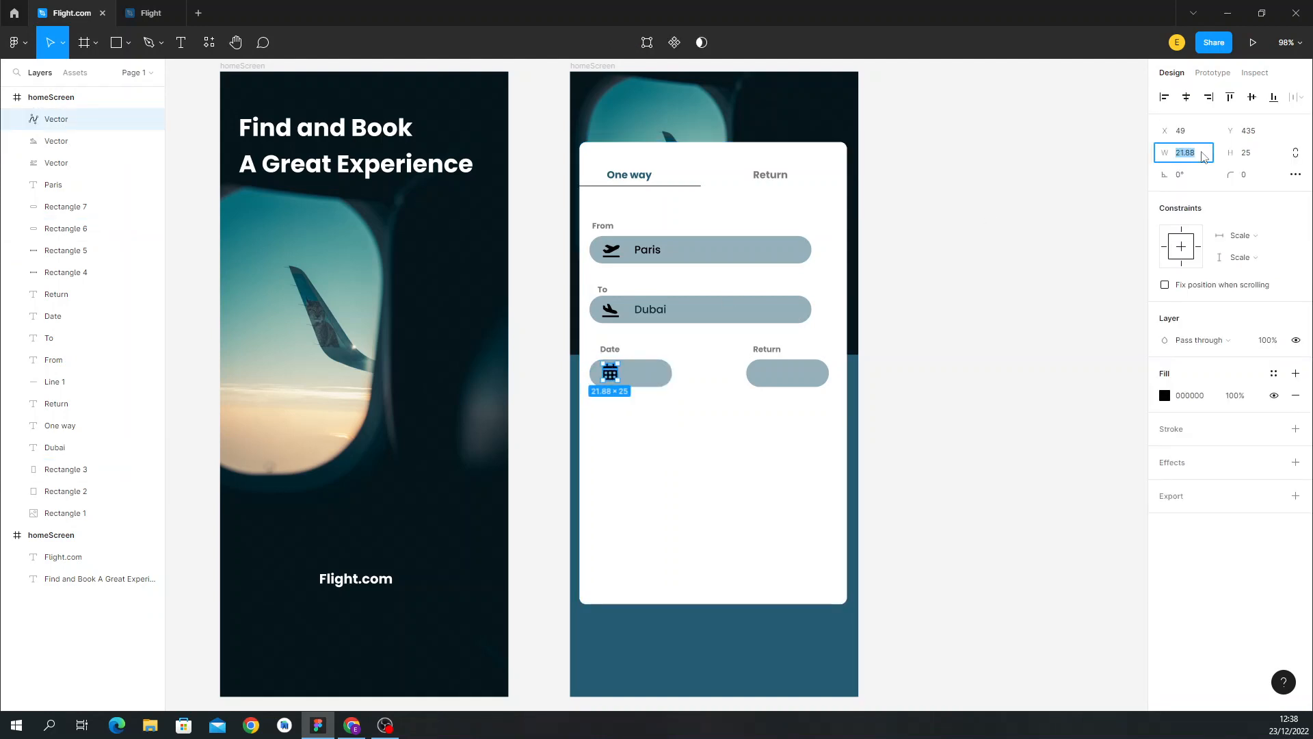
{"action": "type", "text": "19"}
{"action": "left_click", "coordinate": [1262, 155]}
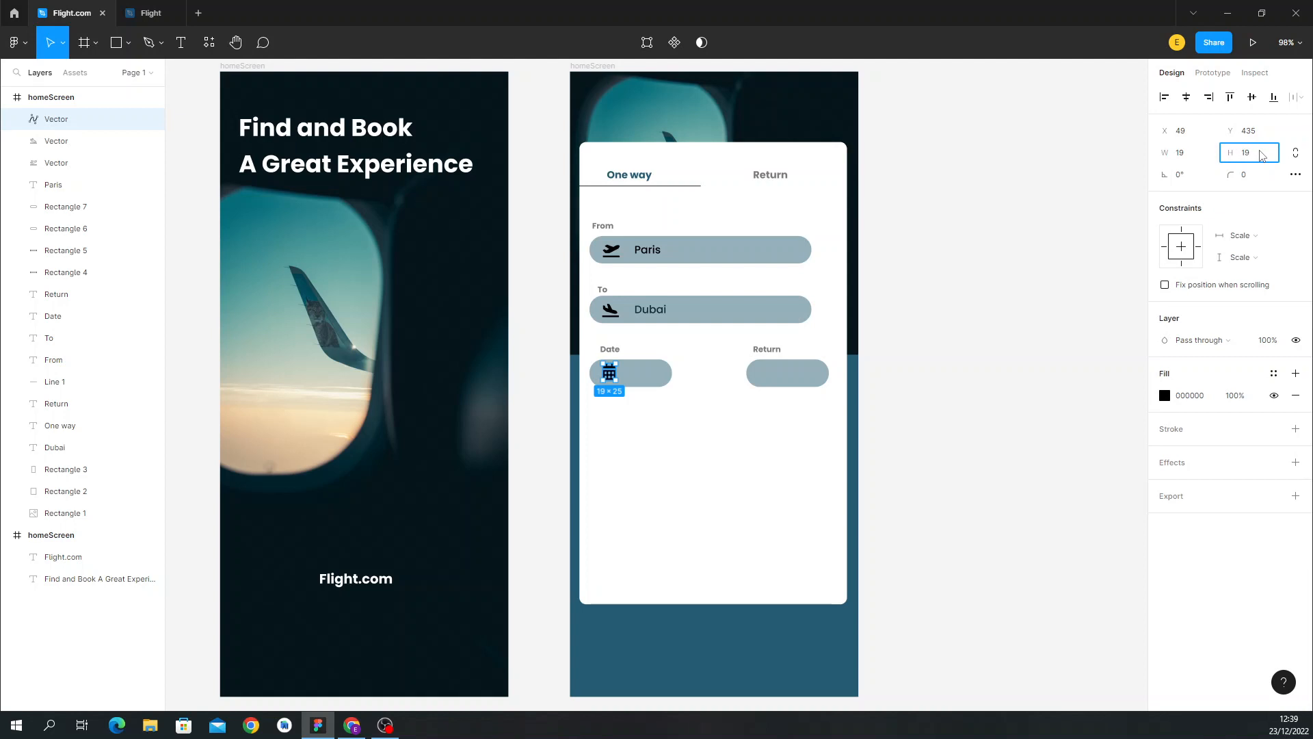
{"action": "type", "text": "19"}
{"action": "key", "text": "Return"}
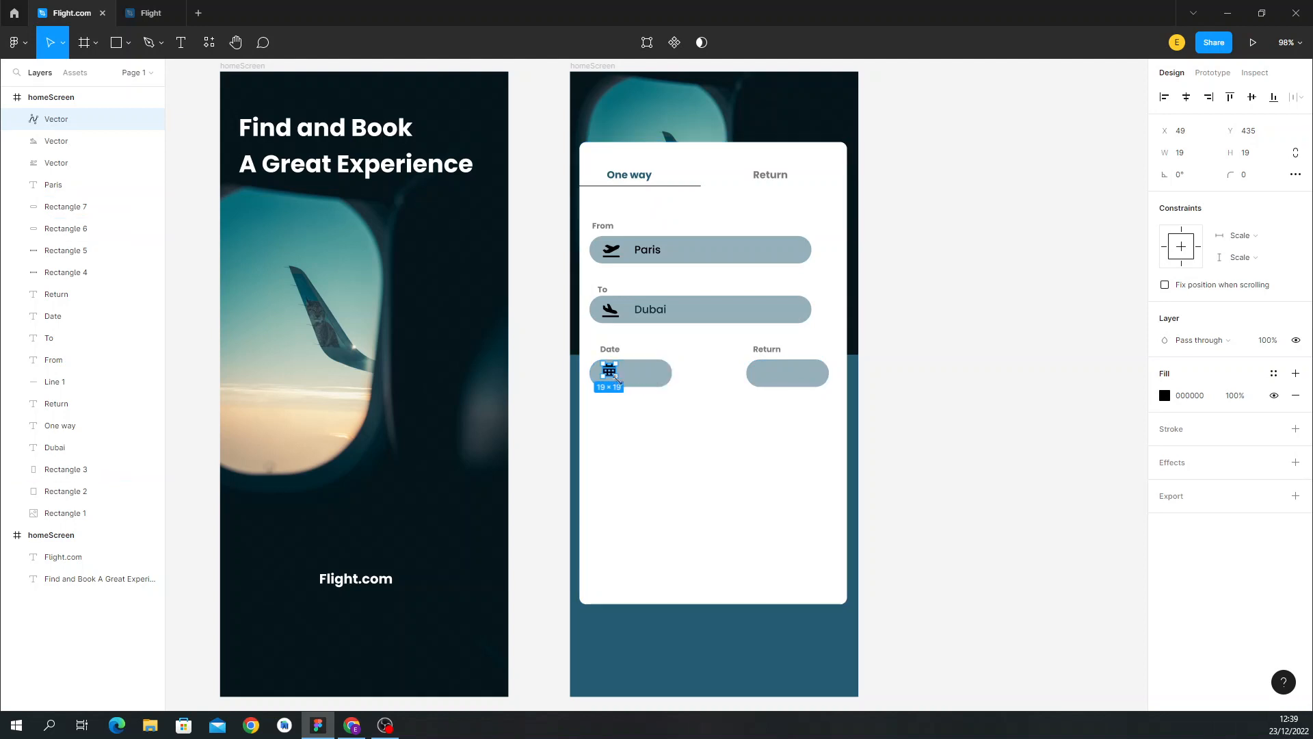
{"action": "left_click_drag", "start_coordinate": [611, 373], "coordinate": [607, 376]}
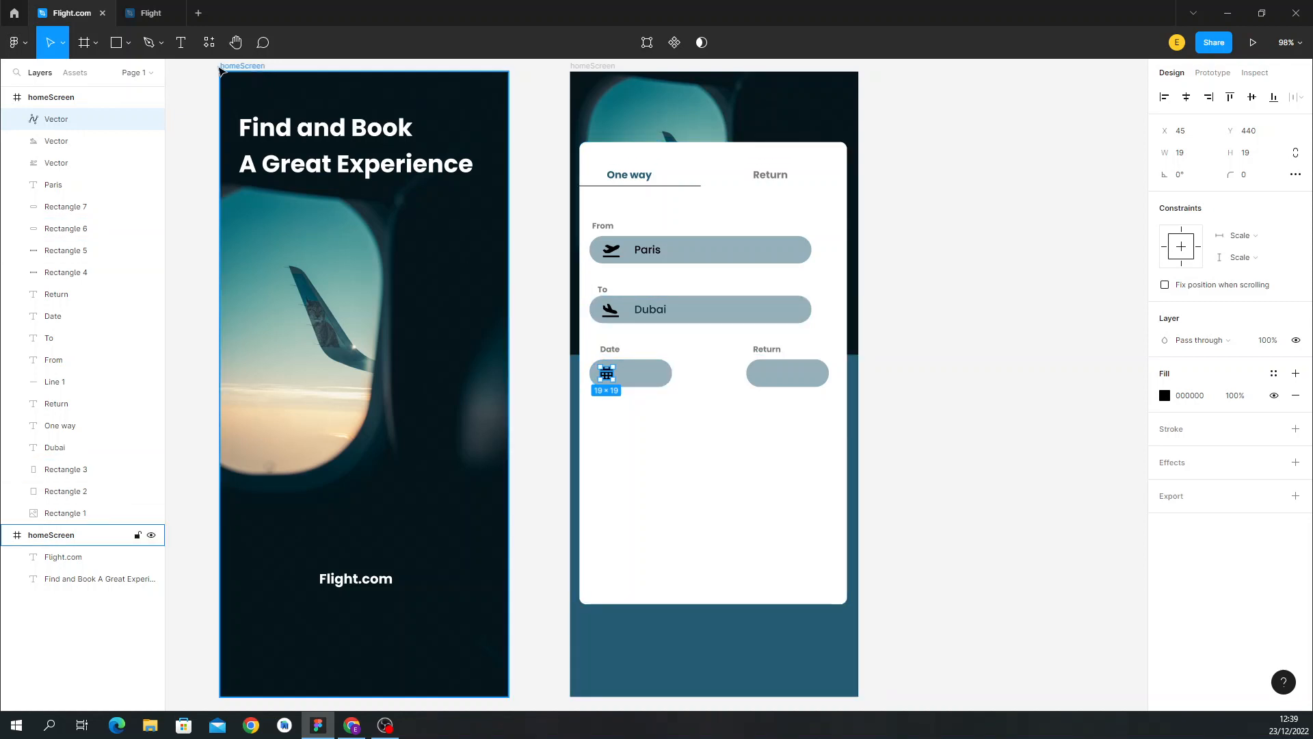
Following the Flight file, add the text "24 January" beside the calendar icon in the Date field at X 73, Y 441.
{"action": "left_click", "coordinate": [180, 42]}
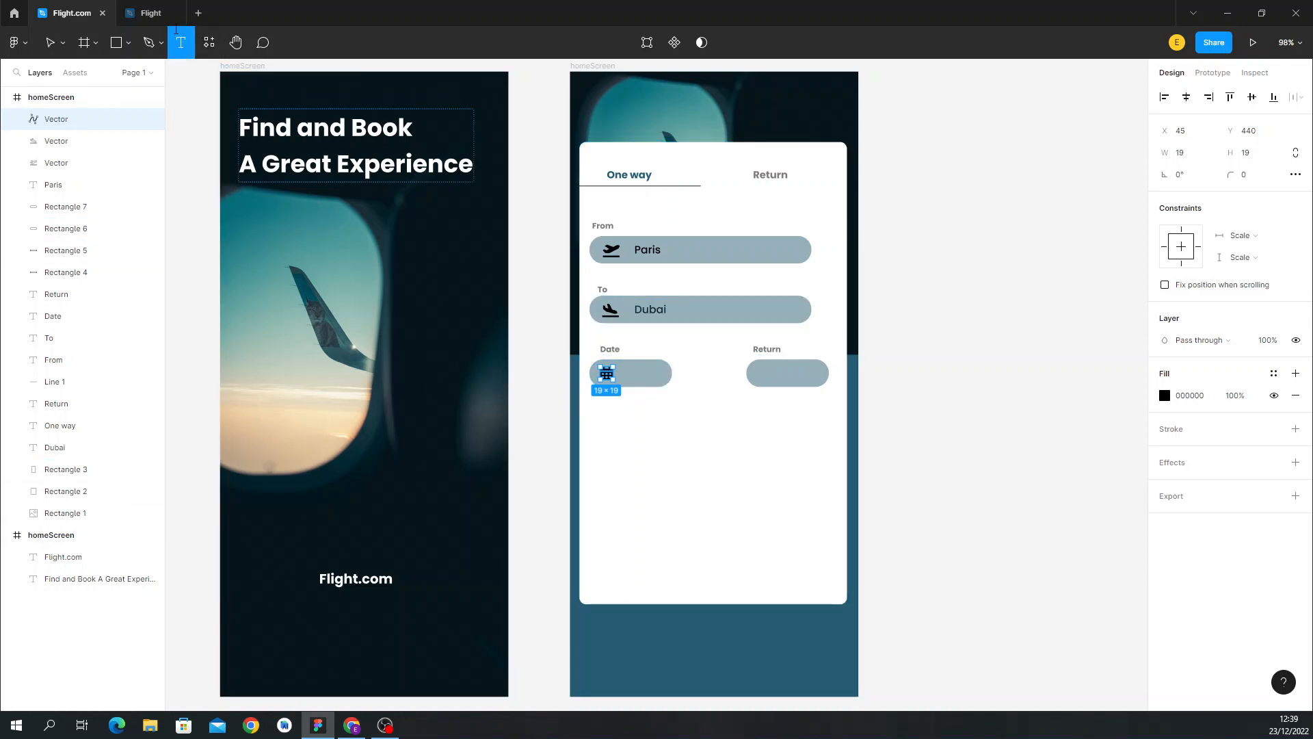
{"action": "left_click", "coordinate": [151, 13]}
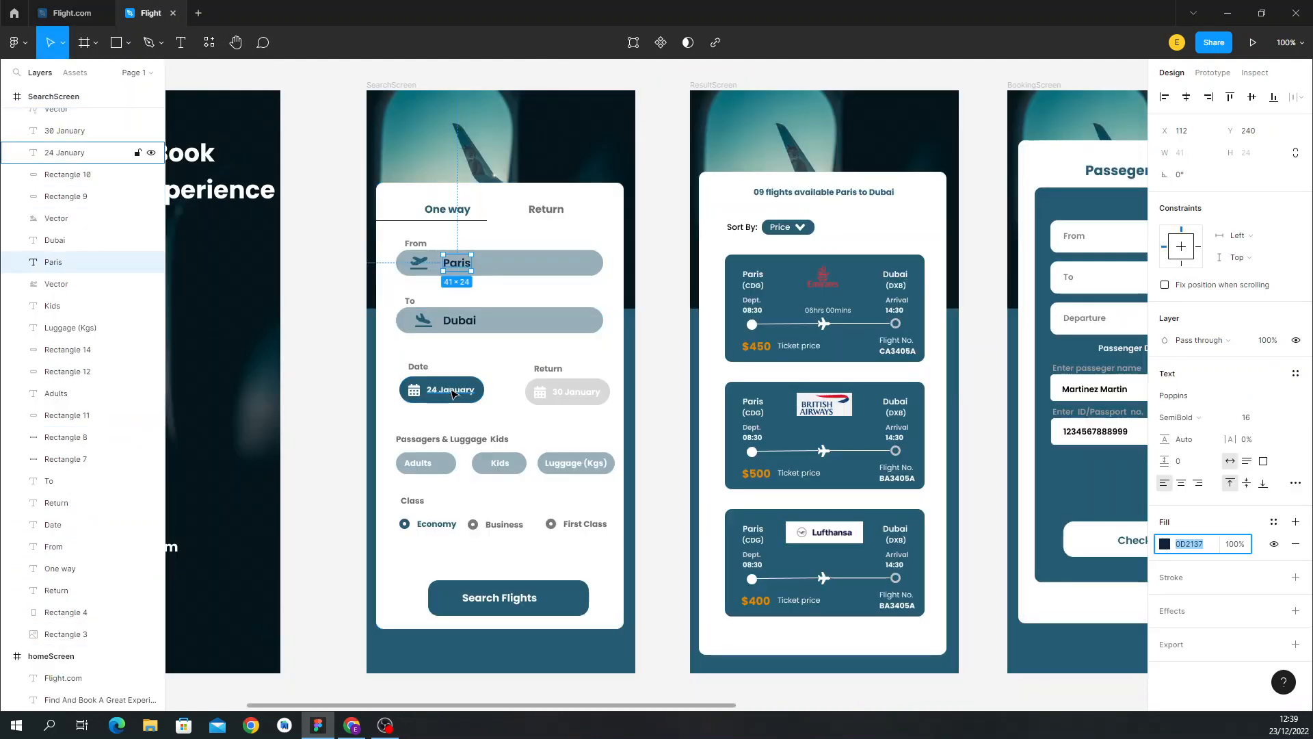
{"action": "left_click", "coordinate": [72, 13]}
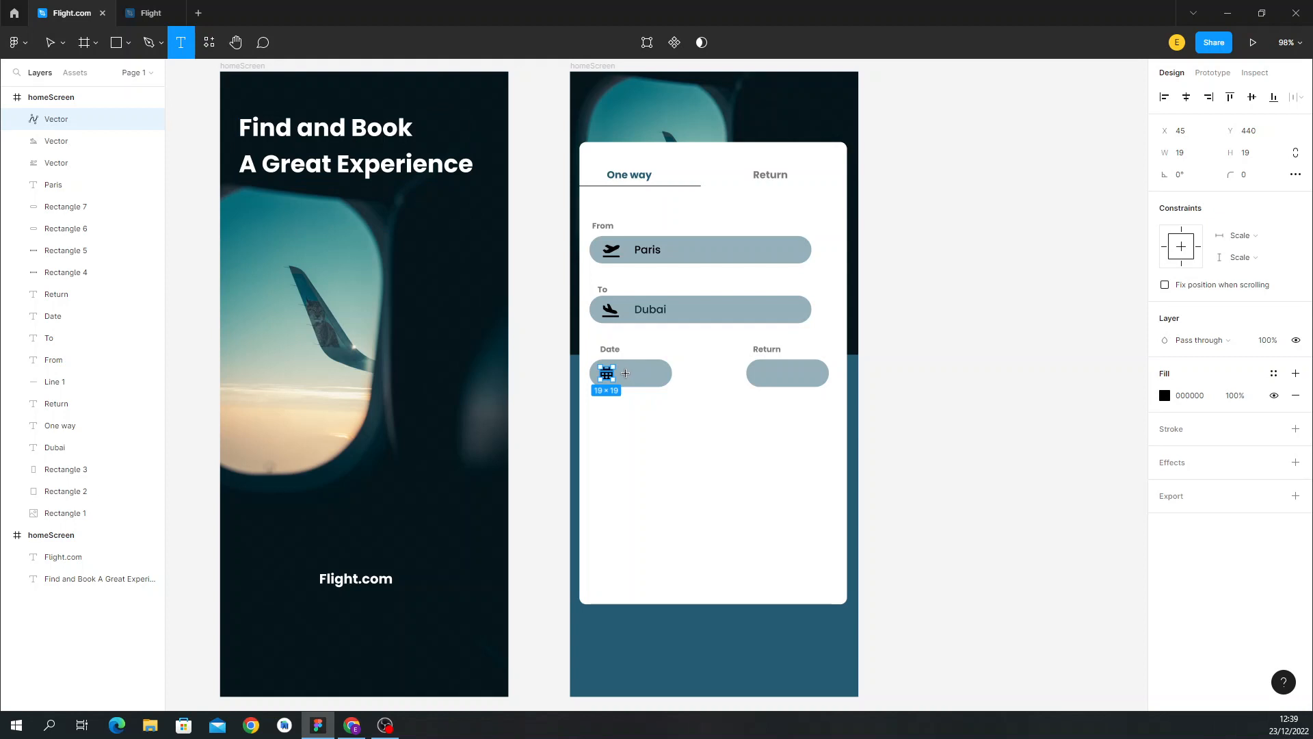
{"action": "left_click", "coordinate": [625, 373]}
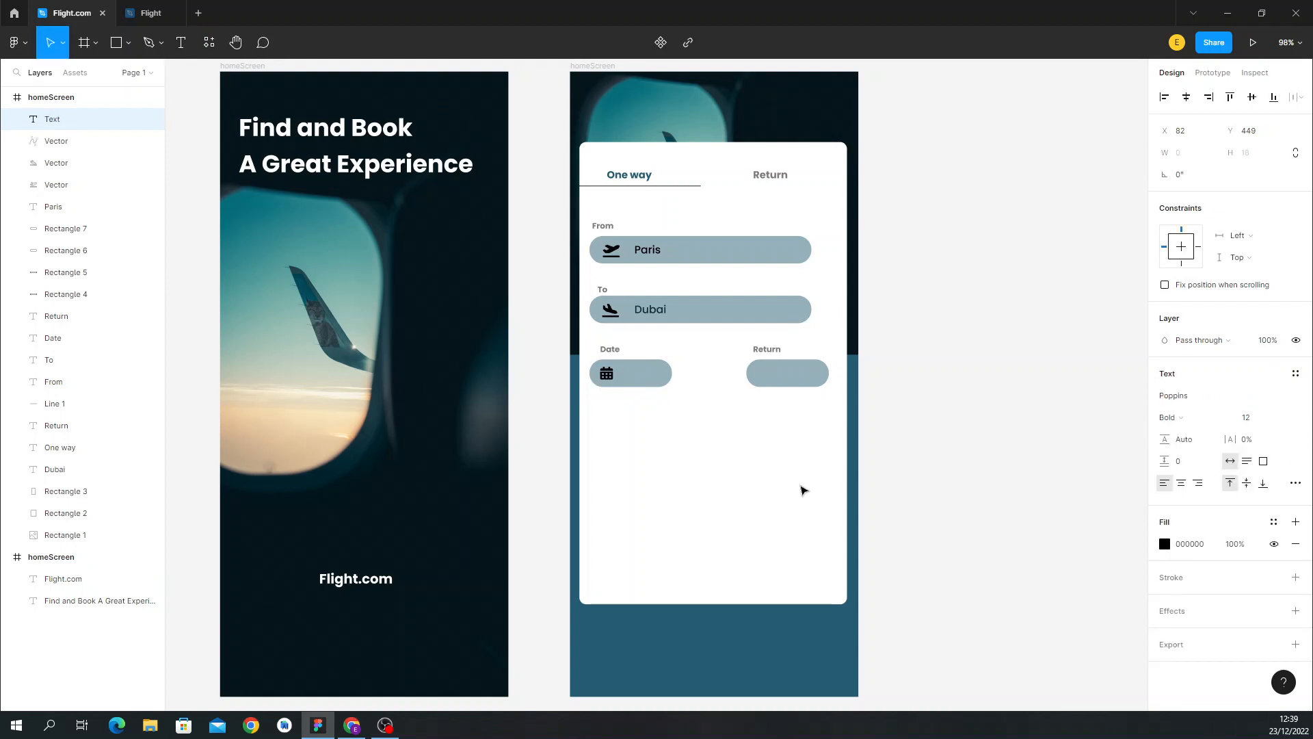
{"action": "type", "text": "24 January"}
{"action": "key", "text": "Escape"}
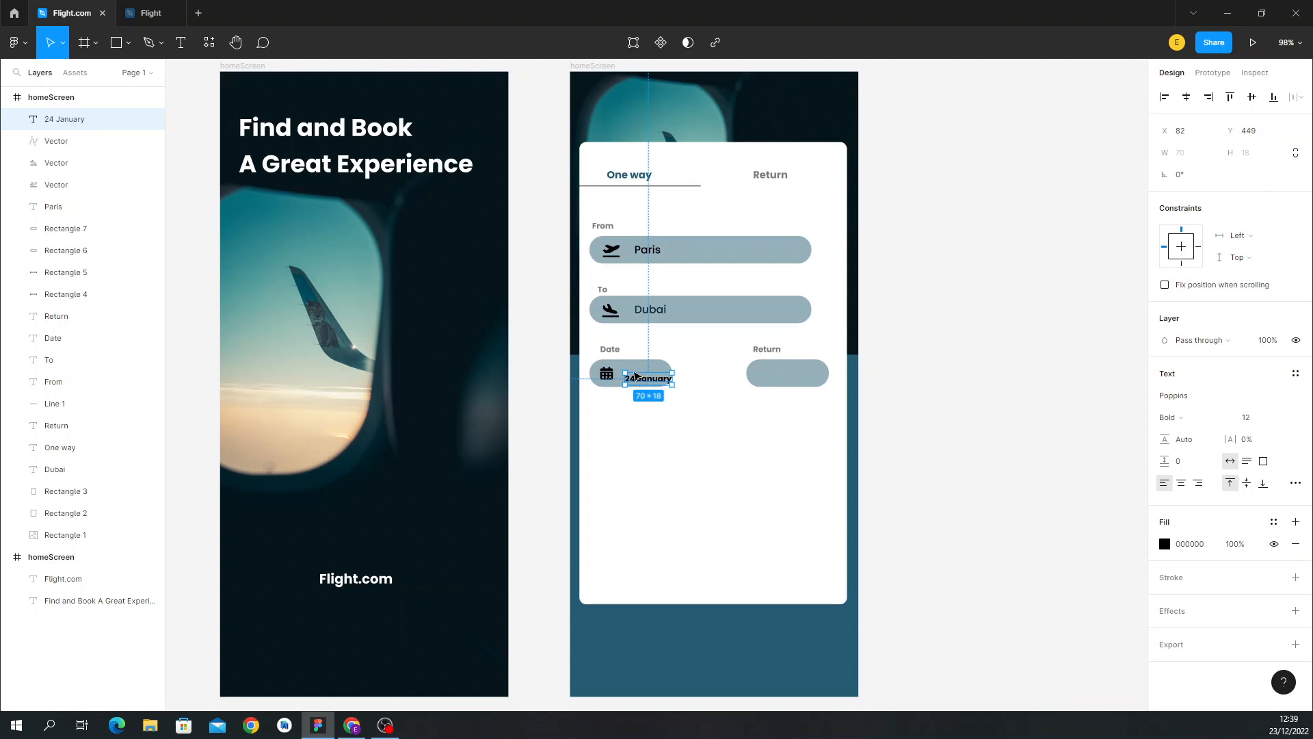
{"action": "left_click_drag", "start_coordinate": [641, 383], "coordinate": [636, 377]}
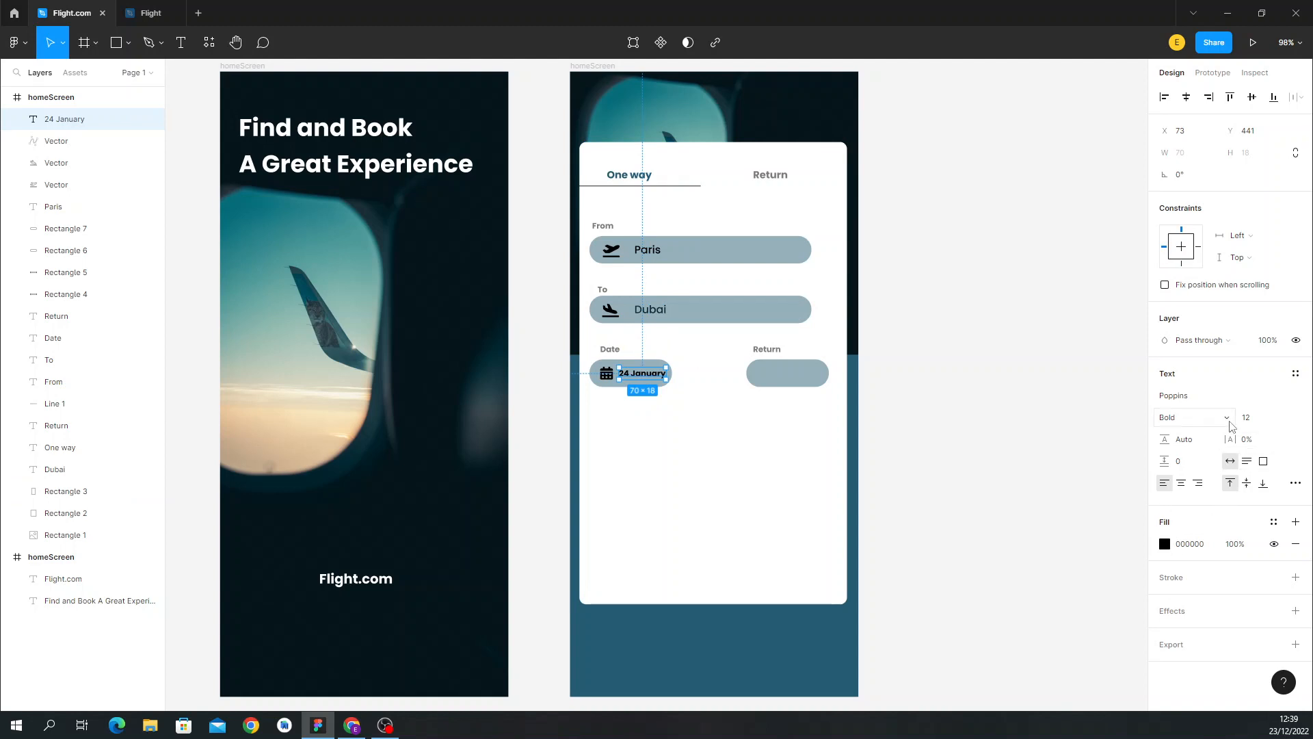
Change the 24 January text's fill to white (FFFFFF) and compare it with the date field in the Flight file.
{"action": "left_click", "coordinate": [1165, 544]}
{"action": "left_click_drag", "start_coordinate": [995, 415], "coordinate": [977, 351]}
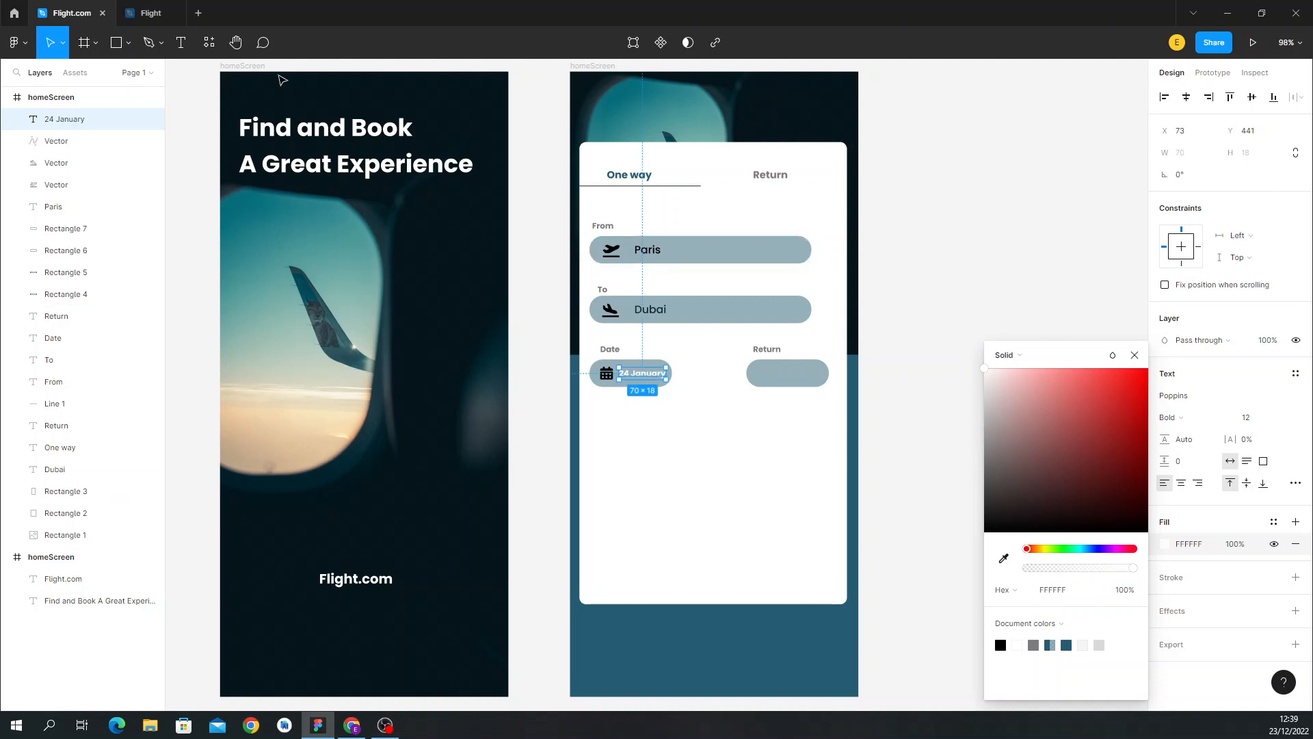
{"action": "left_click", "coordinate": [142, 9]}
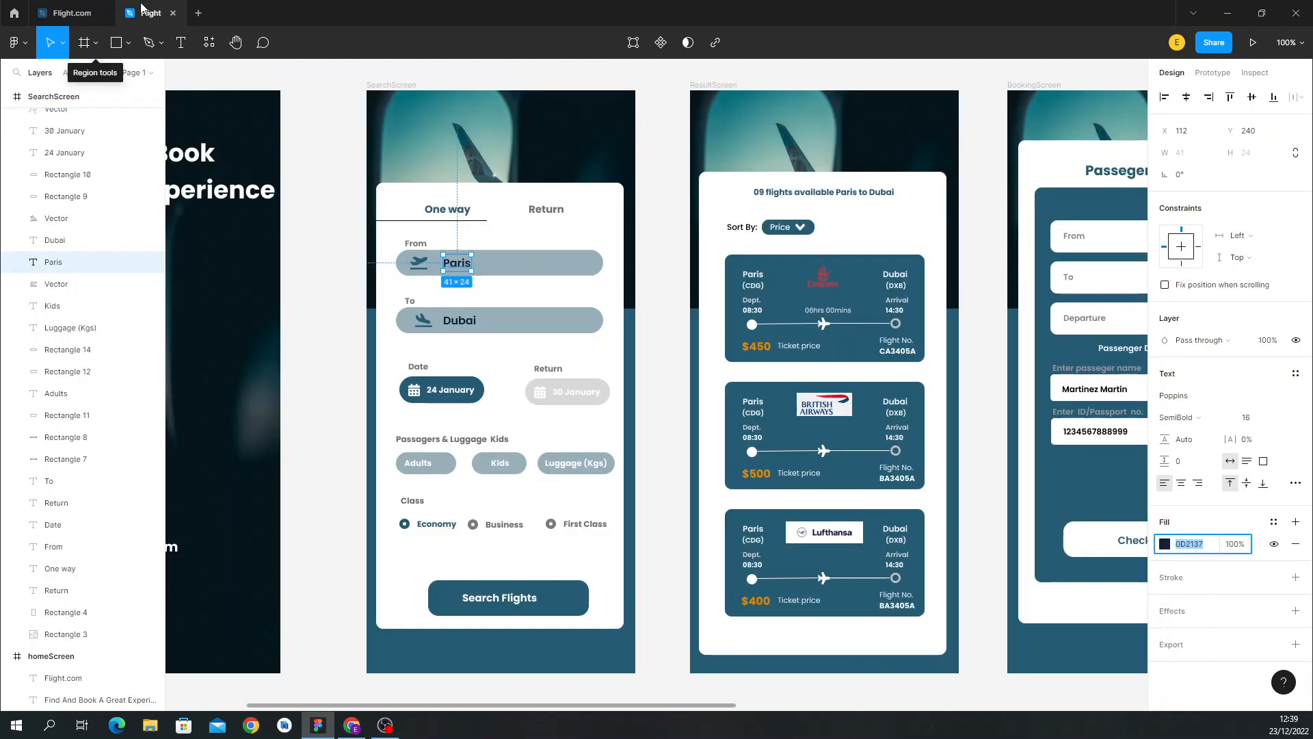
{"action": "left_click", "coordinate": [72, 13]}
{"action": "key", "text": "Escape"}
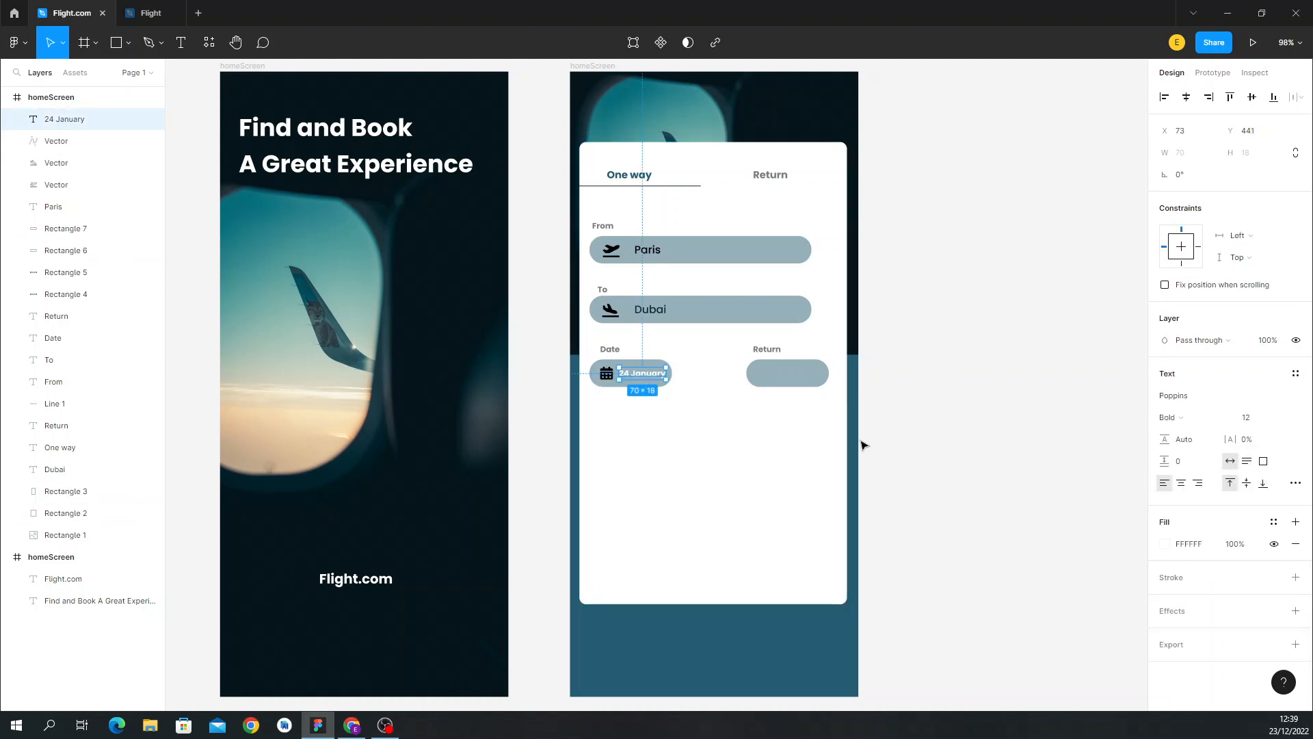
Set the Date field rectangle's fill to the solid document colour 255B72 at 100% opacity.
{"action": "left_click", "coordinate": [677, 432]}
{"action": "left_click", "coordinate": [640, 388]}
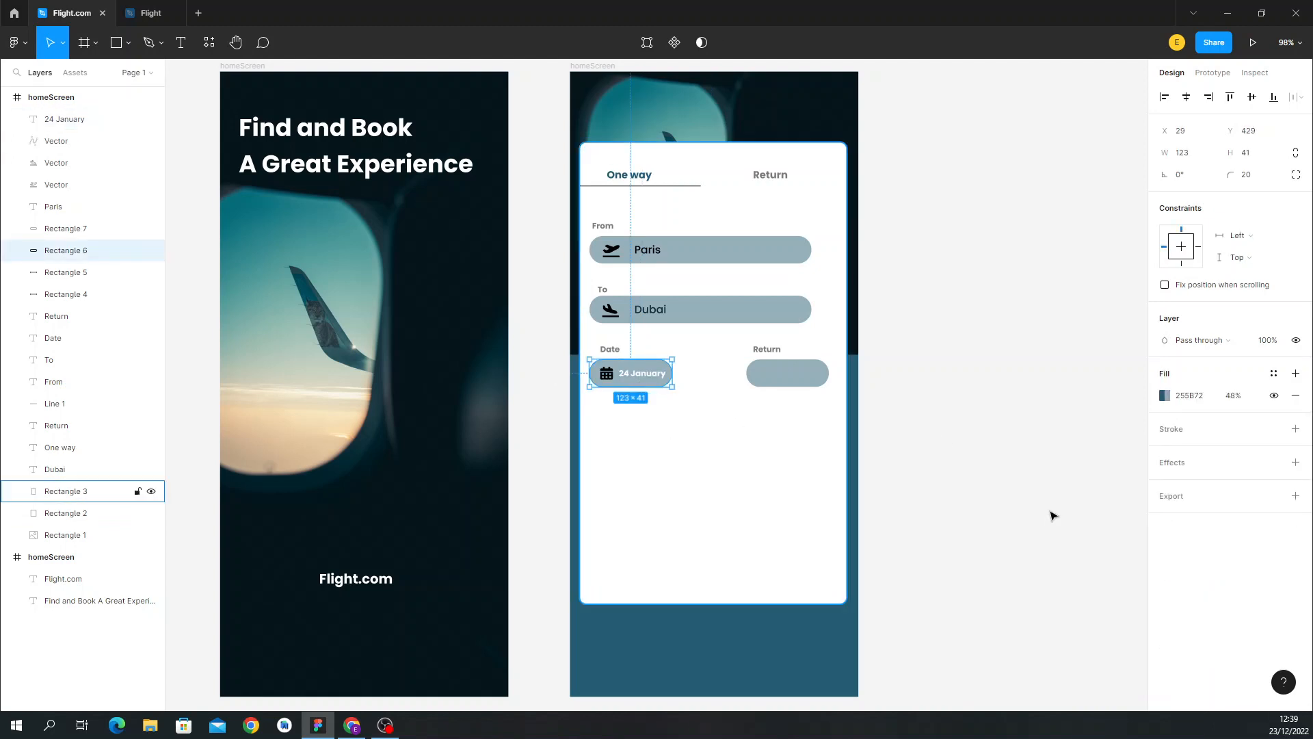
{"action": "left_click", "coordinate": [1166, 396]}
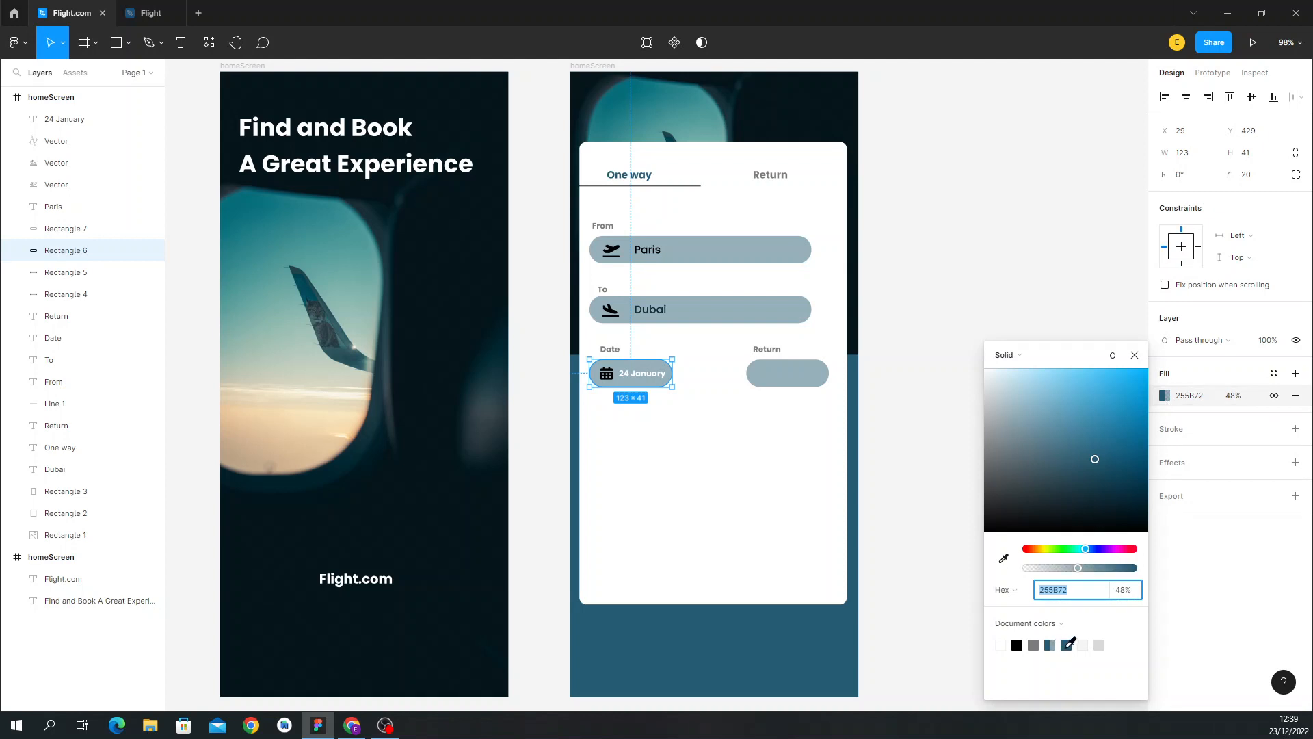
{"action": "left_click", "coordinate": [1067, 645]}
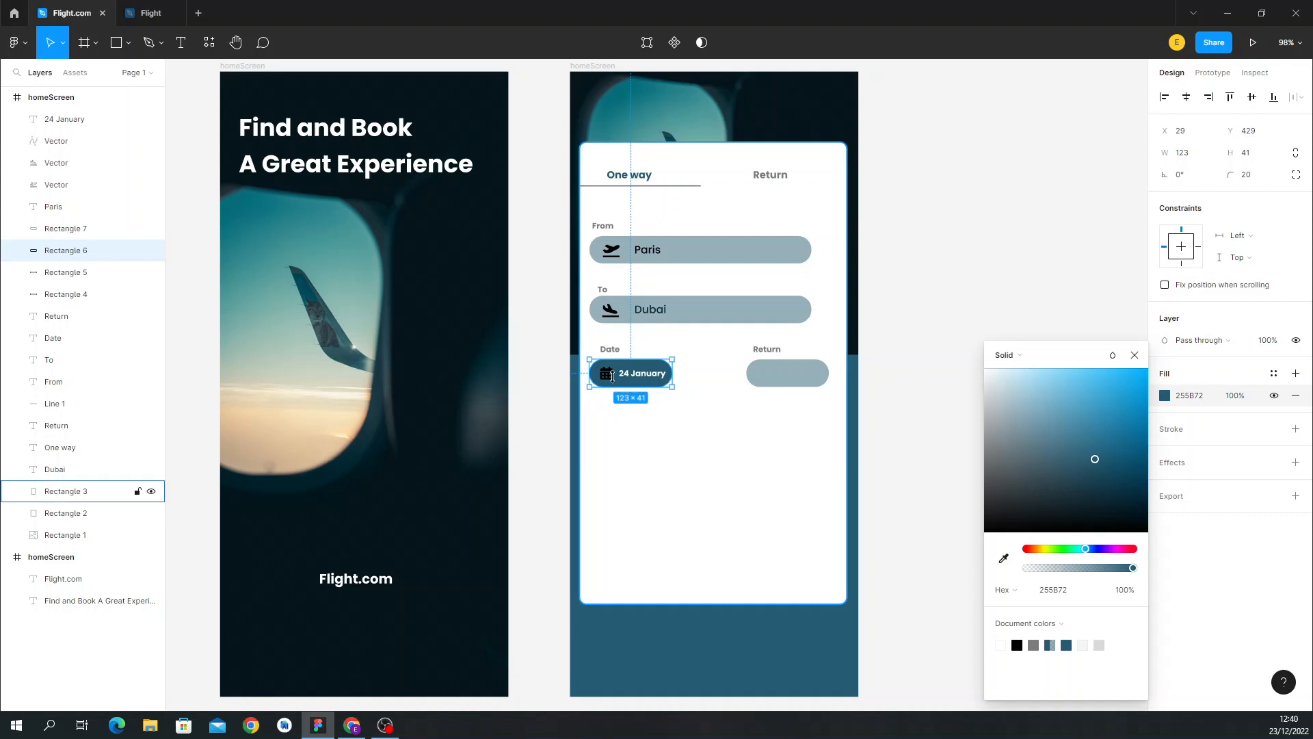
Change the fill of the calendar icon in the Date field to white (FFFFFF).
{"action": "left_click", "coordinate": [612, 375]}
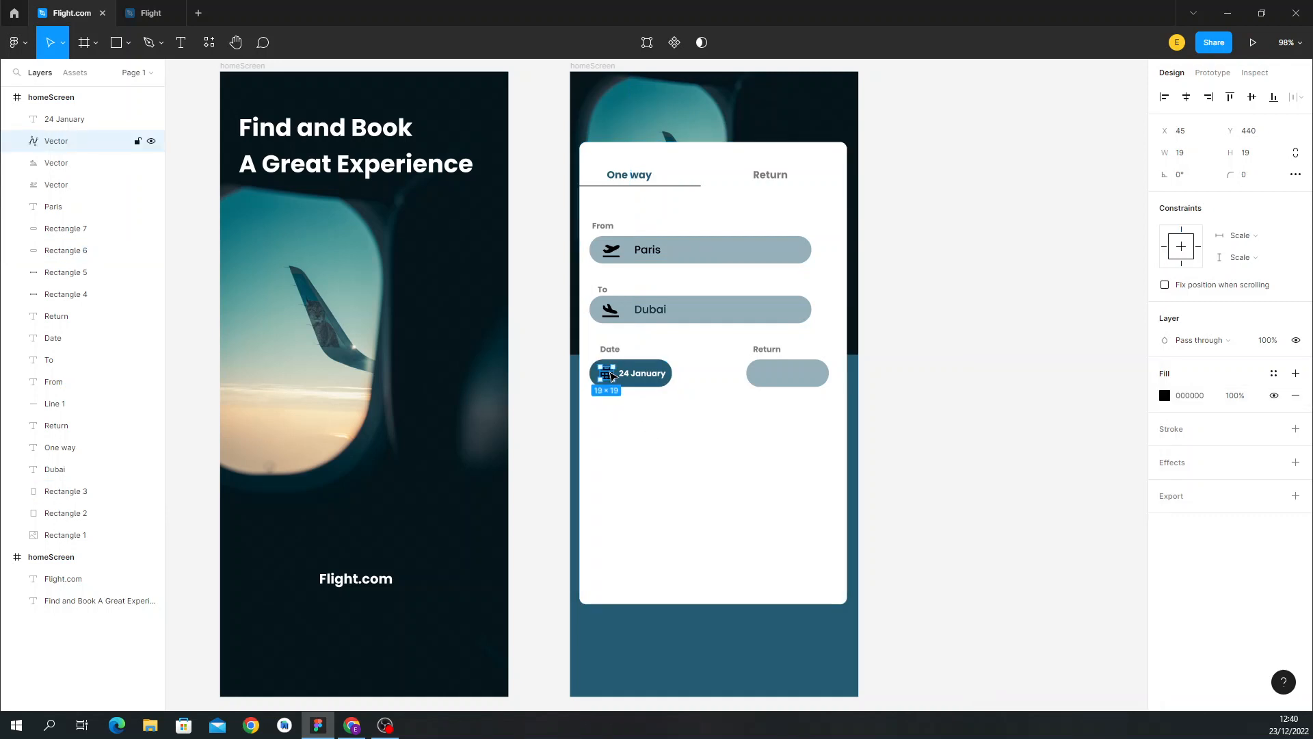
{"action": "left_click", "coordinate": [1164, 396]}
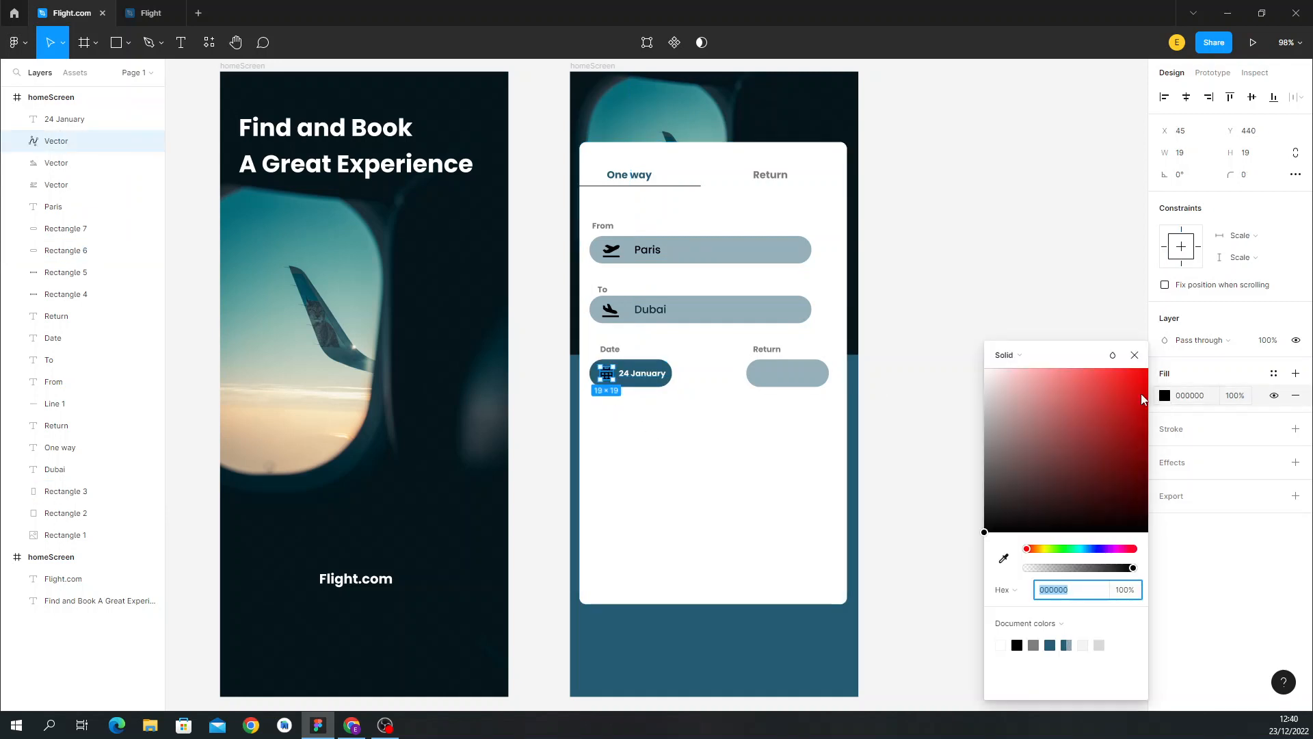
{"action": "left_click_drag", "start_coordinate": [1005, 383], "coordinate": [882, 327]}
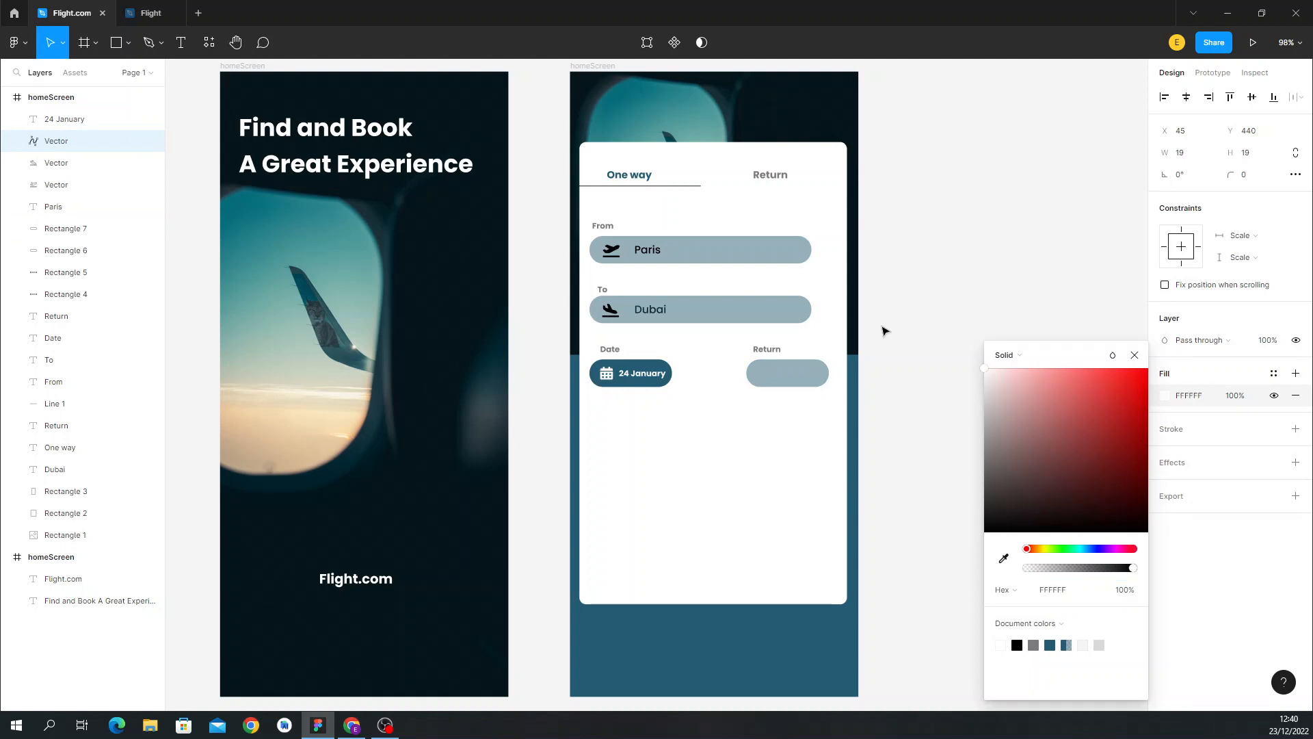
Widen the Date field's rectangle to 129, keeping its left edge at X 29.
{"action": "left_click", "coordinate": [640, 372]}
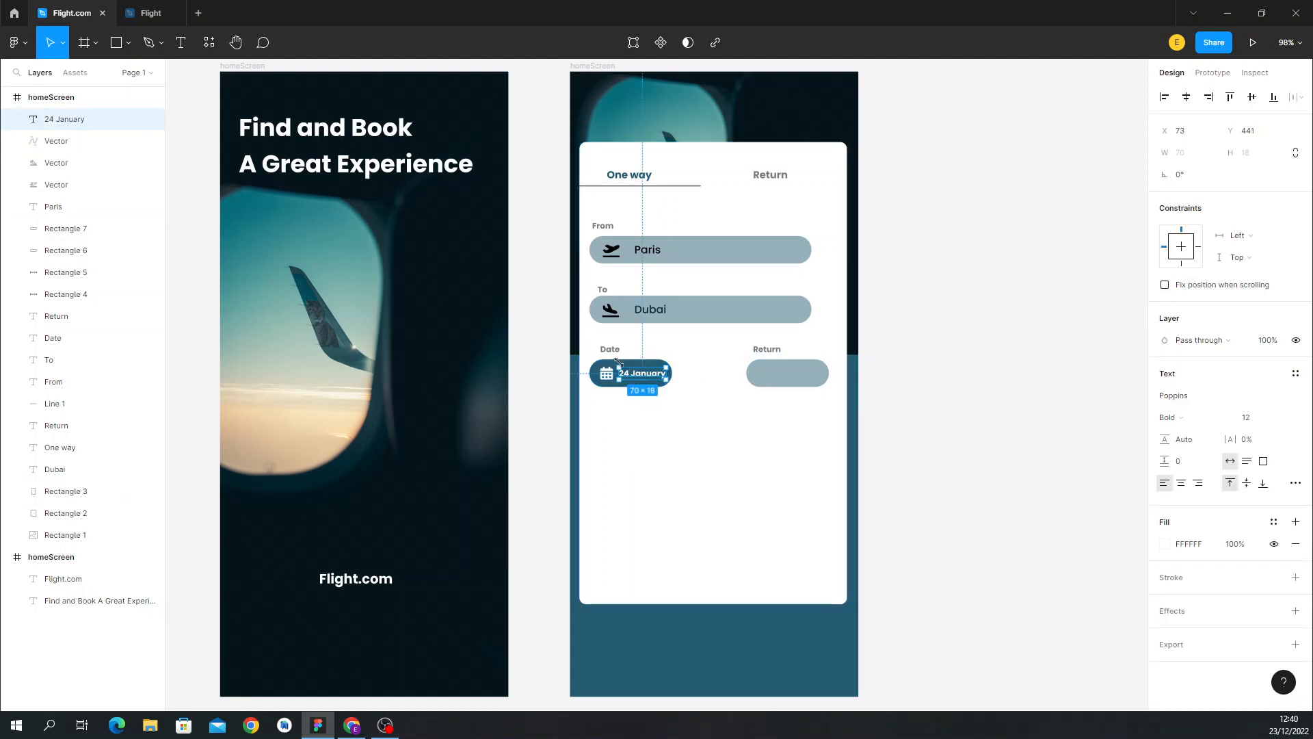
{"action": "left_click", "coordinate": [633, 367]}
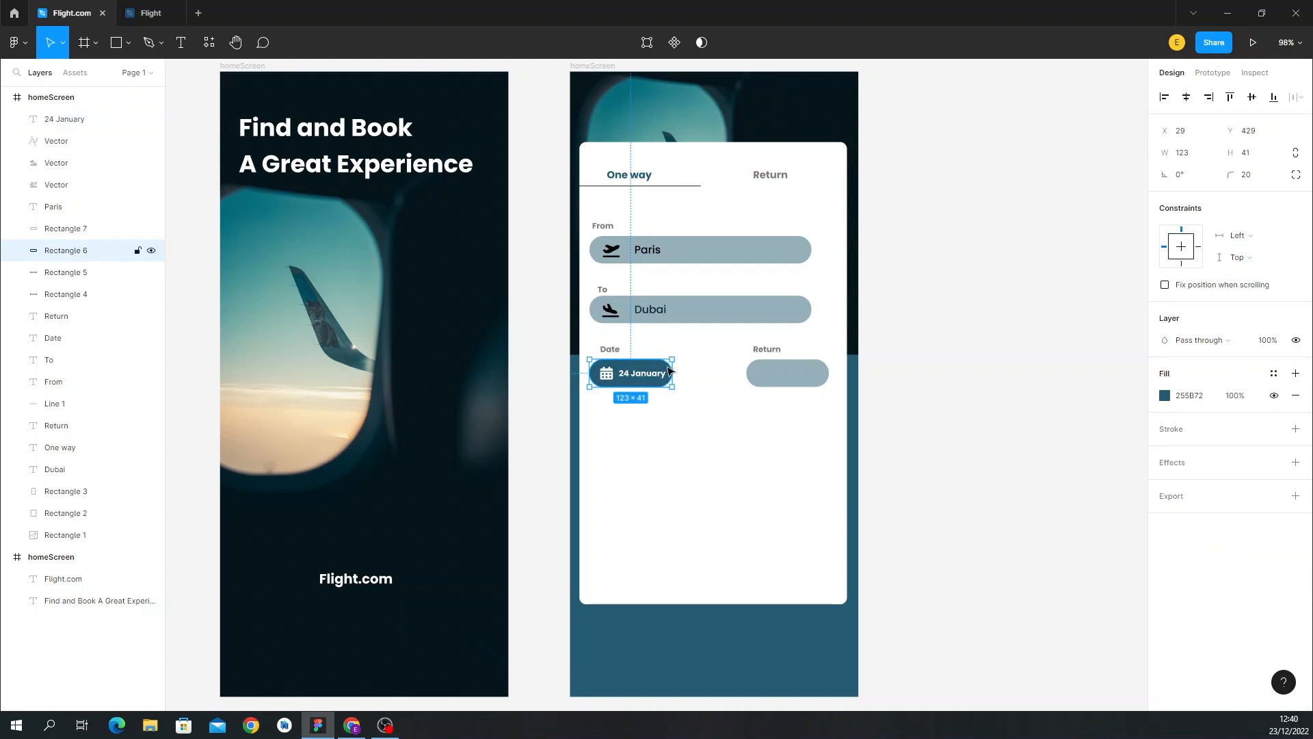
{"action": "left_click_drag", "start_coordinate": [676, 368], "coordinate": [677, 367]}
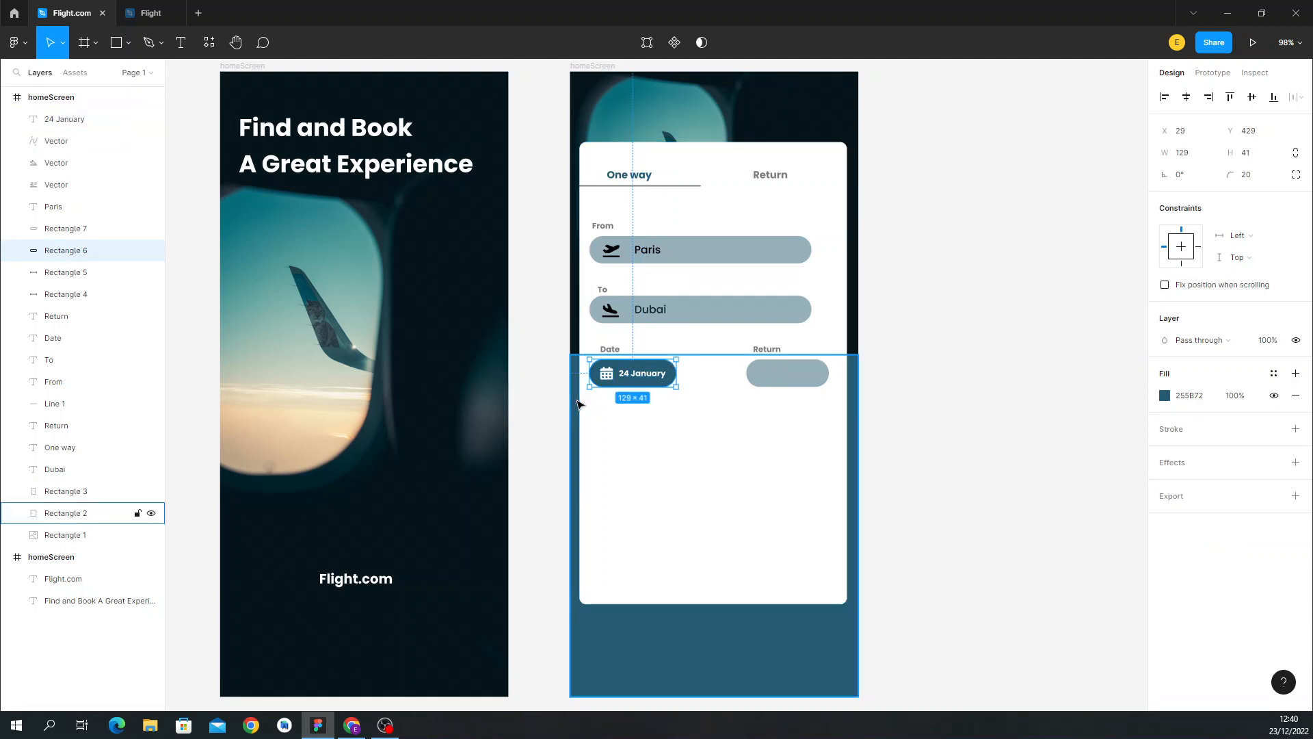
{"action": "left_click", "coordinate": [547, 407]}
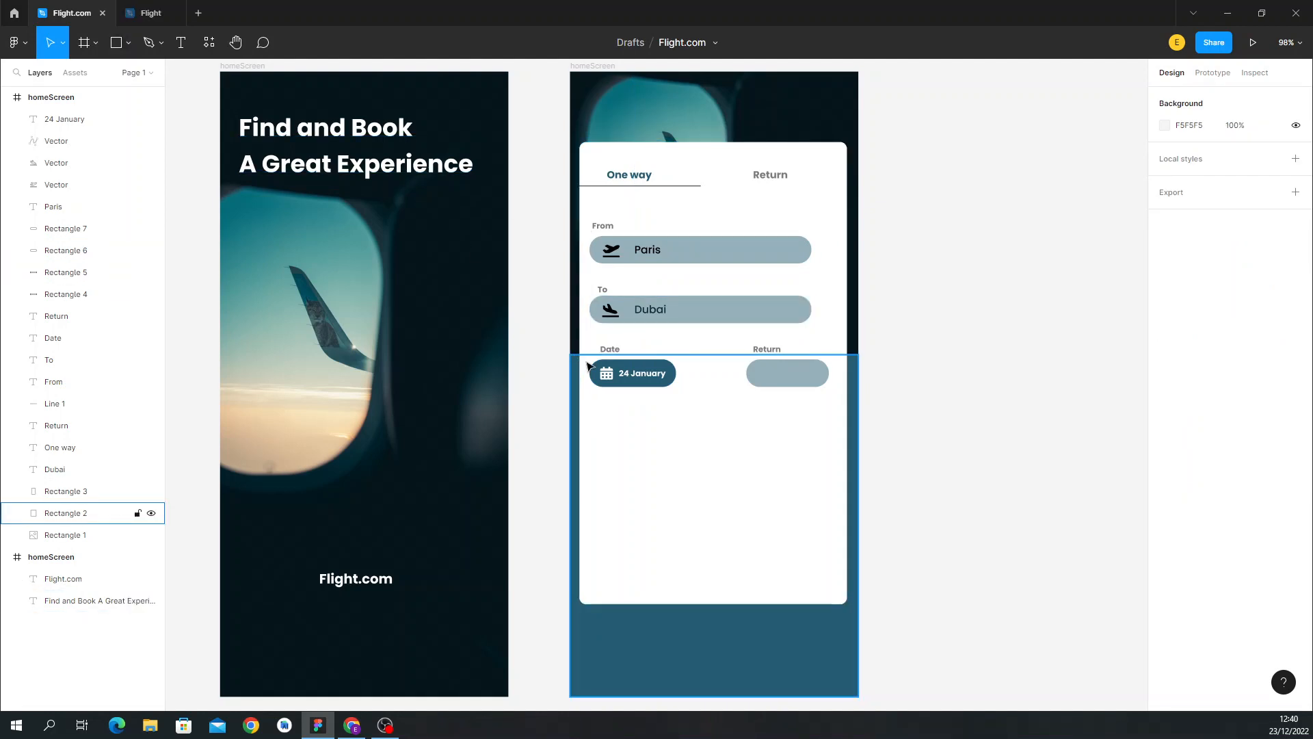
Duplicate the white calendar icon into the start of the Return field, and check the Return field in the Flight file.
{"action": "left_click", "coordinate": [605, 378]}
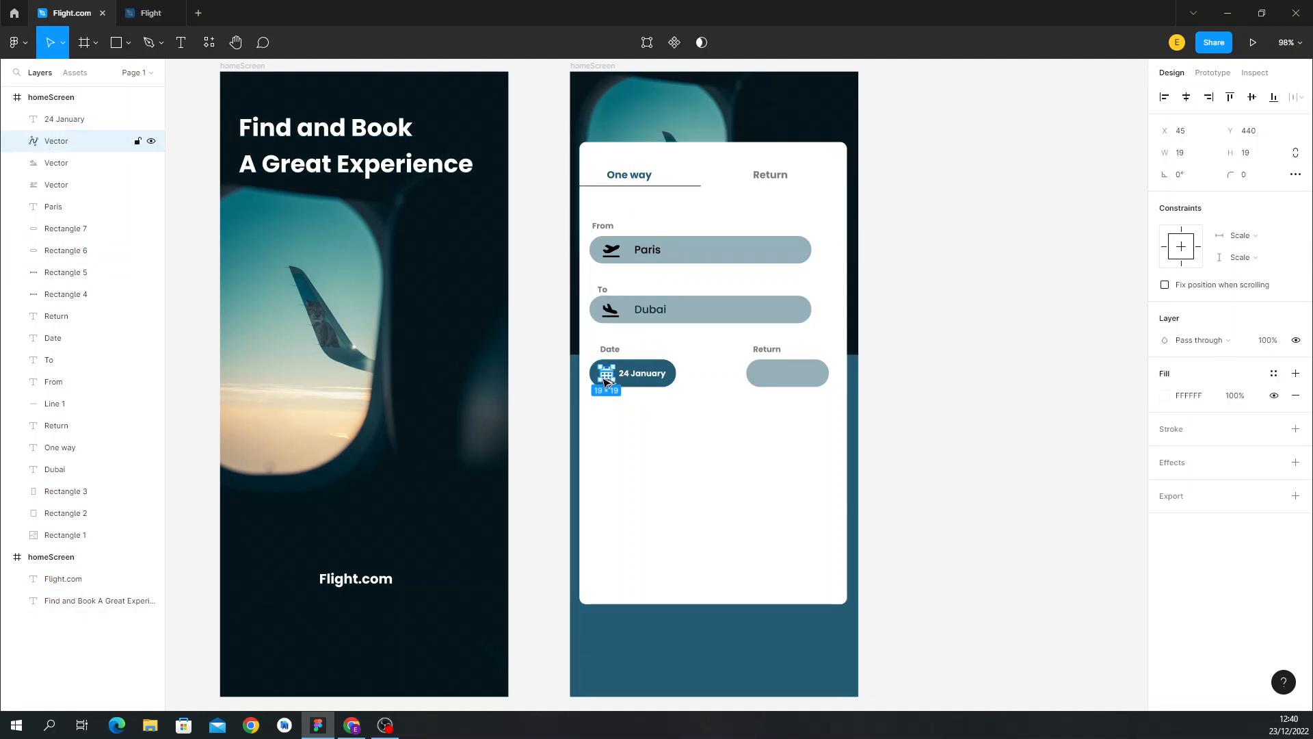
{"action": "left_click_drag", "start_coordinate": [606, 380], "coordinate": [767, 374]}
{"action": "left_click", "coordinate": [692, 411]}
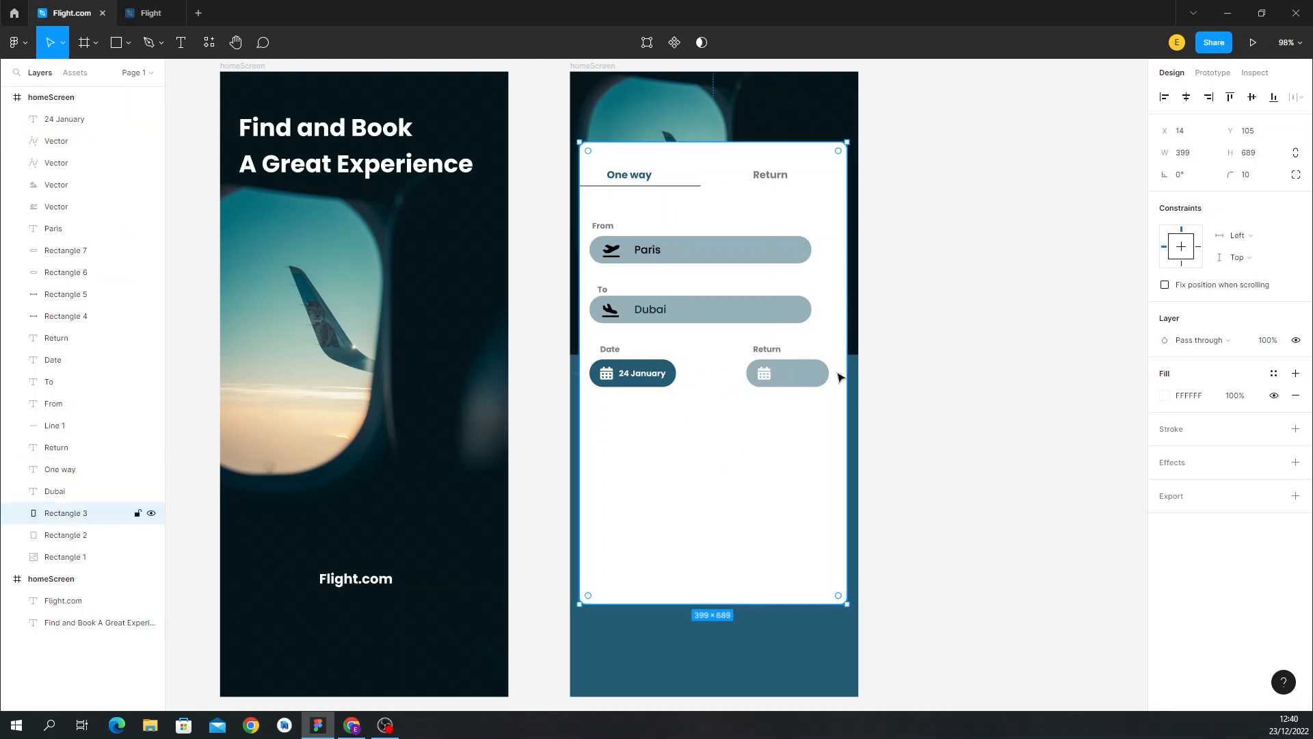
{"action": "left_click", "coordinate": [144, 7]}
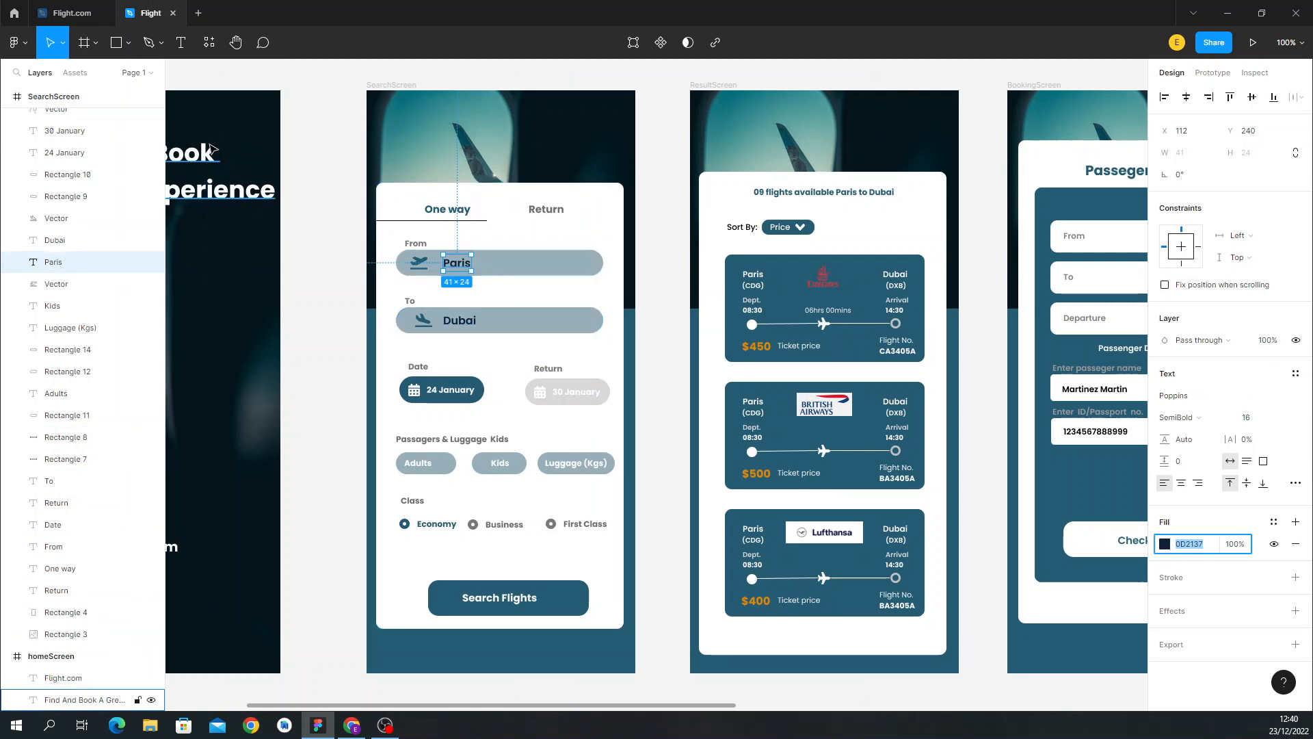
{"action": "left_click", "coordinate": [76, 21]}
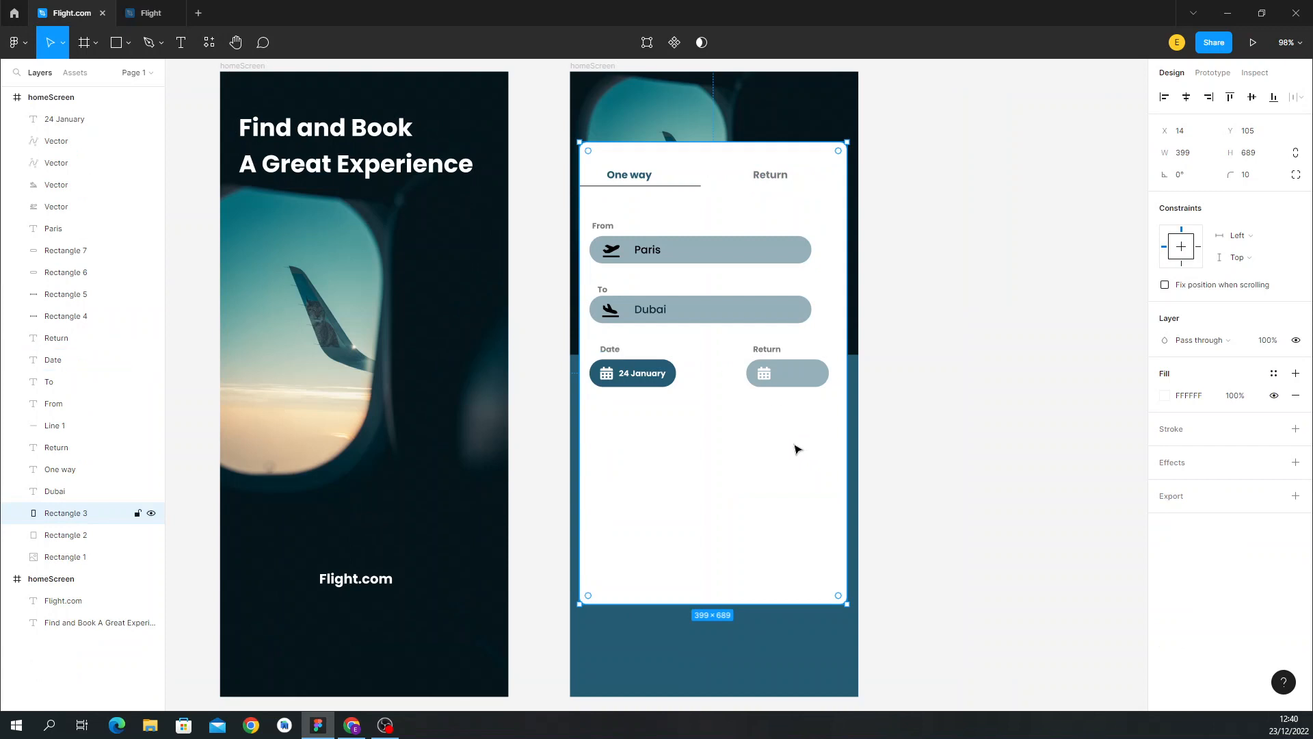
Check the passengers and luggage section of the search screen in the Flight file, and return to Flight.com.
{"action": "left_click", "coordinate": [159, 12]}
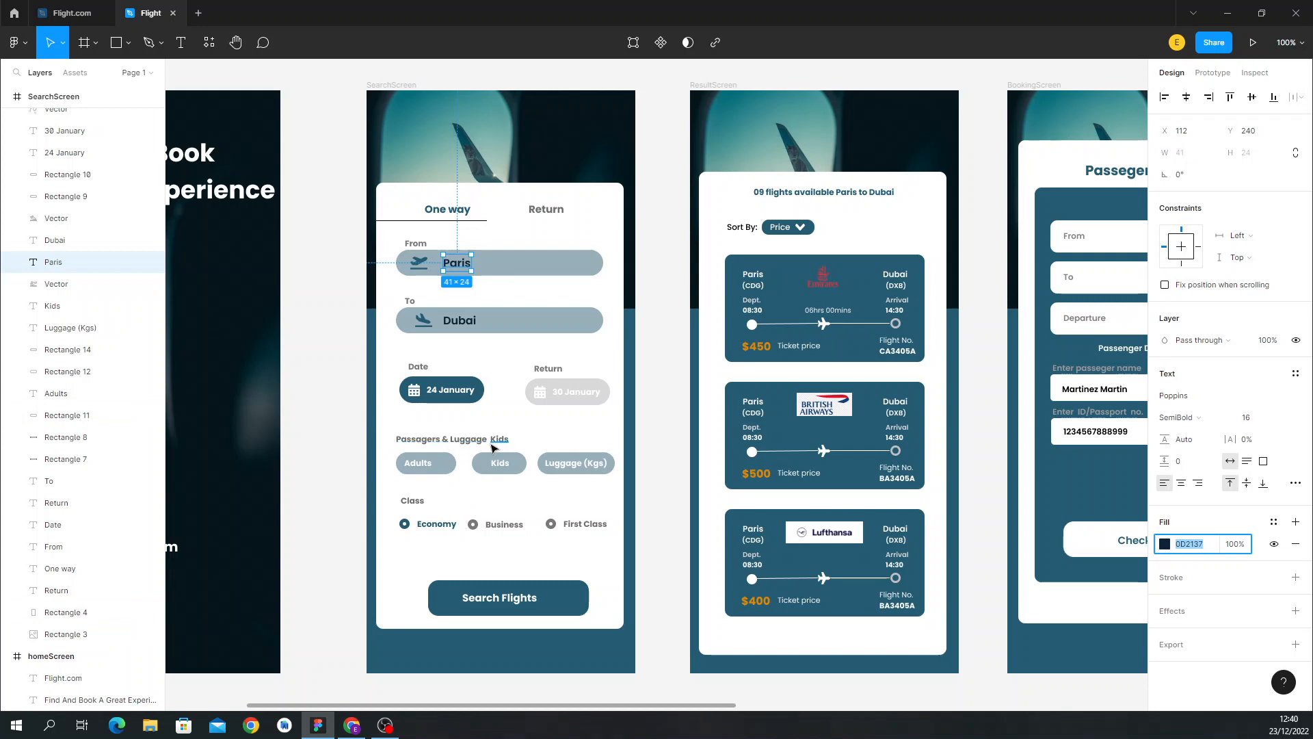
{"action": "left_click", "coordinate": [71, 14]}
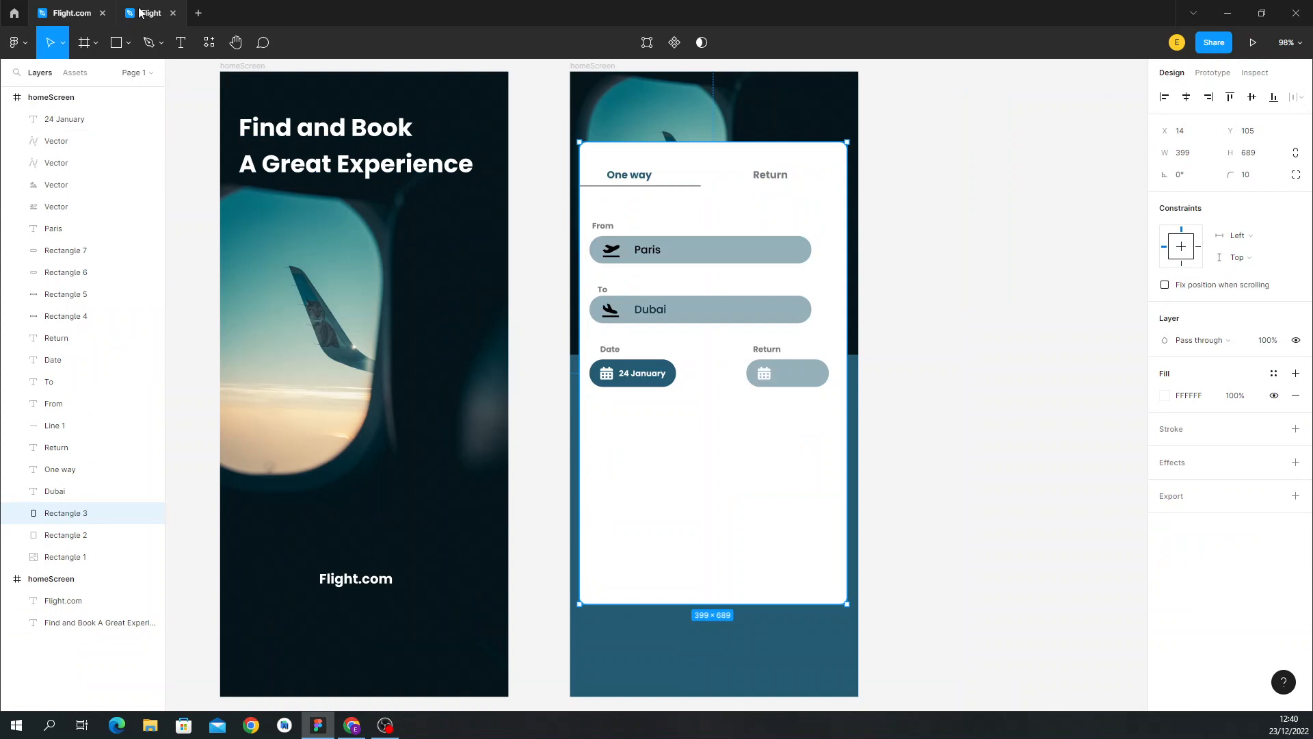
{"action": "left_click", "coordinate": [180, 42]}
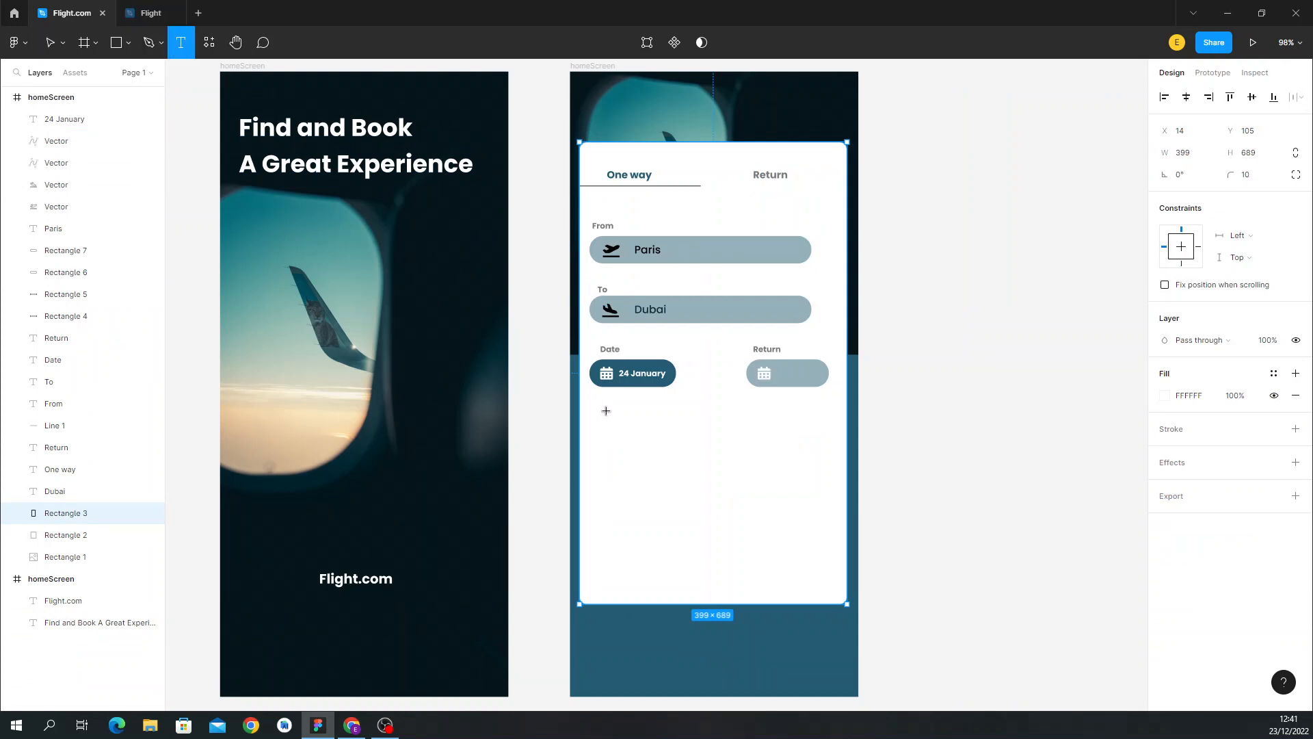
{"action": "left_click", "coordinate": [606, 411]}
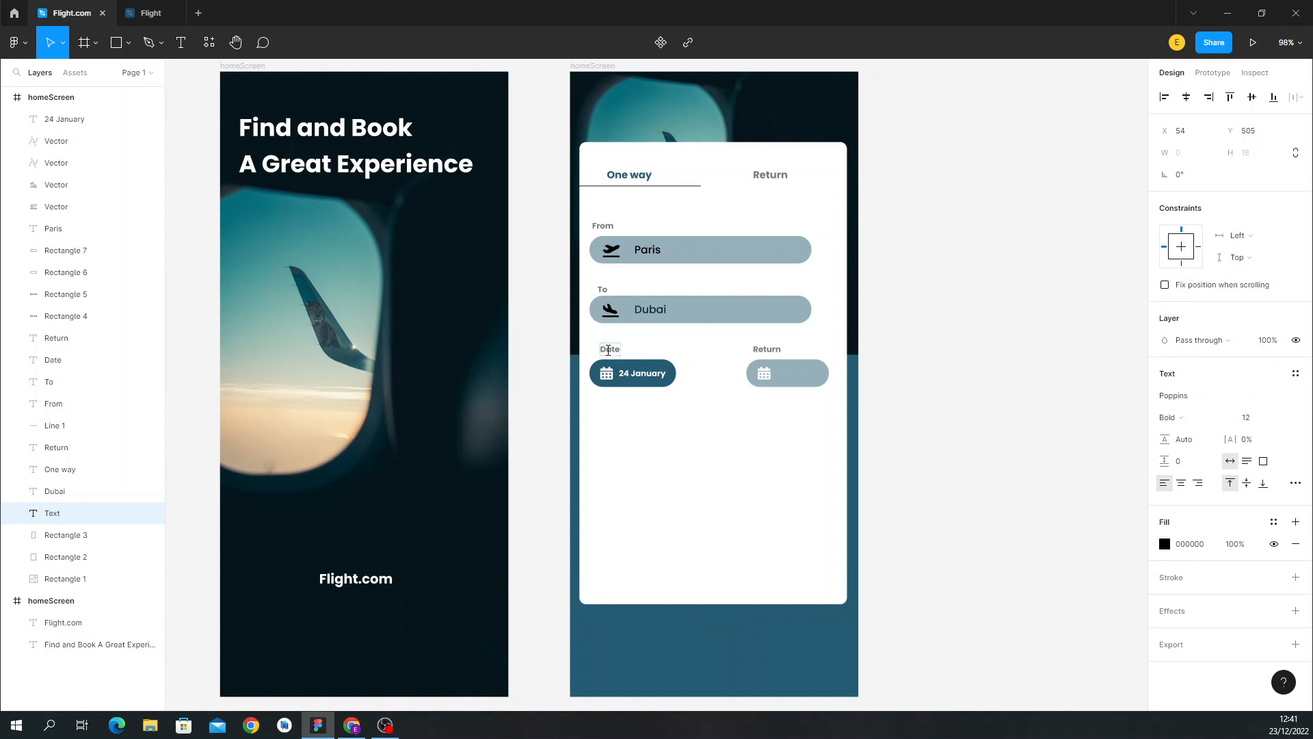
{"action": "key", "text": "Escape"}
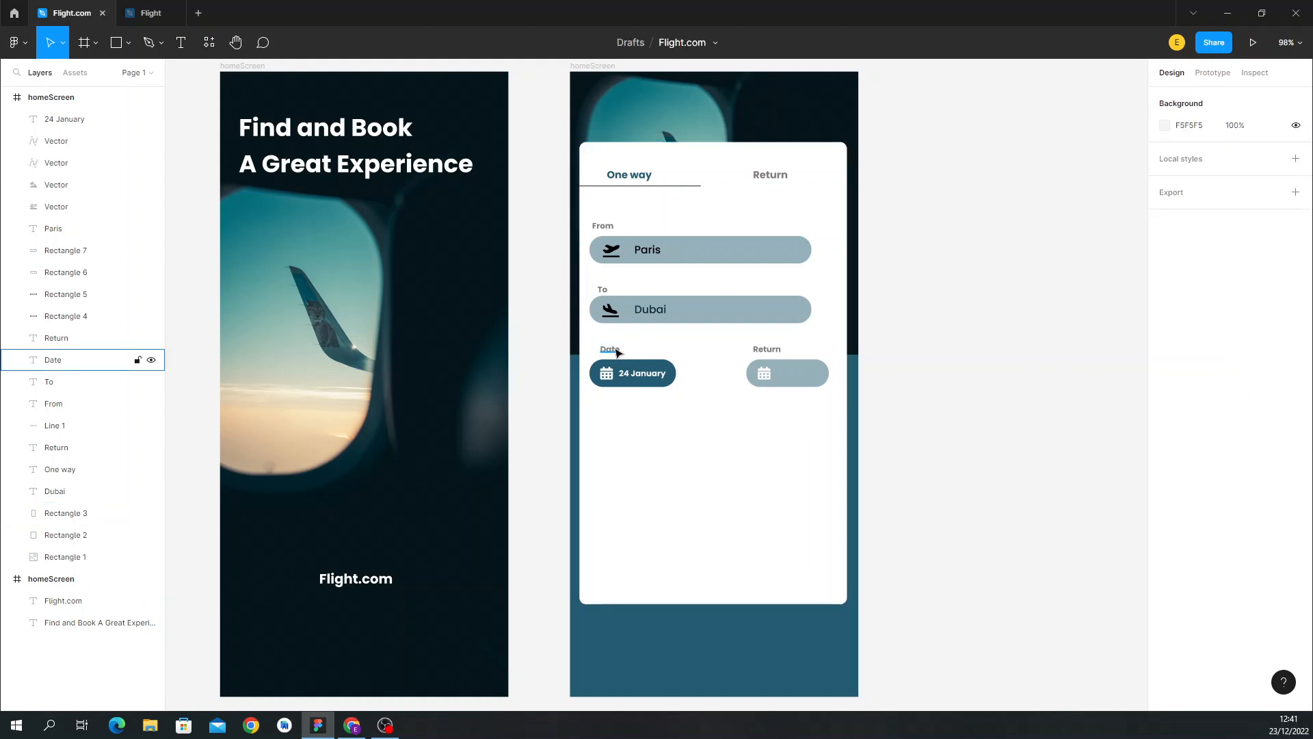
{"action": "left_click_drag", "start_coordinate": [618, 352], "coordinate": [617, 402]}
{"action": "key", "text": "ctrl+z"}
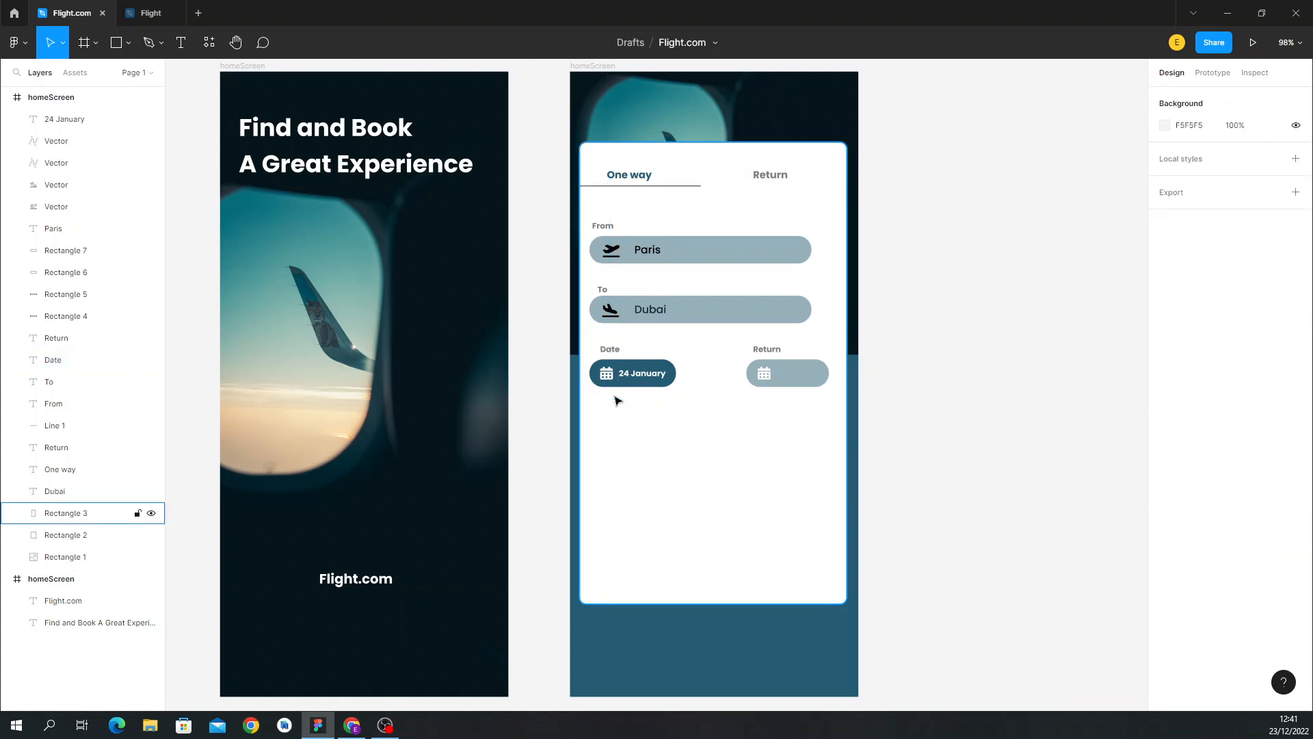
Duplicate the Date label below the Date field and change the copy's text to "Passengers, kids & Luggage".
{"action": "left_click", "coordinate": [609, 349]}
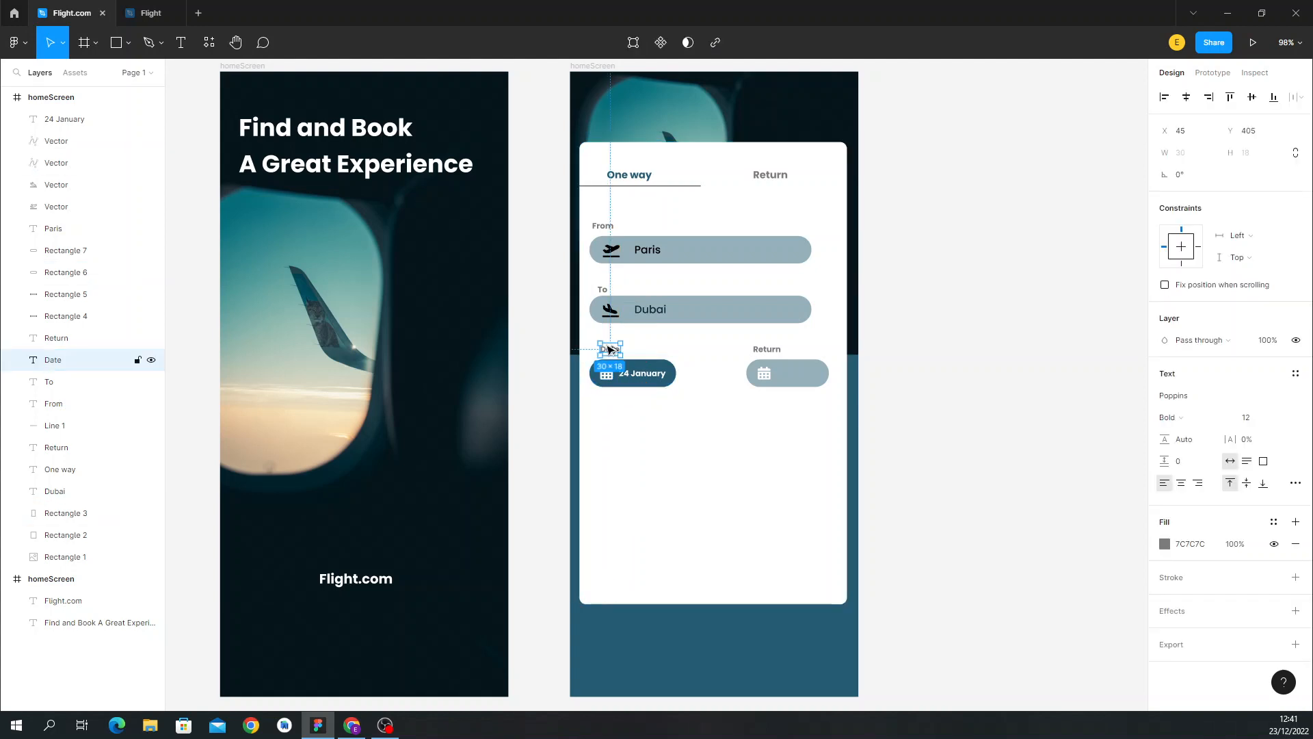
{"action": "left_click_drag", "start_coordinate": [610, 349], "coordinate": [608, 407], "text": "alt"}
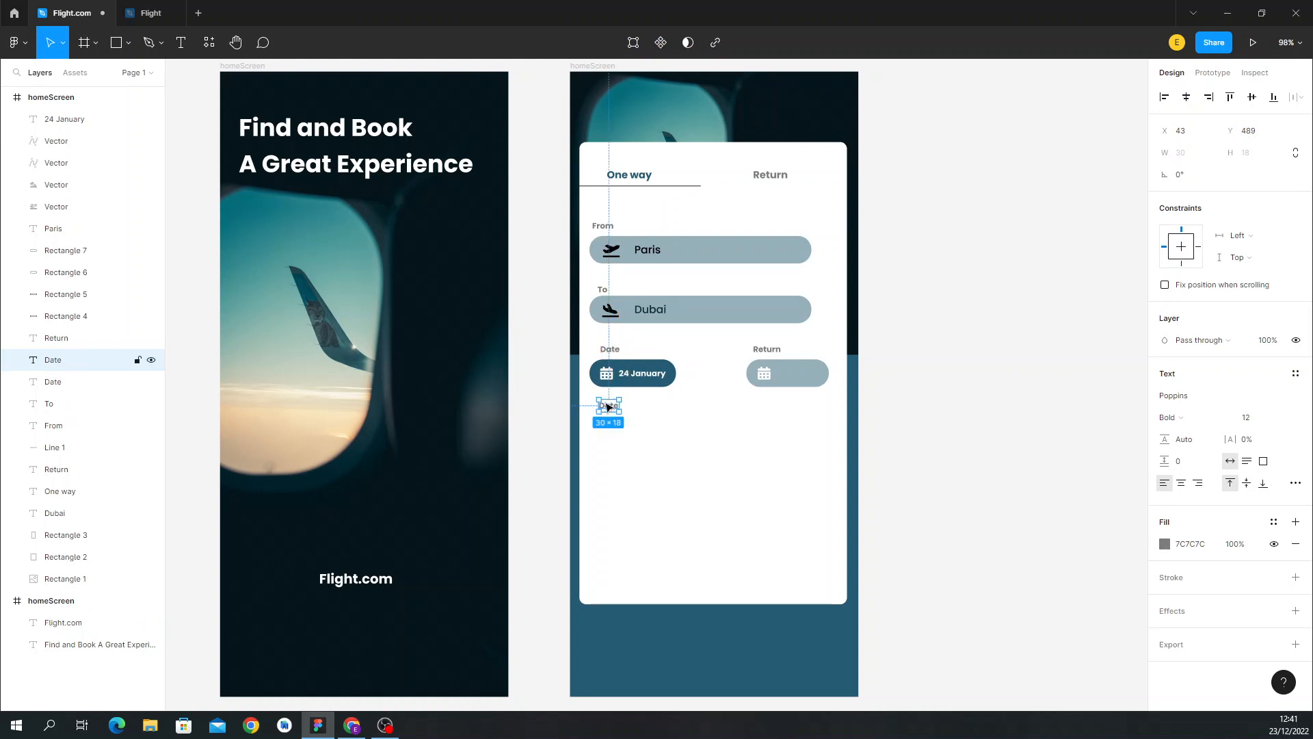
{"action": "double_click", "coordinate": [608, 406]}
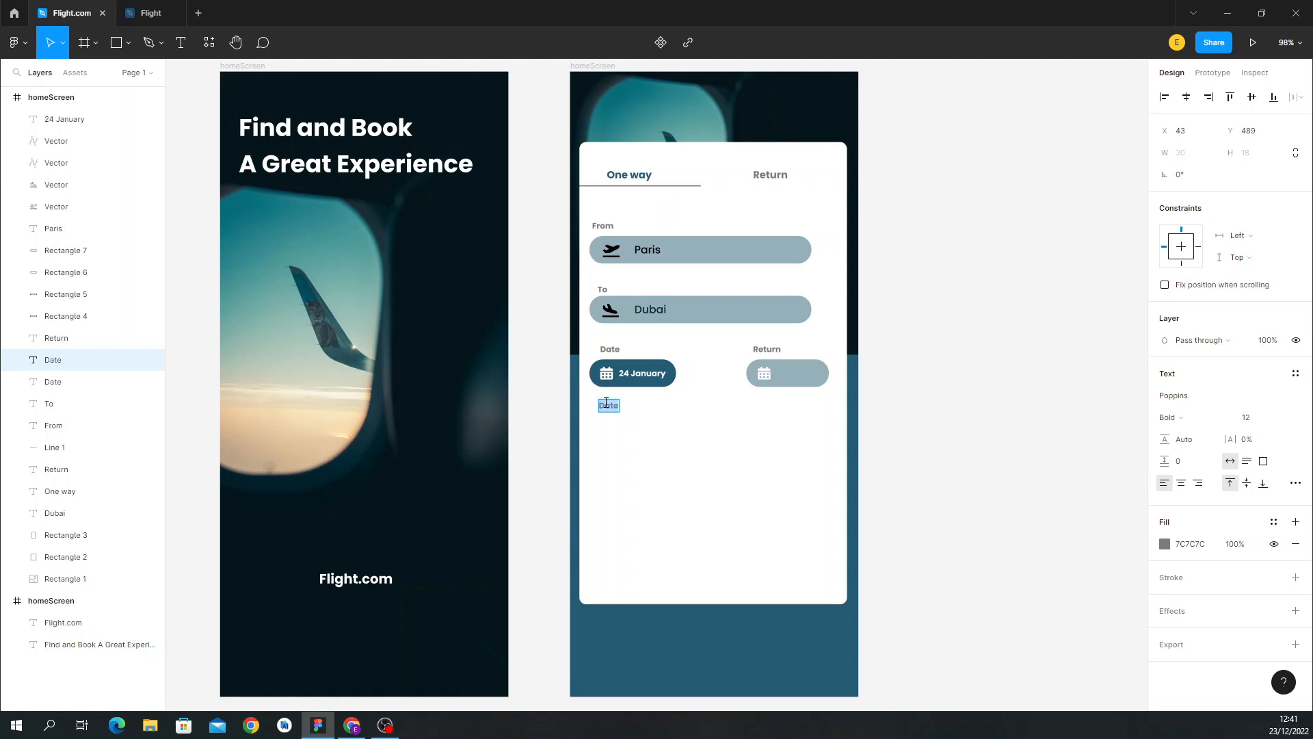
{"action": "type", "text": "Passengers, kids"}
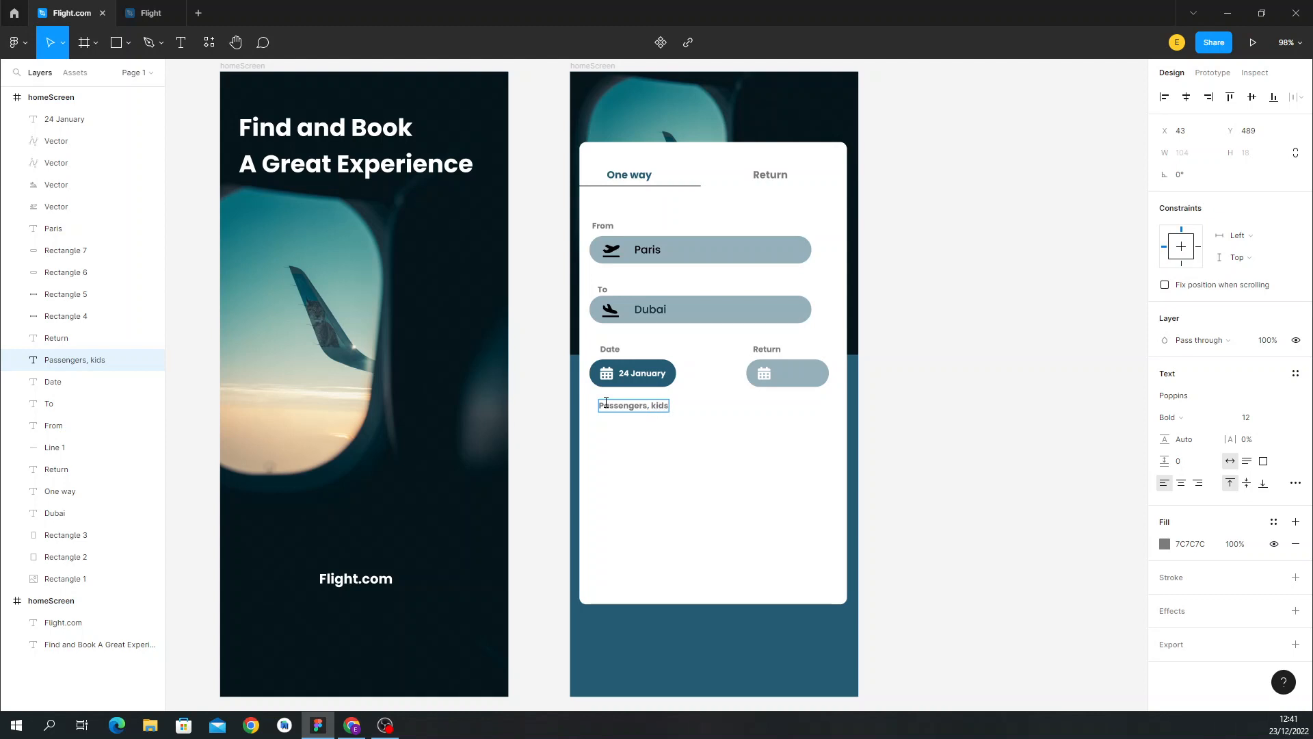
{"action": "type", "text": " & Luggage"}
{"action": "key", "text": "Escape"}
{"action": "left_click", "coordinate": [650, 433]}
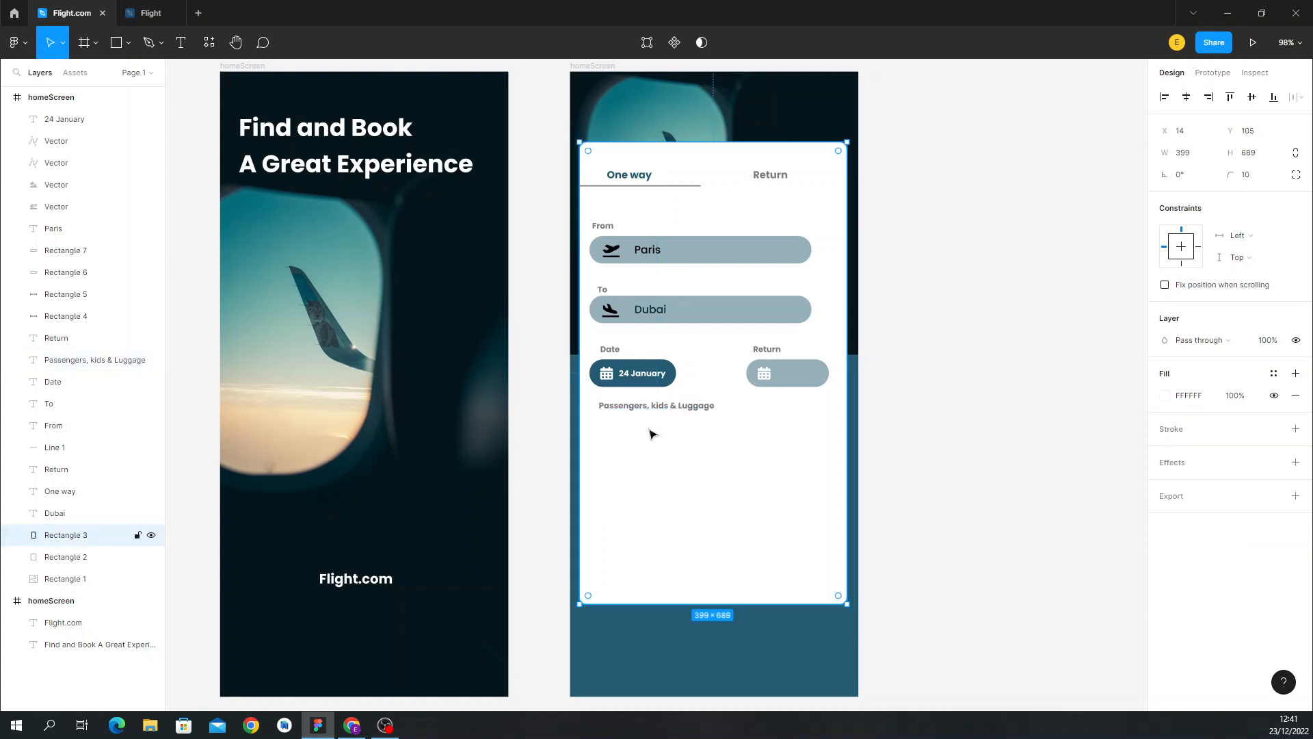
Move the "Passengers, kids & Luggage" label to X 45, Y 487, in line with the Date label.
{"action": "double_click", "coordinate": [643, 407]}
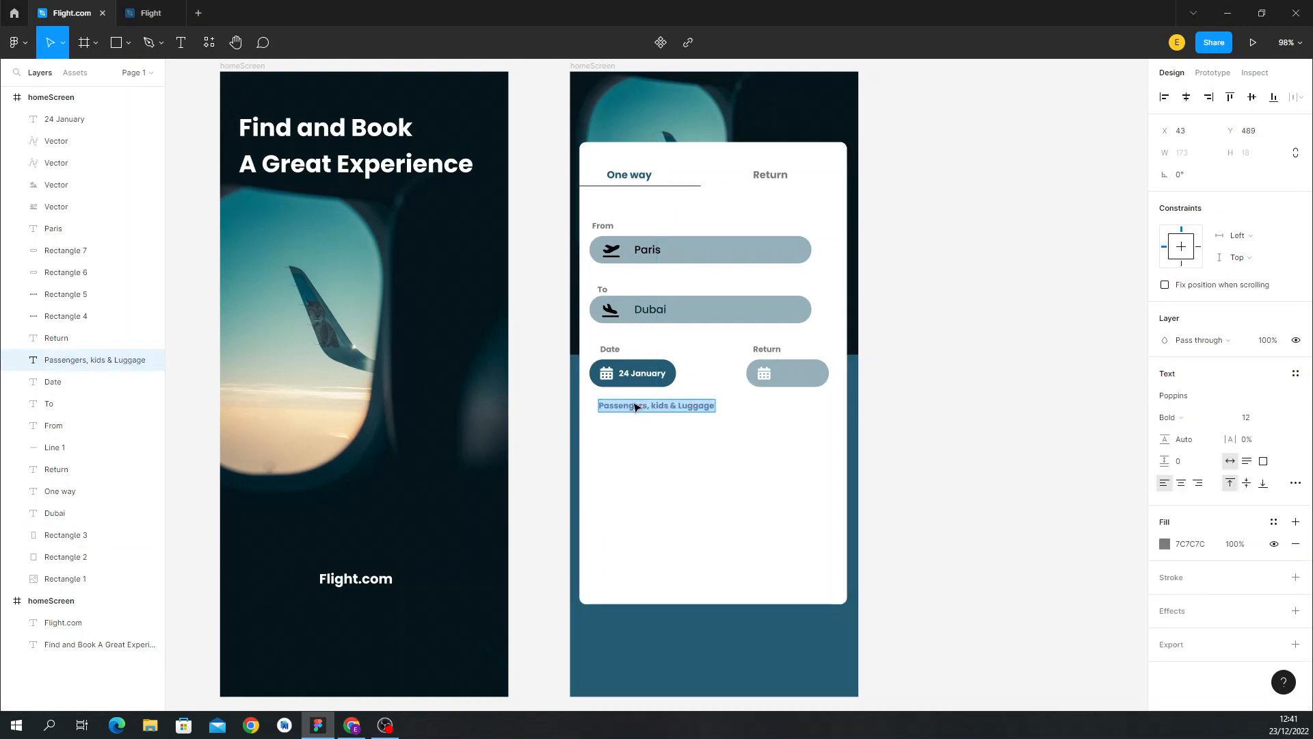
{"action": "key", "text": "Escape"}
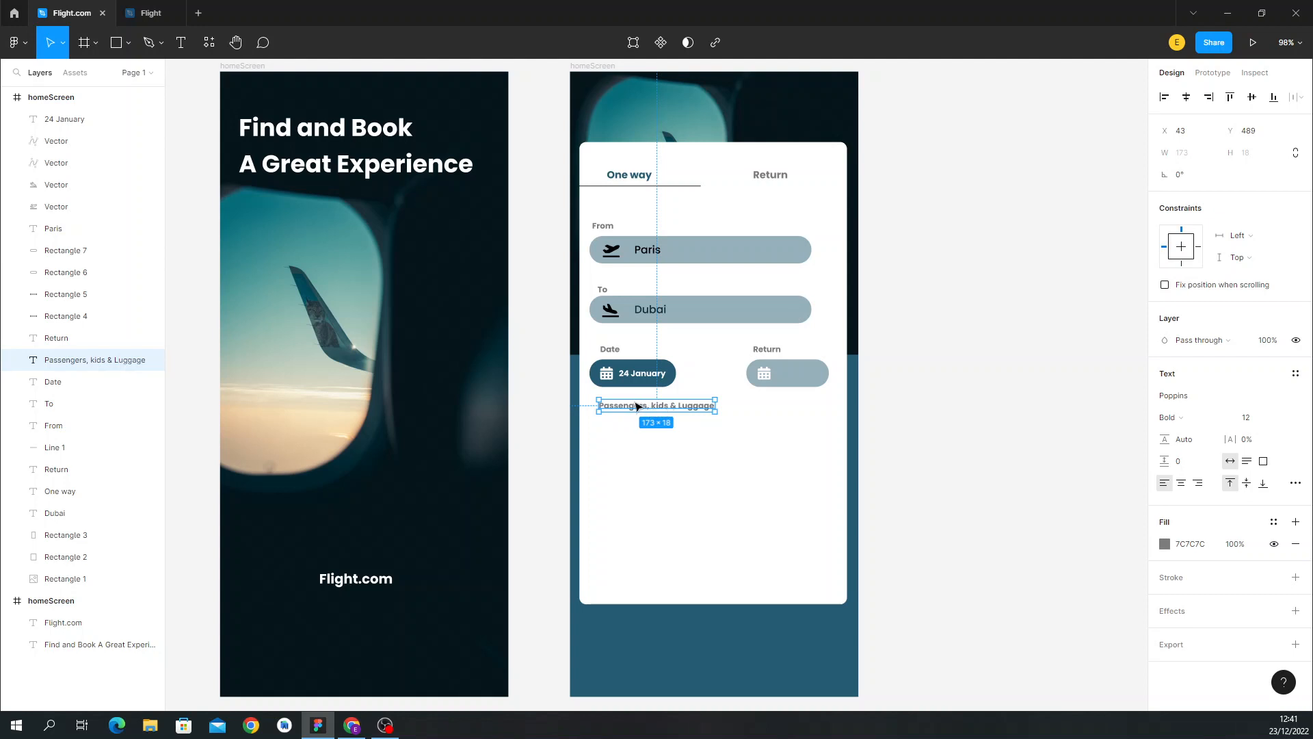
{"action": "mouse_move", "coordinate": [635, 406]}
{"action": "left_mouse_down"}
{"action": "mouse_move", "coordinate": [668, 410]}
{"action": "mouse_move", "coordinate": [638, 405]}
{"action": "left_mouse_up"}
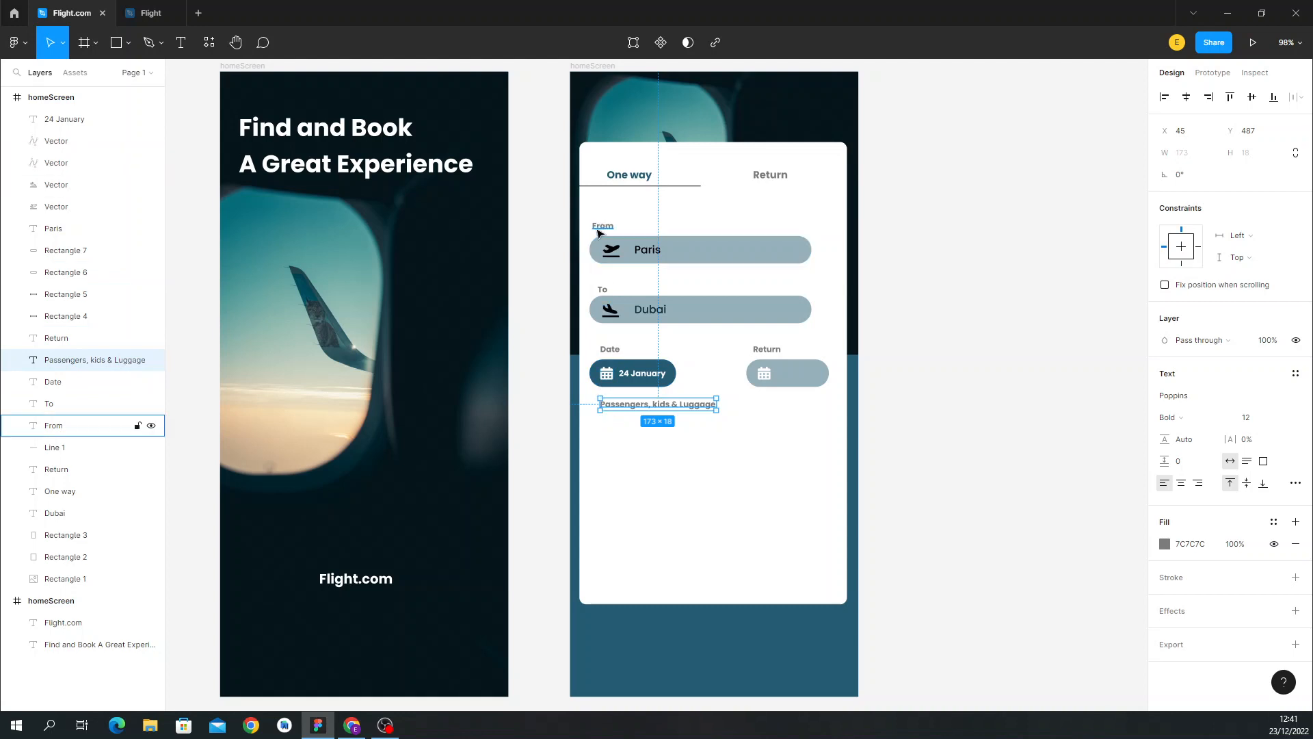
{"action": "left_click", "coordinate": [557, 459]}
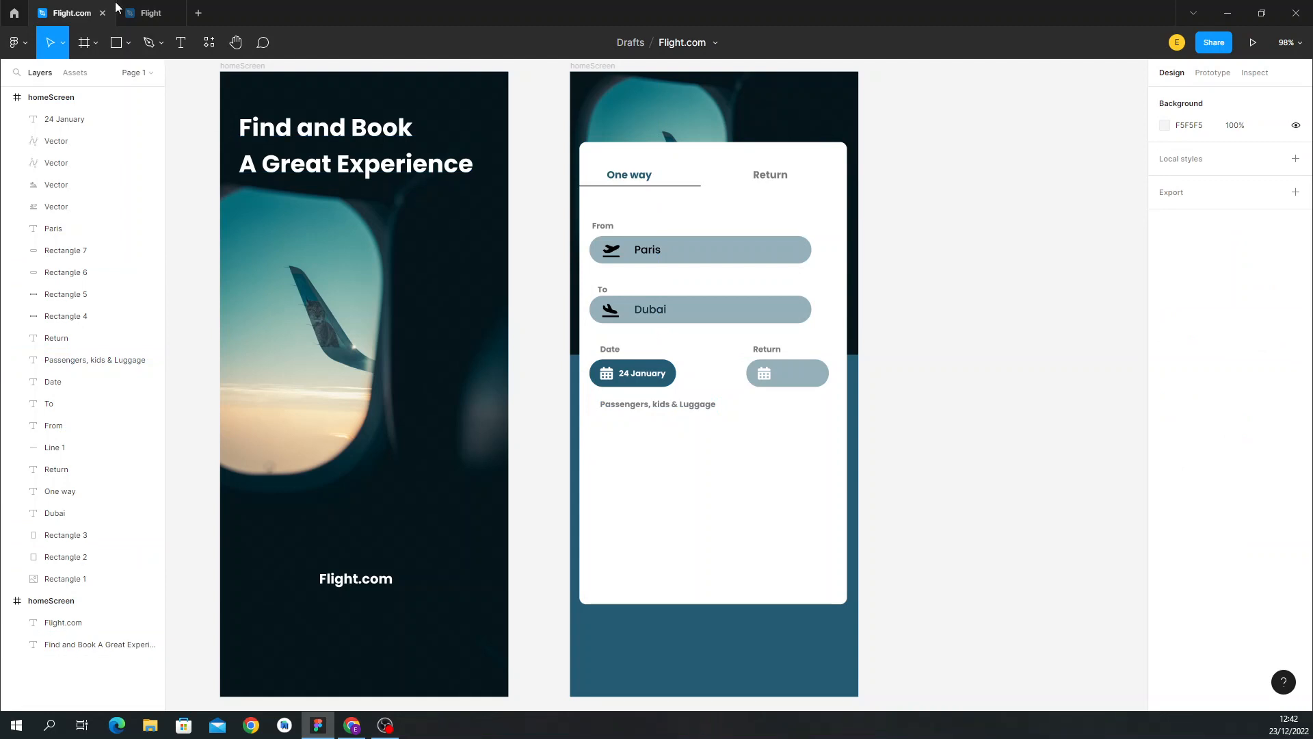
Check the Flight reference and duplicate the Return field's rectangle below the Passengers label, 111 wide, at X 33, Y 519.
{"action": "left_click", "coordinate": [138, 5]}
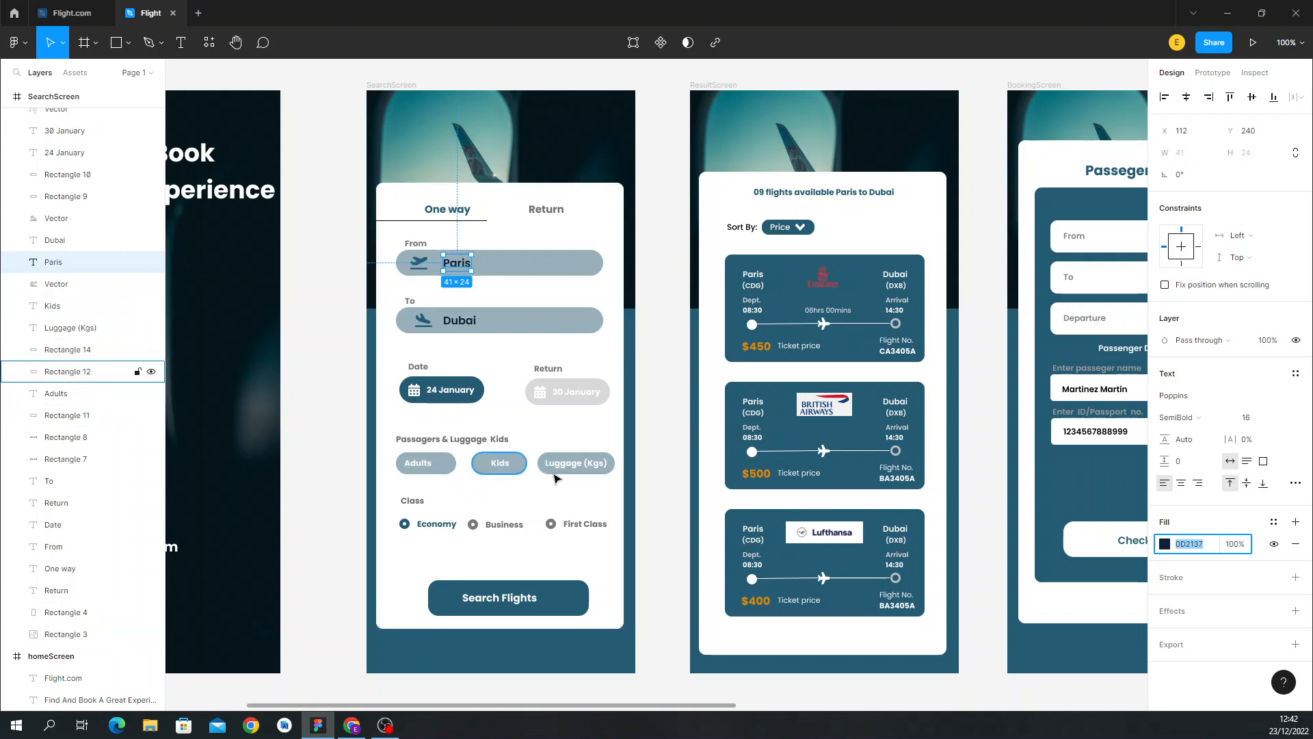
{"action": "left_click", "coordinate": [68, 13]}
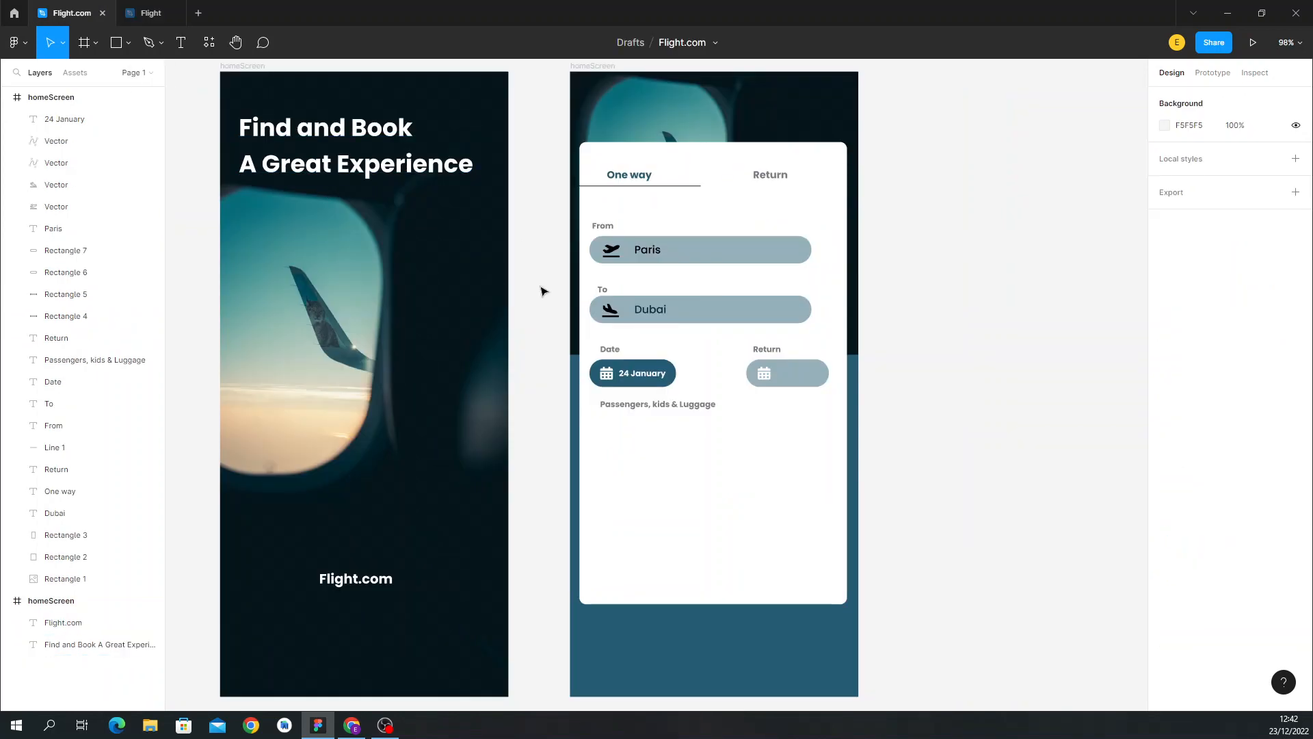
{"action": "left_click", "coordinate": [732, 316]}
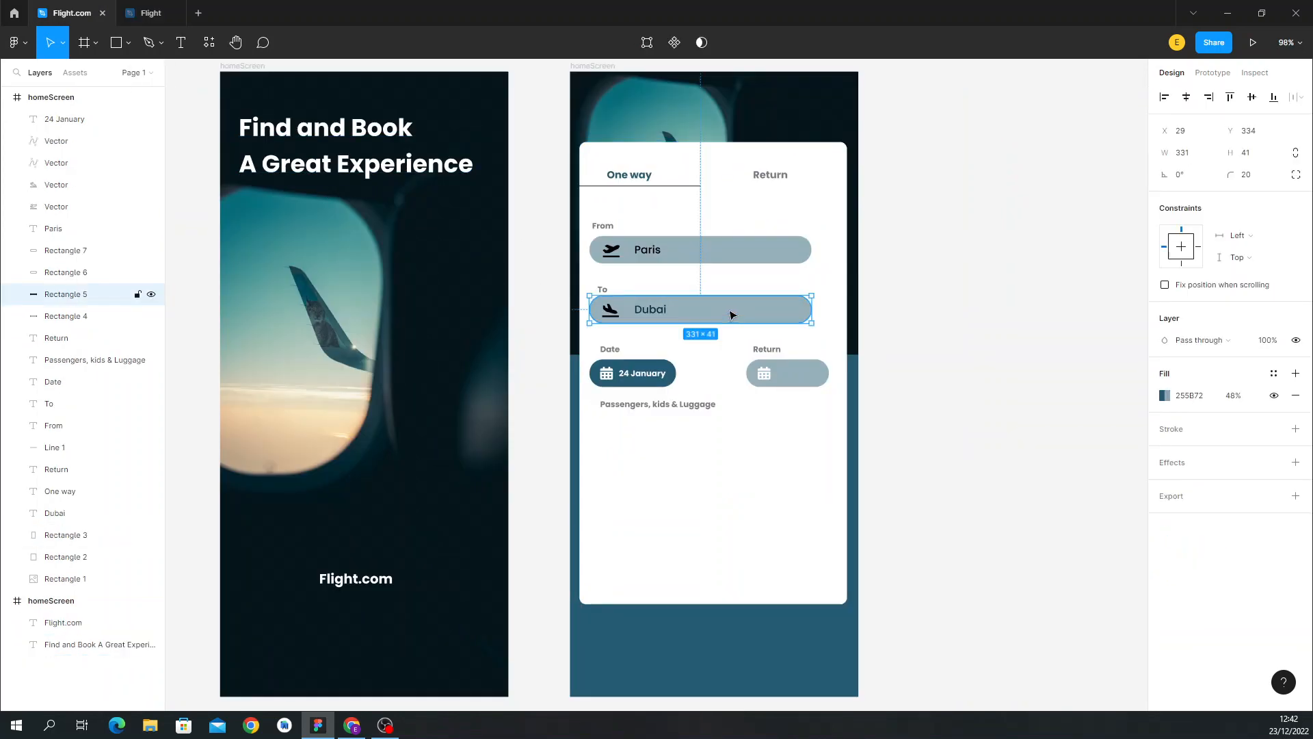
{"action": "left_click", "coordinate": [805, 378]}
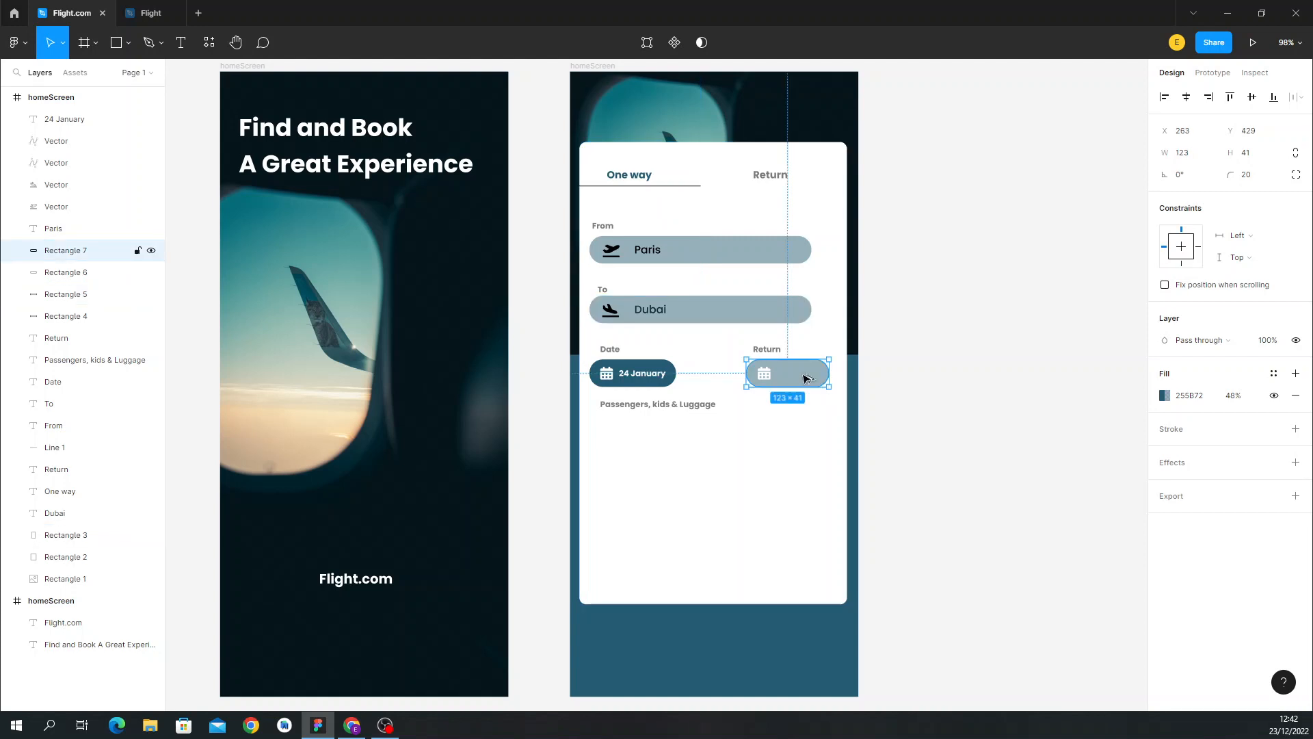
{"action": "key", "text": "alt"}
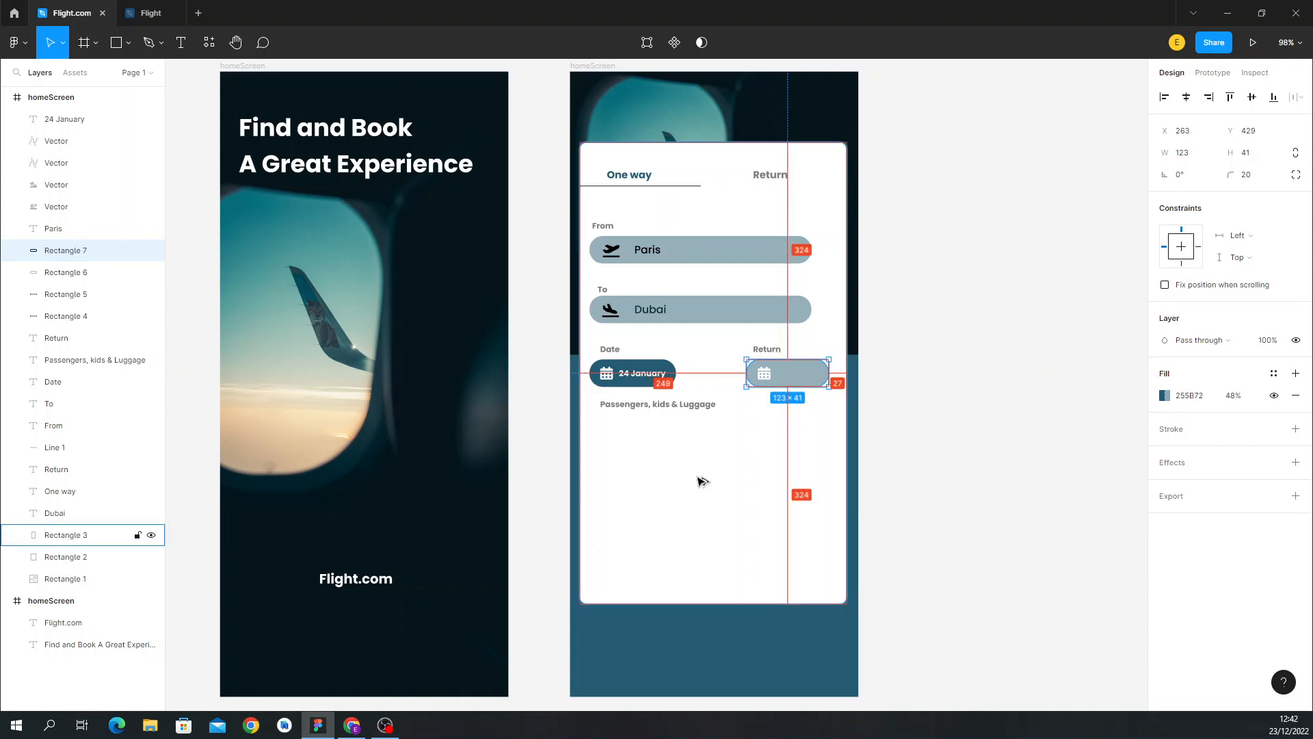
{"action": "left_click_drag", "start_coordinate": [780, 378], "coordinate": [667, 428]}
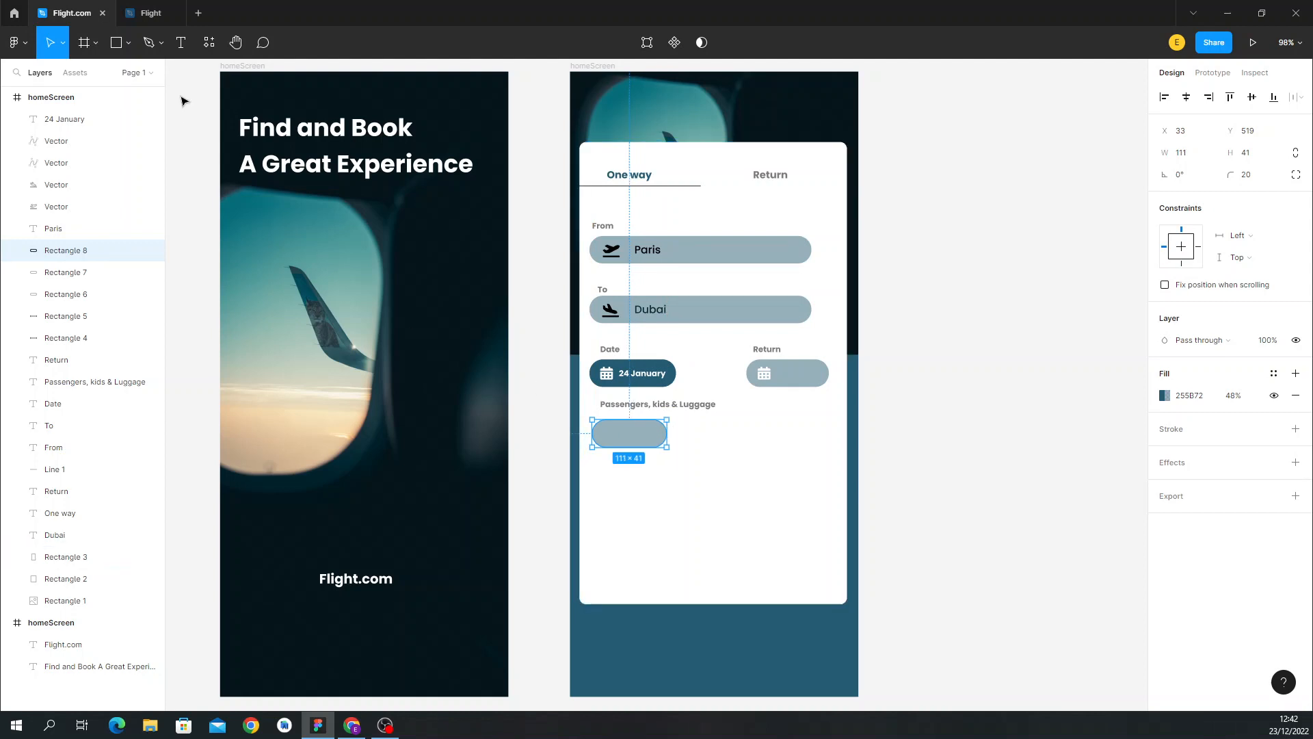
Add the text "Adults" inside the new rectangle under the Passengers label, positioned at X 52, Y 530.
{"action": "left_click", "coordinate": [180, 42]}
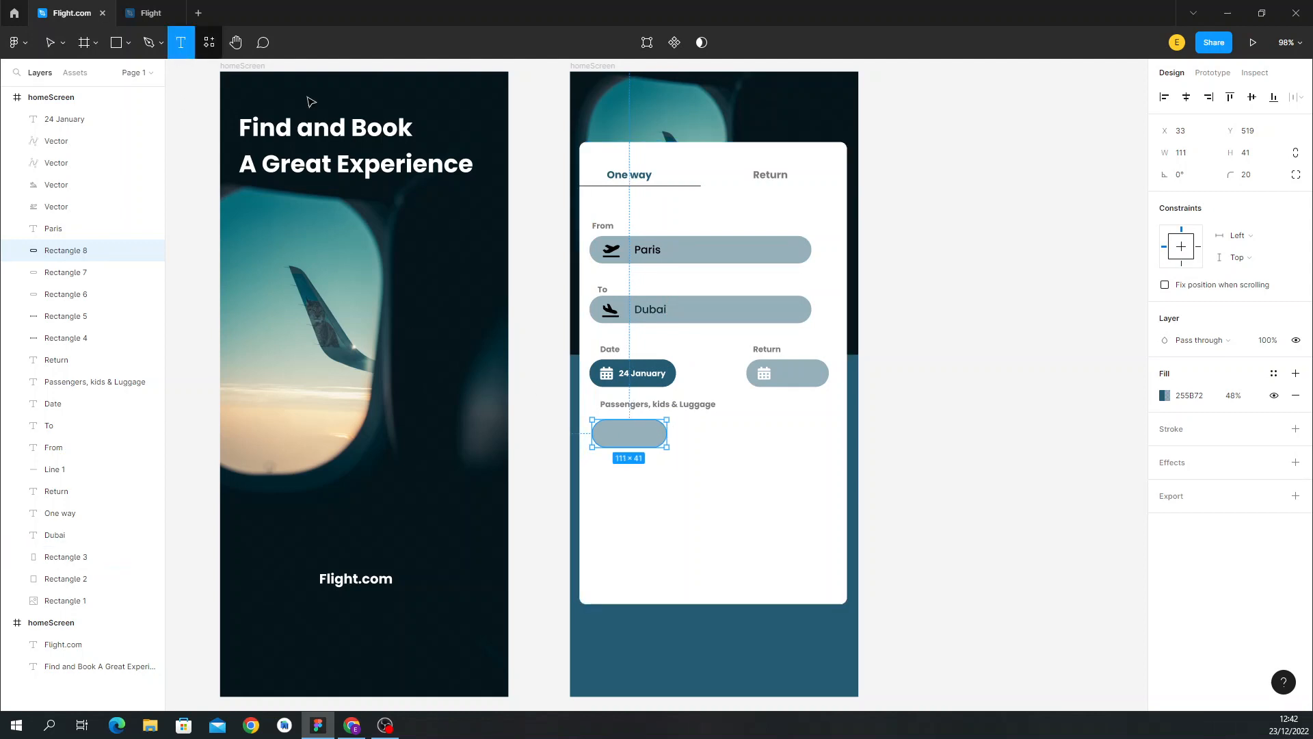
{"action": "left_click", "coordinate": [608, 432]}
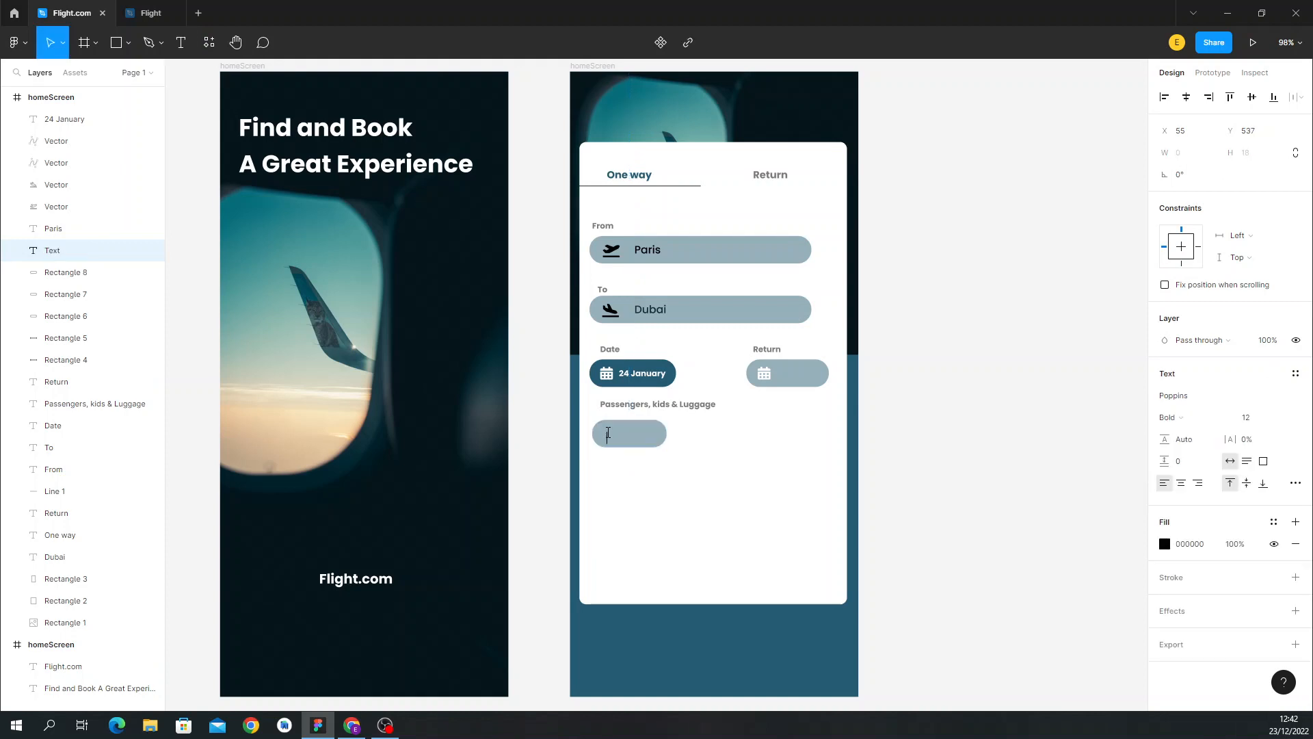
{"action": "type", "text": "Adults"}
{"action": "key", "text": "Escape"}
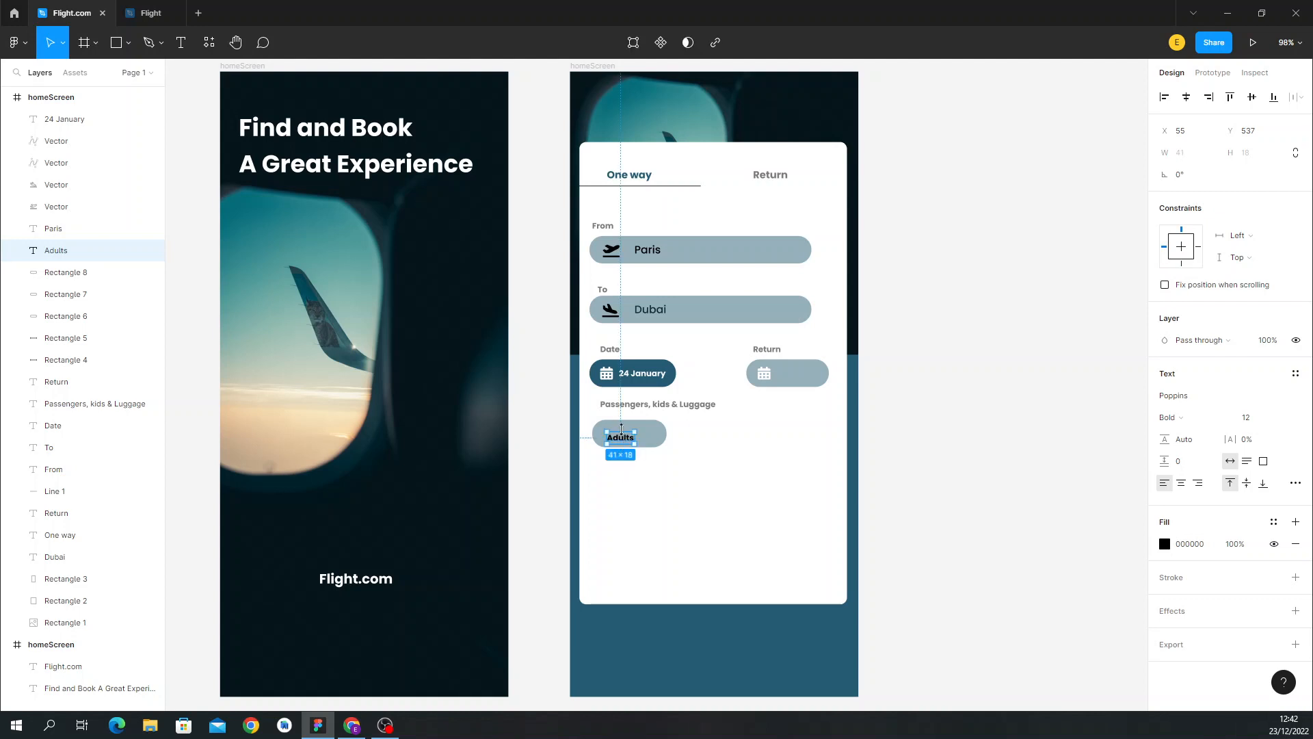
{"action": "left_click_drag", "start_coordinate": [621, 431], "coordinate": [619, 432]}
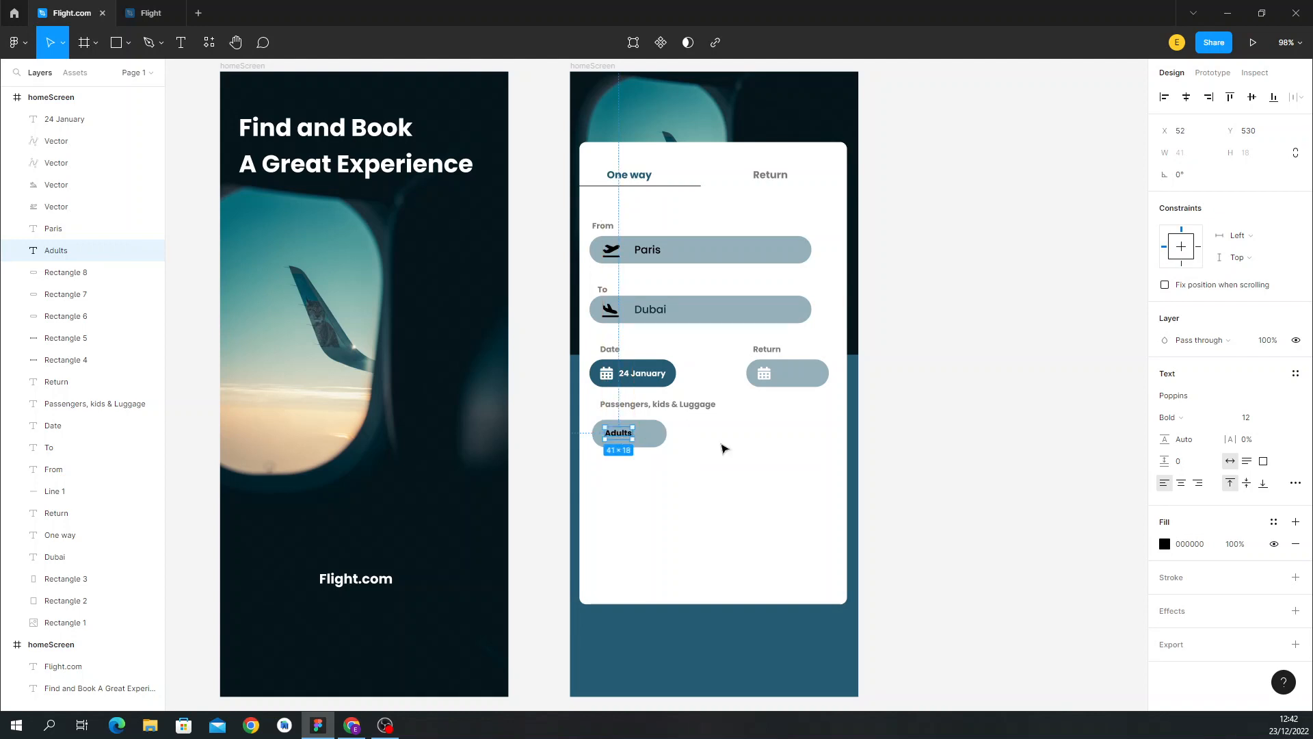
Check the Adults text colour in the Flight file and set the Adults label's fill to near-white FFFDFD.
{"action": "left_click", "coordinate": [150, 11]}
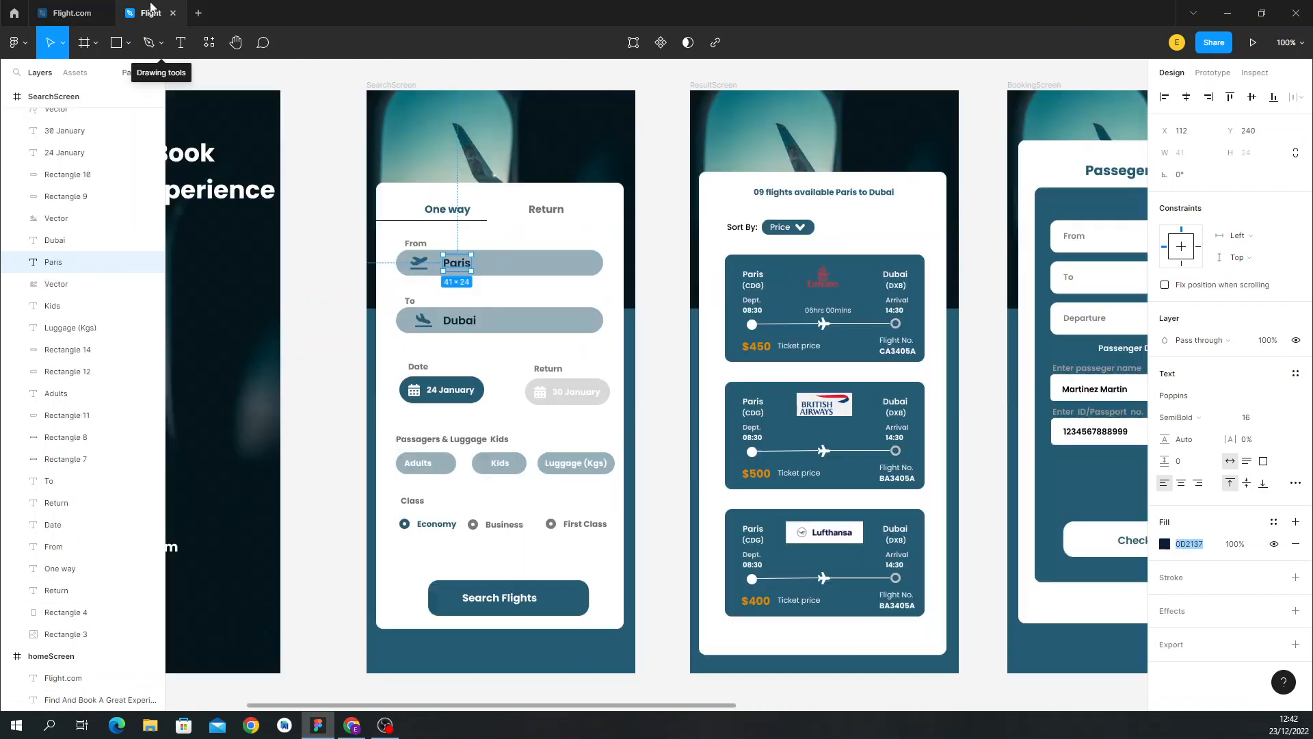
{"action": "left_click", "coordinate": [80, 11]}
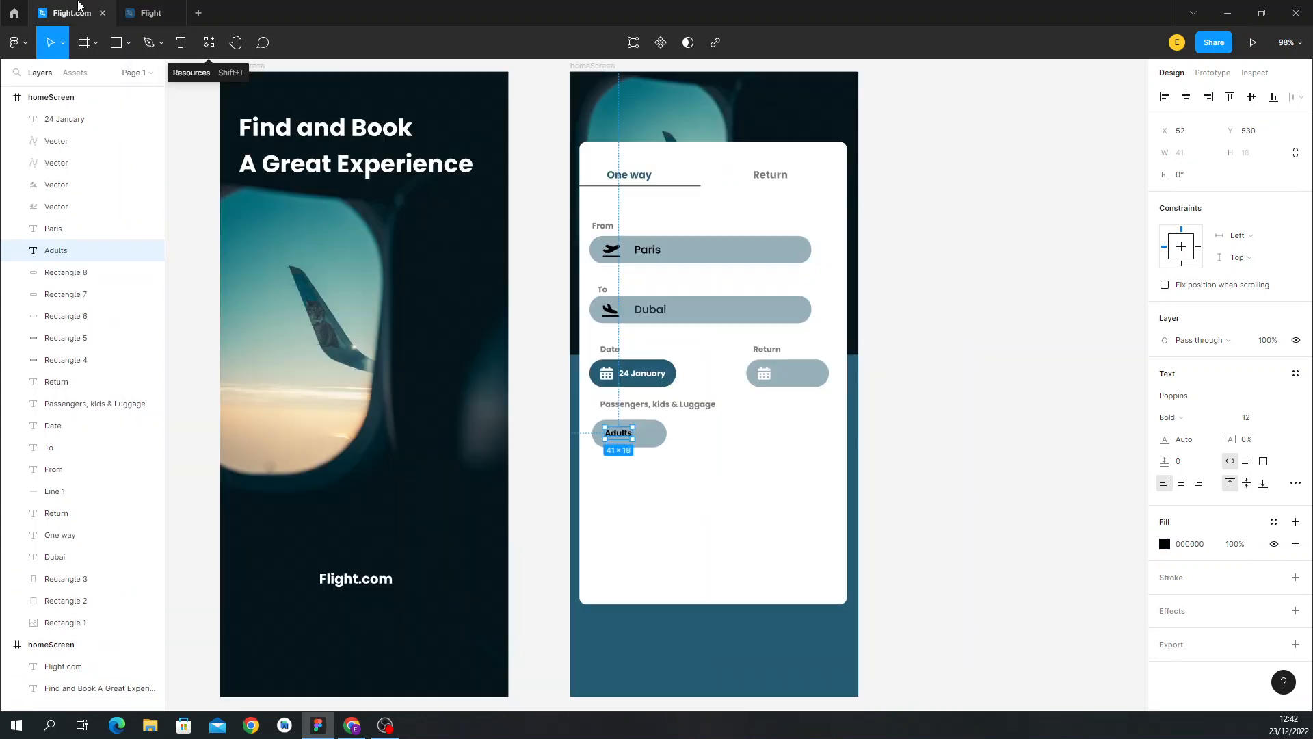
{"action": "left_click", "coordinate": [1165, 543]}
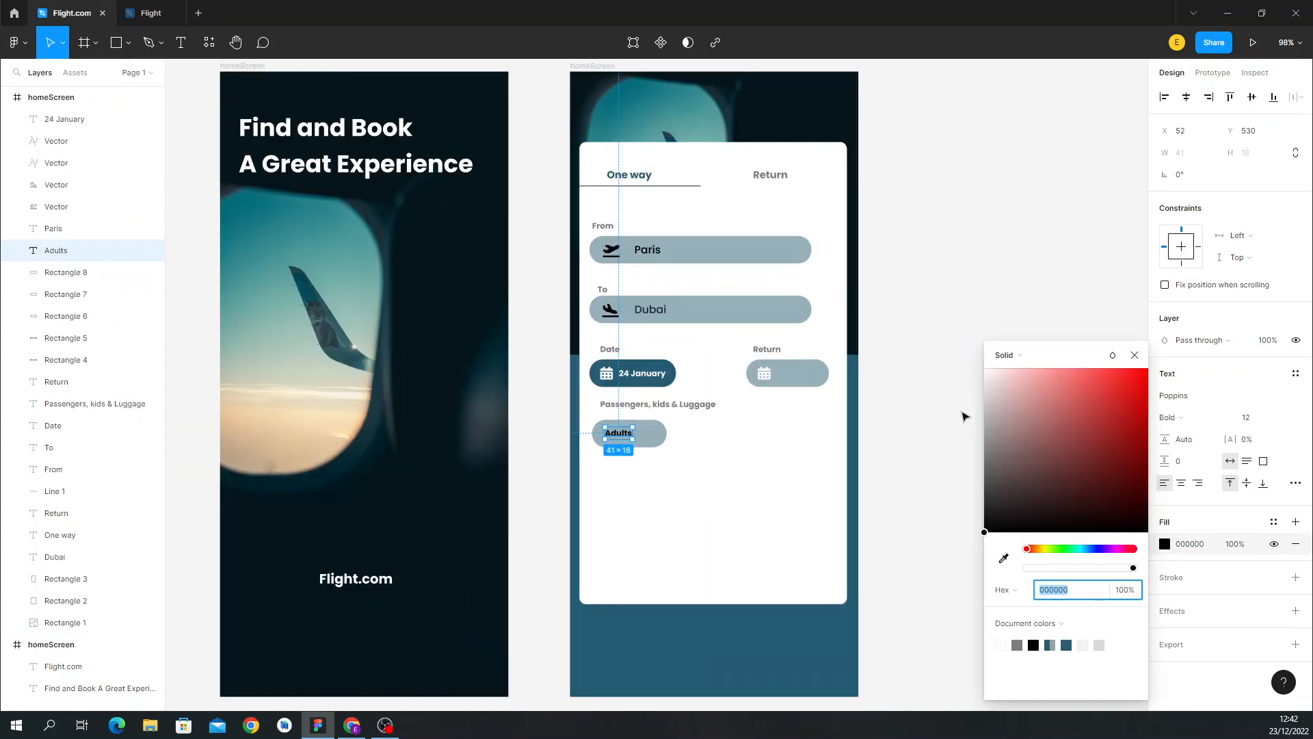
{"action": "left_click_drag", "start_coordinate": [989, 412], "coordinate": [985, 368]}
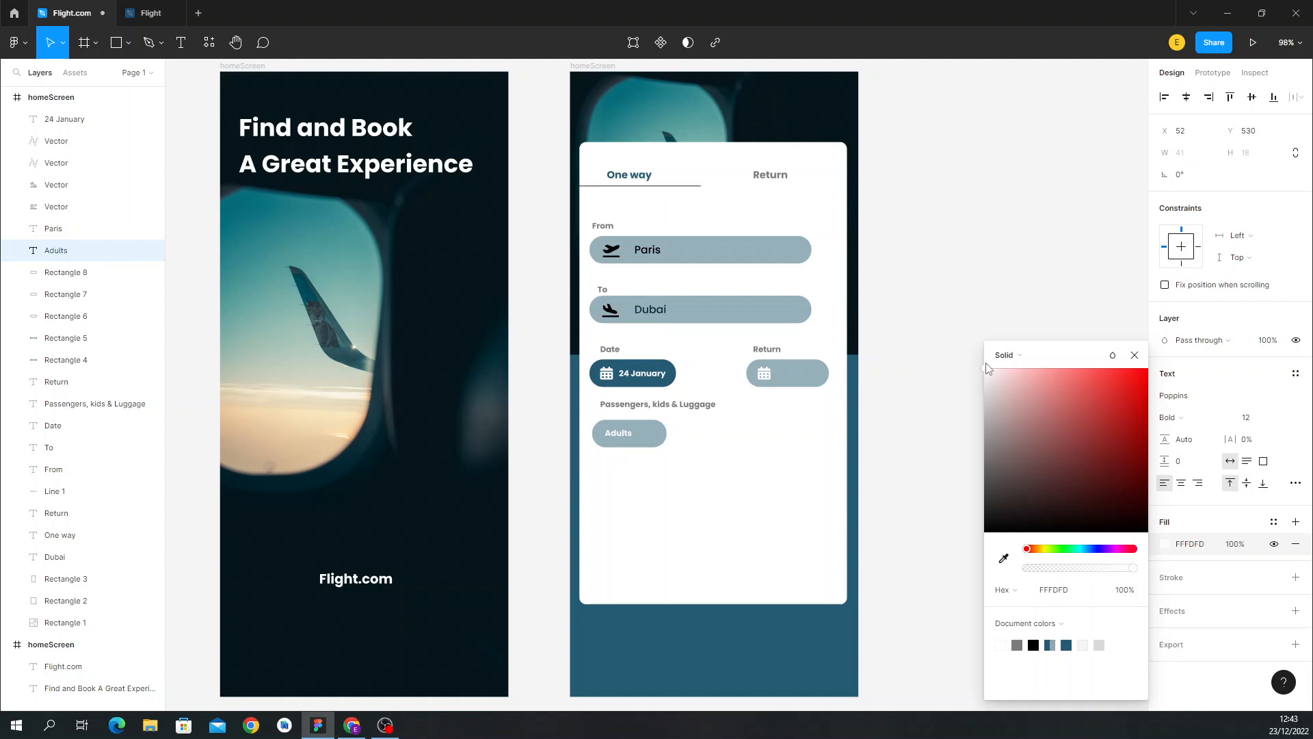
Duplicate the Adults rectangle twice along the same row, the middle one at X 158, and copy the Adults label into both new rectangles.
{"action": "left_click", "coordinate": [658, 439]}
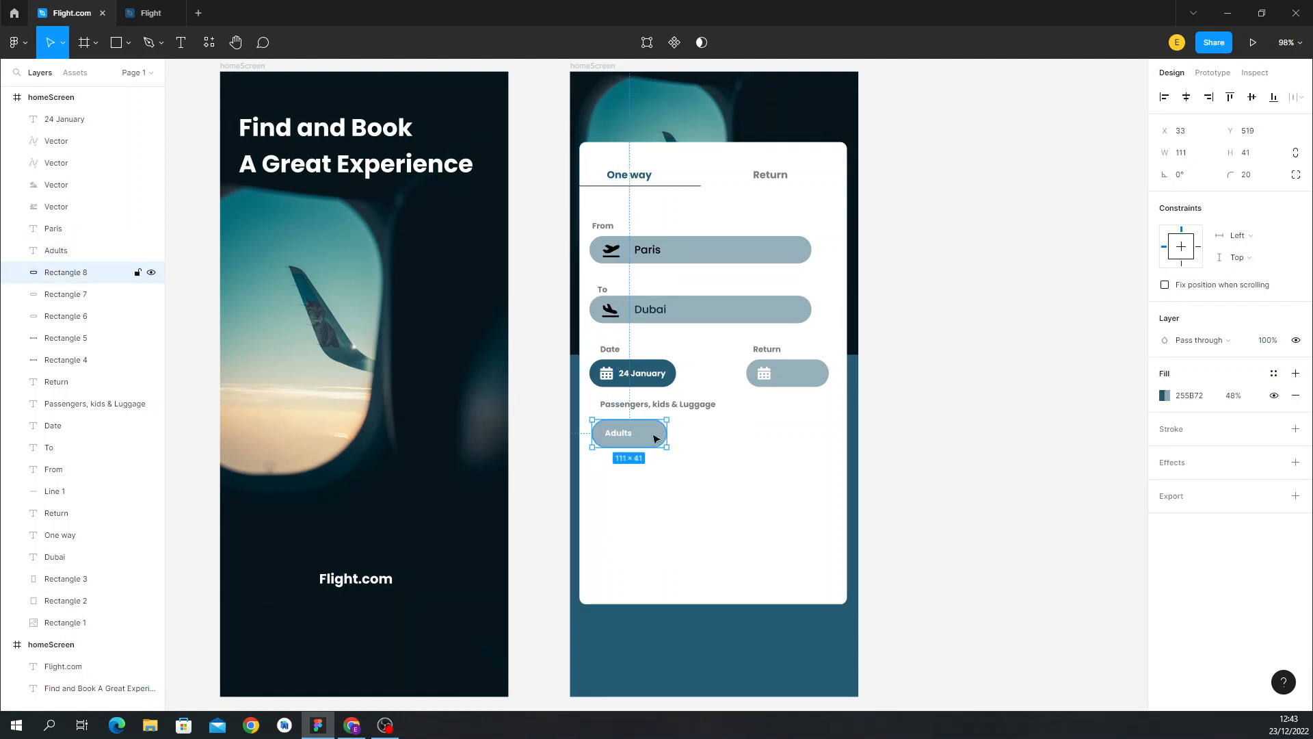
{"action": "left_click_drag", "start_coordinate": [658, 439], "coordinate": [830, 437]}
{"action": "left_click_drag", "start_coordinate": [739, 438], "coordinate": [736, 440]}
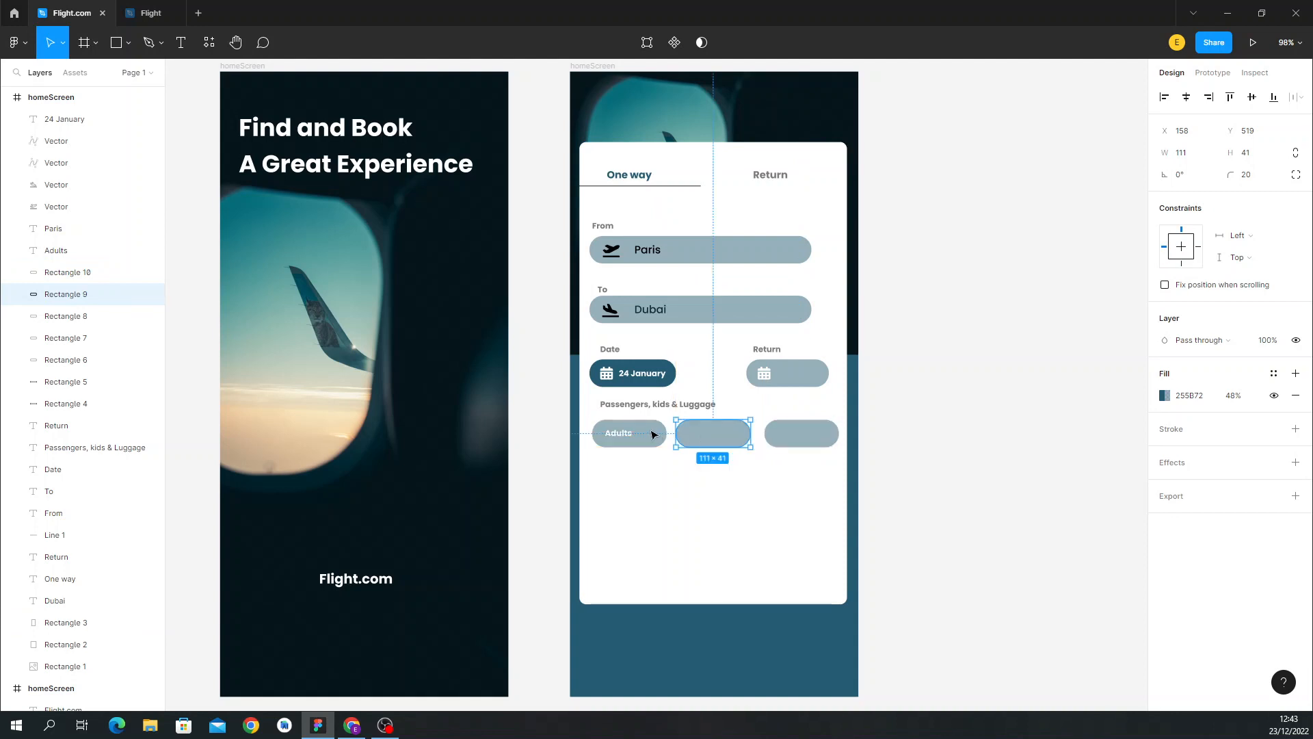
{"action": "left_click", "coordinate": [624, 440]}
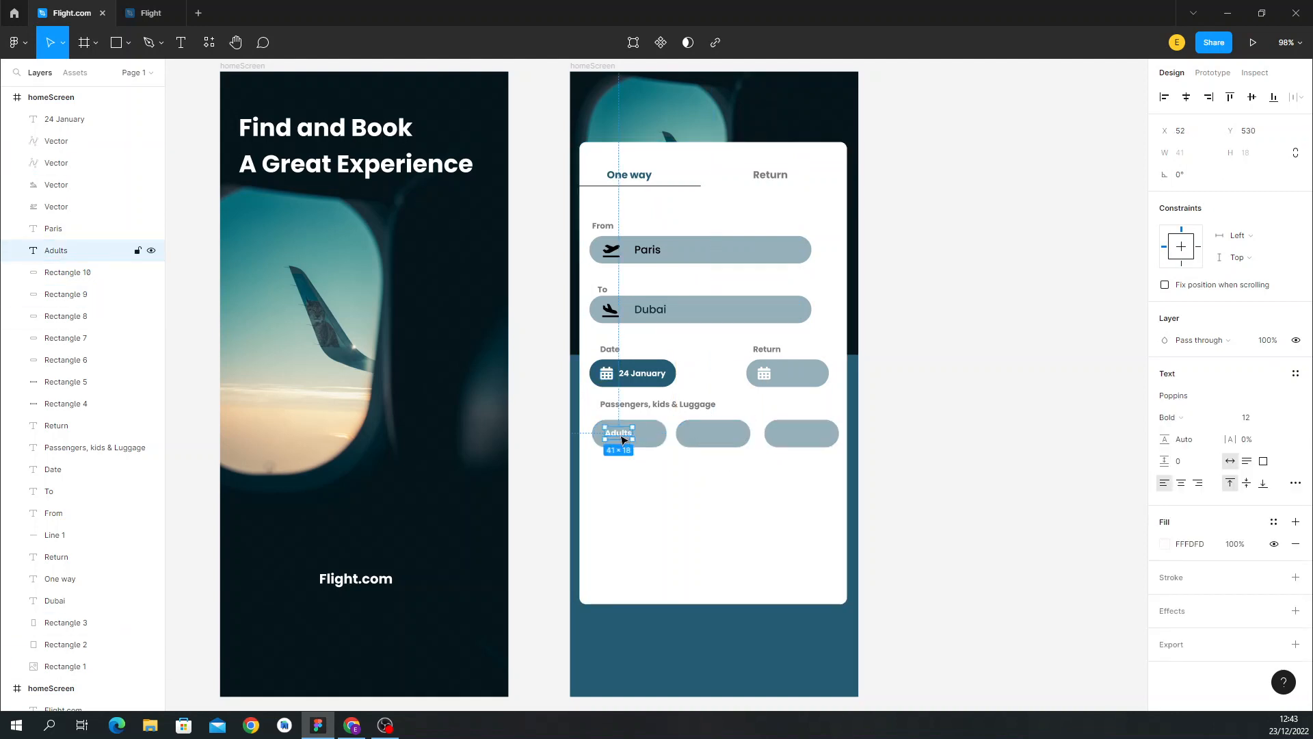
{"action": "left_click_drag", "start_coordinate": [623, 440], "coordinate": [795, 438]}
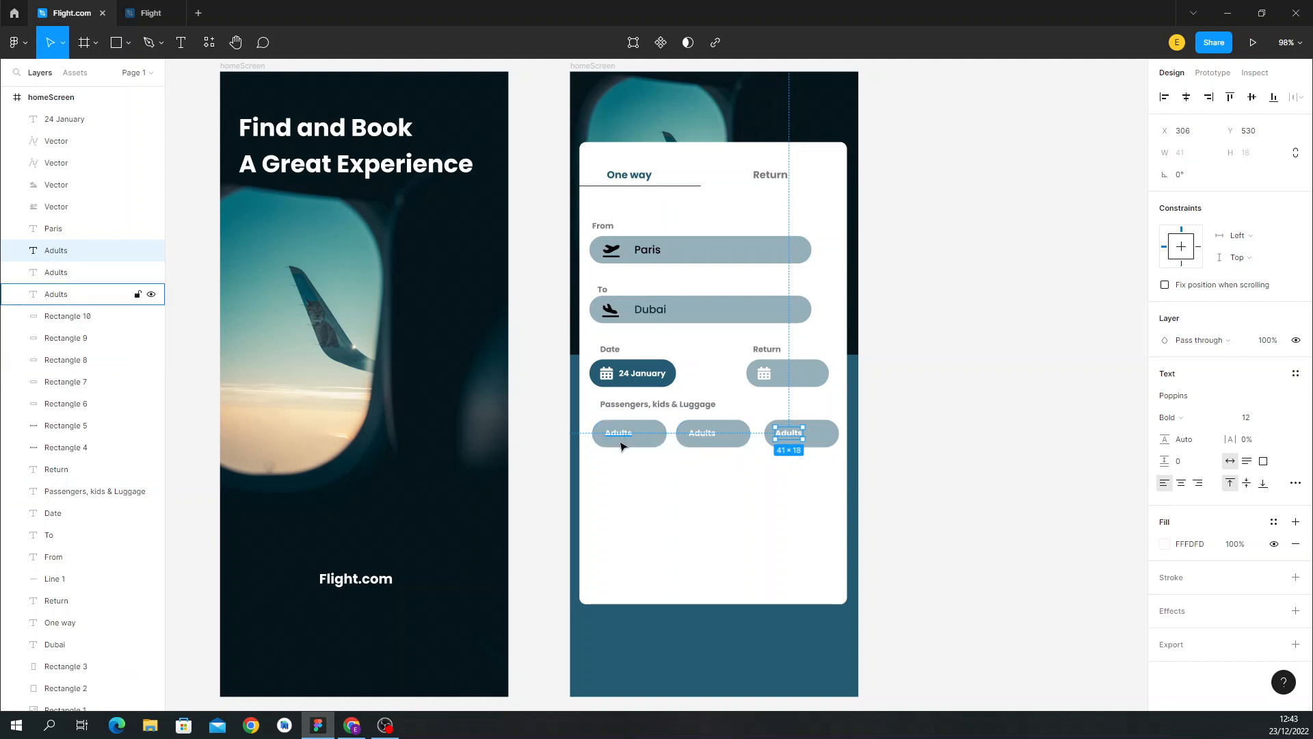
Change the copied Adults labels under Passengers, kids & Luggage to "Kids" in the middle rectangle and "Luggage(Kgs)" in the third.
{"action": "double_click", "coordinate": [708, 432]}
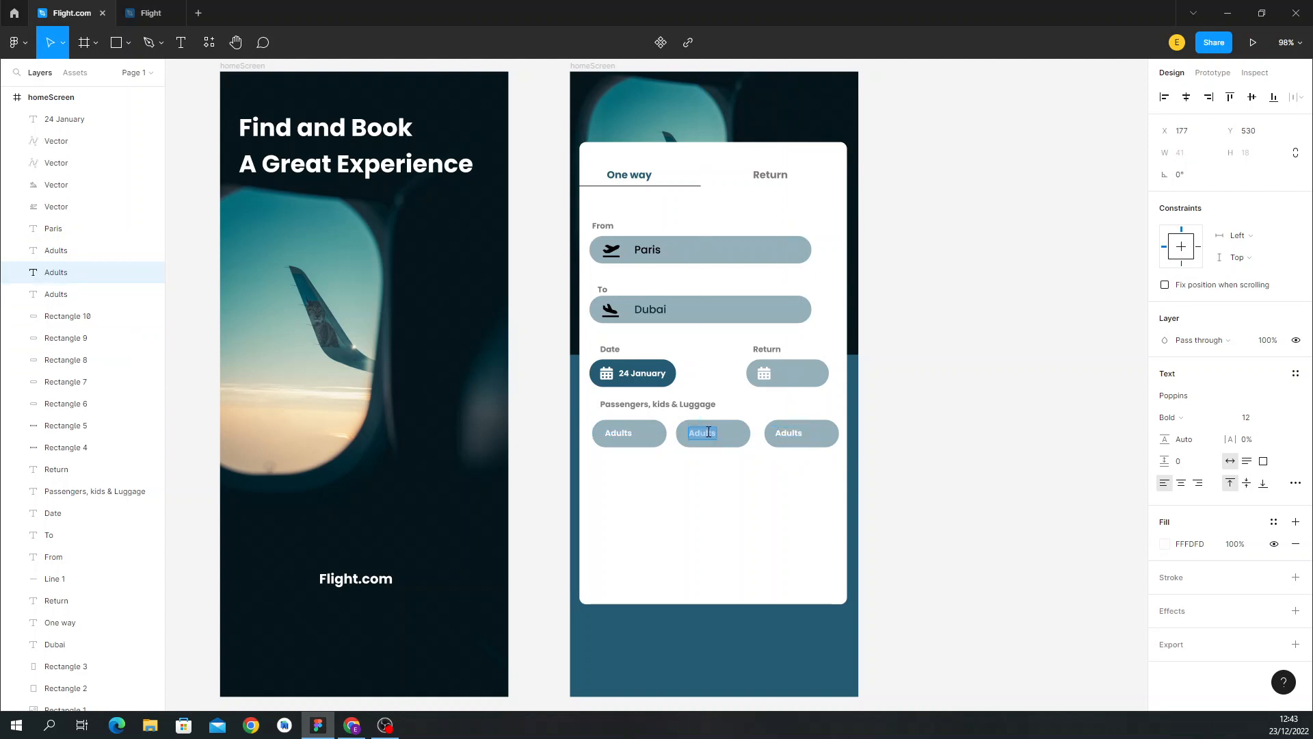
{"action": "type", "text": "Kids"}
{"action": "double_click", "coordinate": [793, 432]}
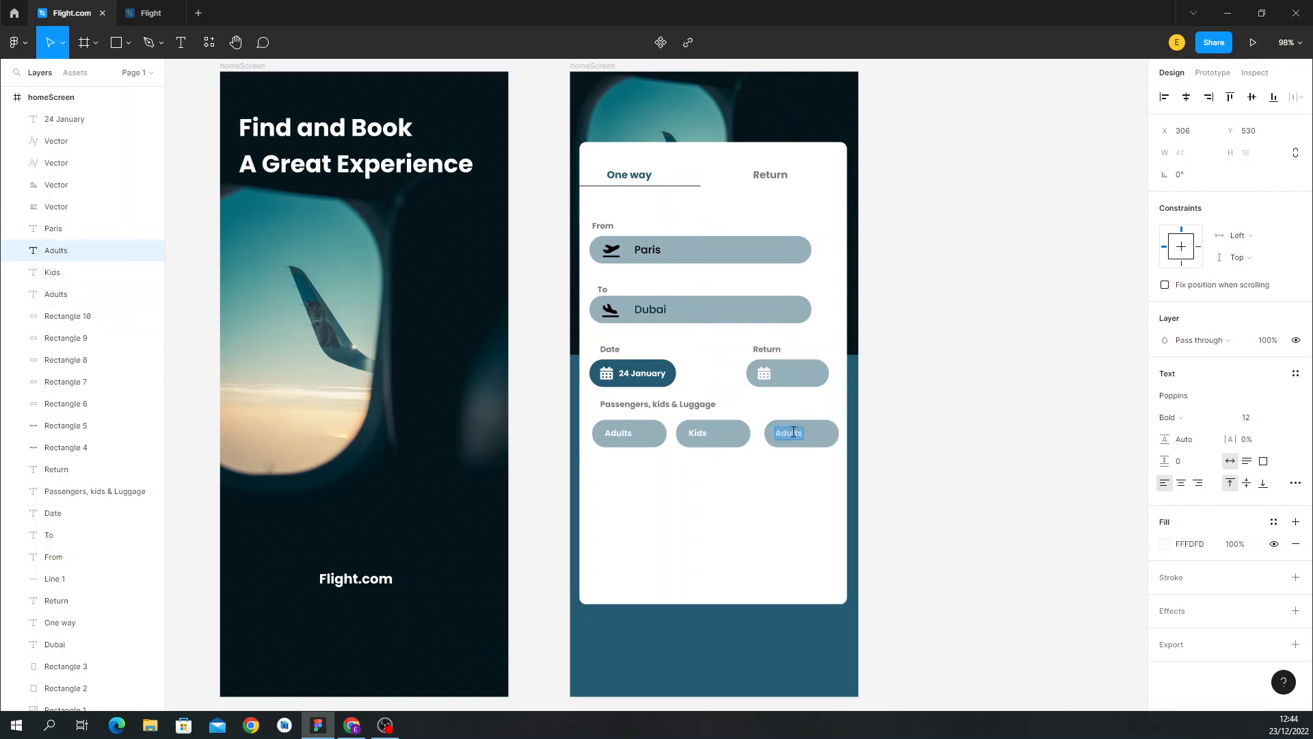
{"action": "type", "text": "Luggage("}
{"action": "type", "text": "Kgs"}
{"action": "key", "text": "Escape"}
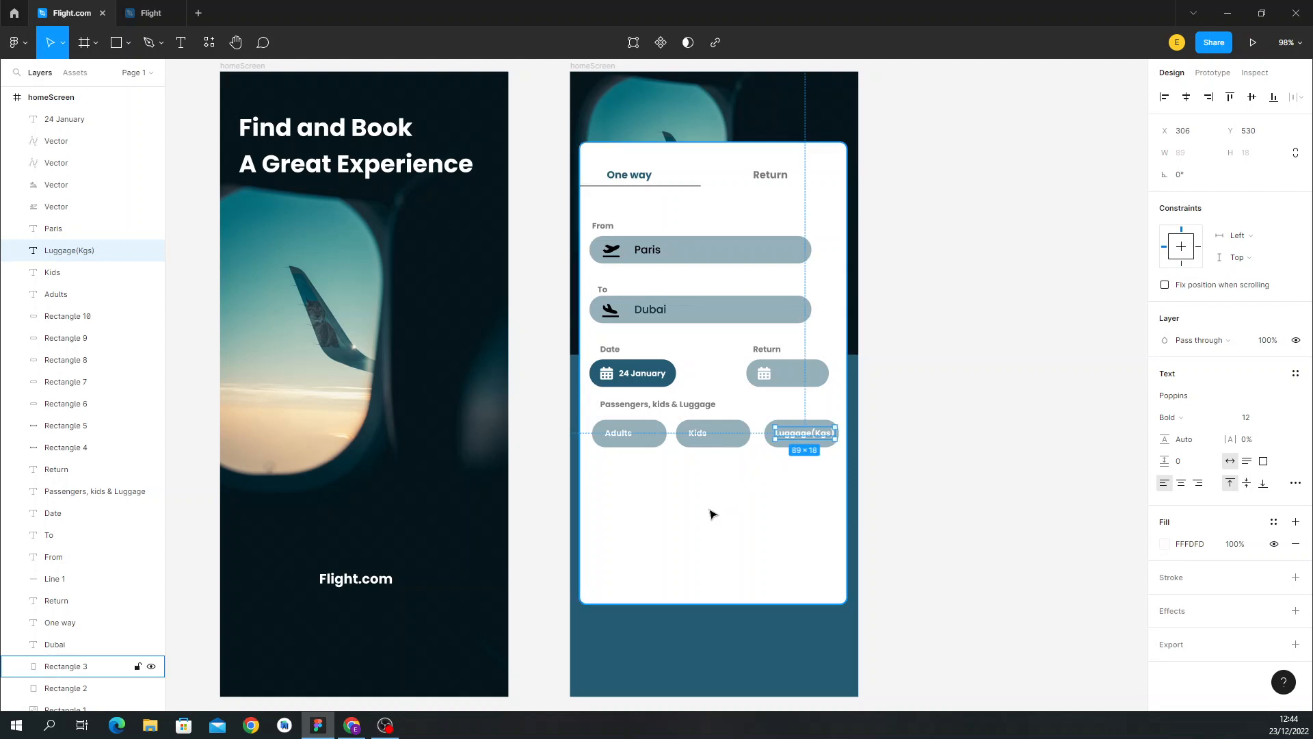
{"action": "left_click", "coordinate": [681, 513]}
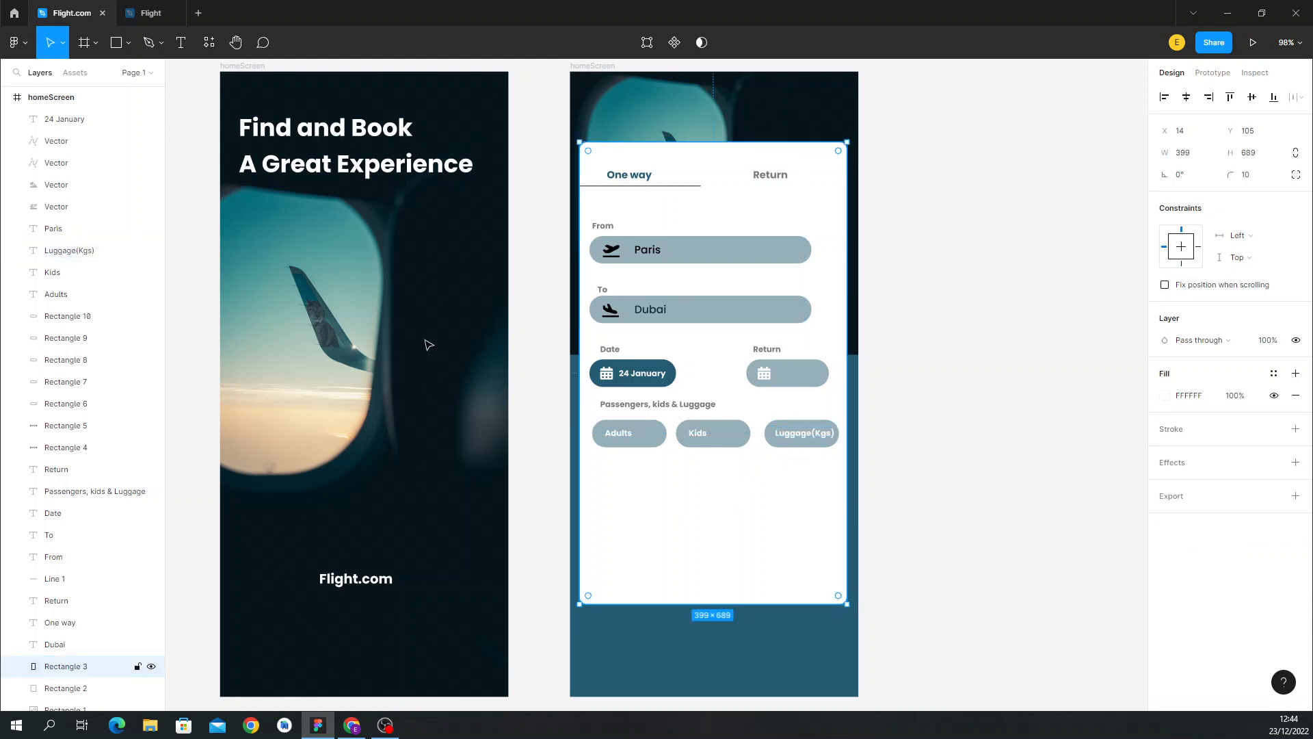
Check the Flight reference, duplicate the Date label below the Adults field at X 45, Y 588, and change the copy's text to "Class".
{"action": "left_click", "coordinate": [130, 7]}
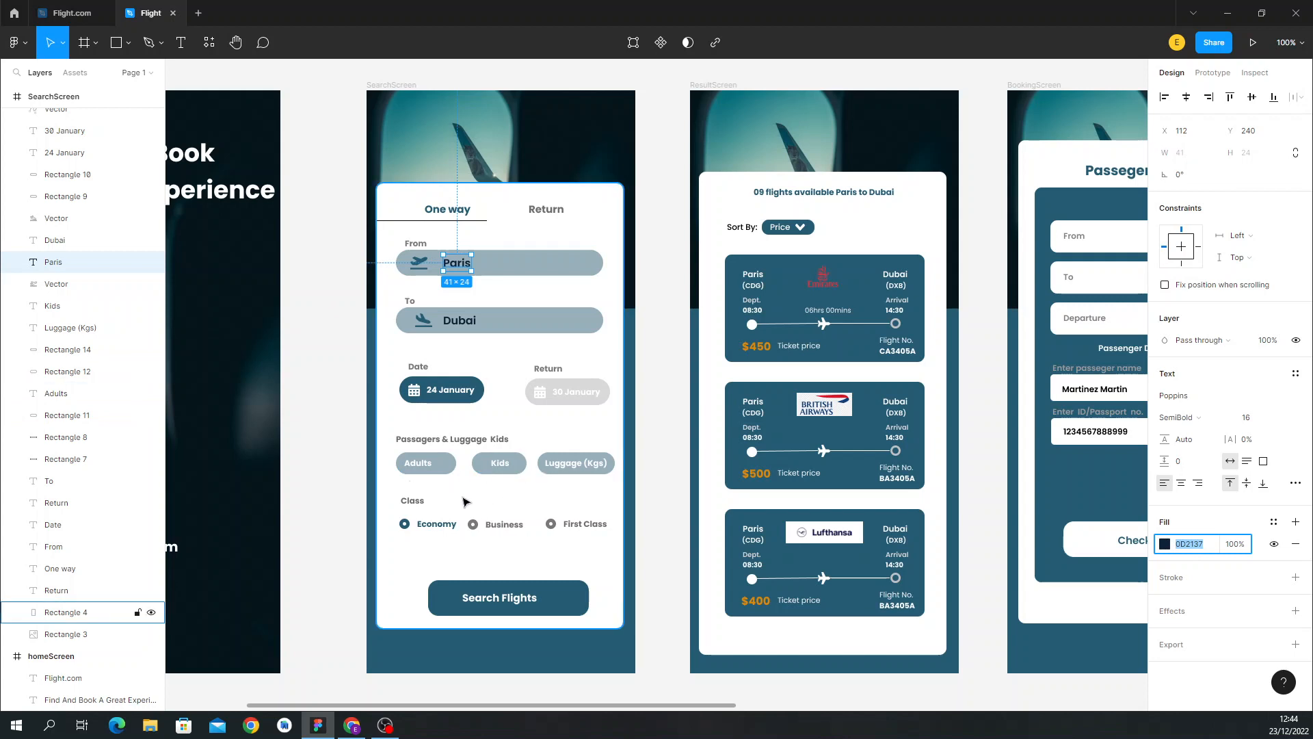
{"action": "left_click", "coordinate": [59, 6]}
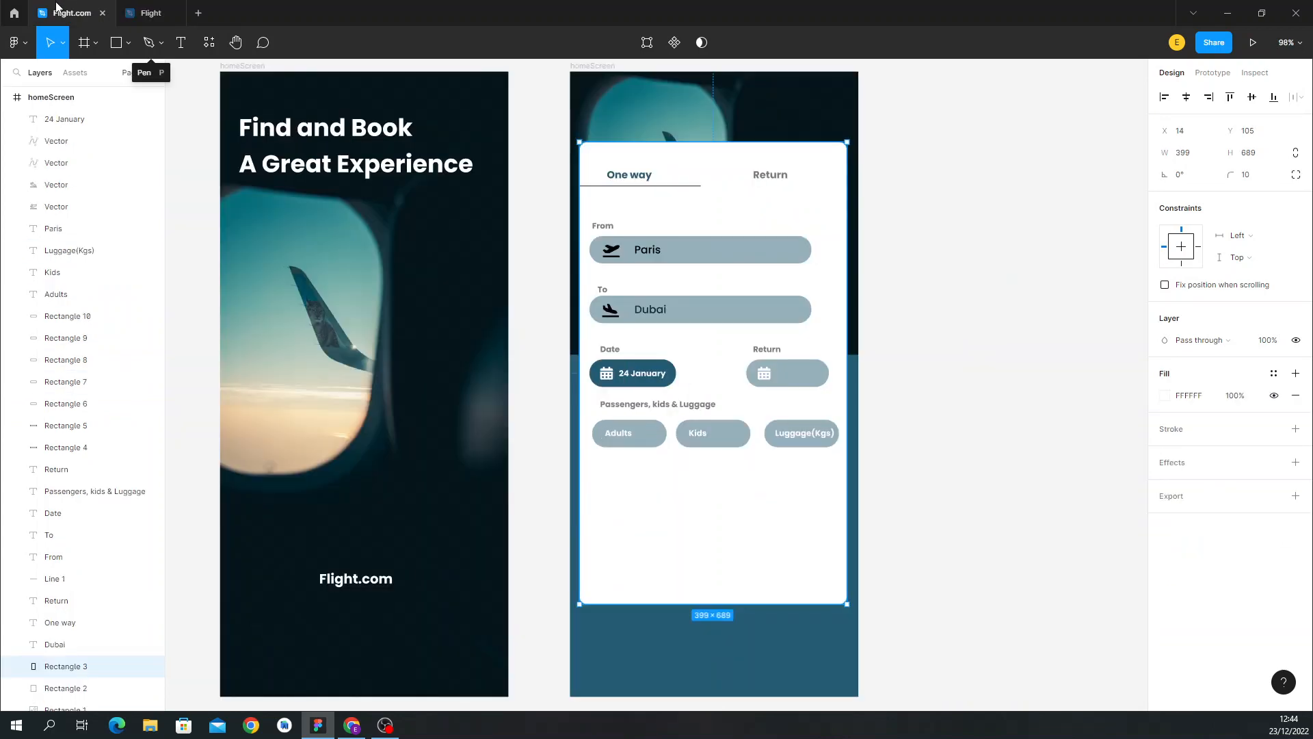
{"action": "left_click", "coordinate": [144, 12]}
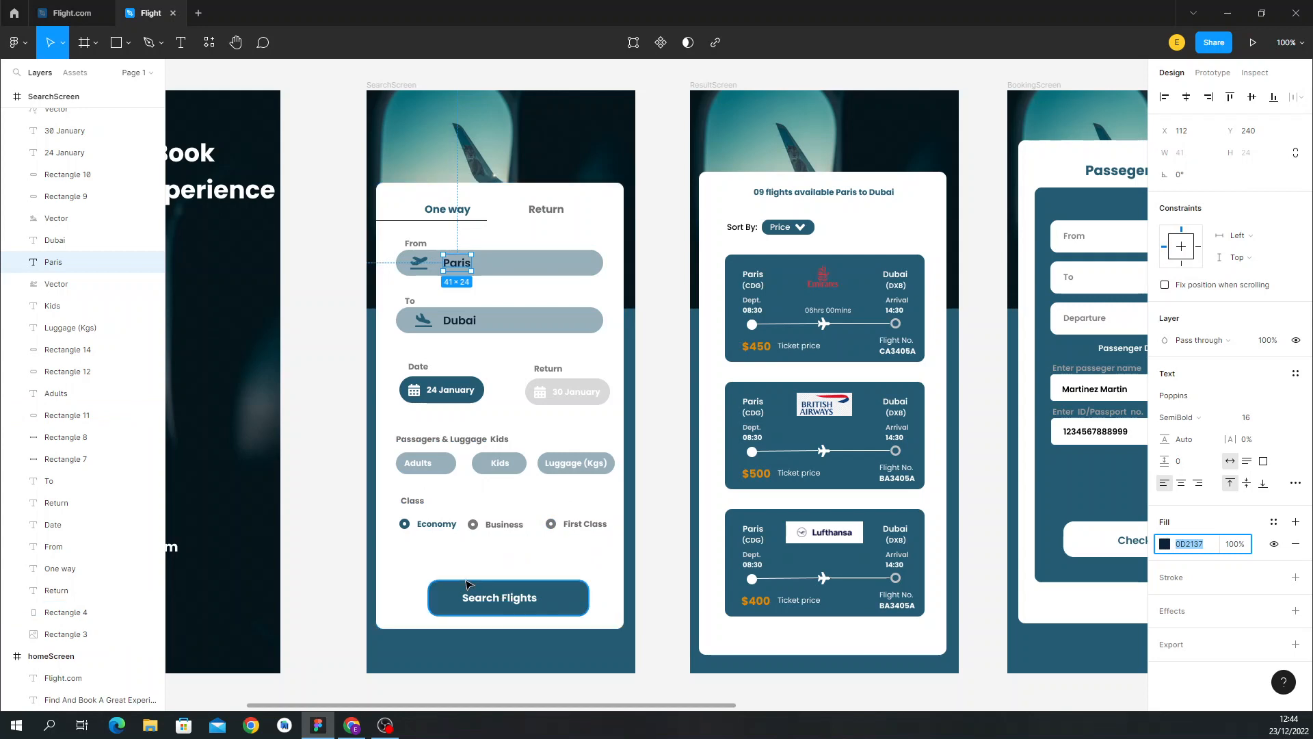
{"action": "left_click", "coordinate": [86, 13]}
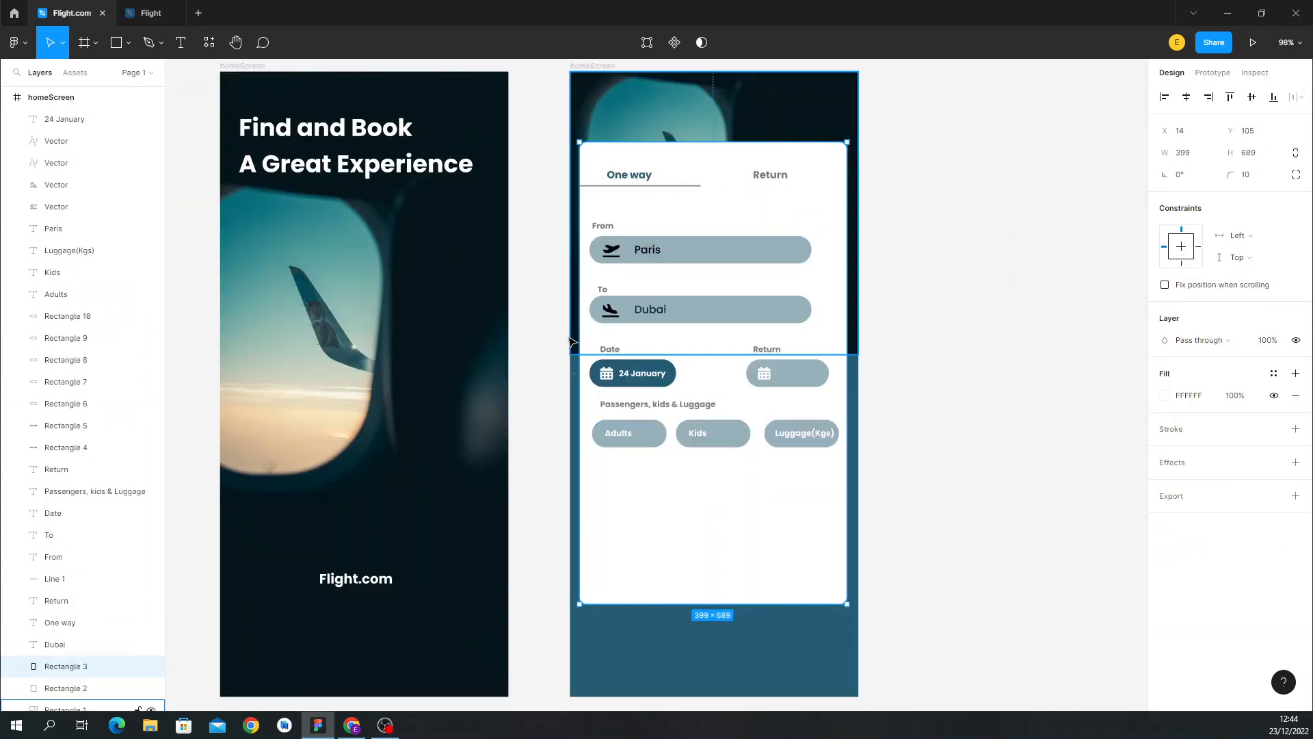
{"action": "left_click", "coordinate": [615, 405]}
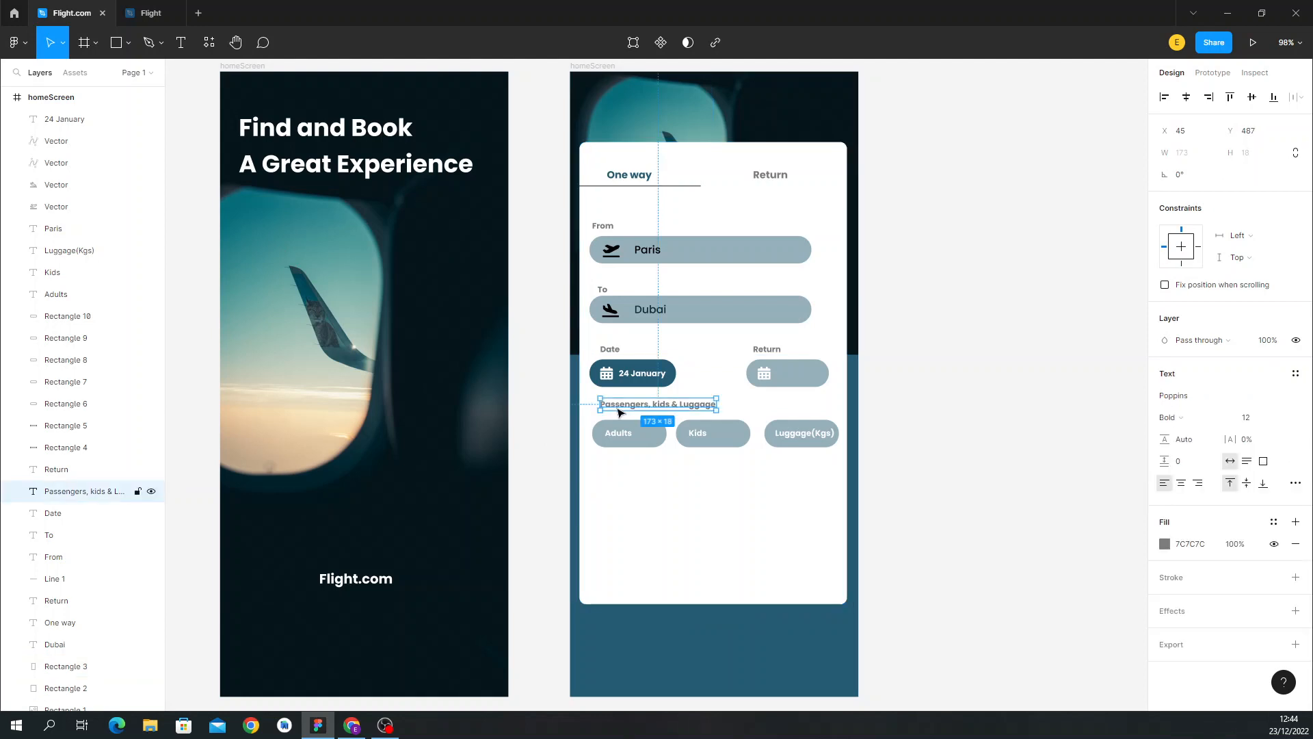
{"action": "left_click", "coordinate": [607, 350]}
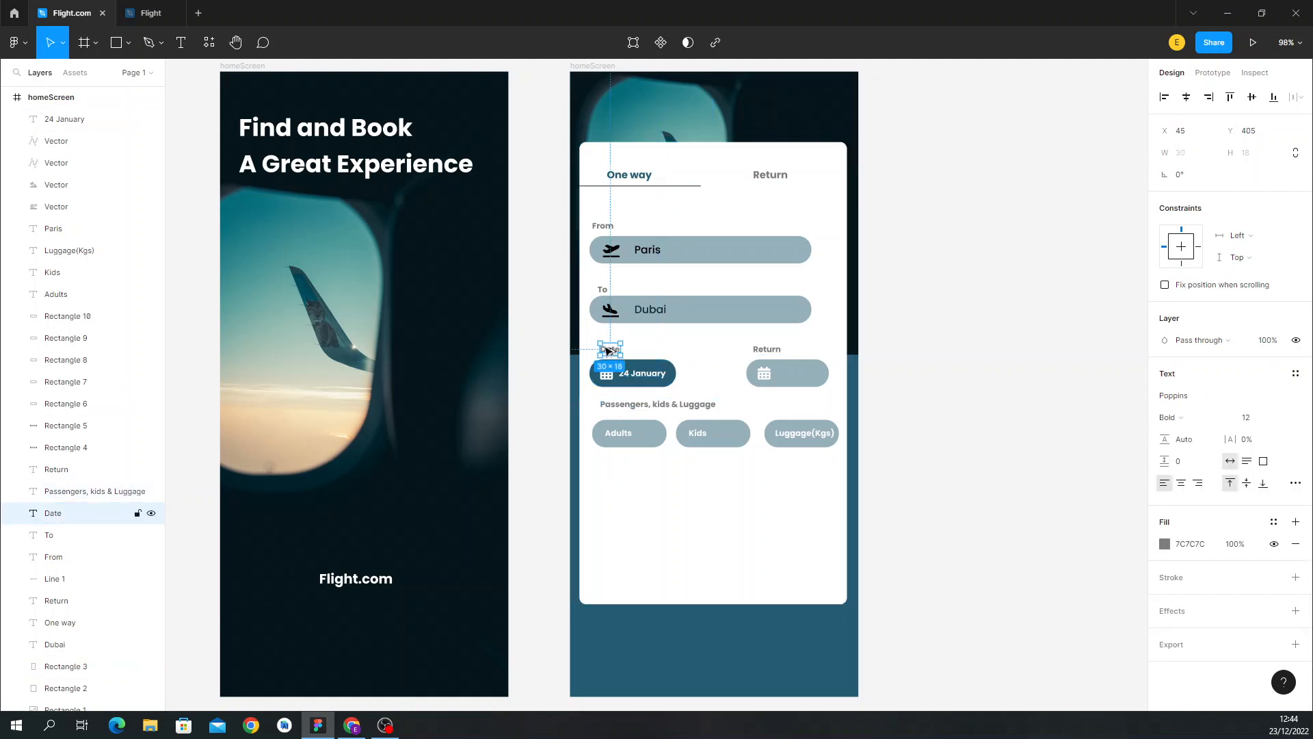
{"action": "left_click_drag", "start_coordinate": [607, 350], "coordinate": [606, 472]}
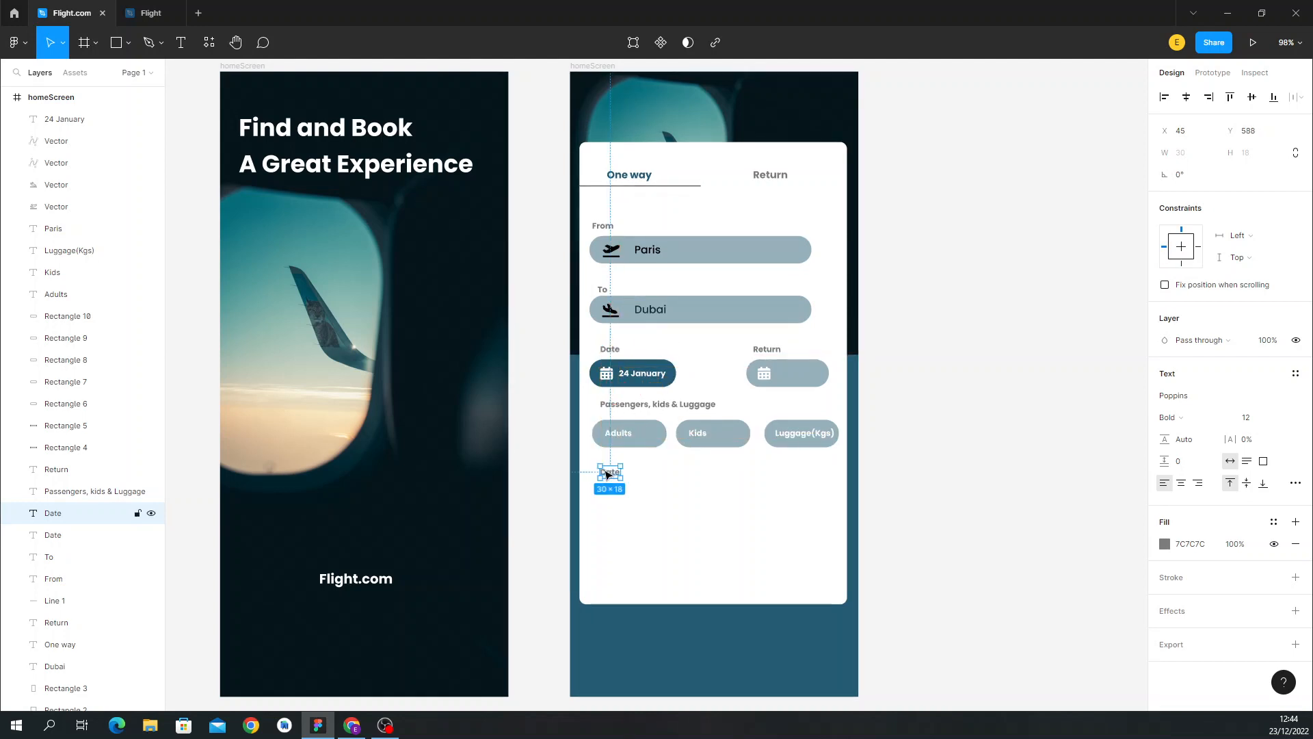
{"action": "double_click", "coordinate": [605, 472]}
{"action": "type", "text": "C"}
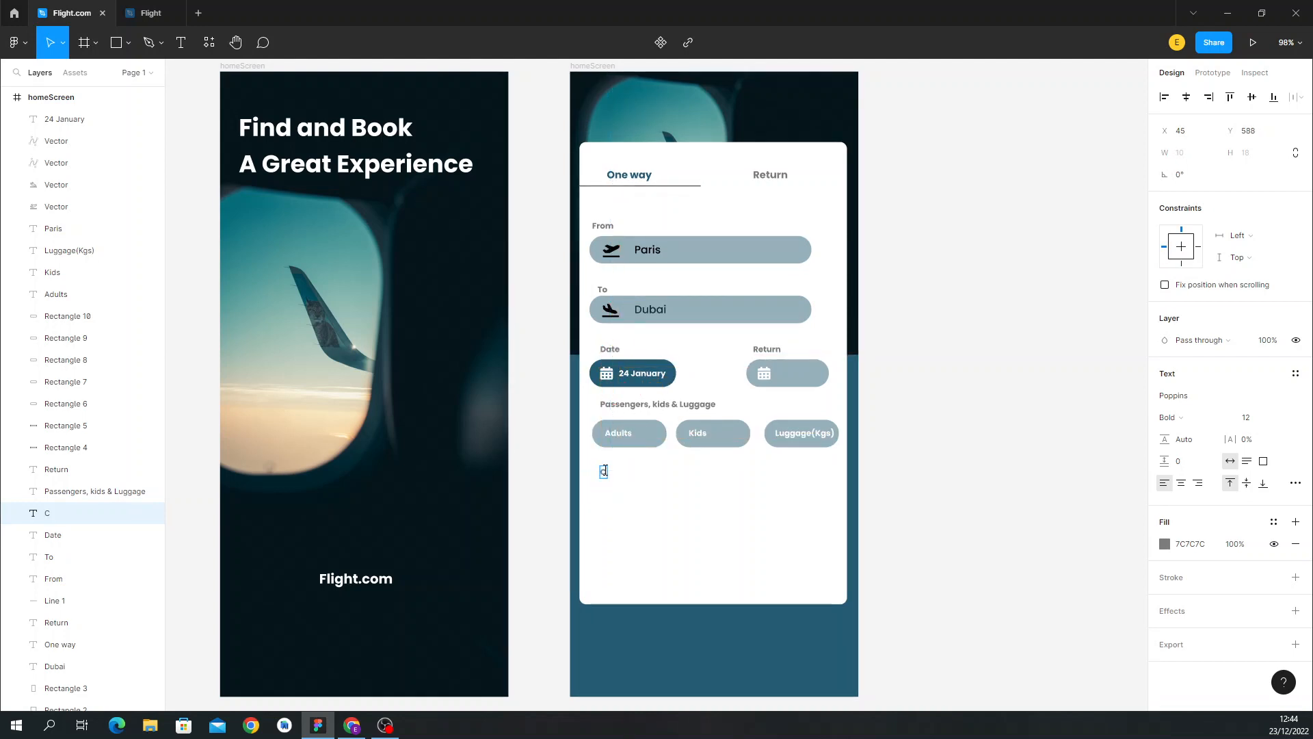
{"action": "type", "text": "lass"}
{"action": "left_click", "coordinate": [625, 513]}
Insert the dot-circle icon from the Font Awesome Icons plugin as the radio button for the Class section.
{"action": "right_click", "coordinate": [624, 513]}
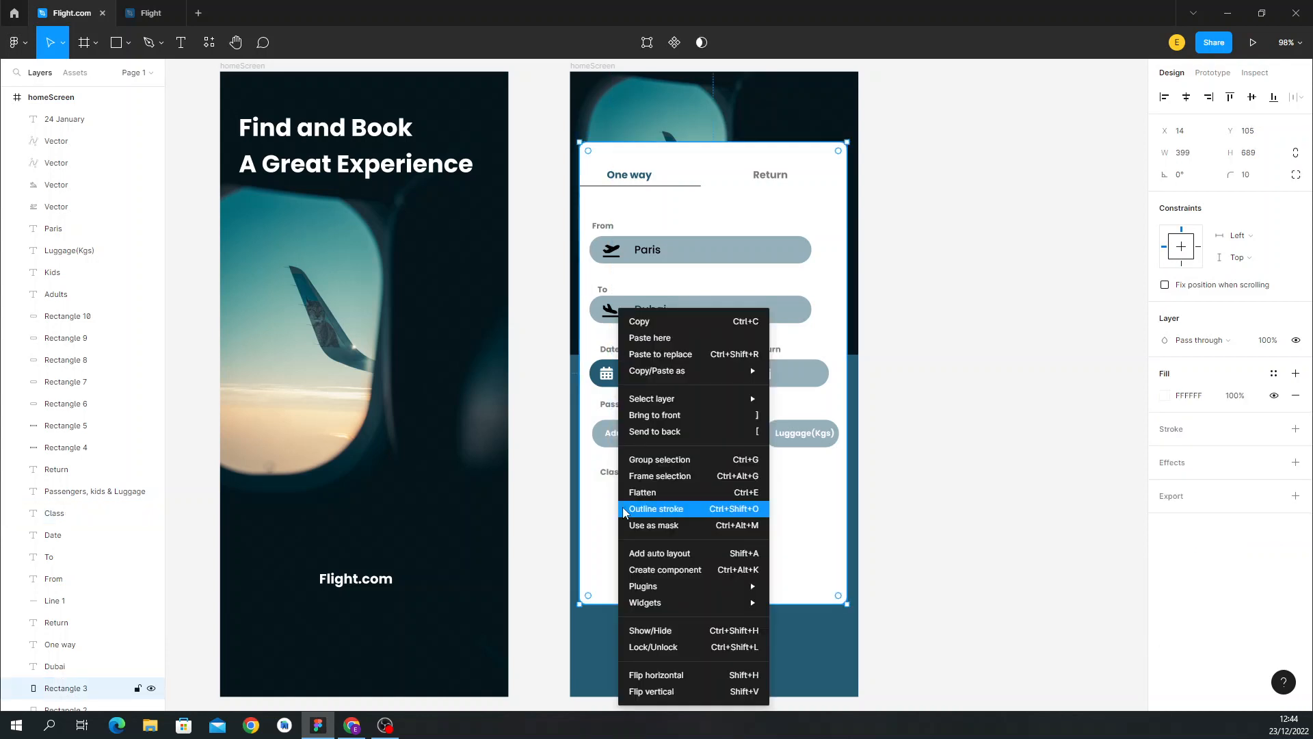
{"action": "mouse_move", "coordinate": [711, 586]}
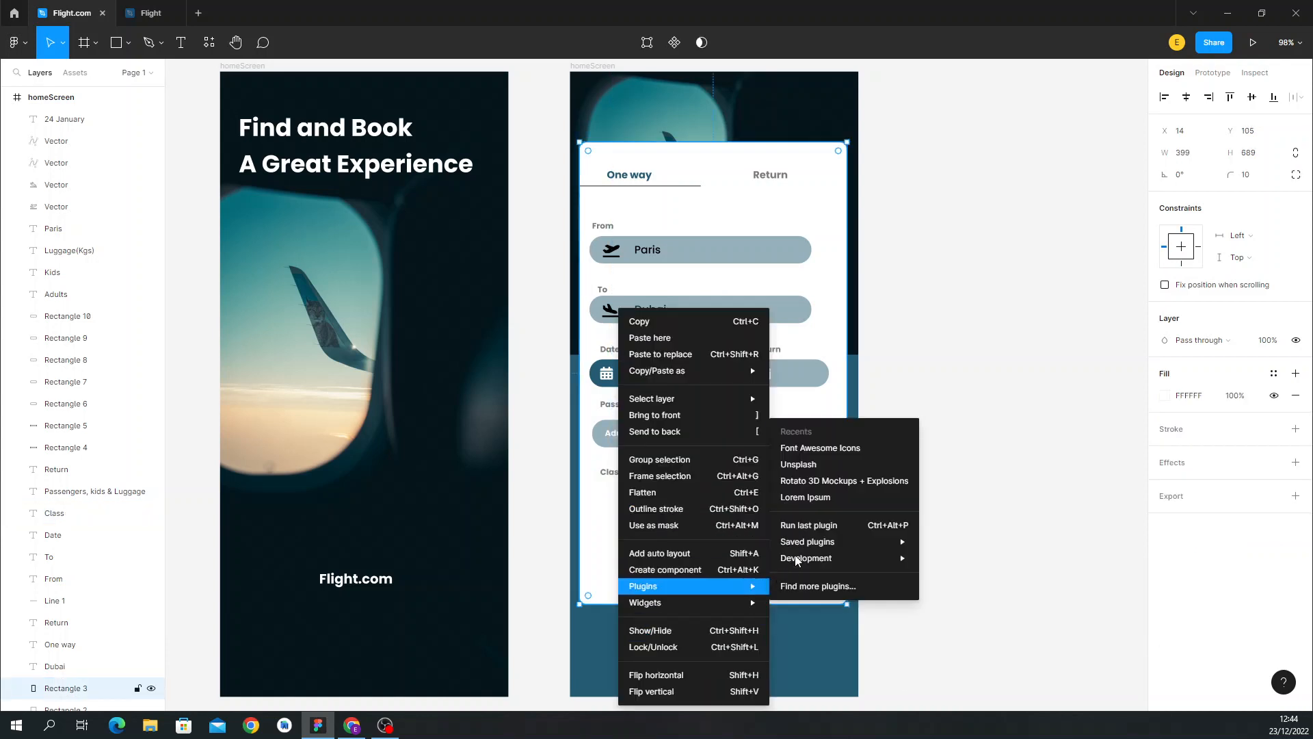
{"action": "left_click", "coordinate": [815, 449]}
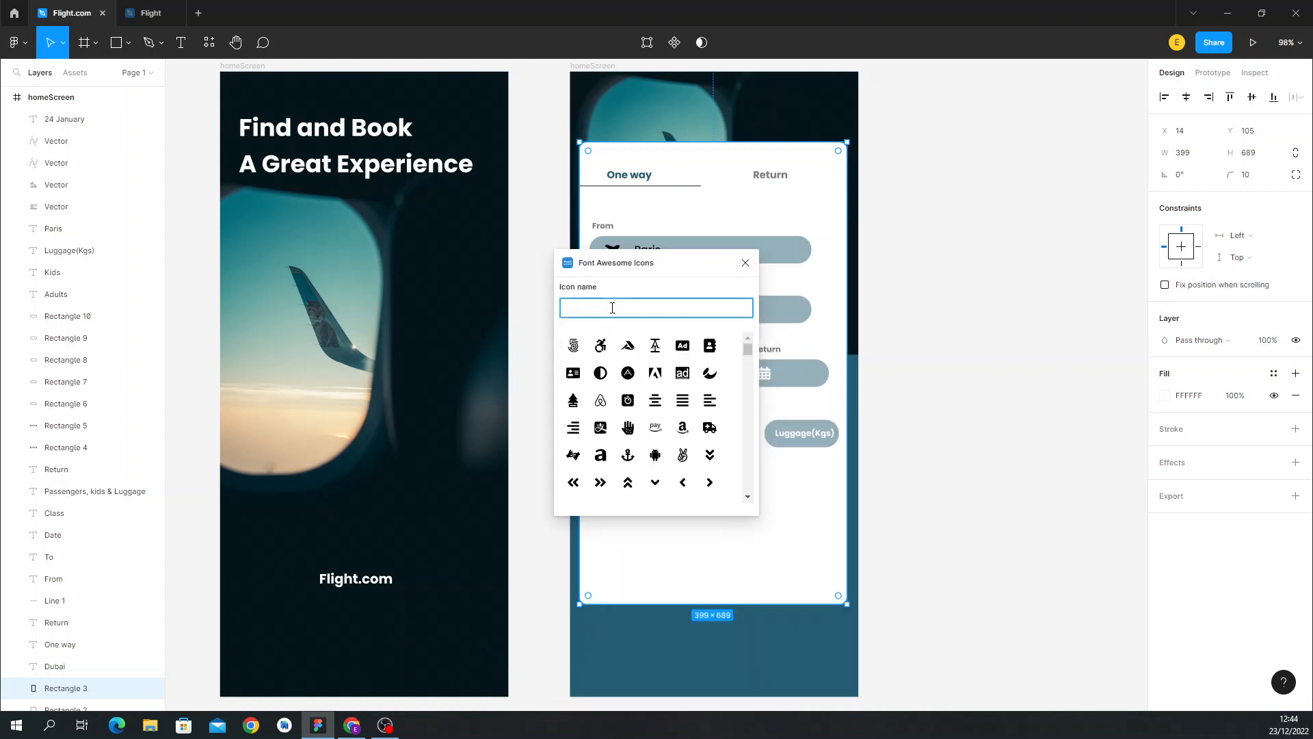
{"action": "type", "text": "radio"}
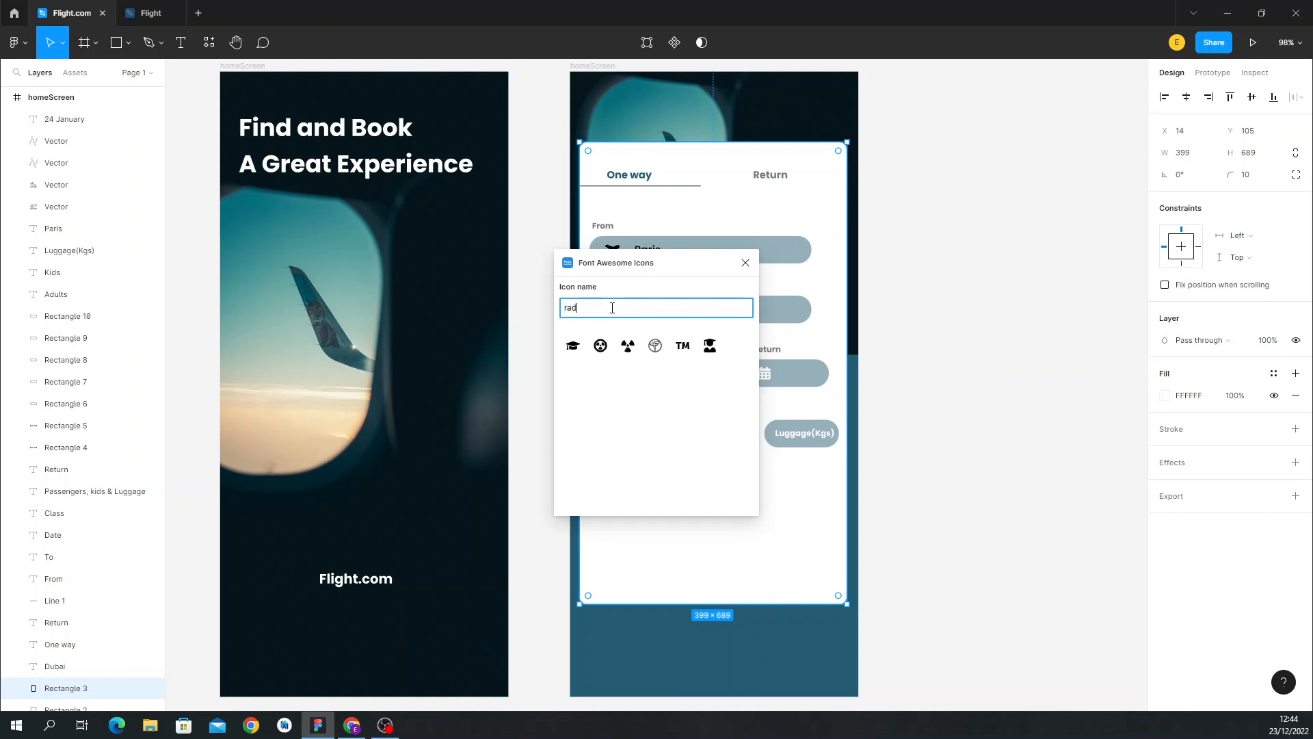
{"action": "key", "text": "BackSpace"}
{"action": "key", "text": "BackSpace"}
{"action": "key", "text": "BackSpace"}
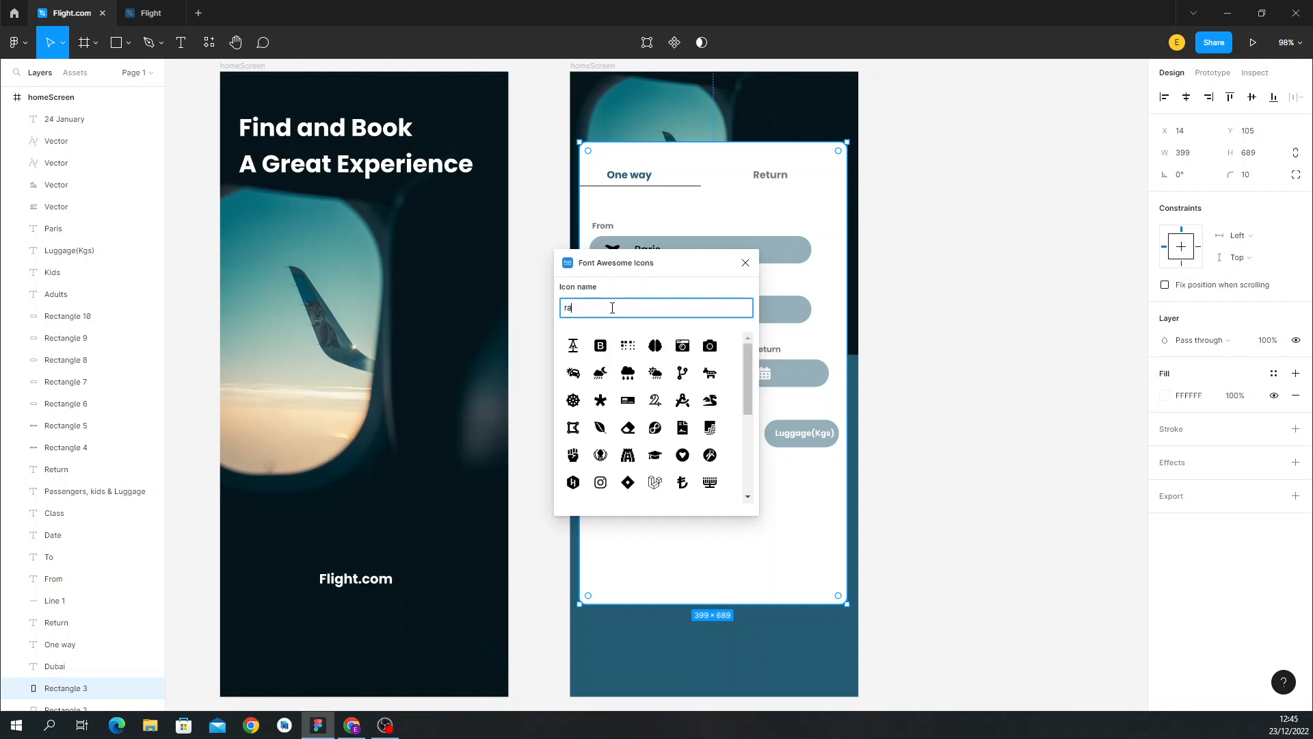
{"action": "key", "text": "BackSpace"}
{"action": "key", "text": "BackSpace"}
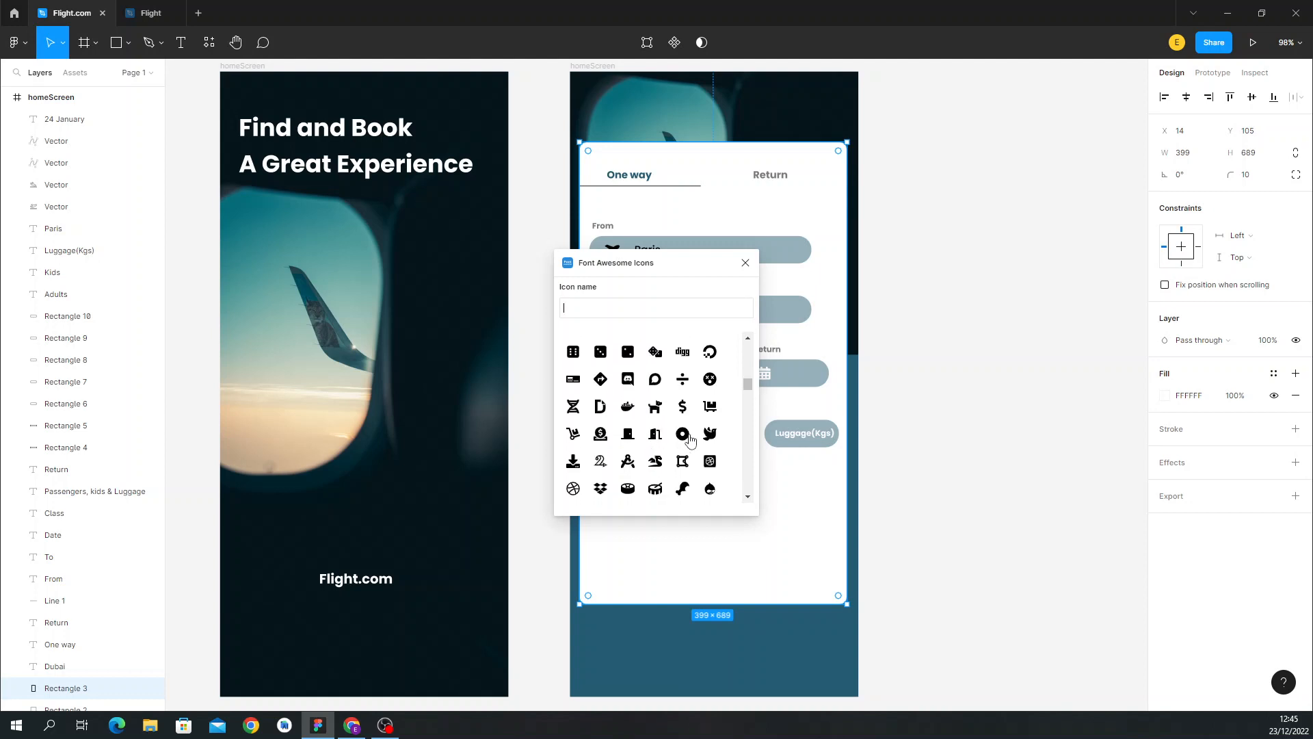
{"action": "left_click", "coordinate": [688, 437]}
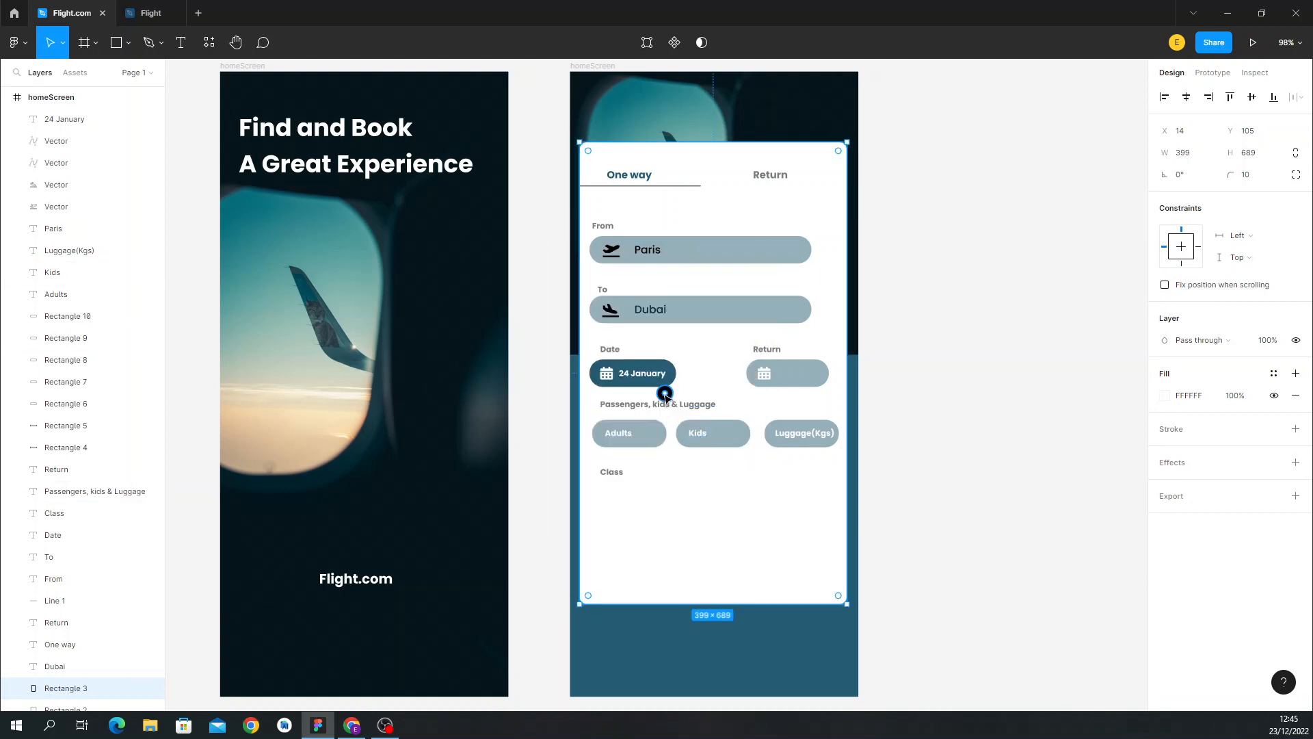
Move the dot-circle icon below the Class label to X 47, Y 614, and delete the leftover empty dot-circle frame.
{"action": "left_click_drag", "start_coordinate": [662, 393], "coordinate": [643, 499]}
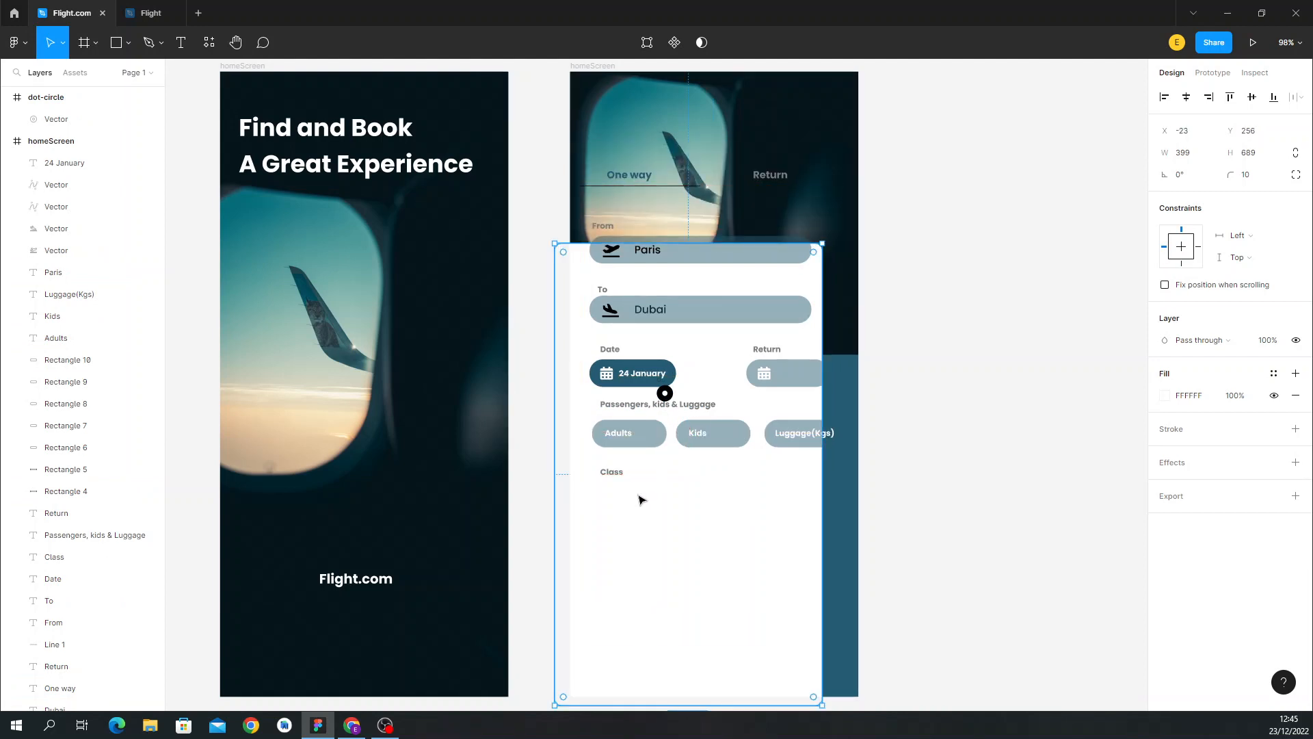
{"action": "key", "text": "ctrl+z"}
{"action": "left_click", "coordinate": [666, 394]}
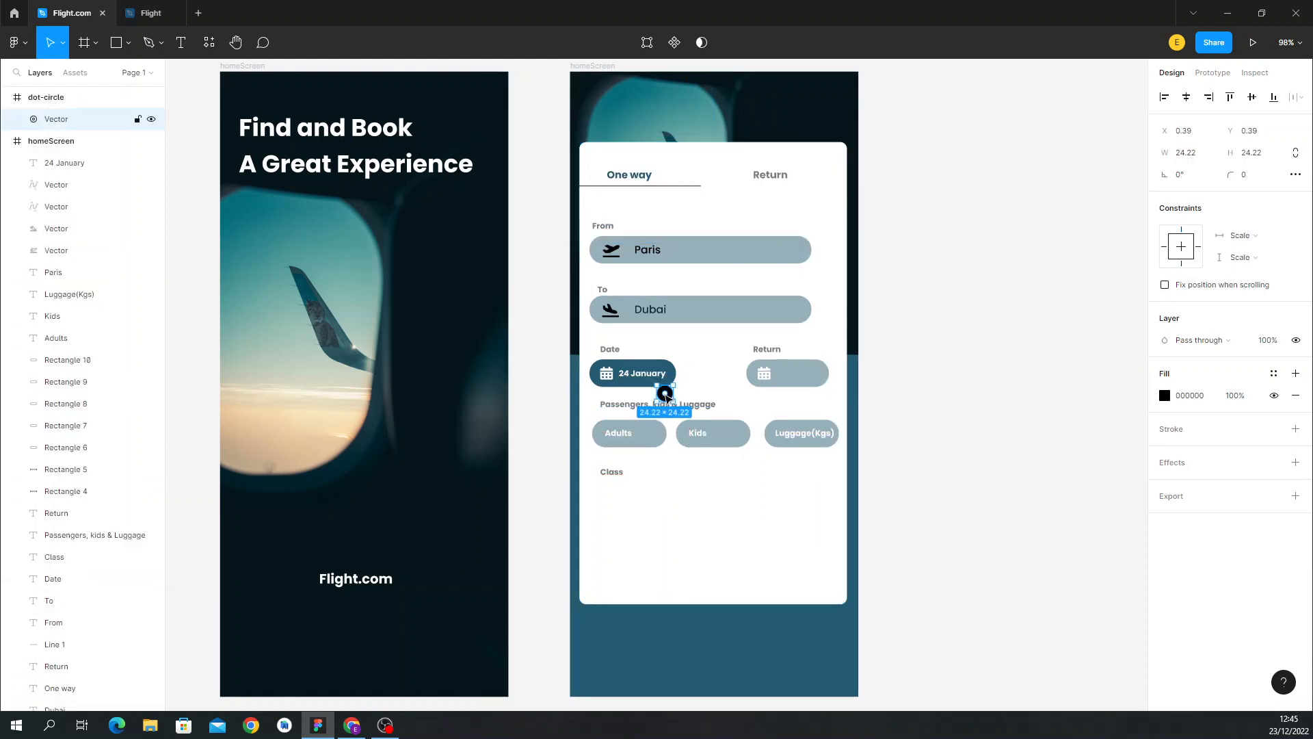
{"action": "left_click_drag", "start_coordinate": [619, 488], "coordinate": [610, 491]}
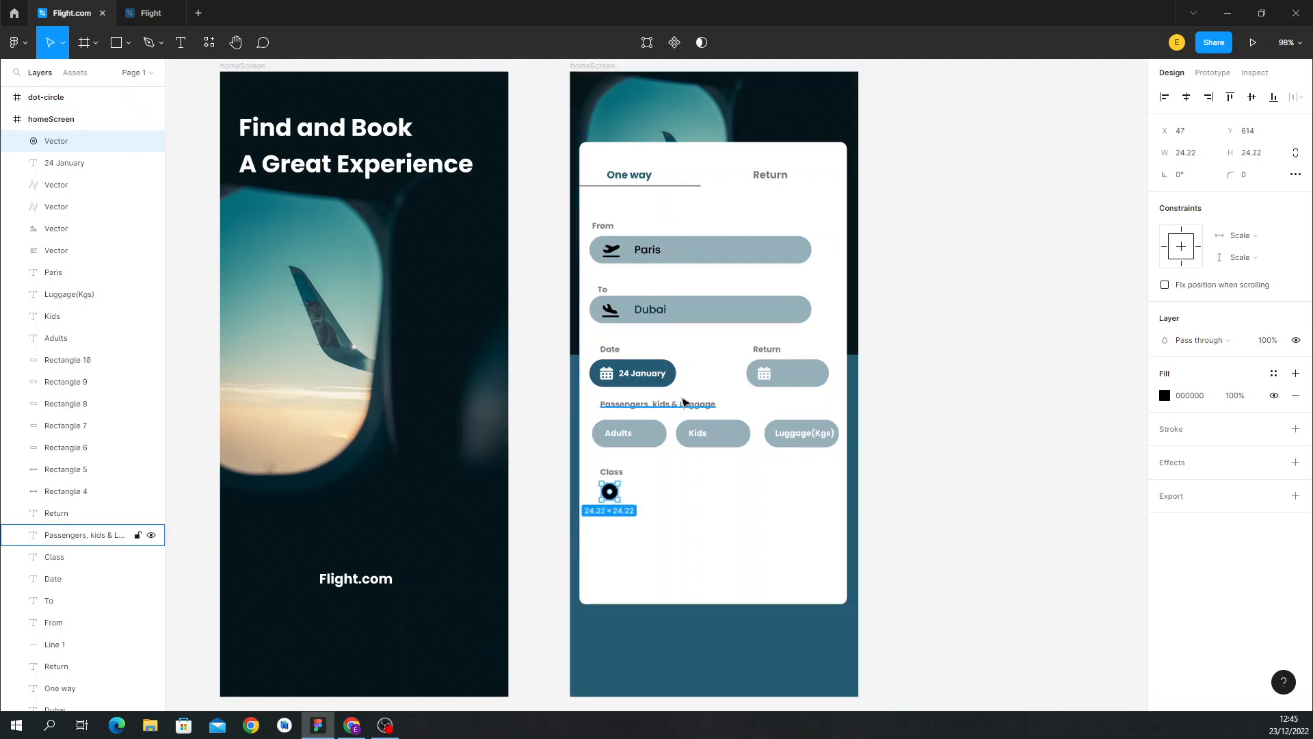
{"action": "left_click", "coordinate": [686, 403]}
{"action": "left_click", "coordinate": [689, 392]}
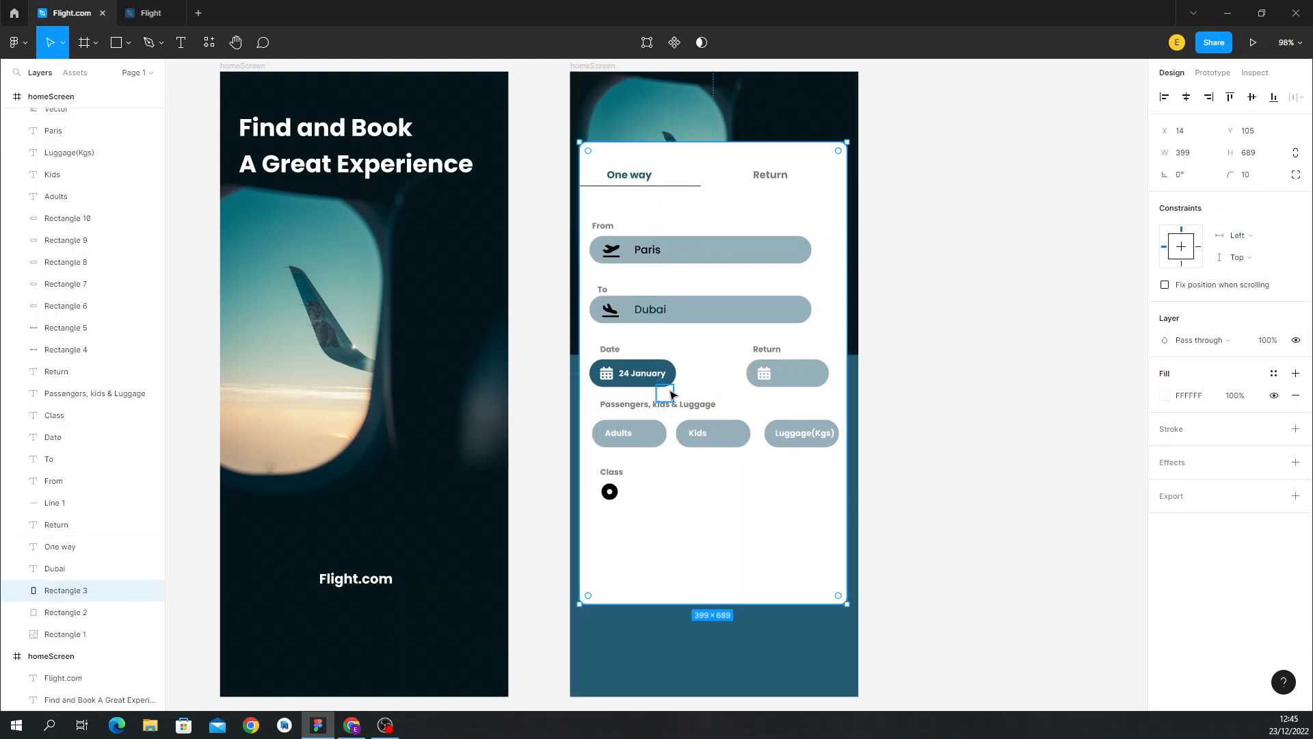
{"action": "left_click", "coordinate": [671, 395]}
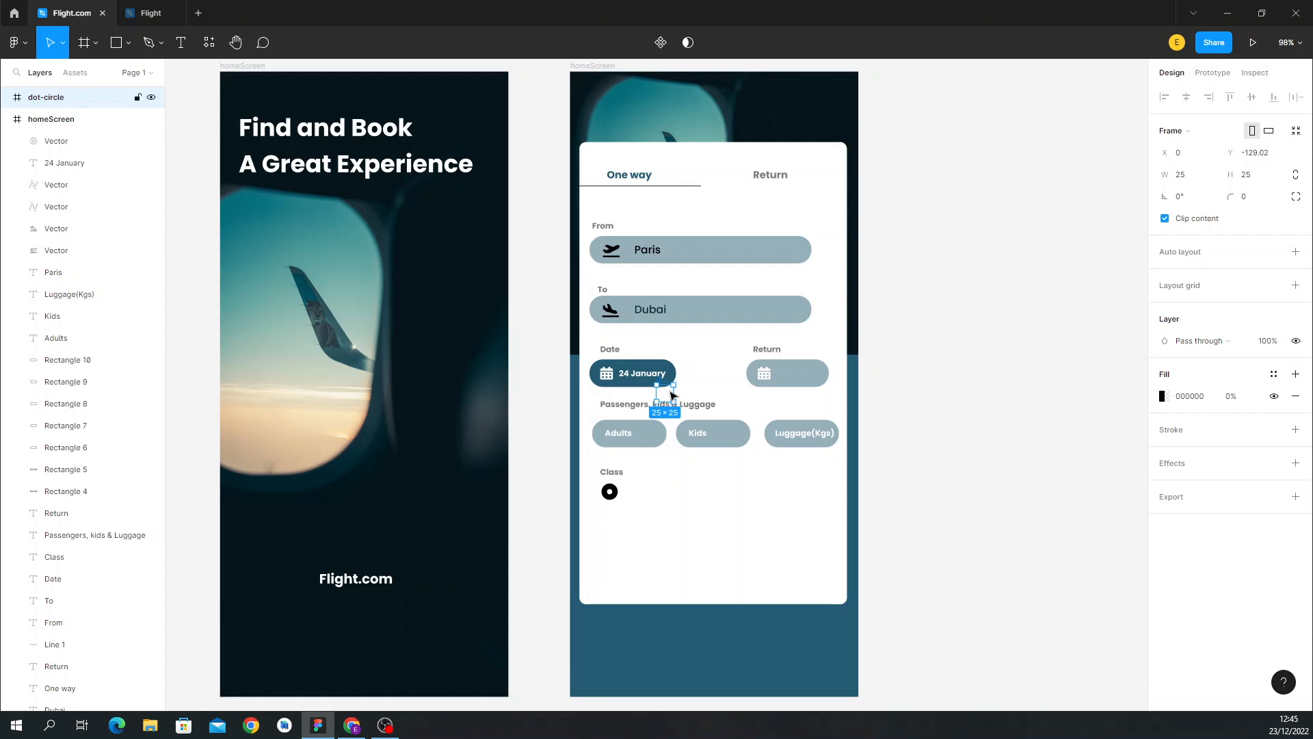
{"action": "key", "text": "Delete"}
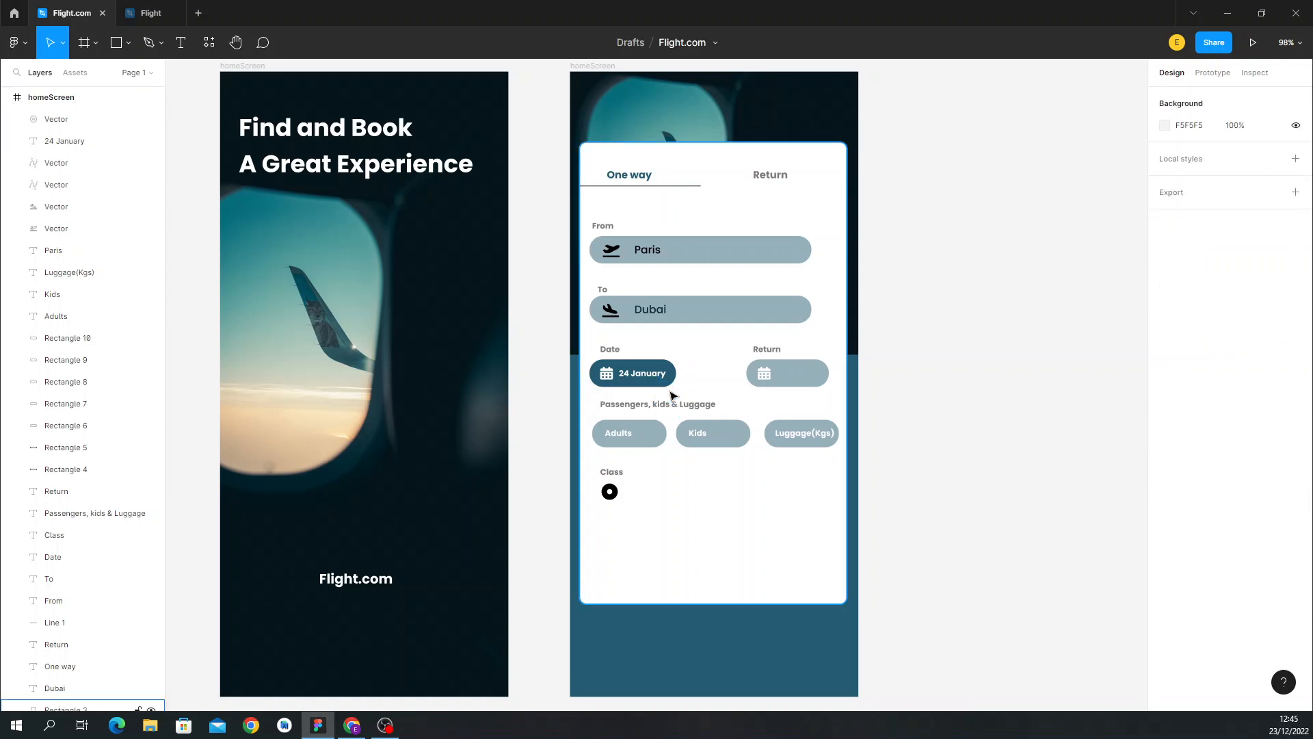
Resize the dot-circle icon under Class to 18 wide and 18 high.
{"action": "left_click", "coordinate": [610, 493]}
{"action": "left_click", "coordinate": [1203, 157]}
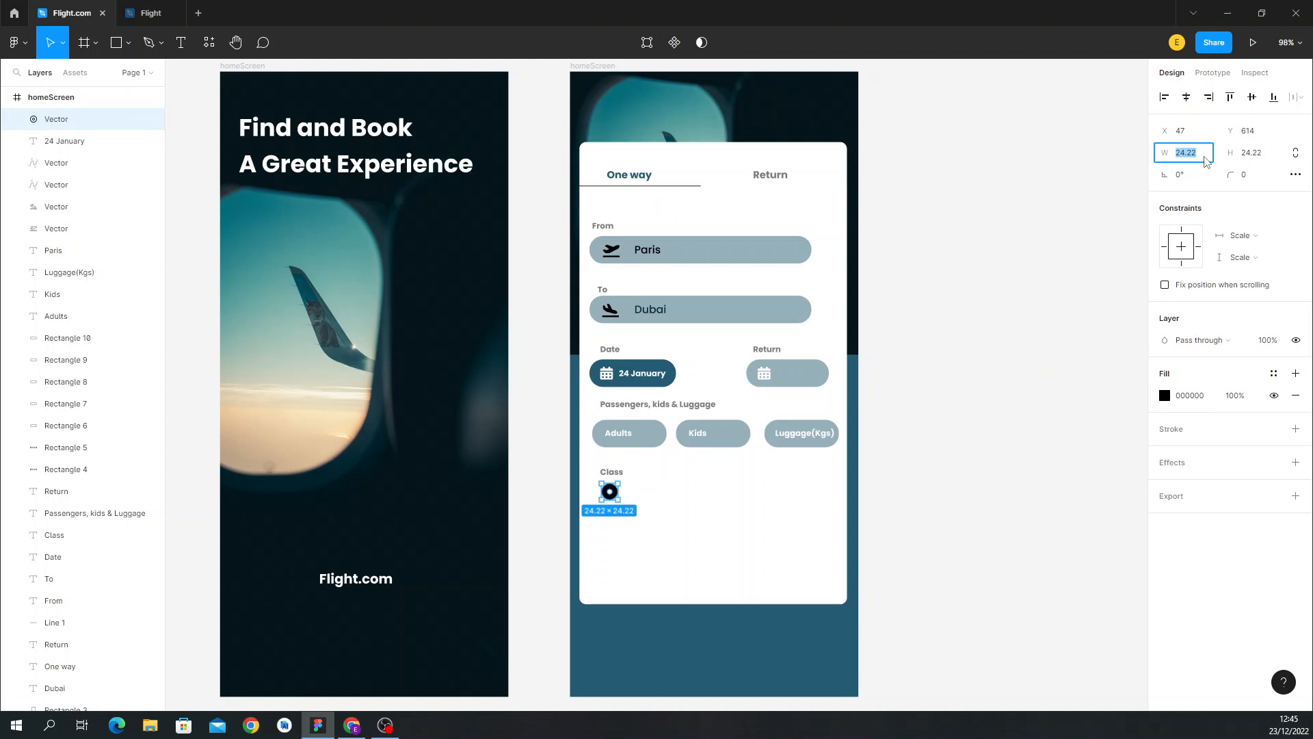
{"action": "type", "text": "18"}
{"action": "left_click", "coordinate": [1257, 153]}
{"action": "type", "text": "18"}
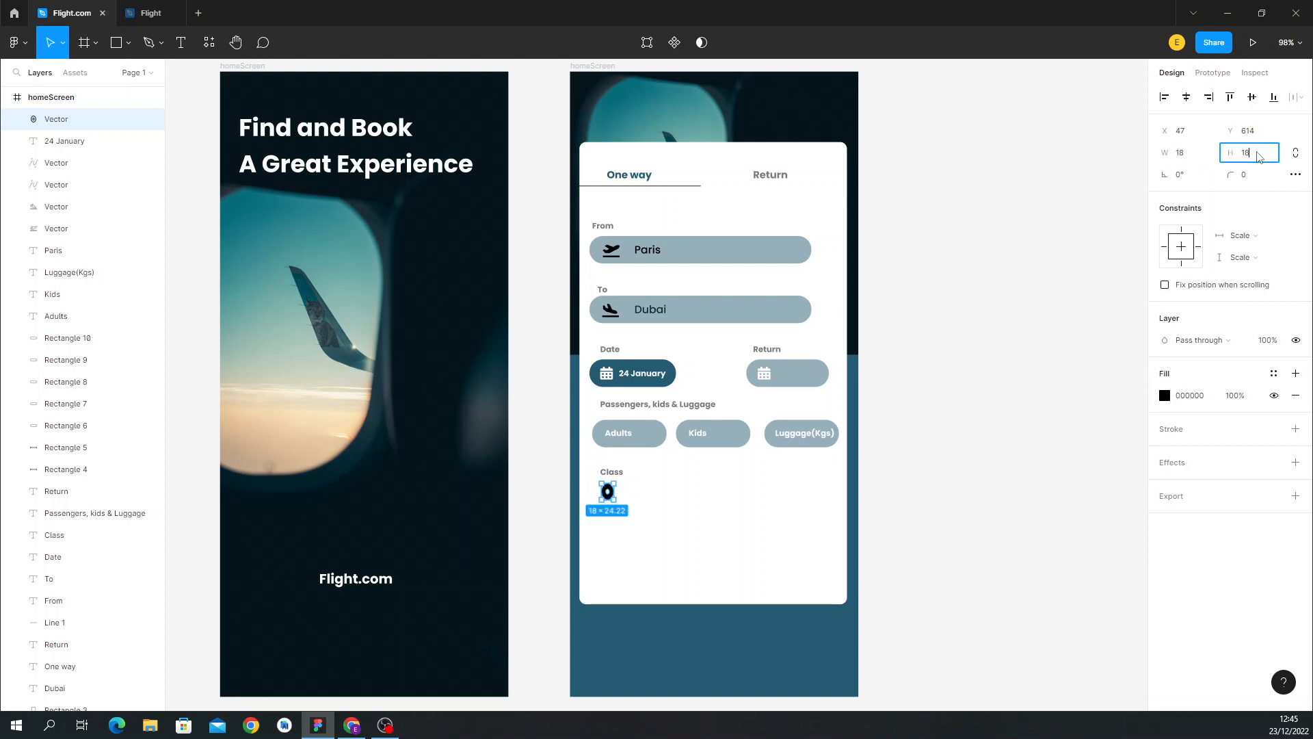
{"action": "key", "text": "Return"}
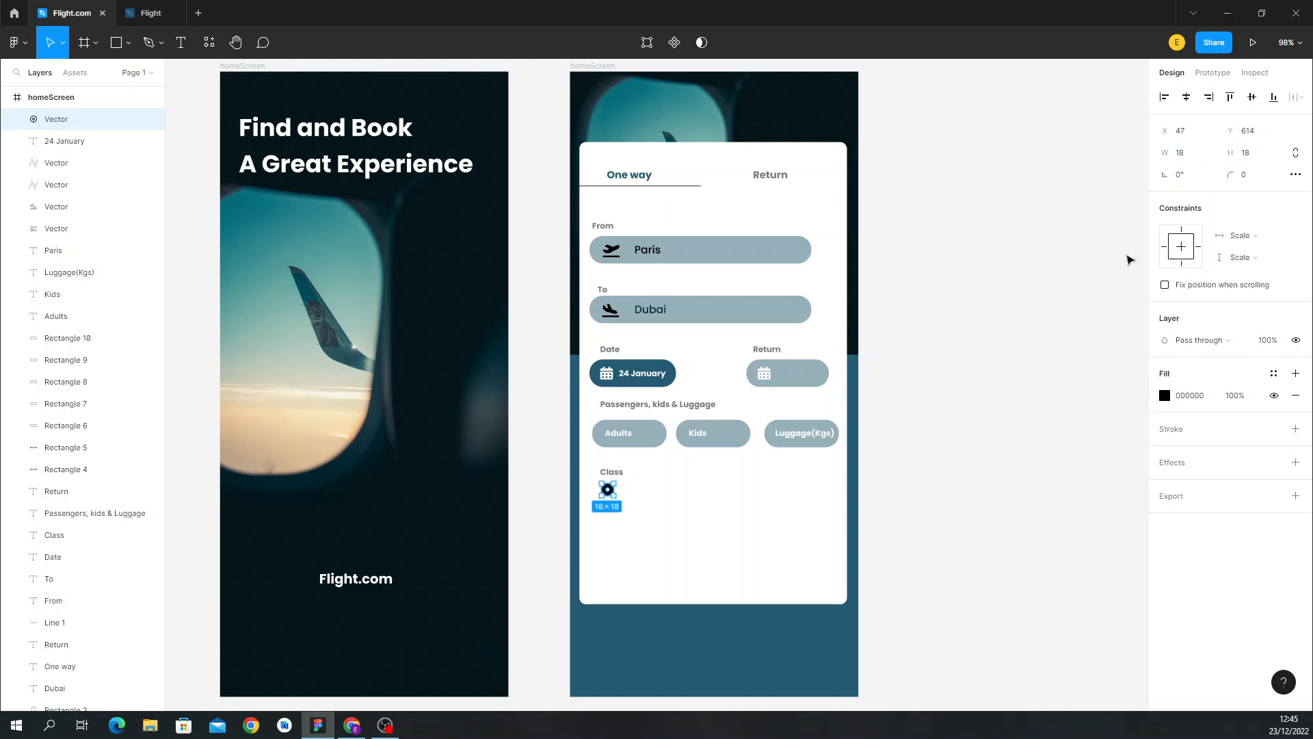
Check the Economy radio circle in the Flight reference and set the dot-circle icon's fill to the document colour 255B72.
{"action": "left_click", "coordinate": [140, 11]}
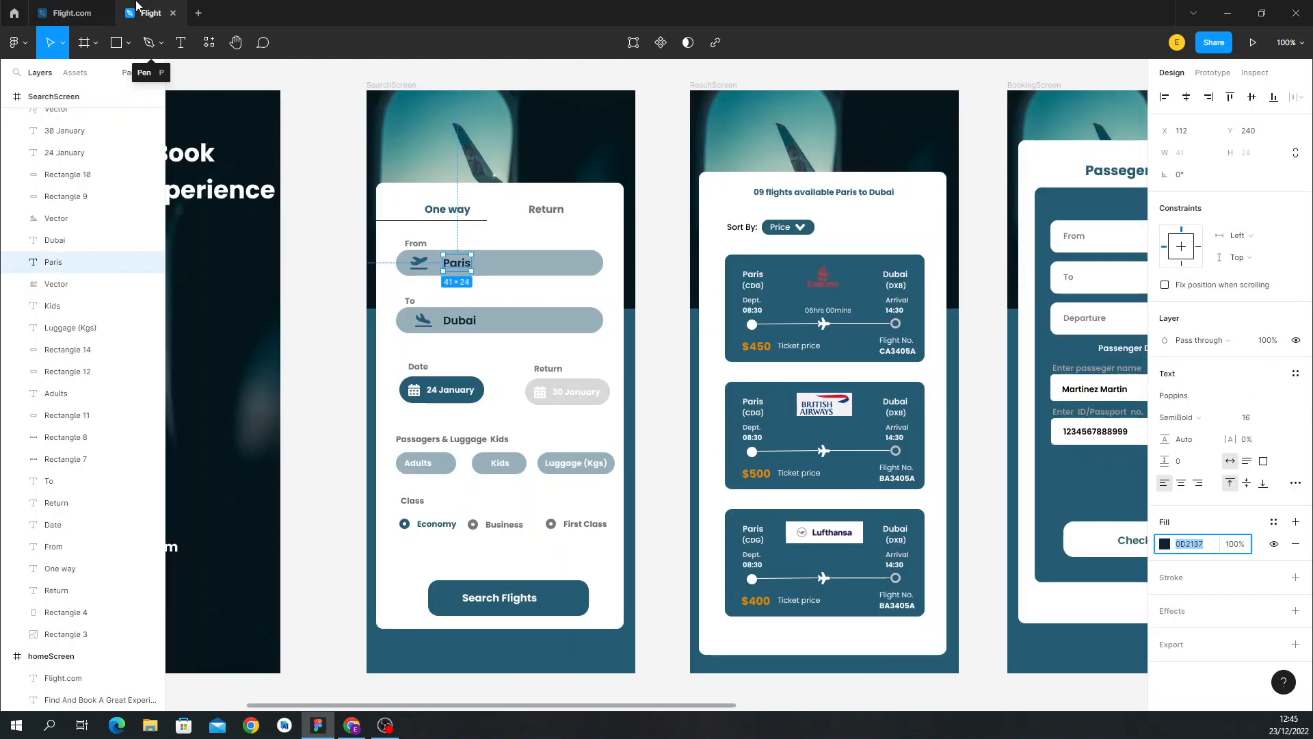
{"action": "left_click", "coordinate": [406, 524]}
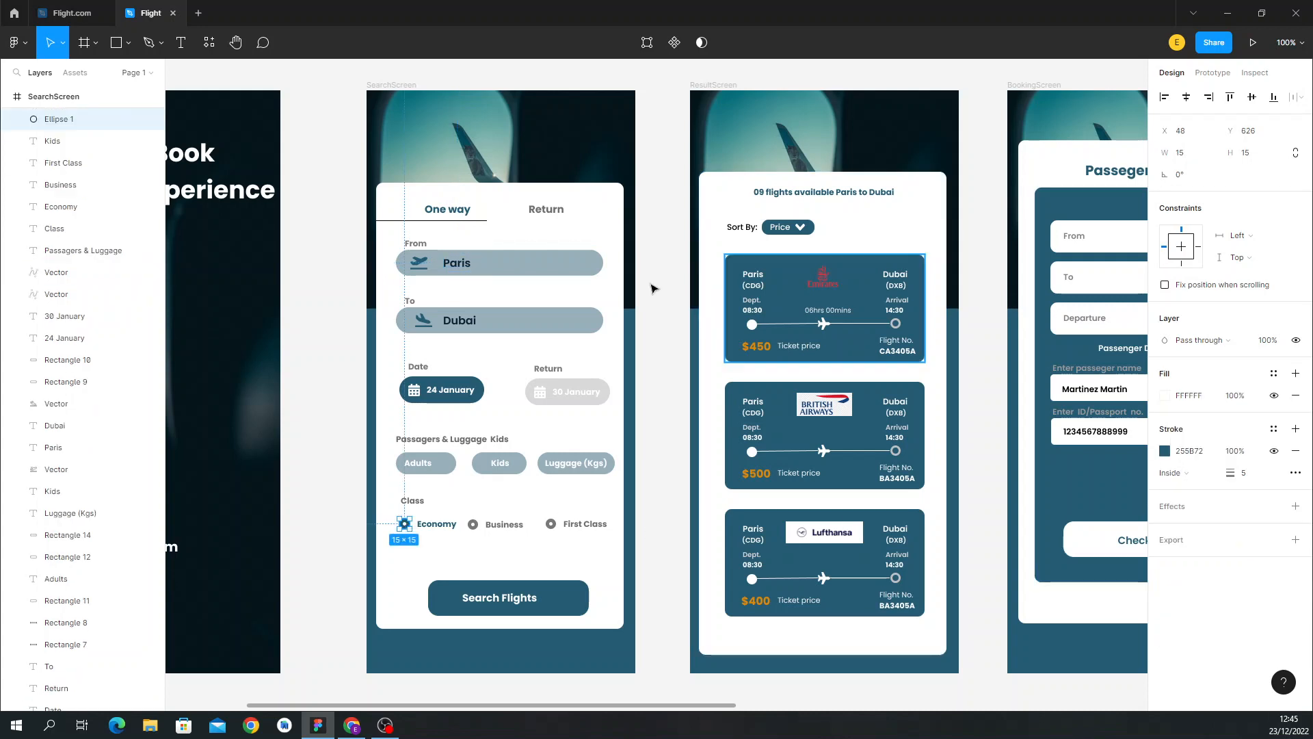
{"action": "left_click", "coordinate": [58, 8]}
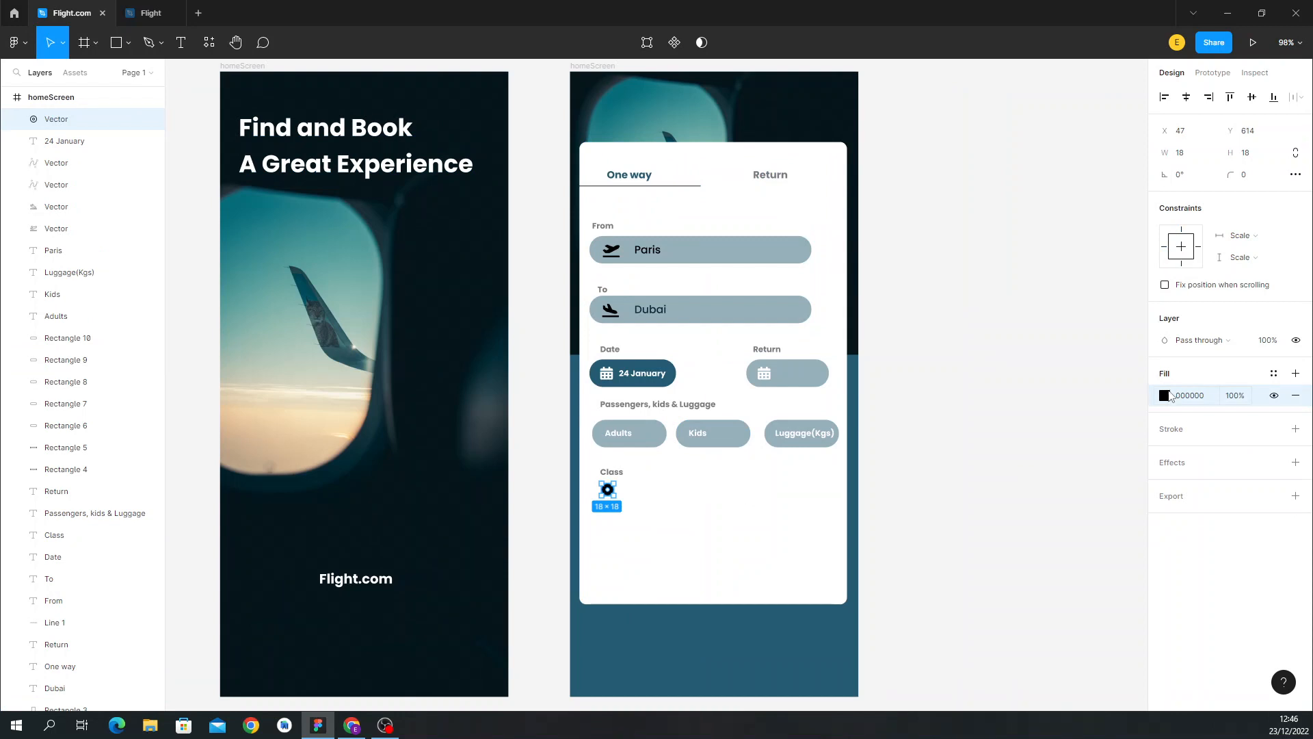
{"action": "left_click", "coordinate": [1164, 395]}
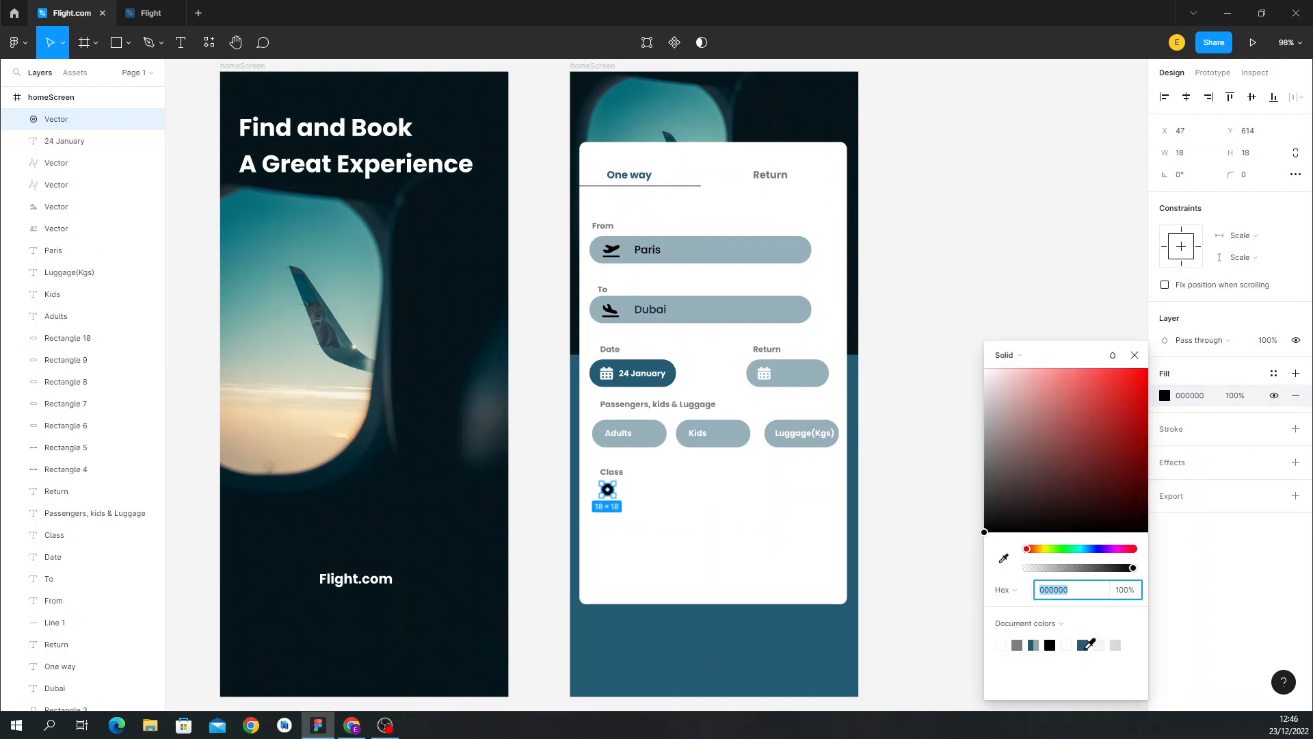
{"action": "left_click", "coordinate": [1086, 645]}
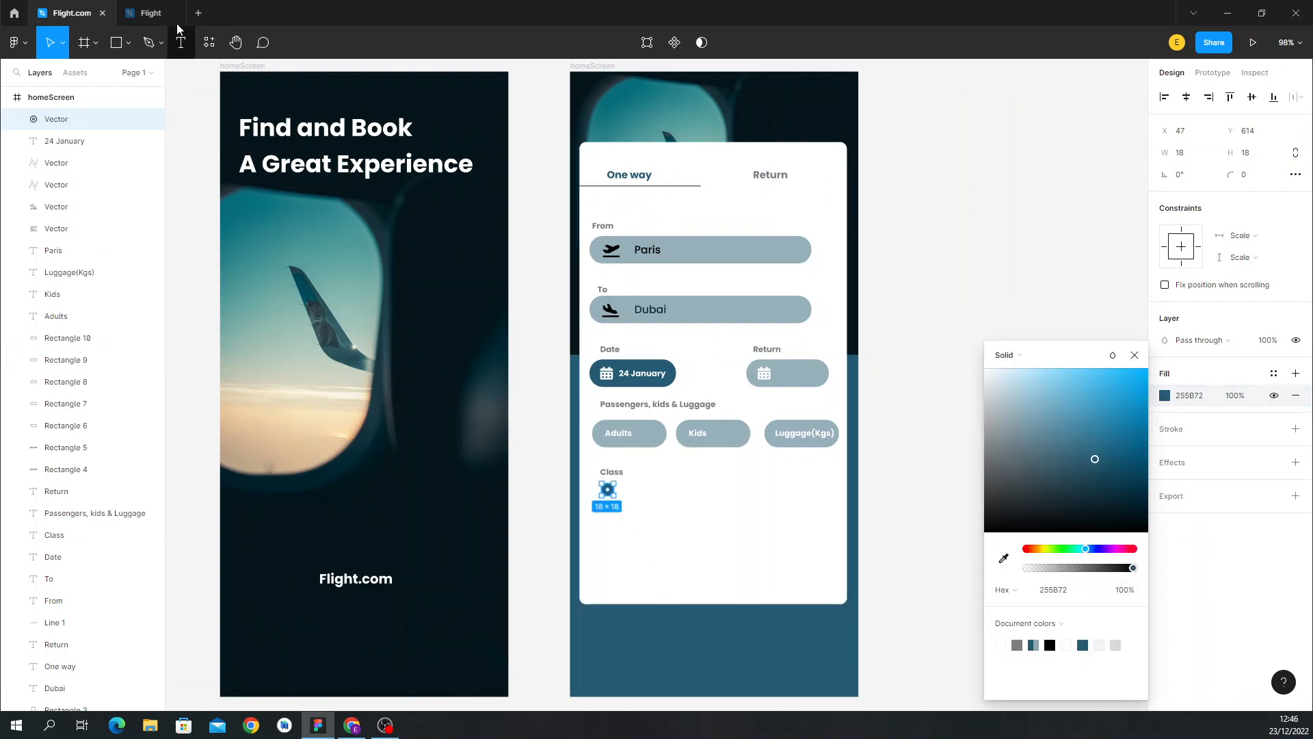
{"action": "left_click", "coordinate": [152, 13]}
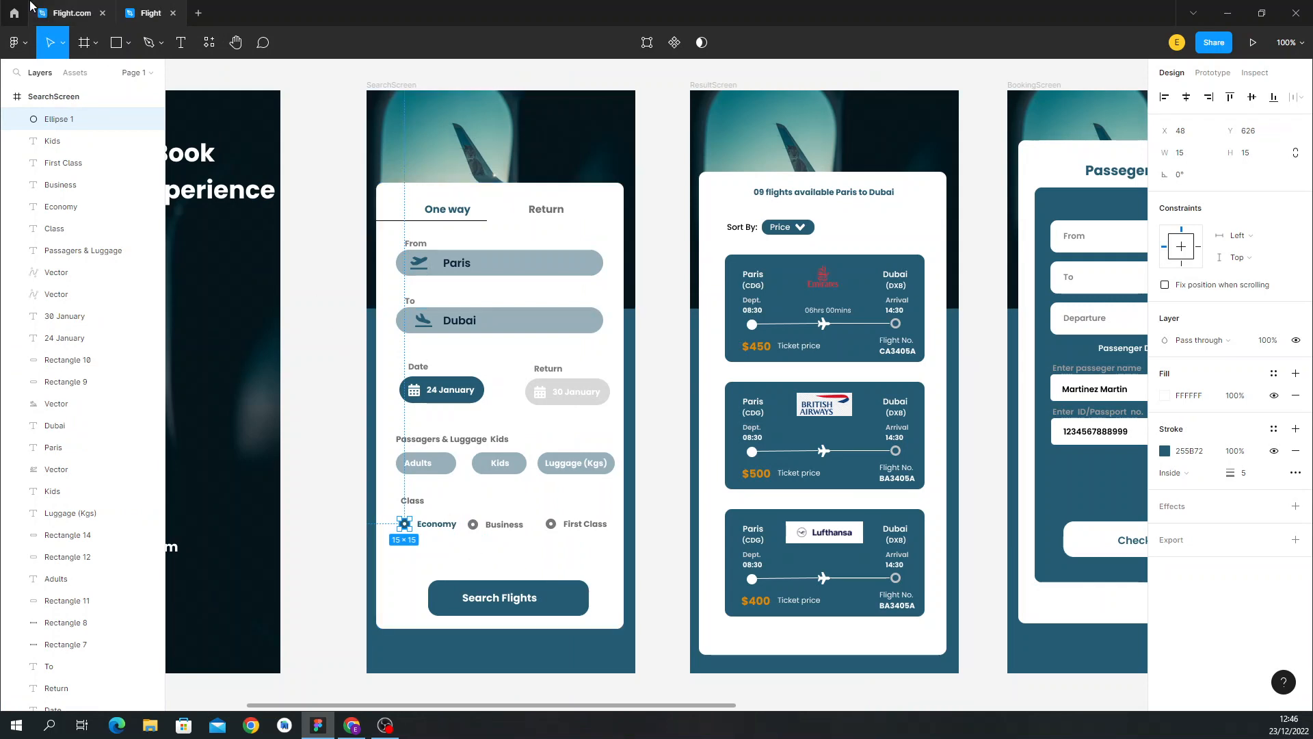
{"action": "left_click", "coordinate": [68, 13]}
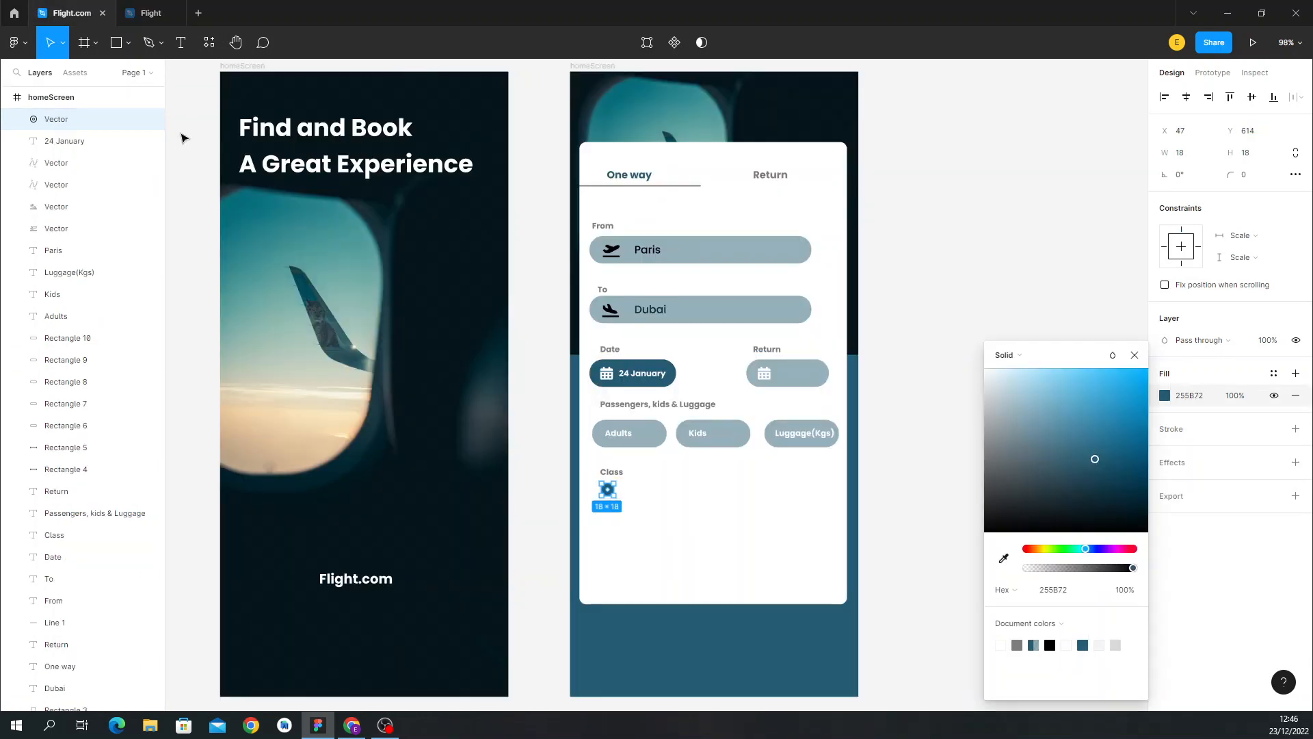
Add an "Economy" text label beside the radio icon under Class and align it at X 75, Y 614.
{"action": "left_click", "coordinate": [183, 45]}
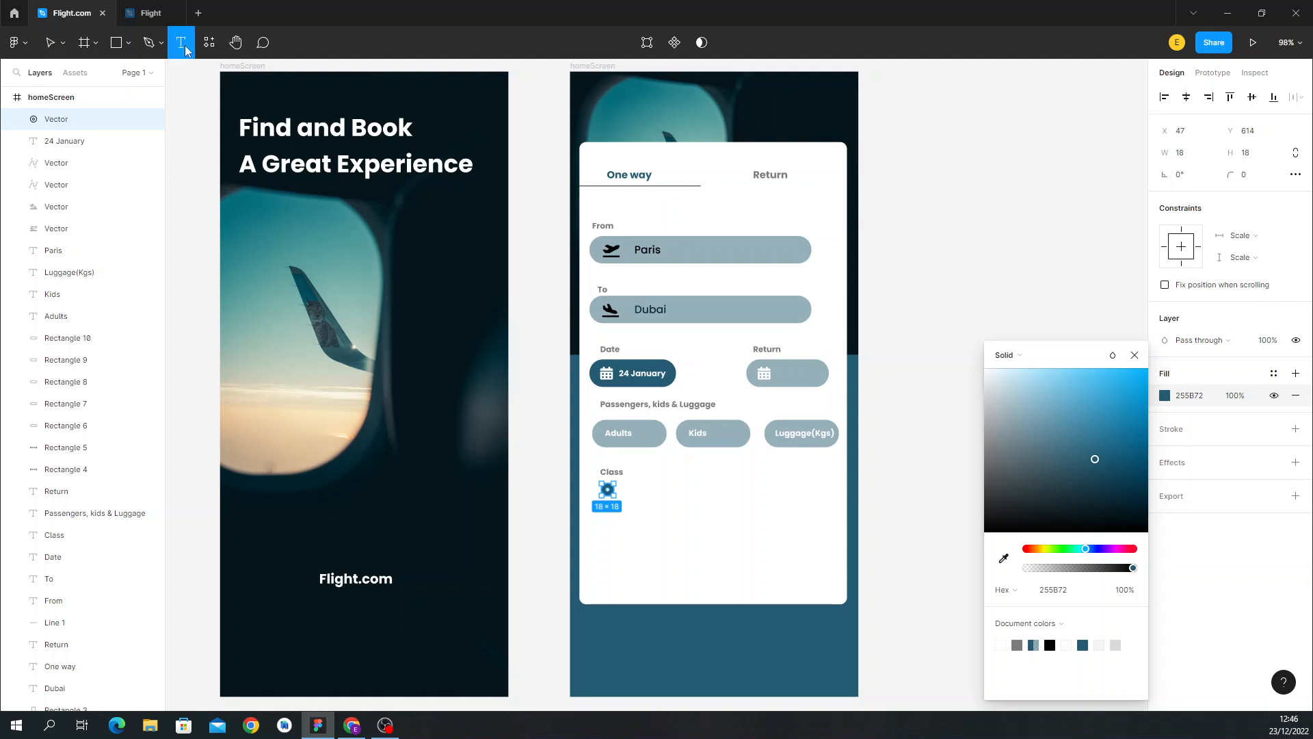
{"action": "left_click", "coordinate": [624, 490]}
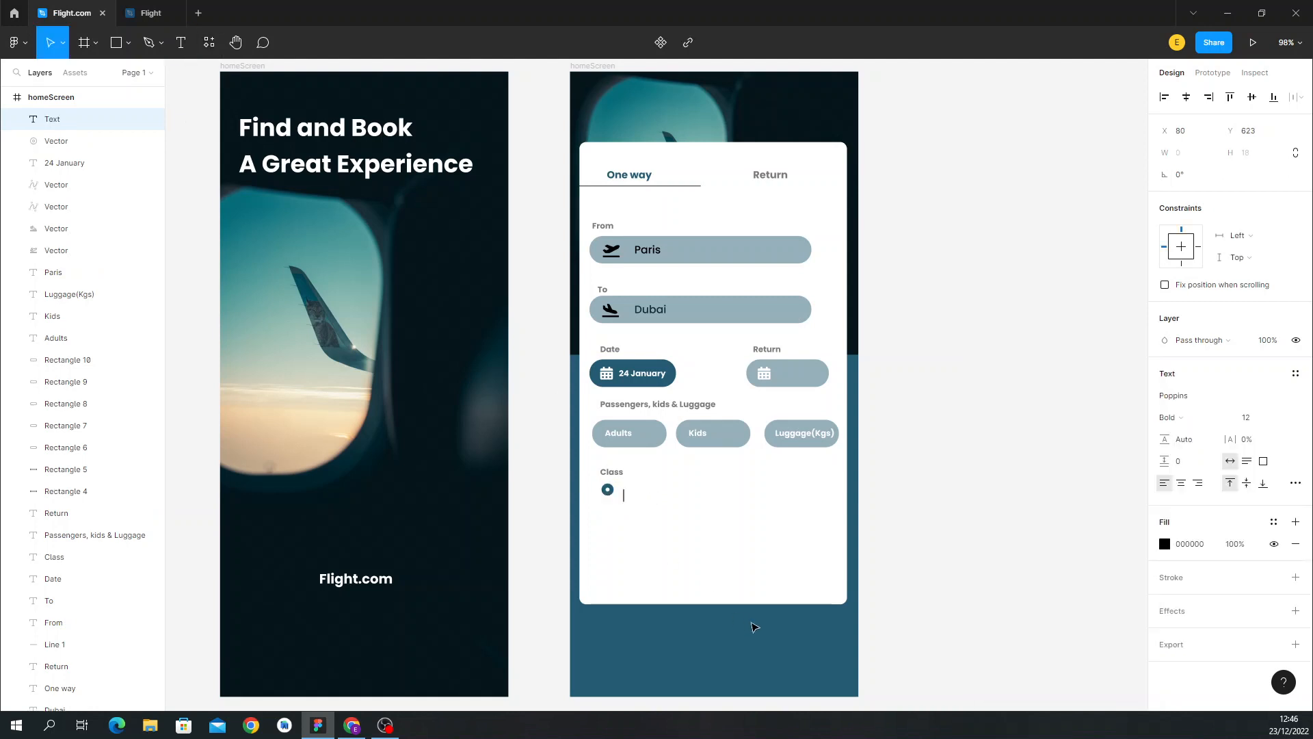
{"action": "type", "text": "Economy"}
{"action": "key", "text": "Escape"}
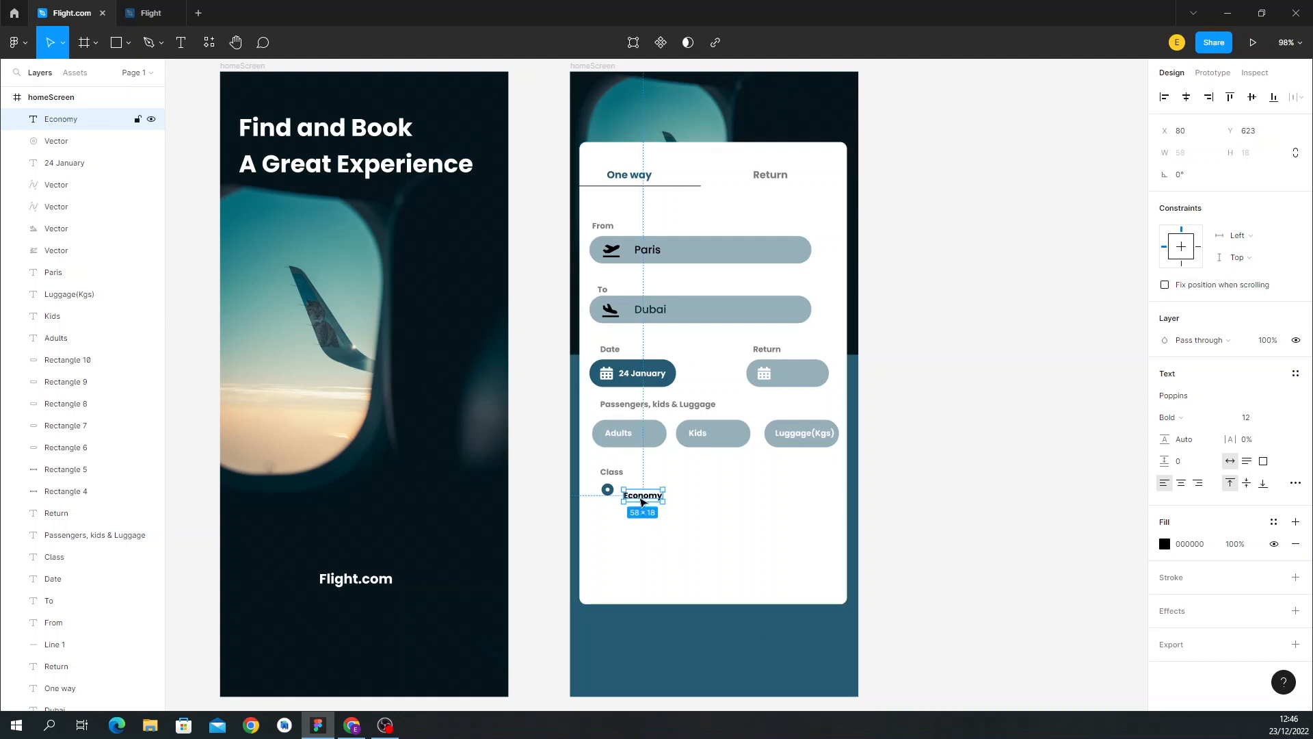
{"action": "left_click_drag", "start_coordinate": [641, 501], "coordinate": [639, 496]}
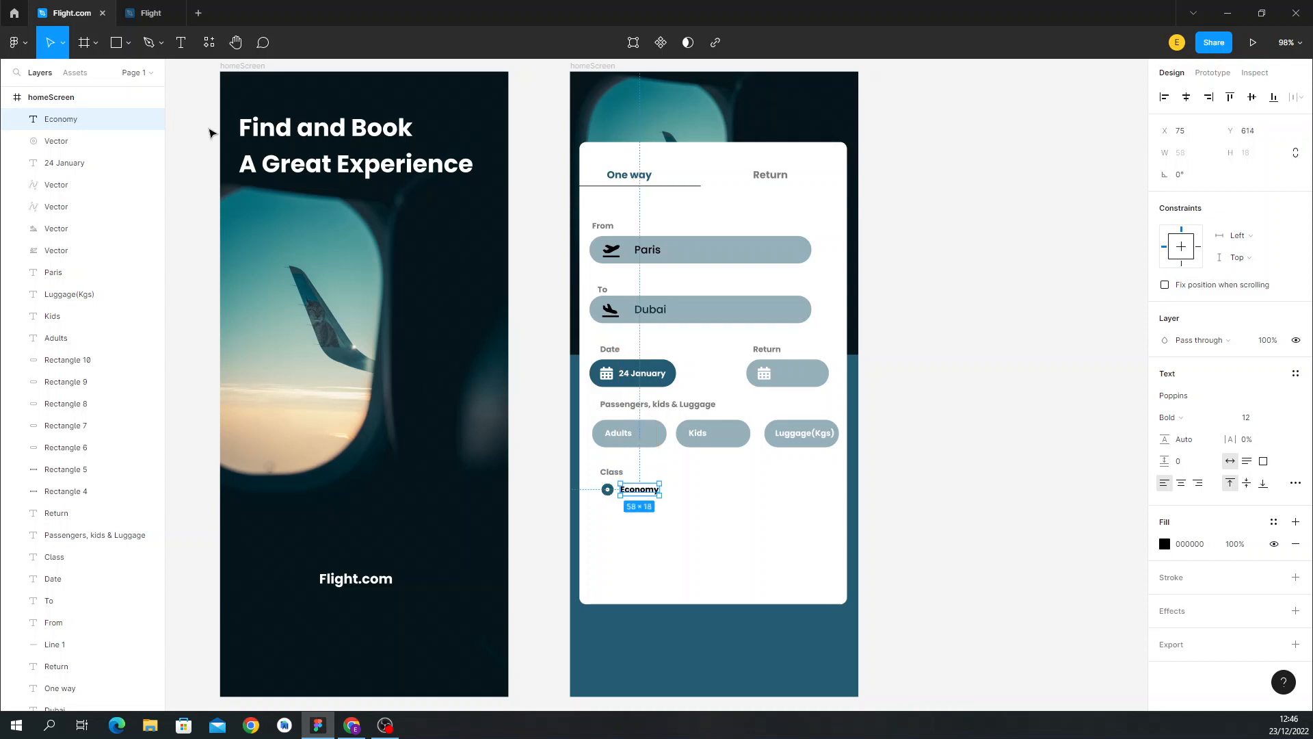
Check the Flight reference and set the Economy label's fill to the document colour 255B72.
{"action": "left_click", "coordinate": [151, 13]}
{"action": "left_click", "coordinate": [65, 15]}
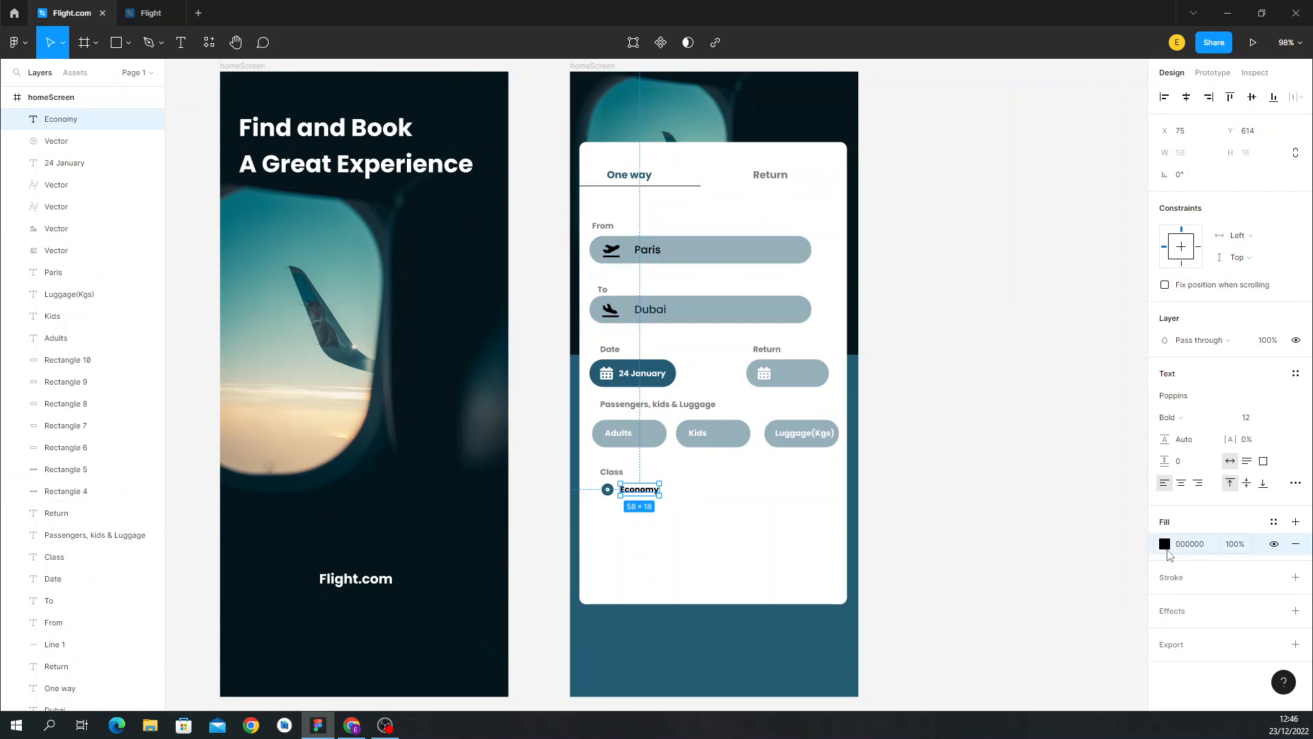
{"action": "left_click", "coordinate": [1167, 546]}
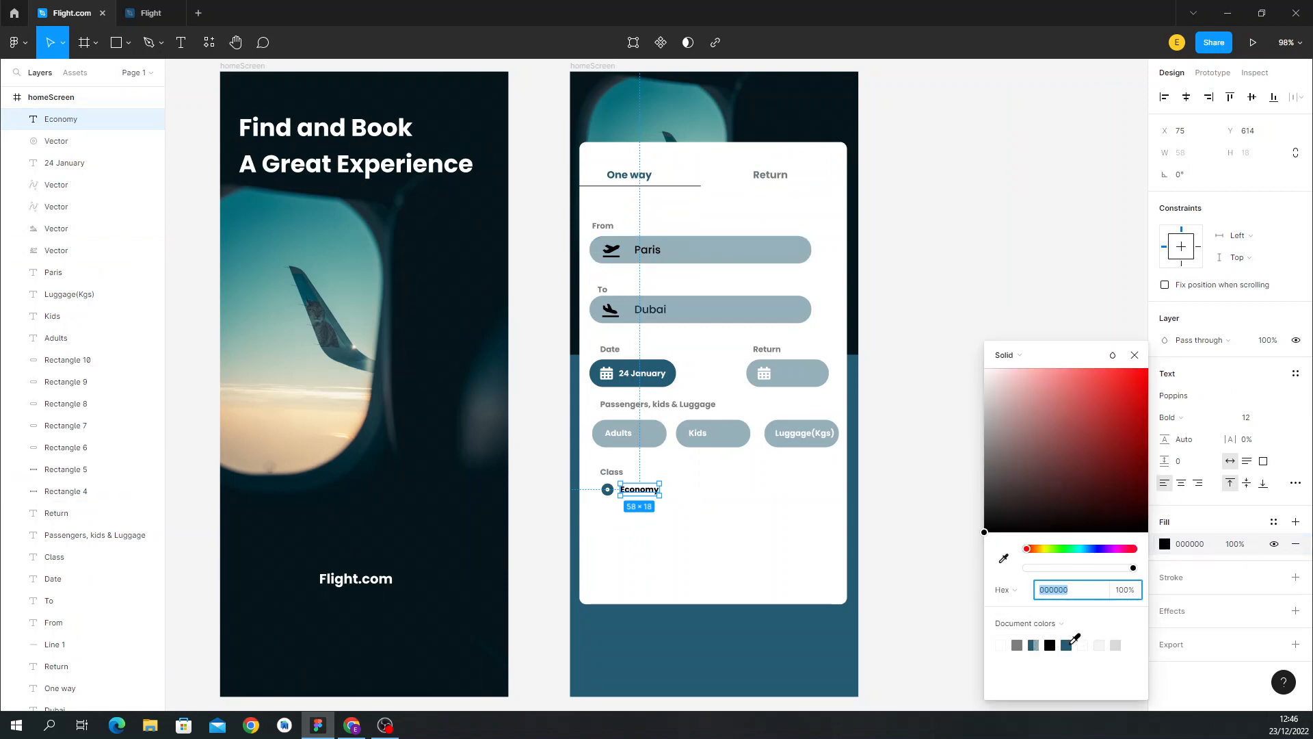
{"action": "left_click", "coordinate": [1067, 645]}
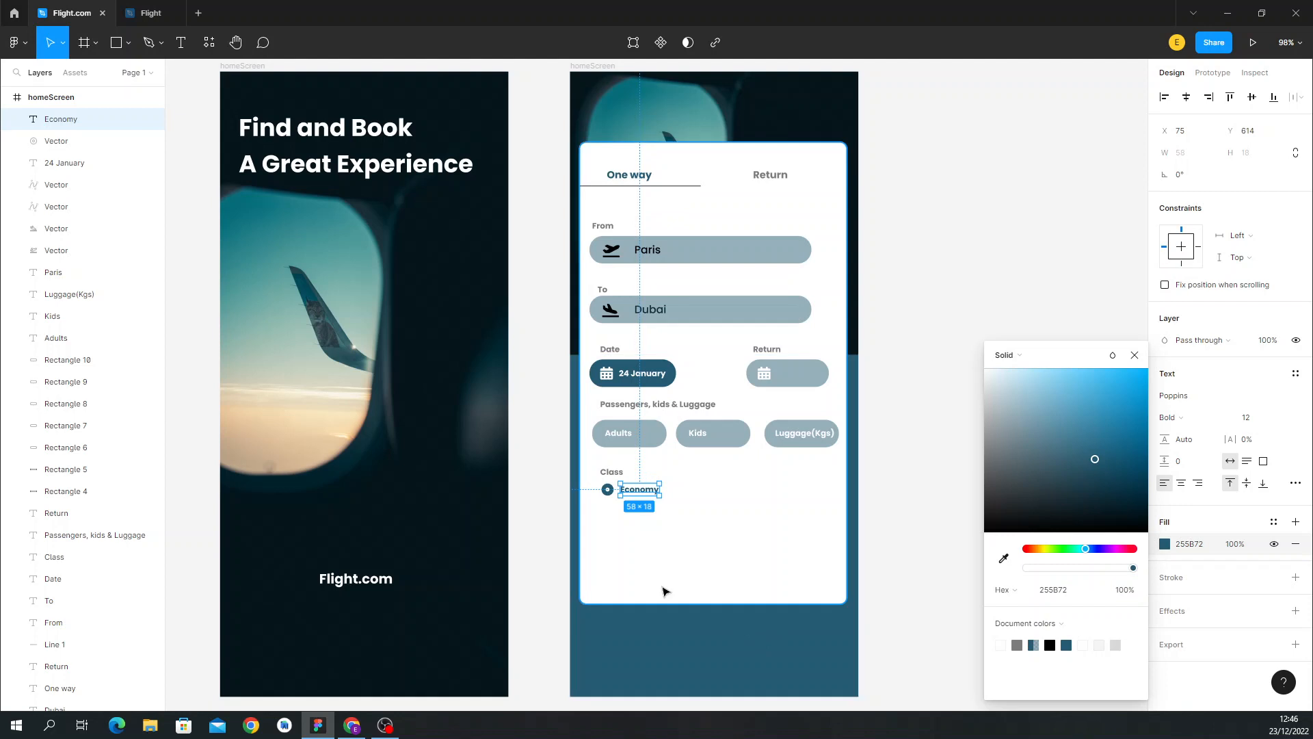
Duplicate the Economy radio icon and label twice along the Class row to make three evenly spread options.
{"action": "left_click", "coordinate": [609, 491]}
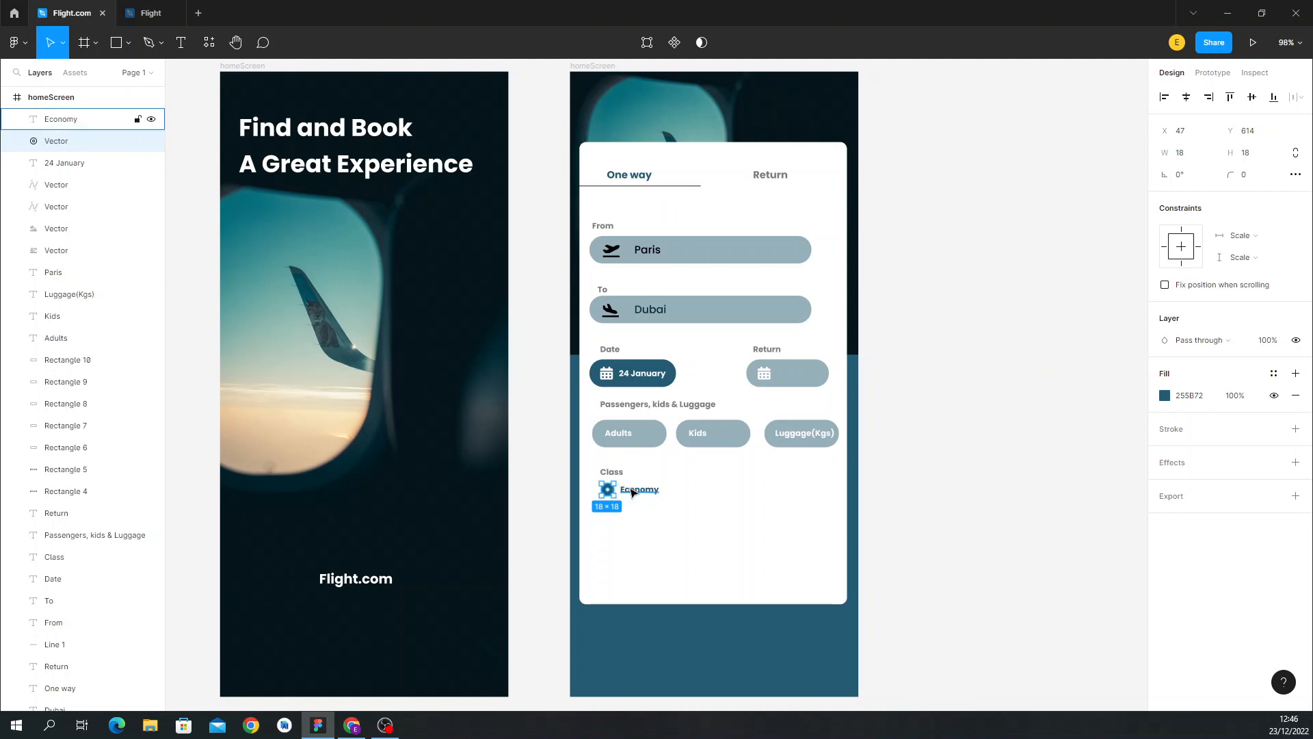
{"action": "left_click", "coordinate": [632, 489], "text": "shift"}
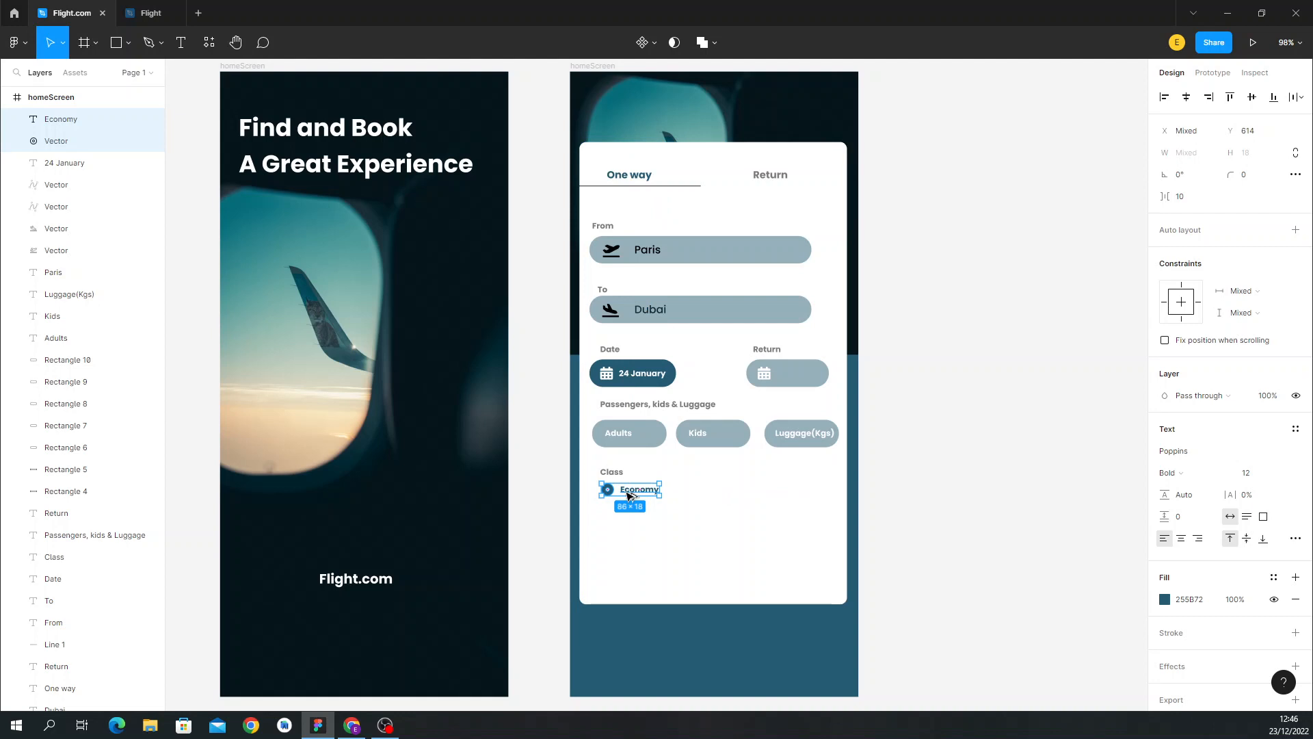
{"action": "left_click_drag", "start_coordinate": [629, 495], "coordinate": [786, 495]}
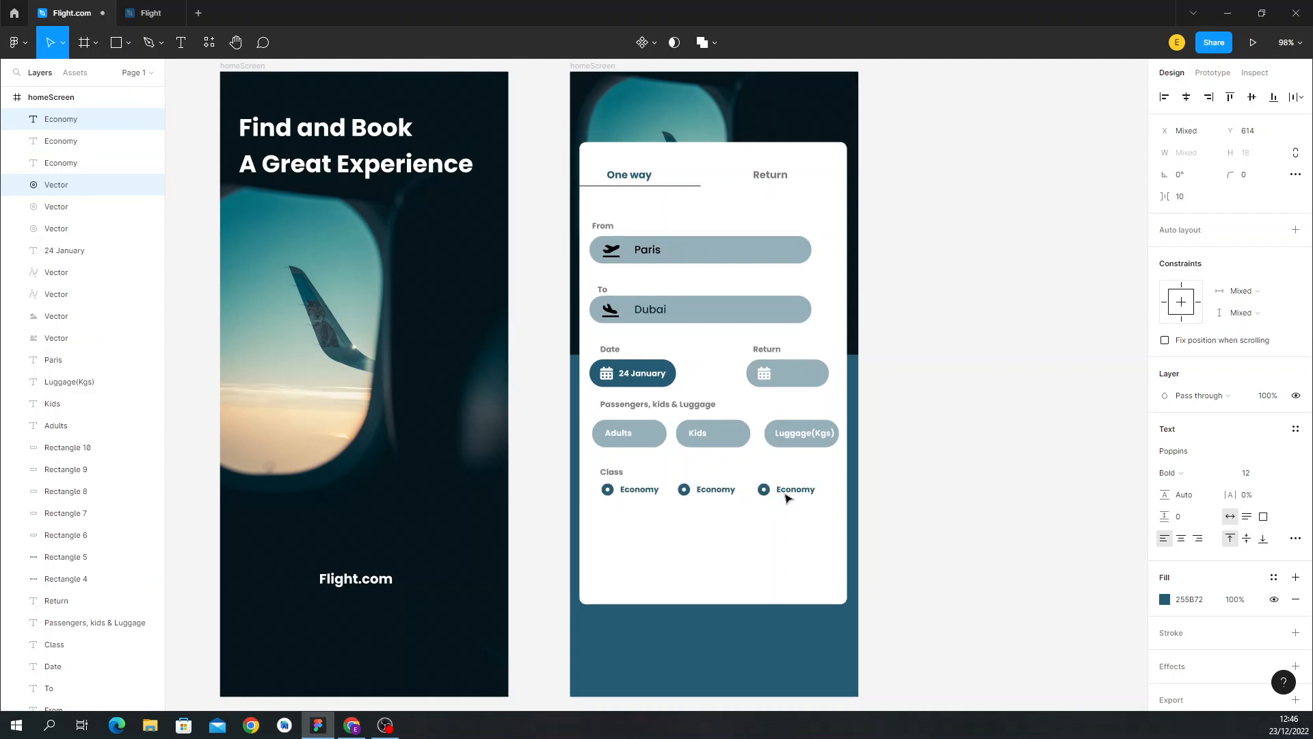
Change the middle Class option's text to "Business" and the last one's to "First Class".
{"action": "left_click", "coordinate": [727, 489]}
{"action": "double_click", "coordinate": [727, 489]}
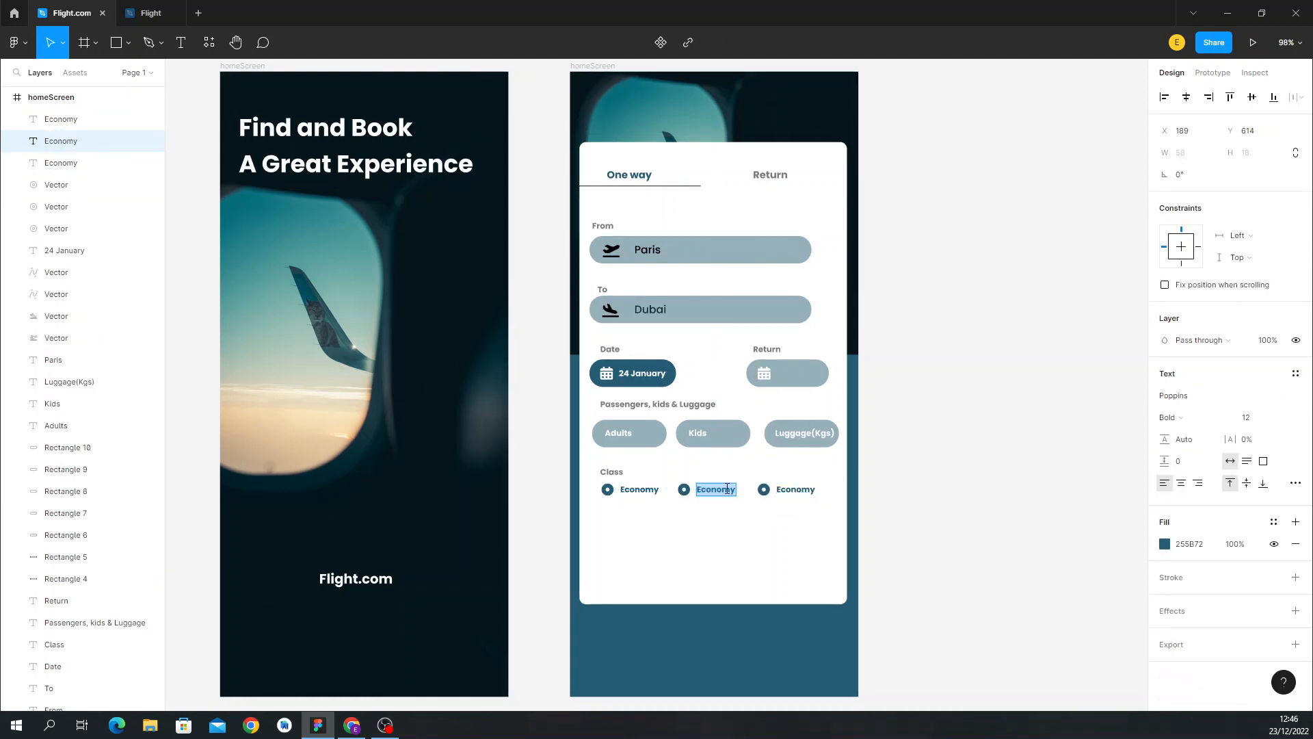
{"action": "type", "text": "Business"}
{"action": "double_click", "coordinate": [793, 488]}
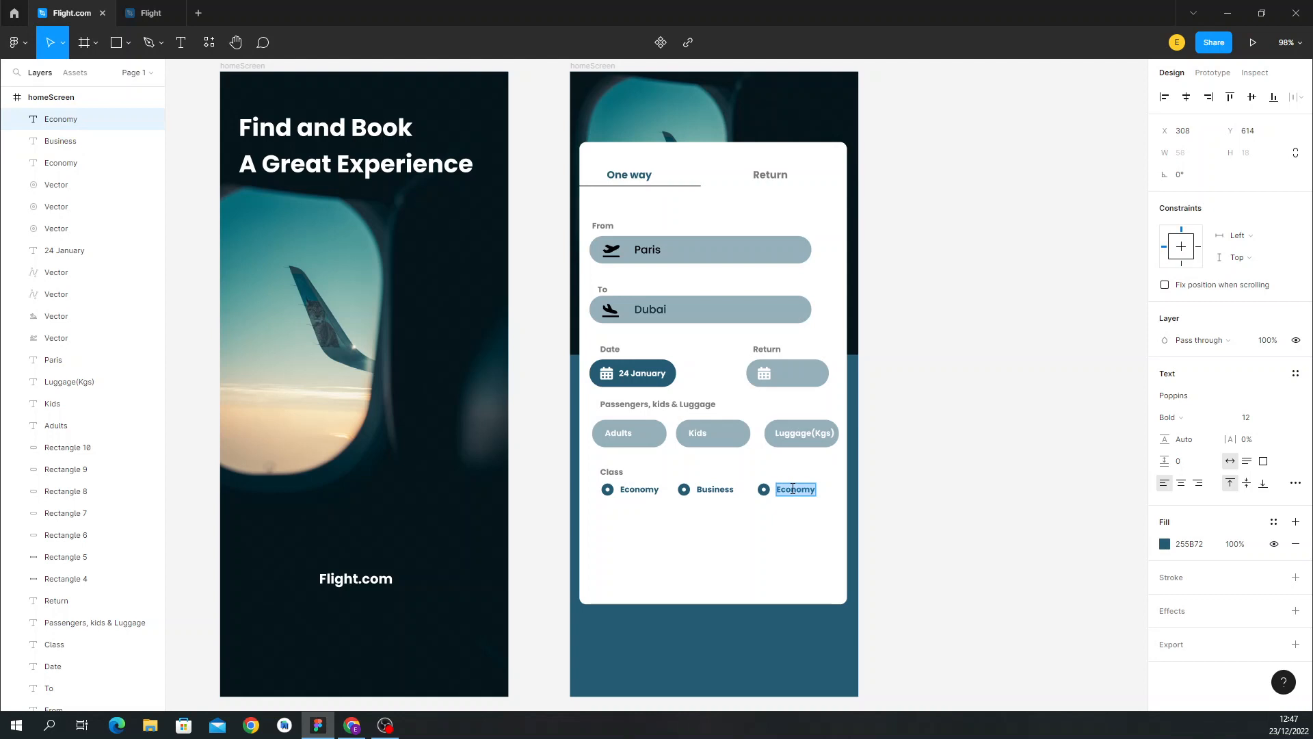
{"action": "type", "text": "First Clss"}
{"action": "key", "text": "Escape"}
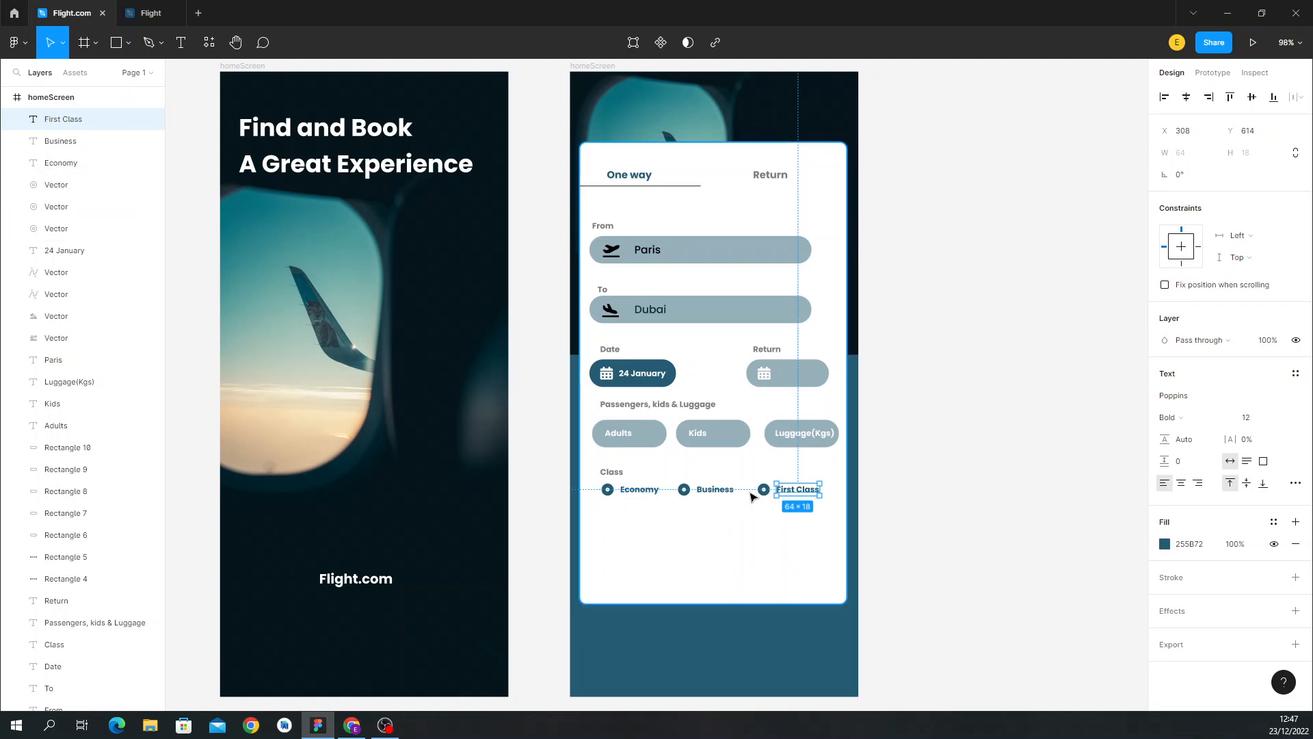
{"action": "left_click", "coordinate": [719, 520]}
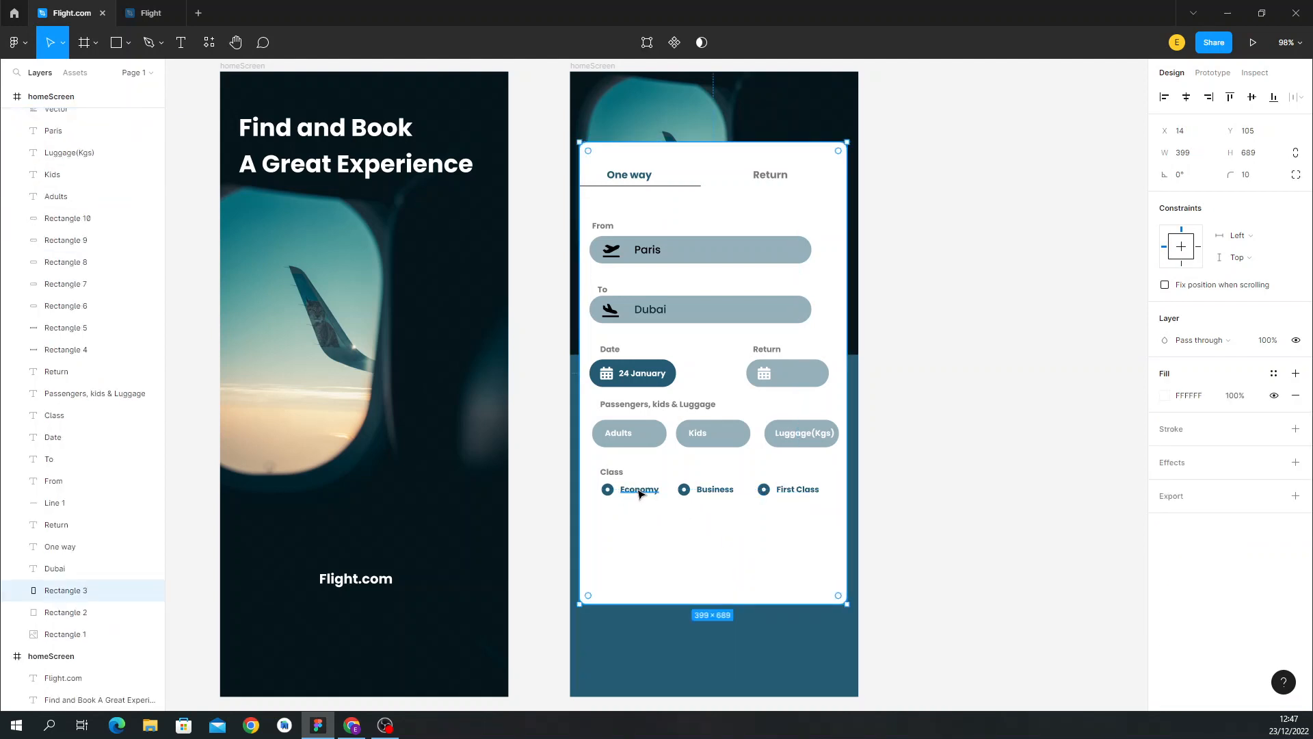
Shift the First Class radio icon and label together to the right, with the icon at X 290 and the label at X 318.
{"action": "left_click", "coordinate": [643, 494]}
{"action": "left_click", "coordinate": [741, 530]}
{"action": "left_click", "coordinate": [769, 492]}
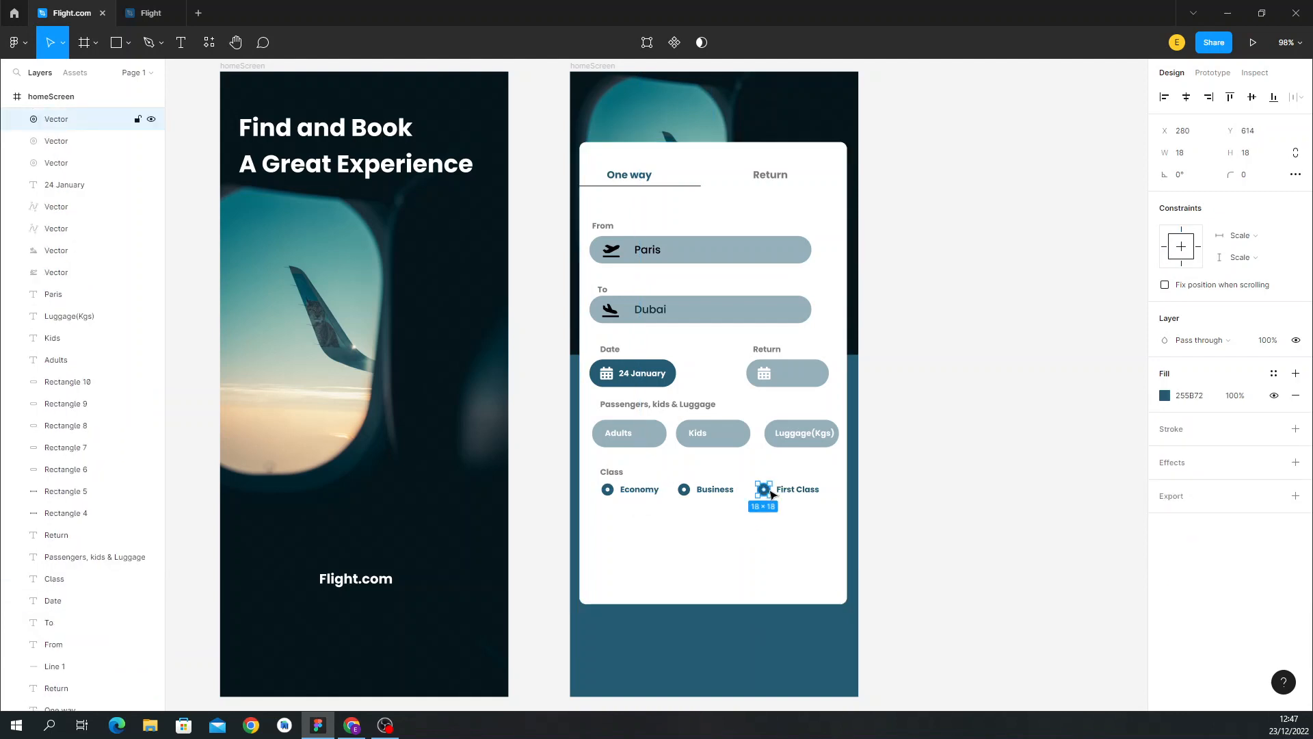
{"action": "left_click", "coordinate": [794, 492], "text": "shift"}
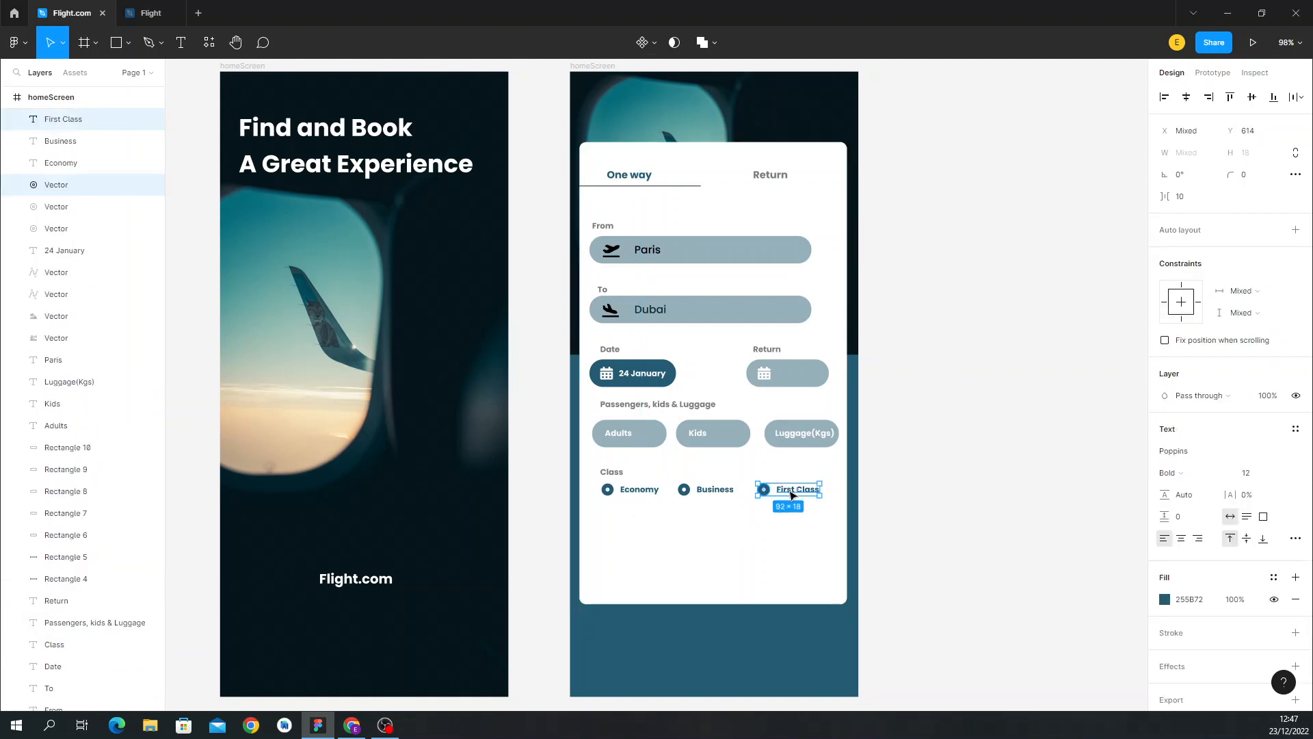
{"action": "left_click_drag", "start_coordinate": [792, 495], "coordinate": [796, 494]}
{"action": "key", "text": "ctrl+z"}
Shift the Business radio icon and label together to the right, with the icon at X 170 and the label at X 198.
{"action": "left_click", "coordinate": [686, 492]}
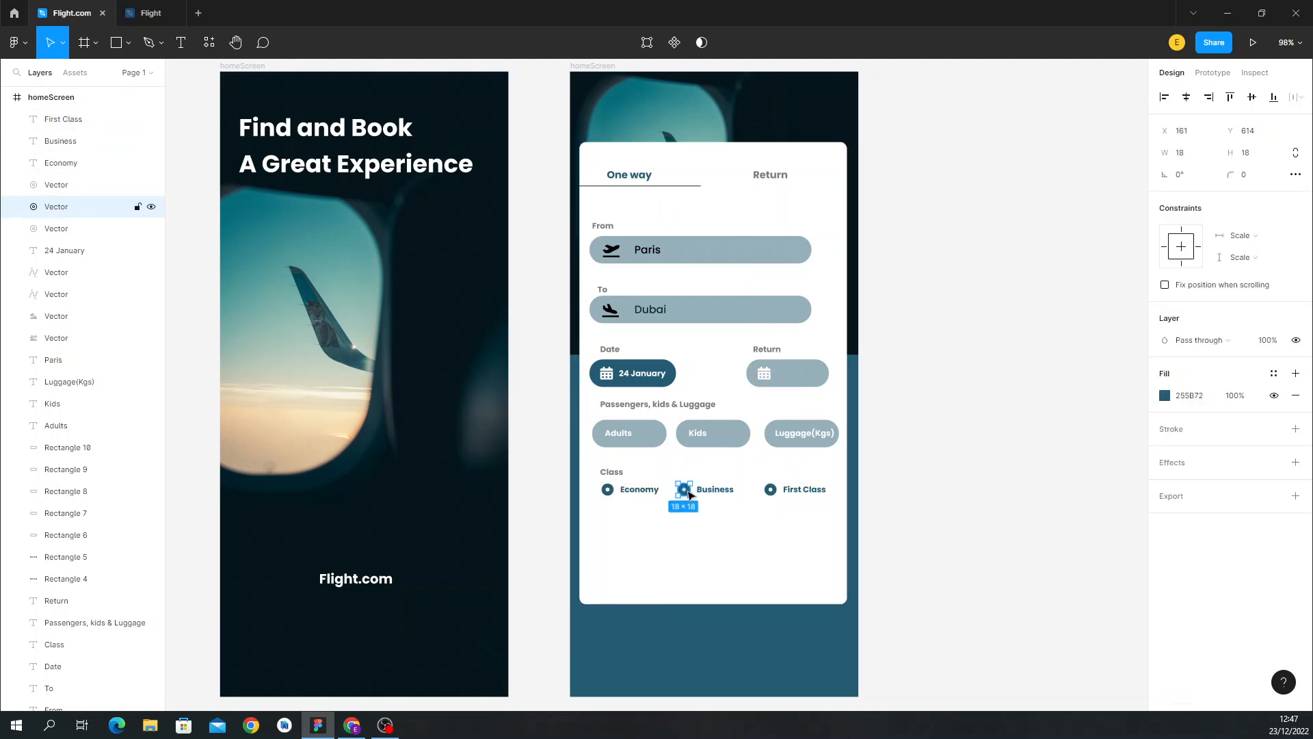
{"action": "left_click", "coordinate": [701, 491], "text": "shift"}
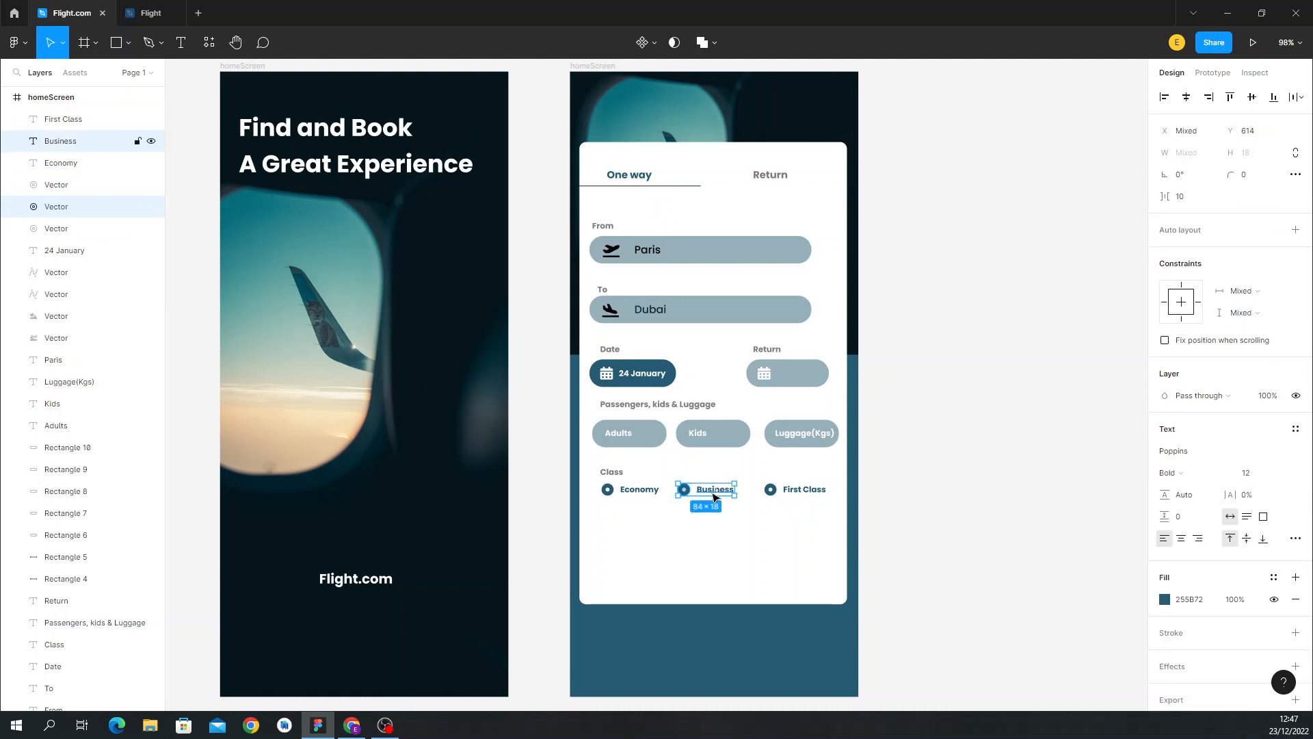
{"action": "left_click_drag", "start_coordinate": [700, 492], "coordinate": [702, 499]}
{"action": "left_click_drag", "start_coordinate": [703, 495], "coordinate": [702, 492]}
{"action": "left_click", "coordinate": [675, 525]}
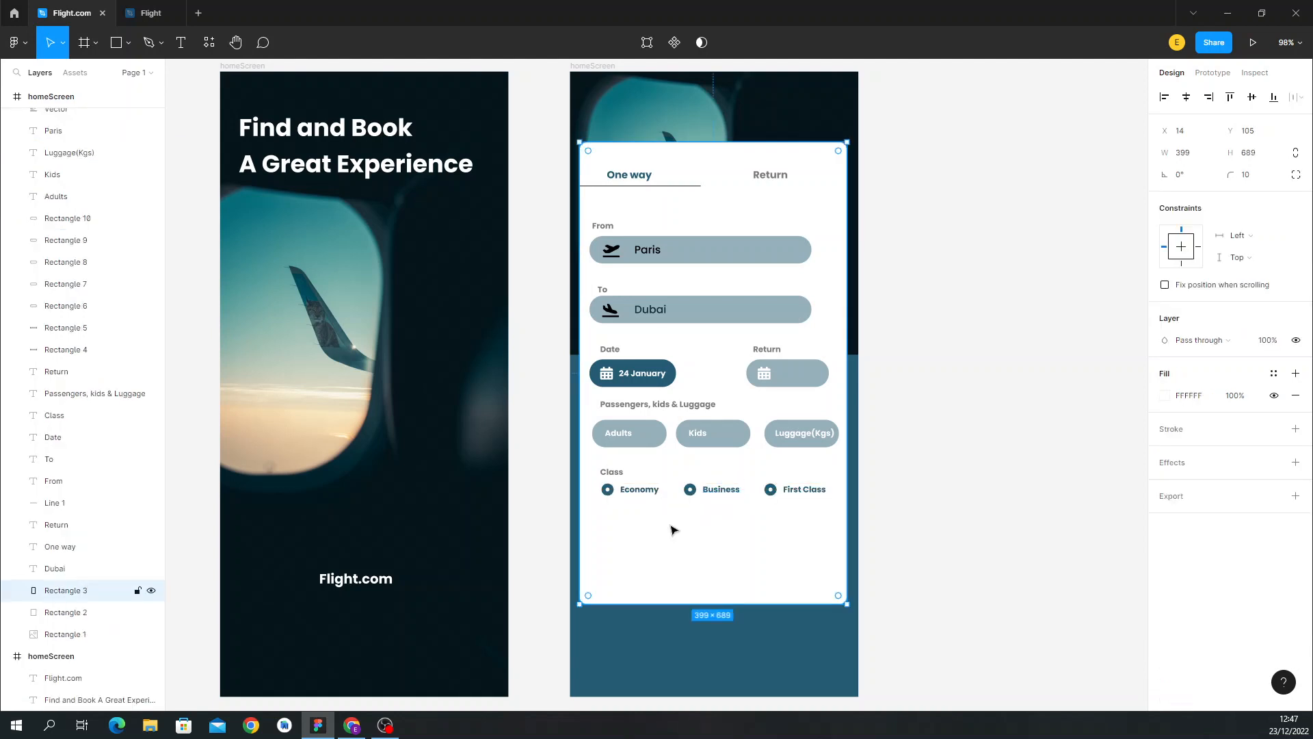
Set the fill of the First Class label and its radio icon to the grey document colour 7C7C7C.
{"action": "left_click", "coordinate": [716, 491]}
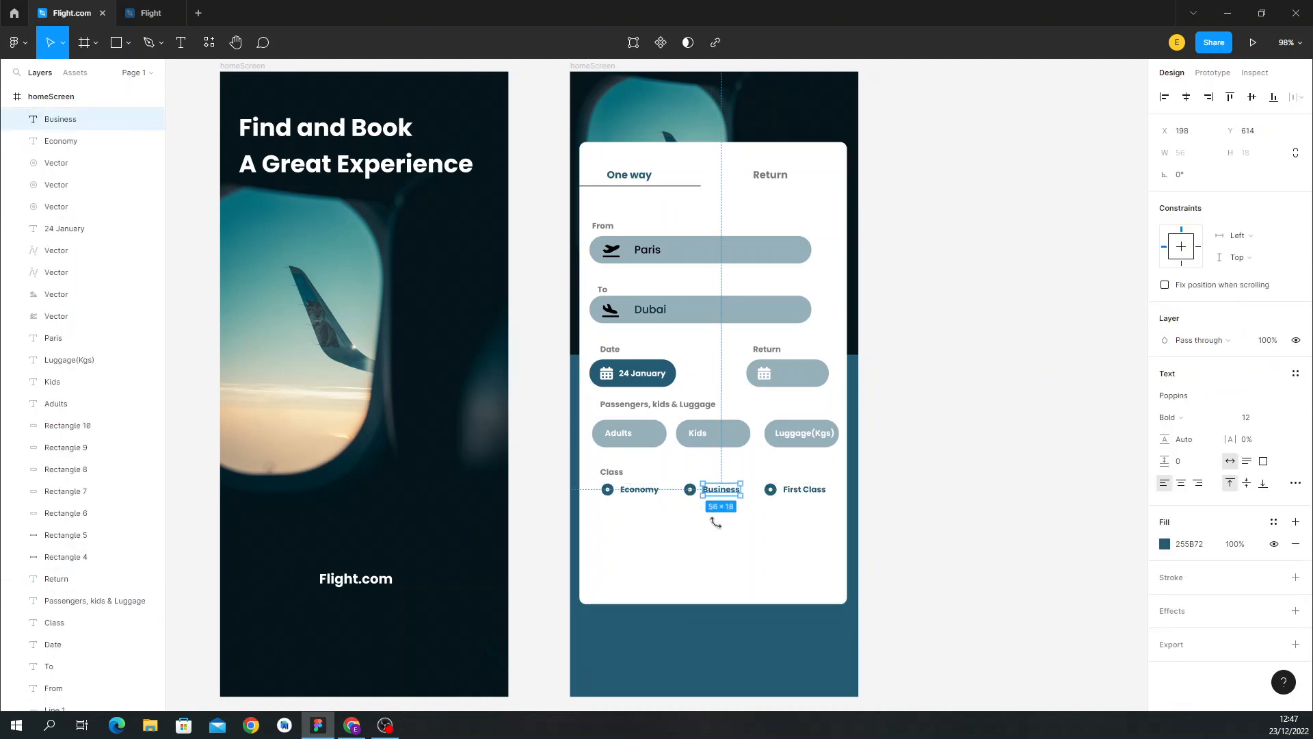
{"action": "left_click", "coordinate": [804, 494]}
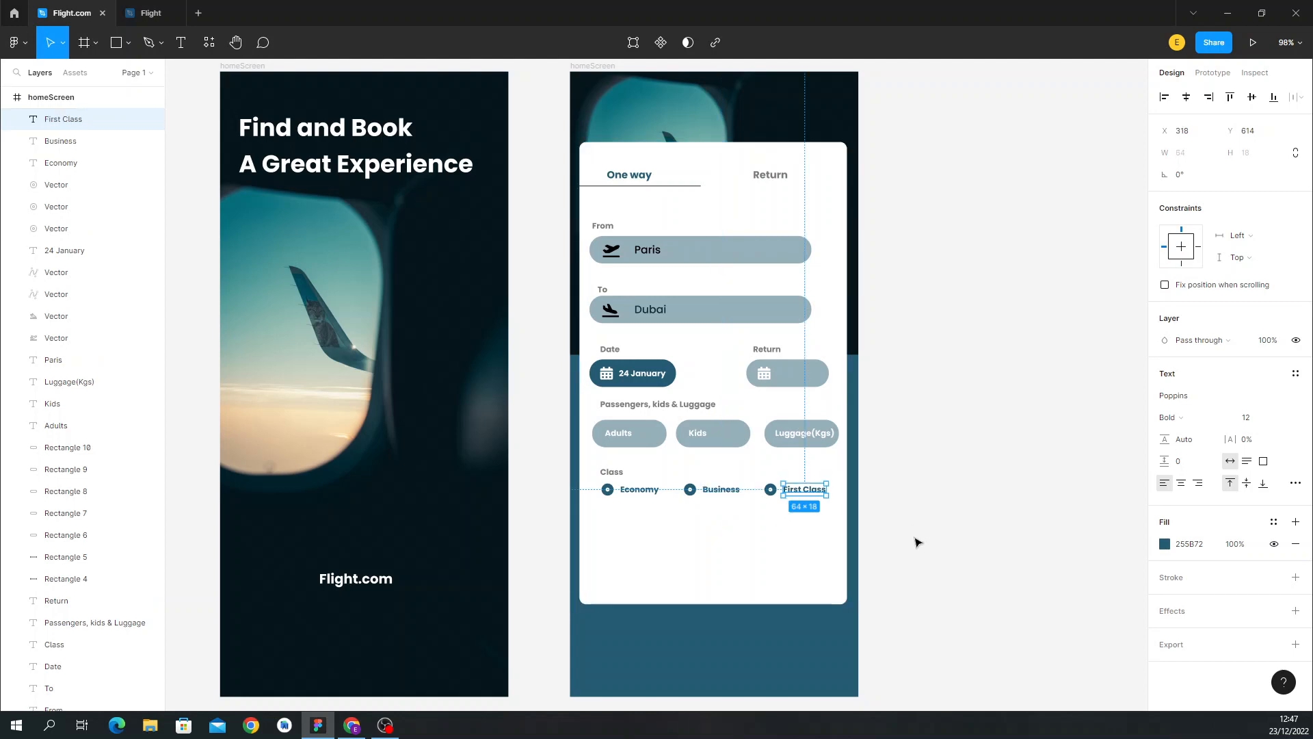
{"action": "left_click", "coordinate": [1170, 546]}
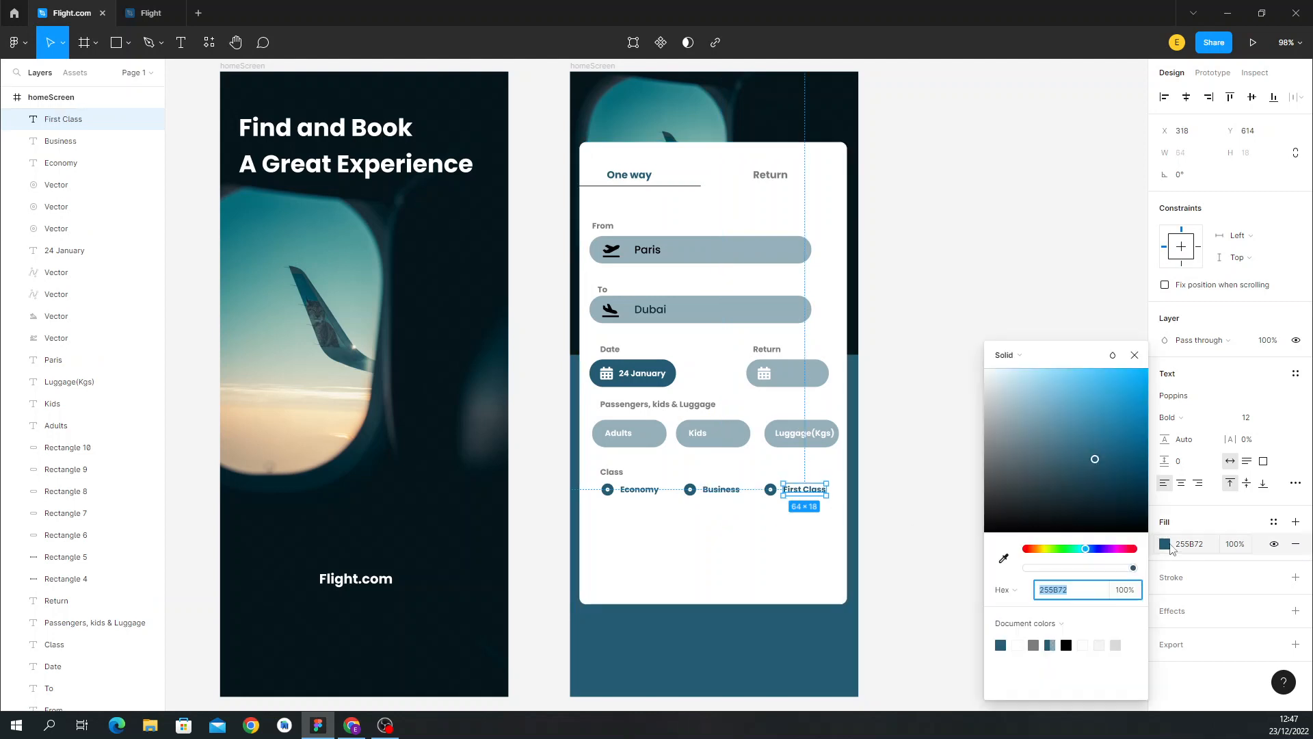
{"action": "left_click", "coordinate": [1116, 646]}
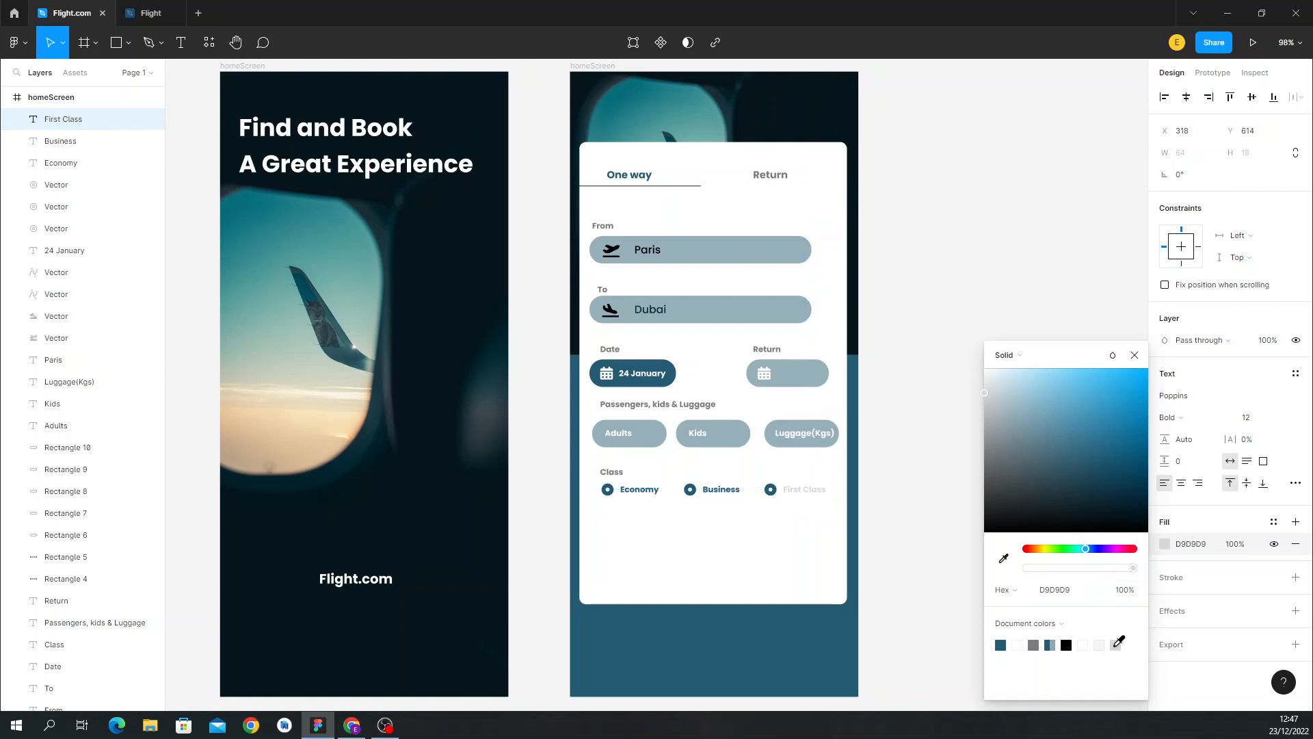
{"action": "left_click", "coordinate": [1033, 645]}
{"action": "left_click", "coordinate": [771, 490]}
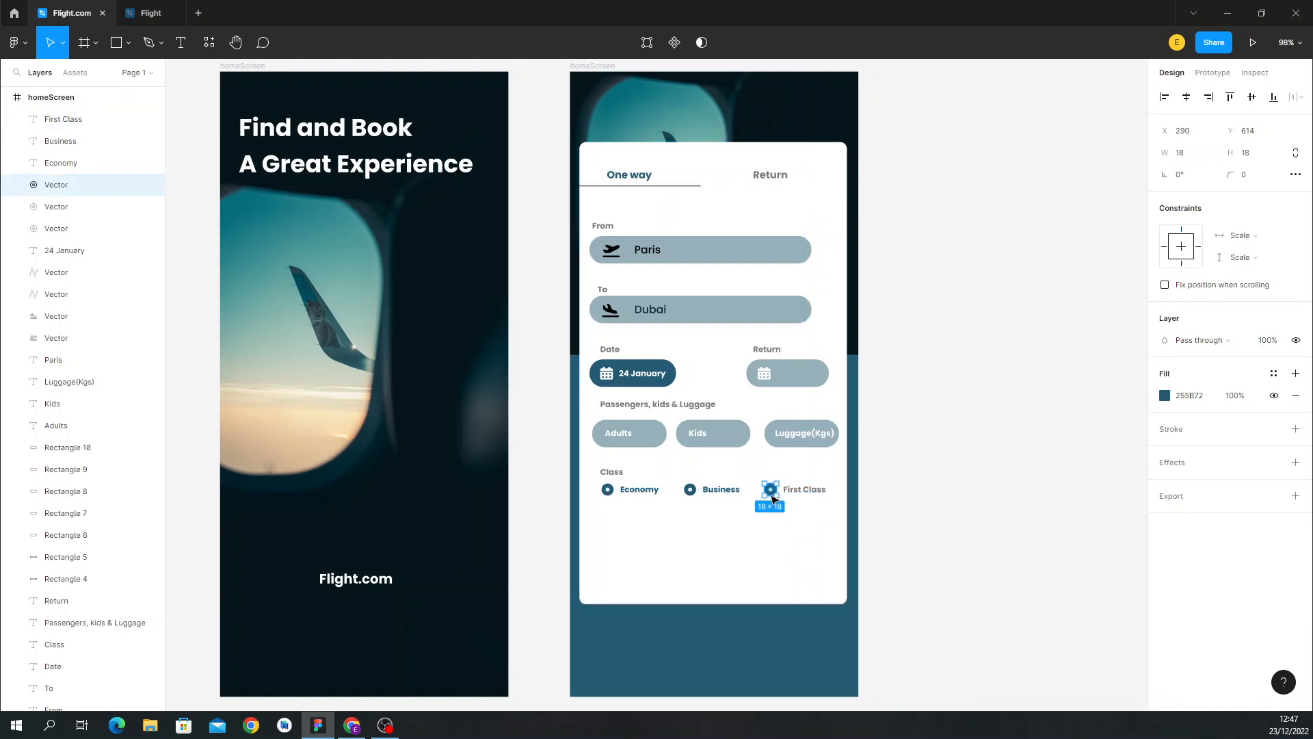
{"action": "left_click", "coordinate": [1165, 395]}
{"action": "left_click", "coordinate": [1017, 645]}
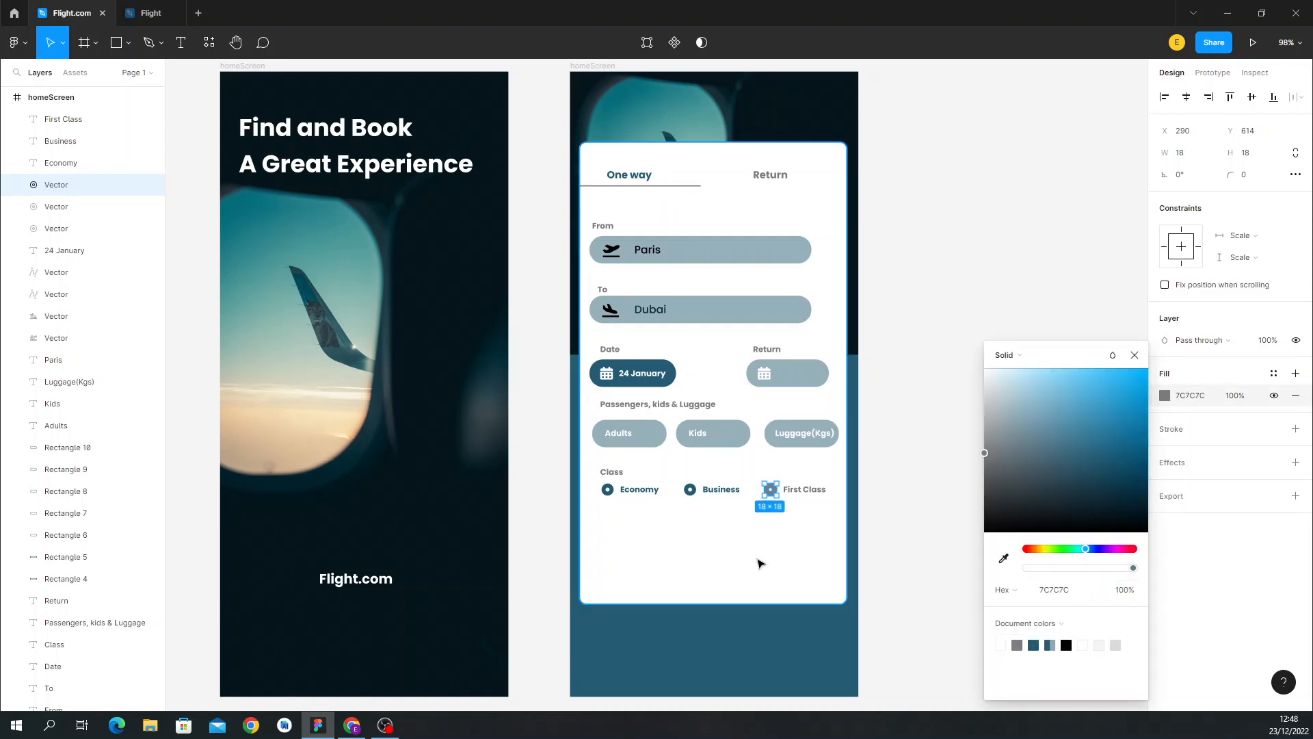
Set the fill of the Business label and its radio icon to the grey document colour 7C7C7C.
{"action": "left_click", "coordinate": [724, 491]}
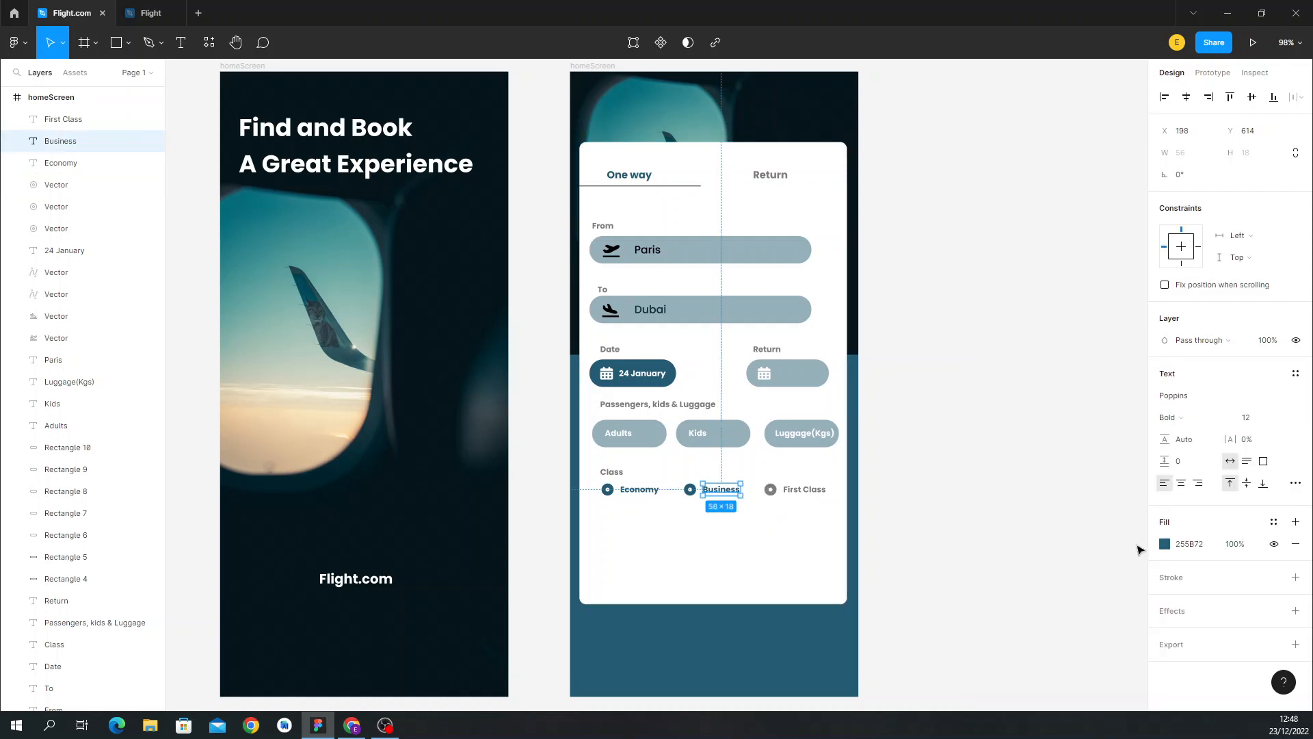
{"action": "left_click", "coordinate": [1164, 545]}
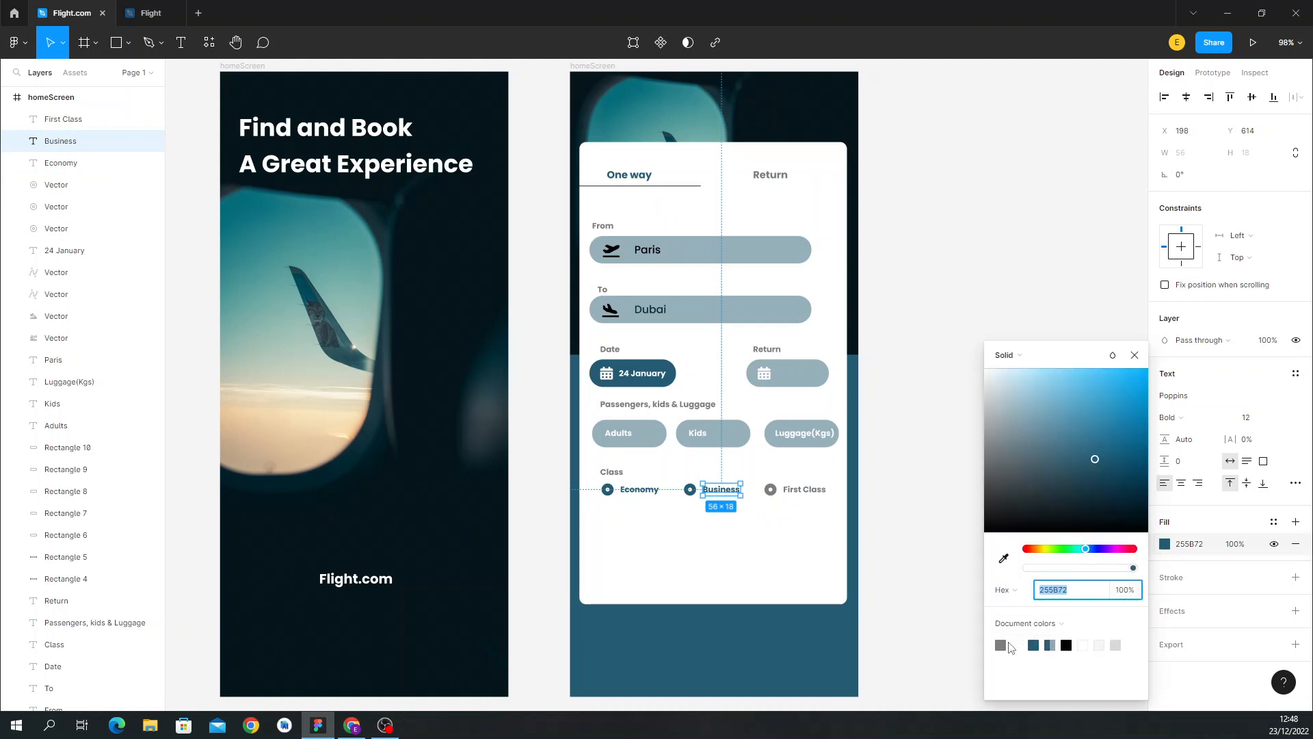
{"action": "left_click", "coordinate": [689, 491]}
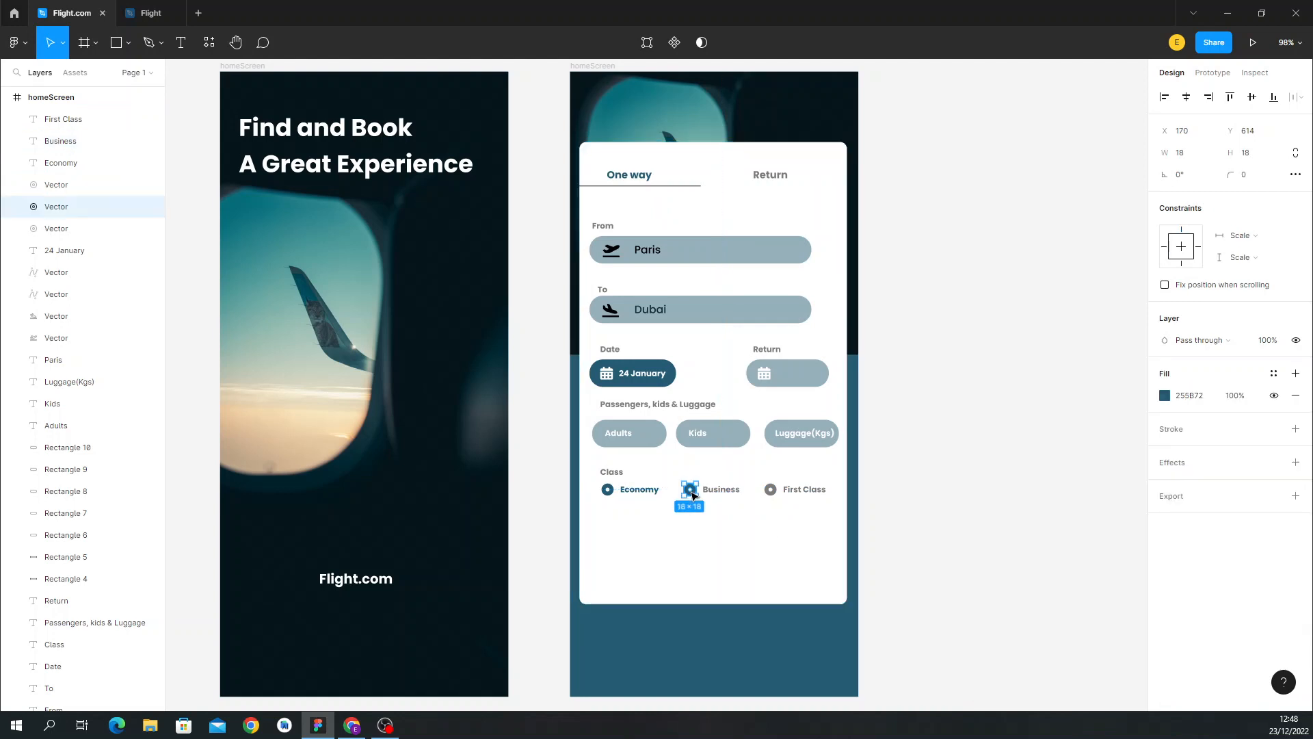
{"action": "left_click", "coordinate": [1166, 400]}
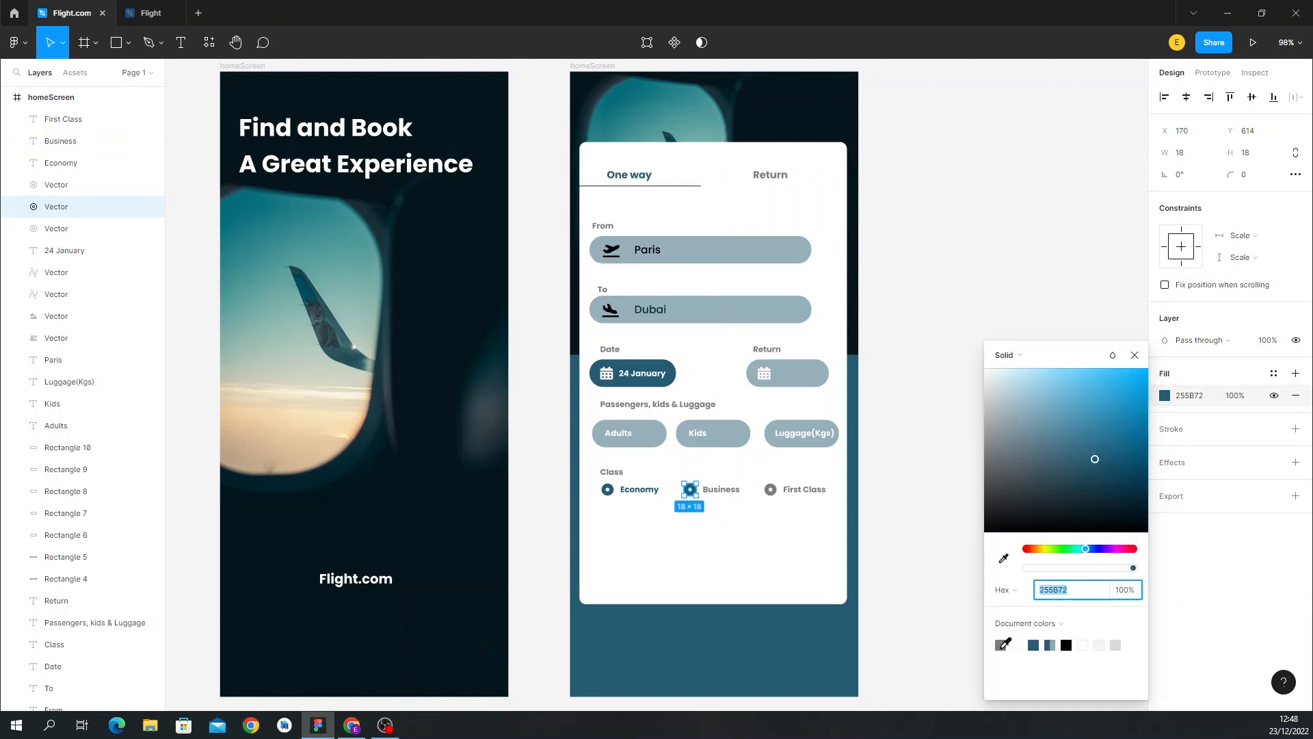
{"action": "left_click", "coordinate": [1001, 644]}
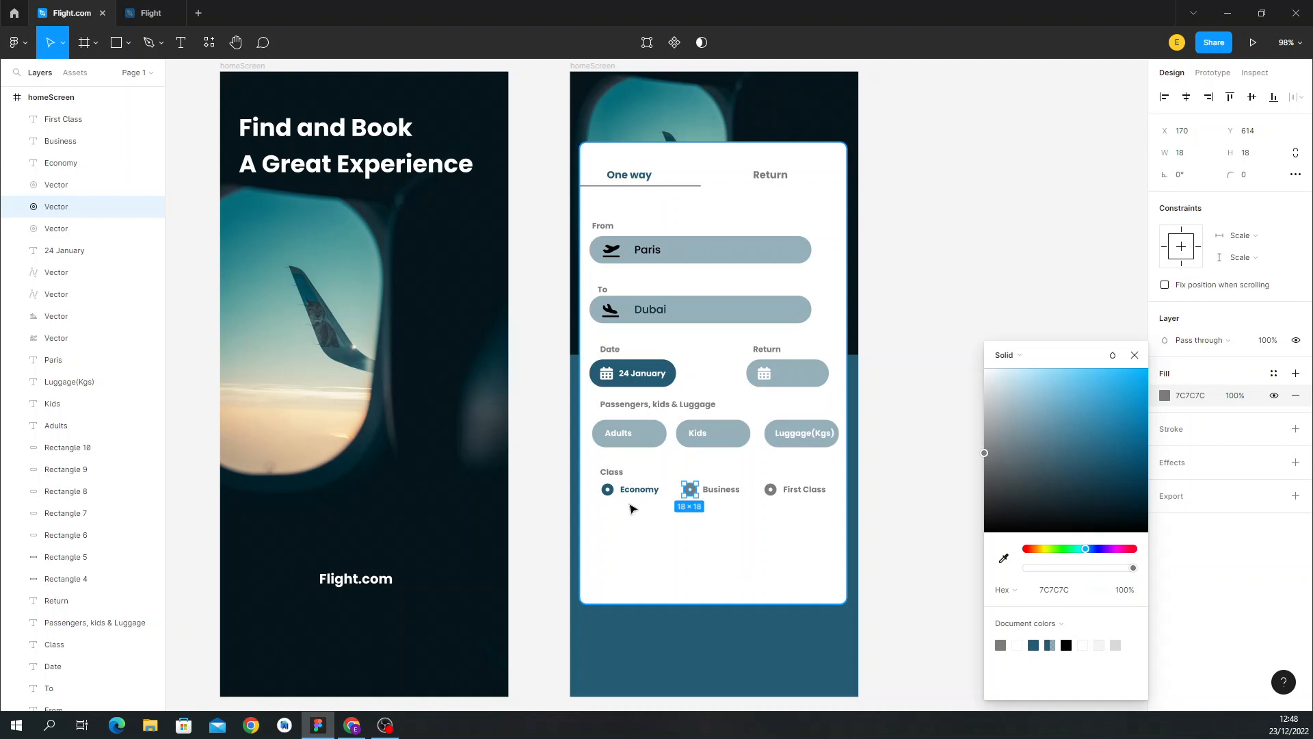
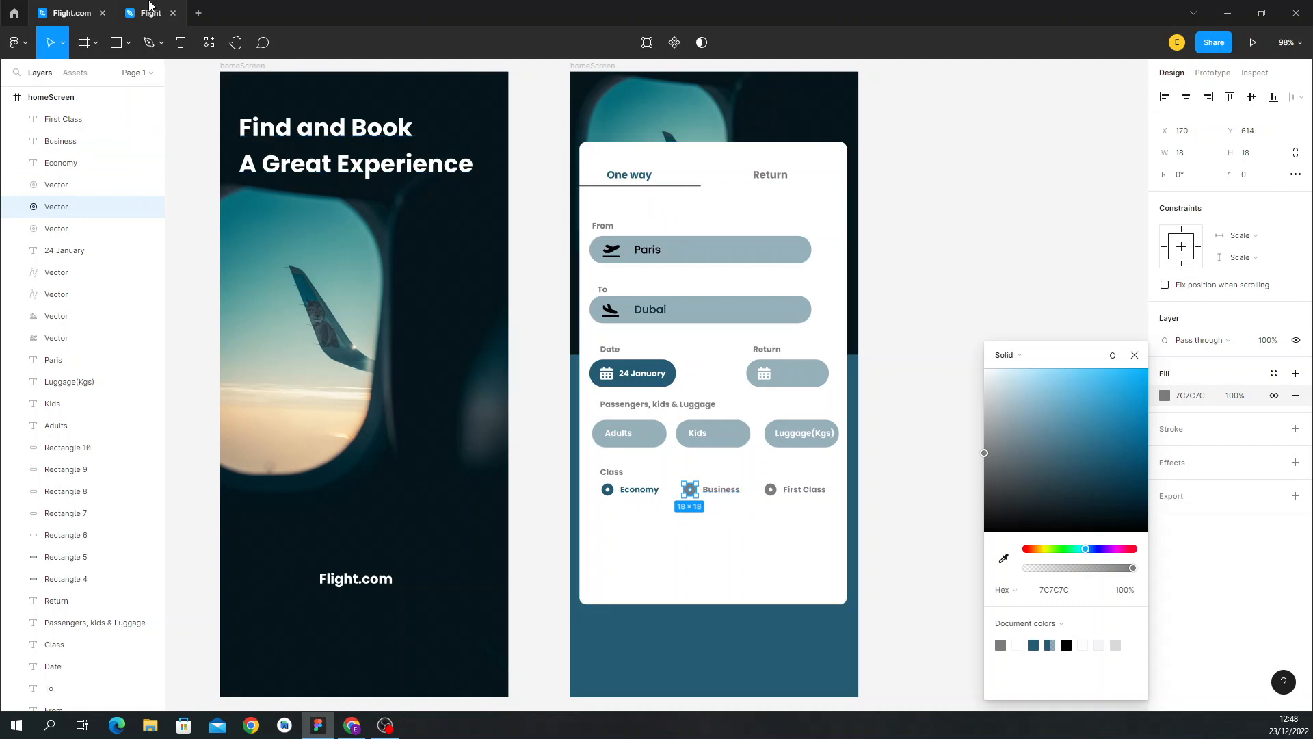
Switch to the Flight reference file and examine the SearchScreen's Class row and the area below it.
{"action": "left_click", "coordinate": [150, 12]}
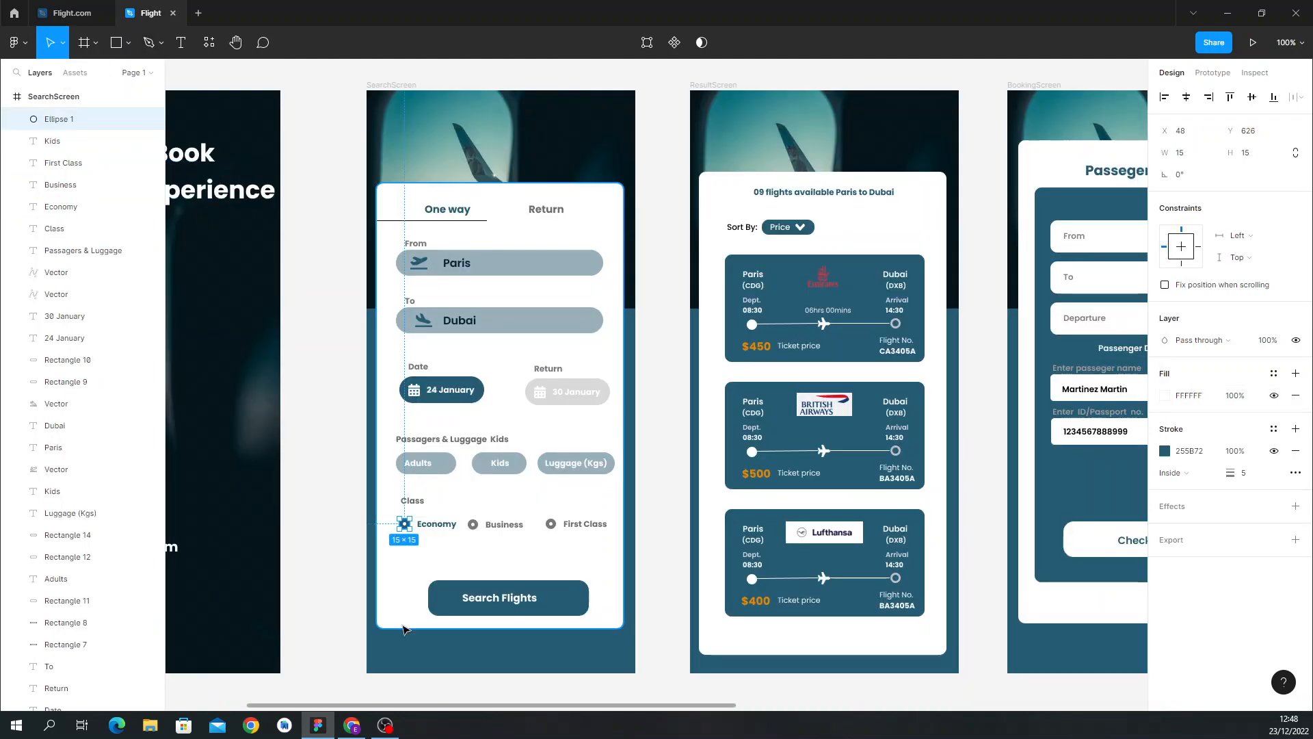
{"action": "scroll", "coordinate": [404, 629], "scroll_direction": "up", "scroll_amount": 2}
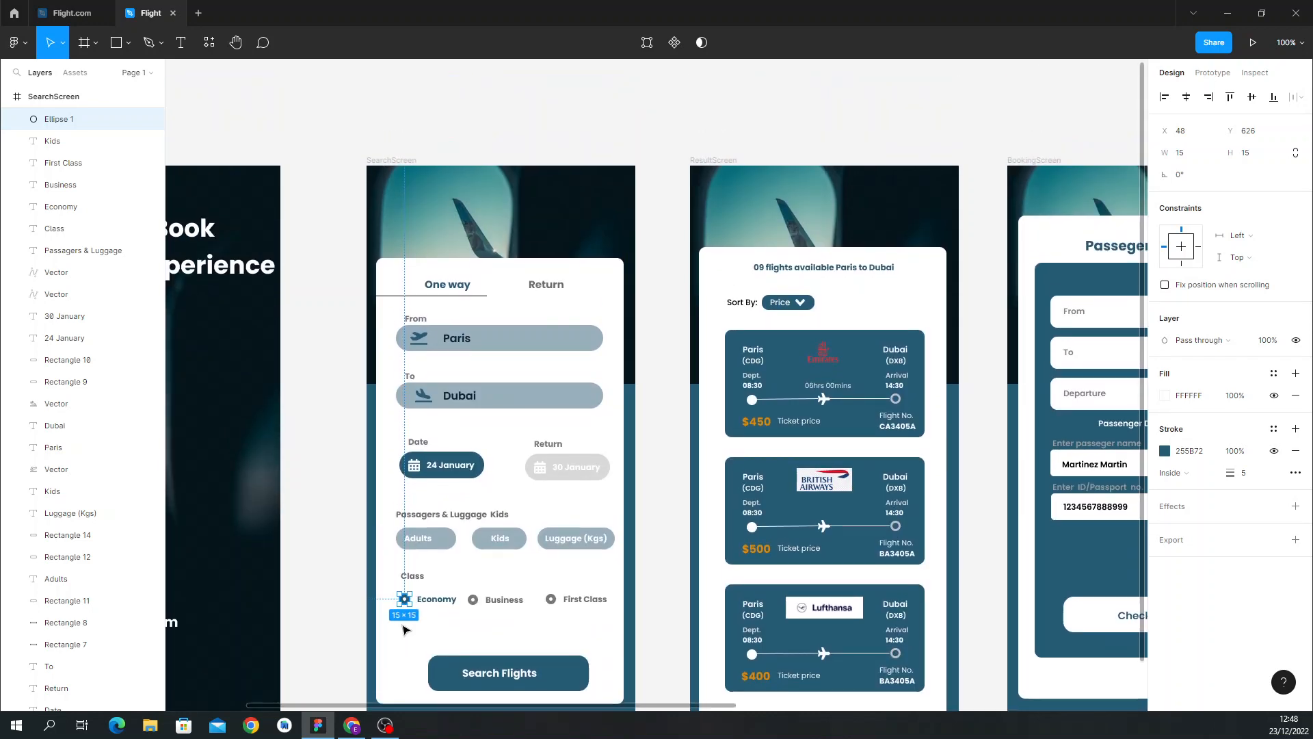
{"action": "scroll", "coordinate": [404, 629], "scroll_direction": "up", "scroll_amount": 1}
{"action": "scroll", "coordinate": [403, 630], "scroll_direction": "down", "scroll_amount": 5}
{"action": "scroll", "coordinate": [403, 629], "scroll_direction": "up", "scroll_amount": 3}
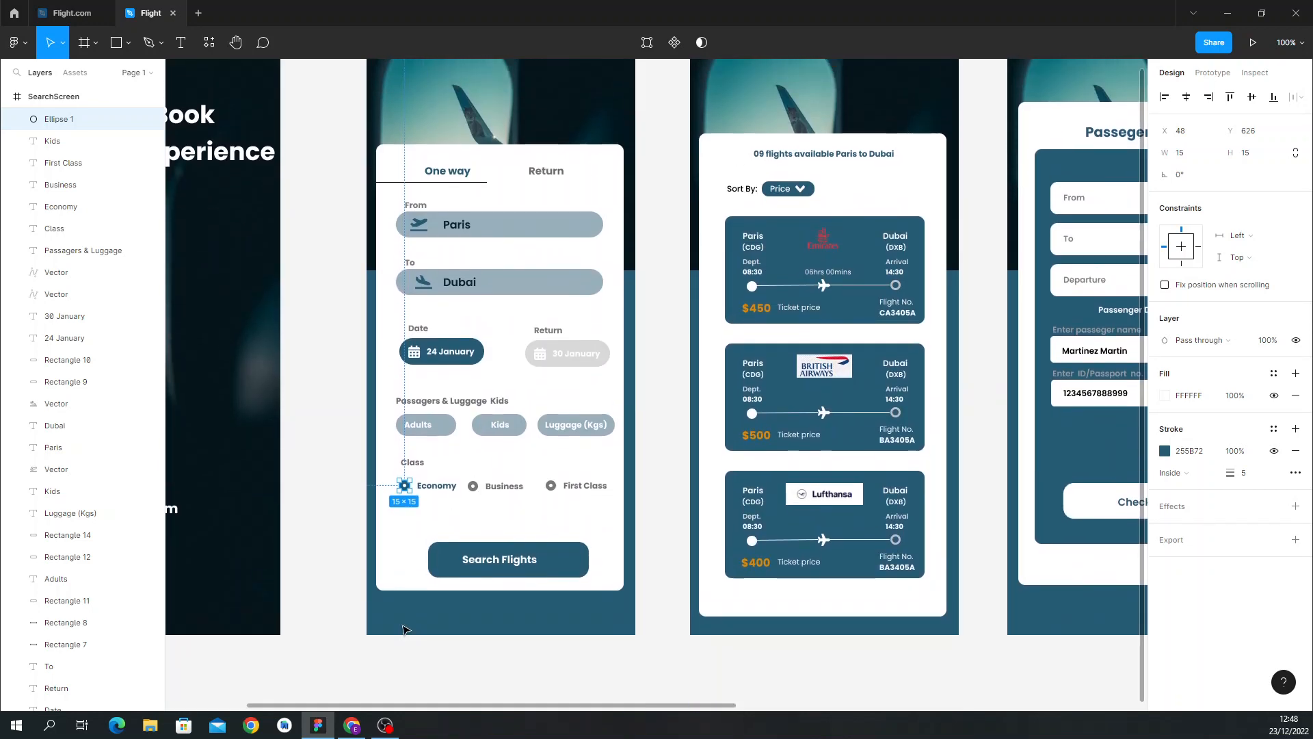
{"action": "scroll", "coordinate": [404, 630], "scroll_direction": "down", "scroll_amount": 3}
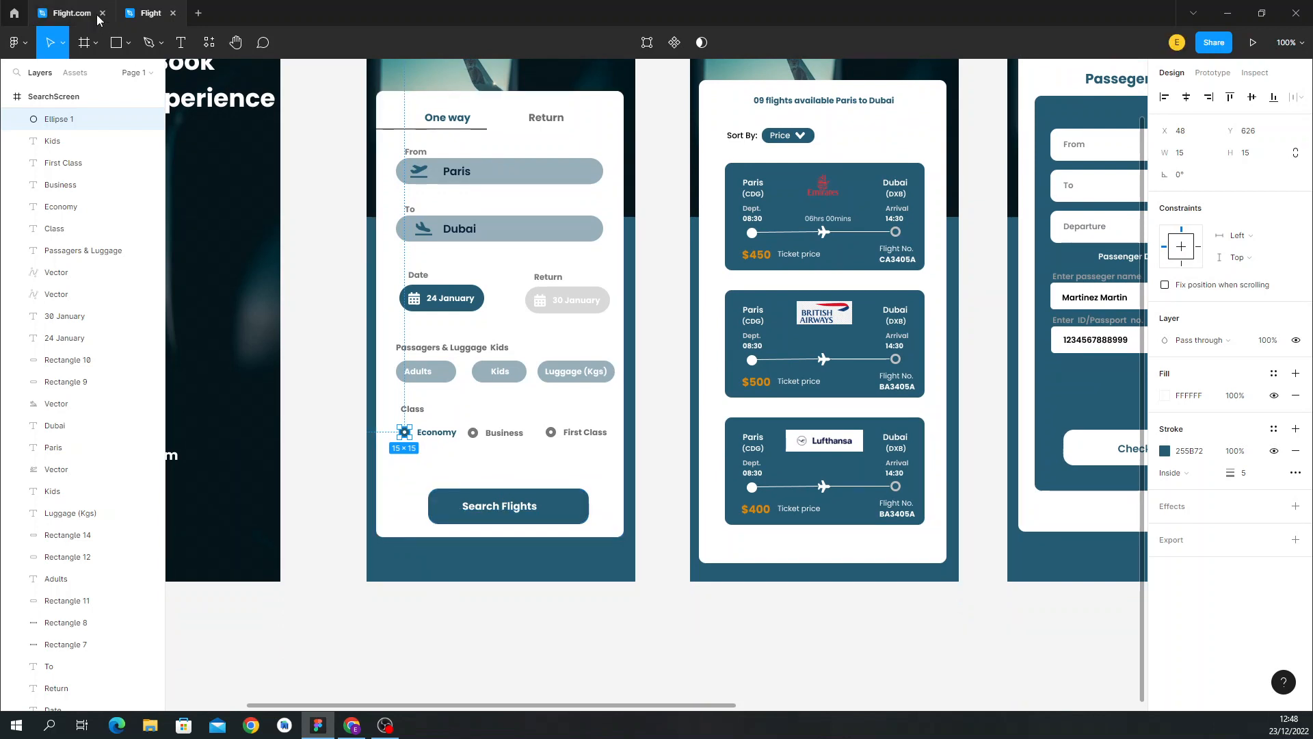
Return to the Flight.com file and draw a rectangle about 241 by 62 centred below the Class row.
{"action": "left_click", "coordinate": [80, 6]}
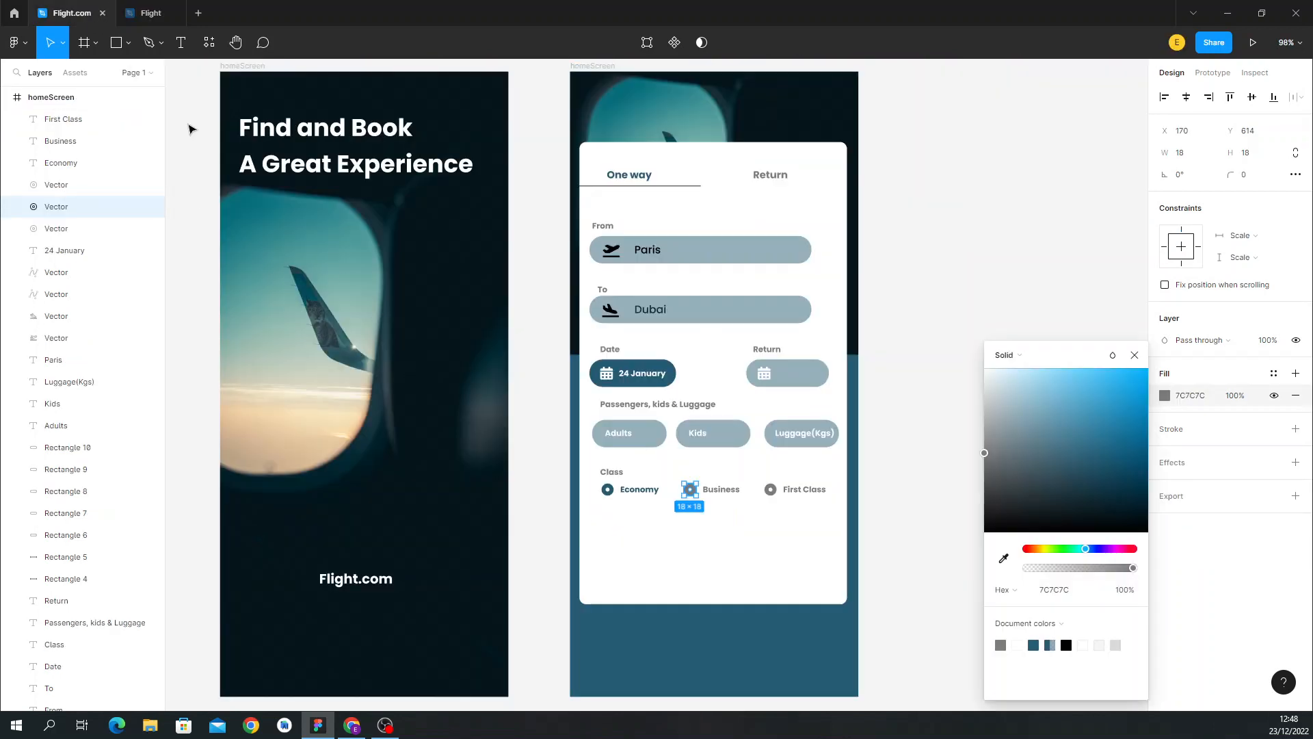
{"action": "left_click", "coordinate": [114, 51]}
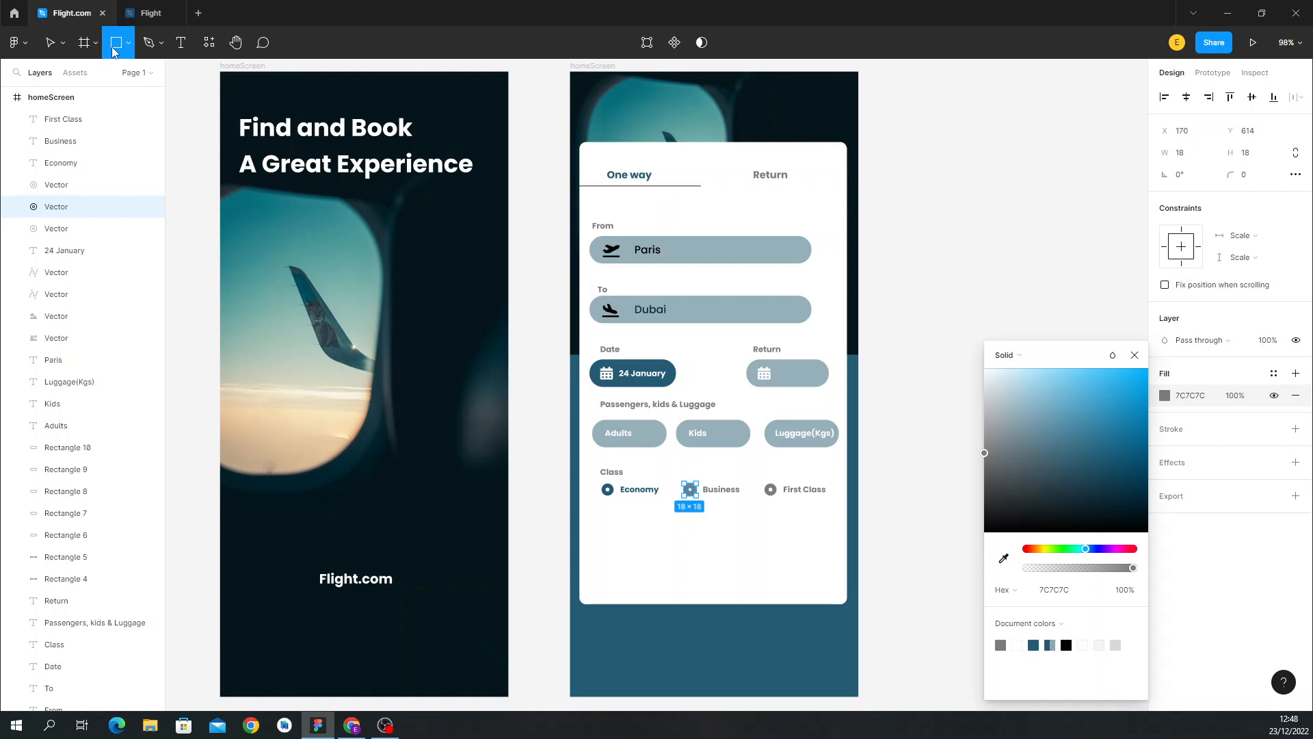
{"action": "mouse_move", "coordinate": [641, 540]}
{"action": "left_mouse_down"}
{"action": "mouse_move", "coordinate": [739, 540]}
{"action": "mouse_move", "coordinate": [777, 583]}
{"action": "mouse_move", "coordinate": [800, 586]}
{"action": "mouse_move", "coordinate": [735, 557]}
{"action": "left_mouse_up"}
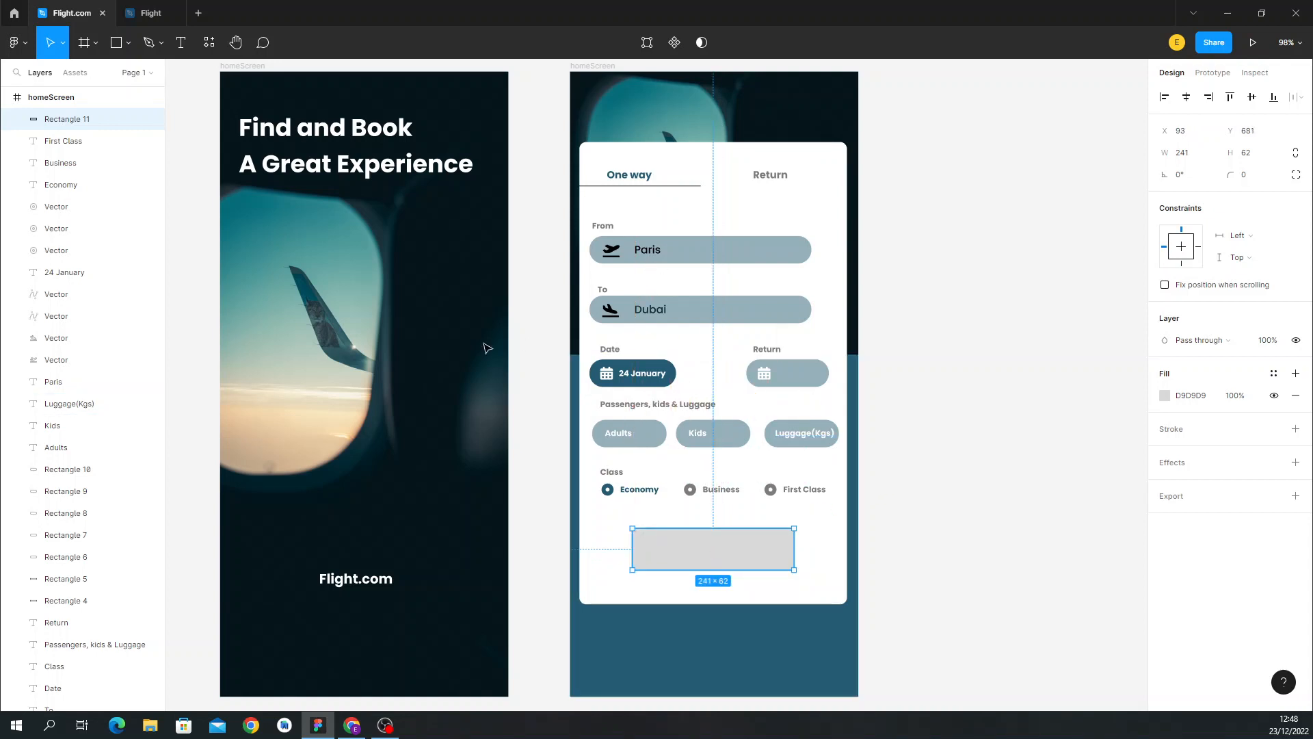
Check the reference Search Flights button, and give the new rectangle a corner radius of 15 and the document colour 255B72.
{"action": "left_click", "coordinate": [151, 13]}
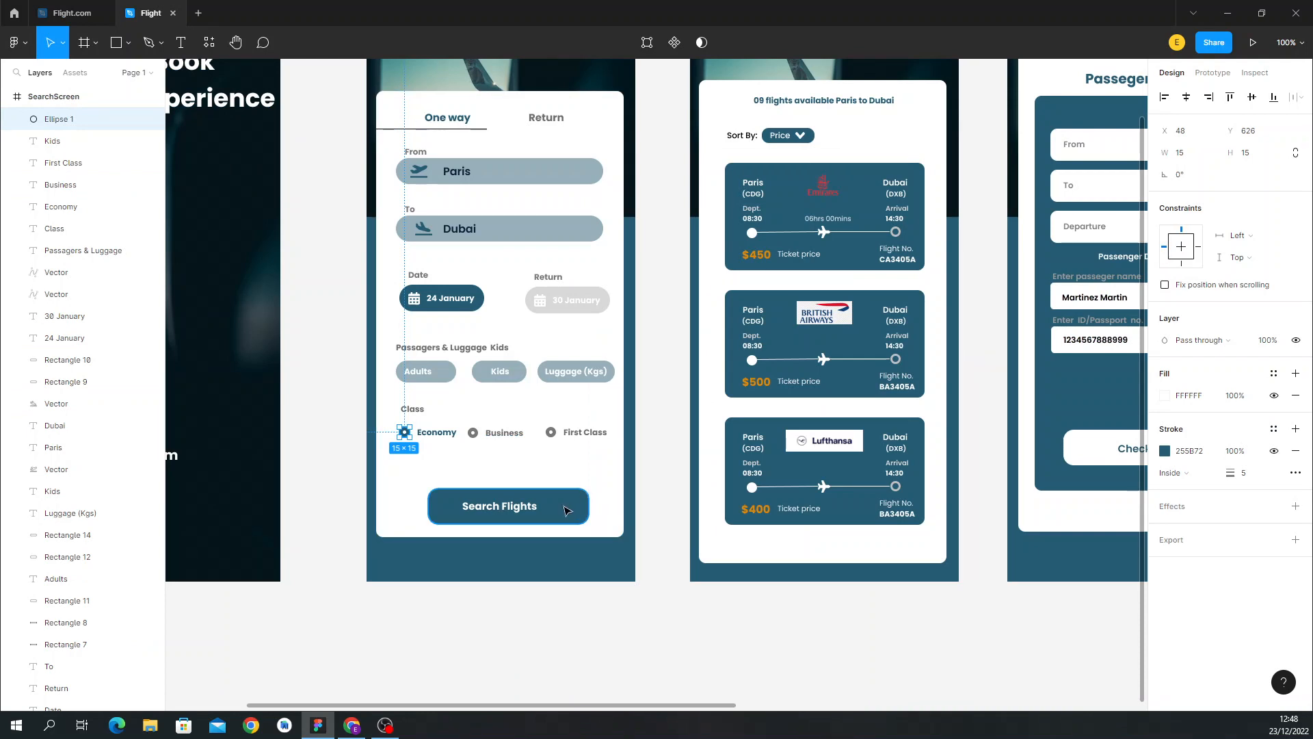
{"action": "left_click", "coordinate": [565, 509]}
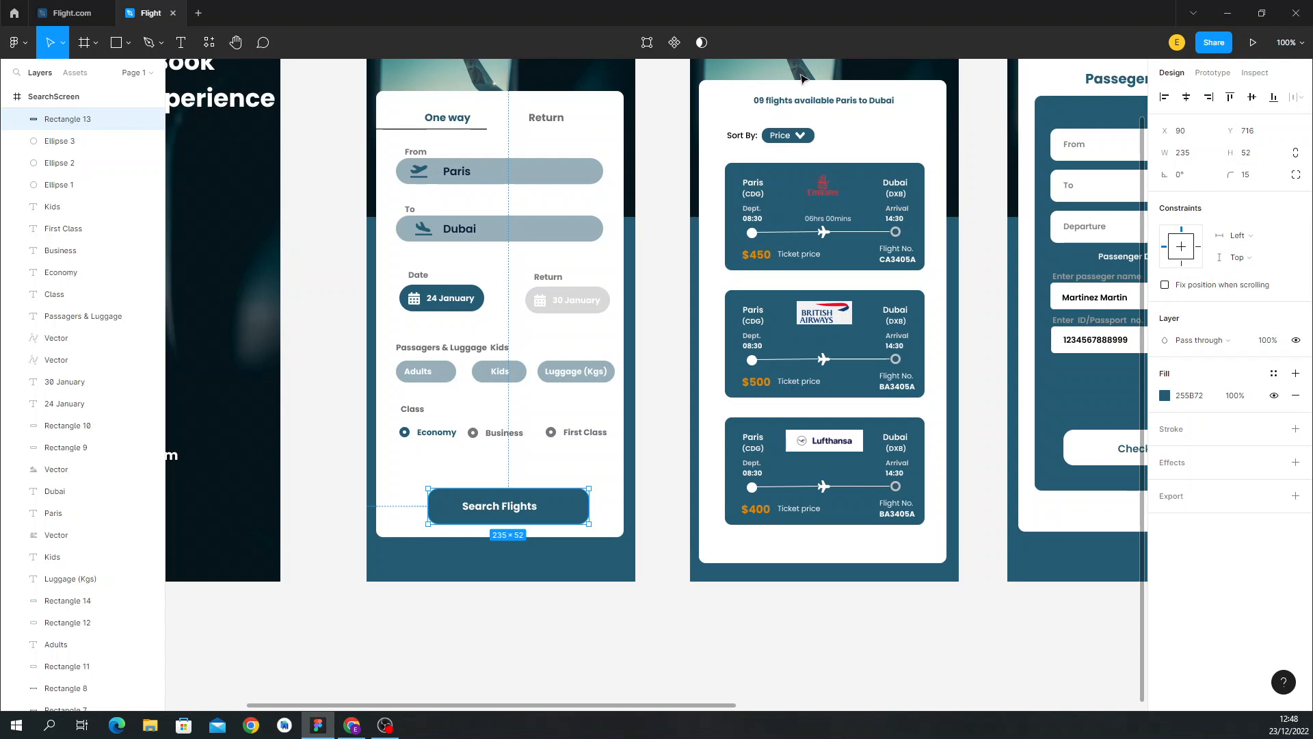
{"action": "left_click", "coordinate": [72, 13]}
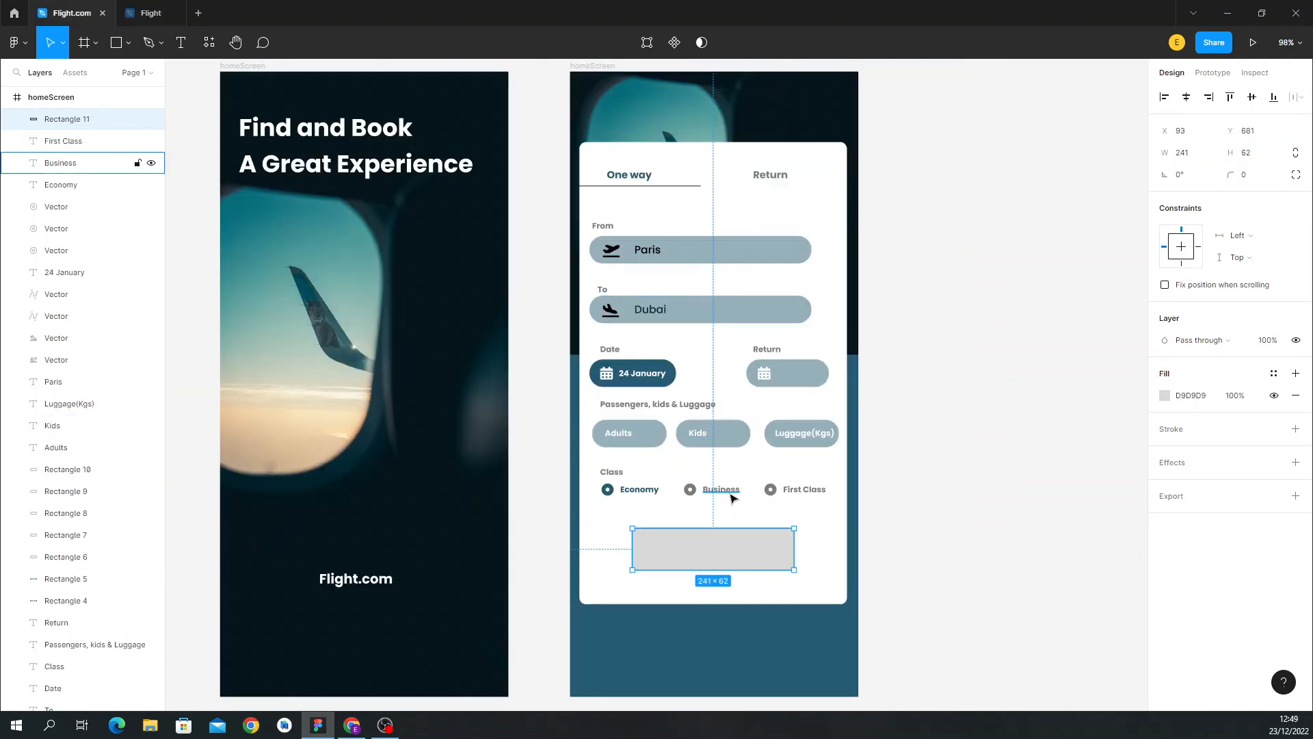
{"action": "left_click", "coordinate": [1256, 176]}
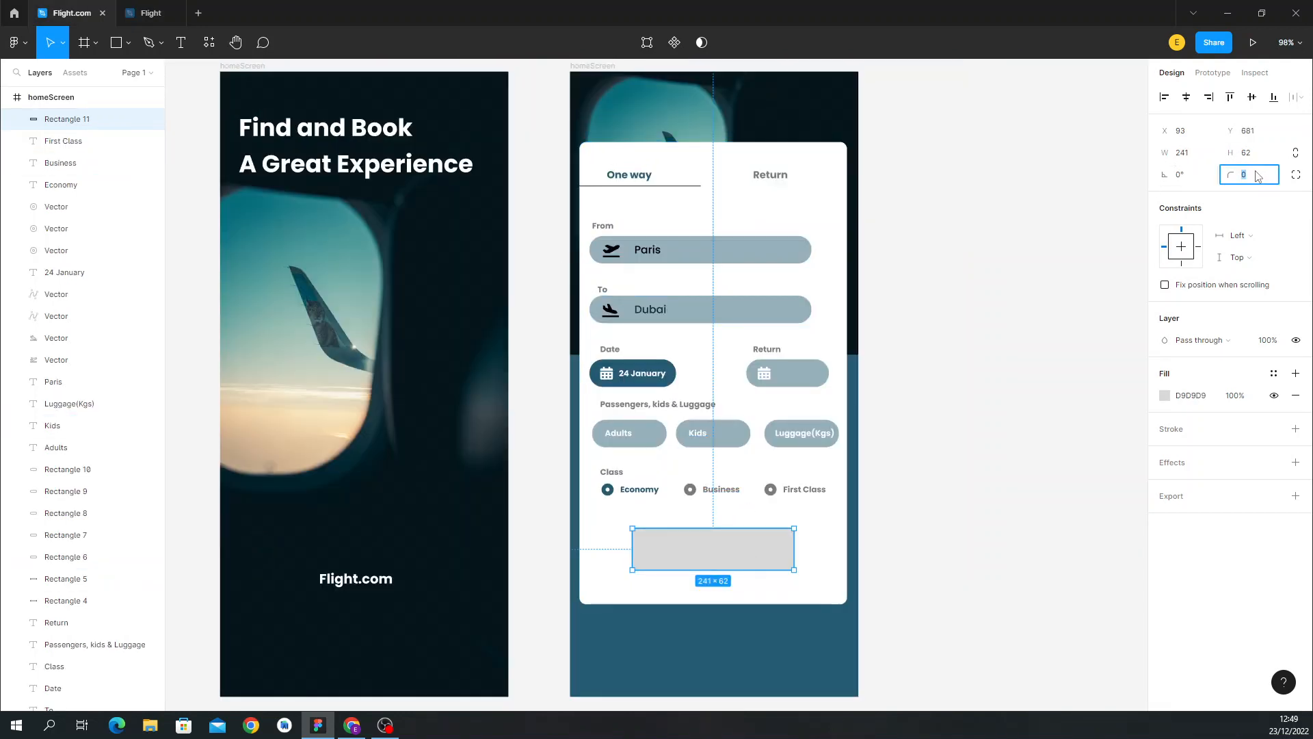
{"action": "type", "text": "15"}
{"action": "key", "text": "Return"}
{"action": "left_click", "coordinate": [1167, 396]}
{"action": "left_click", "coordinate": [1050, 645]}
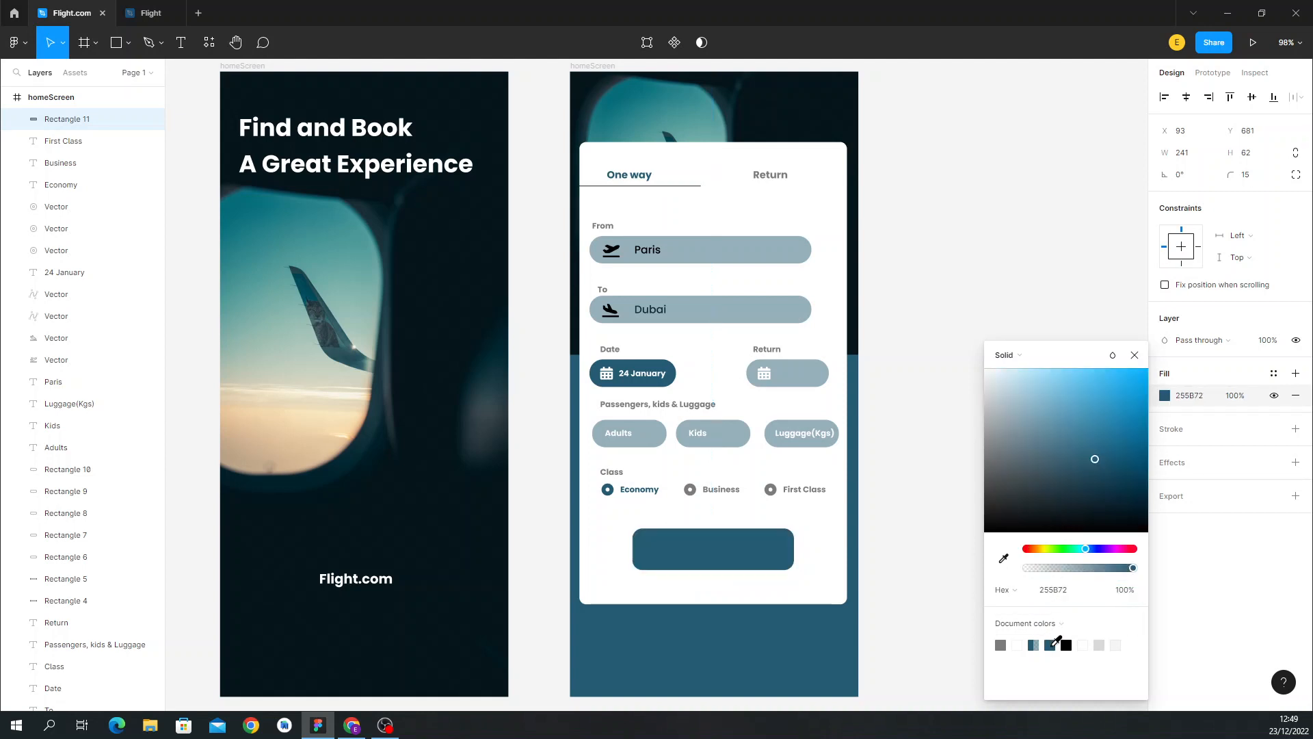
Add the text "Search Flights" on the dark blue button rectangle and move it to about X 170, Y 699.
{"action": "left_click", "coordinate": [180, 43]}
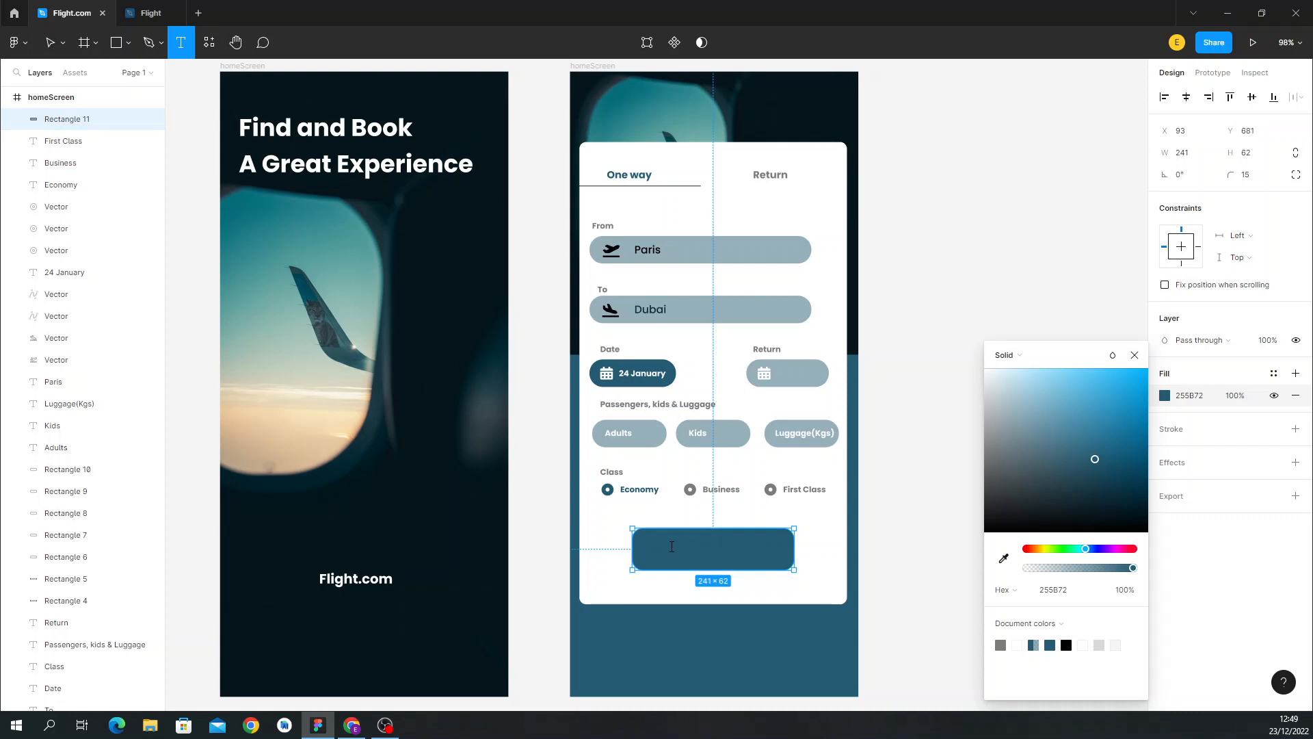
{"action": "left_click", "coordinate": [672, 546]}
{"action": "type", "text": "Se"}
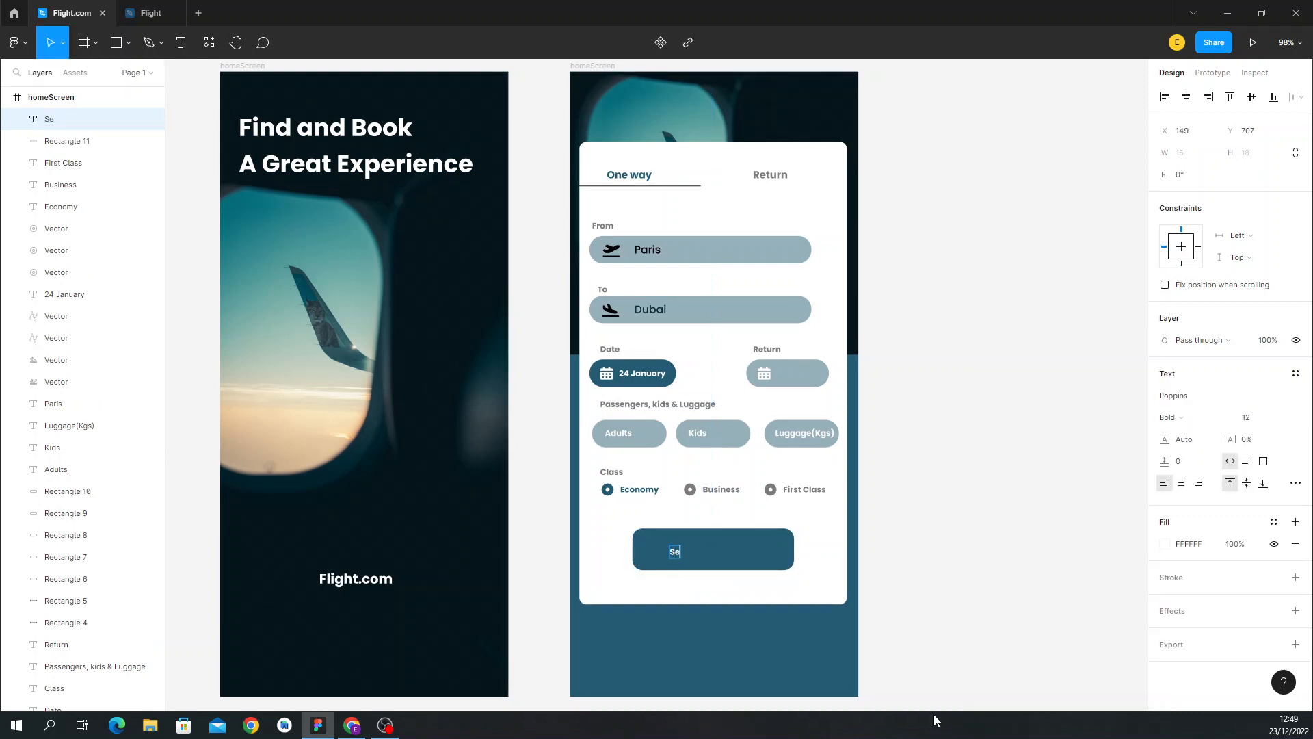
{"action": "type", "text": "arch Flights"}
{"action": "key", "text": "Escape"}
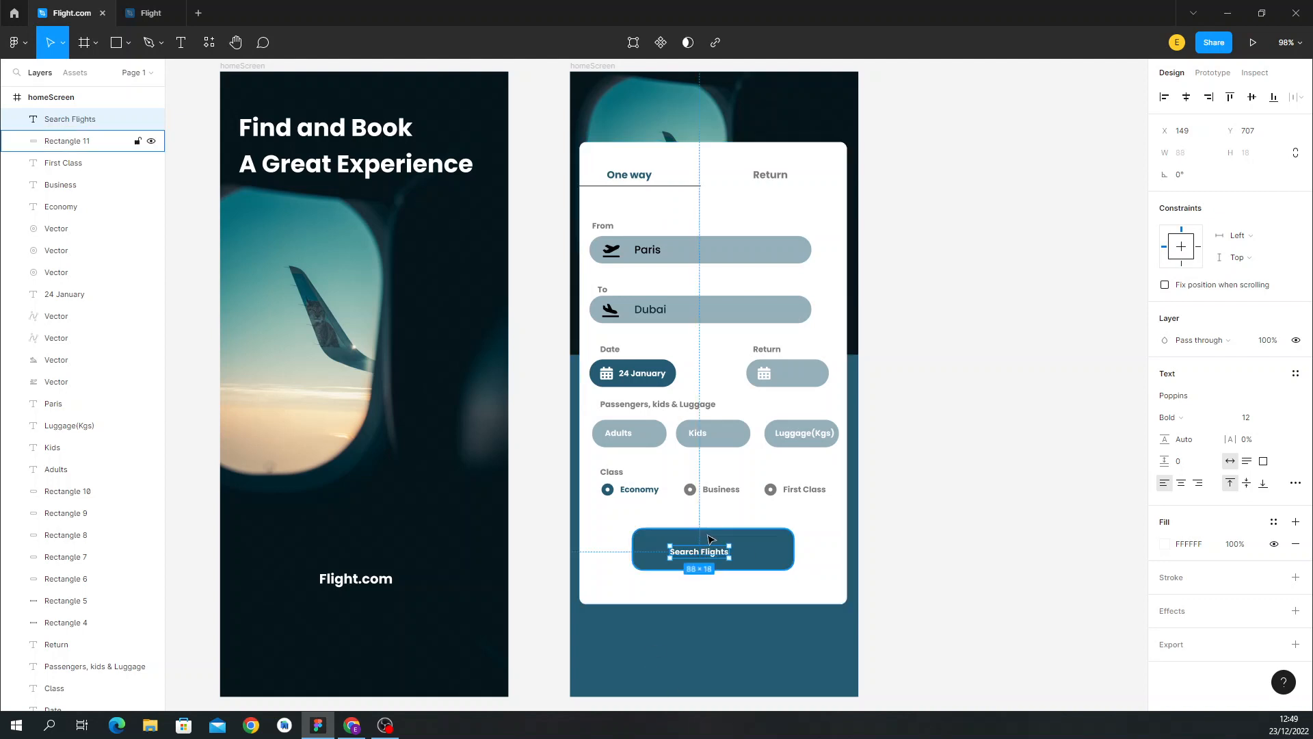
{"action": "left_click_drag", "start_coordinate": [693, 556], "coordinate": [707, 551]}
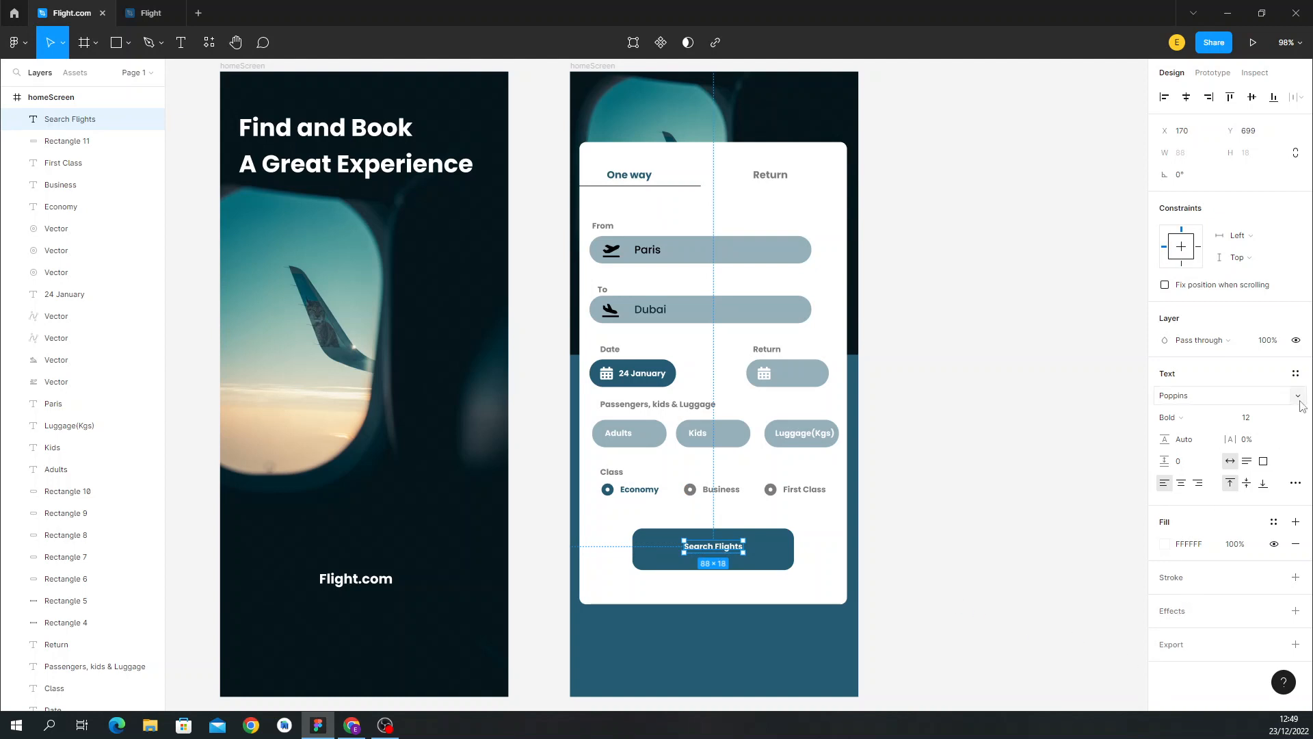
Set the Search Flights text size to 15 and centre it on the button at about X 160, Y 700.
{"action": "left_click", "coordinate": [1282, 418]}
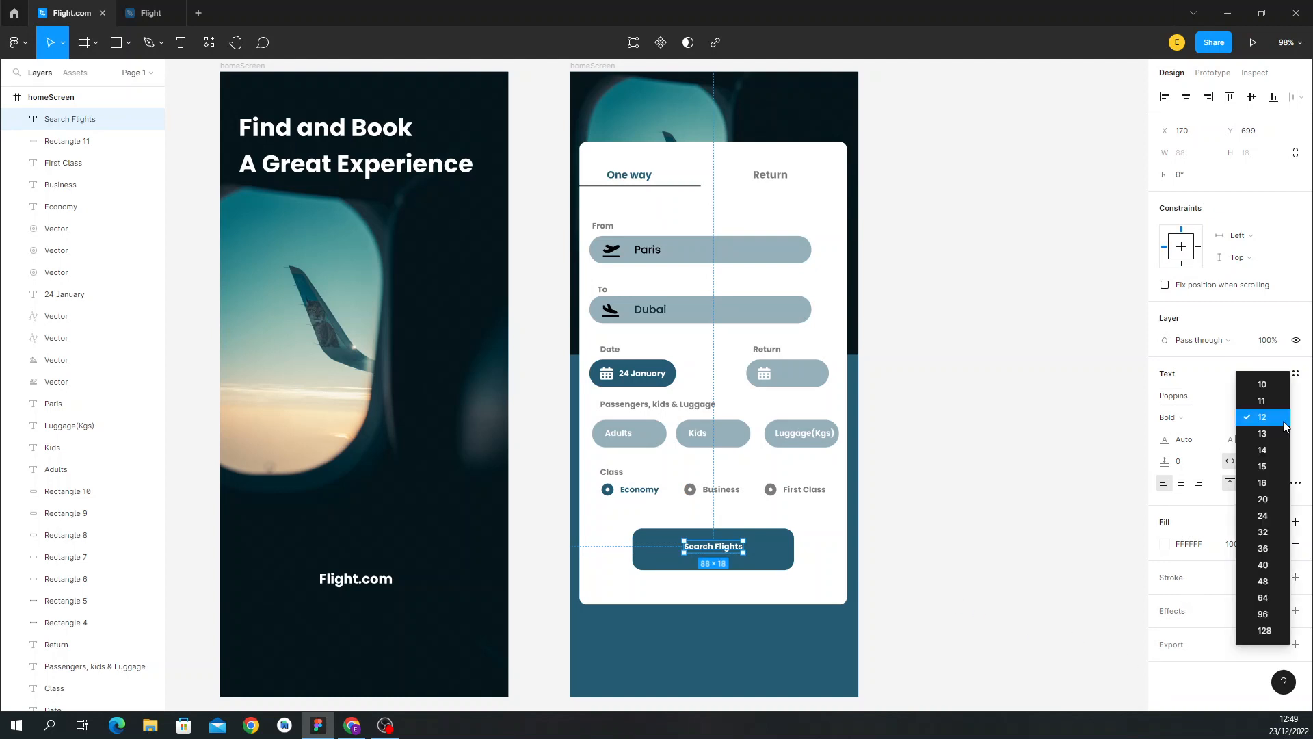
{"action": "left_click", "coordinate": [1265, 467]}
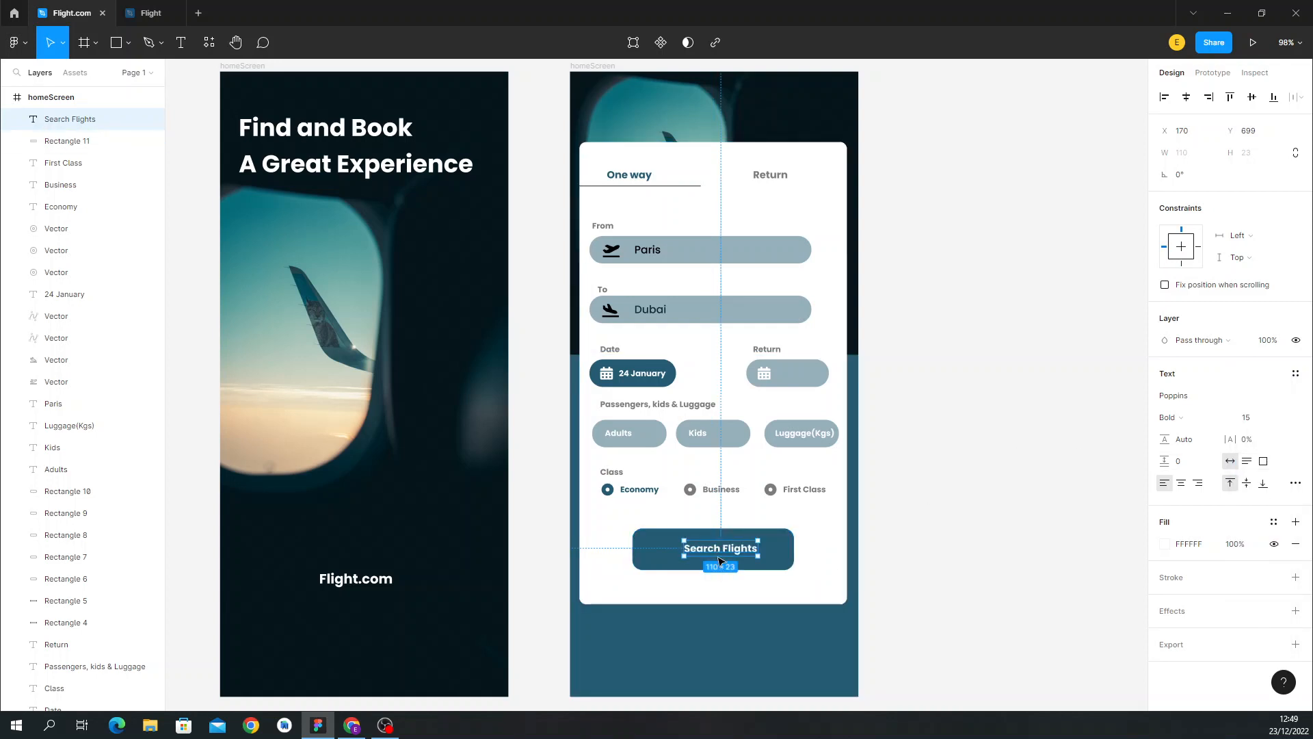
{"action": "left_click_drag", "start_coordinate": [714, 559], "coordinate": [711, 561]}
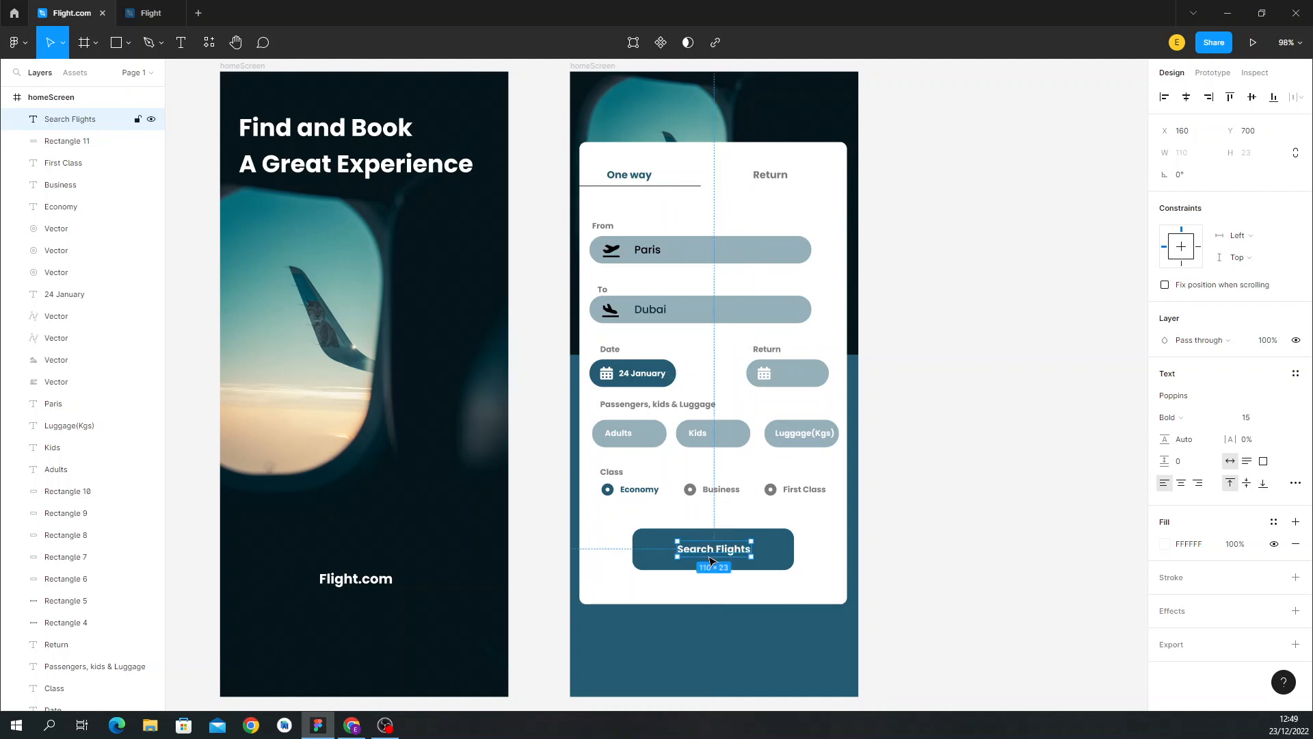
{"action": "left_click", "coordinate": [957, 579]}
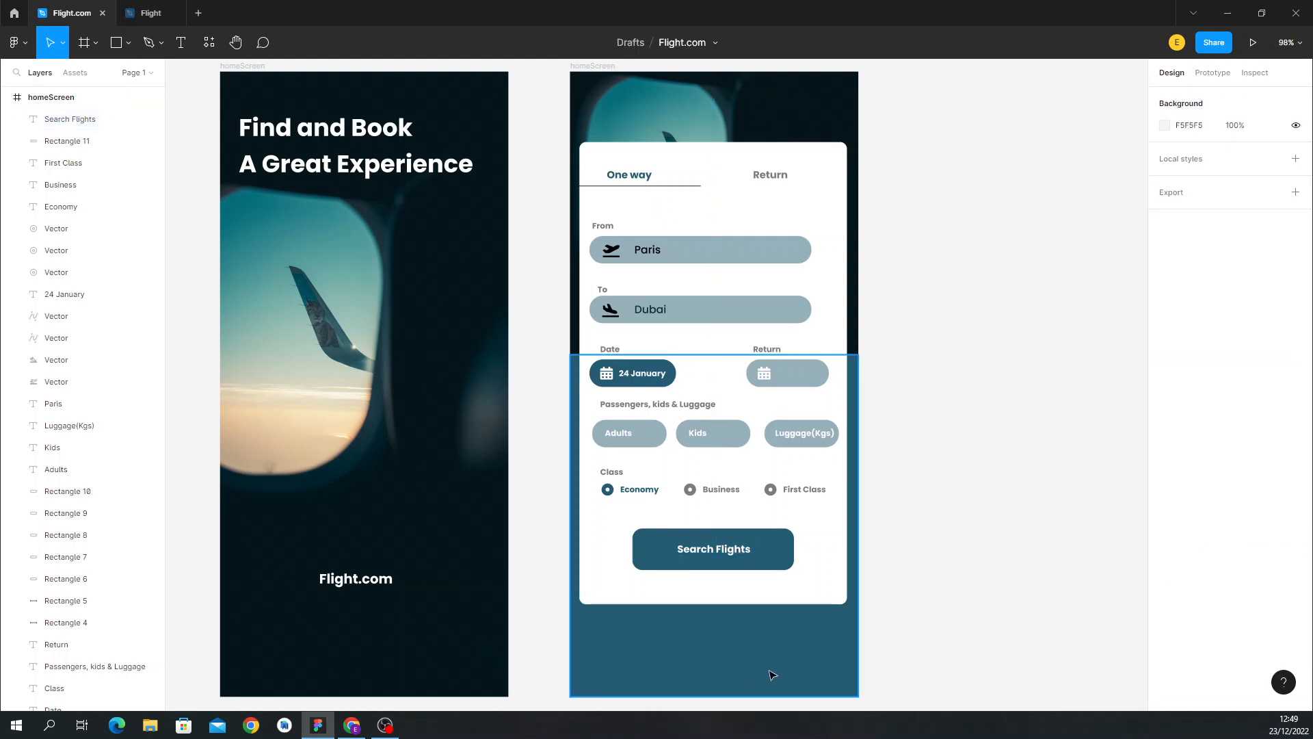
Compare the search screen with the reference file, examining its homeScreen, SearchScreen and ResultScreen frames, and return to Flight.com.
{"action": "left_click", "coordinate": [152, 12]}
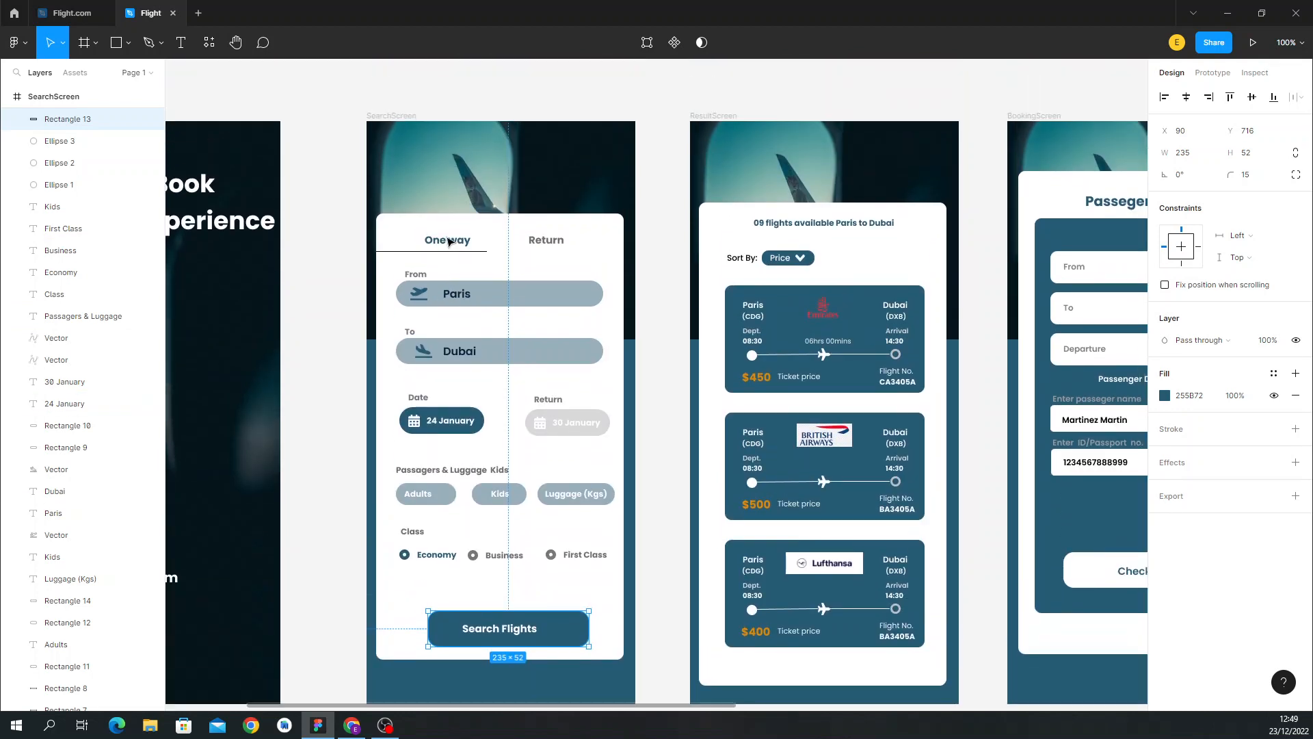
{"action": "left_click", "coordinate": [96, 13]}
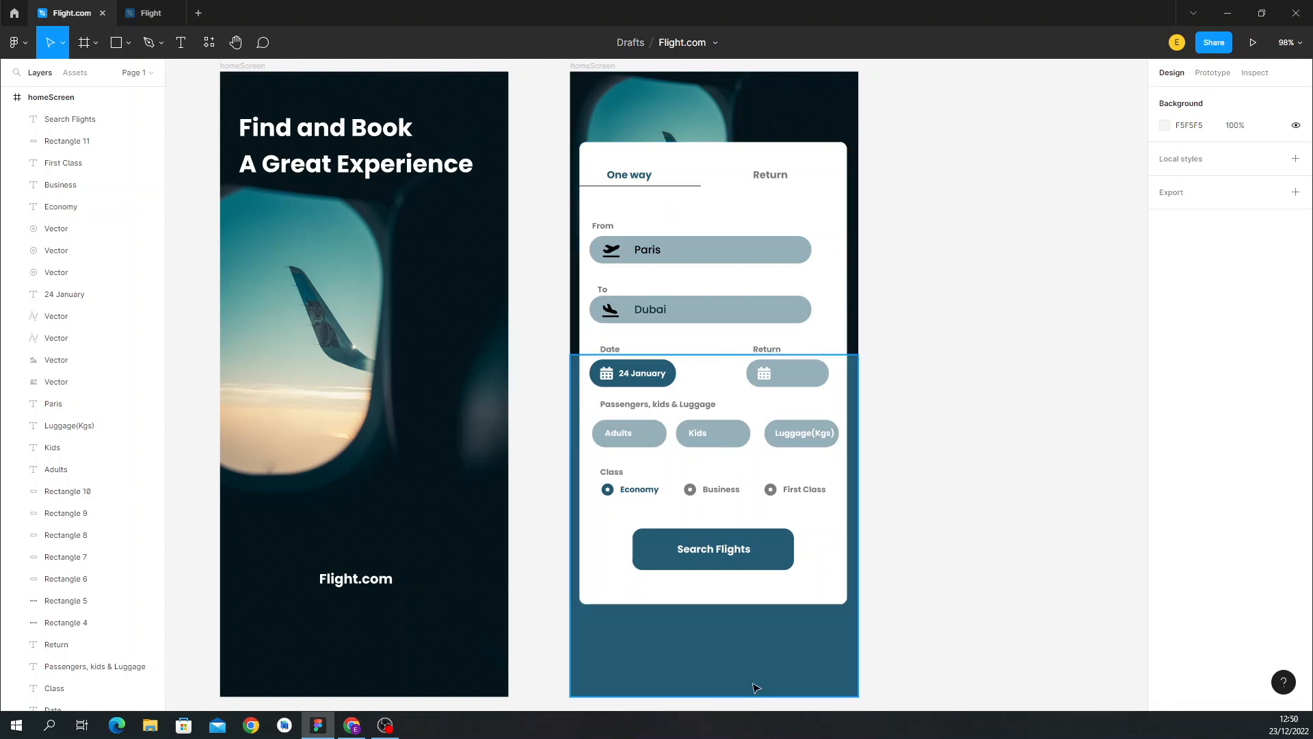
{"action": "left_click", "coordinate": [154, 20]}
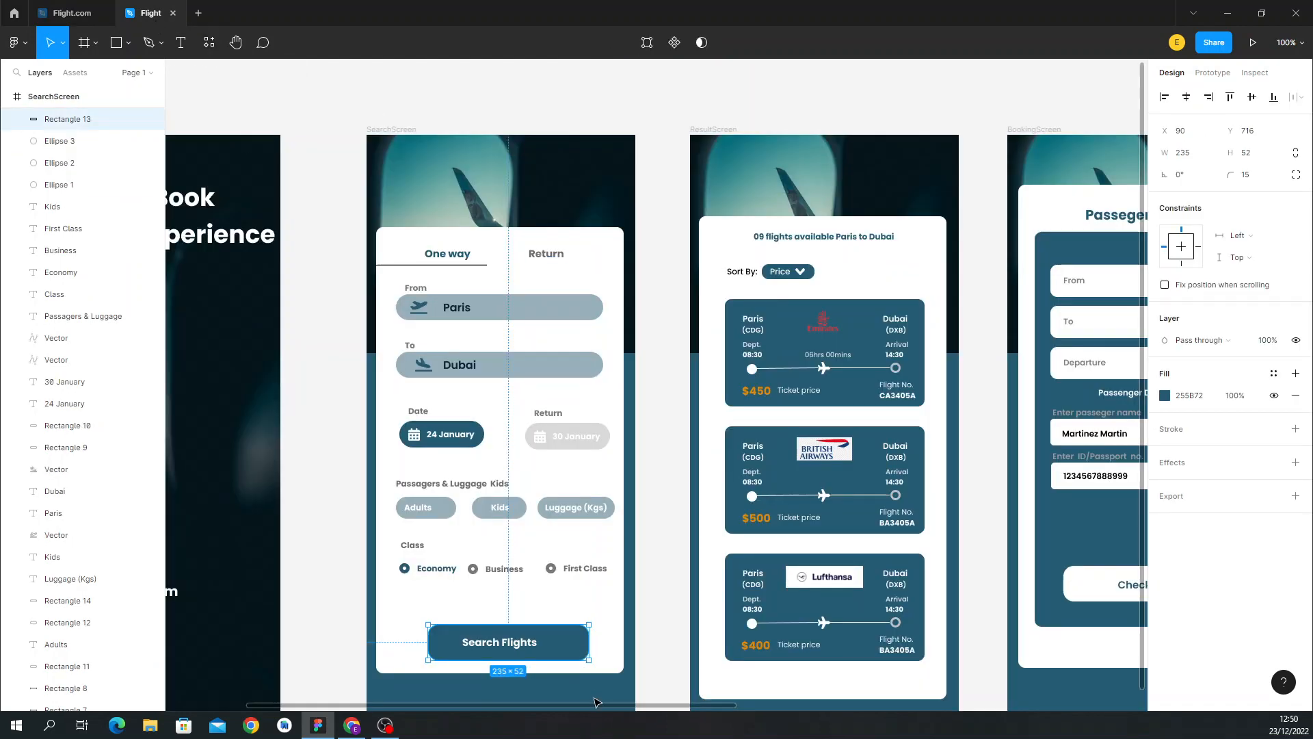
{"action": "left_click_drag", "start_coordinate": [599, 706], "coordinate": [509, 708]}
{"action": "scroll", "coordinate": [549, 602], "scroll_direction": "up", "scroll_amount": 1}
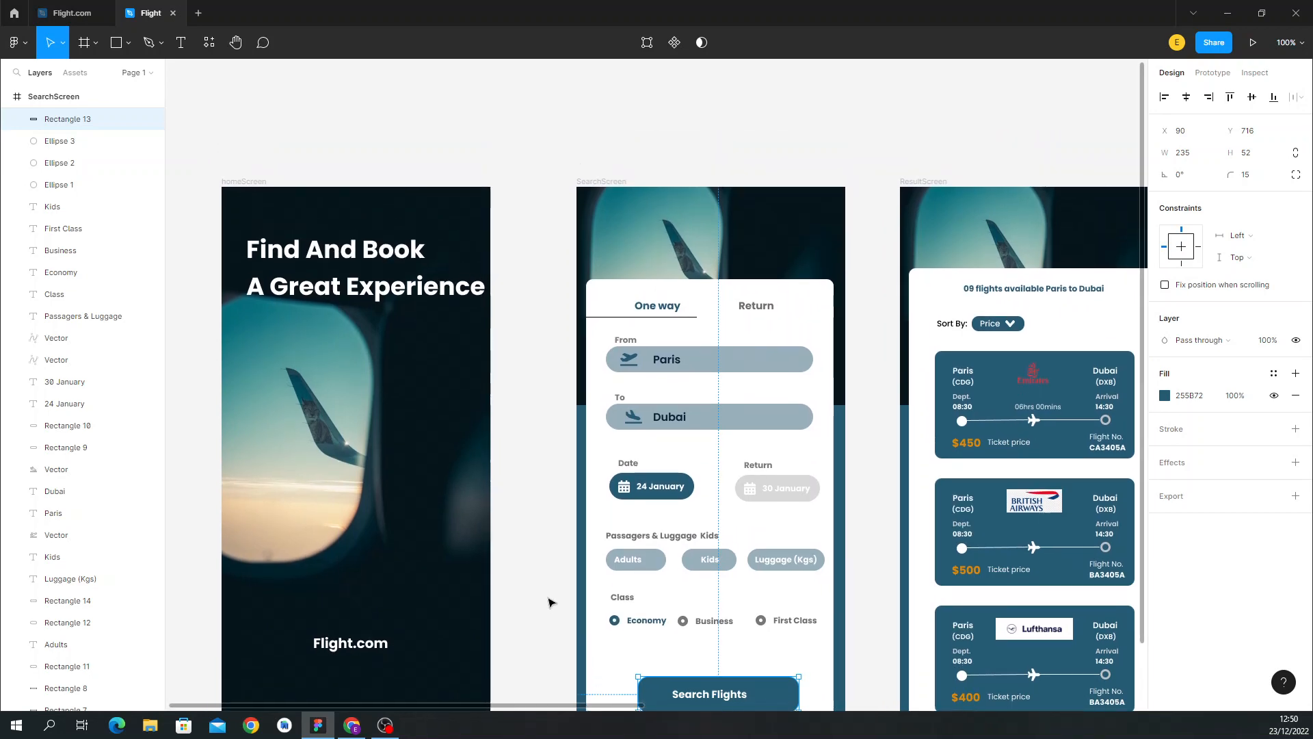
{"action": "scroll", "coordinate": [551, 602], "scroll_direction": "down", "scroll_amount": 3}
{"action": "scroll", "coordinate": [549, 601], "scroll_direction": "up", "scroll_amount": 1}
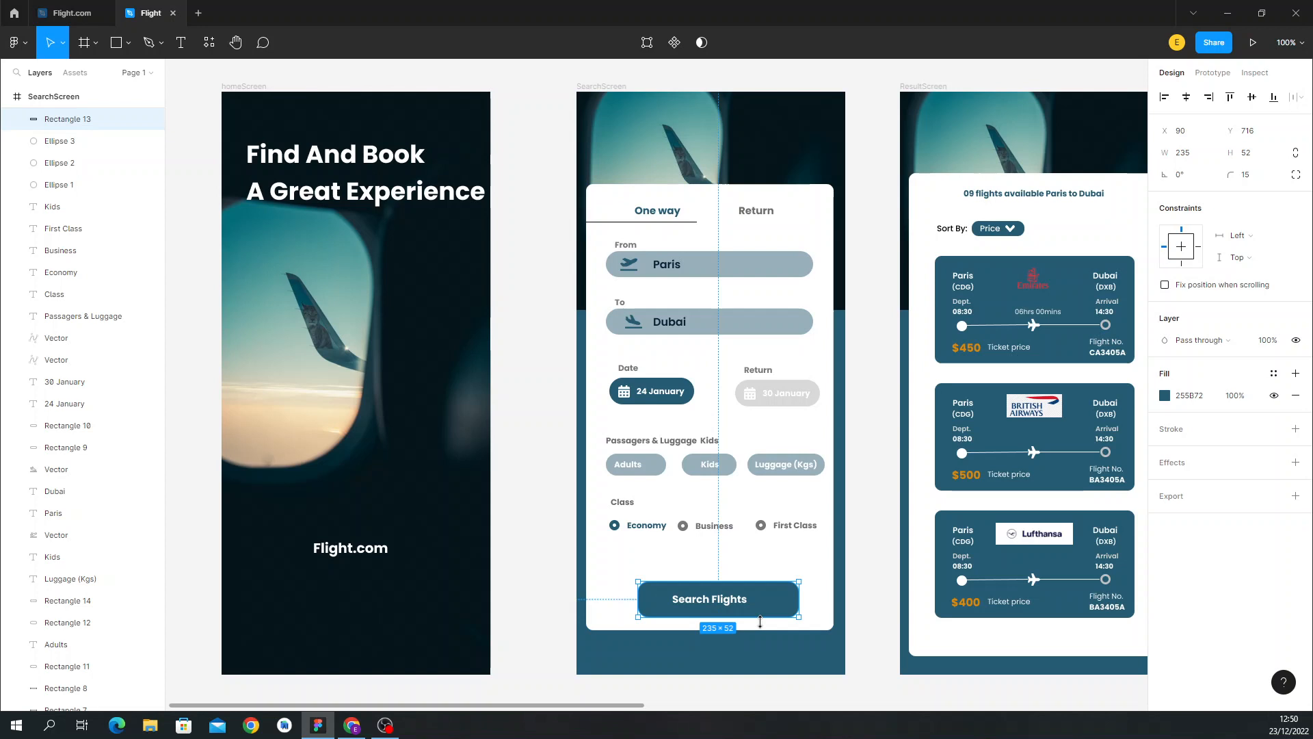
{"action": "mouse_move", "coordinate": [617, 705]}
{"action": "left_mouse_down"}
{"action": "mouse_move", "coordinate": [712, 705]}
{"action": "mouse_move", "coordinate": [611, 708]}
{"action": "left_mouse_up"}
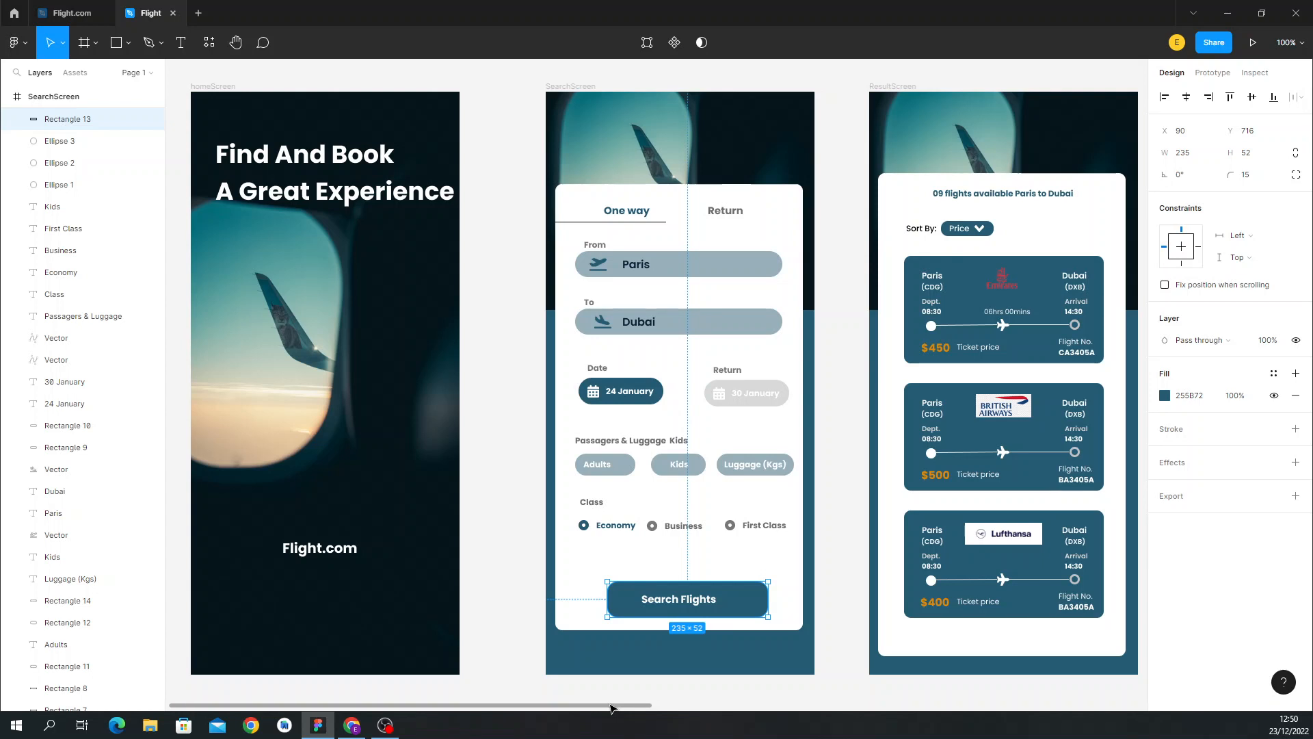
{"action": "left_click", "coordinate": [82, 13]}
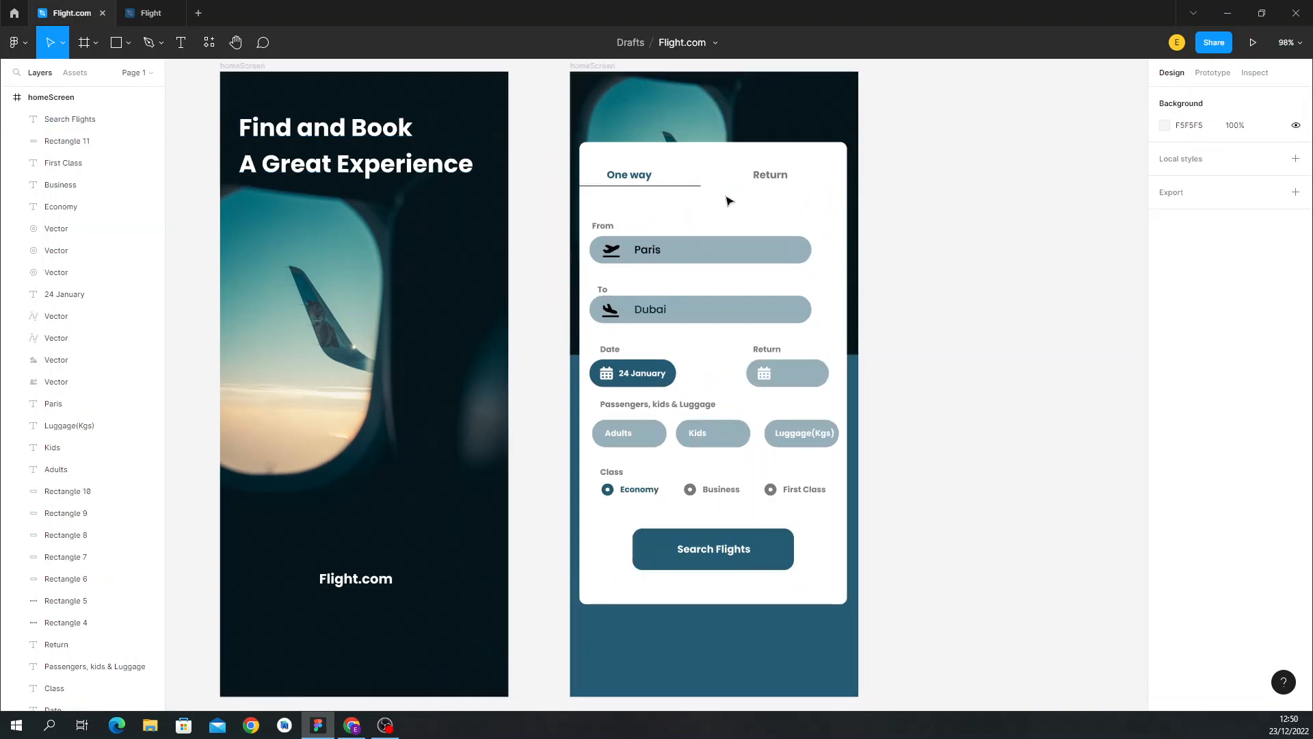
{"action": "left_click", "coordinate": [1251, 44]}
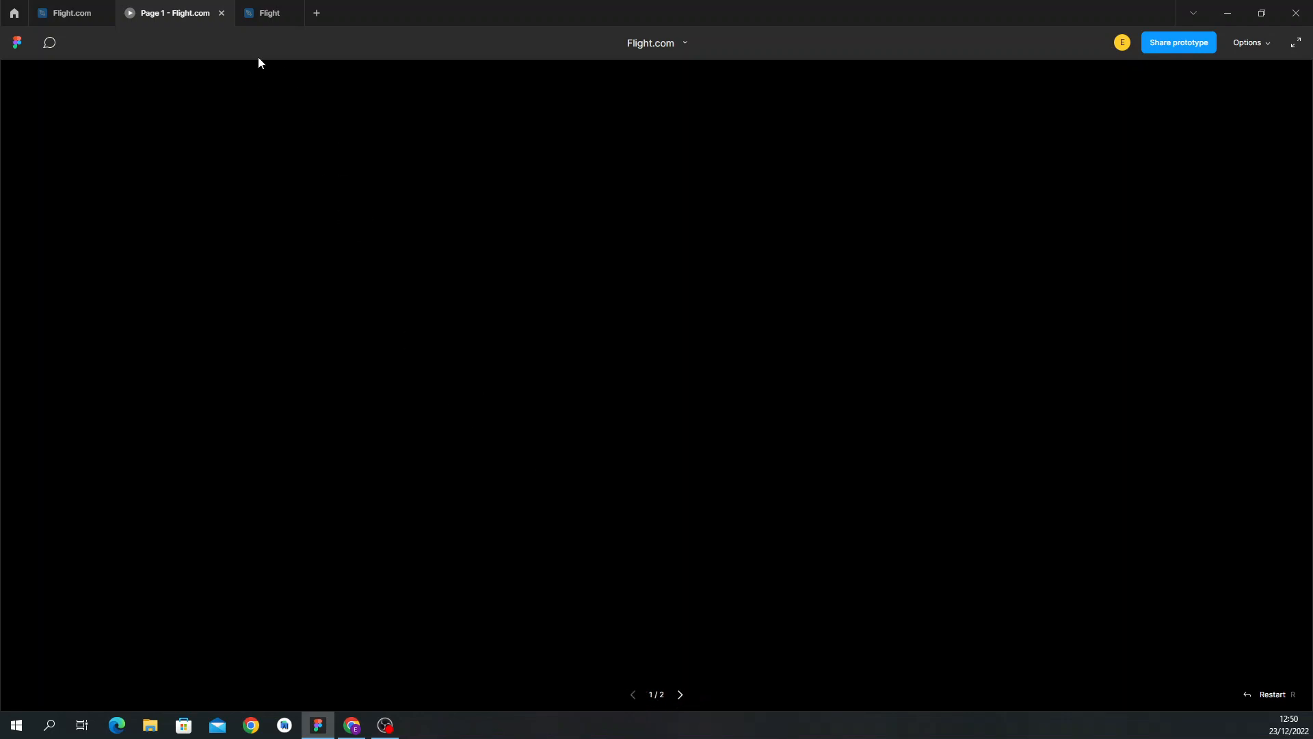
{"action": "left_click", "coordinate": [221, 14]}
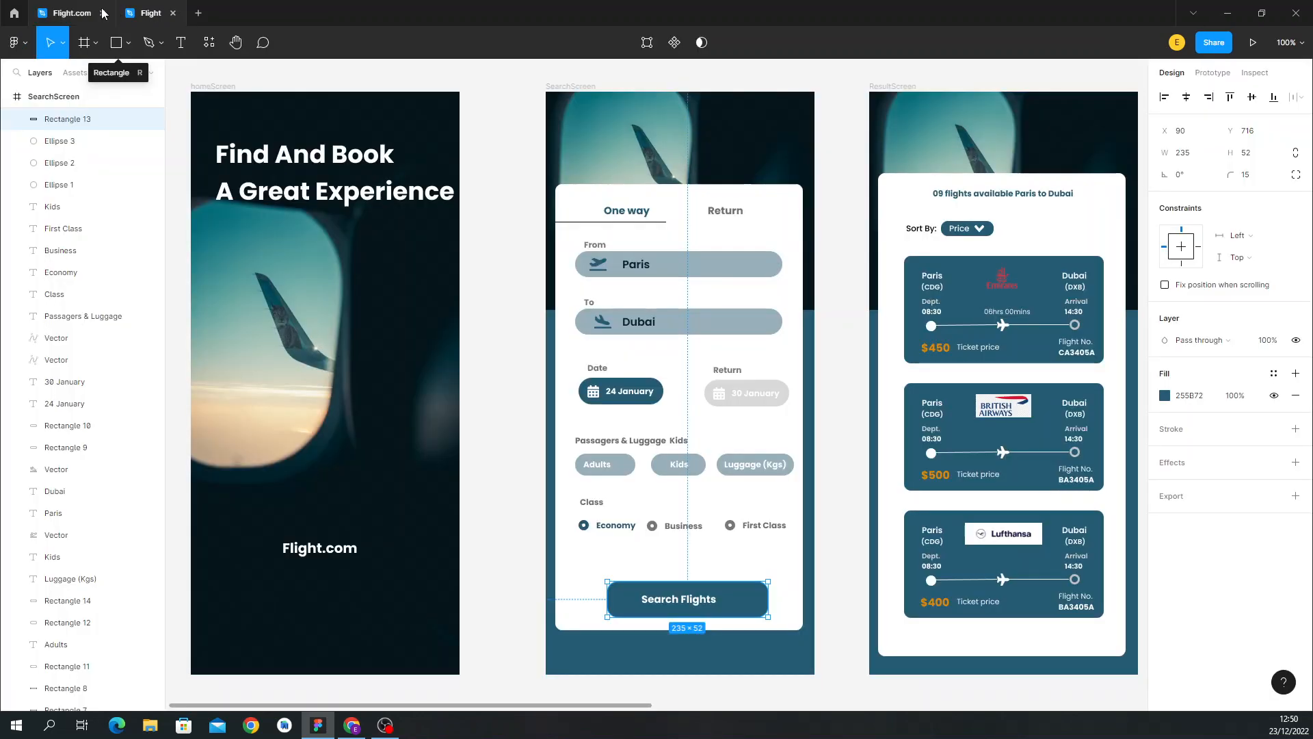
{"action": "left_click", "coordinate": [51, 8]}
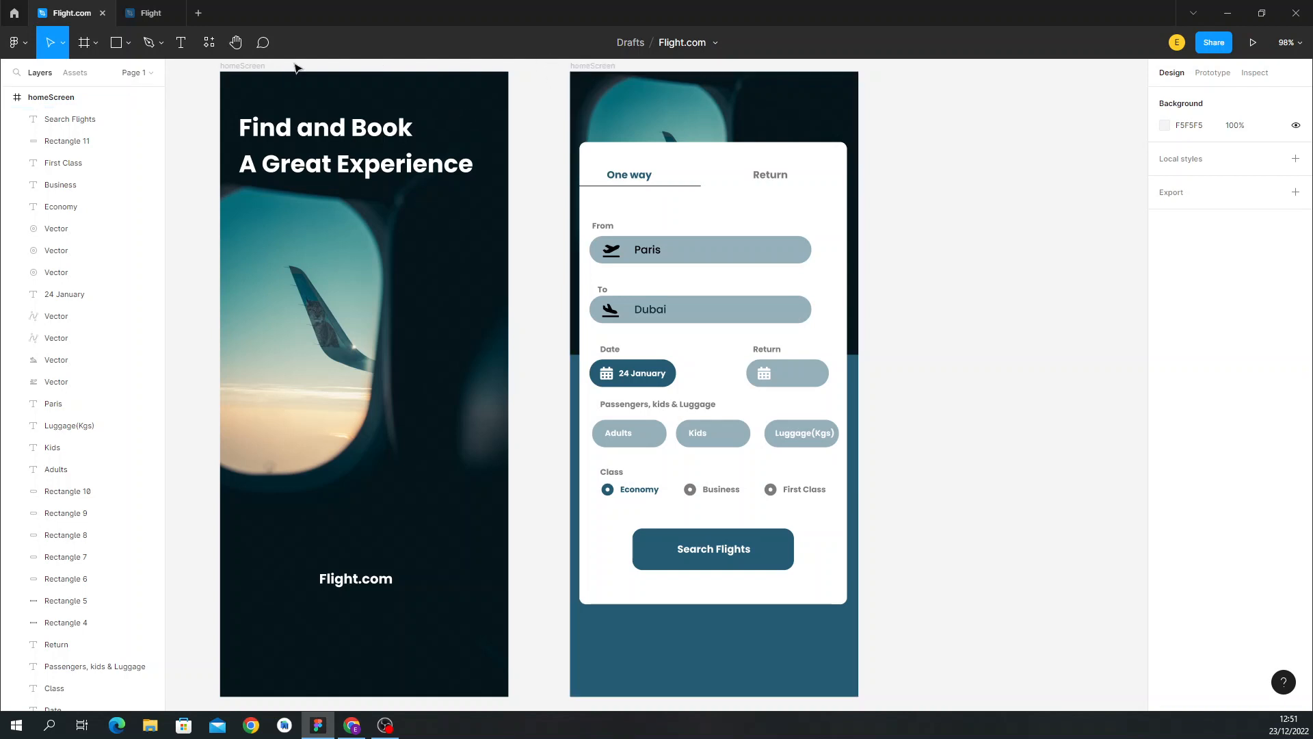
Rename the second frame, which holds the flight search form, to SearchScreen.
{"action": "double_click", "coordinate": [594, 67]}
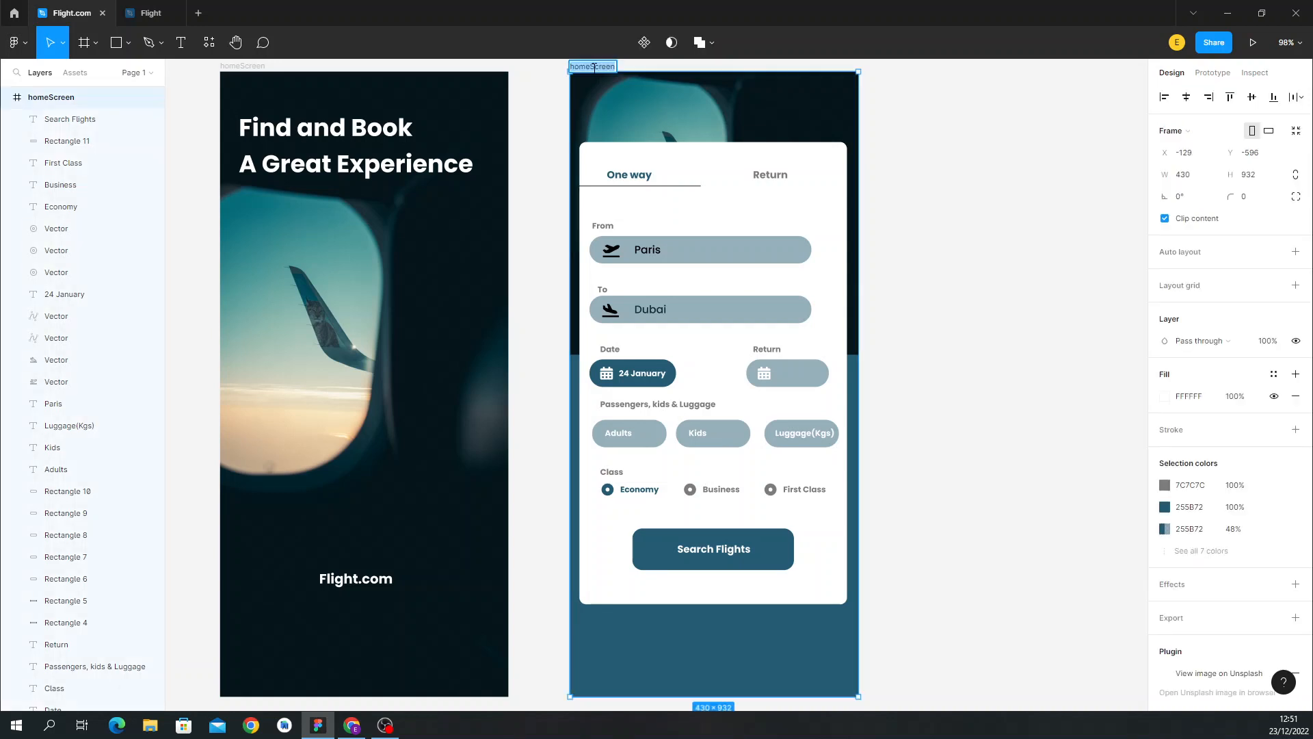
{"action": "left_click", "coordinate": [592, 67]}
{"action": "key", "text": "BackSpace"}
{"action": "key", "text": "BackSpace"}
{"action": "key", "text": "BackSpace"}
{"action": "key", "text": "BackSpace"}
{"action": "type", "text": "Search"}
{"action": "left_click", "coordinate": [518, 136]}
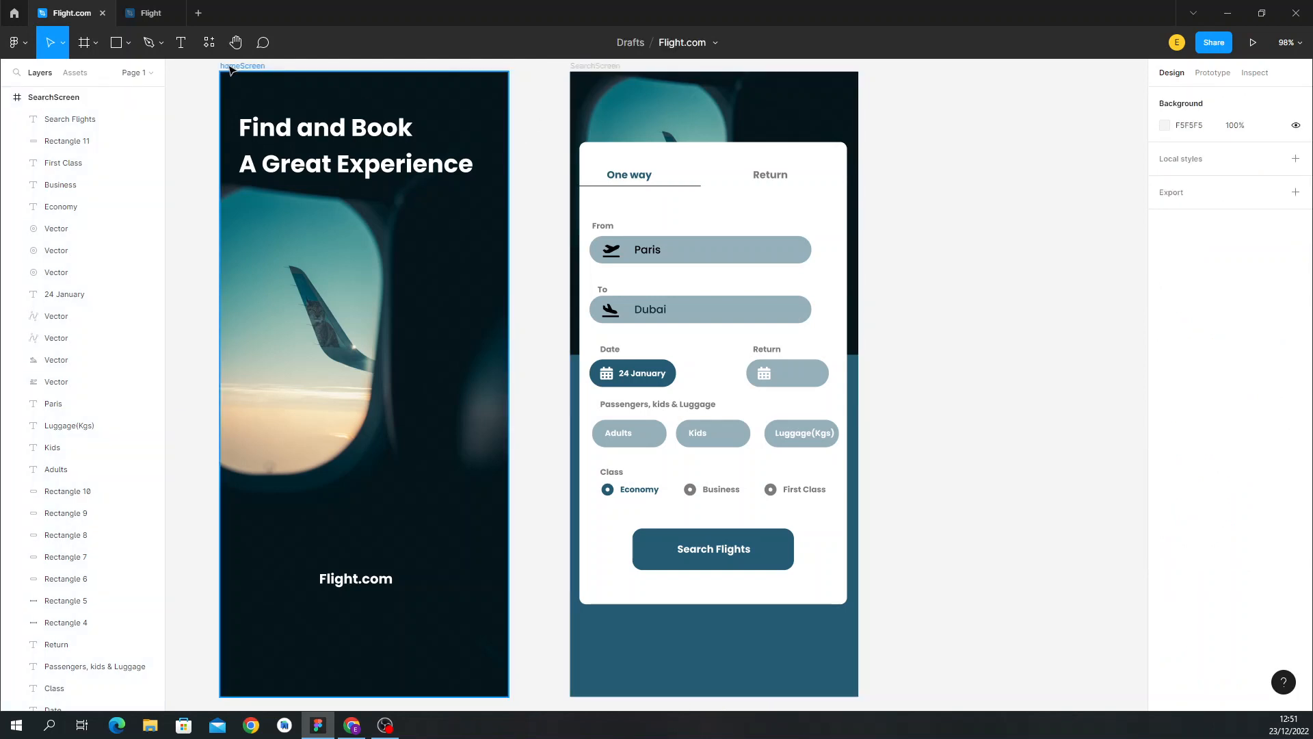
Present the prototype from homeScreen and flip back and forth between the home and search screens to review them.
{"action": "left_click", "coordinate": [287, 101]}
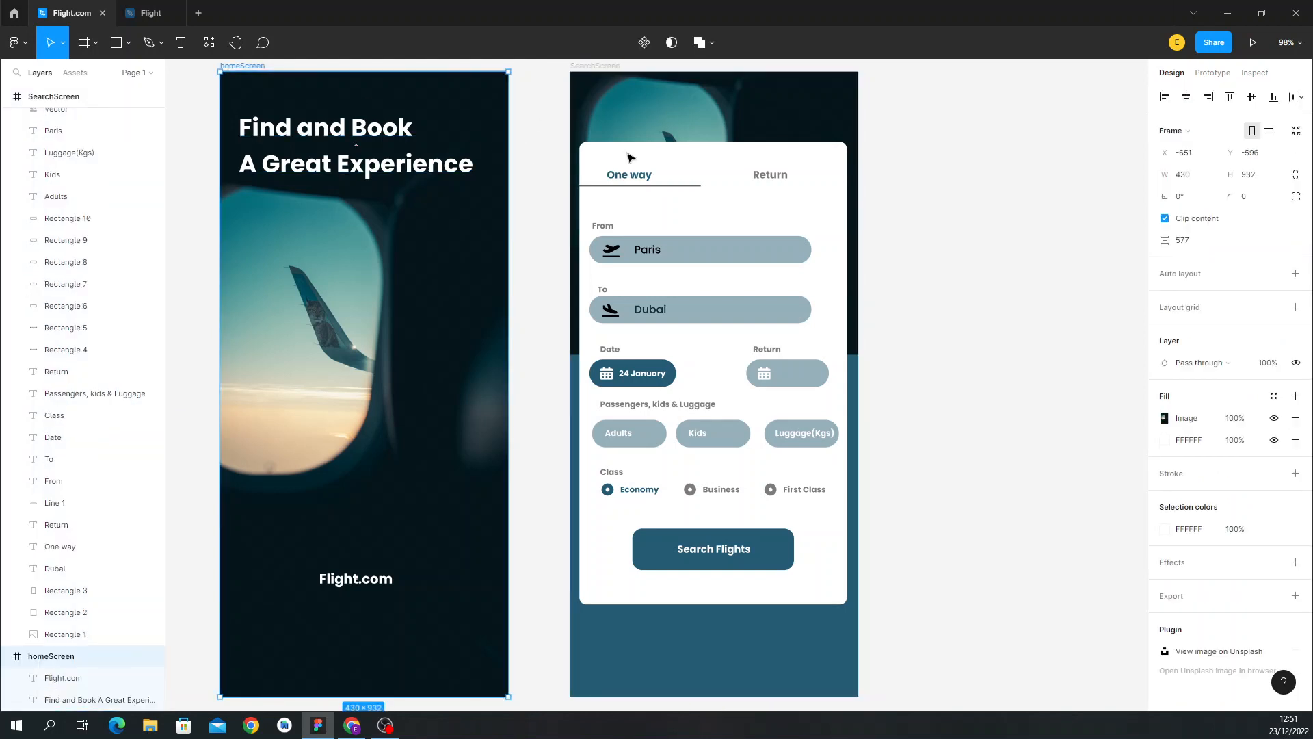
{"action": "left_click", "coordinate": [1256, 41]}
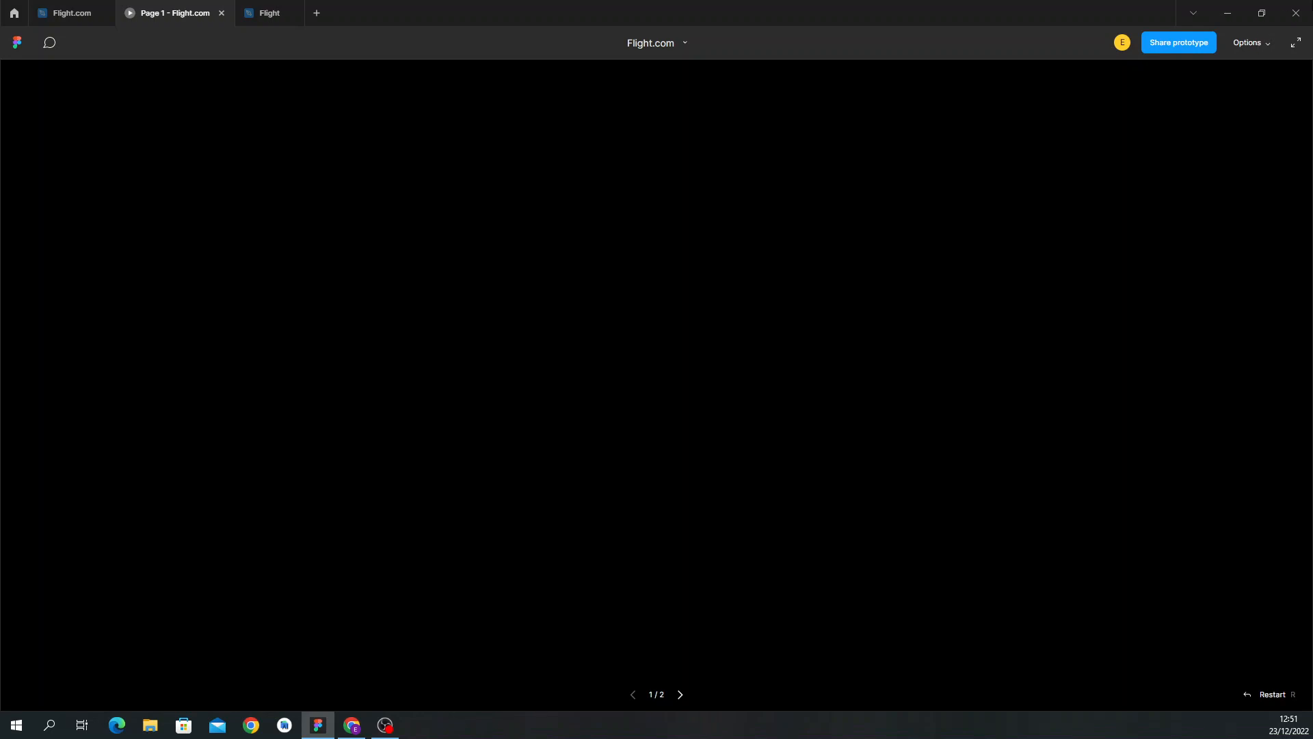
{"action": "left_click", "coordinate": [680, 695]}
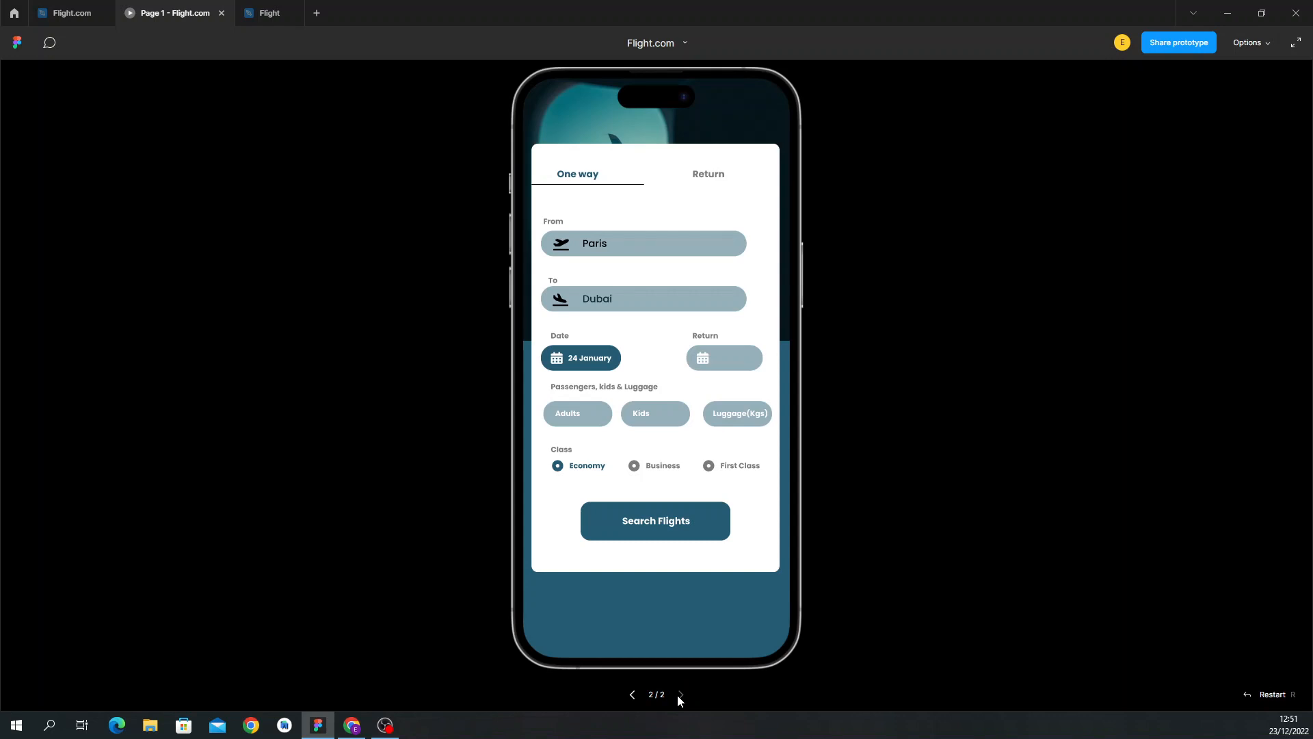
{"action": "left_click", "coordinate": [632, 695]}
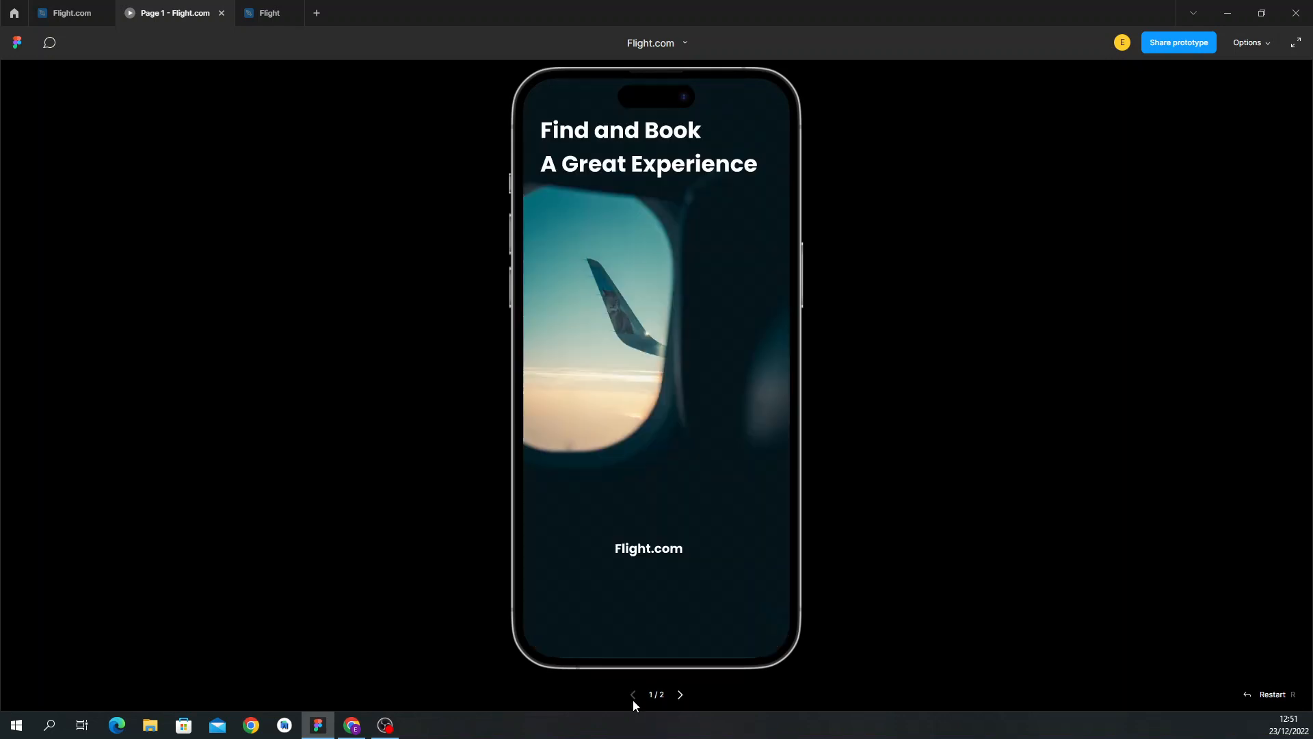
{"action": "left_click", "coordinate": [682, 694]}
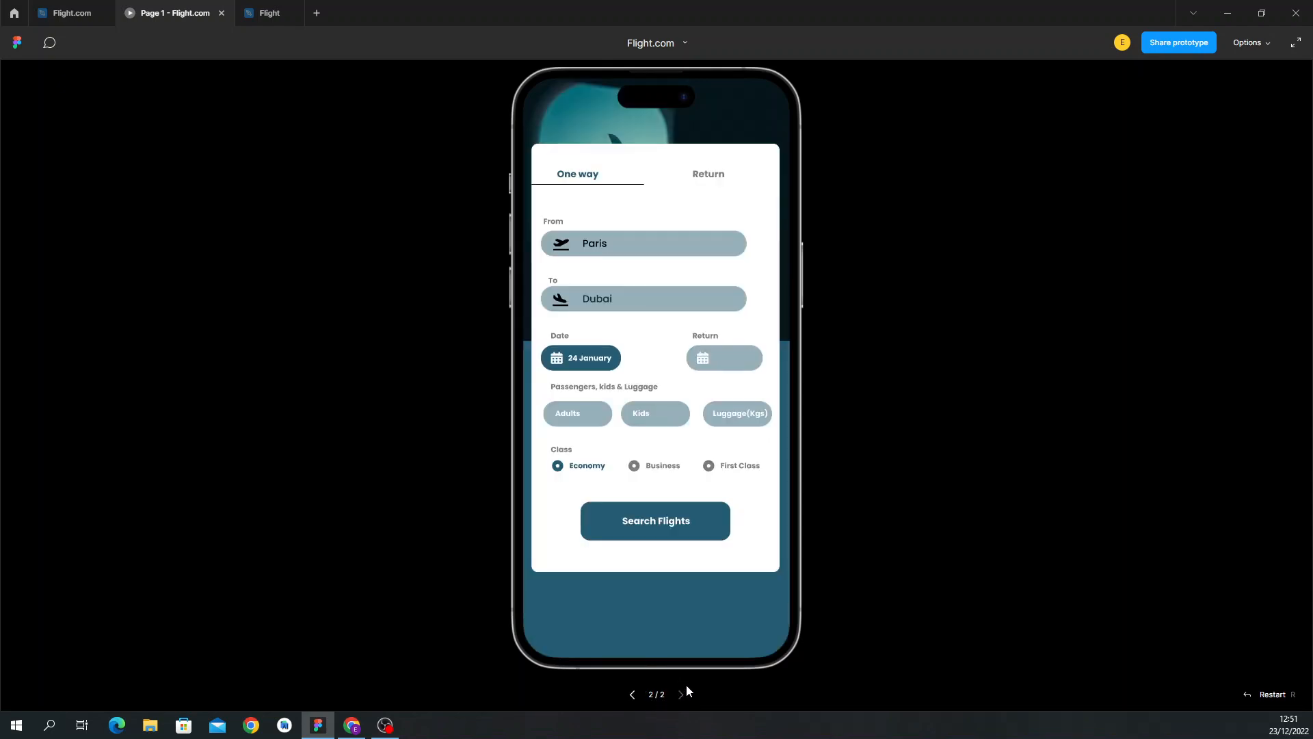
{"action": "left_click", "coordinate": [634, 699]}
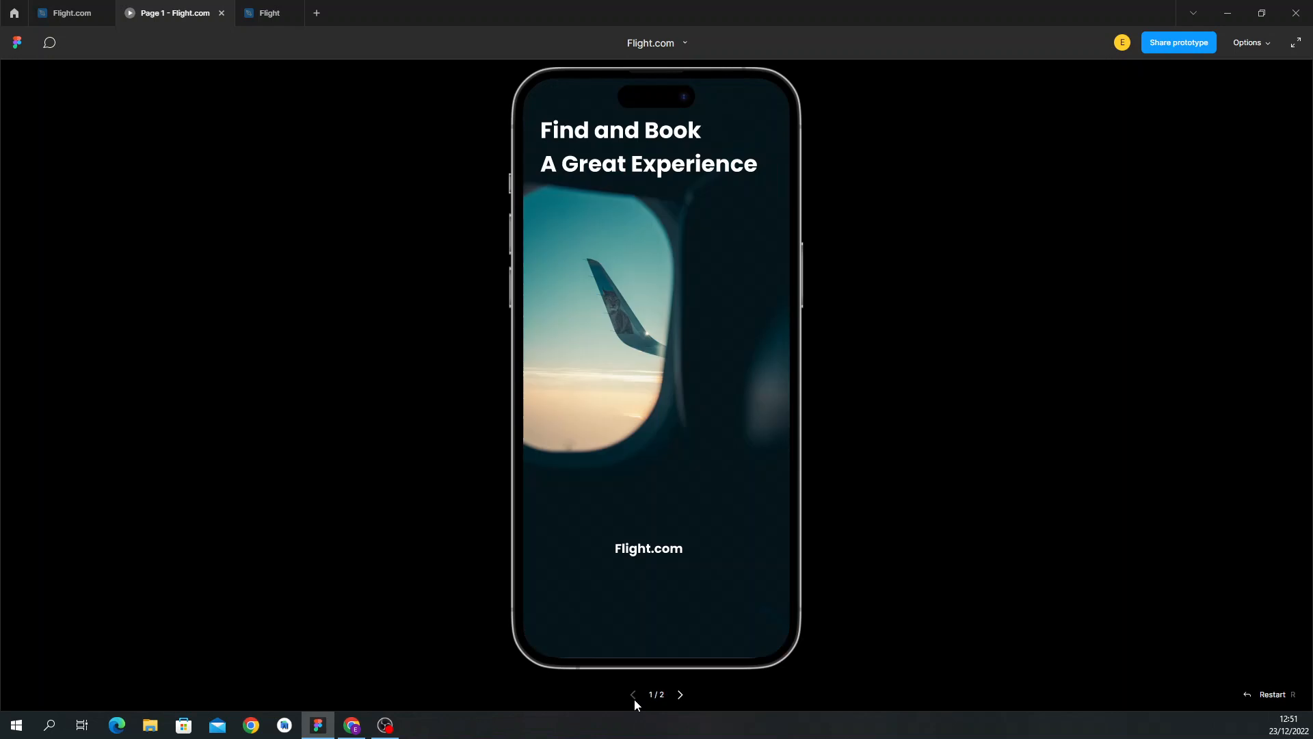
{"action": "left_click", "coordinate": [682, 695]}
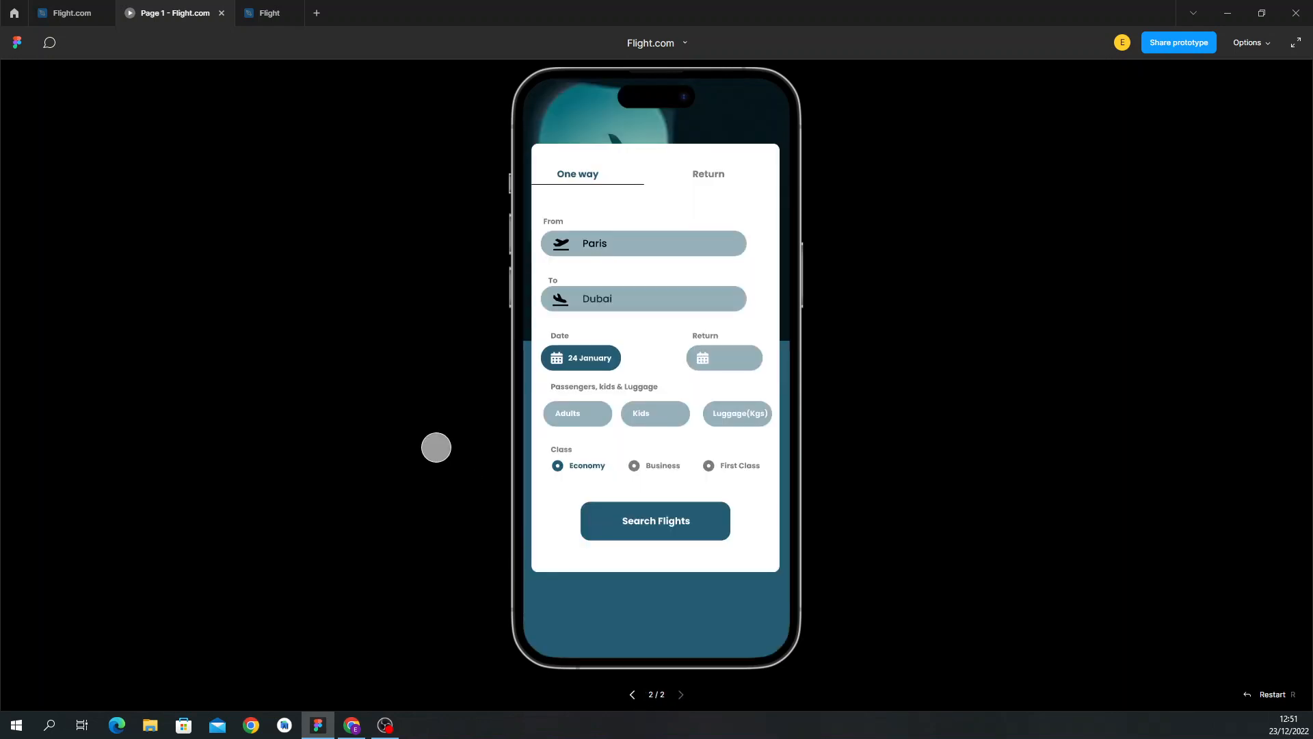
Close the prototype preview, examine the ResultScreen, BookingScreen and CheckoutScreen frames in the Flight reference file, and return to Flight.com.
{"action": "left_click", "coordinate": [221, 15]}
{"action": "left_click", "coordinate": [158, 15]}
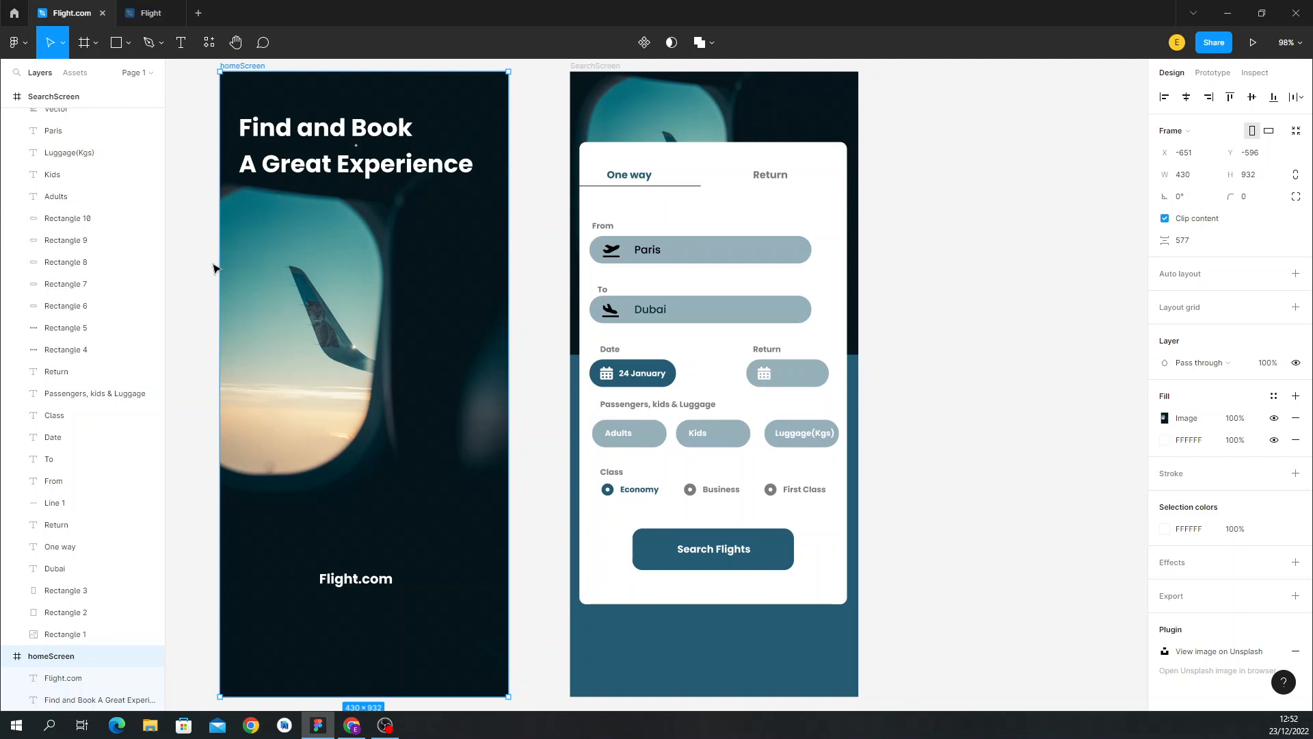
{"action": "left_click", "coordinate": [146, 13]}
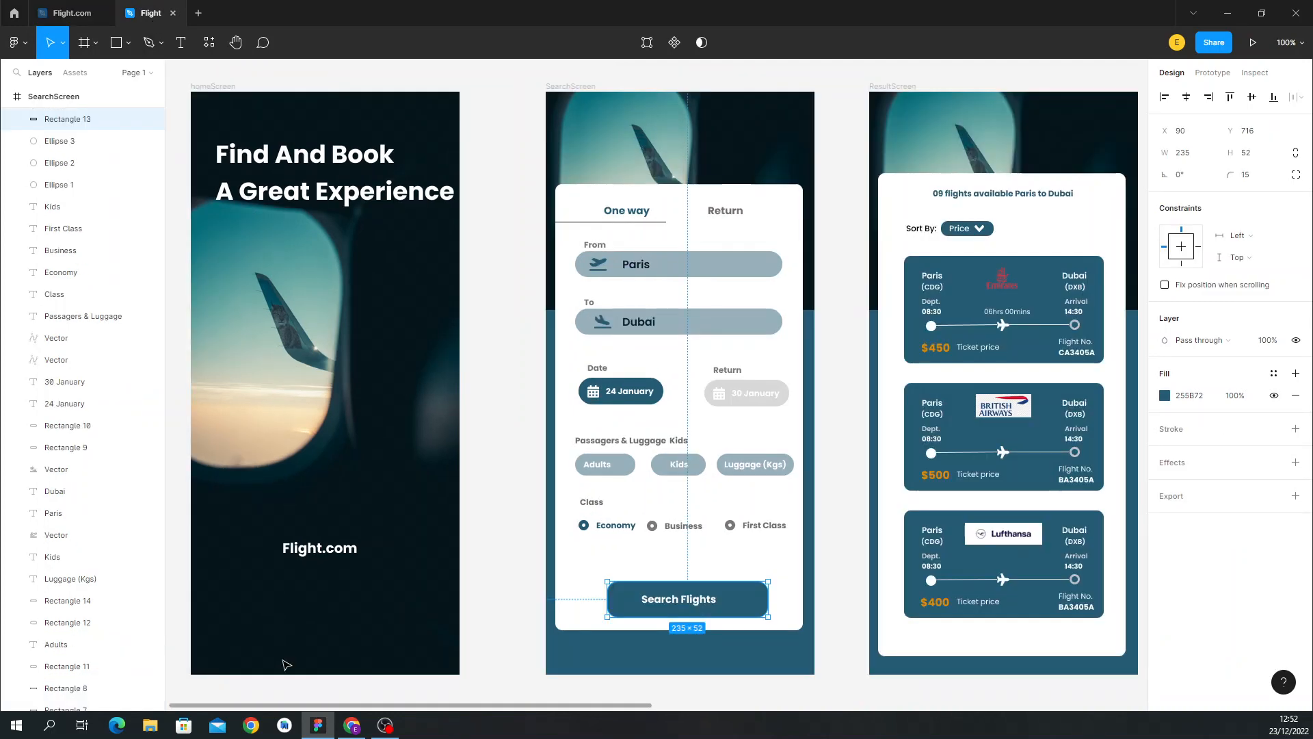
{"action": "left_click_drag", "start_coordinate": [350, 705], "coordinate": [369, 705]}
{"action": "left_click_drag", "start_coordinate": [426, 708], "coordinate": [674, 705]}
{"action": "scroll", "coordinate": [679, 676], "scroll_direction": "left", "scroll_amount": 2}
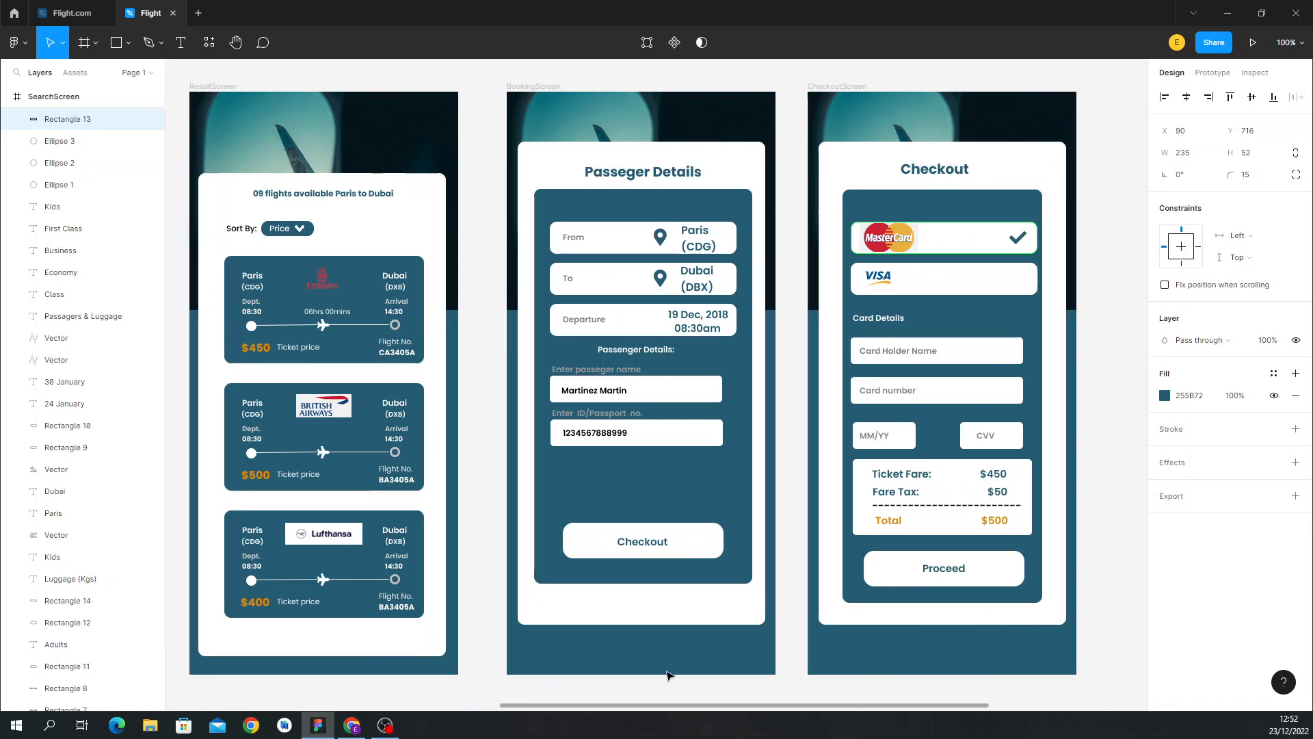
{"action": "left_click", "coordinate": [72, 8]}
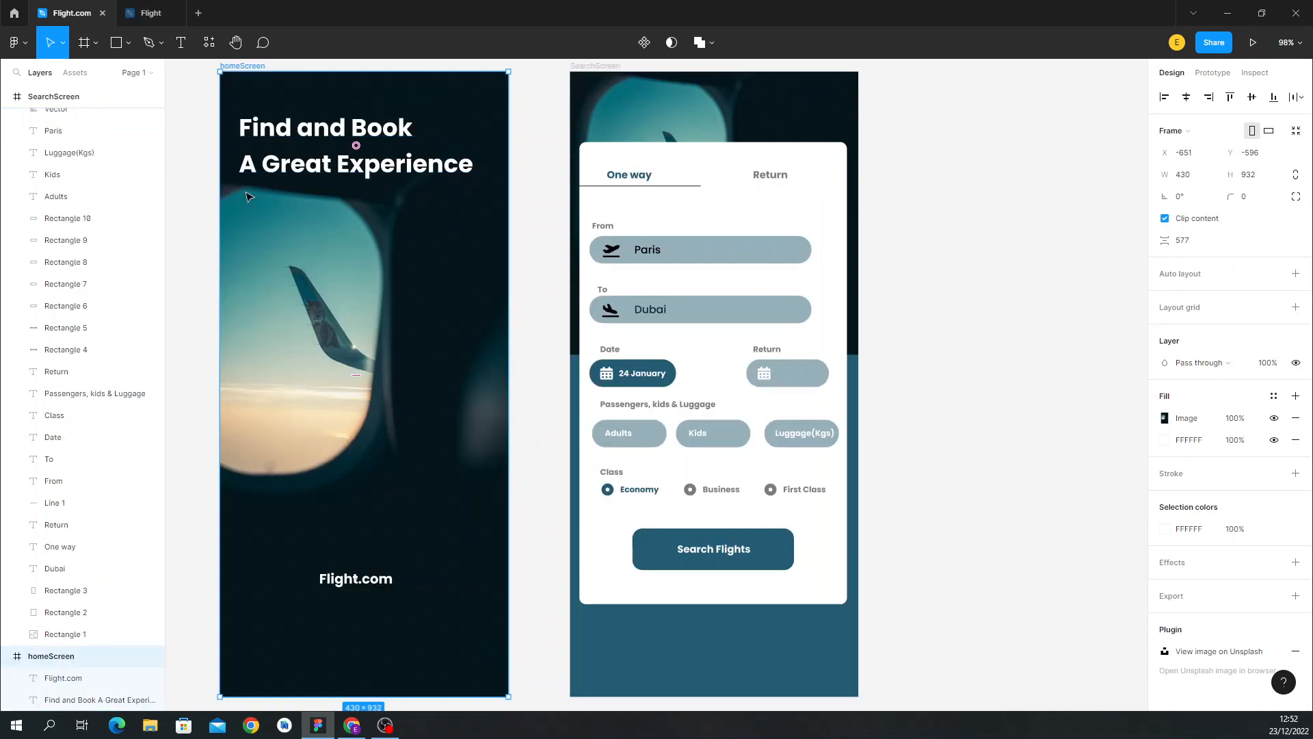
Present the Flight.com prototype again, page repeatedly between homeScreen and SearchScreen to review them, and return to the design file.
{"action": "left_click", "coordinate": [1253, 43]}
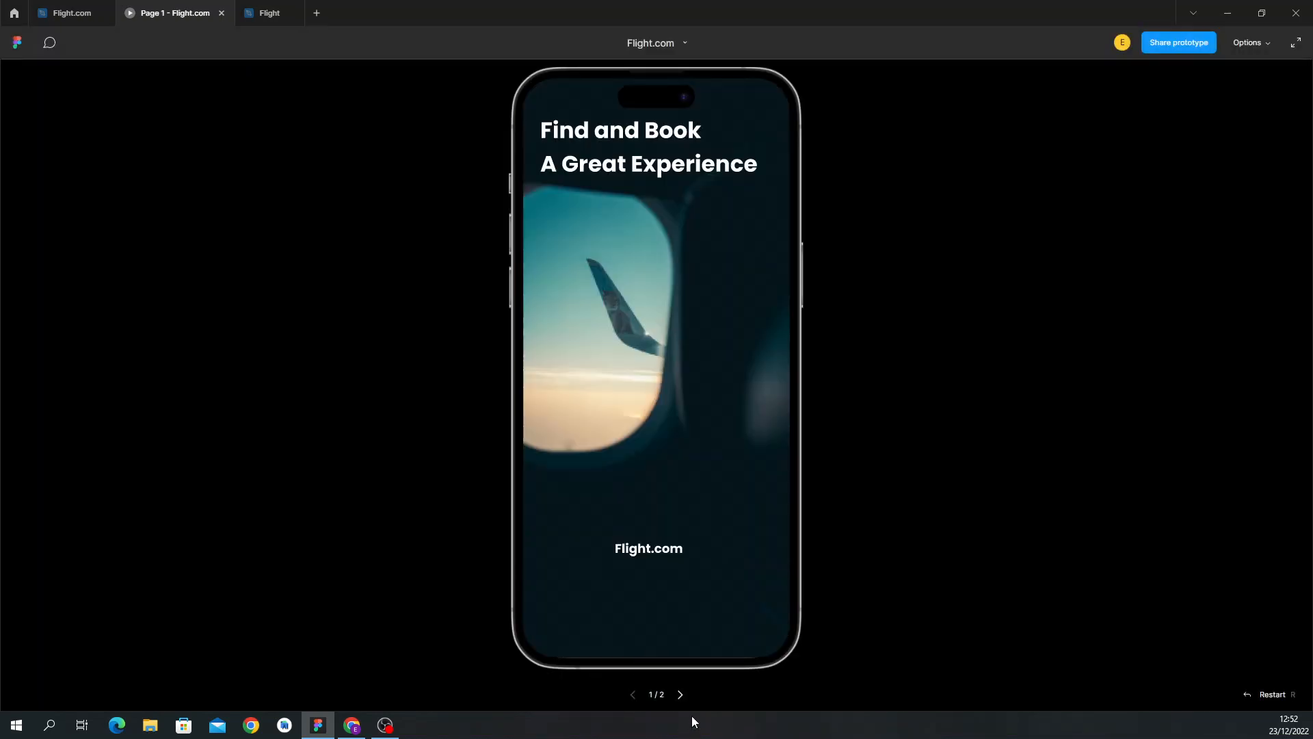
{"action": "left_click", "coordinate": [682, 697]}
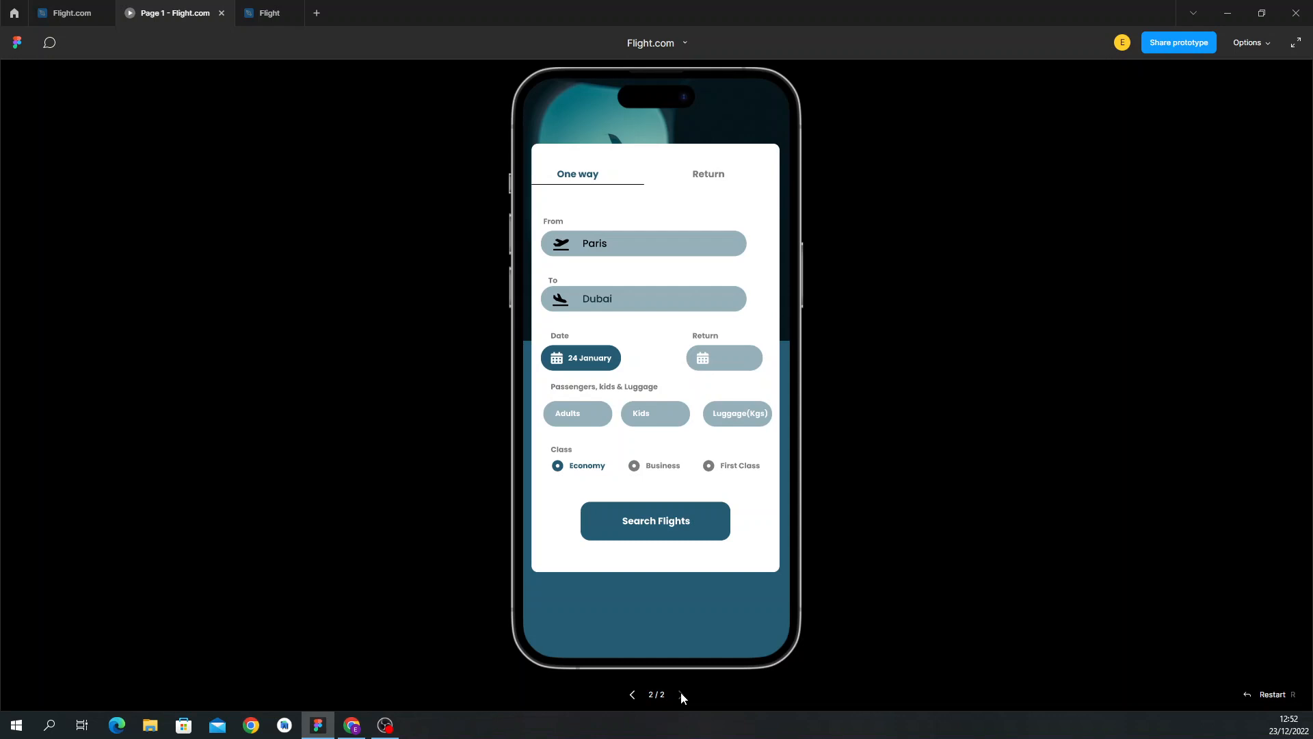
{"action": "left_click", "coordinate": [633, 694]}
{"action": "left_click", "coordinate": [682, 695]}
{"action": "left_click", "coordinate": [633, 696]}
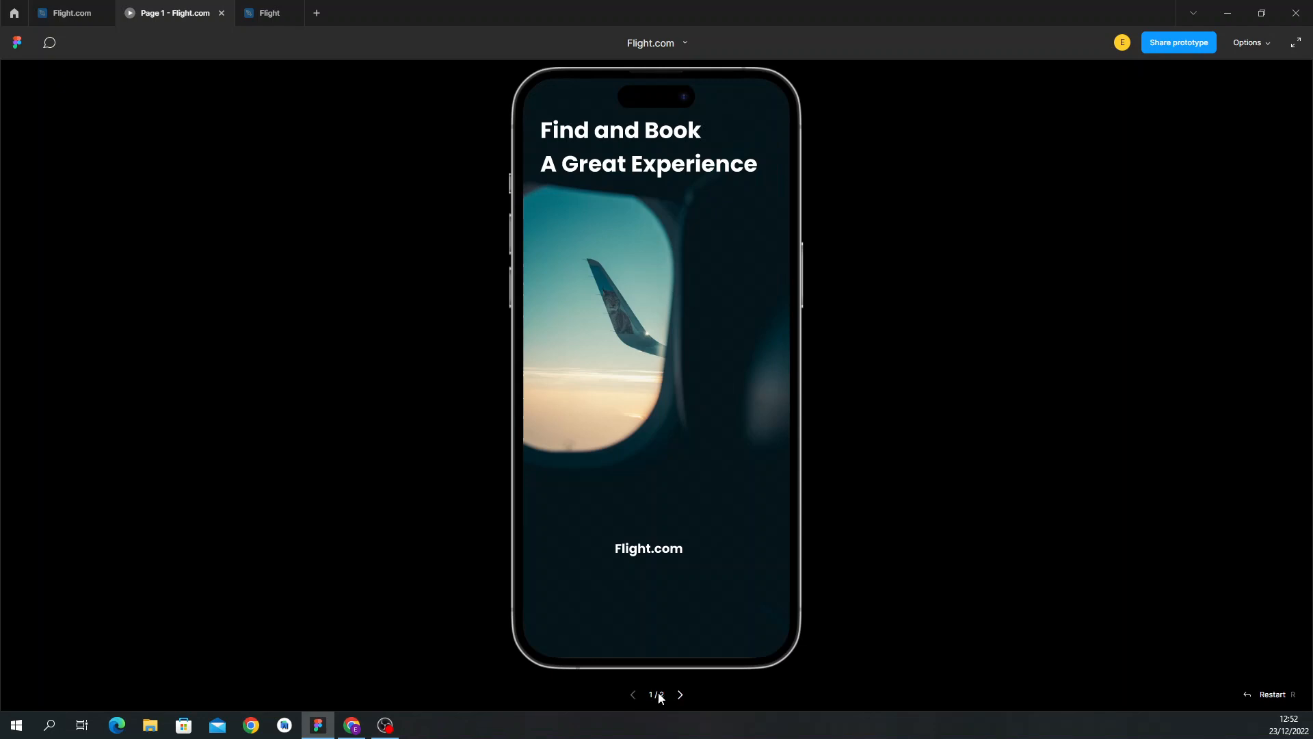
{"action": "left_click", "coordinate": [682, 695]}
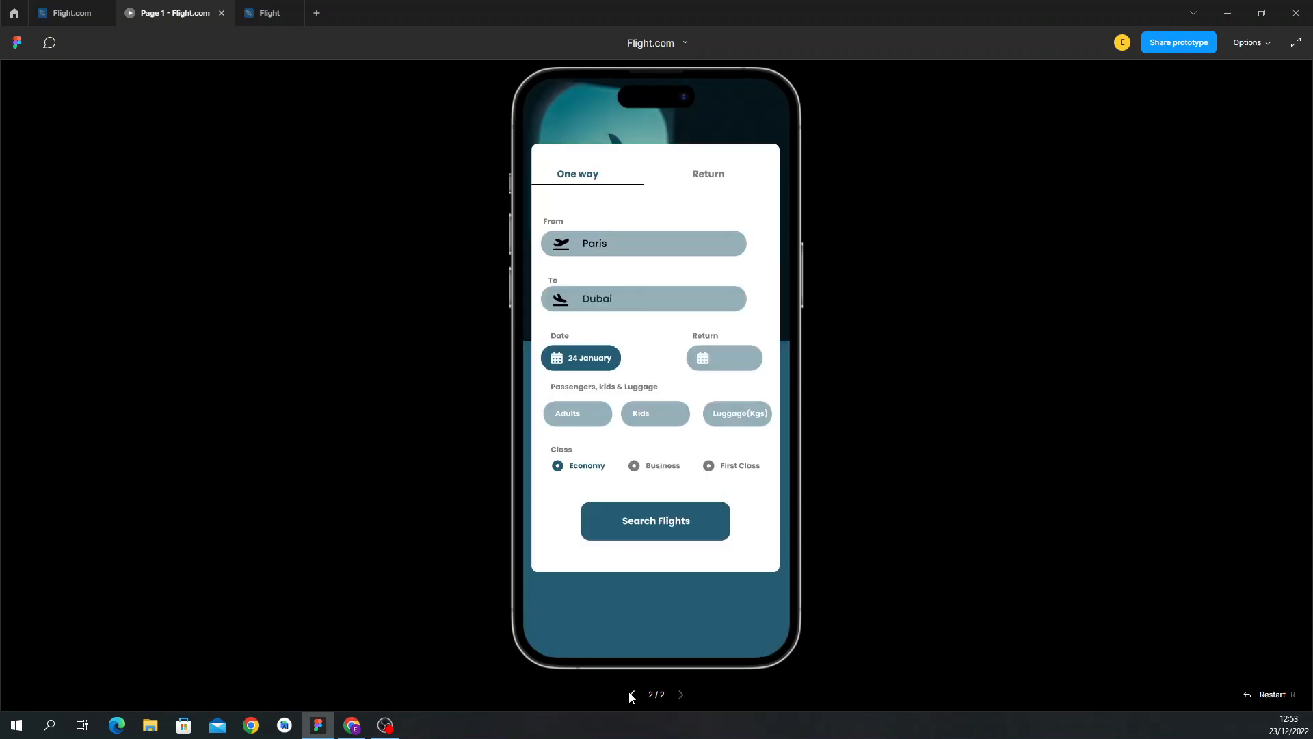
{"action": "left_click", "coordinate": [630, 695]}
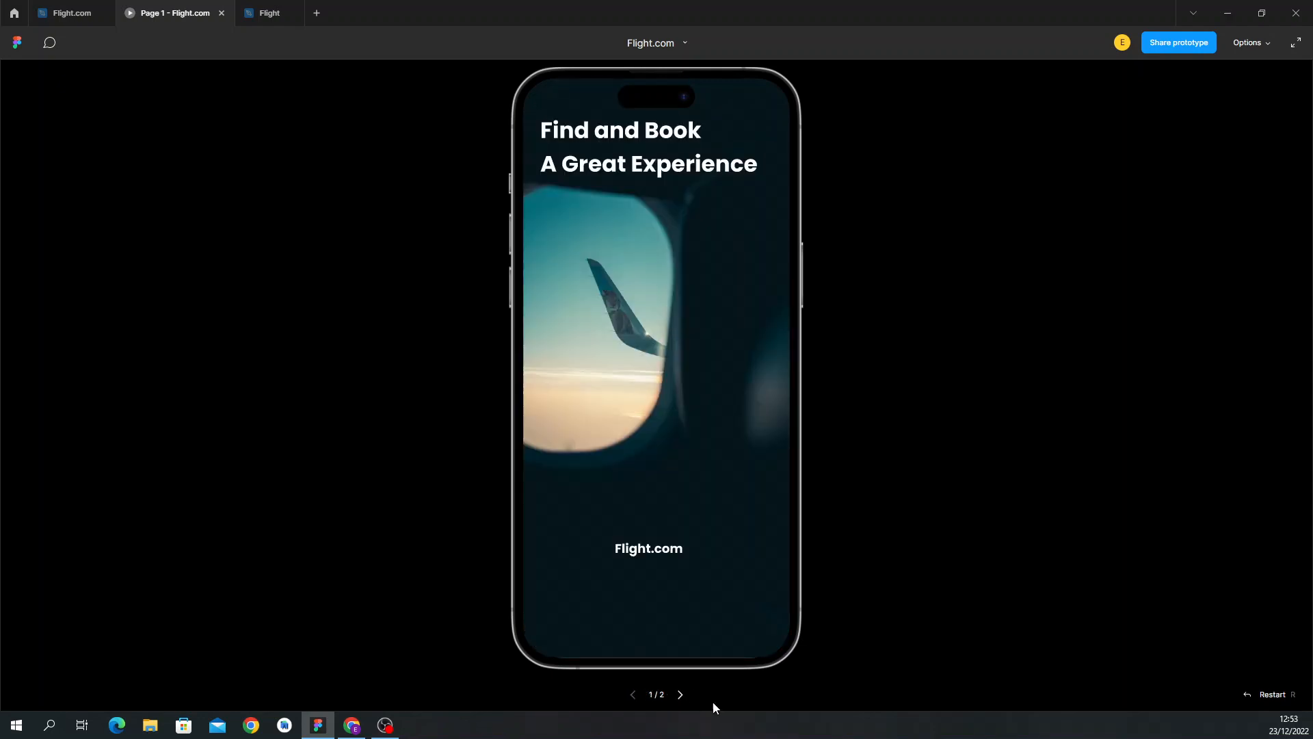
{"action": "left_click", "coordinate": [680, 695]}
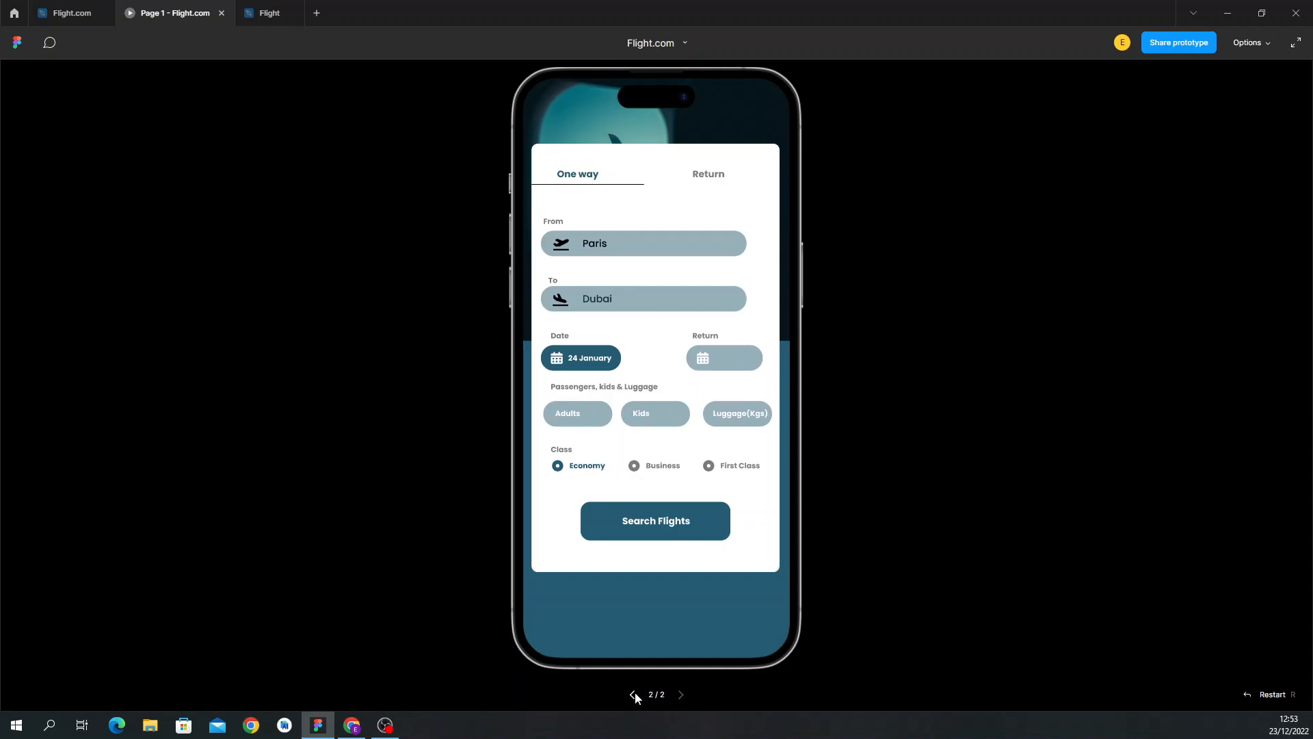
{"action": "left_click", "coordinate": [634, 695]}
{"action": "left_click", "coordinate": [680, 694]}
{"action": "left_click", "coordinate": [635, 694]}
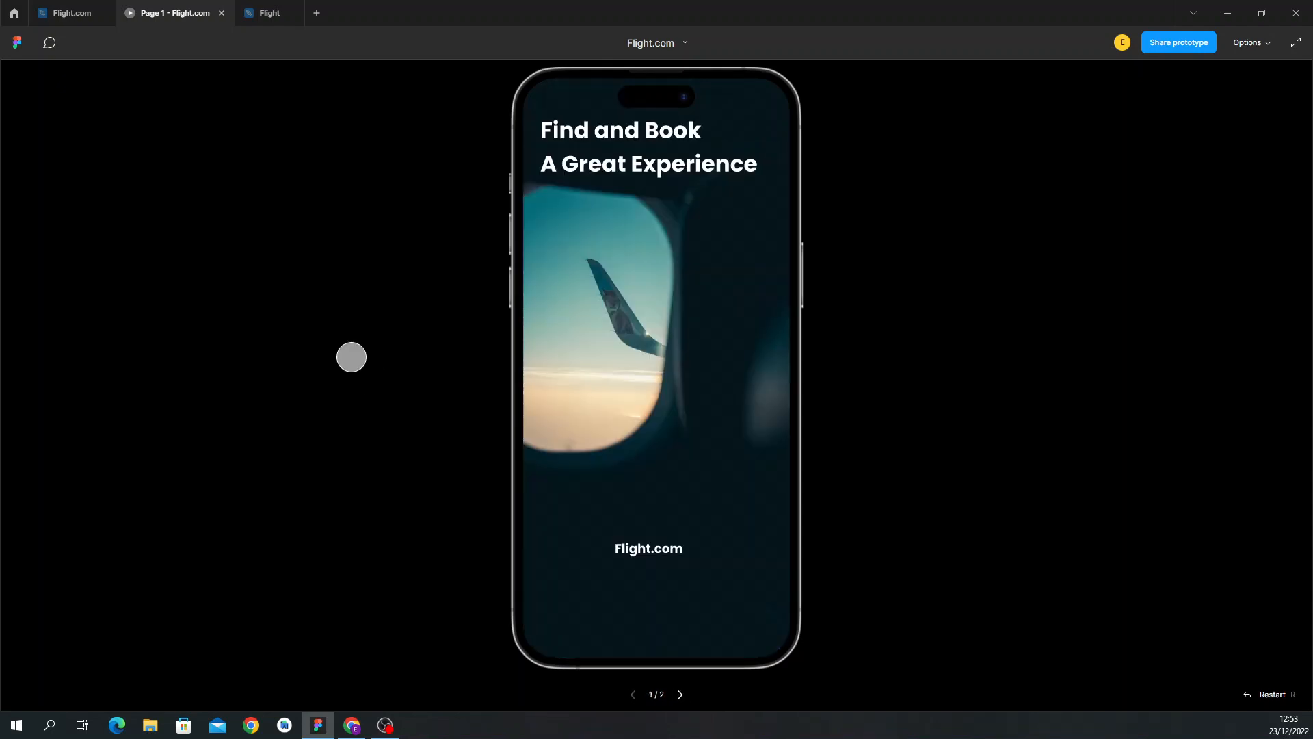
{"action": "left_click", "coordinate": [63, 8]}
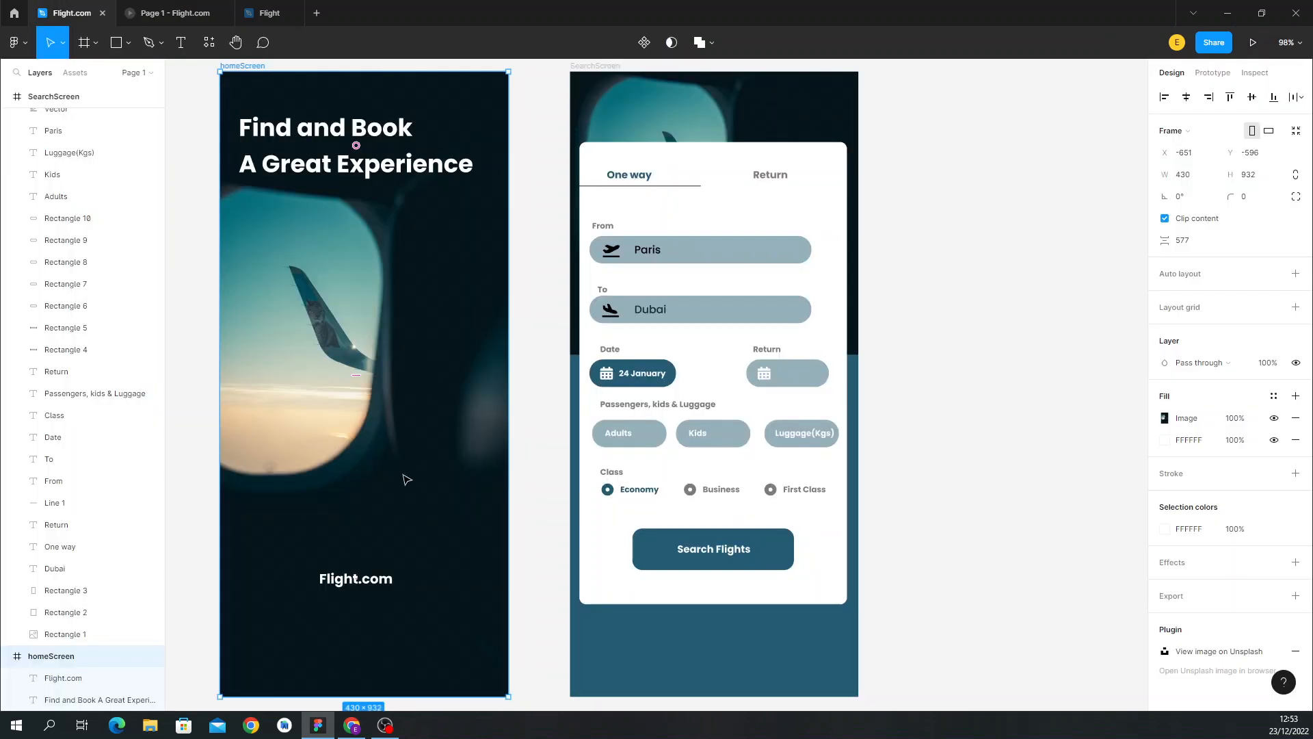